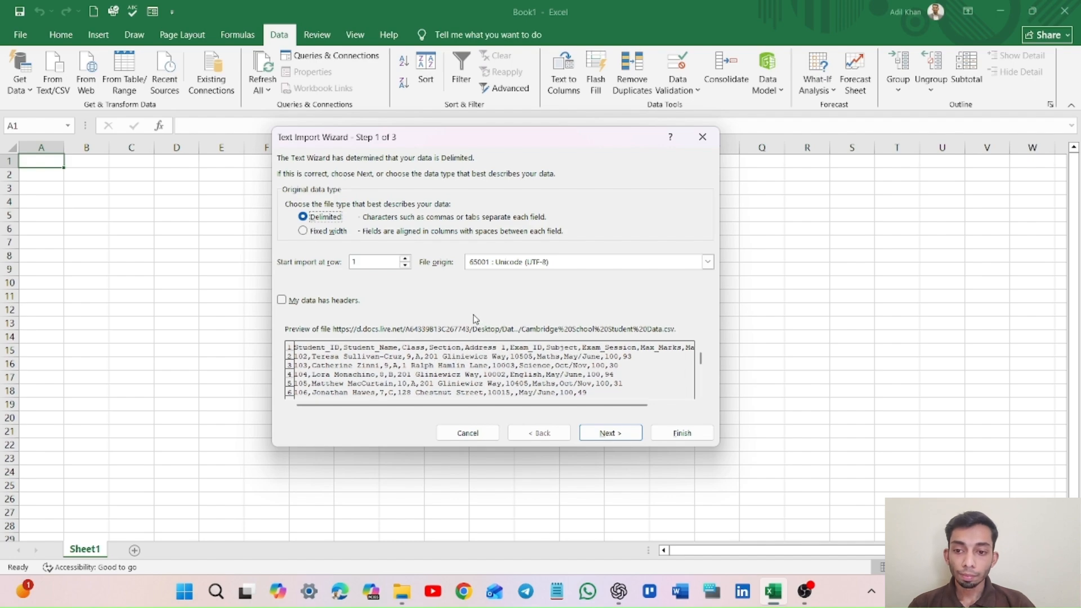
# Finish importing the Cambridge School Student Data CSV as delimited text, adding comma as a delimiter and keeping the General column format.
pyautogui.click(608, 434)
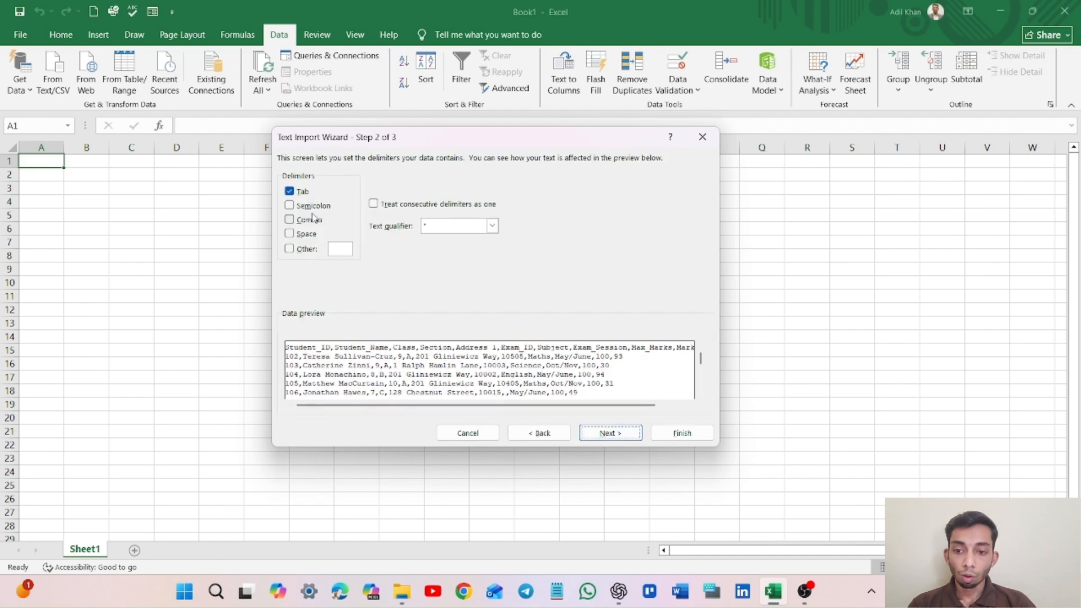
pyautogui.click(290, 220)
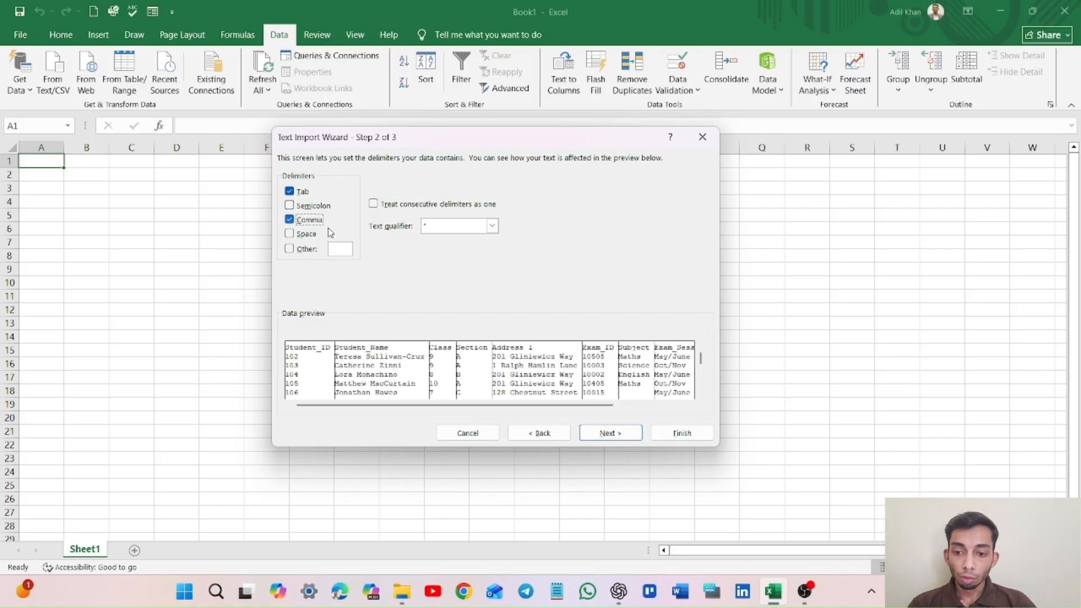
pyautogui.click(289, 220)
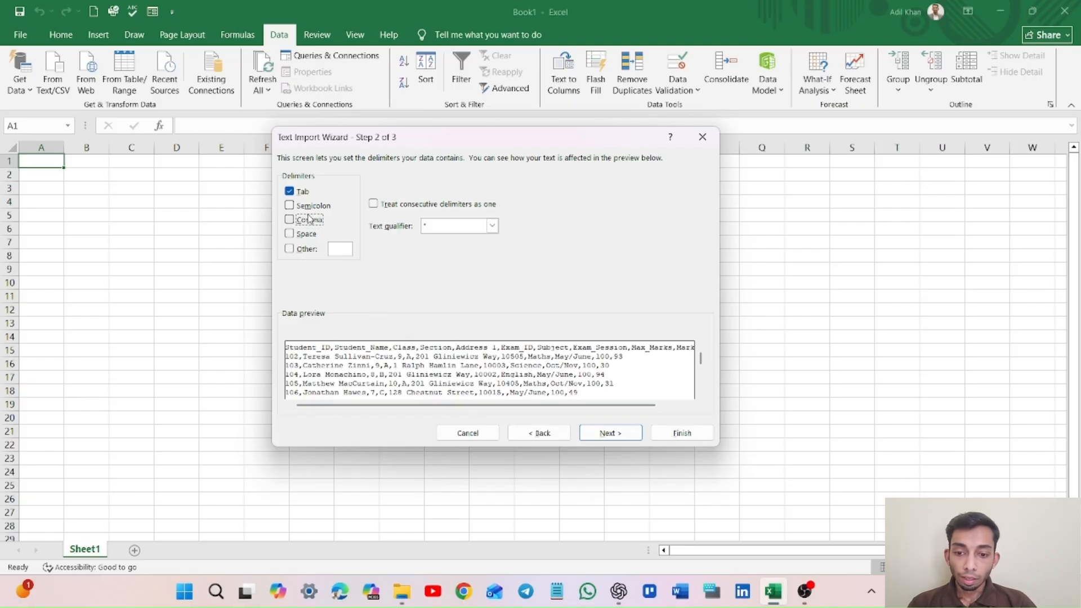
pyautogui.click(290, 220)
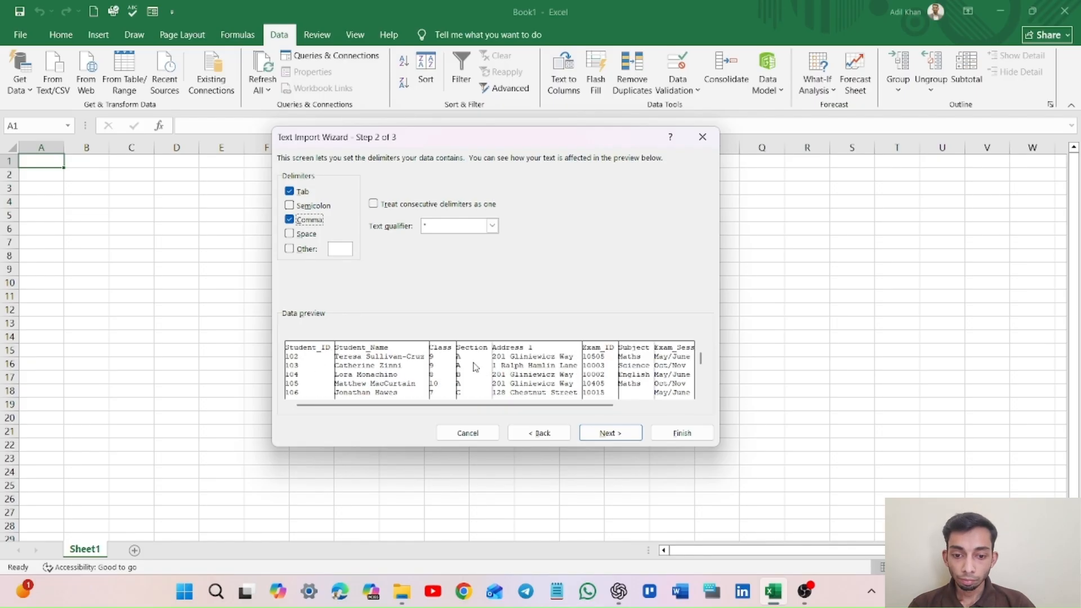
pyautogui.click(610, 433)
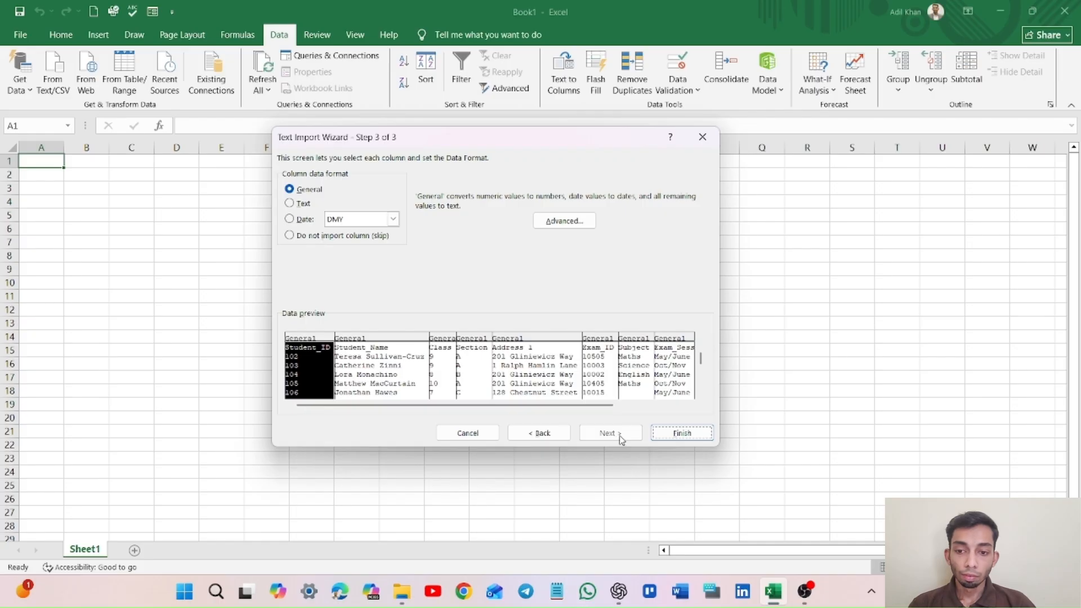
pyautogui.click(670, 433)
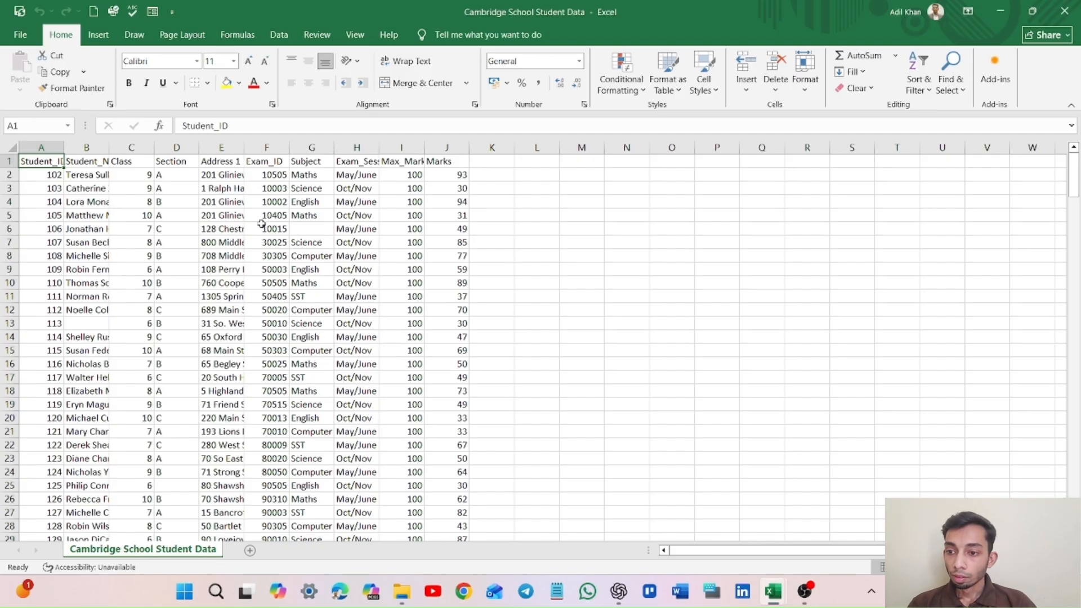
# Fit the widths of columns A to J to their contents and center their data both vertically and horizontally.
pyautogui.click(55, 146)
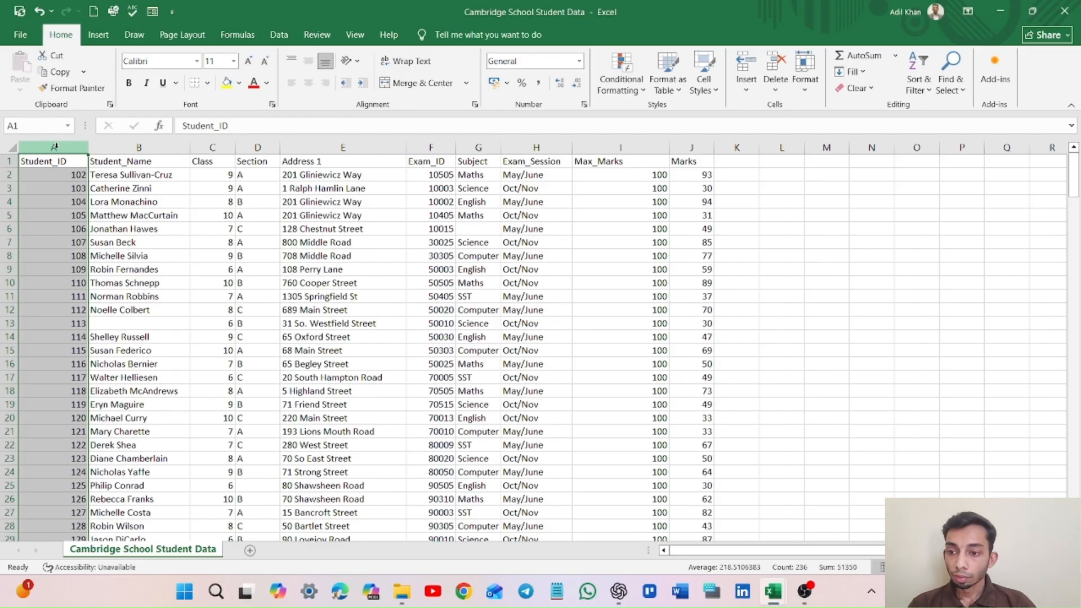
pyautogui.moveTo(55, 146); pyautogui.dragTo(714, 148)
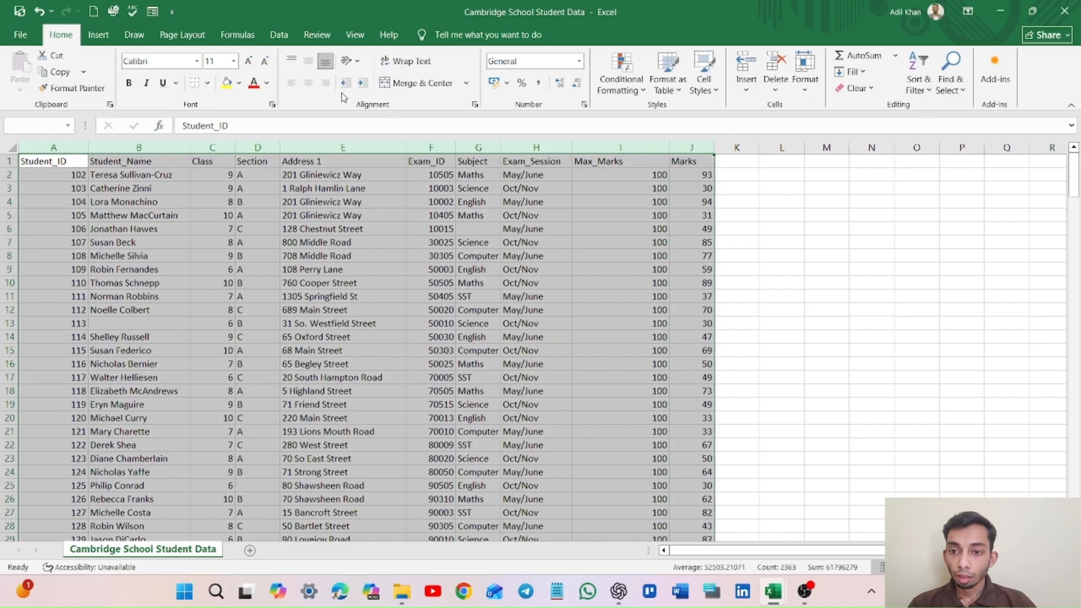
pyautogui.click(307, 63)
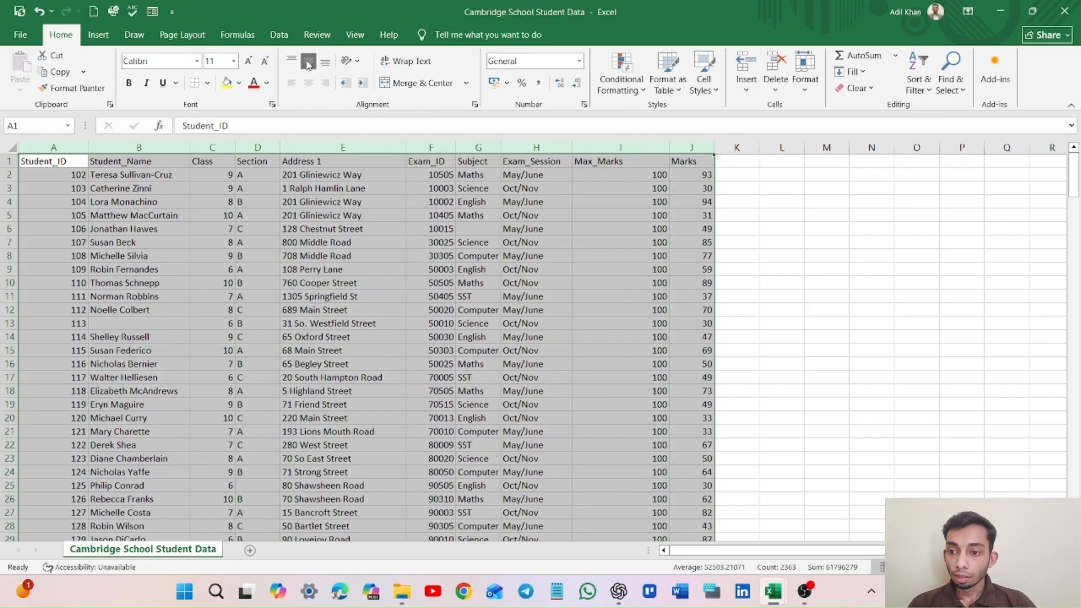
pyautogui.click(307, 84)
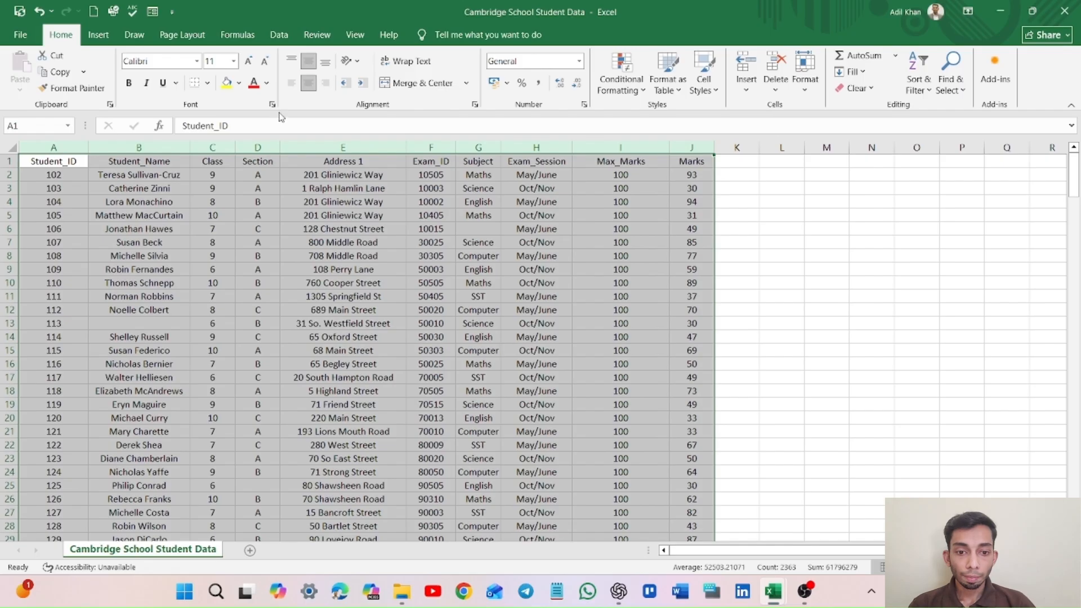
pyautogui.click(761, 227)
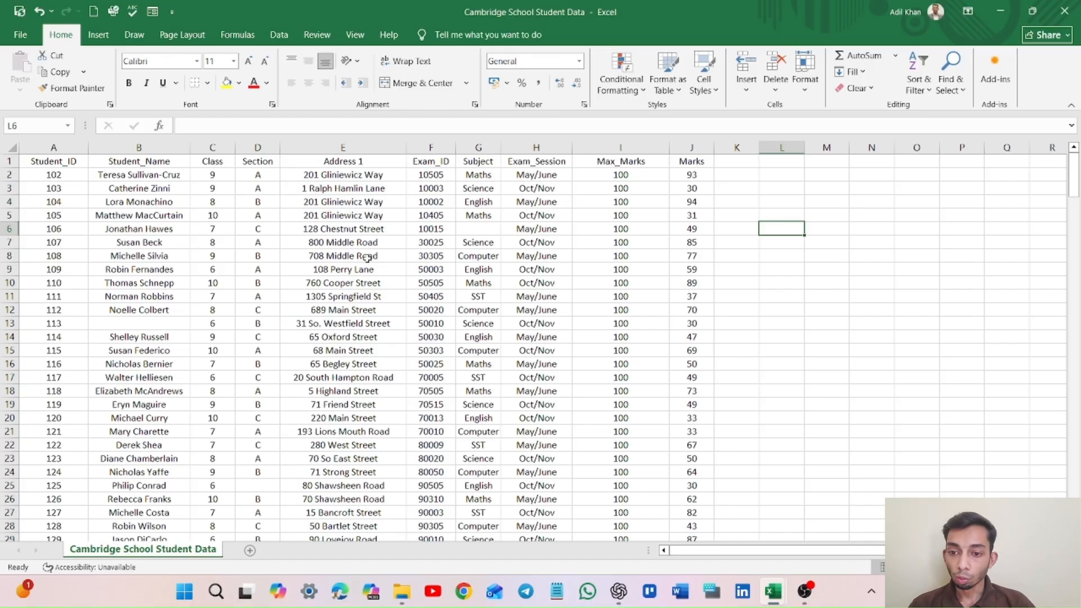
# Look through the student records down to the last row, checking for blank cells and repeated entries.
pyautogui.scroll(-2, 194, 261)
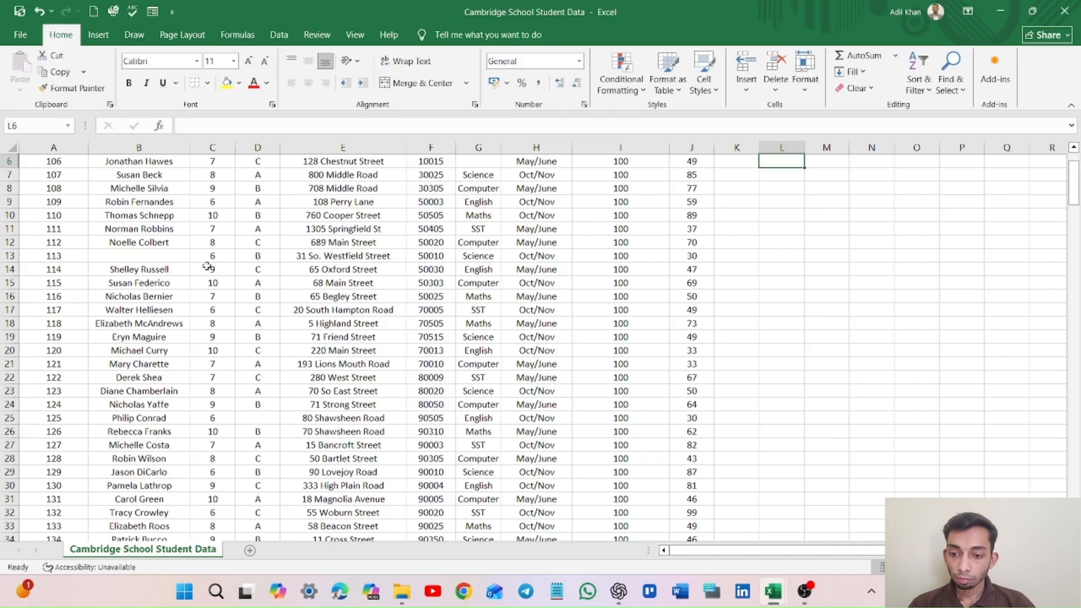
pyautogui.scroll(-13, 278, 295)
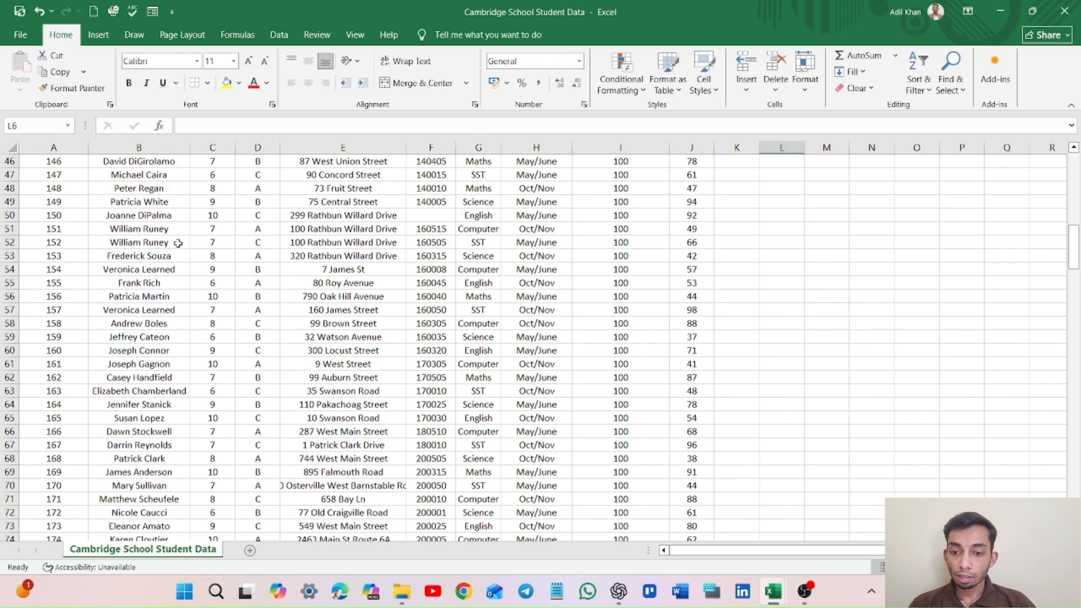
pyautogui.scroll(-7, 207, 320)
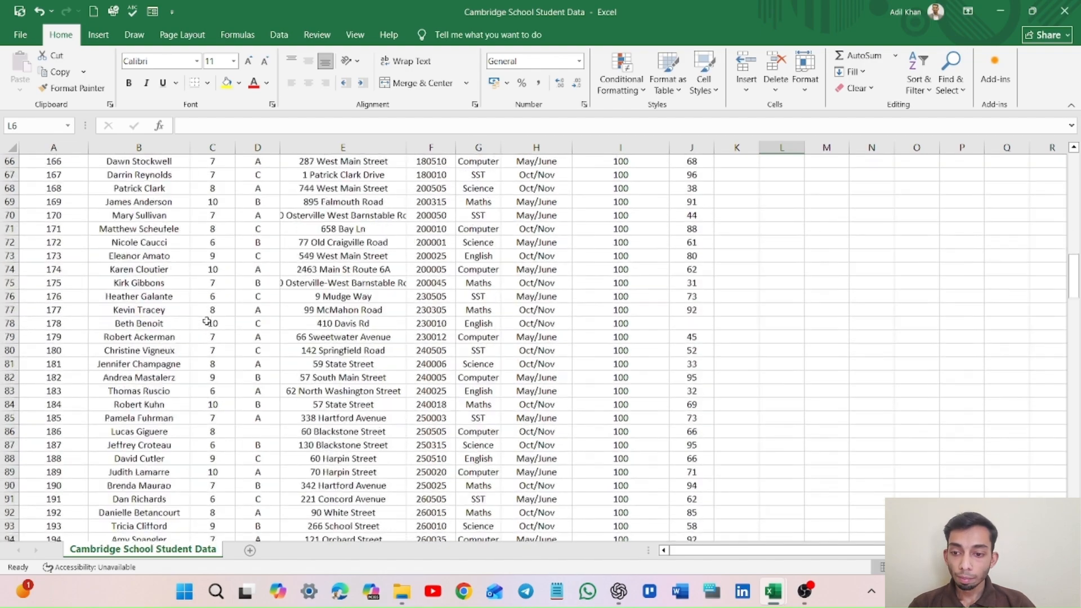
pyautogui.scroll(-20, 207, 321)
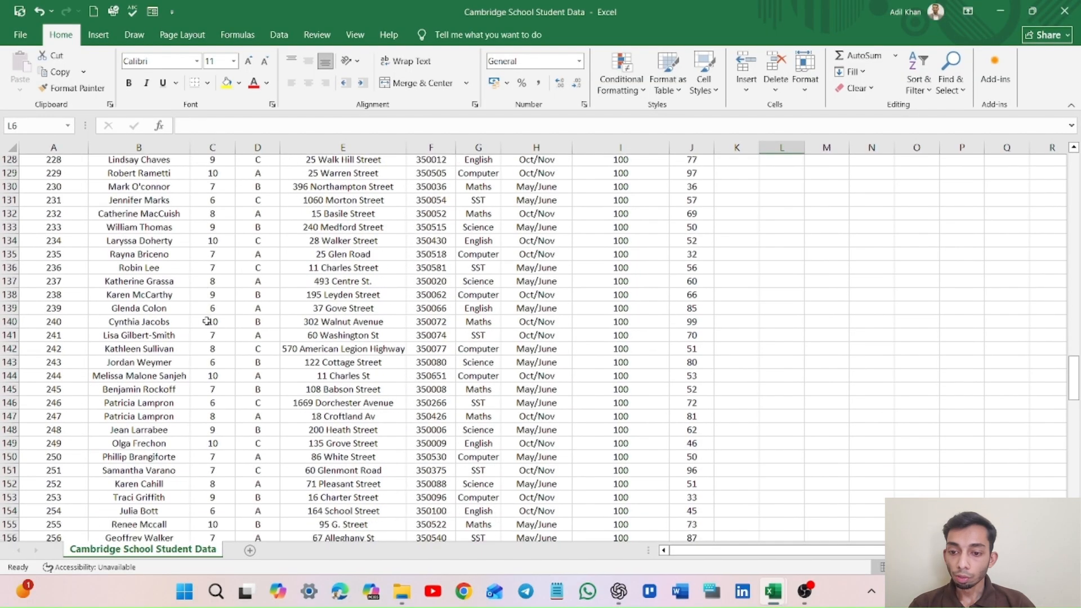
pyautogui.scroll(-16, 207, 322)
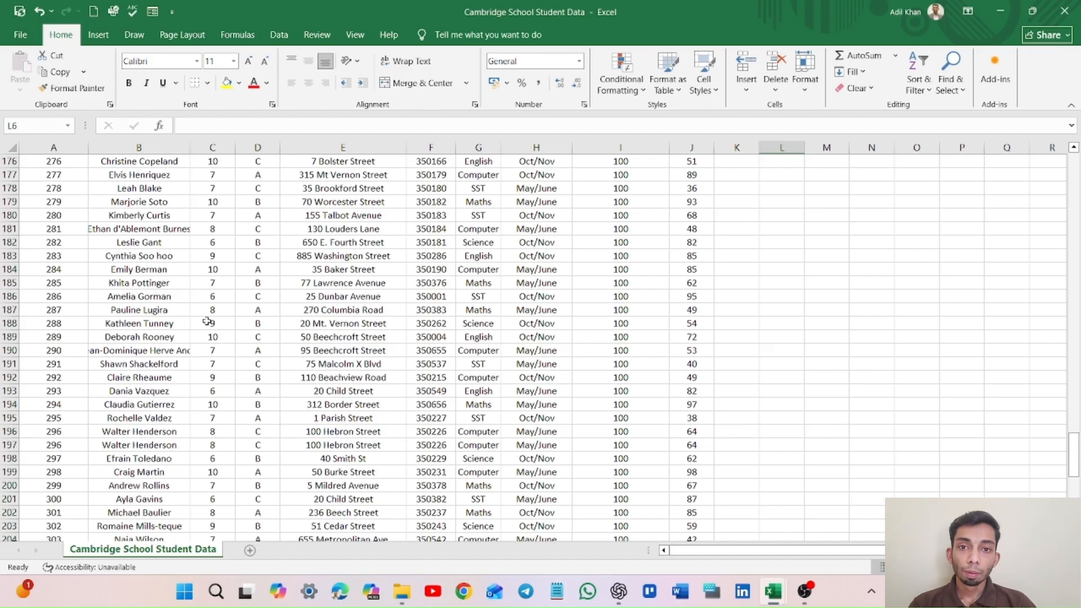
pyautogui.scroll(-2, 186, 341)
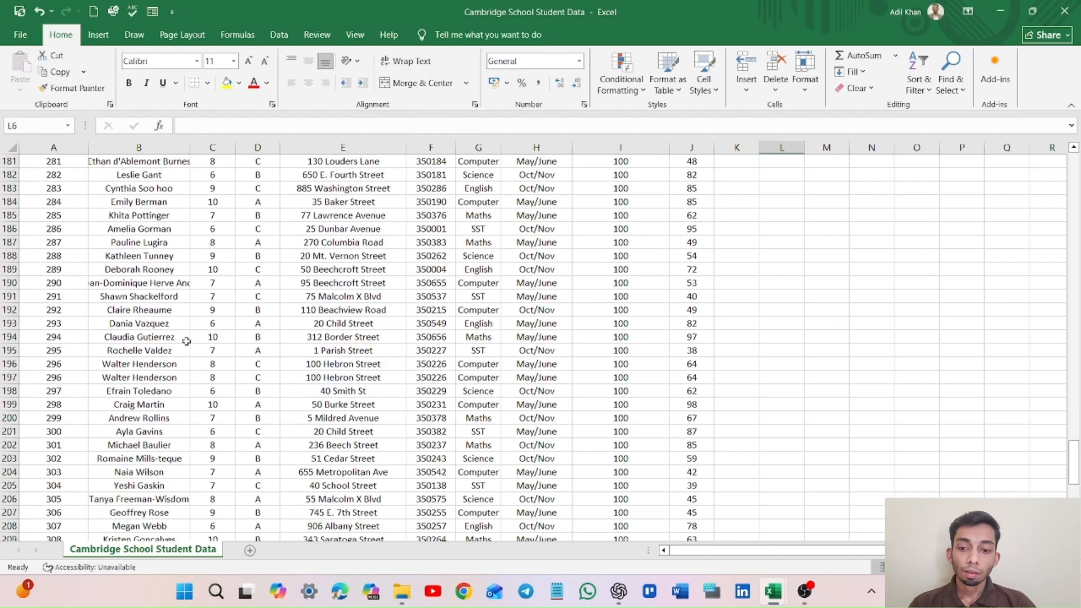
pyautogui.scroll(-12, 187, 342)
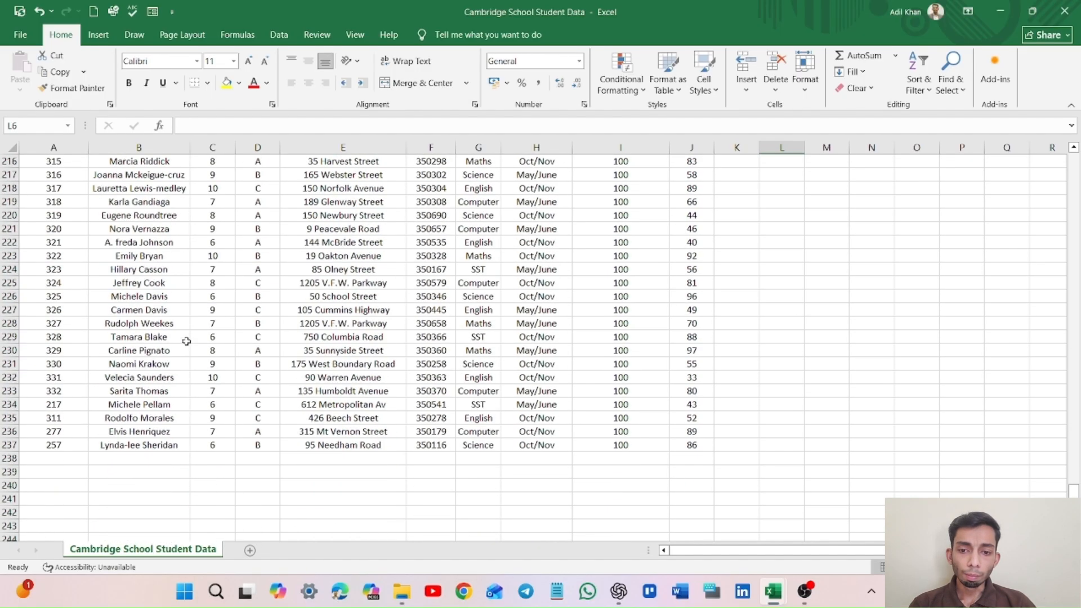
pyautogui.scroll(10, 186, 341)
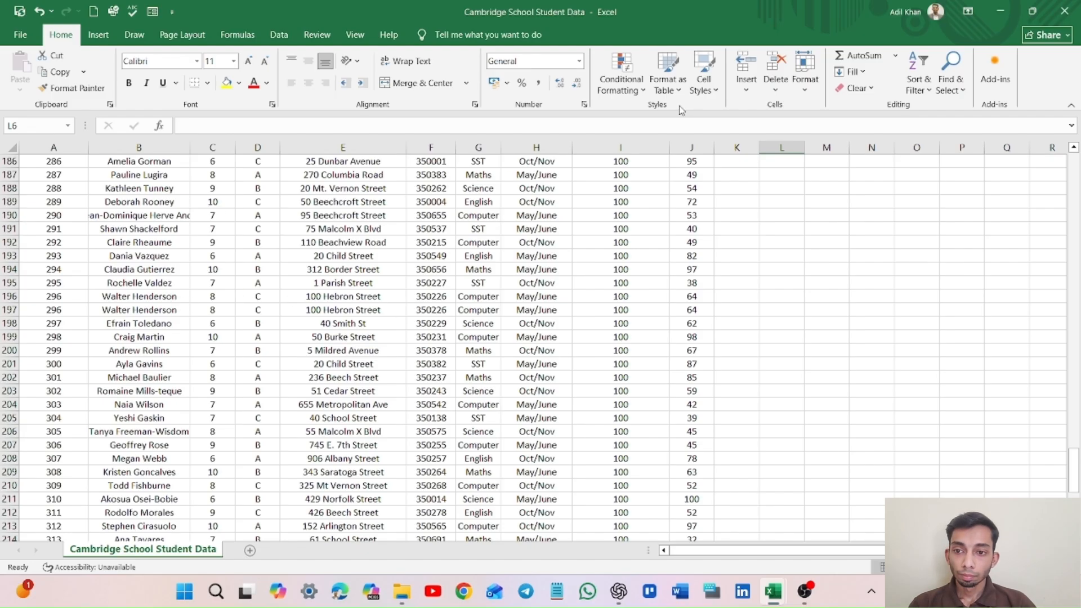
# Try to remove duplicates while an empty cell outside the data is selected.
pyautogui.click(282, 39)
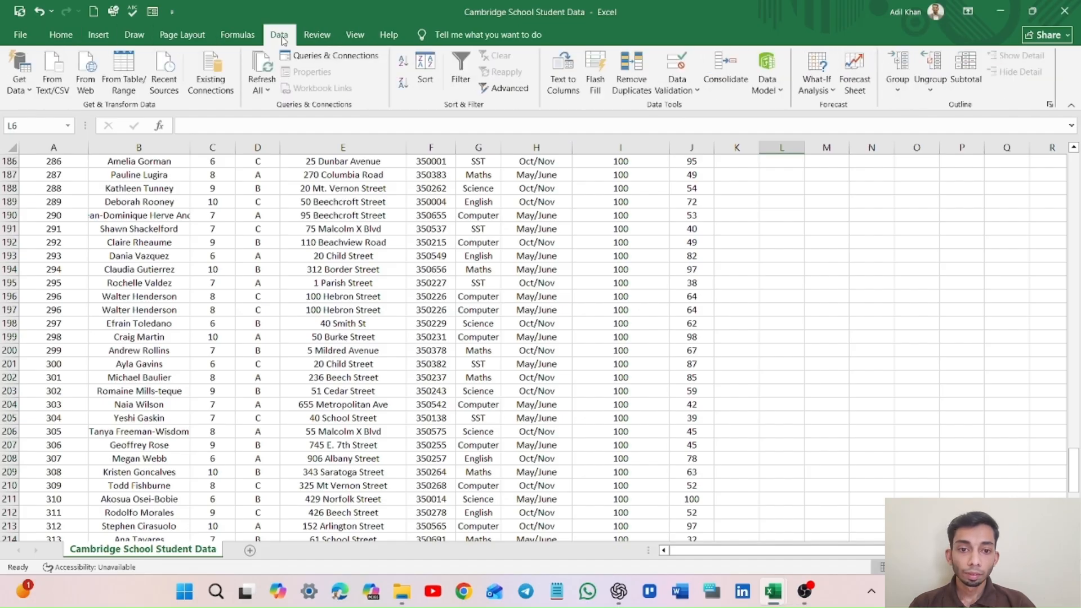
pyautogui.click(633, 84)
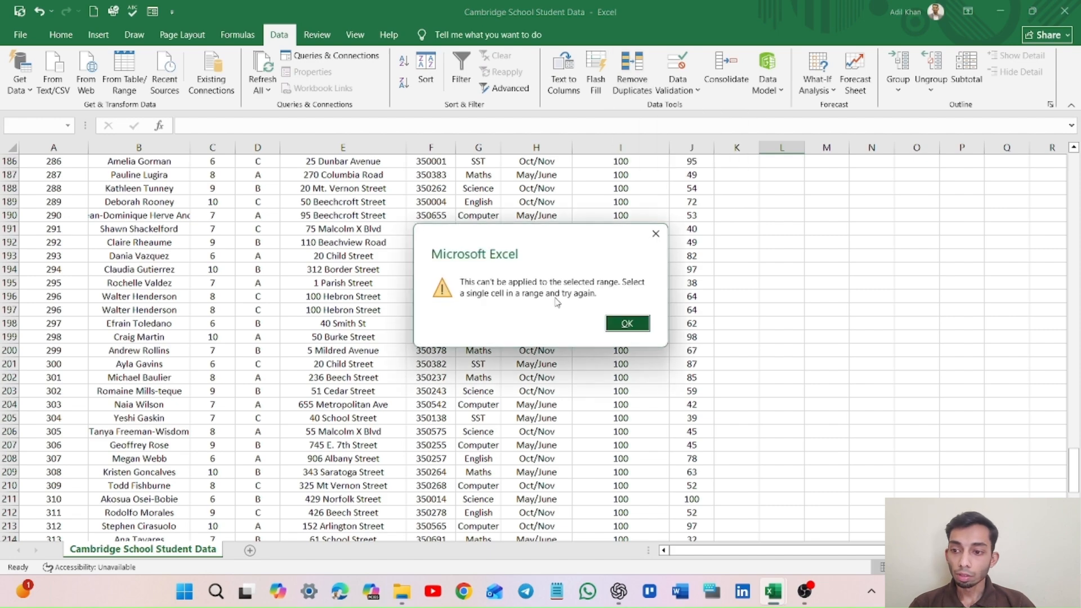
pyautogui.click(627, 325)
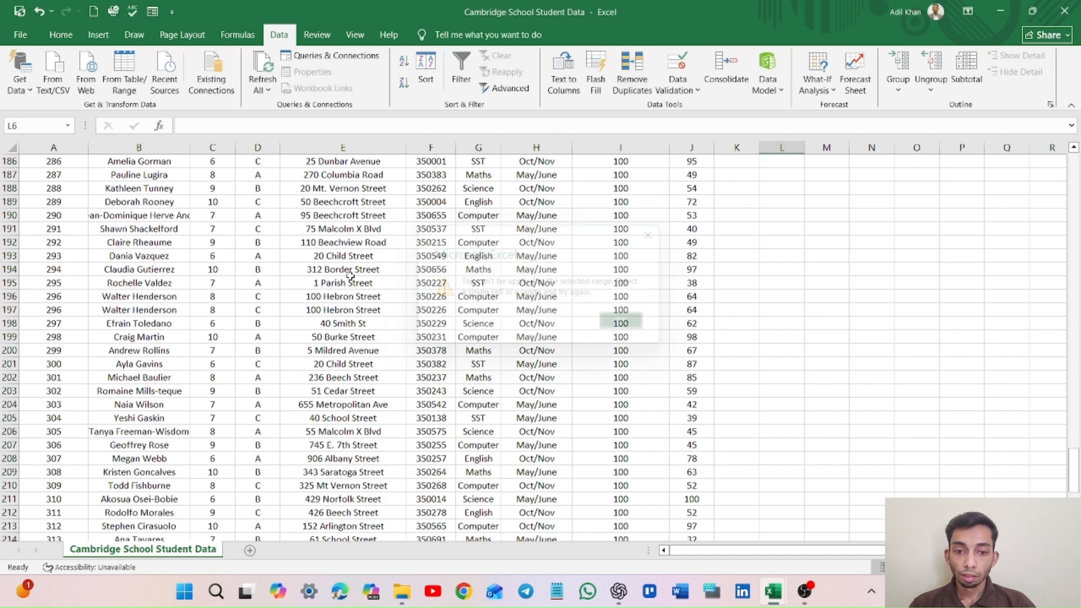
# Select the whole sheet and remove duplicate rows, comparing all columns from Student_ID to Marks and treating the first row as headers.
pyautogui.click(14, 150)
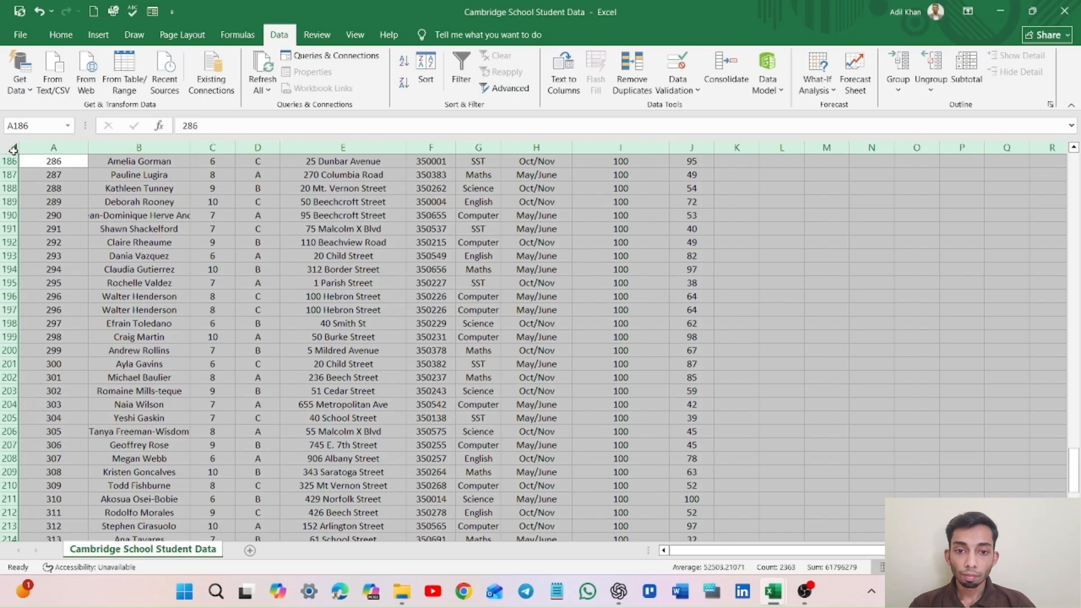
pyautogui.click(639, 93)
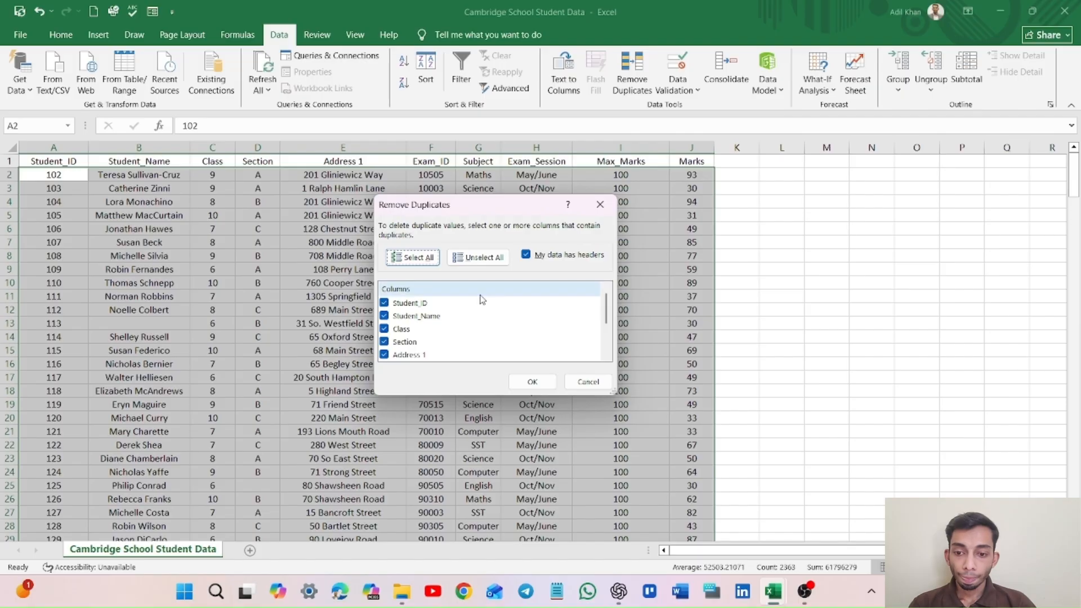
pyautogui.scroll(-2, 515, 297)
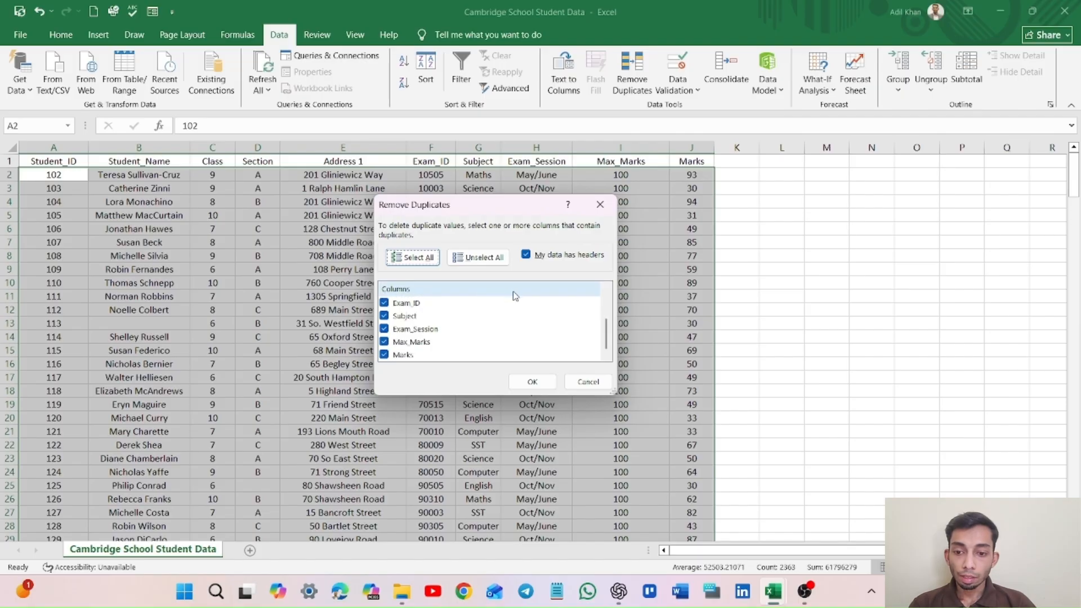
pyautogui.scroll(2, 513, 298)
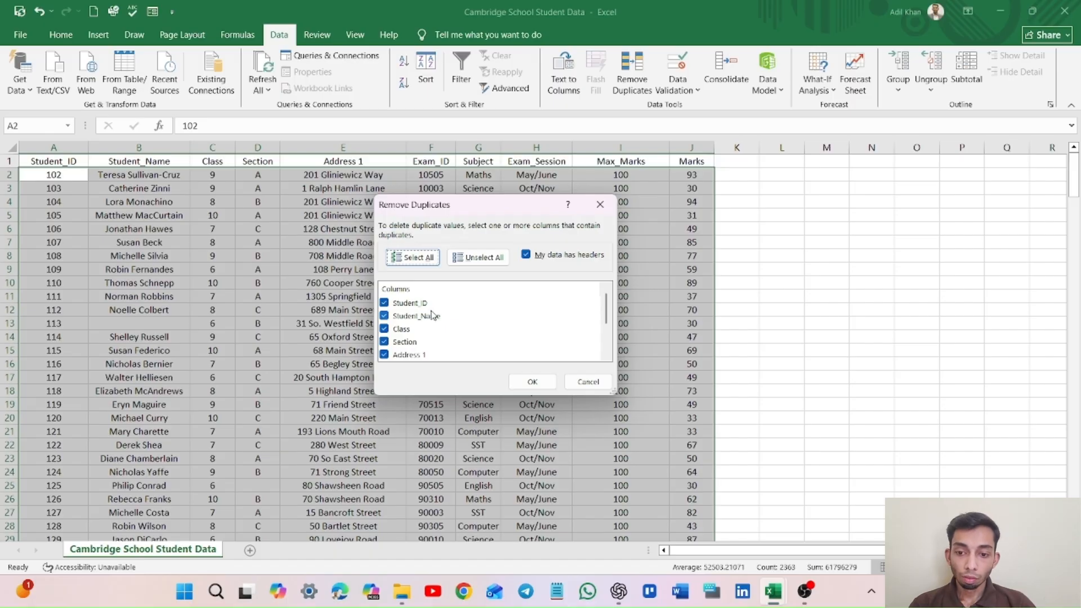
pyautogui.scroll(-2, 463, 336)
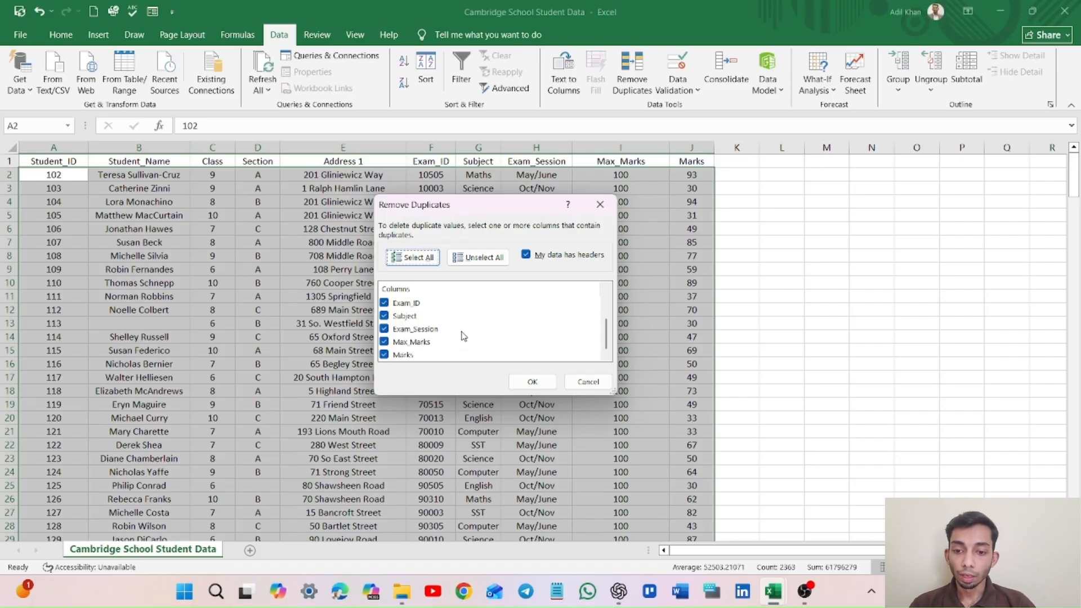
pyautogui.scroll(2, 463, 336)
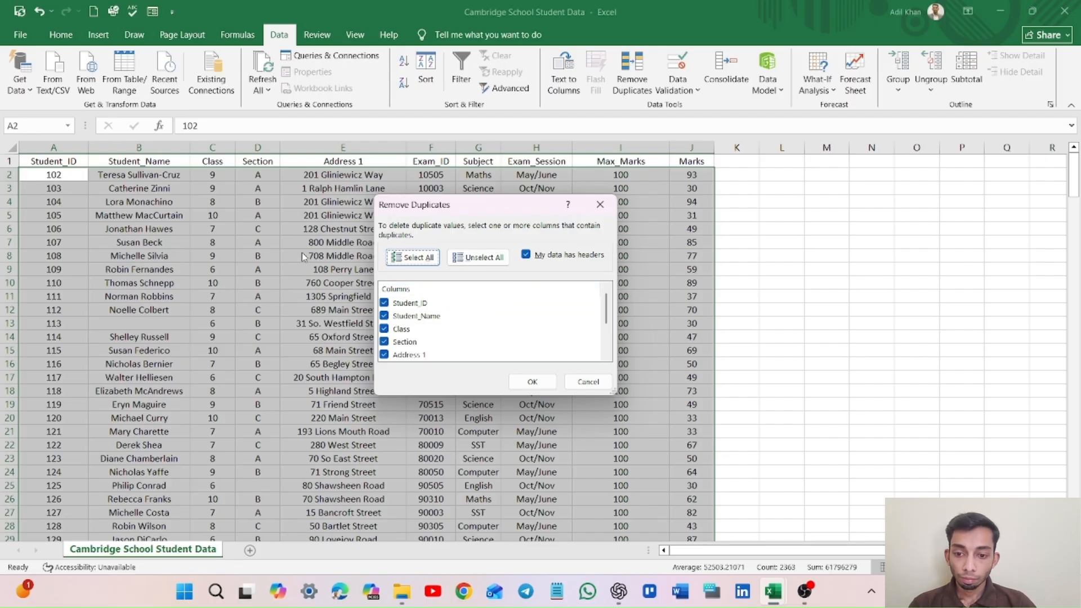
pyautogui.scroll(-2, 449, 333)
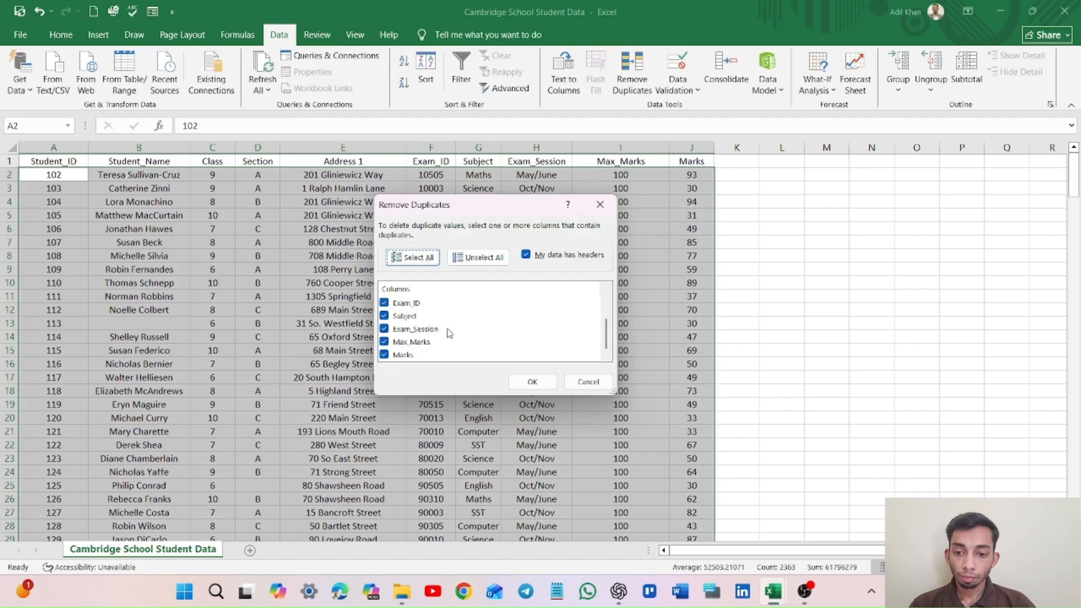
pyautogui.scroll(2, 450, 333)
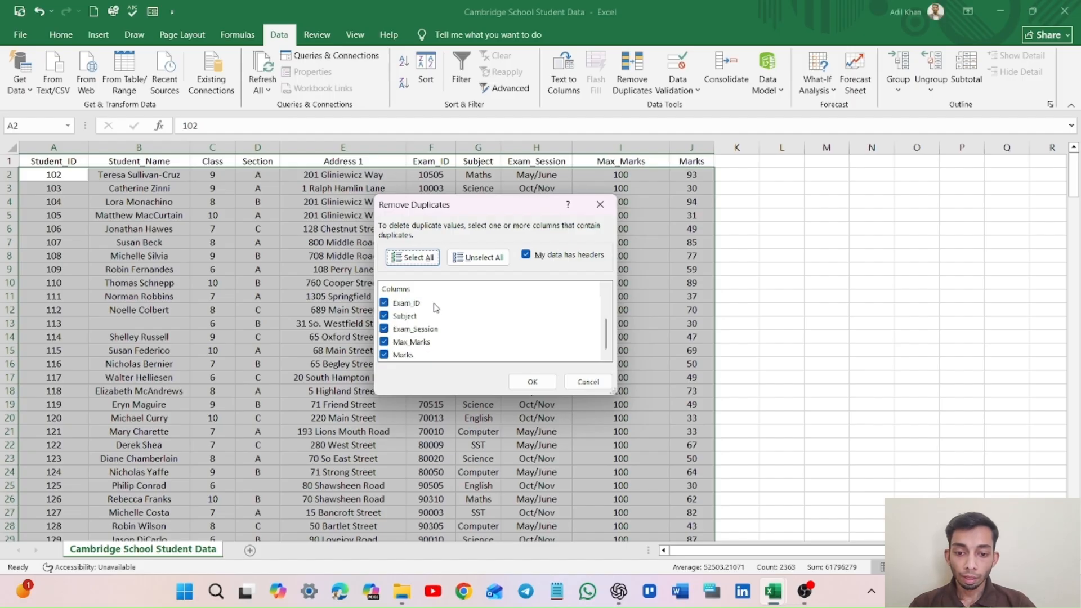
pyautogui.scroll(-2, 434, 333)
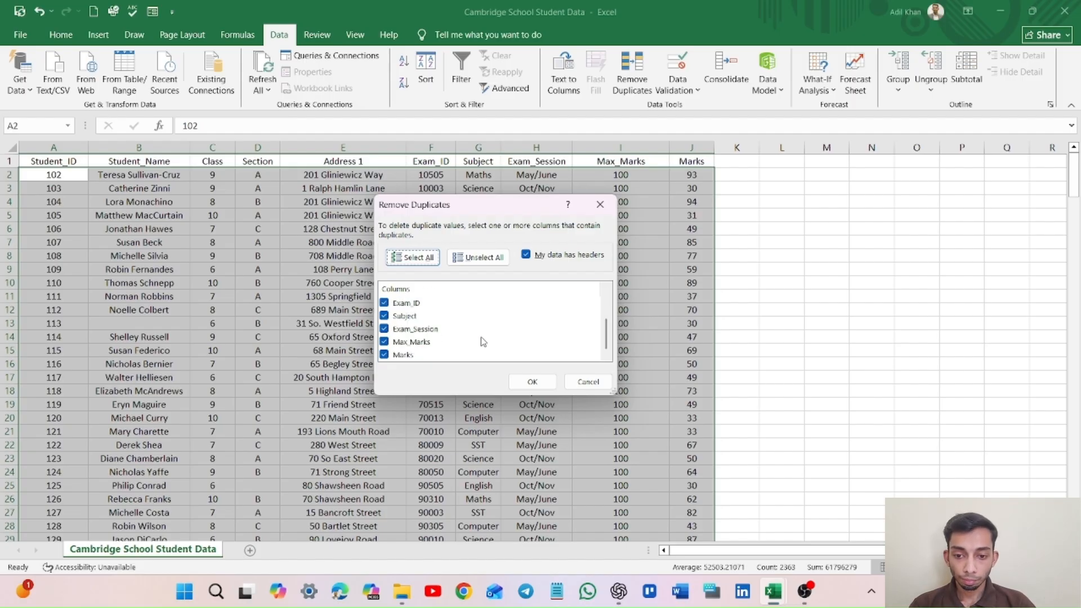
pyautogui.click(533, 382)
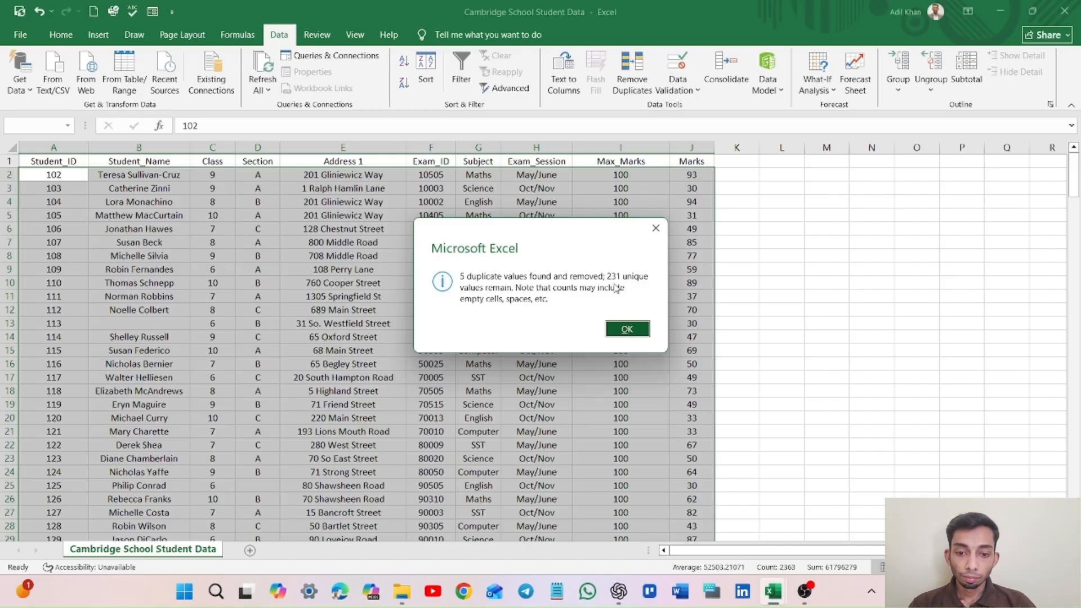
pyautogui.click(627, 329)
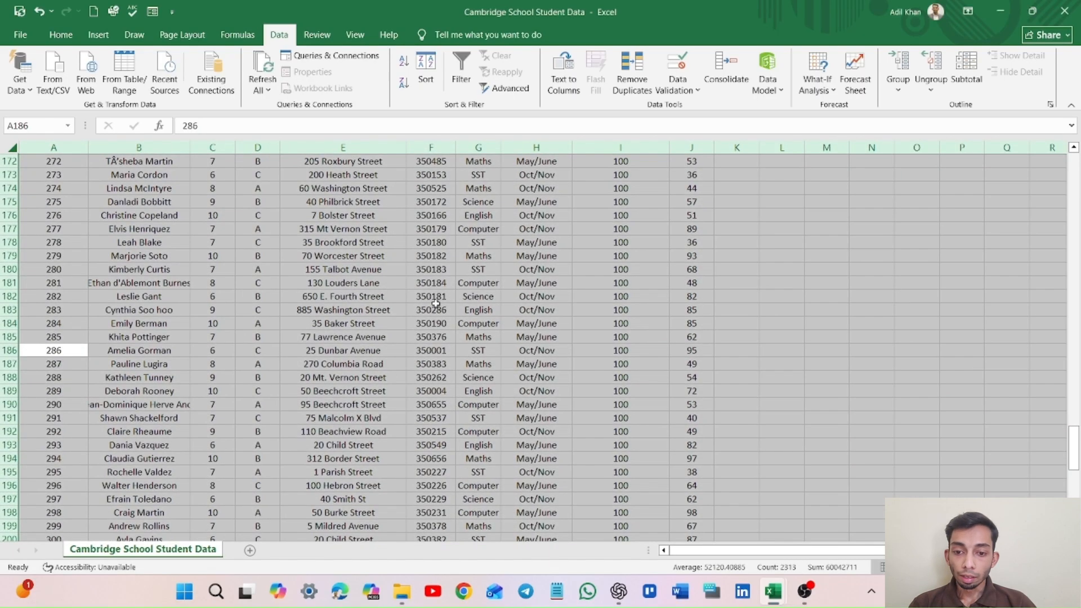
pyautogui.scroll(-15, 254, 330)
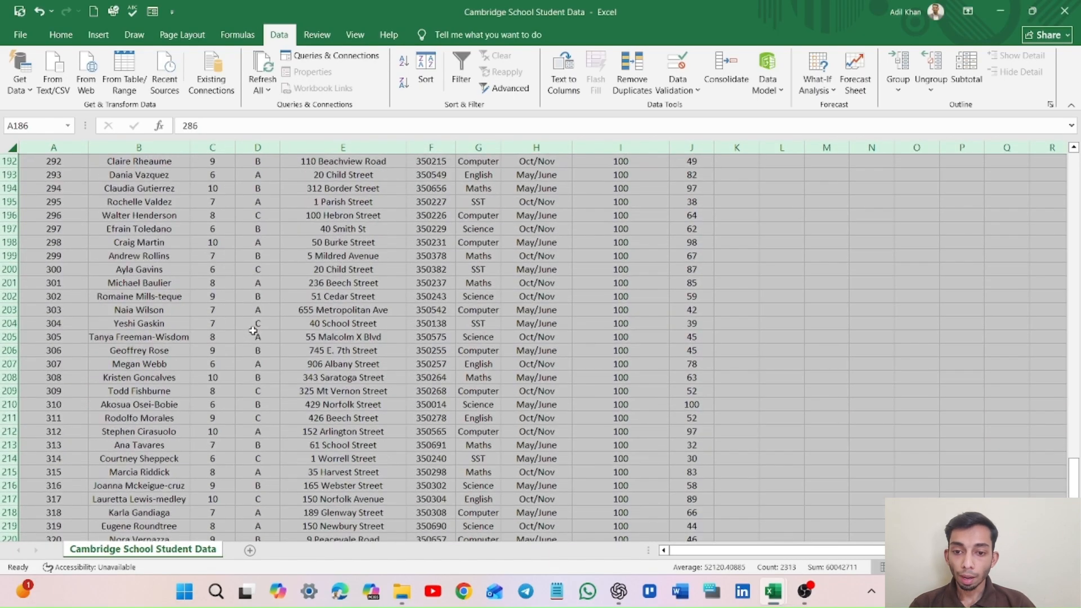
pyautogui.scroll(20, 253, 330)
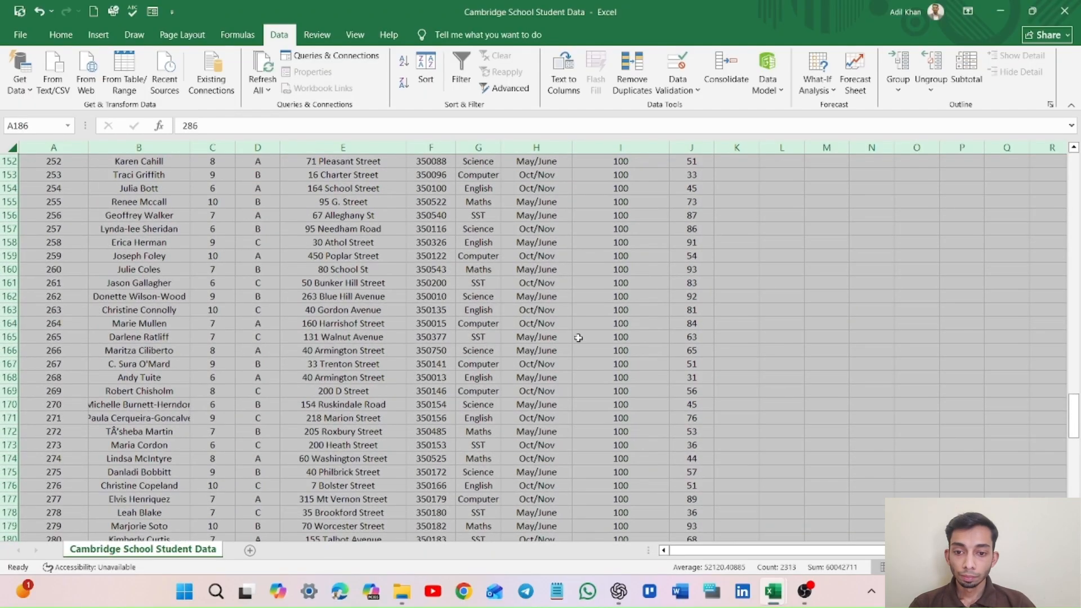
# Deselect the sheet, return to the top of the data and add a filter to the Student_Name column.
pyautogui.click(779, 329)
pyautogui.scroll(17, 426, 376)
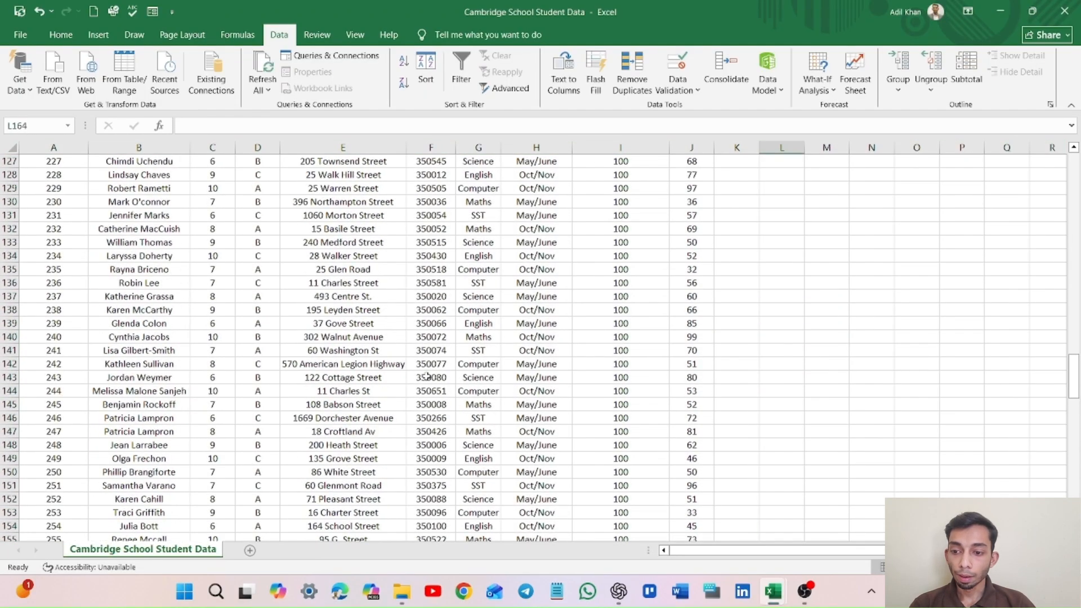
pyautogui.scroll(20, 426, 376)
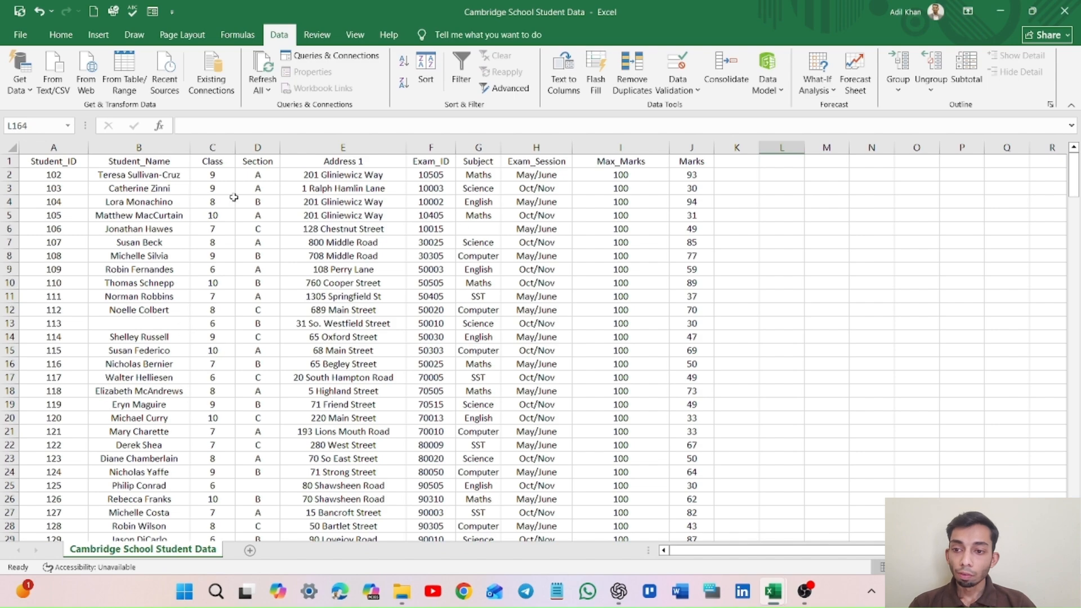
pyautogui.click(67, 147)
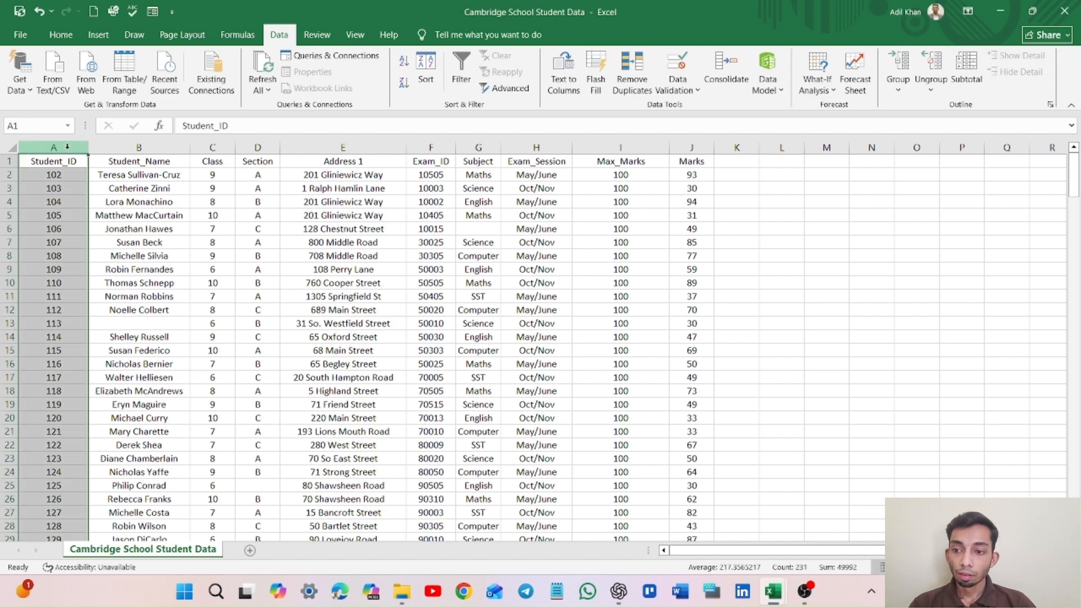
pyautogui.moveTo(67, 146); pyautogui.dragTo(154, 151)
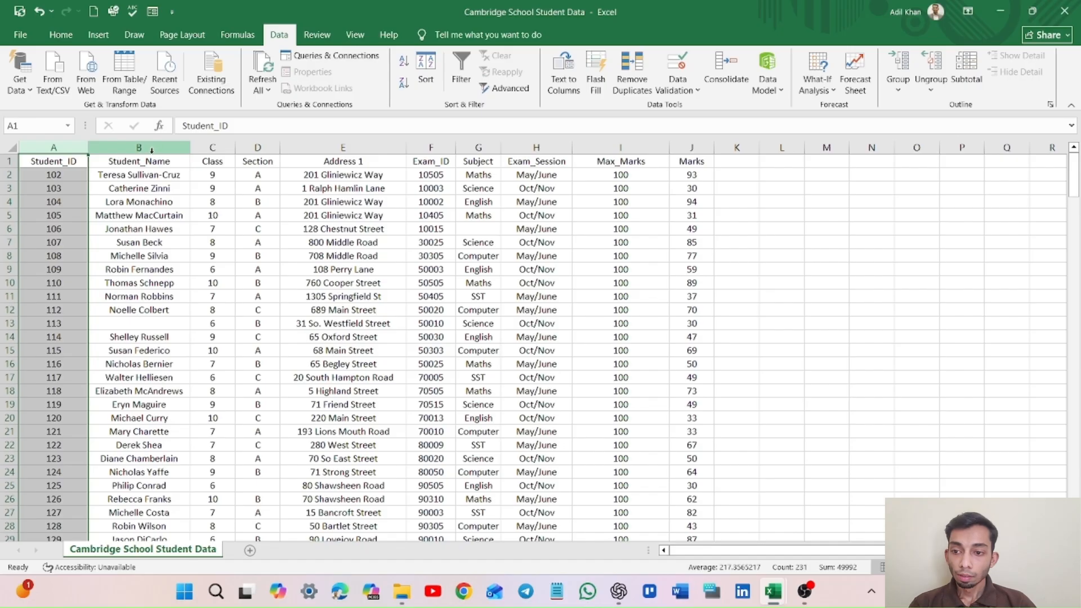
pyautogui.click(151, 149)
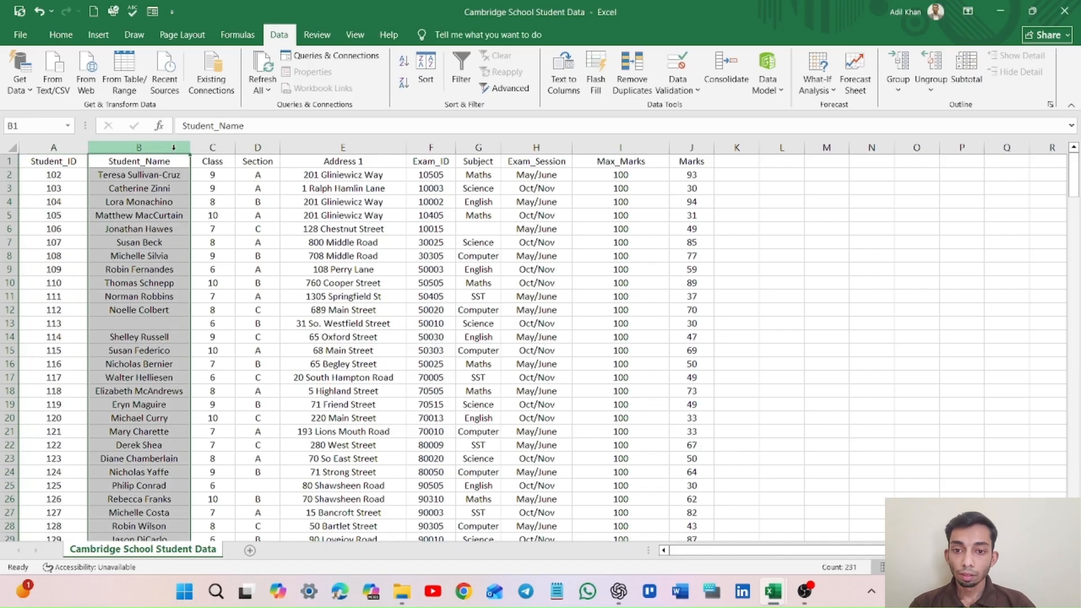
pyautogui.click(461, 68)
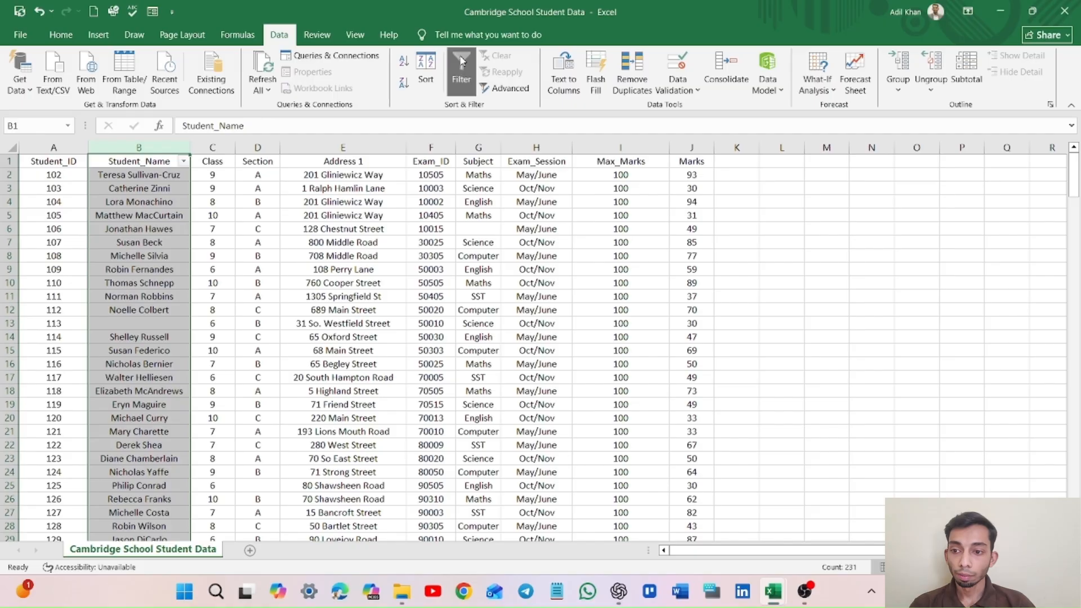
# Filter the Student_Name column to show only the blank entries.
pyautogui.click(184, 162)
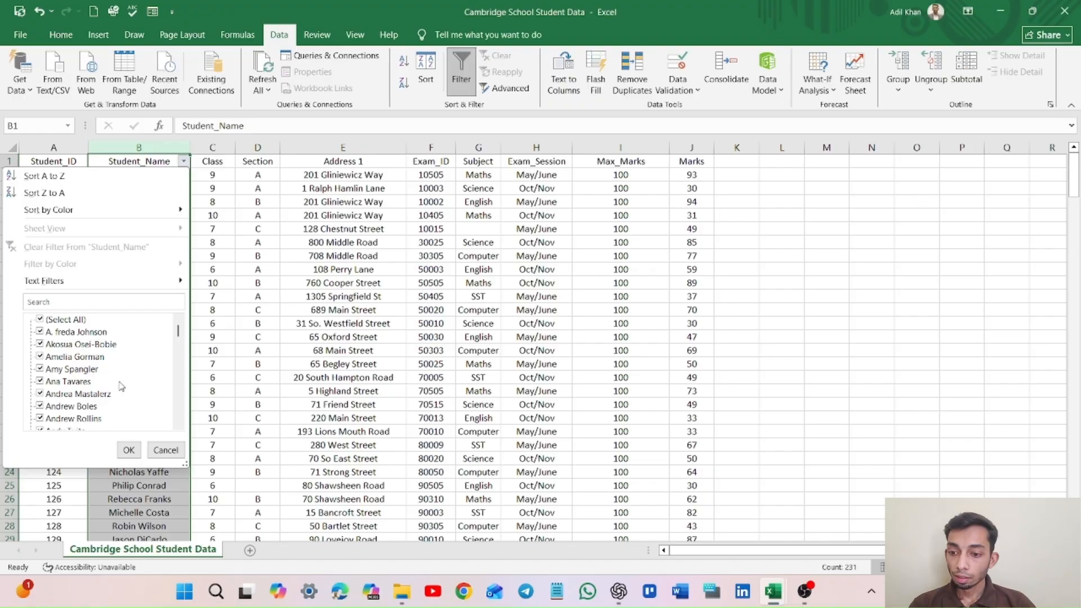
pyautogui.scroll(-10, 125, 374)
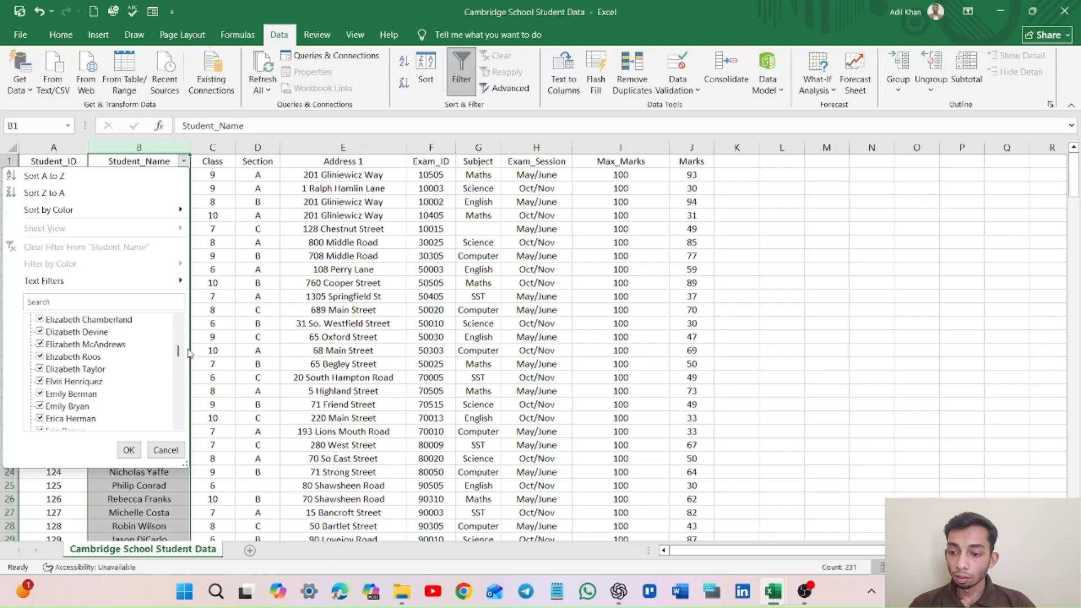
pyautogui.moveTo(178, 353); pyautogui.dragTo(177, 435)
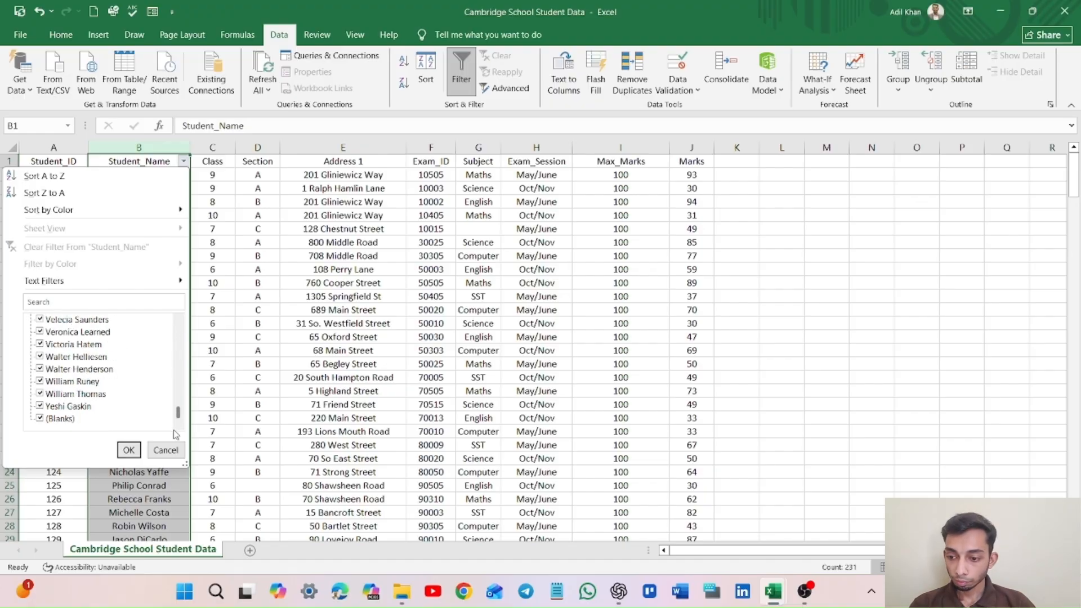
pyautogui.click(41, 419)
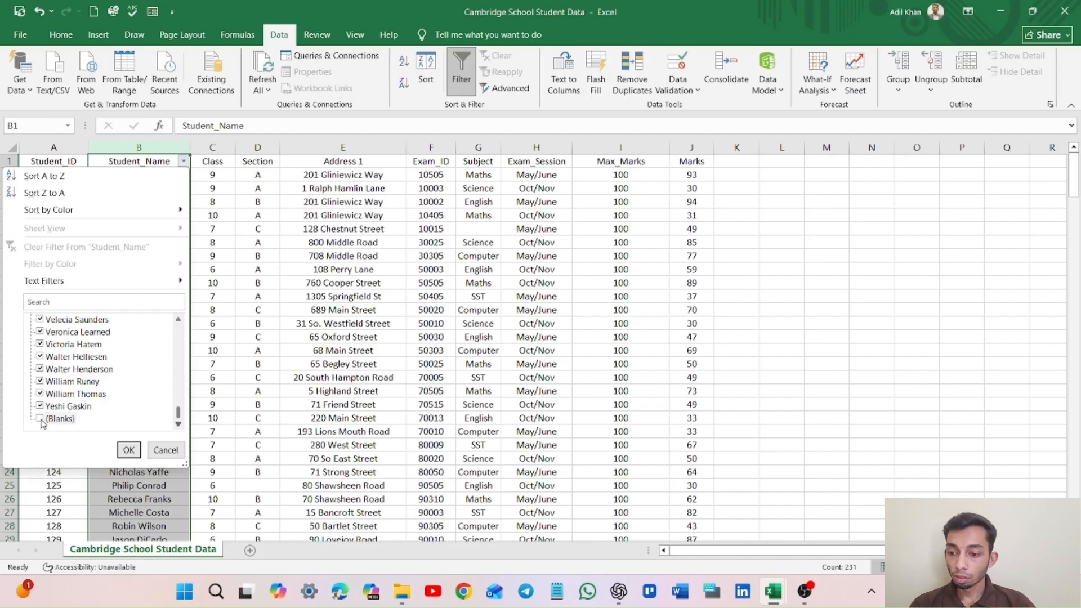
pyautogui.scroll(3, 117, 401)
pyautogui.moveTo(178, 410); pyautogui.dragTo(192, 326)
pyautogui.click(41, 319)
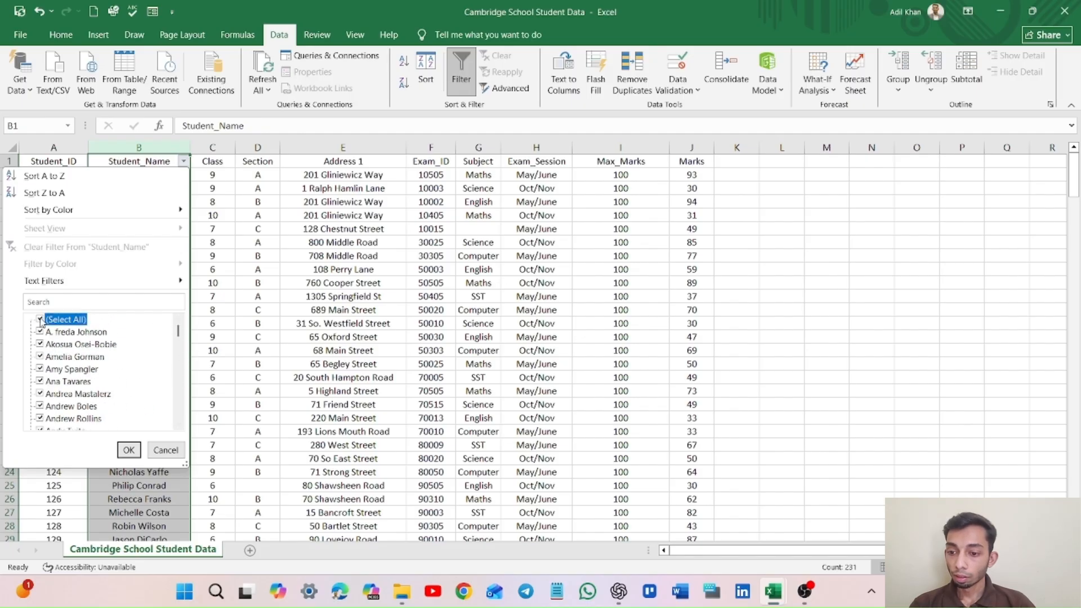
pyautogui.moveTo(181, 332); pyautogui.dragTo(169, 435)
pyautogui.click(40, 419)
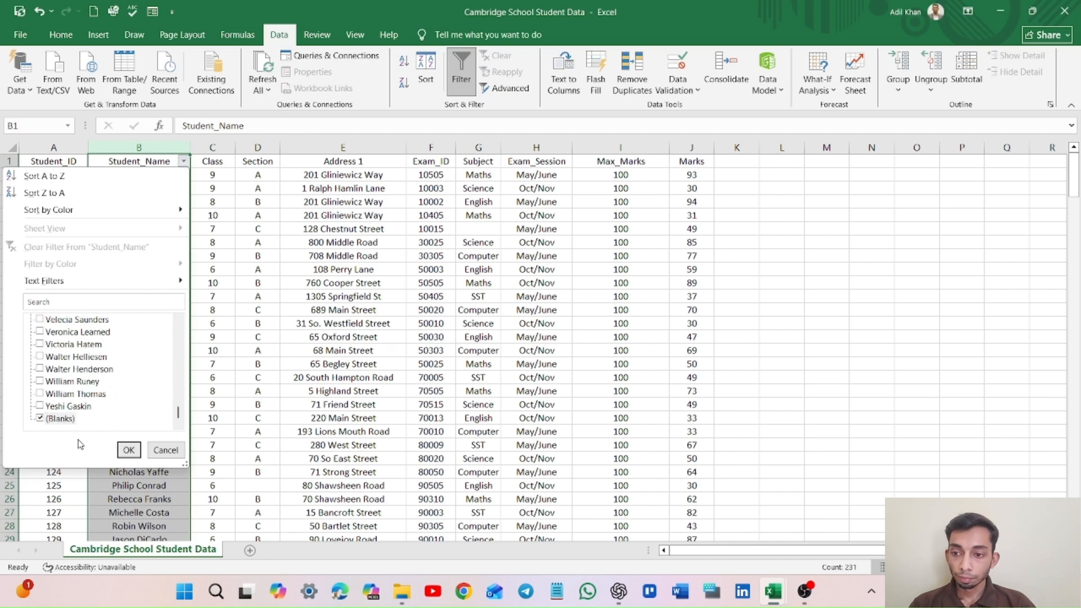
pyautogui.click(128, 451)
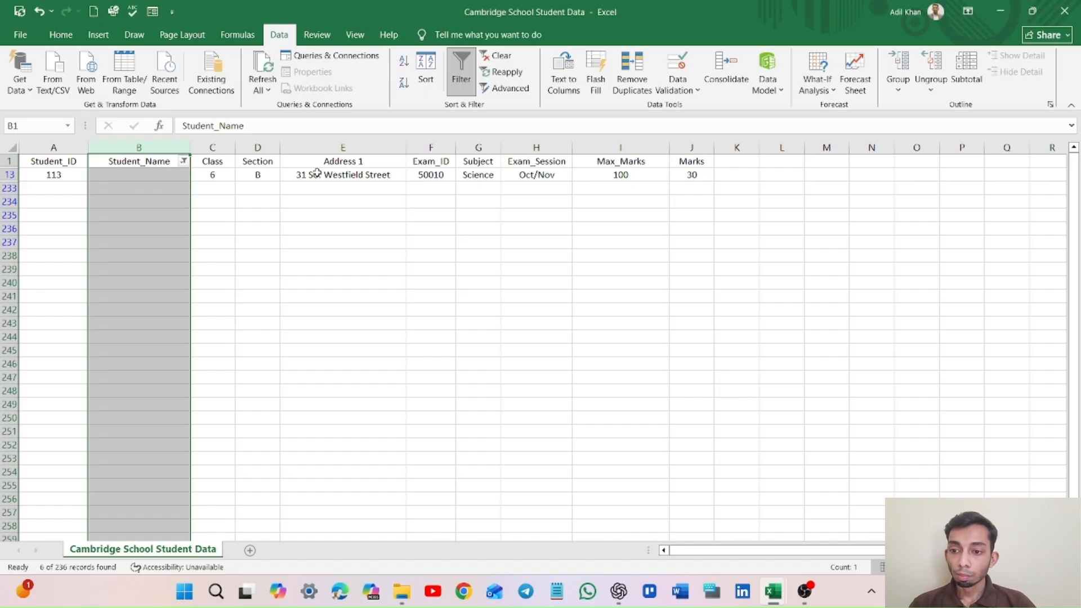
# Clear the contents of row 13, the record without a student name, and delete the whole row.
pyautogui.click(10, 175)
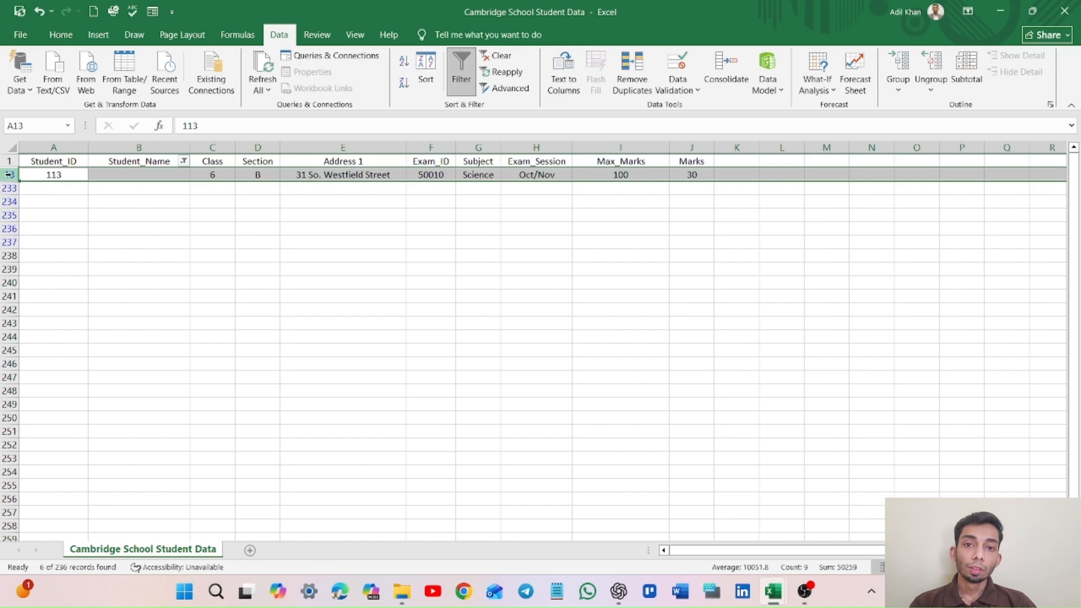
pyautogui.press('Delete')
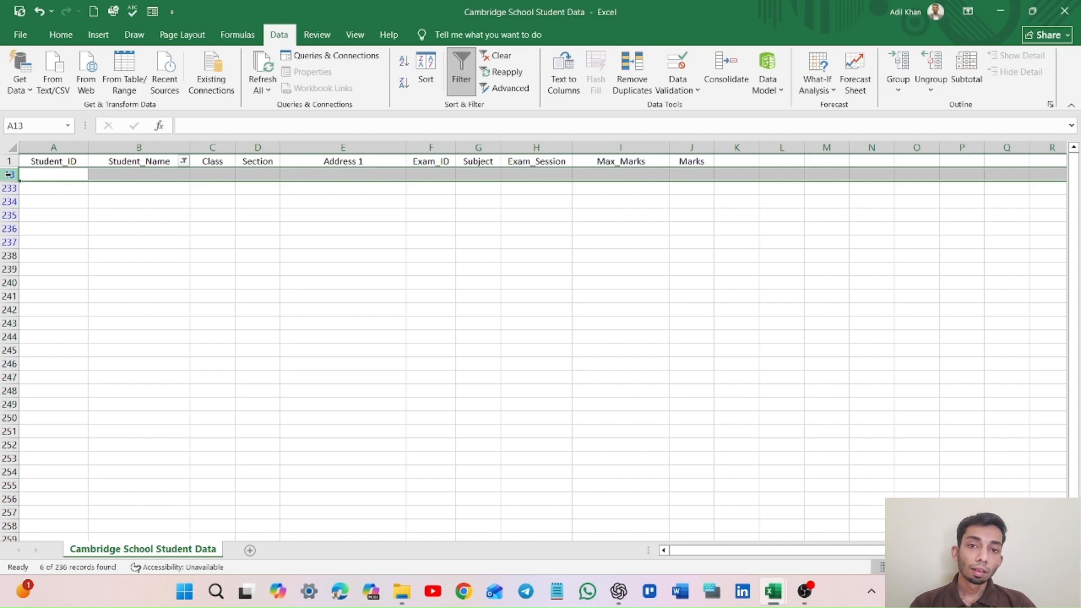
pyautogui.rightClick(9, 175)
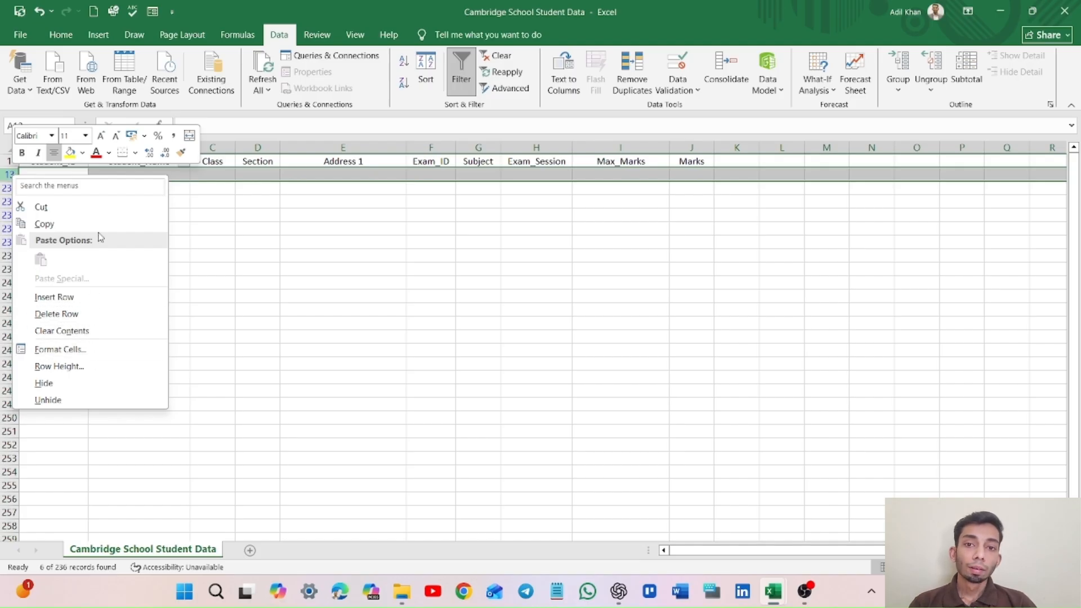
pyautogui.click(103, 316)
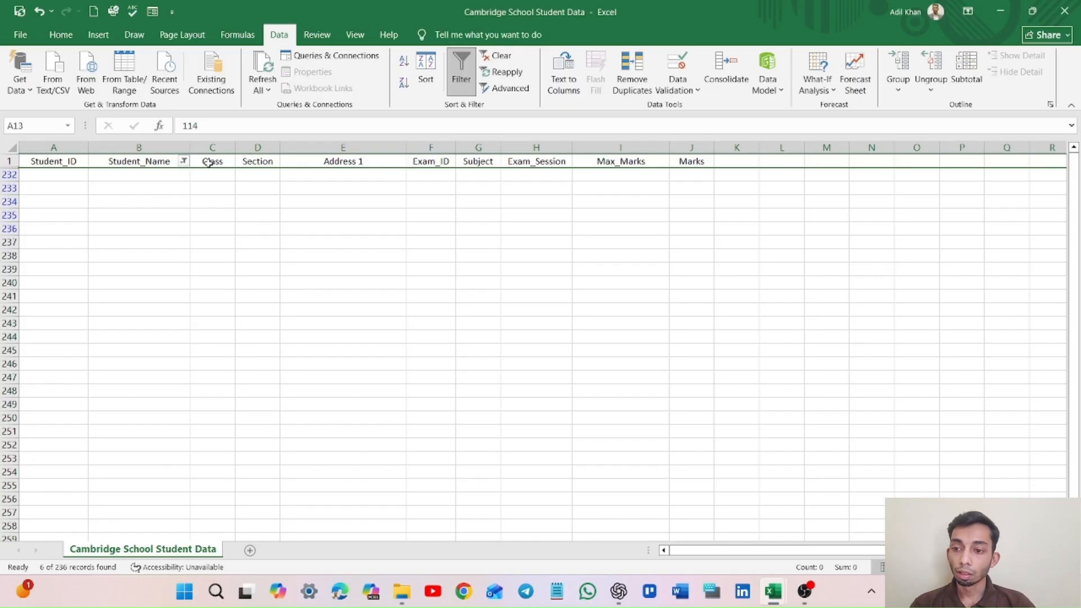
# Reset the Student_Name filter to include all values and look over the restored student records.
pyautogui.click(65, 147)
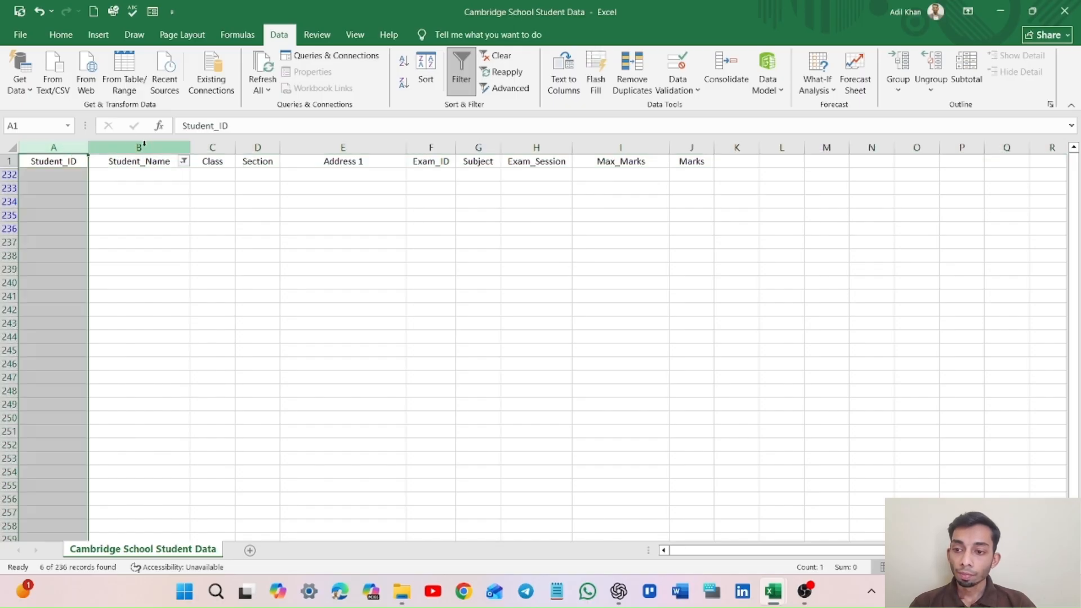
pyautogui.click(219, 145)
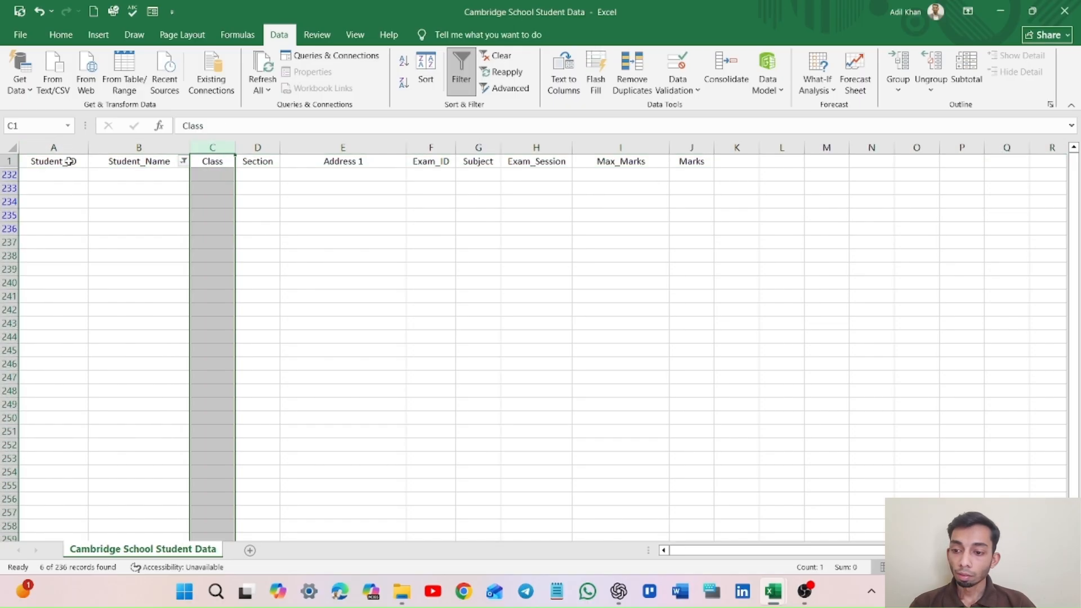
pyautogui.click(183, 161)
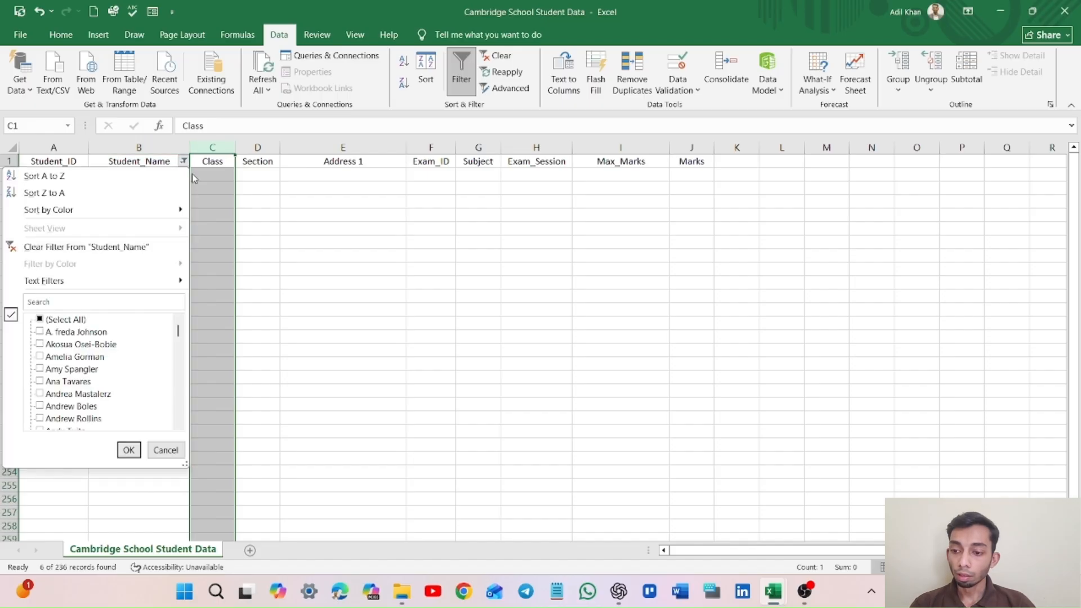
pyautogui.click(46, 320)
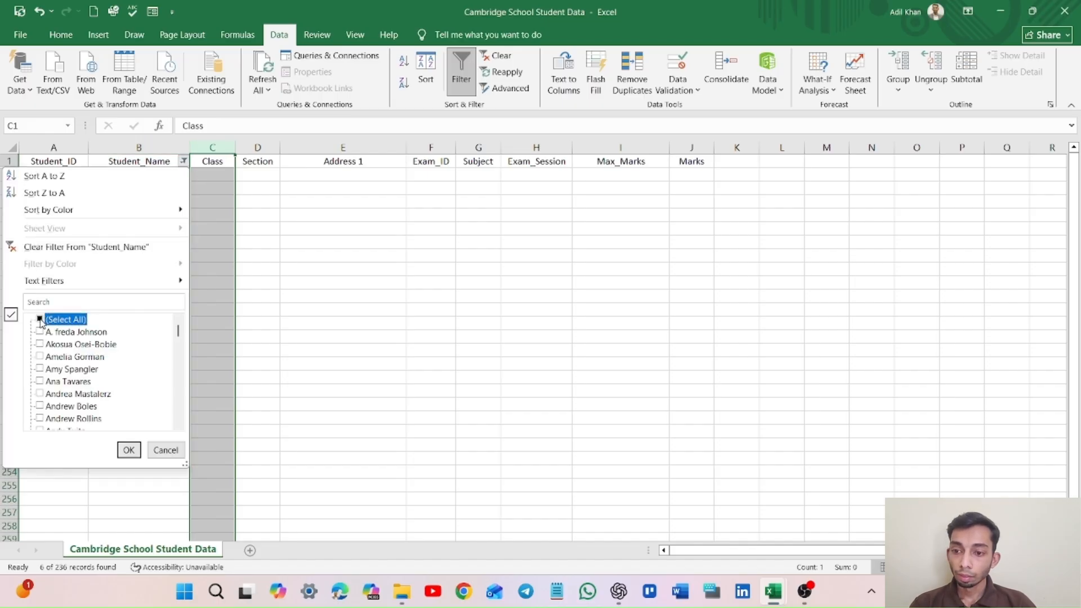
pyautogui.click(129, 449)
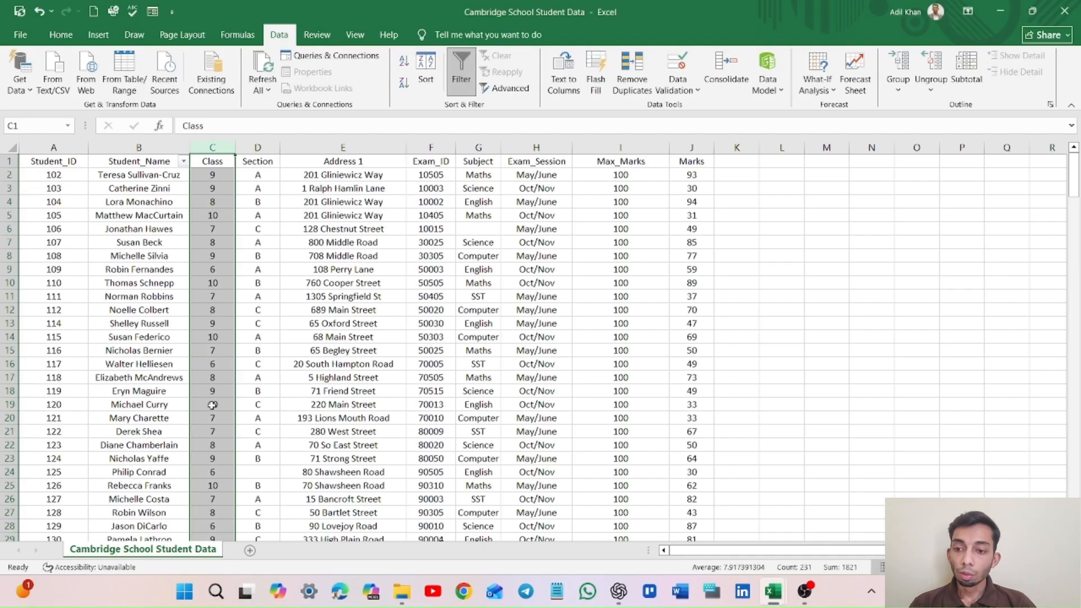
pyautogui.scroll(-20, 292, 332)
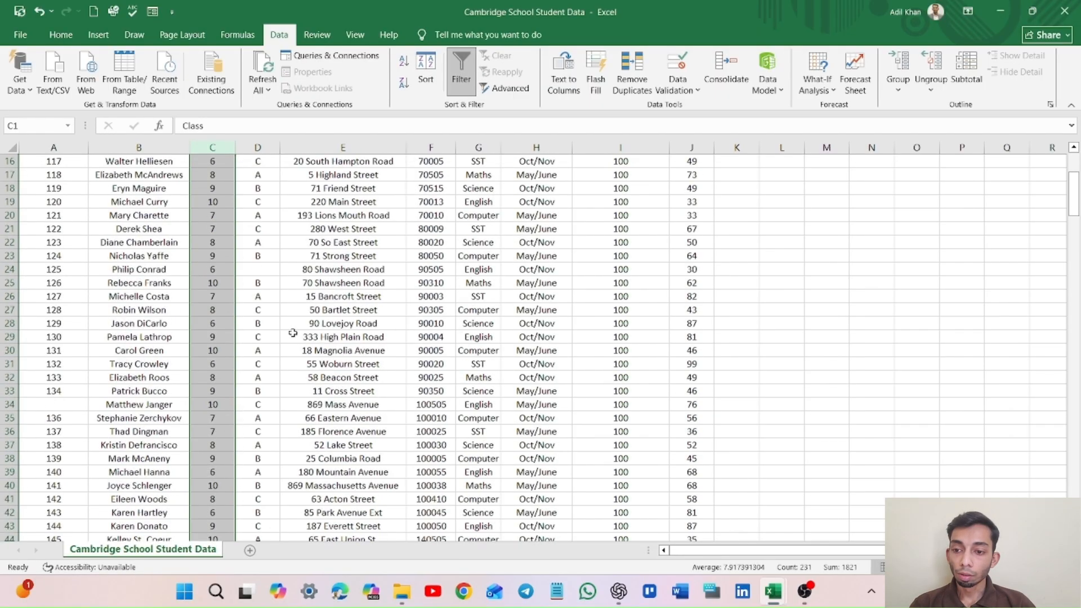
pyautogui.scroll(20, 293, 332)
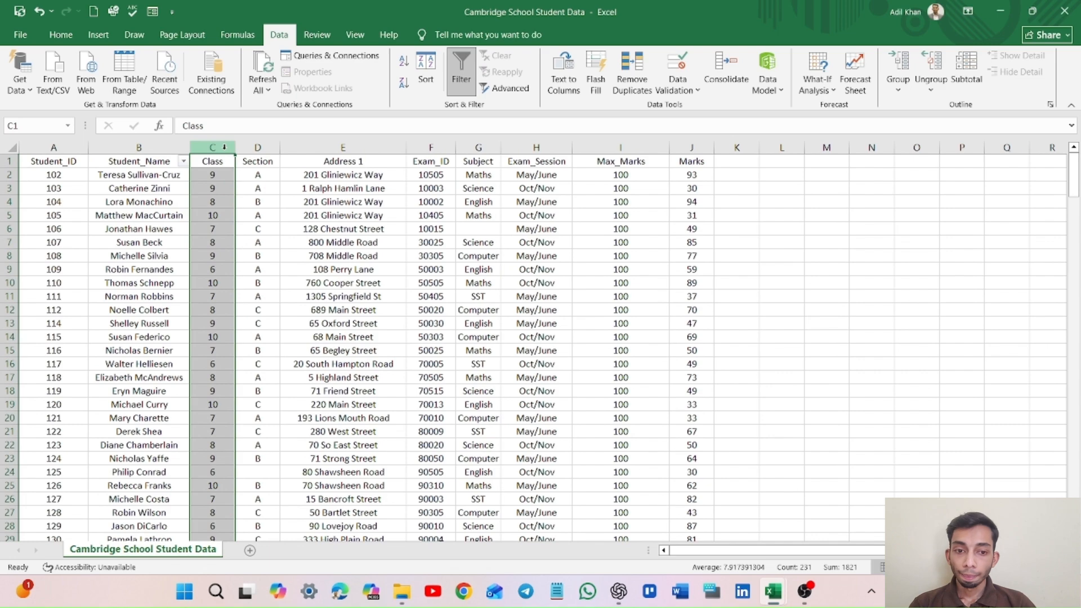
# Remove the filter from Student_Name and apply filters to columns C to J, from Class to Marks, instead.
pyautogui.moveTo(224, 147); pyautogui.dragTo(715, 147)
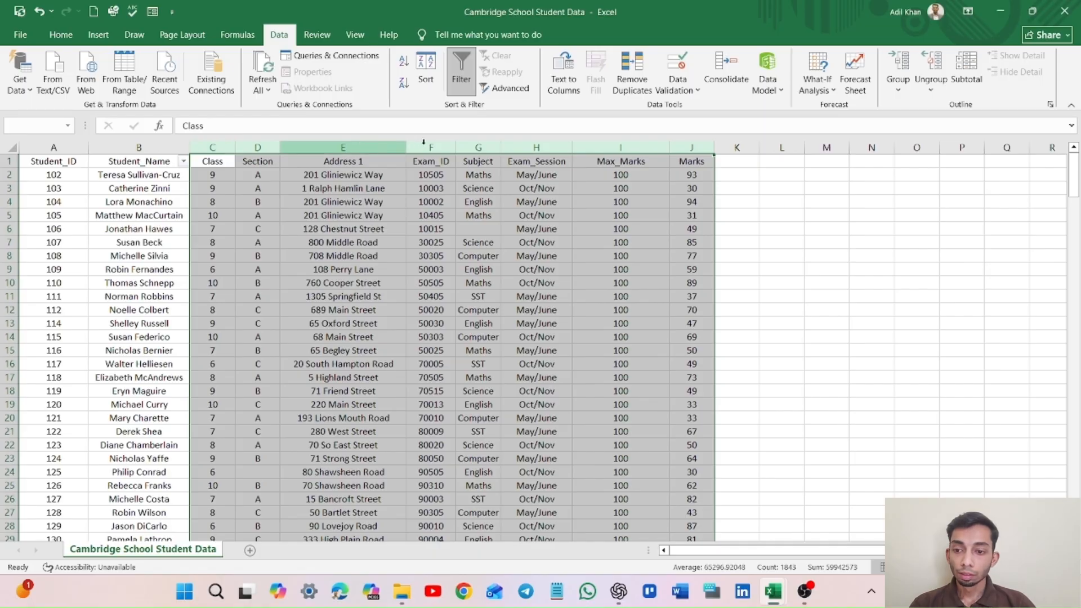
pyautogui.click(467, 70)
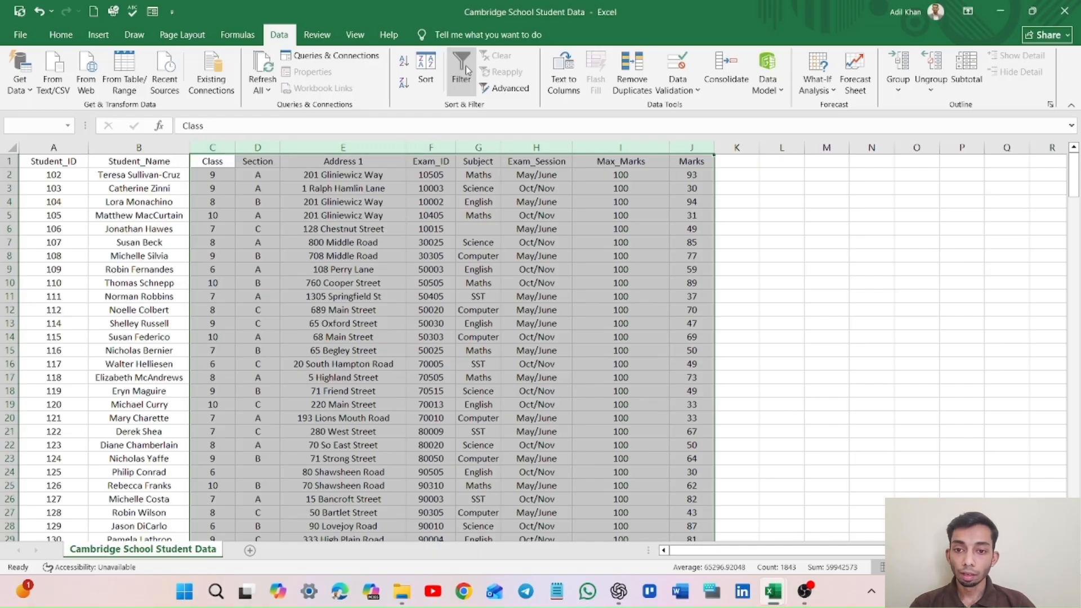
pyautogui.click(466, 70)
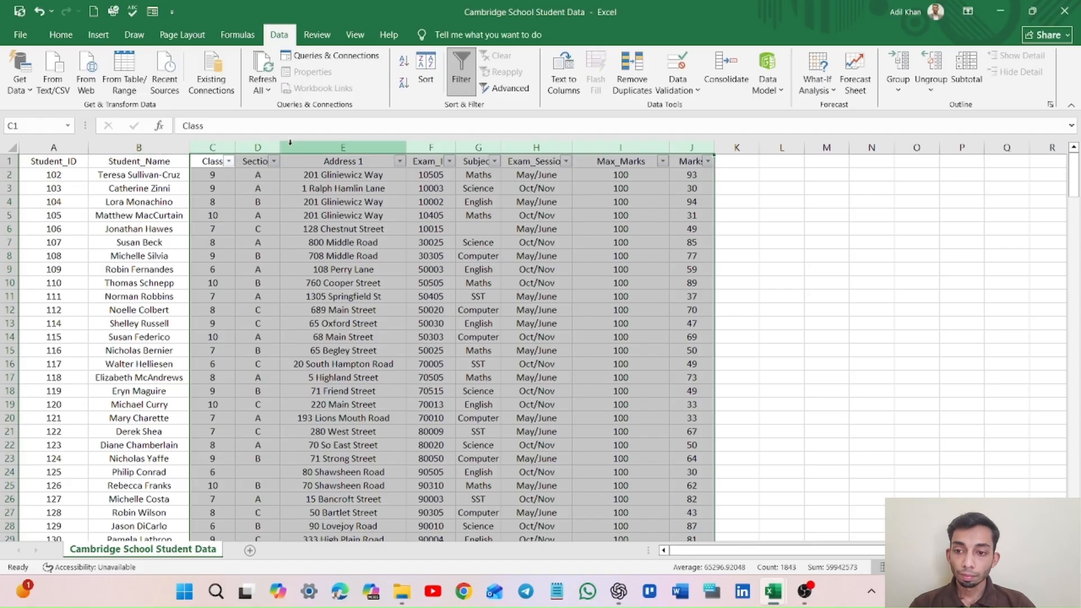
pyautogui.click(810, 281)
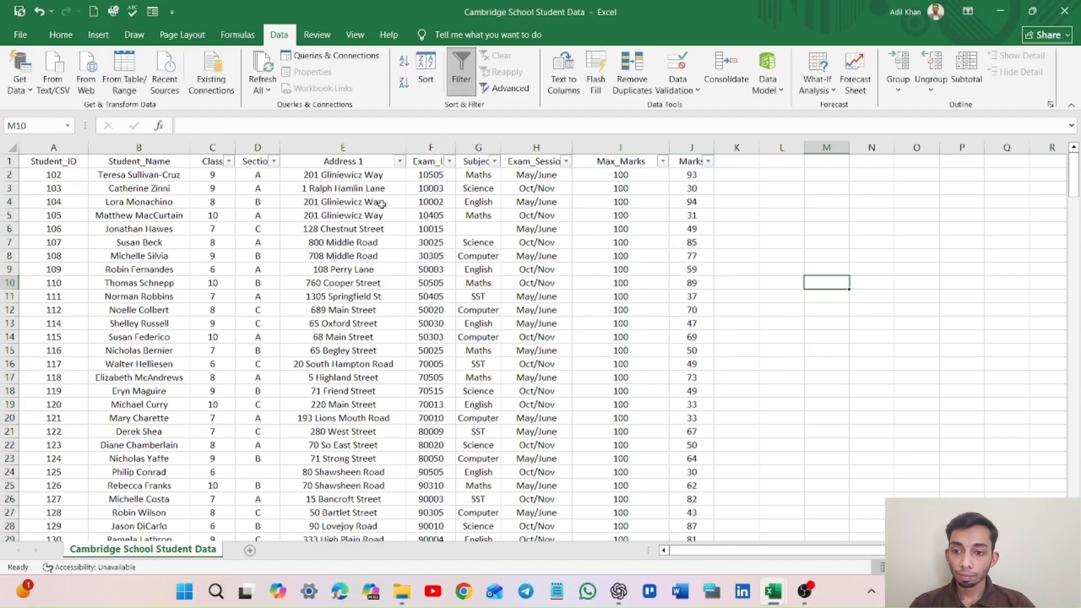
# Filter the Class column to only its blank entries and check for records with a missing class.
pyautogui.click(229, 162)
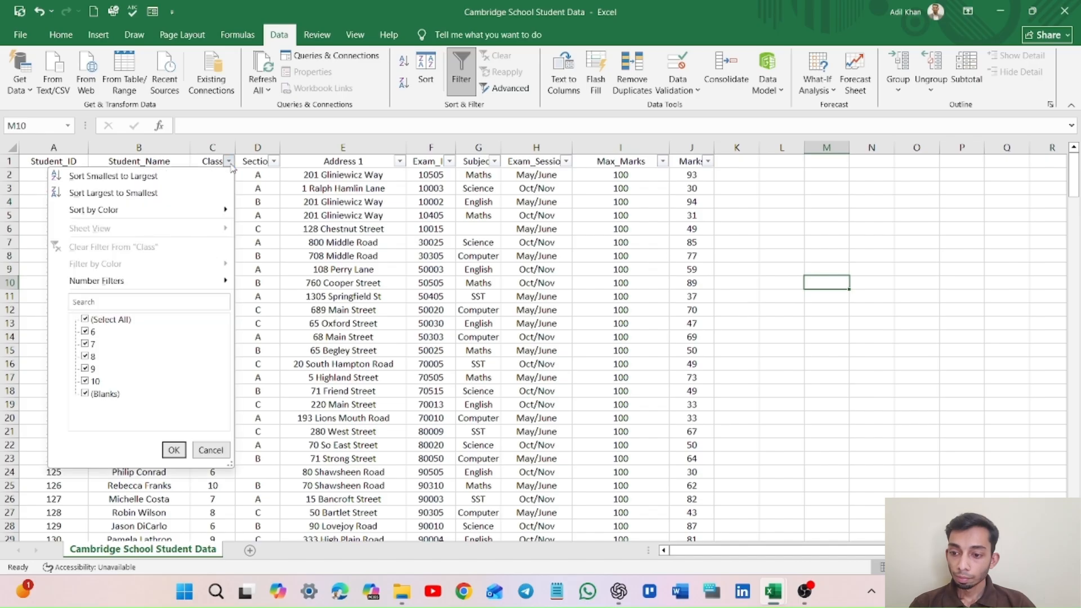
pyautogui.click(89, 320)
pyautogui.click(85, 394)
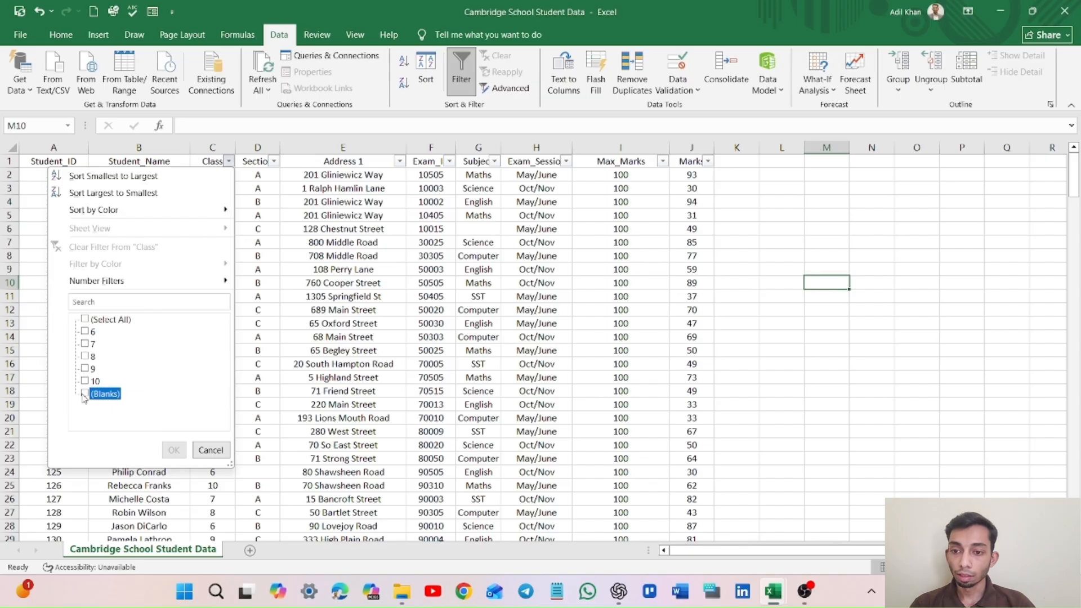
pyautogui.click(174, 450)
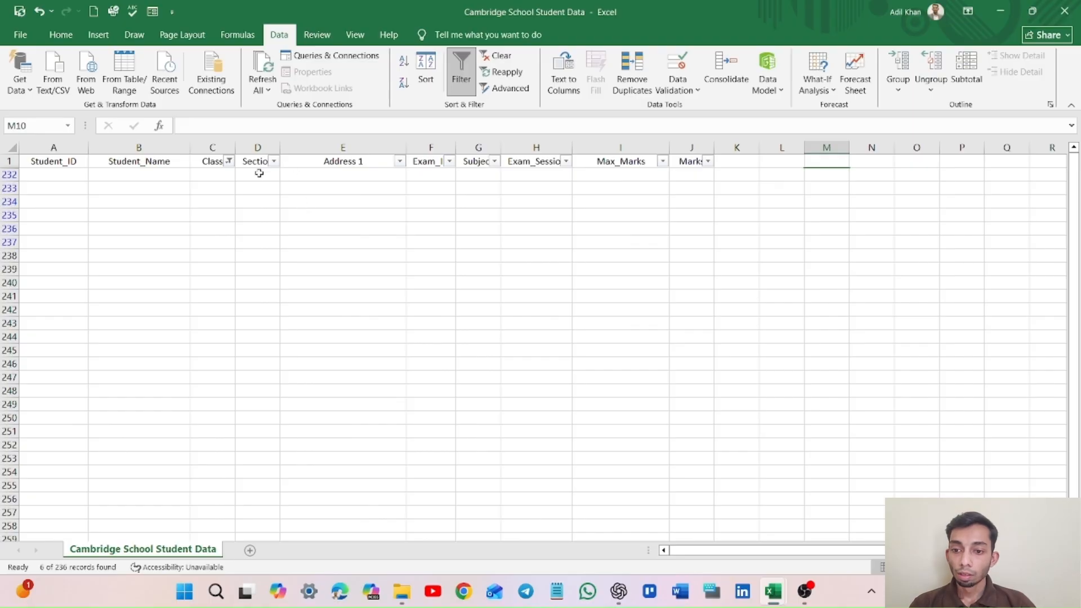
pyautogui.scroll(-1, 188, 182)
pyautogui.scroll(1, 187, 182)
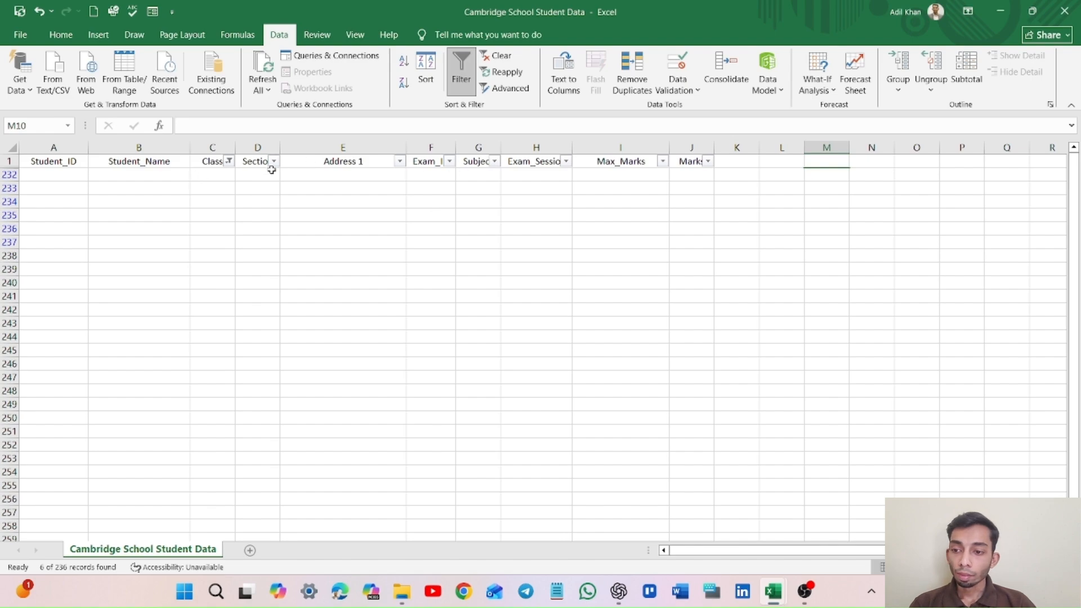
pyautogui.scroll(-3, 217, 248)
pyautogui.scroll(3, 217, 247)
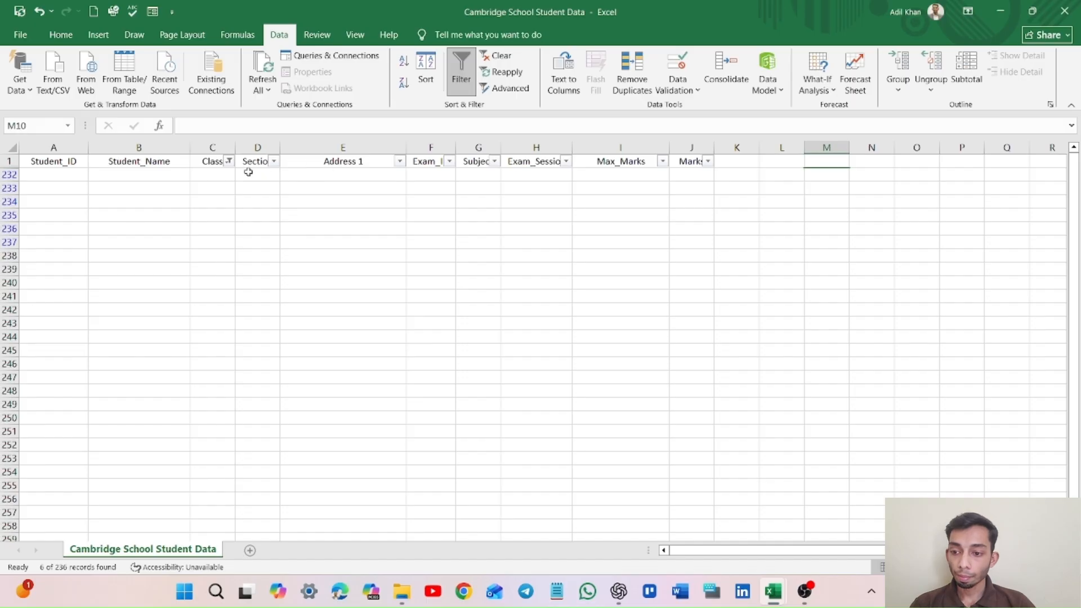
# Reset the Class filter to include all values.
pyautogui.click(229, 162)
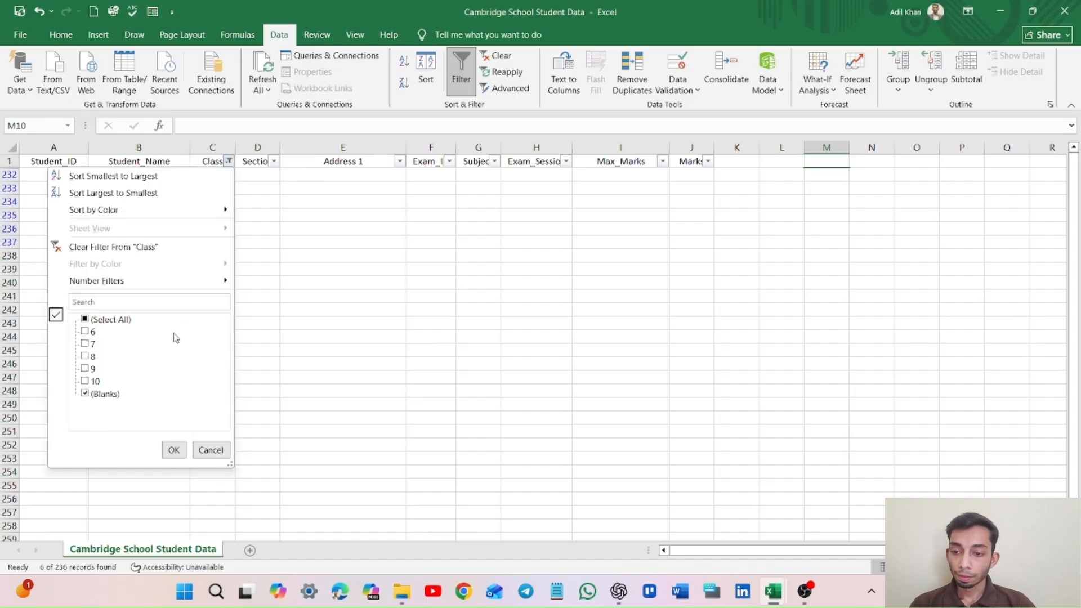
pyautogui.click(86, 320)
pyautogui.click(174, 450)
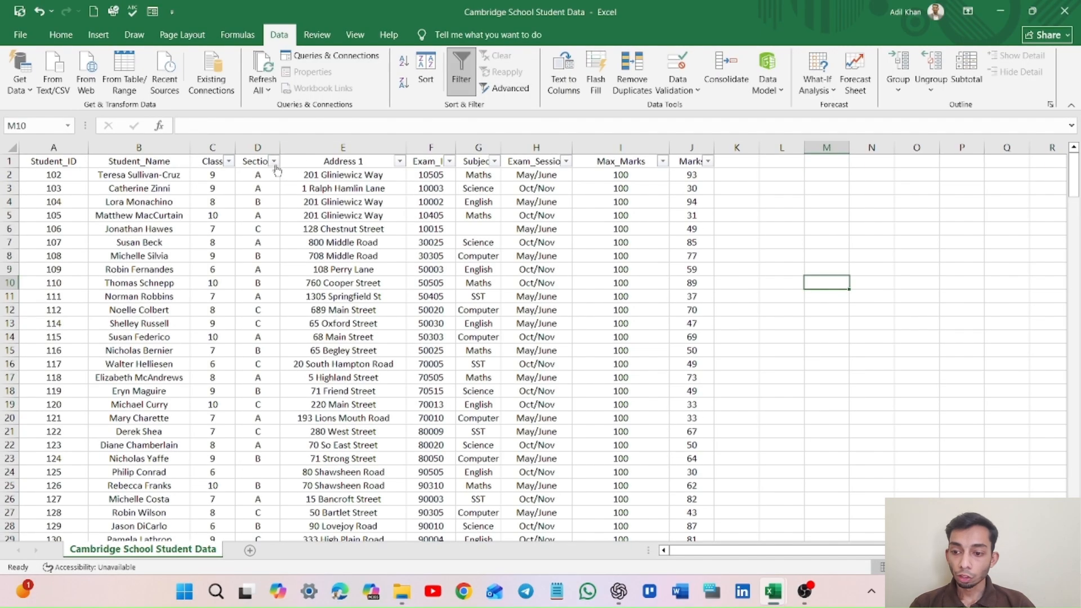
# Filter the Section column to only its blank entries.
pyautogui.click(274, 161)
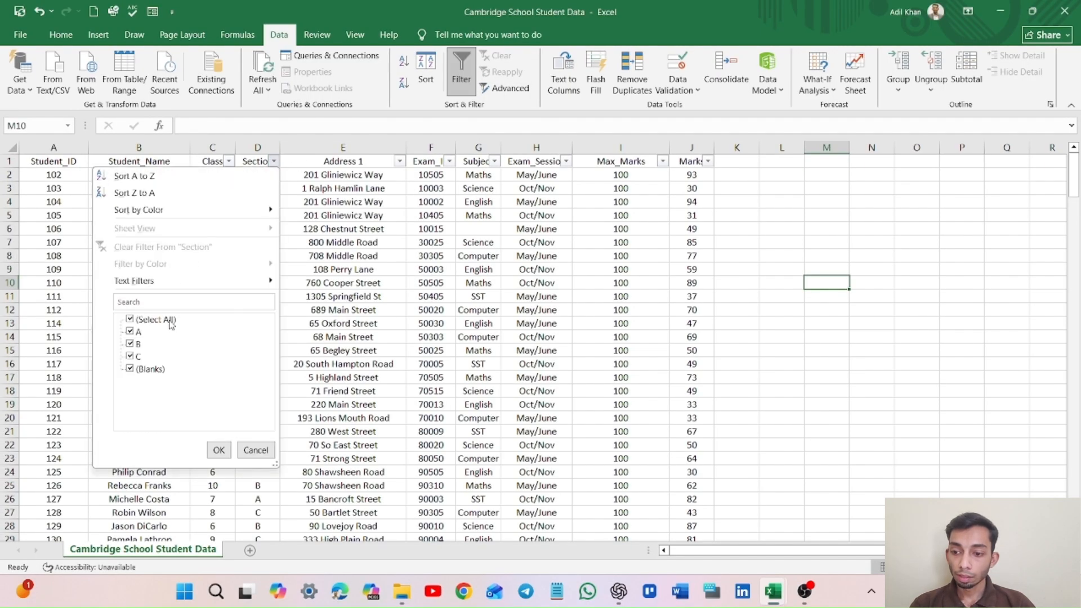
pyautogui.click(131, 319)
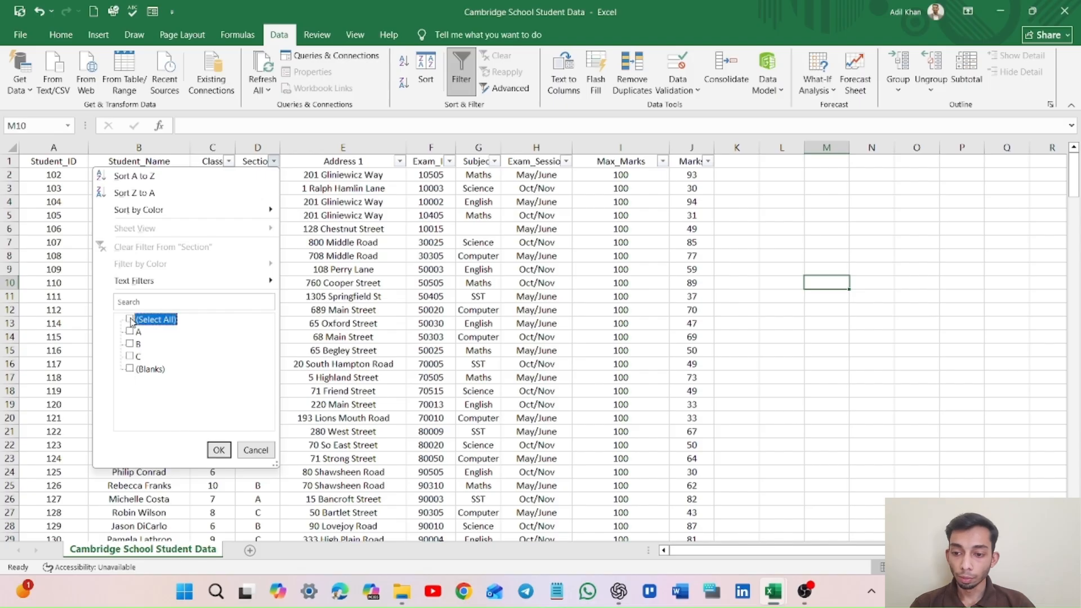
pyautogui.click(131, 369)
pyautogui.click(219, 450)
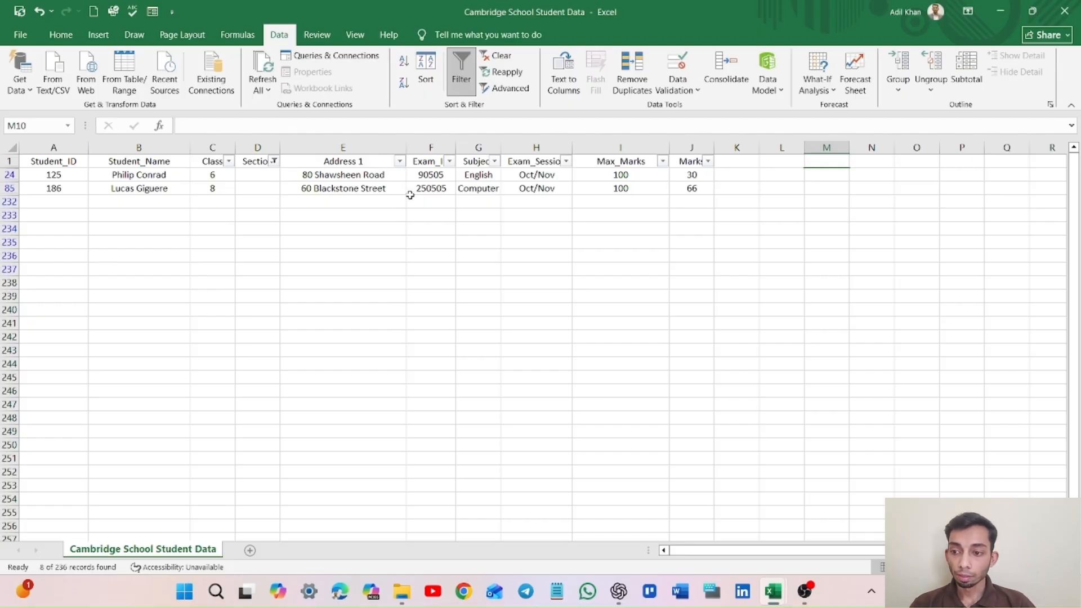
# Delete the rows of the two student records that have no section.
pyautogui.click(12, 175)
pyautogui.rightClick(6, 176)
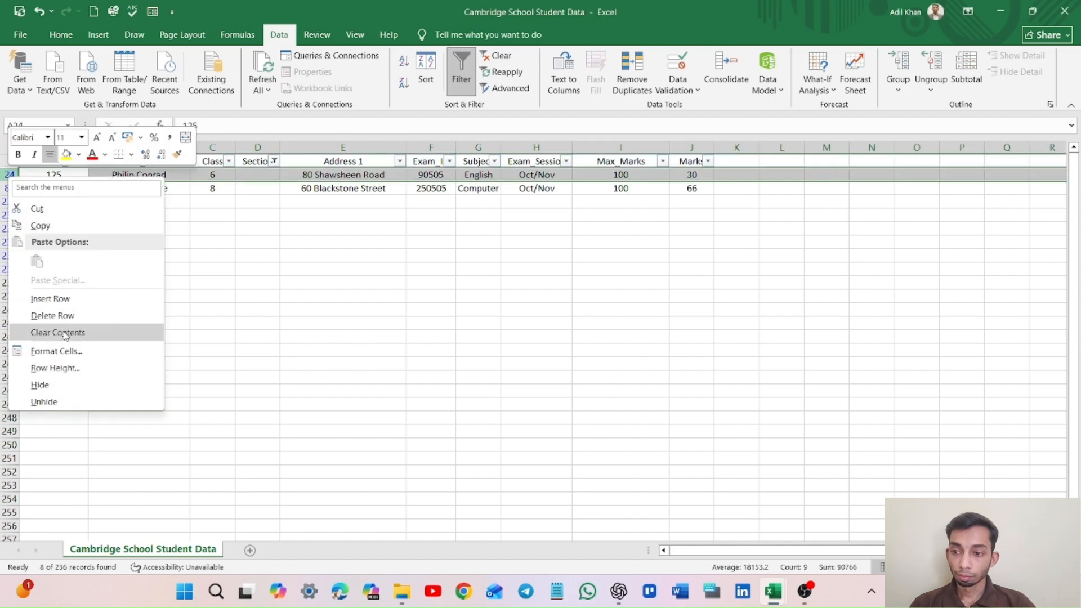
pyautogui.click(74, 318)
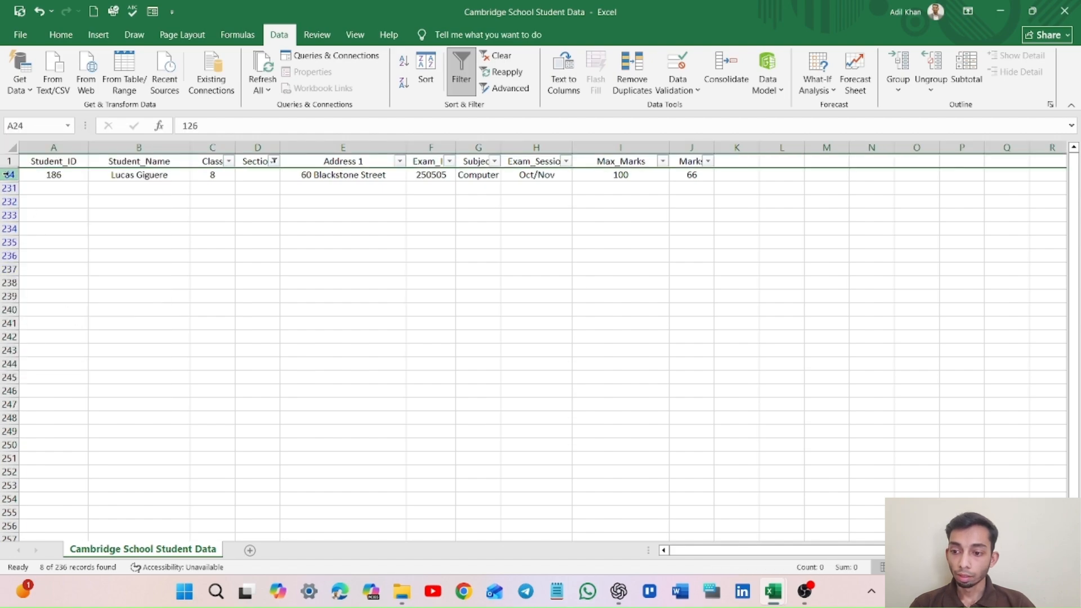
pyautogui.click(10, 176)
pyautogui.rightClick(11, 177)
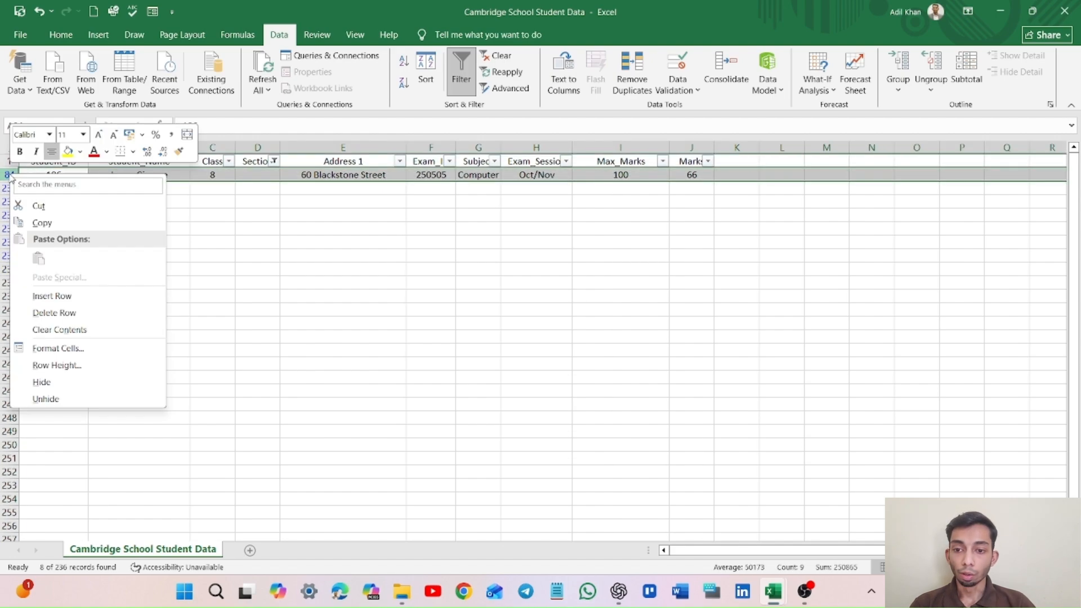
pyautogui.click(72, 314)
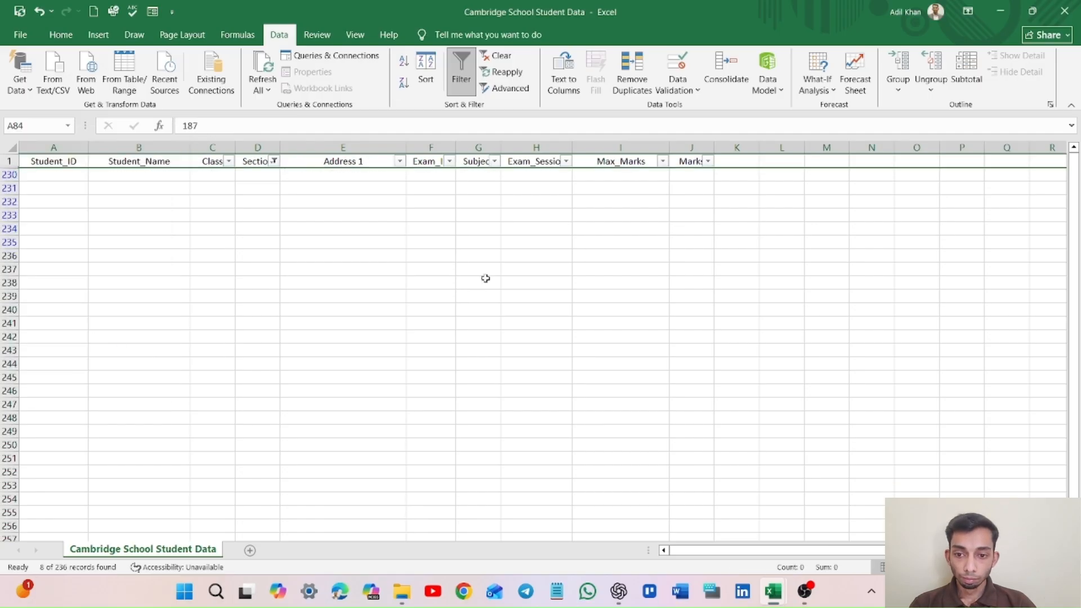
# Check the Address 1 and Exam_ID columns for blank entries using their filters.
pyautogui.click(399, 163)
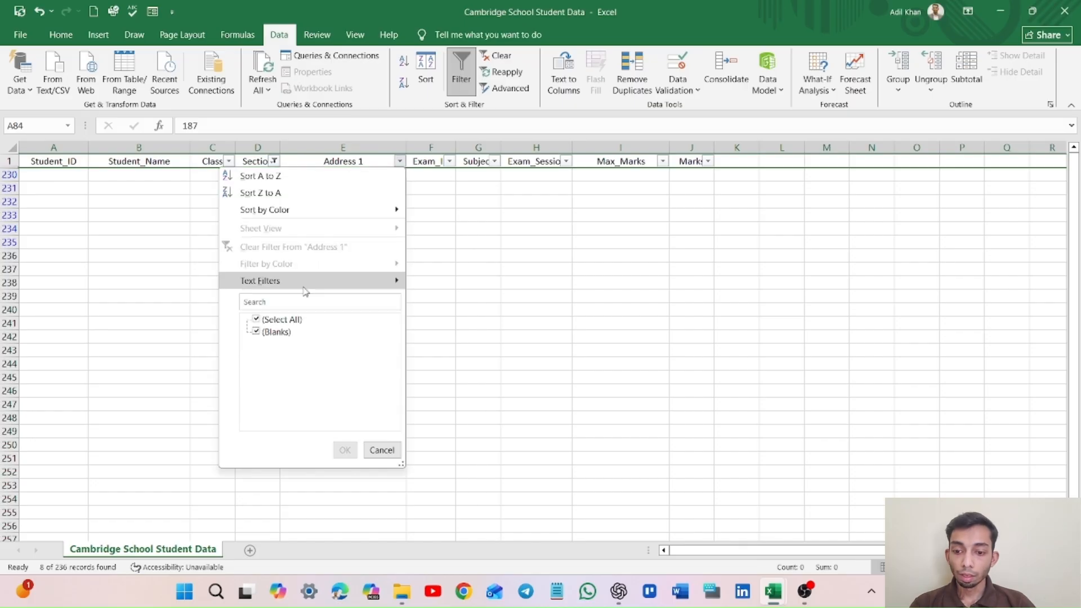
pyautogui.click(256, 320)
pyautogui.click(256, 333)
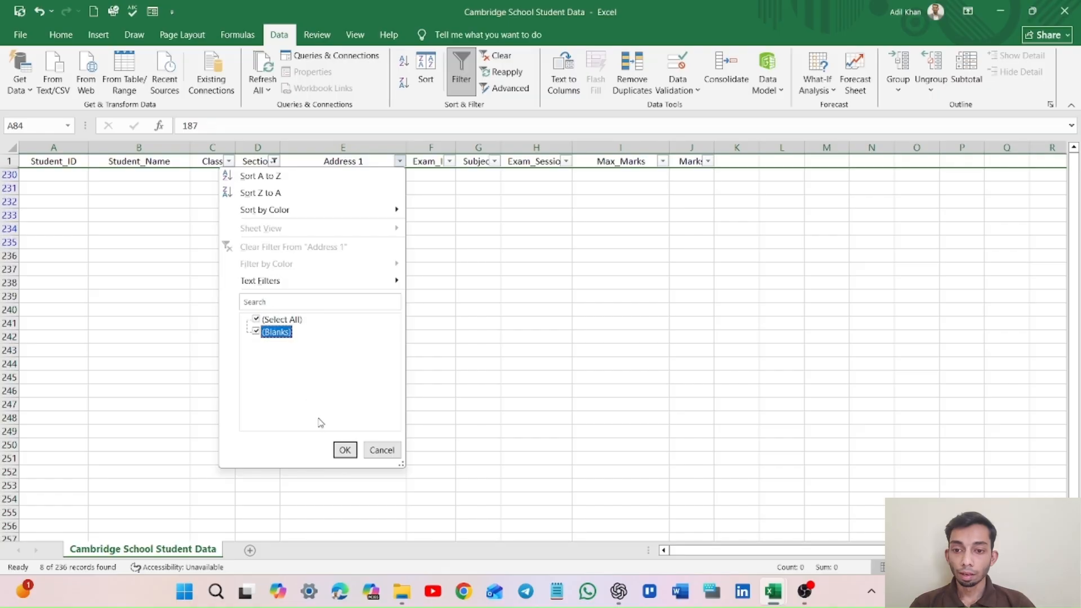
pyautogui.click(345, 451)
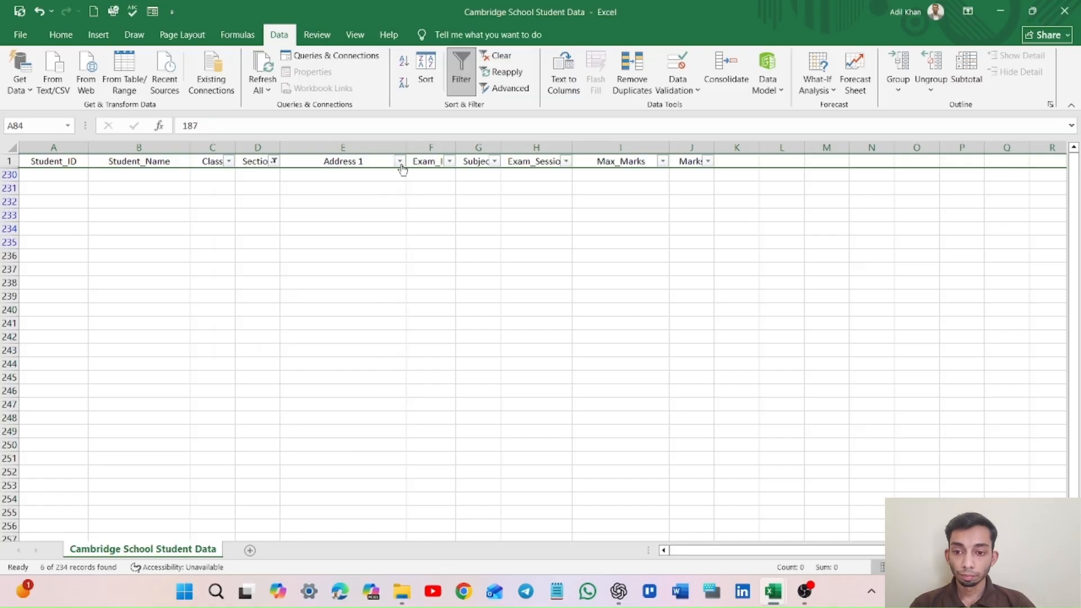
pyautogui.click(449, 162)
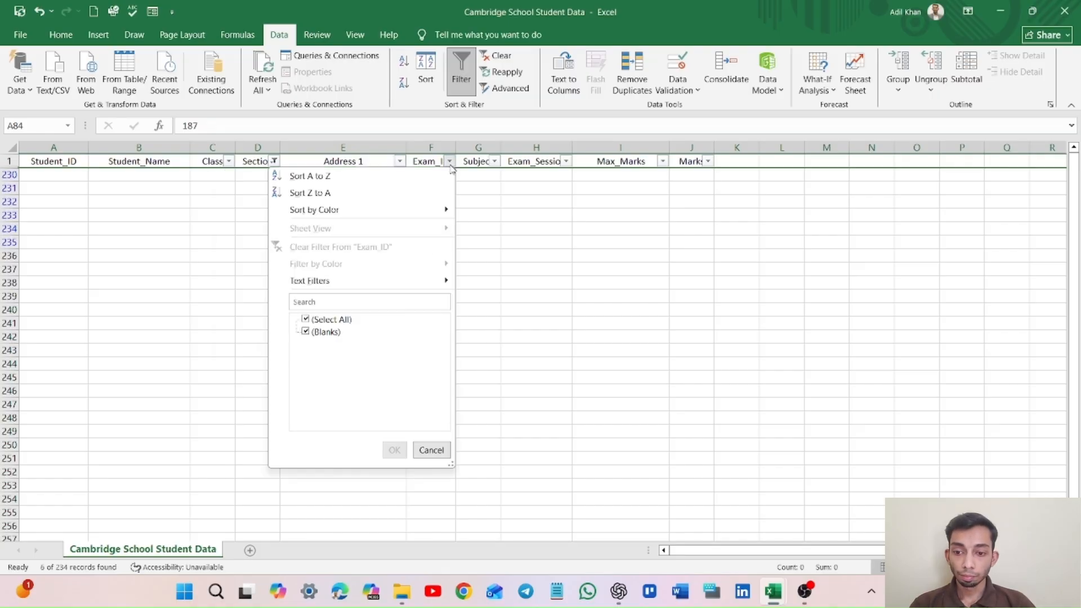
pyautogui.click(306, 320)
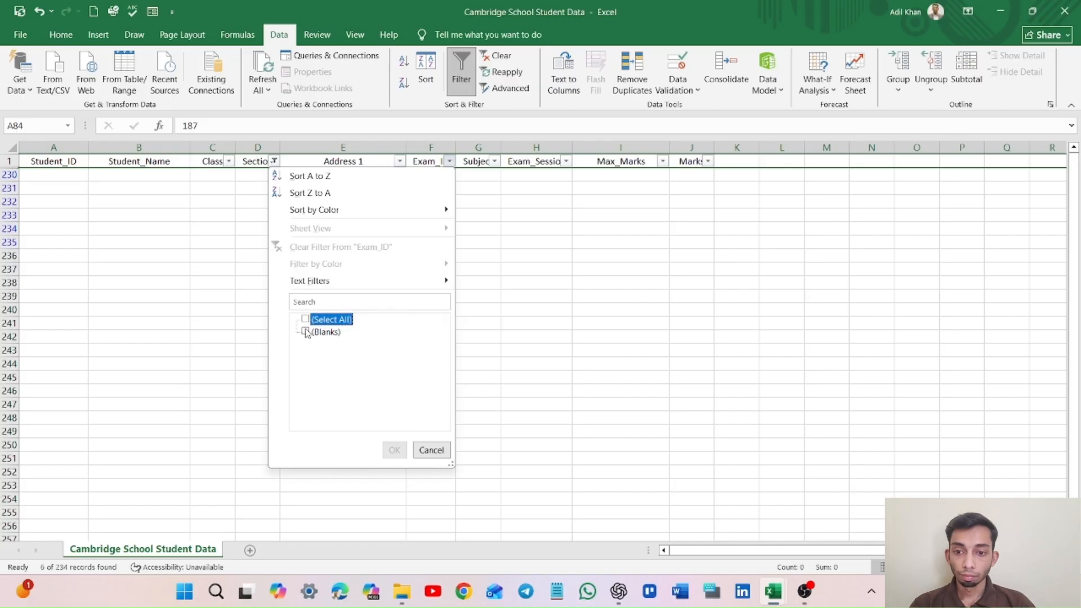
pyautogui.click(306, 332)
pyautogui.click(397, 452)
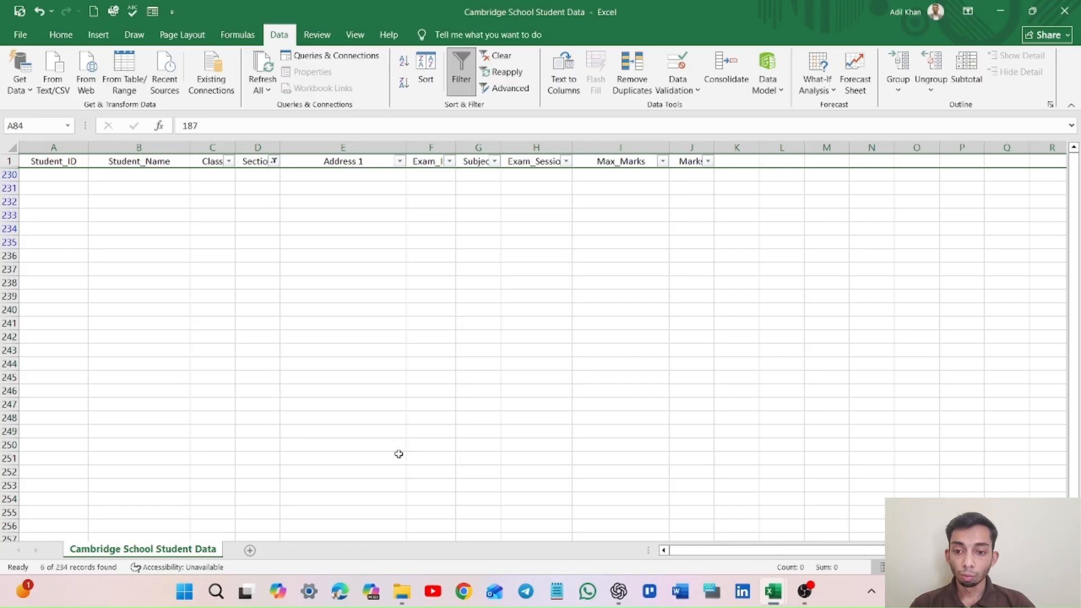
# Check the Subject and Exam_Session columns for blank entries using their filters.
pyautogui.click(494, 162)
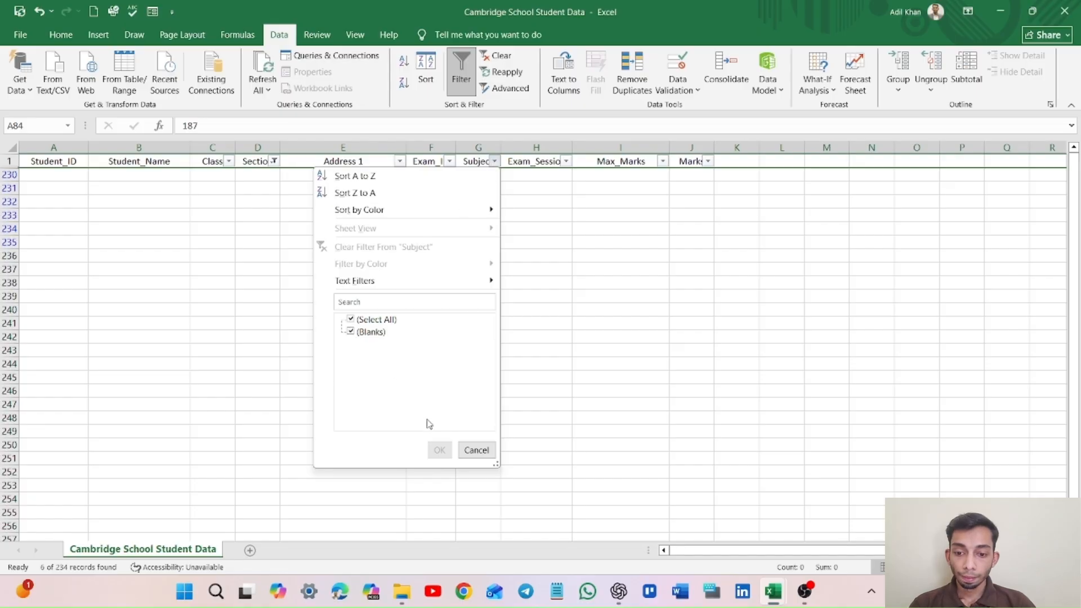
pyautogui.click(350, 321)
pyautogui.click(351, 331)
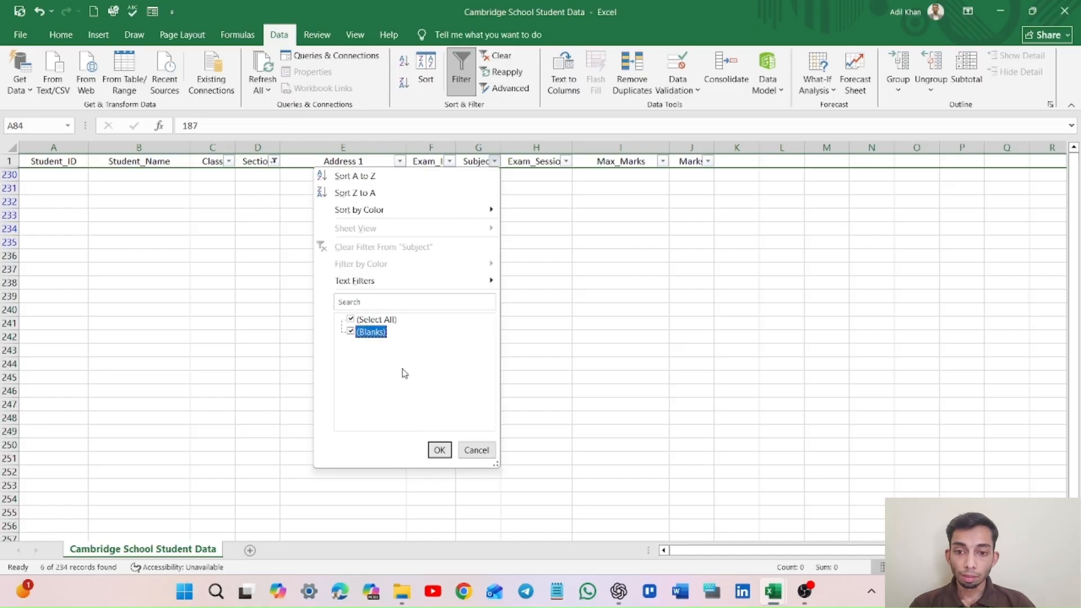
pyautogui.click(440, 450)
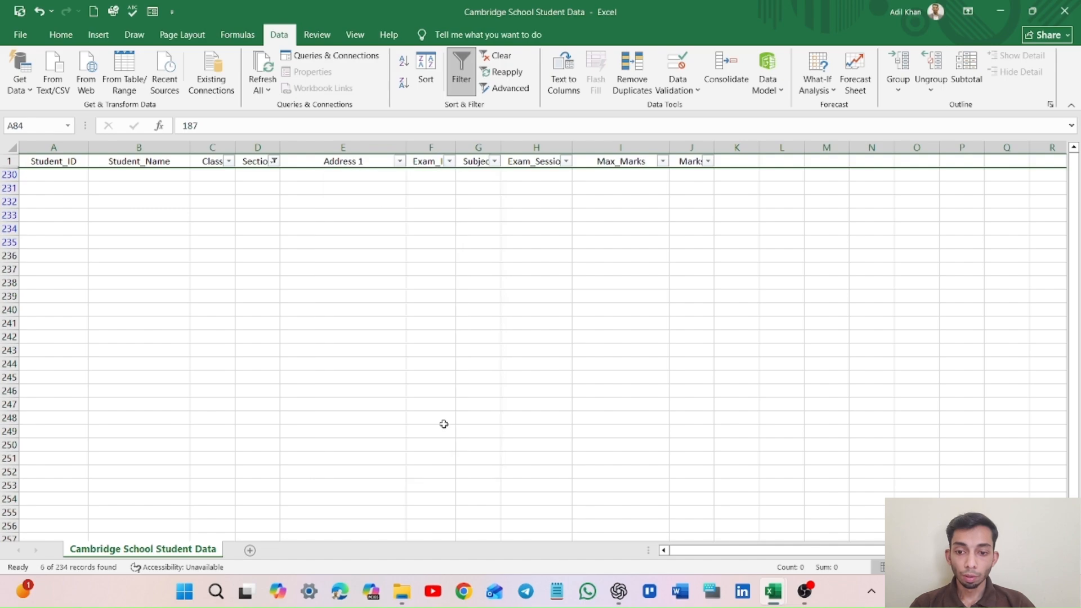
pyautogui.click(566, 162)
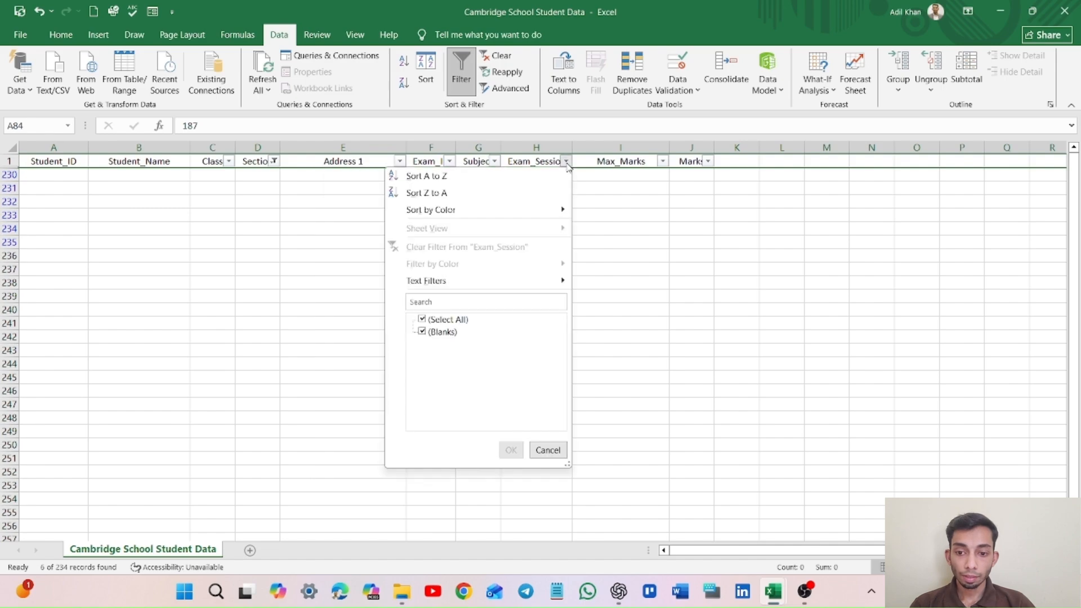
pyautogui.click(422, 319)
pyautogui.click(421, 332)
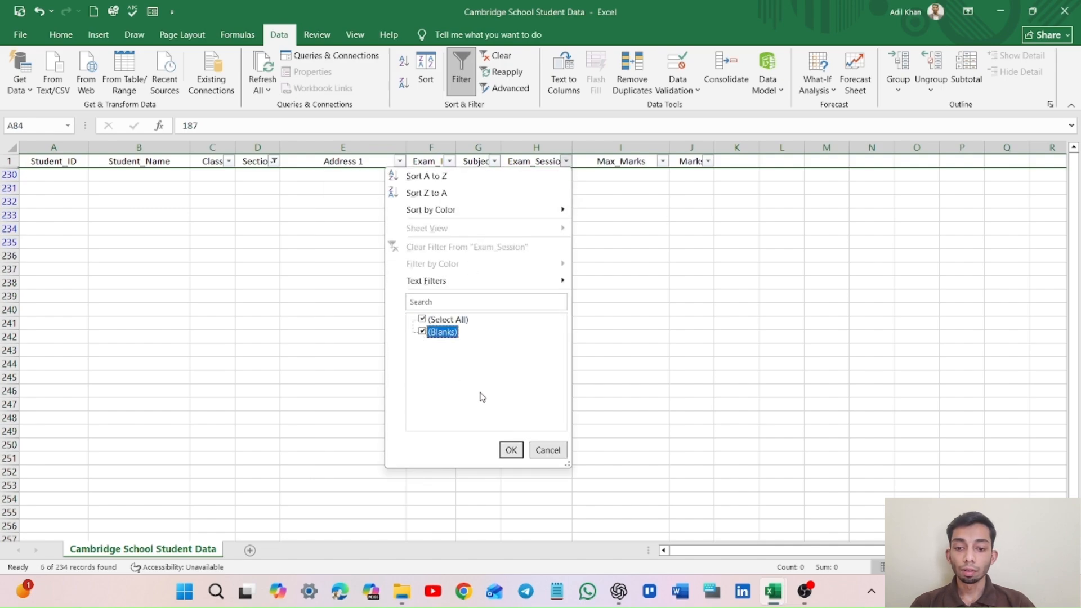
pyautogui.click(511, 450)
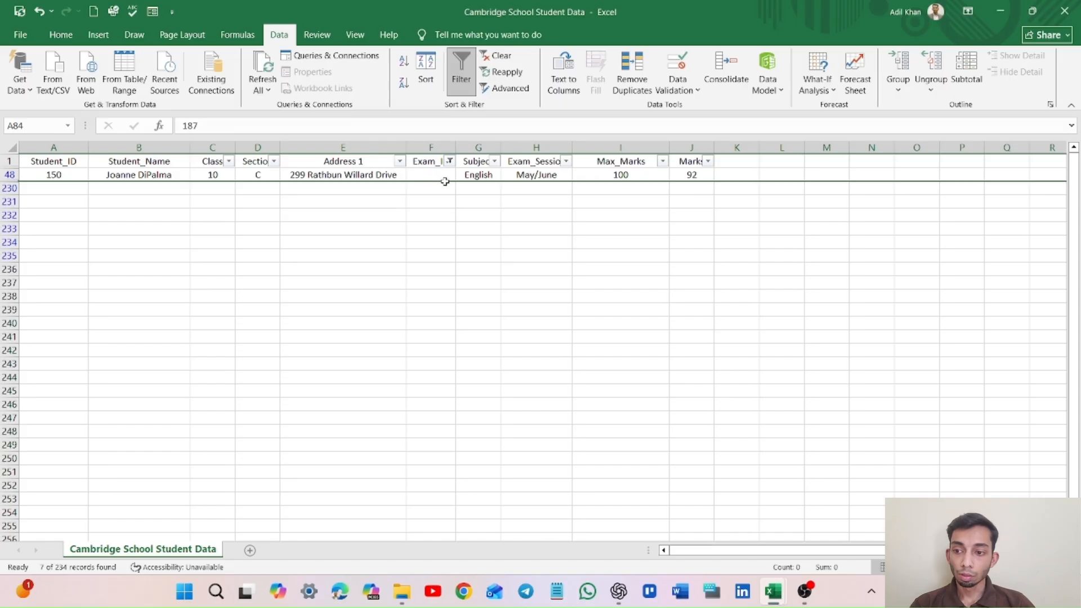
# Delete row 48, the record without an Exam_ID, and reset the Exam_ID filter to include all values.
pyautogui.click(3, 175)
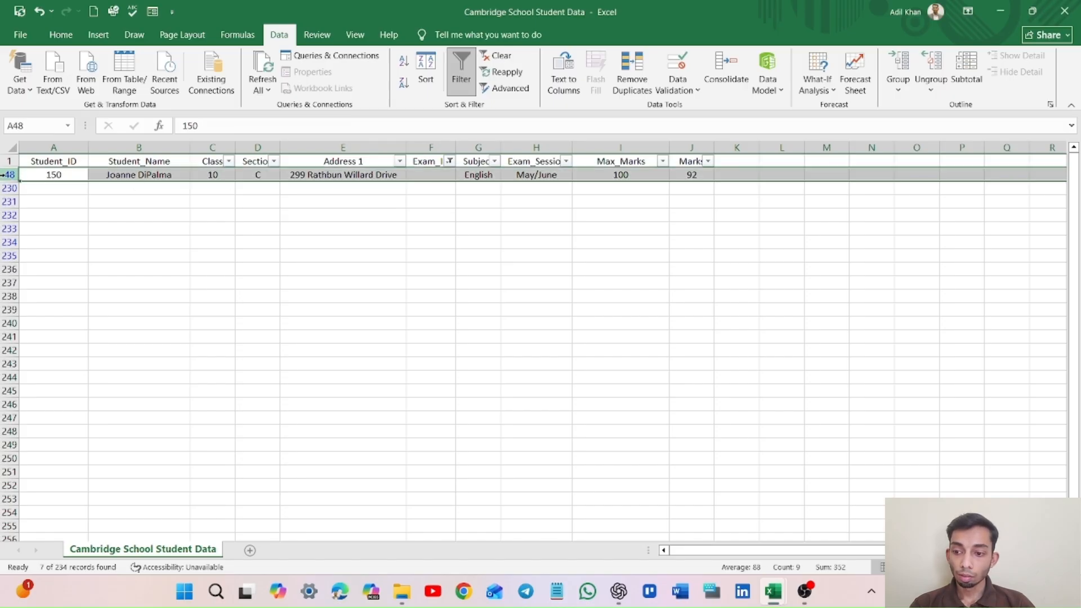
pyautogui.rightClick(3, 175)
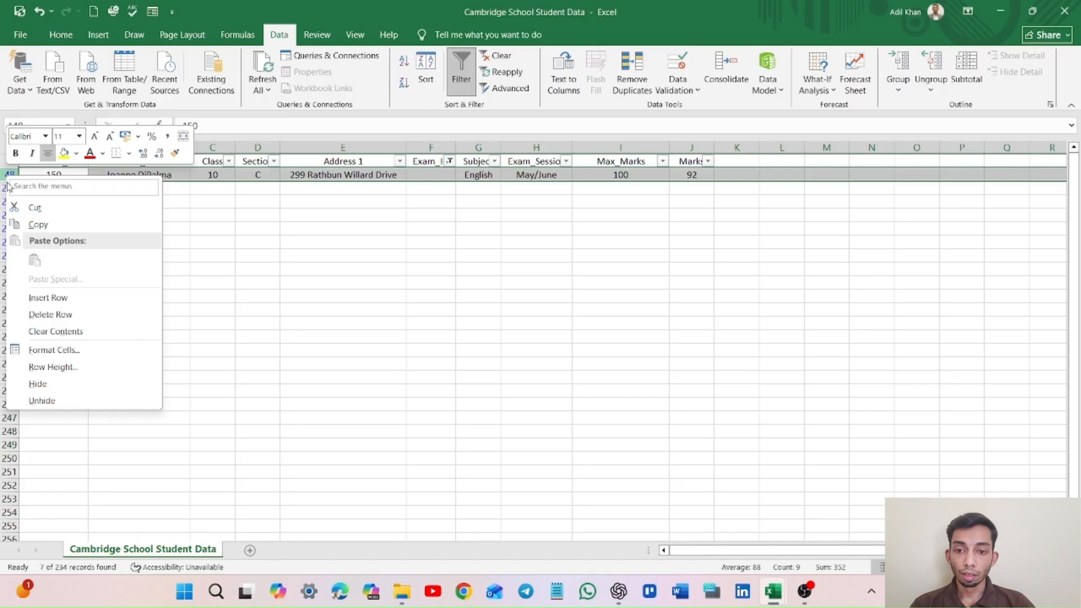
pyautogui.click(62, 313)
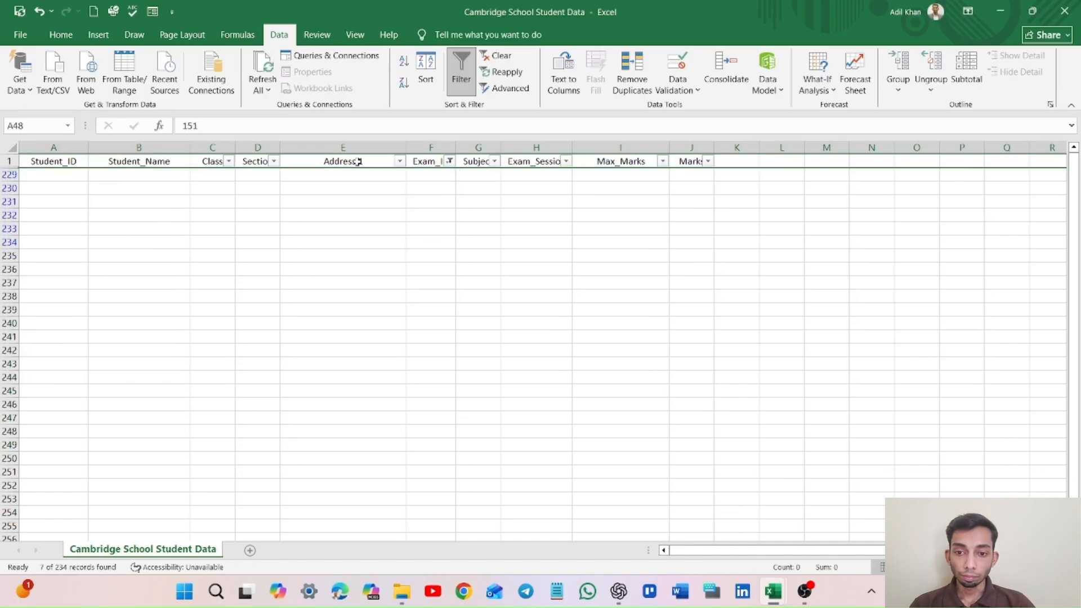
pyautogui.click(450, 161)
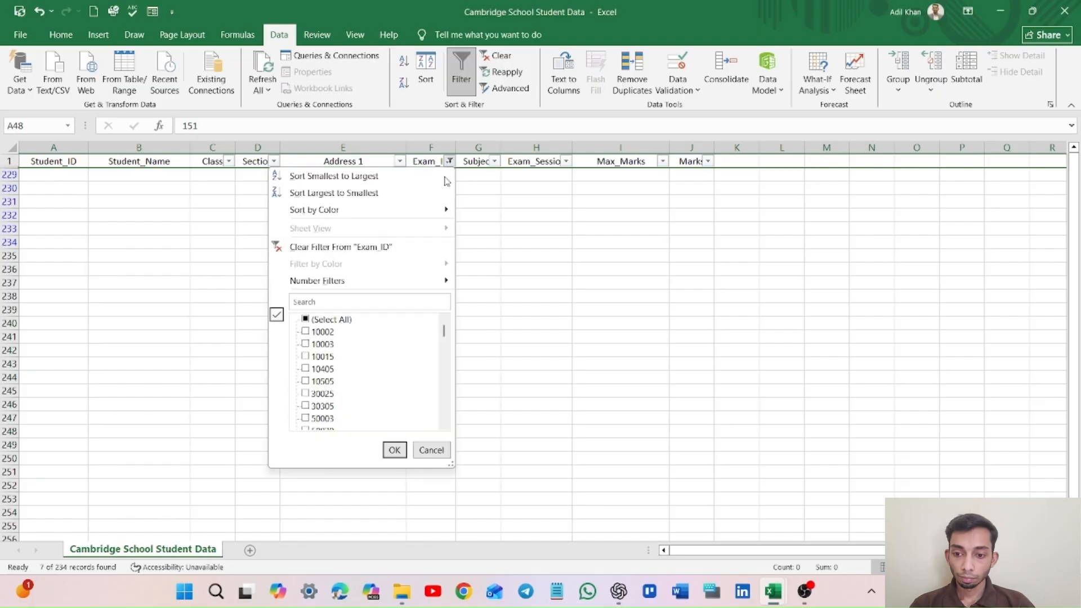
pyautogui.click(305, 319)
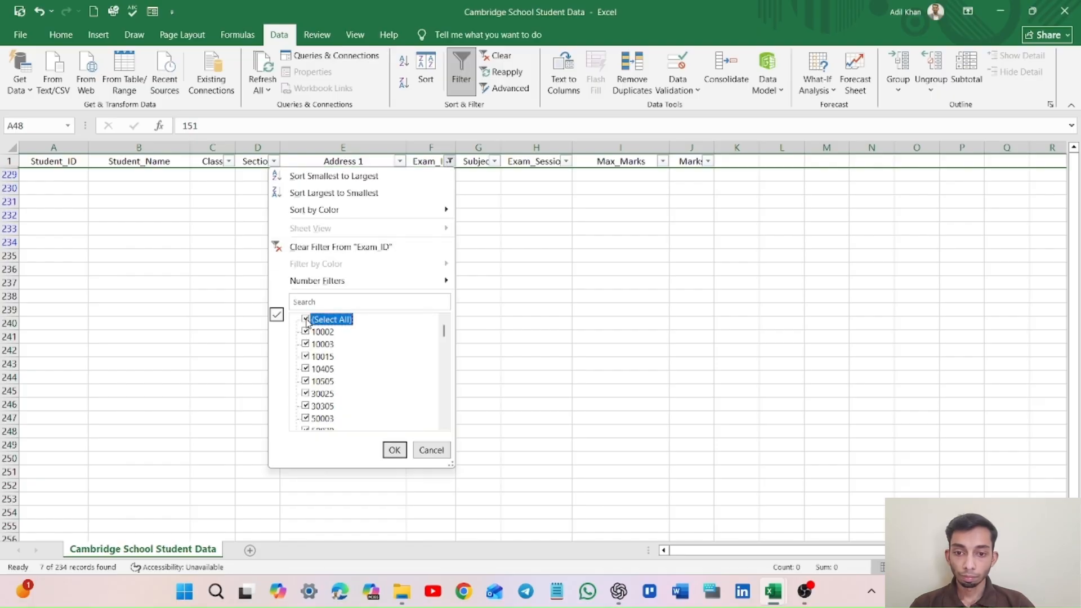
pyautogui.click(393, 448)
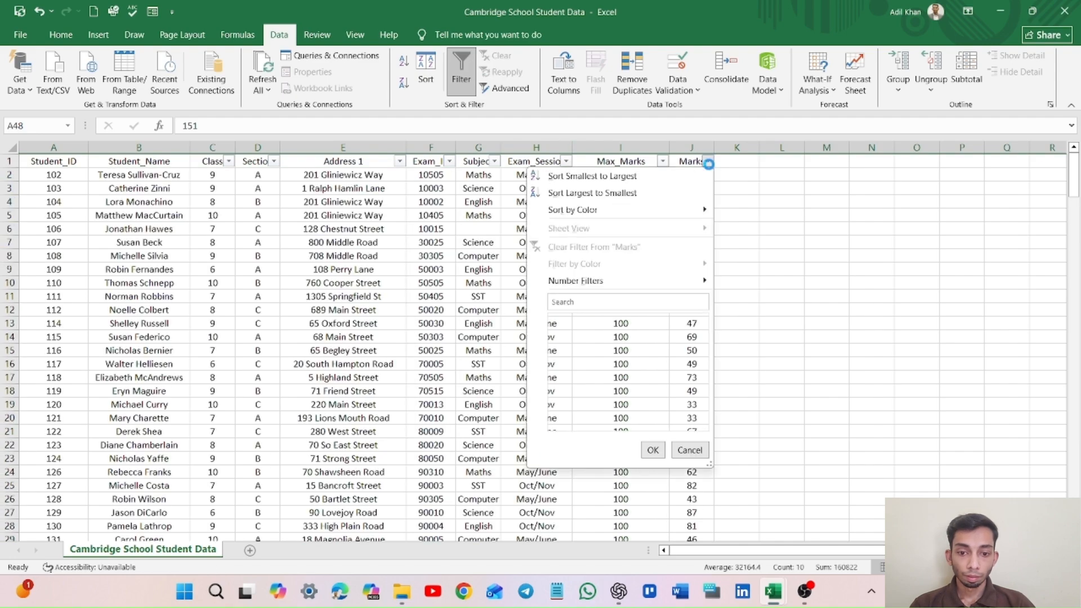
# Filter the Marks column to only its blank entries.
pyautogui.click(708, 162)
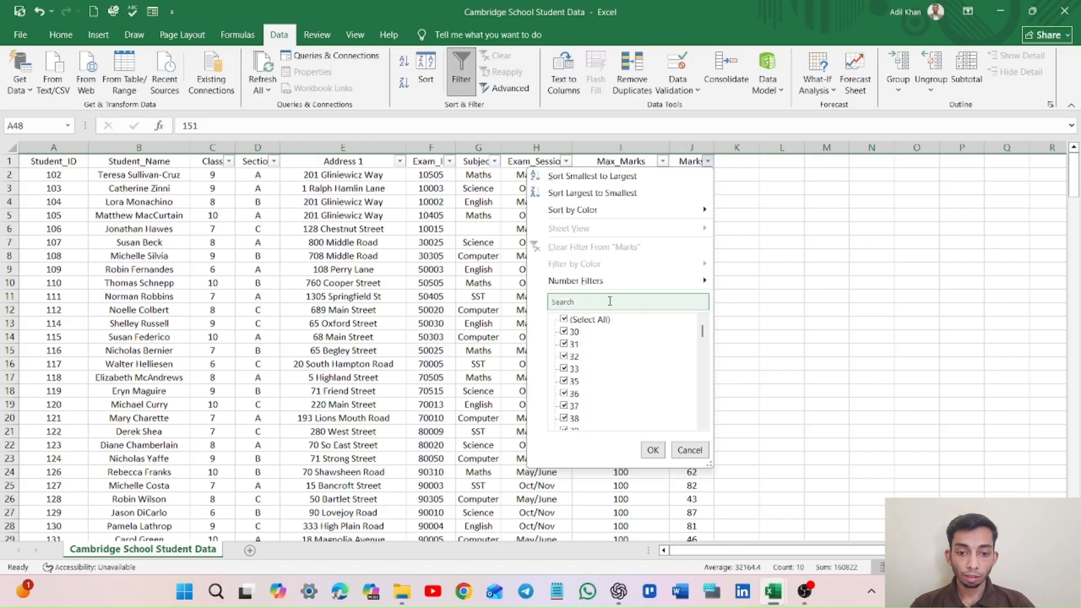
pyautogui.click(563, 319)
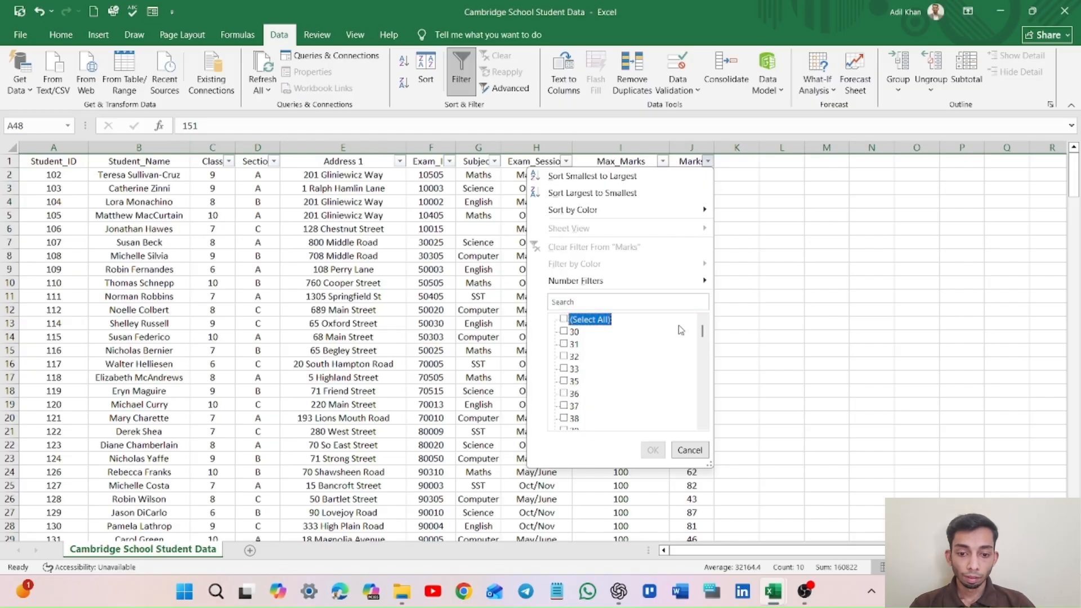
pyautogui.moveTo(702, 332); pyautogui.dragTo(702, 416)
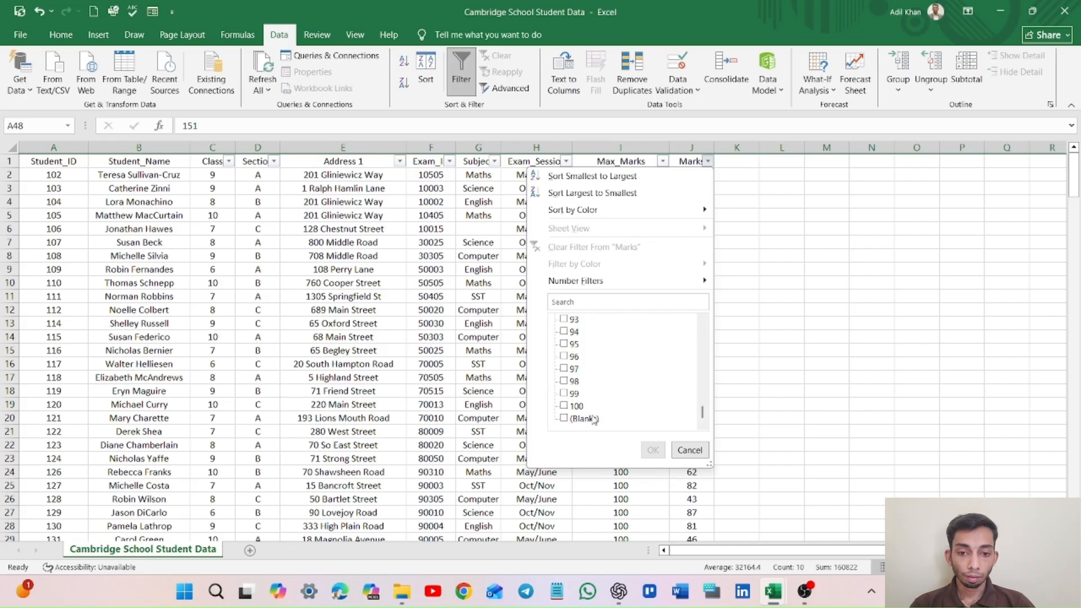
pyautogui.click(564, 418)
pyautogui.click(653, 449)
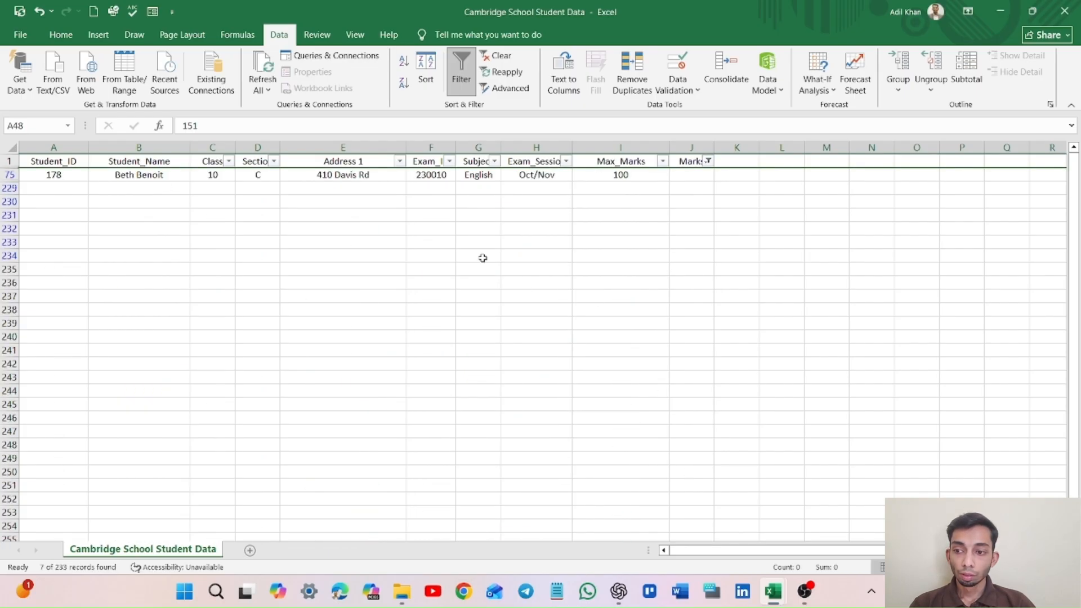
# Delete row 75, the student record that has no marks.
pyautogui.click(10, 175)
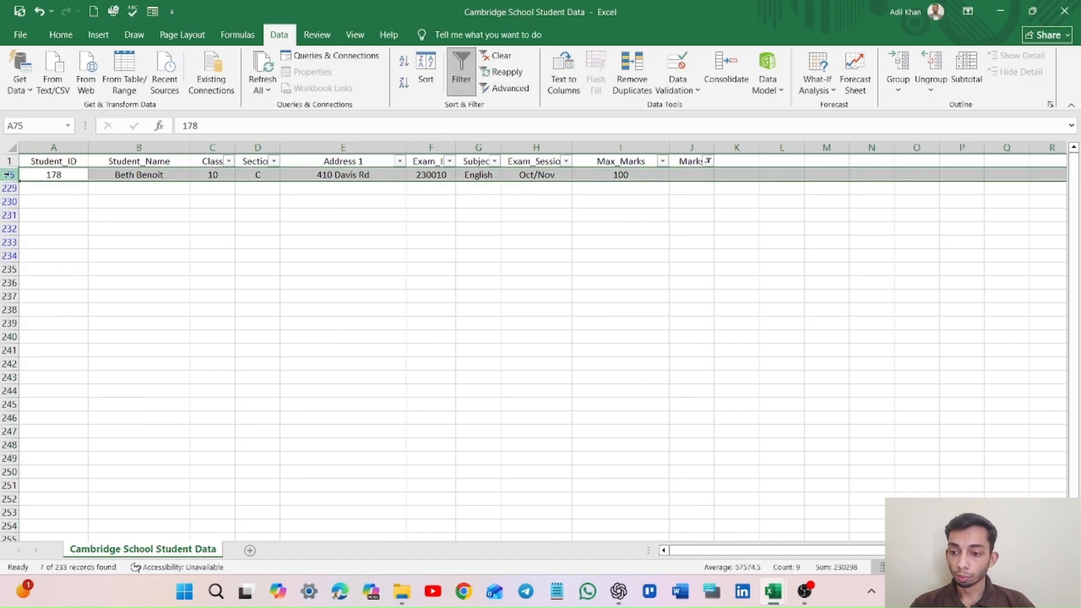
pyautogui.rightClick(9, 175)
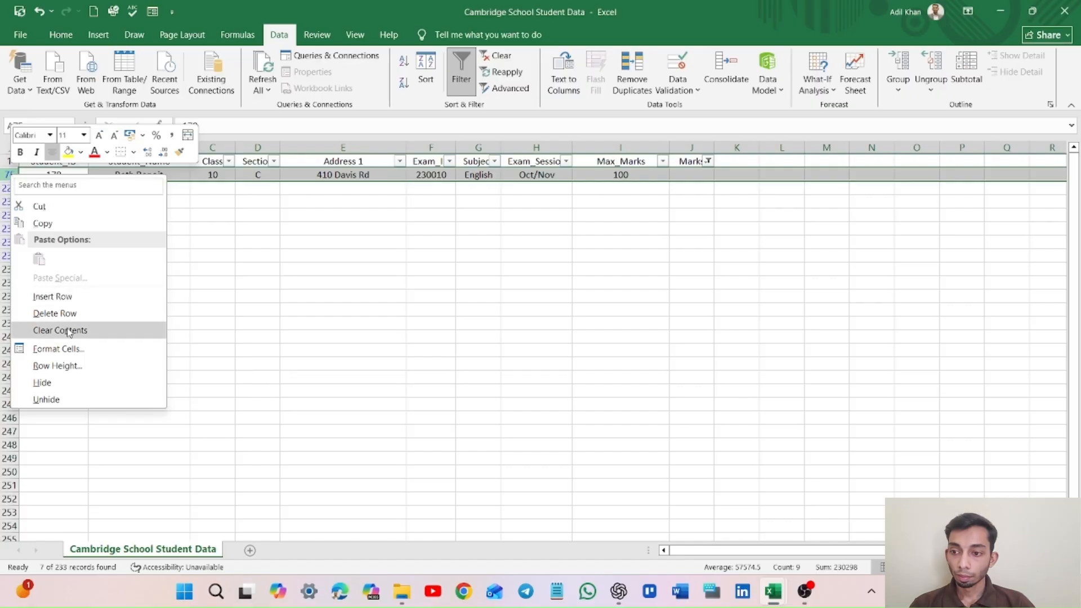
pyautogui.click(79, 315)
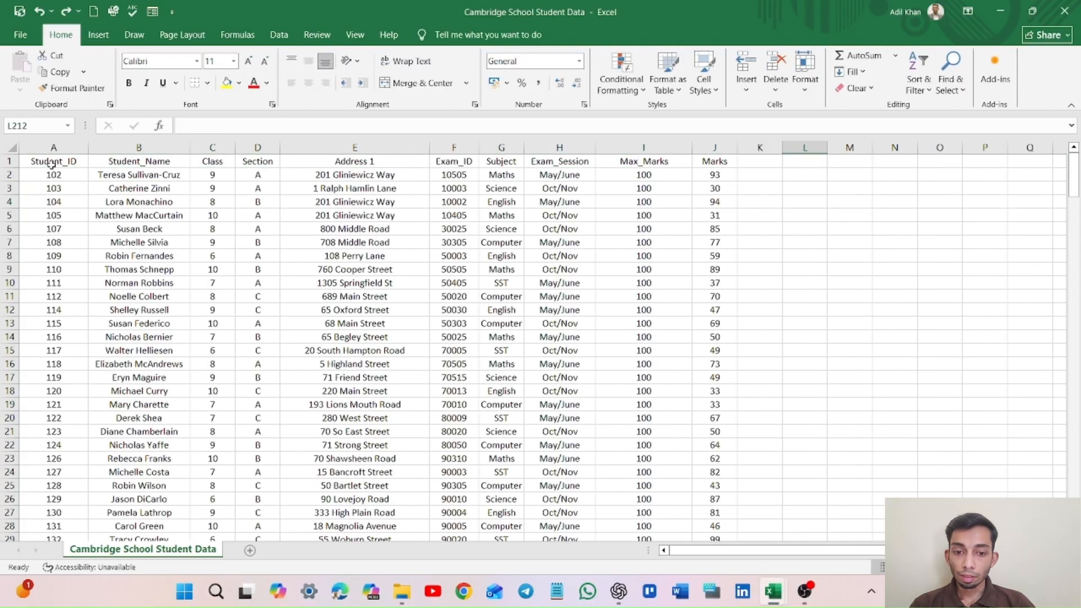
# Convert the cleaned student data range A1:J225 into a table that has headers.
pyautogui.click(47, 162)
pyautogui.moveTo(46, 162); pyautogui.dragTo(731, 488)
pyautogui.click(99, 34)
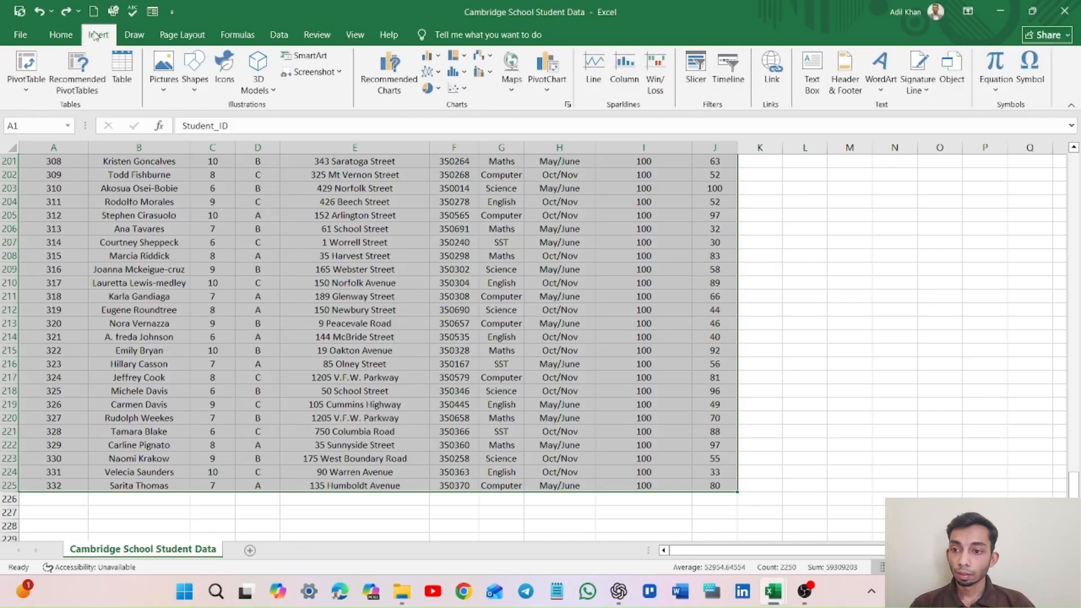
pyautogui.click(121, 73)
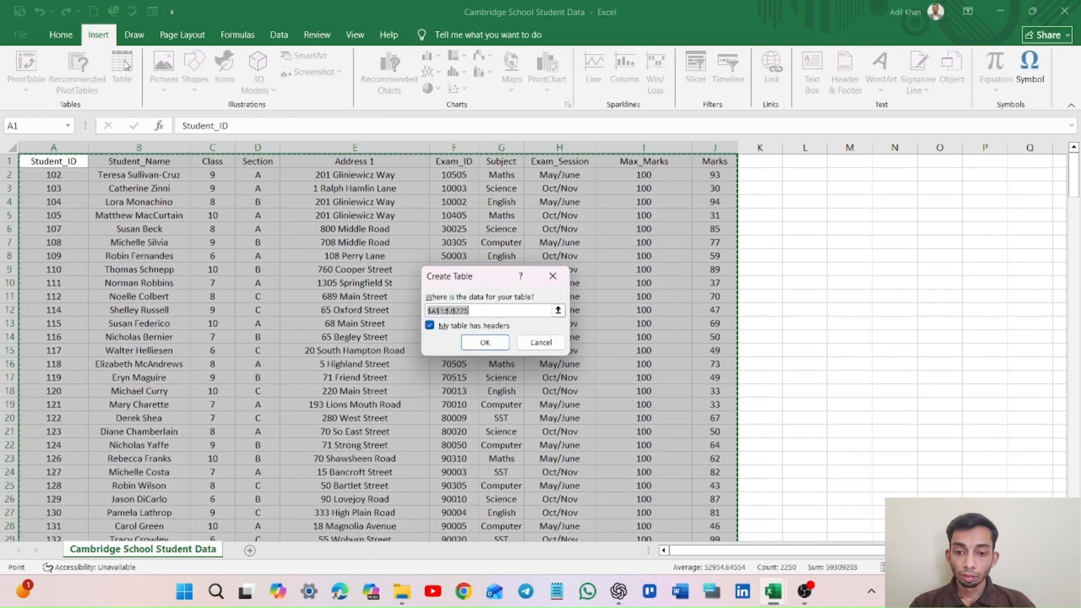
pyautogui.click(481, 311)
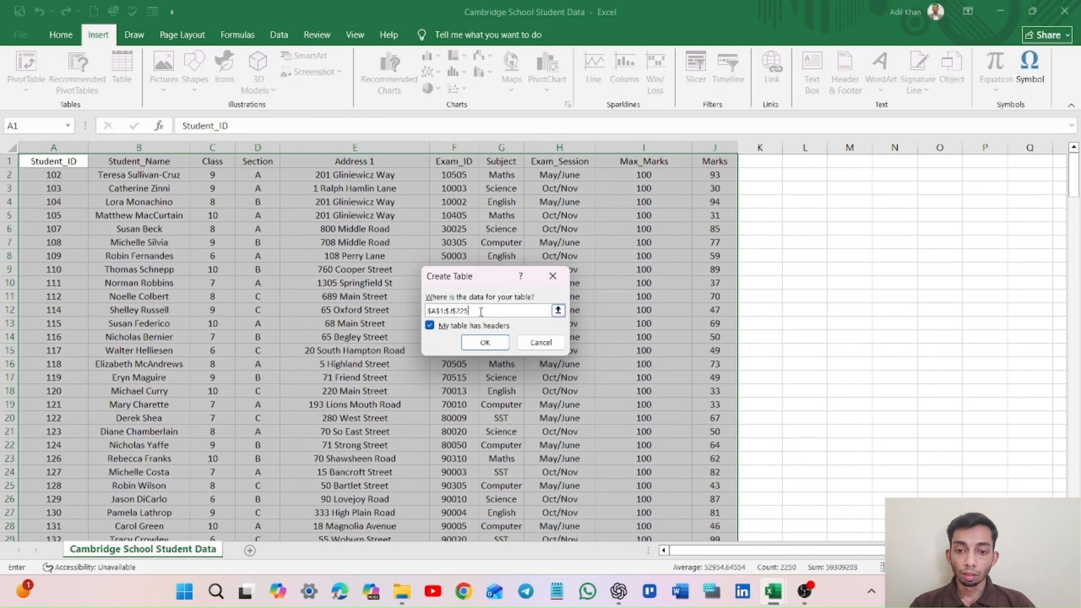
pyautogui.click(484, 342)
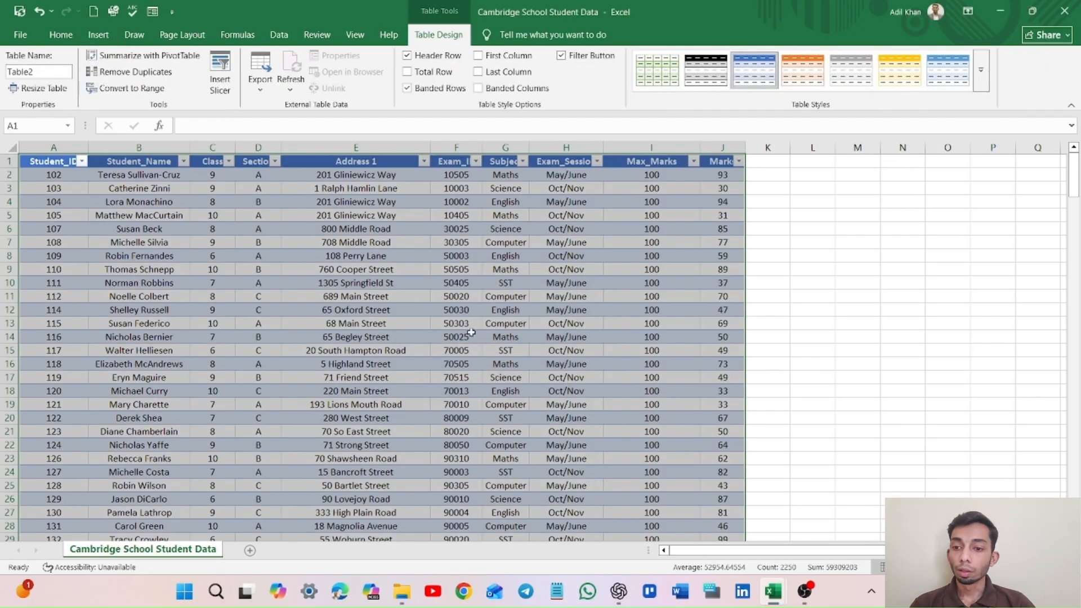
pyautogui.click(800, 315)
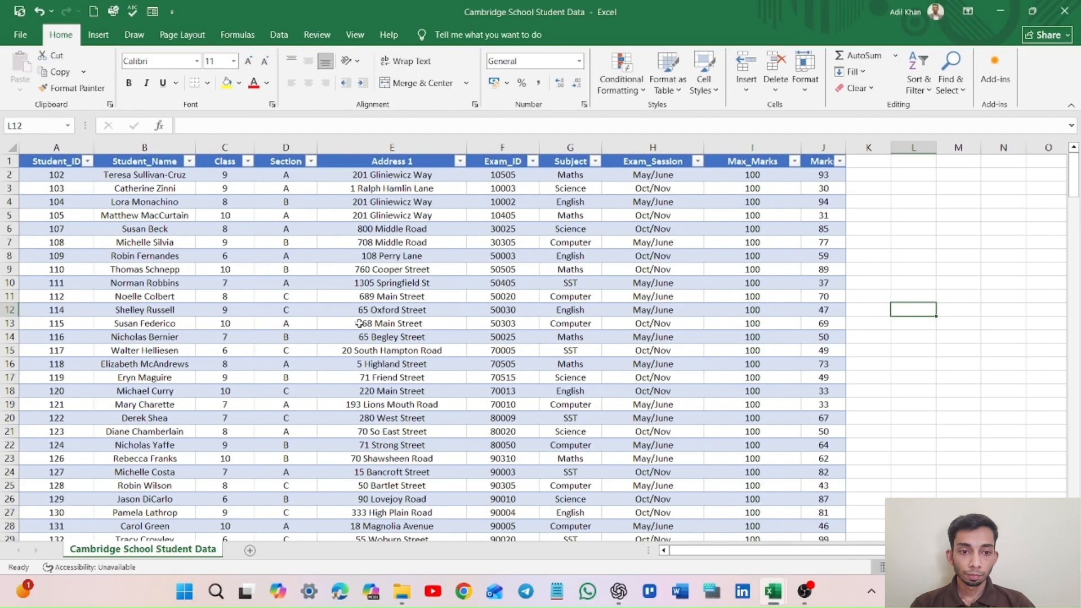
# Add a Percentage column to the table by entering its header in K1, beside Marks.
pyautogui.click(868, 163)
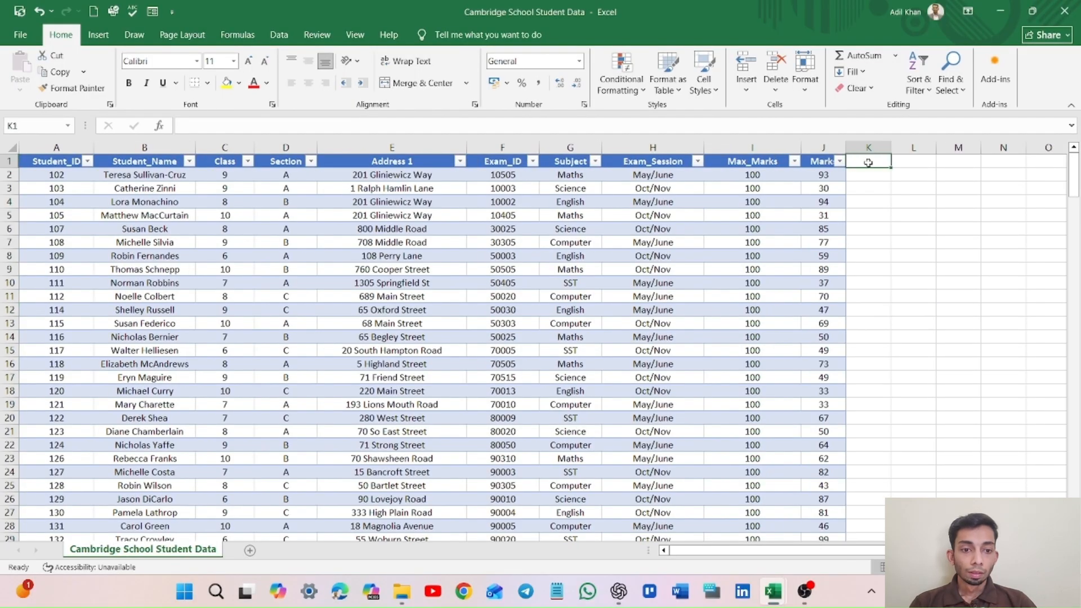
pyautogui.write('Percen')
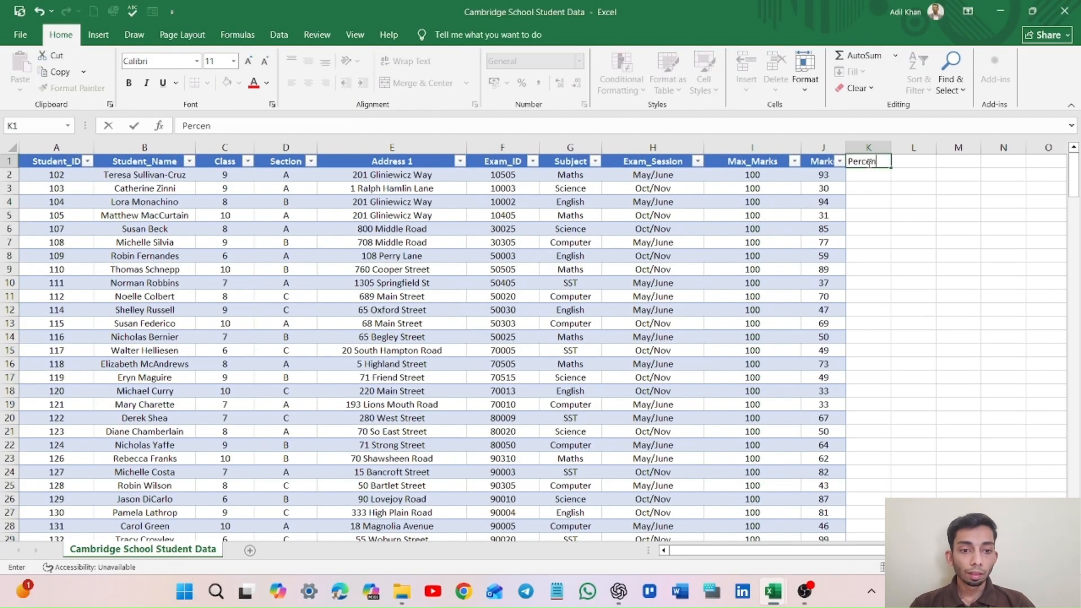
pyautogui.write('tage')
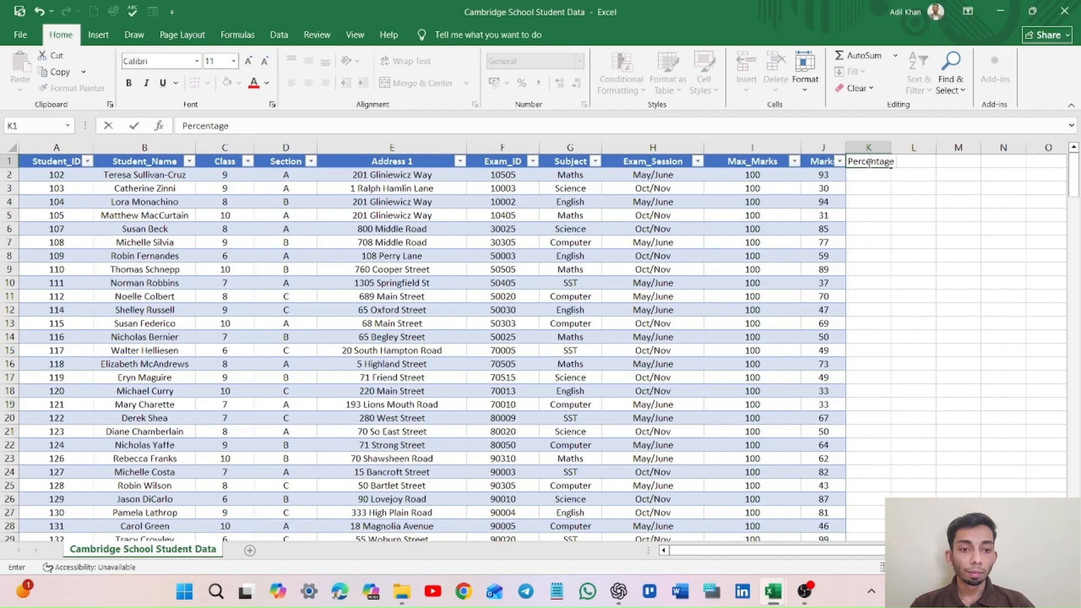
pyautogui.press('Return')
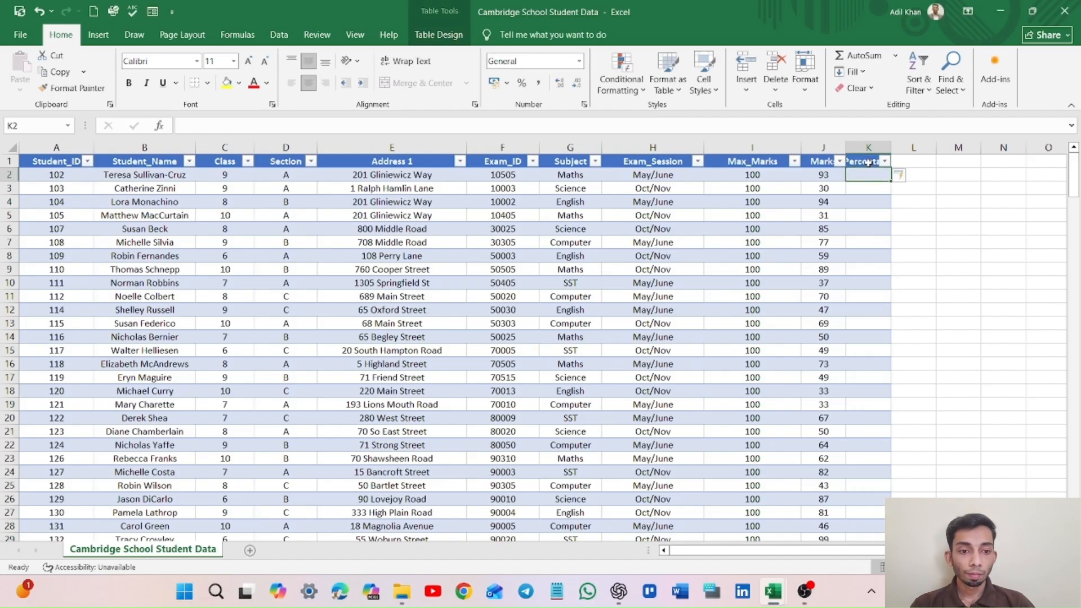
# Add the column headers Grade in L1 and Result in M1.
pyautogui.click(918, 161)
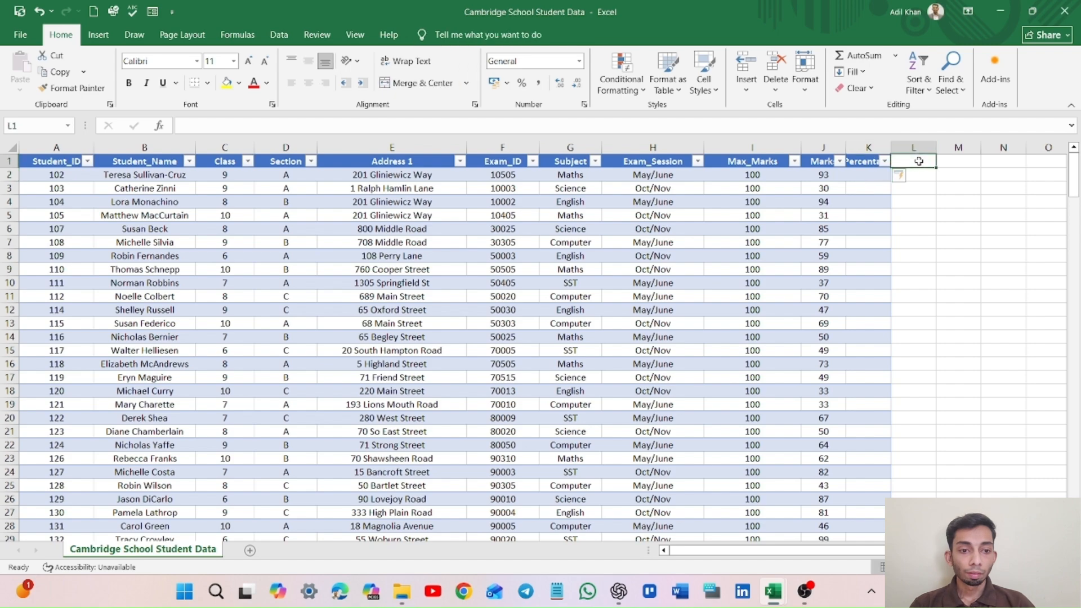
pyautogui.write('Grade')
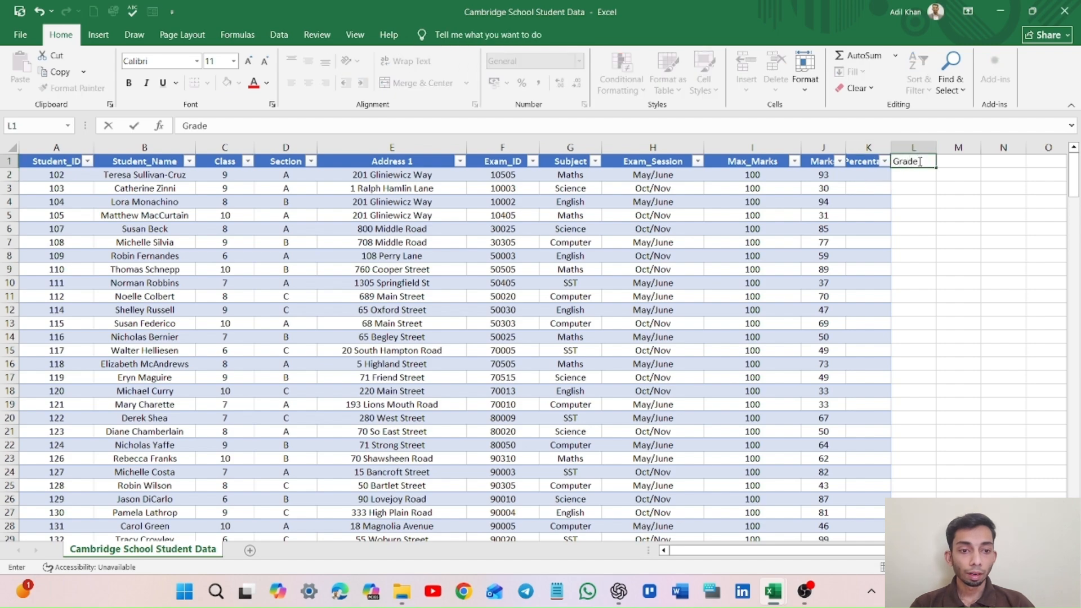
pyautogui.press('Return')
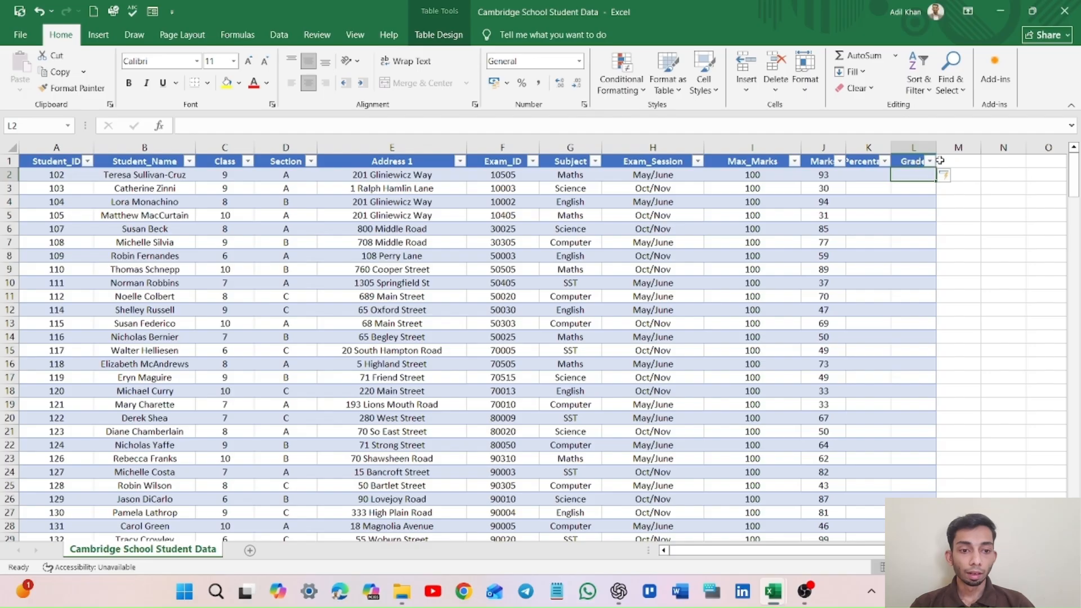
pyautogui.click(941, 160)
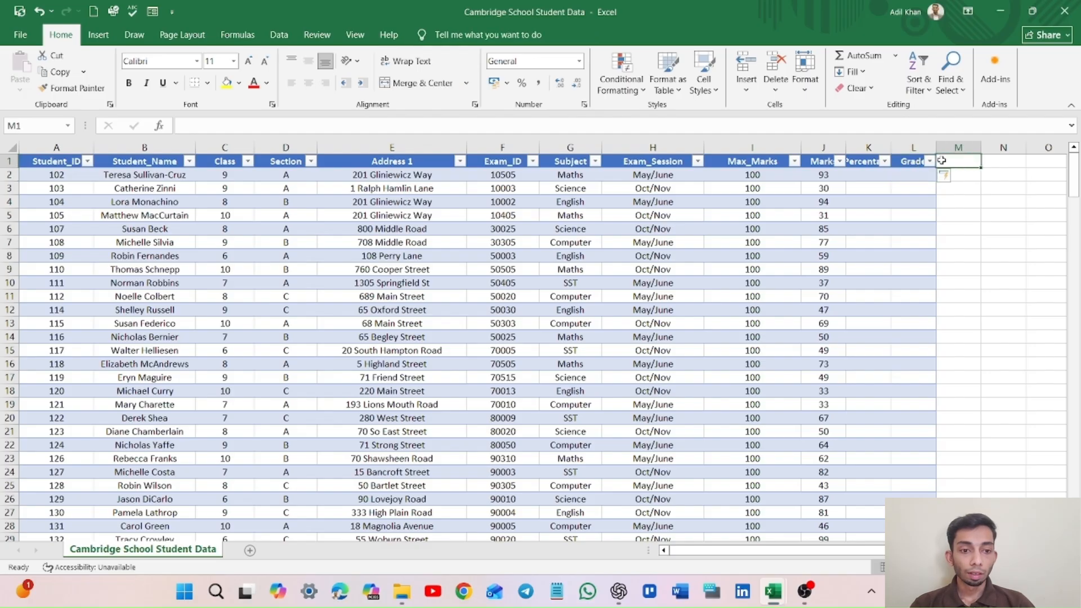
pyautogui.write('Re')
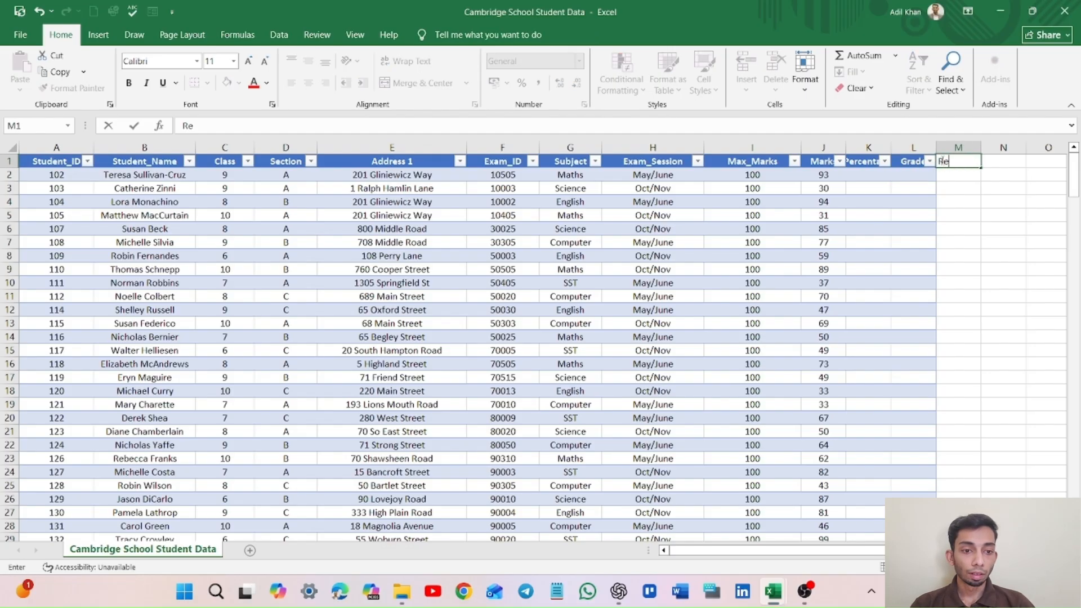
pyautogui.write('sult')
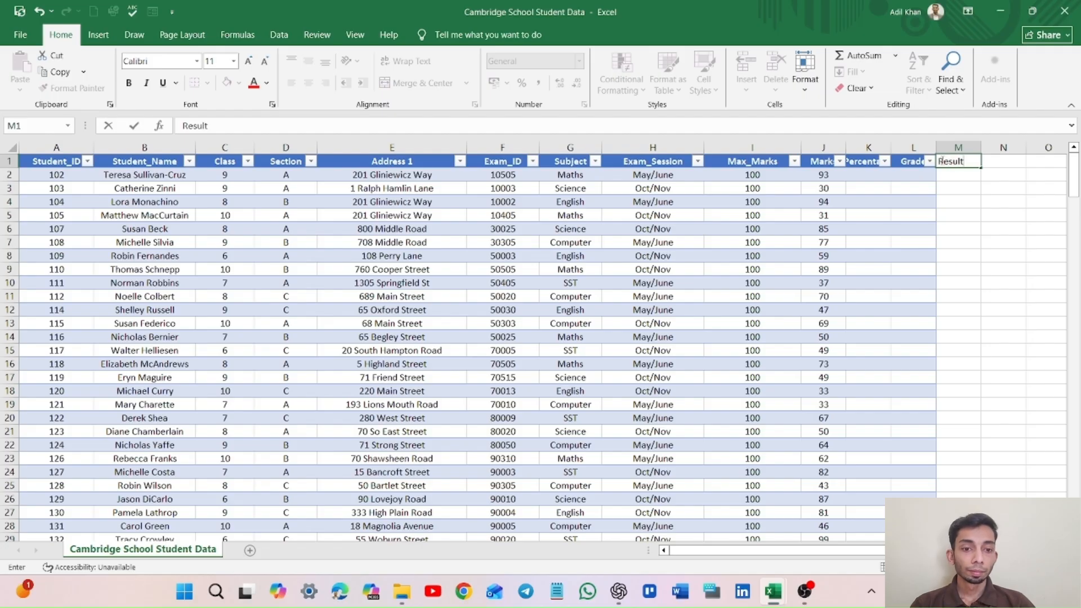
pyautogui.press('Return')
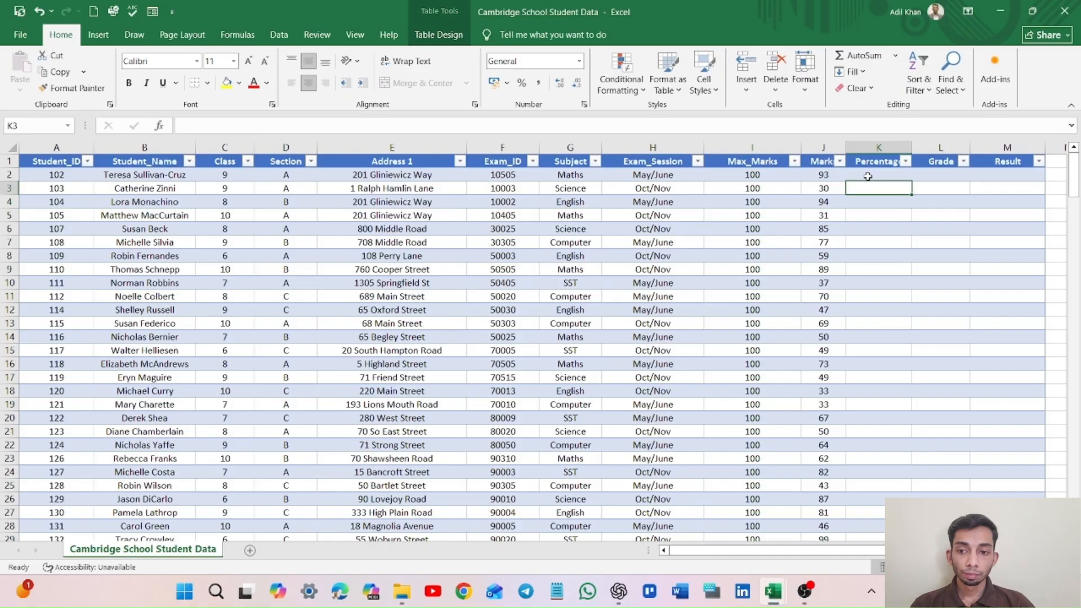
pyautogui.click(867, 176)
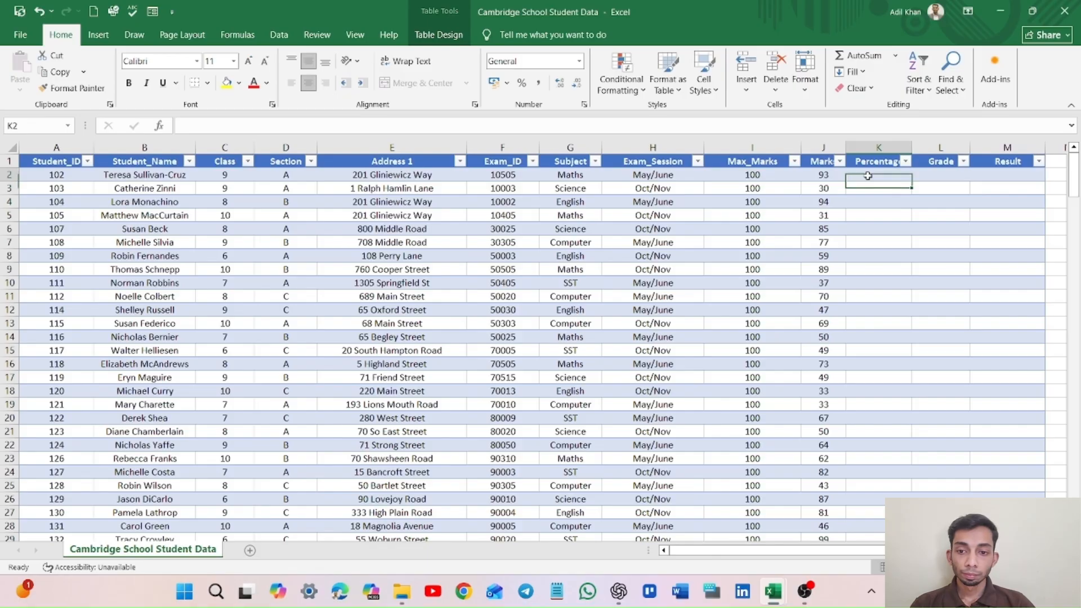
pyautogui.click(428, 124)
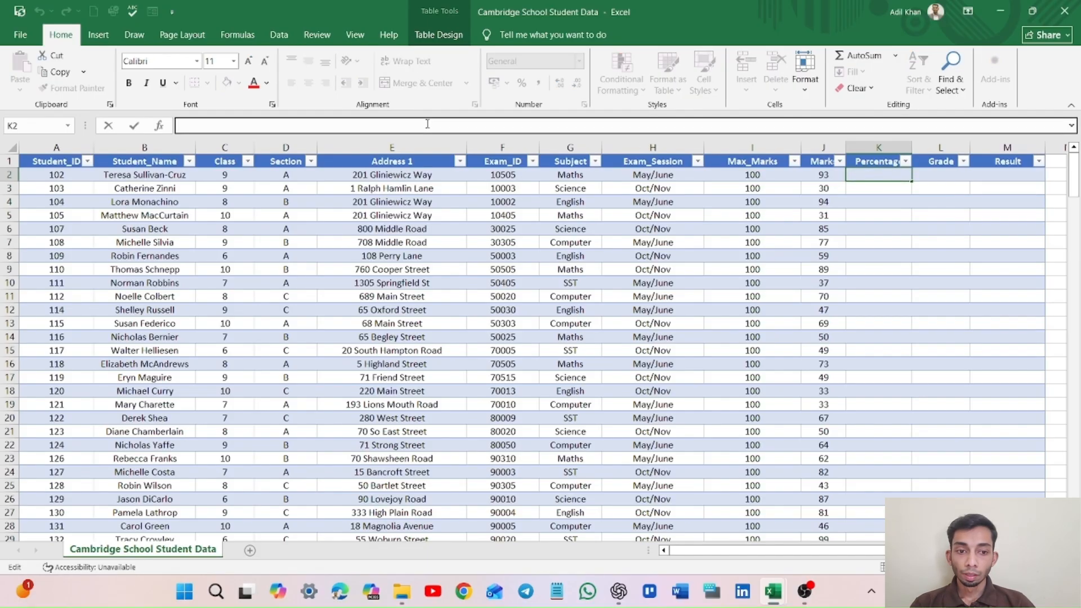
pyautogui.write('=')
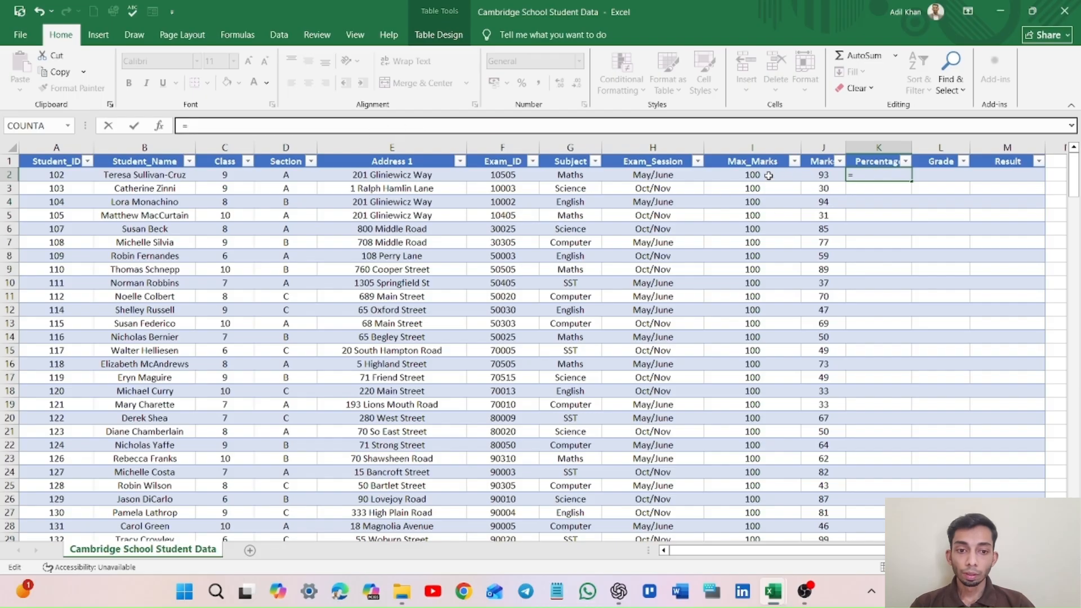
pyautogui.click(822, 176)
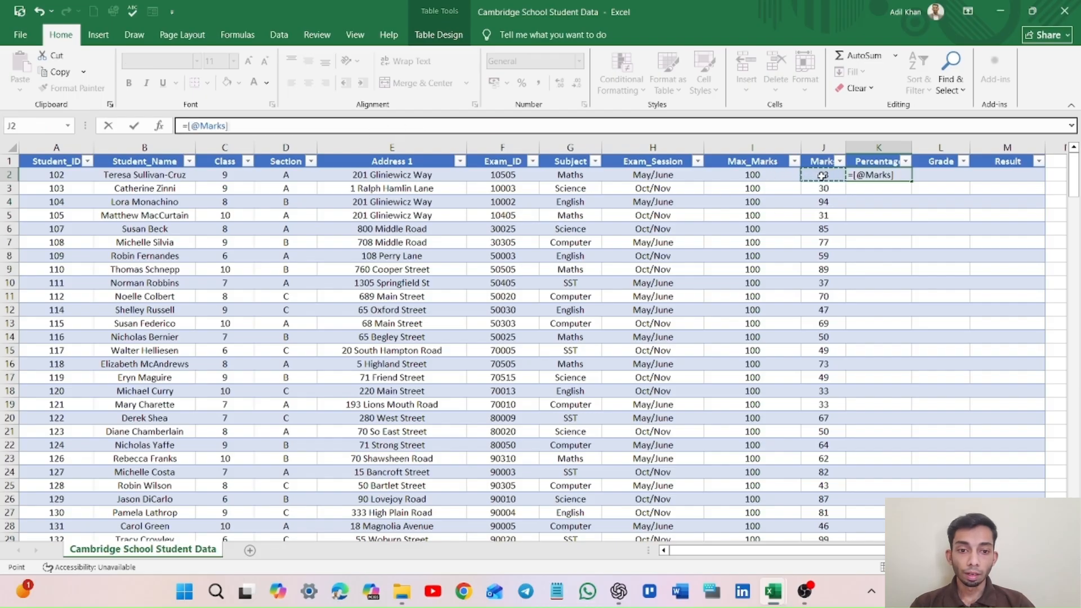
pyautogui.write('/')
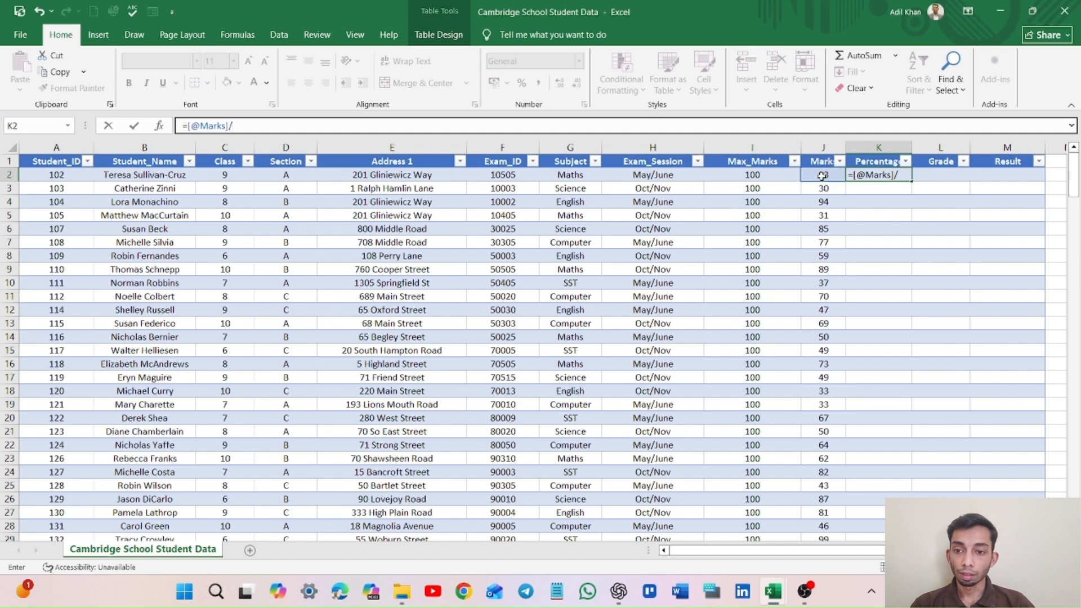
pyautogui.click(776, 176)
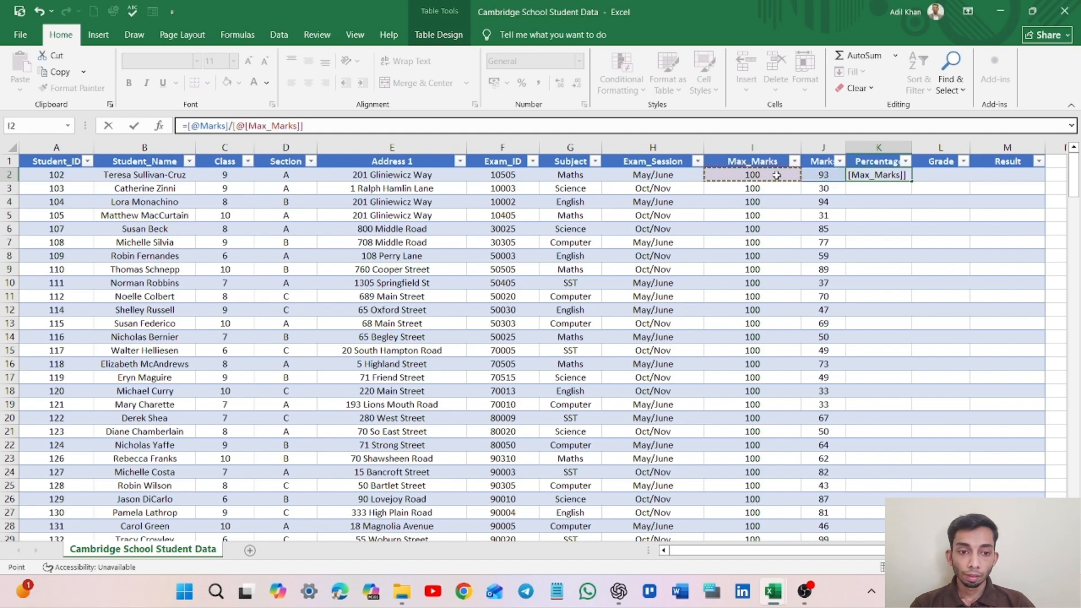
pyautogui.press('Return')
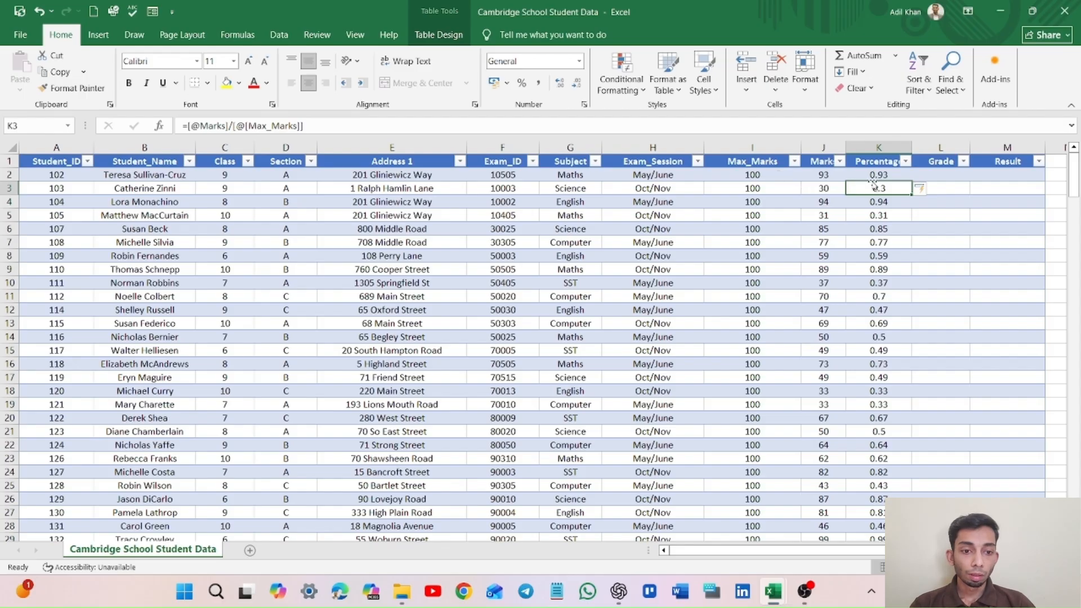
pyautogui.scroll(-11, 870, 208)
pyautogui.scroll(10, 866, 232)
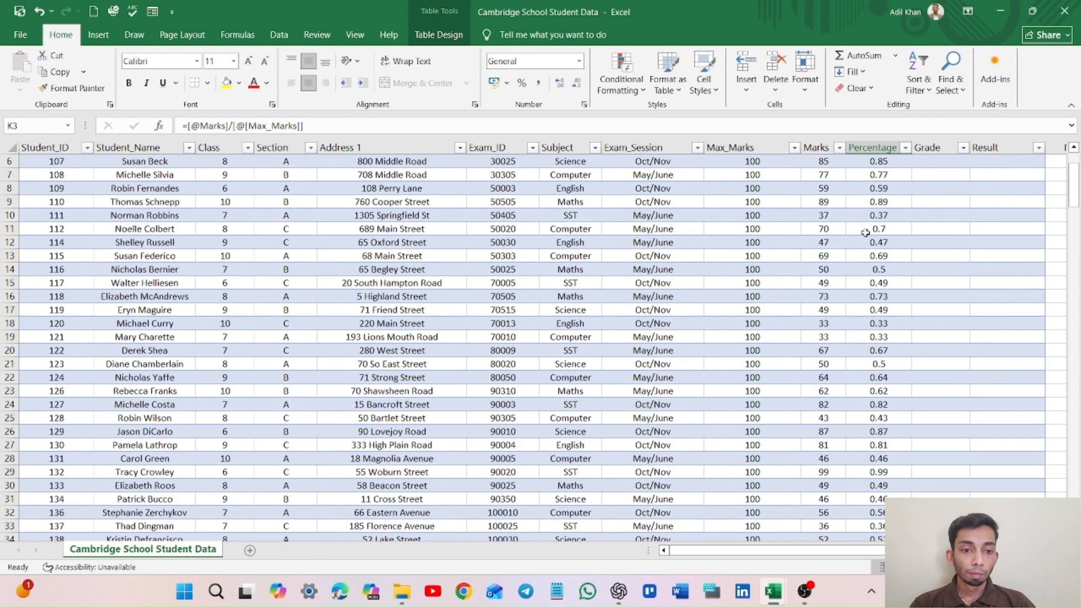
pyautogui.scroll(2, 865, 232)
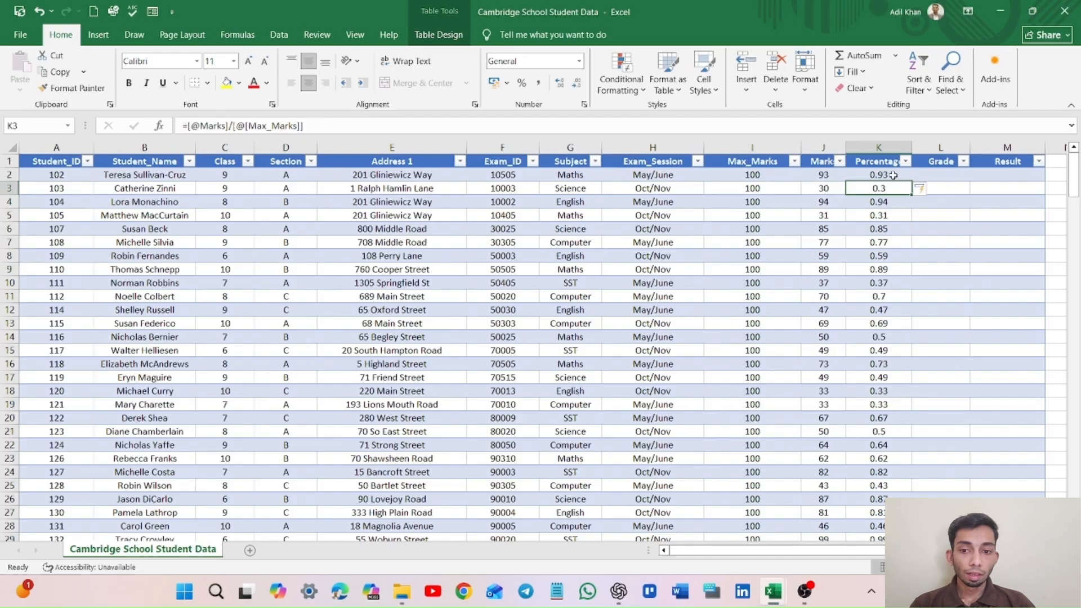
# Format the whole Percentage column K in percent style.
pyautogui.click(894, 175)
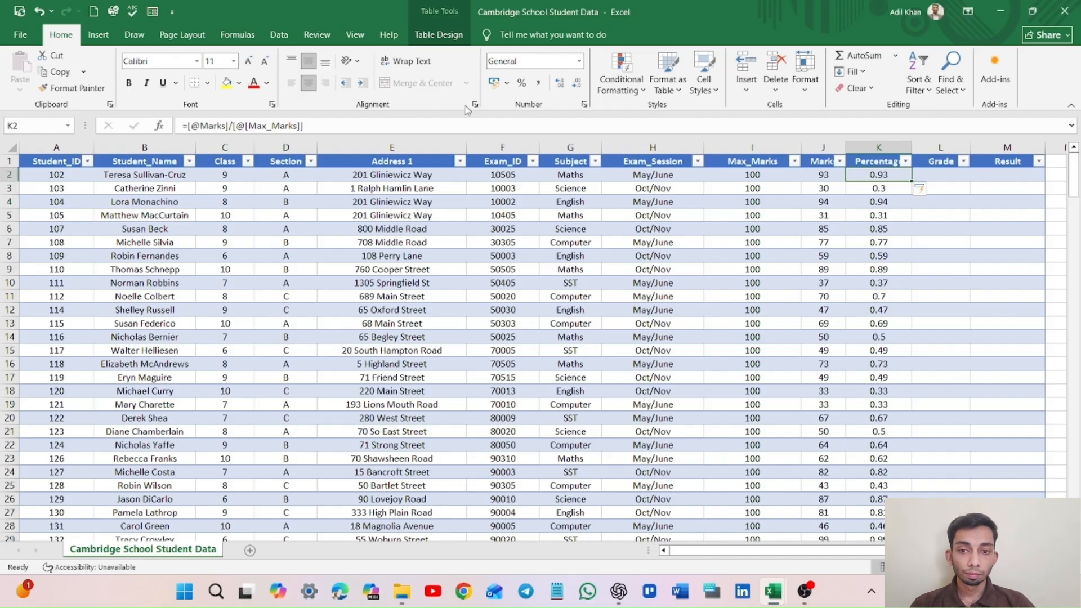
pyautogui.click(525, 84)
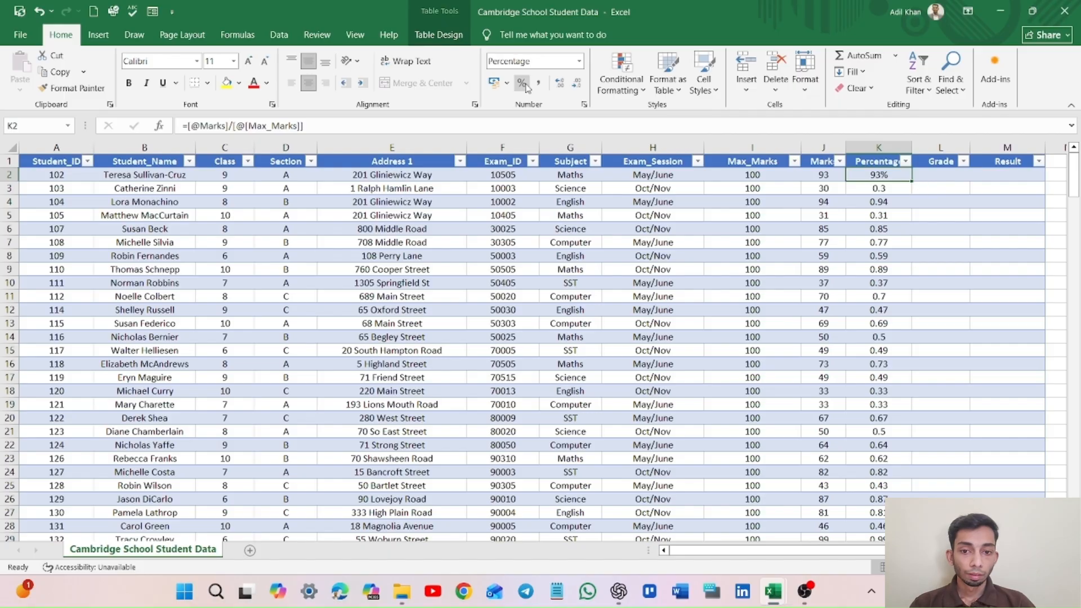
pyautogui.click(878, 147)
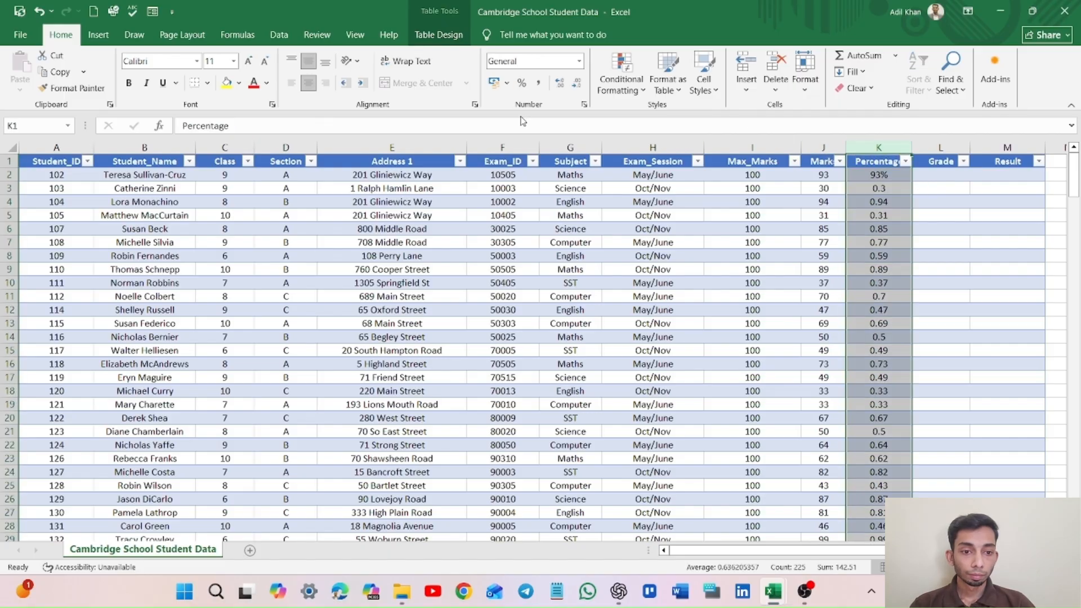
pyautogui.click(520, 85)
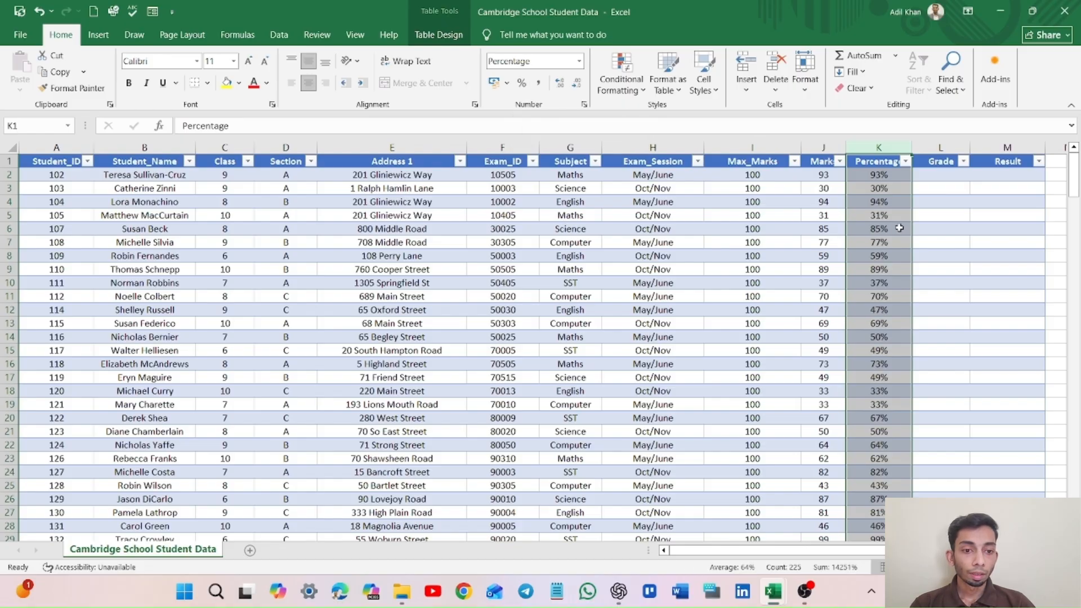
pyautogui.click(934, 177)
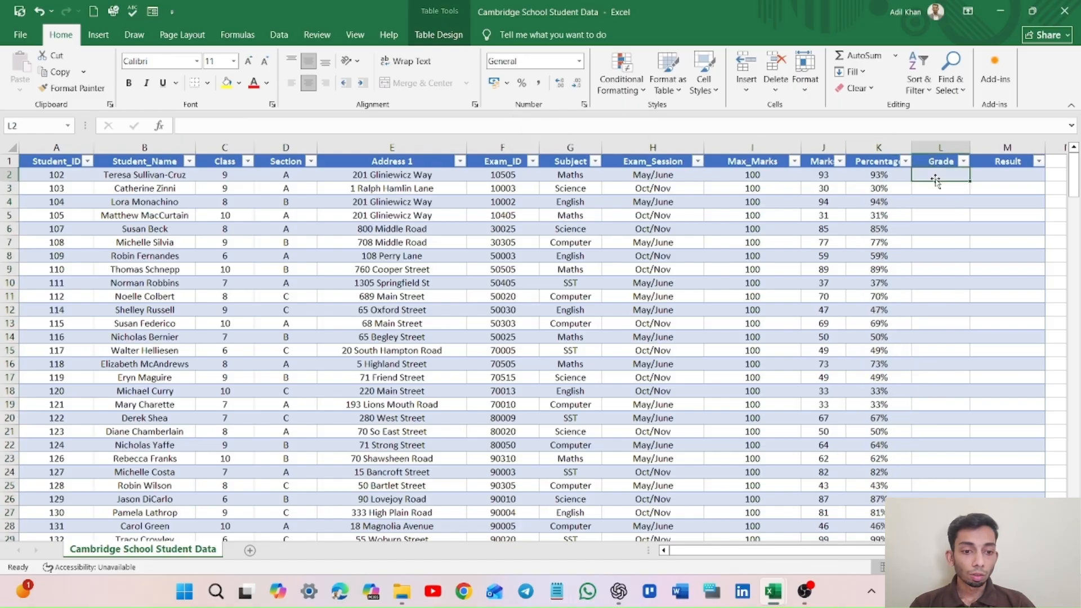
pyautogui.scroll(-3, 898, 287)
pyautogui.scroll(-10, 896, 292)
pyautogui.scroll(20, 895, 292)
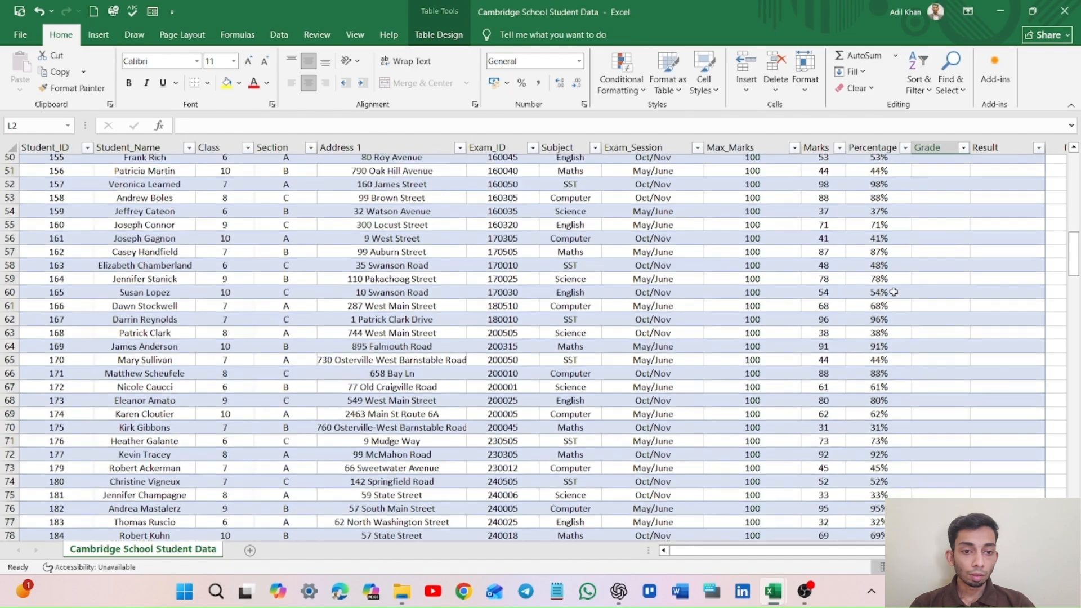
pyautogui.click(541, 125)
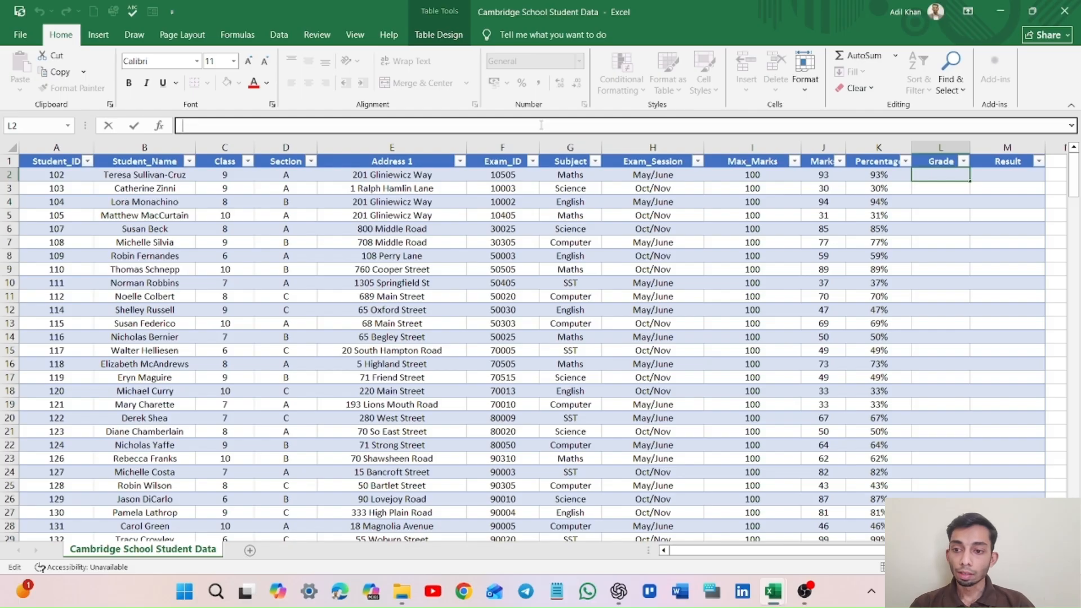
pyautogui.write('=')
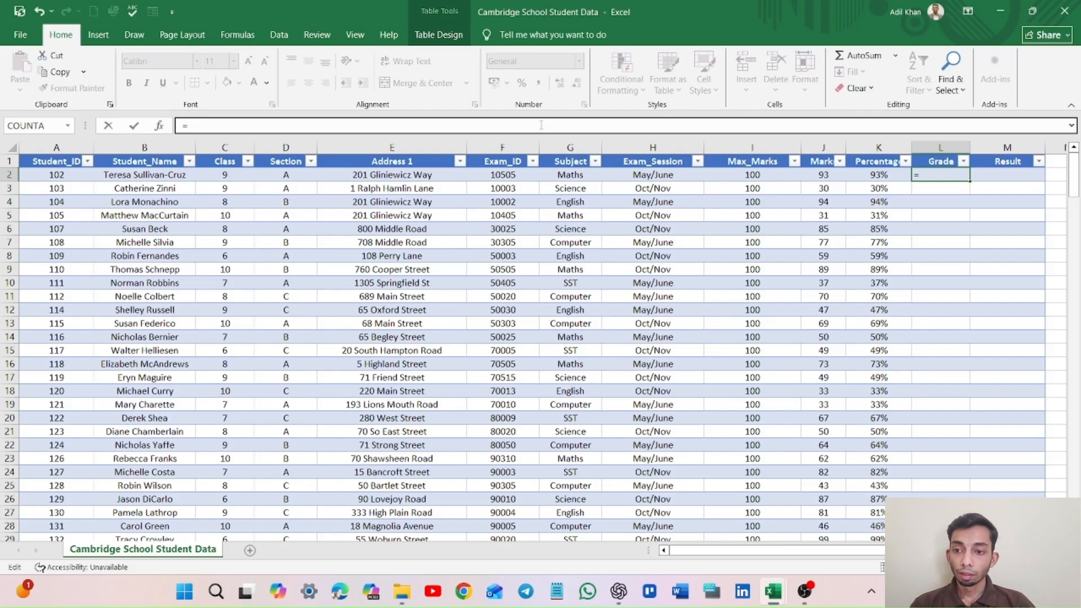
pyautogui.write('if')
pyautogui.press('Tab')
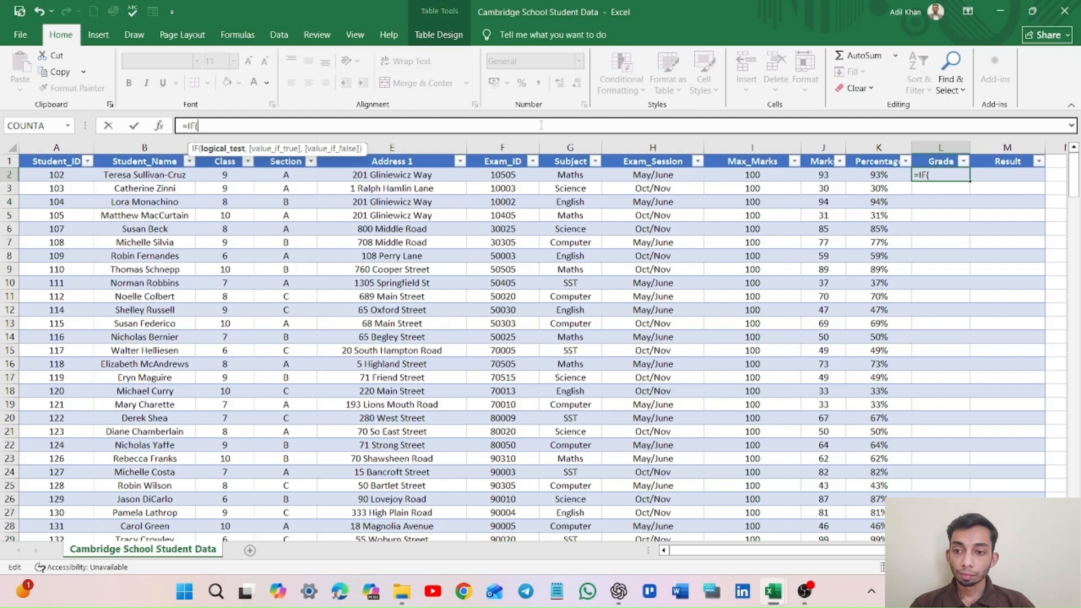
pyautogui.write('i')
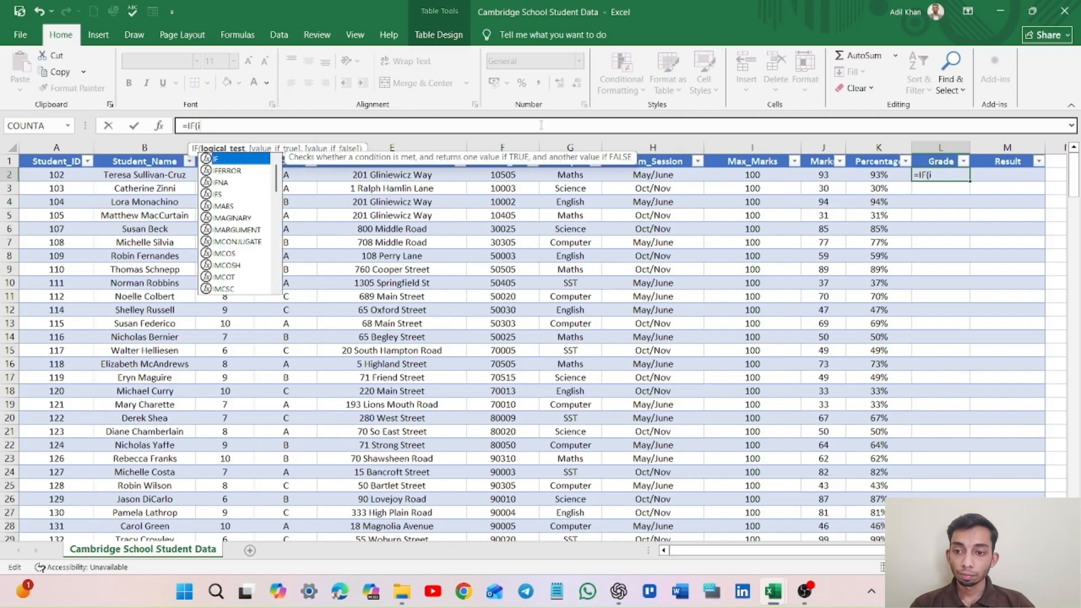
pyautogui.press('BackSpace')
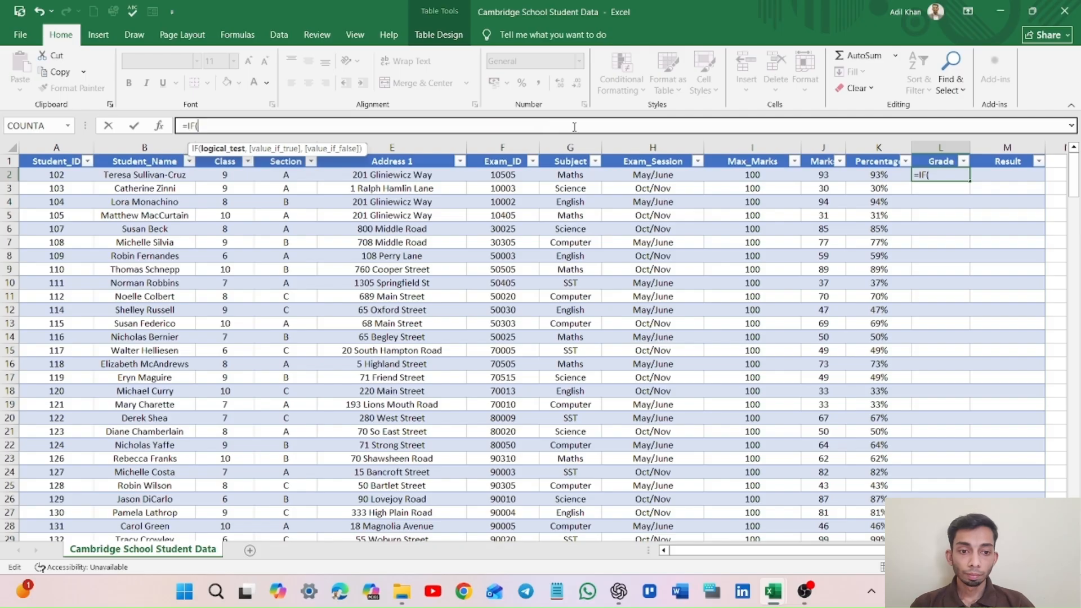
pyautogui.click(884, 176)
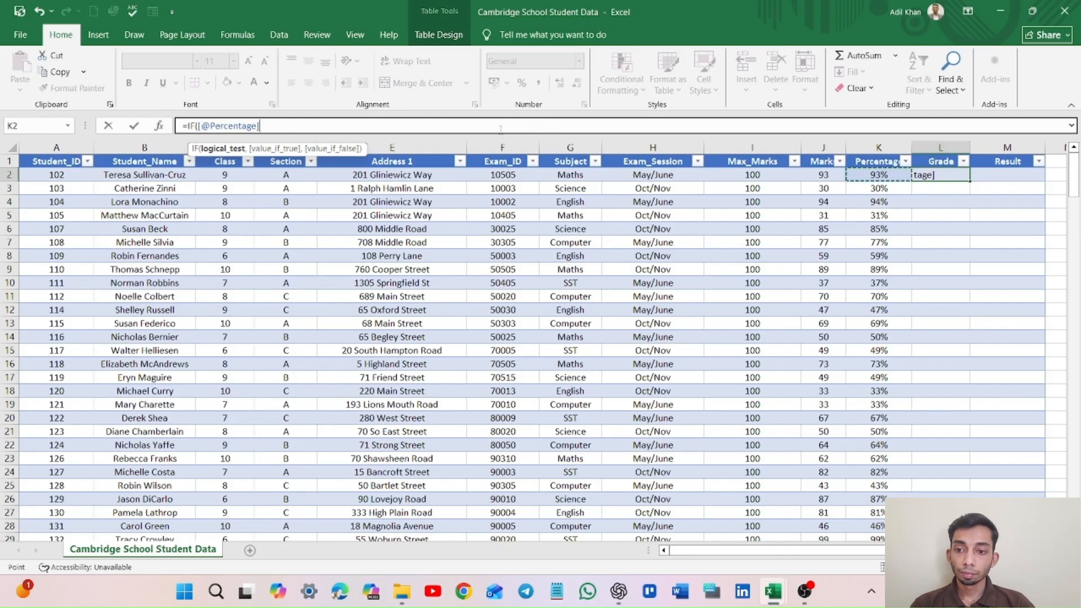
pyautogui.write('>')
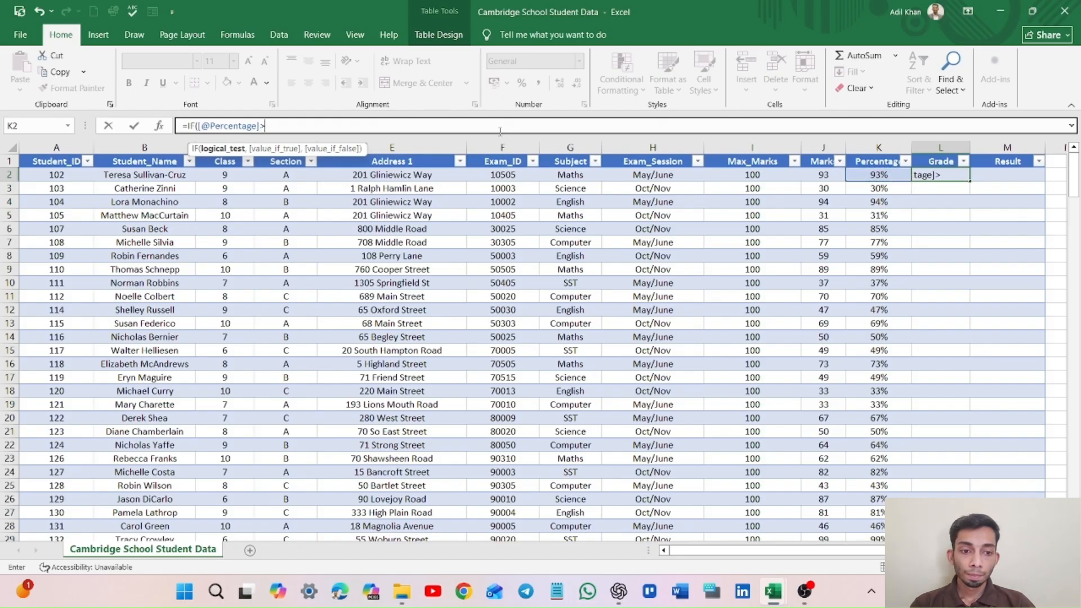
pyautogui.write('90')
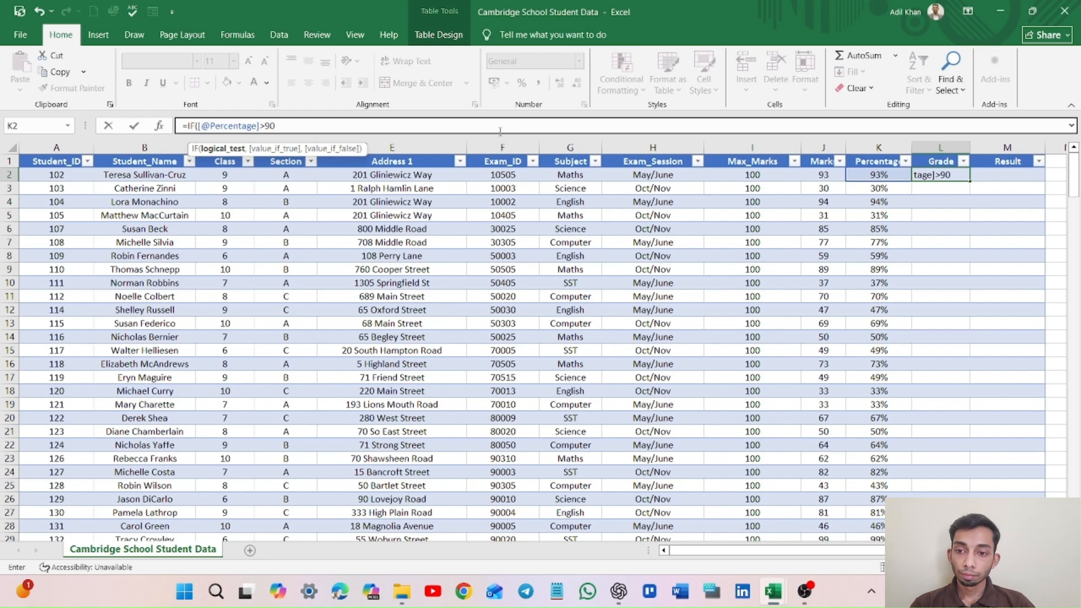
pyautogui.write('%,')
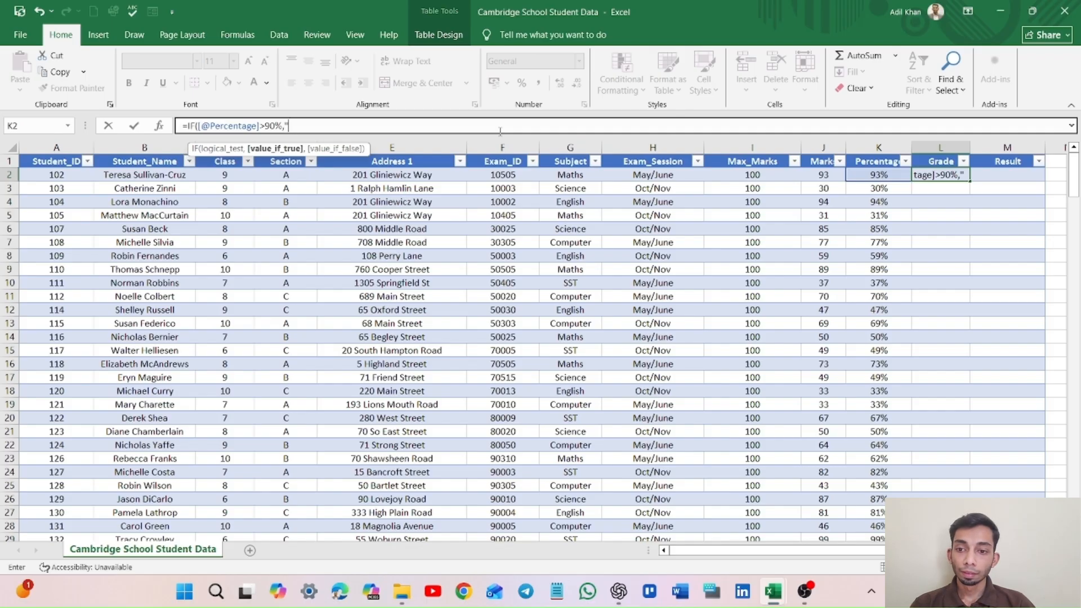
pyautogui.write('"A"')
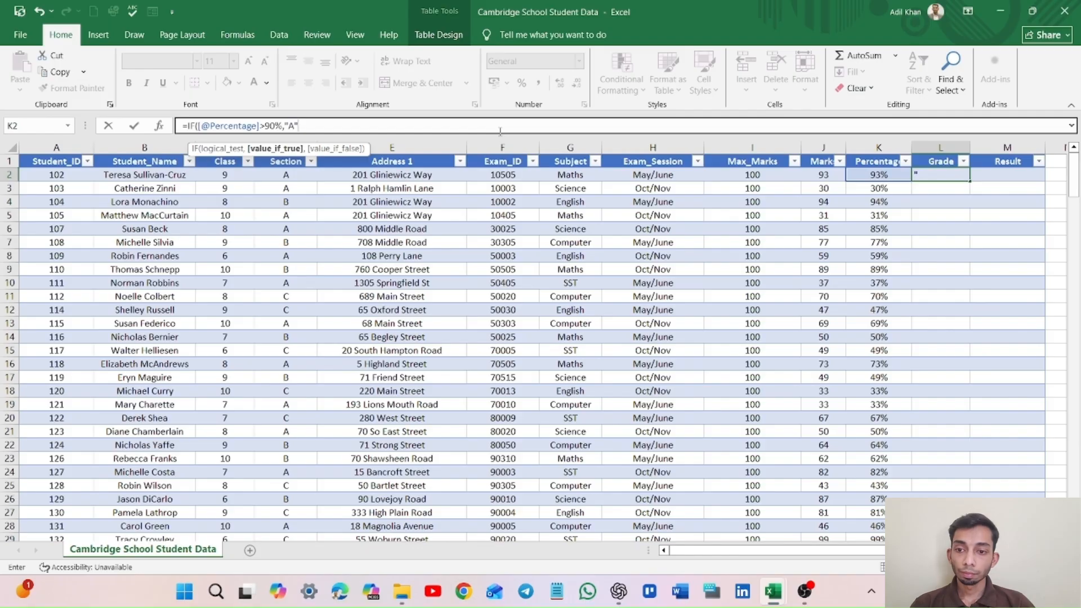
pyautogui.write(',')
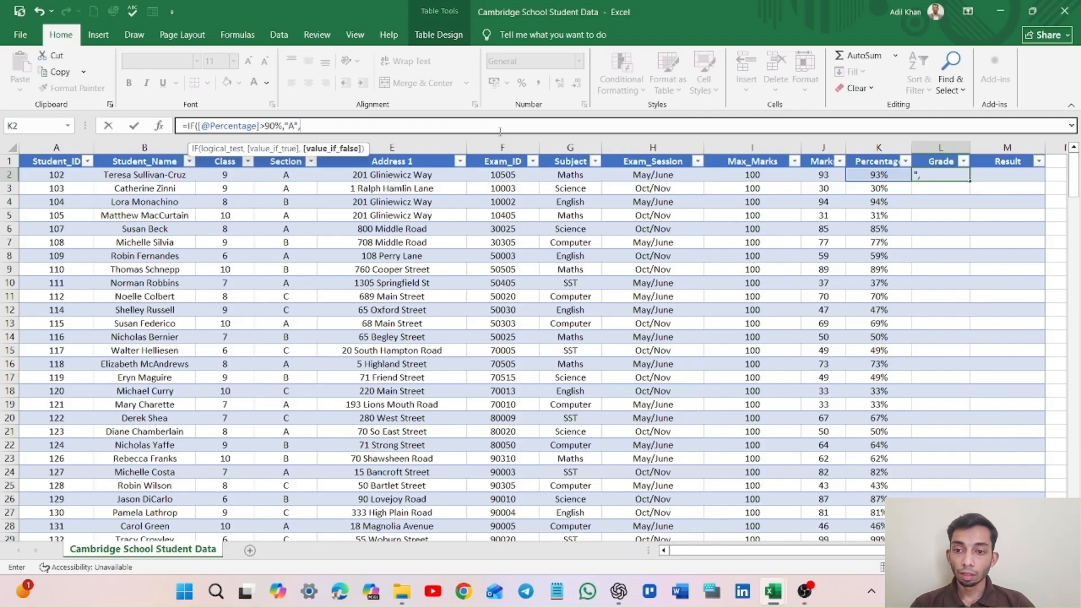
pyautogui.write('IF')
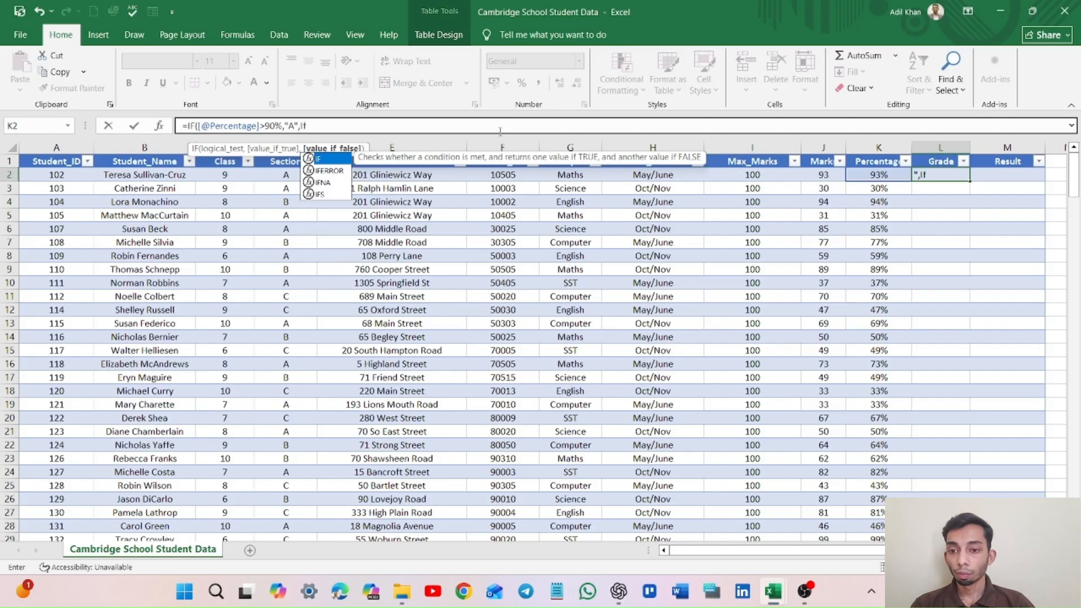
pyautogui.press('Tab')
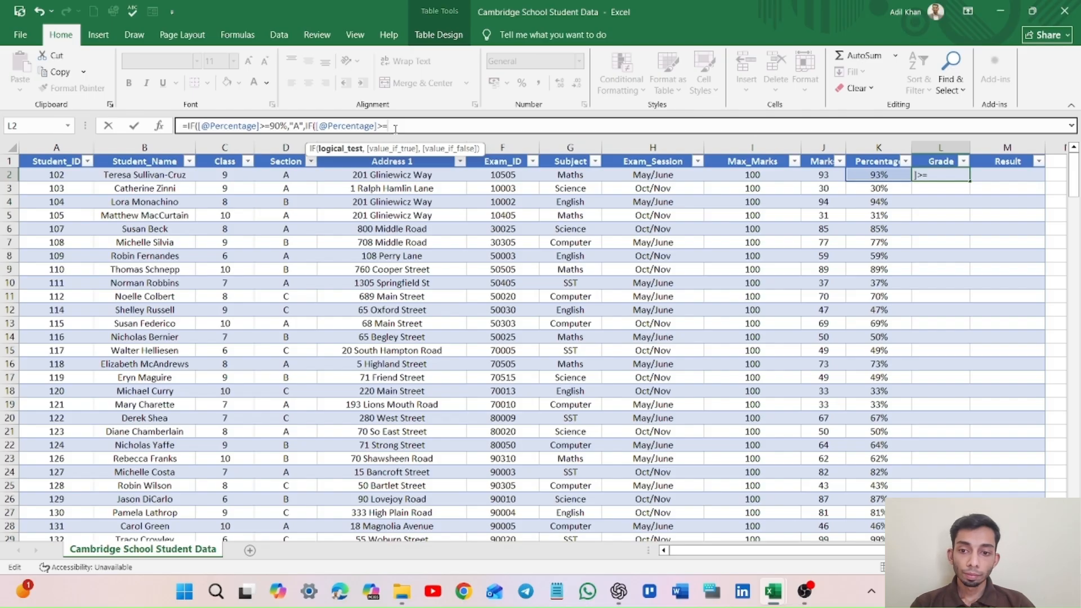
pyautogui.write('7')
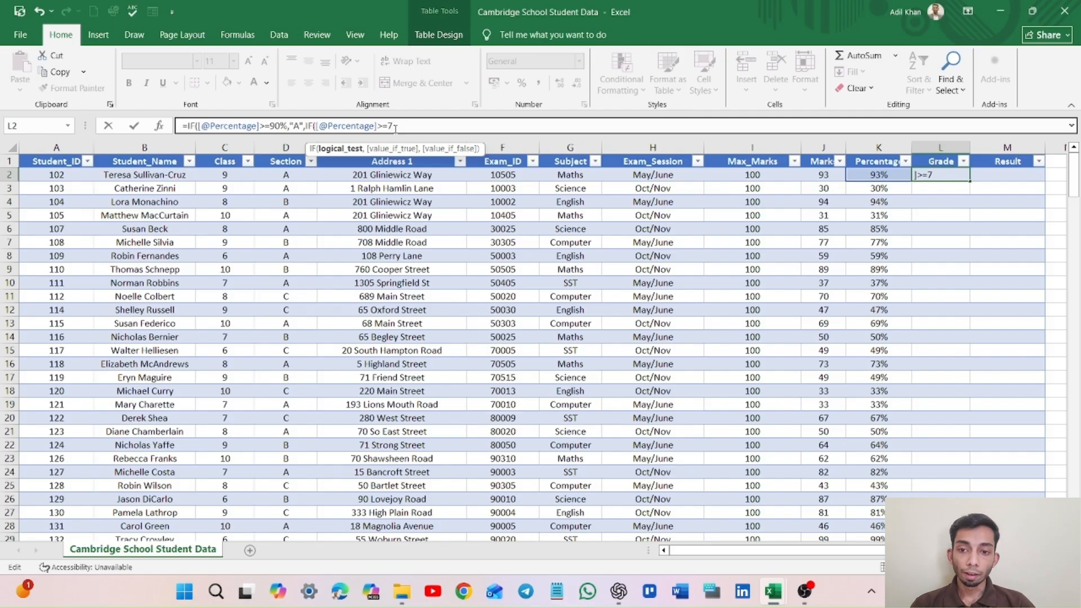
pyautogui.write('5')
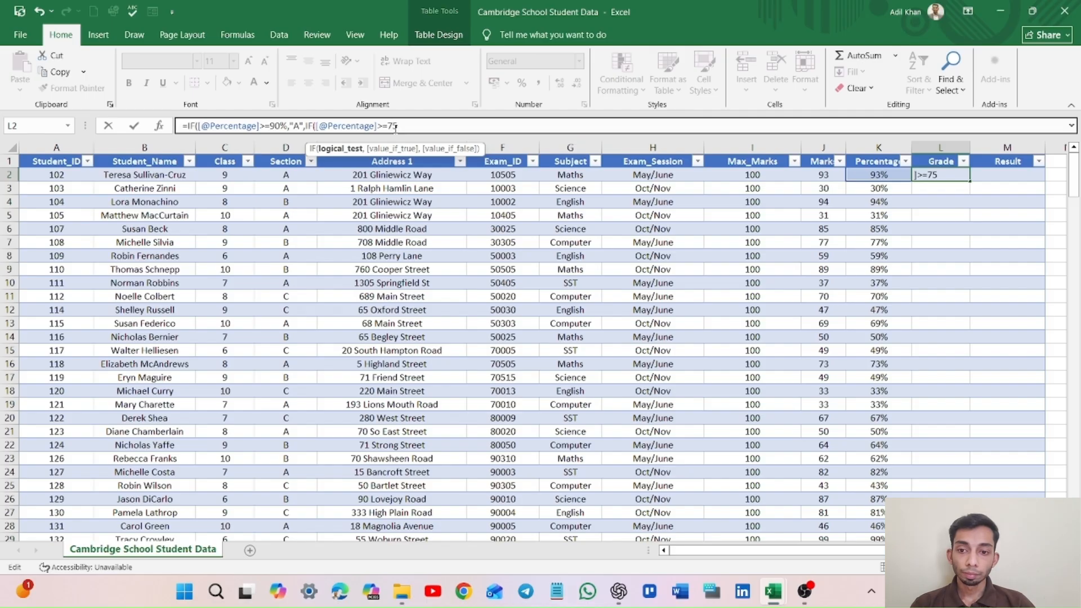
pyautogui.write('%')
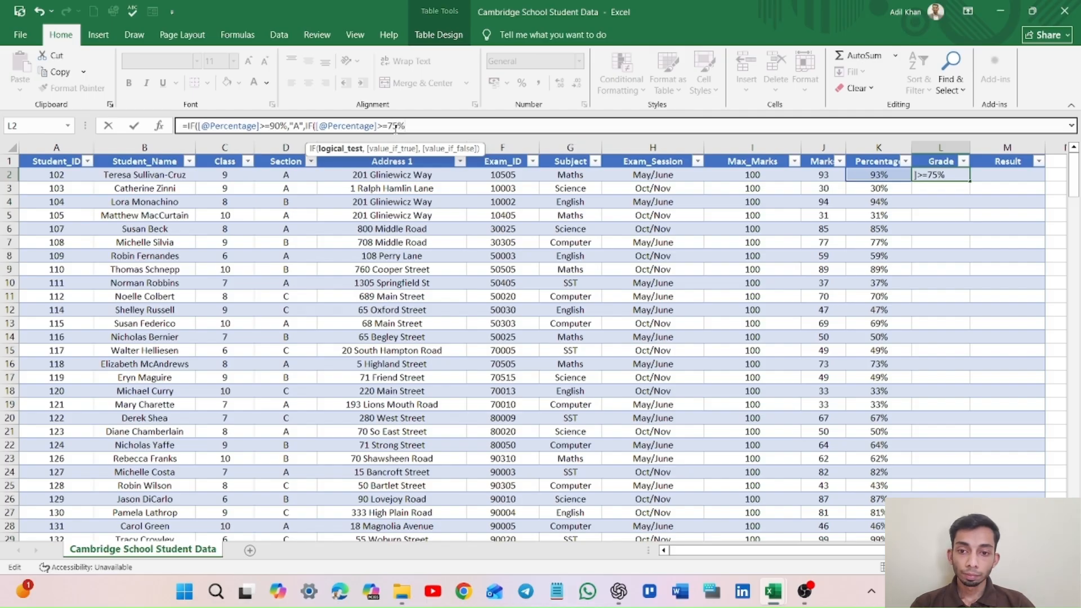
pyautogui.write(',')
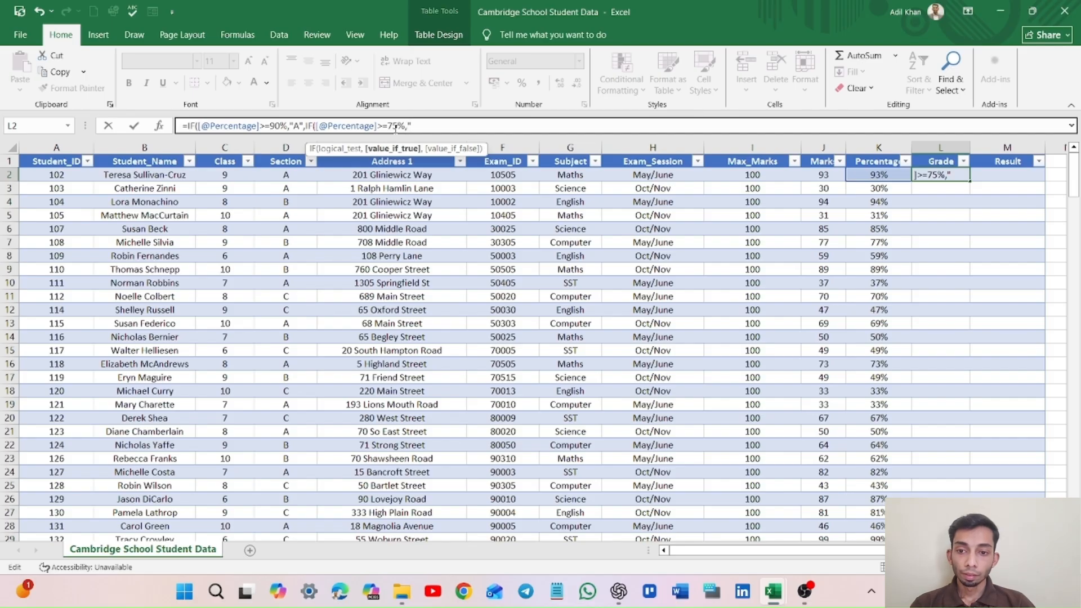
pyautogui.write('"B')
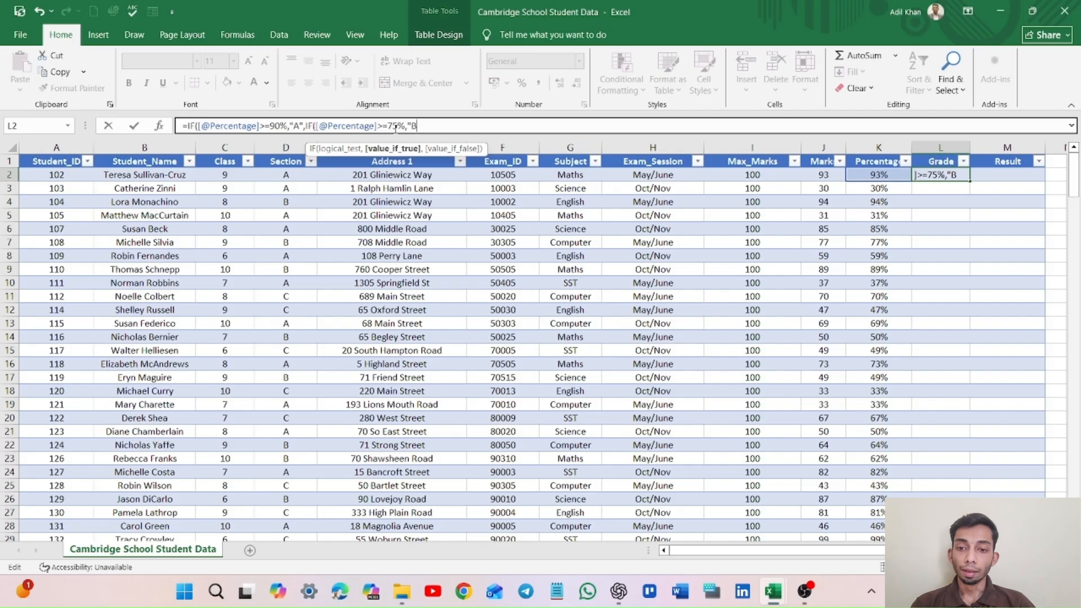
pyautogui.write('",')
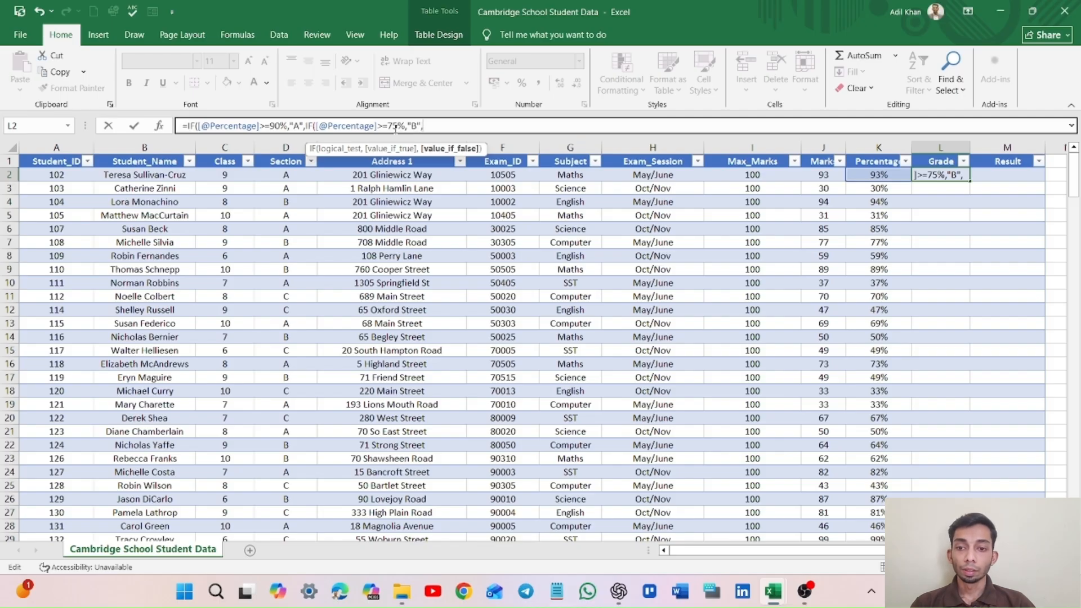
pyautogui.write('If')
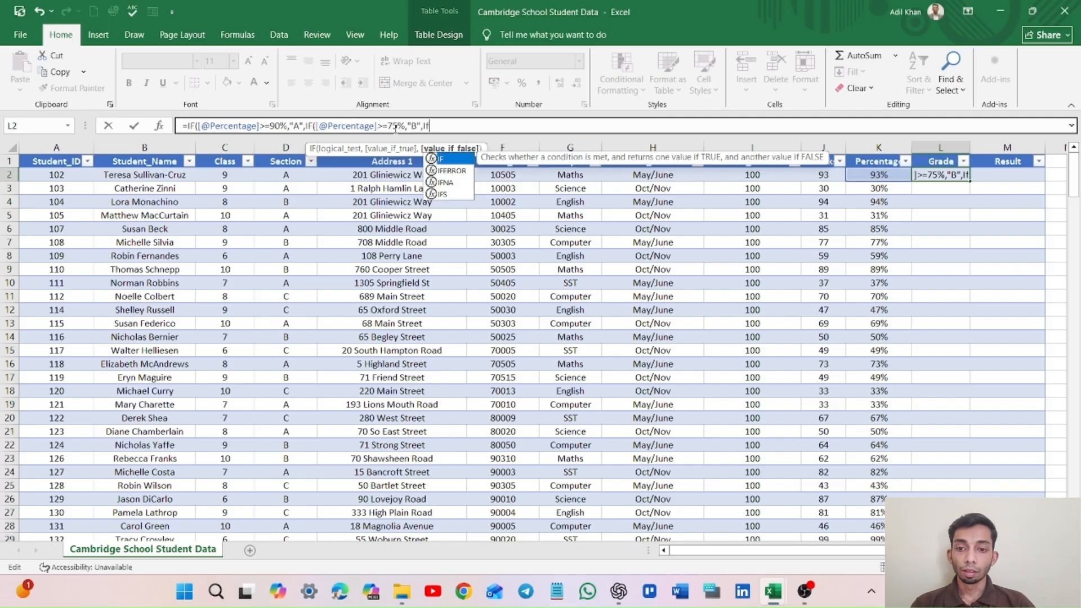
pyautogui.press('Tab')
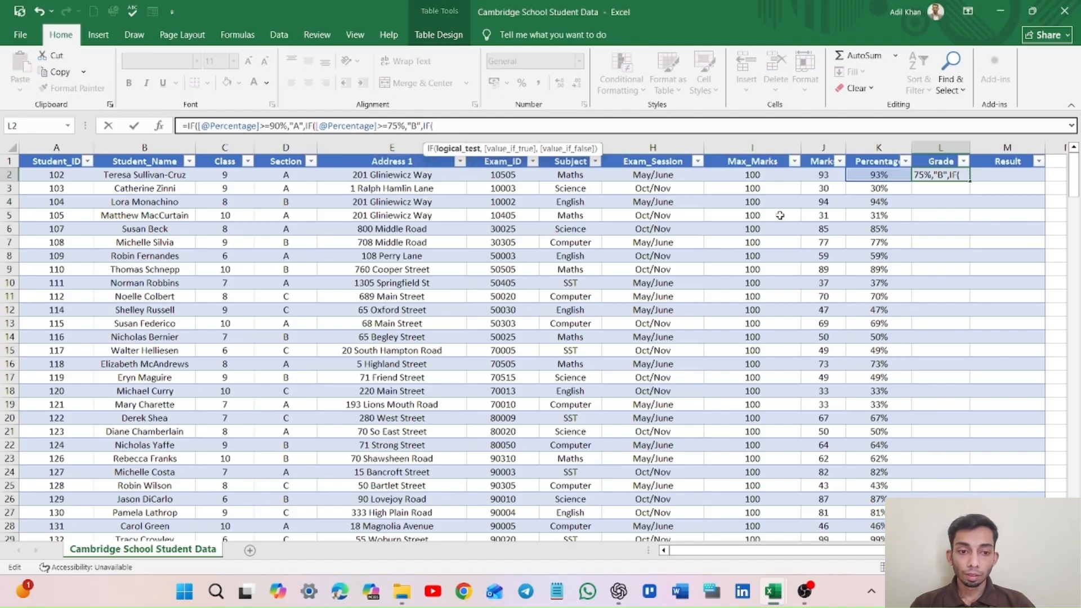
pyautogui.click(873, 179)
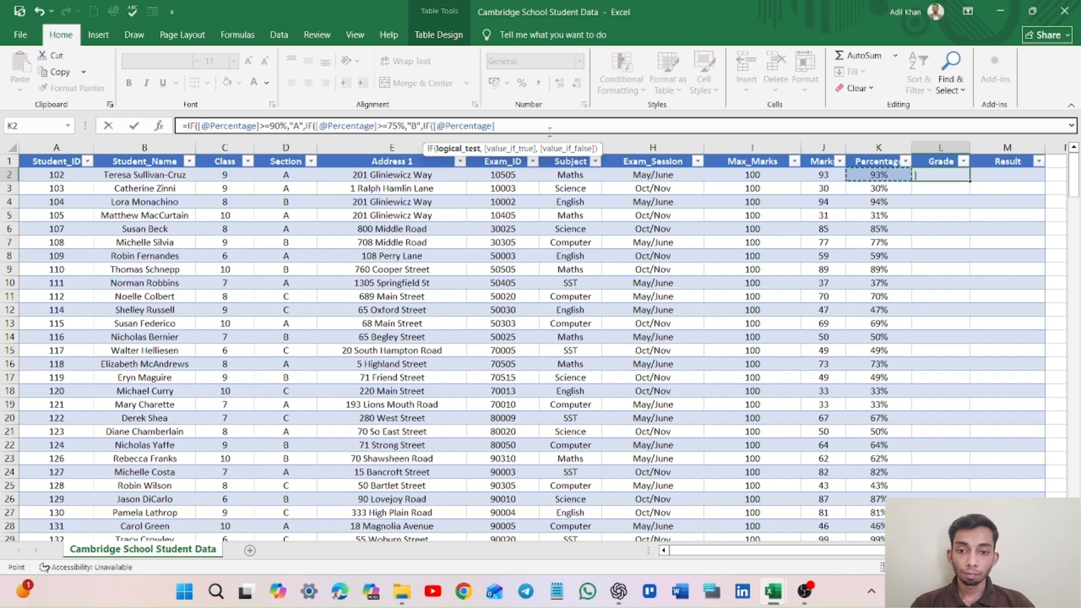
pyautogui.write('>=')
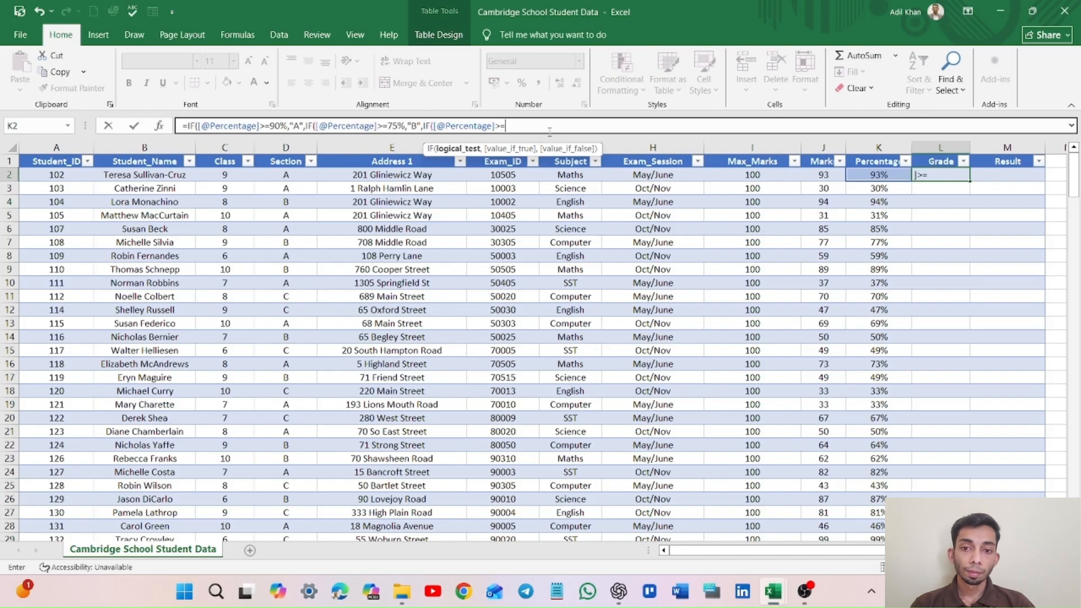
pyautogui.write('60')
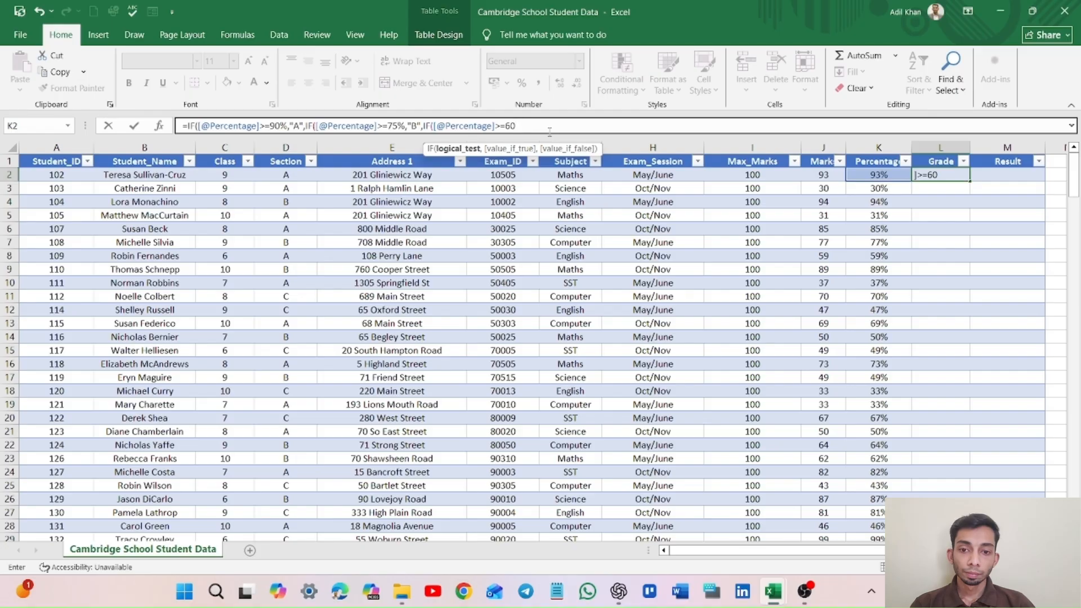
pyautogui.write('%')
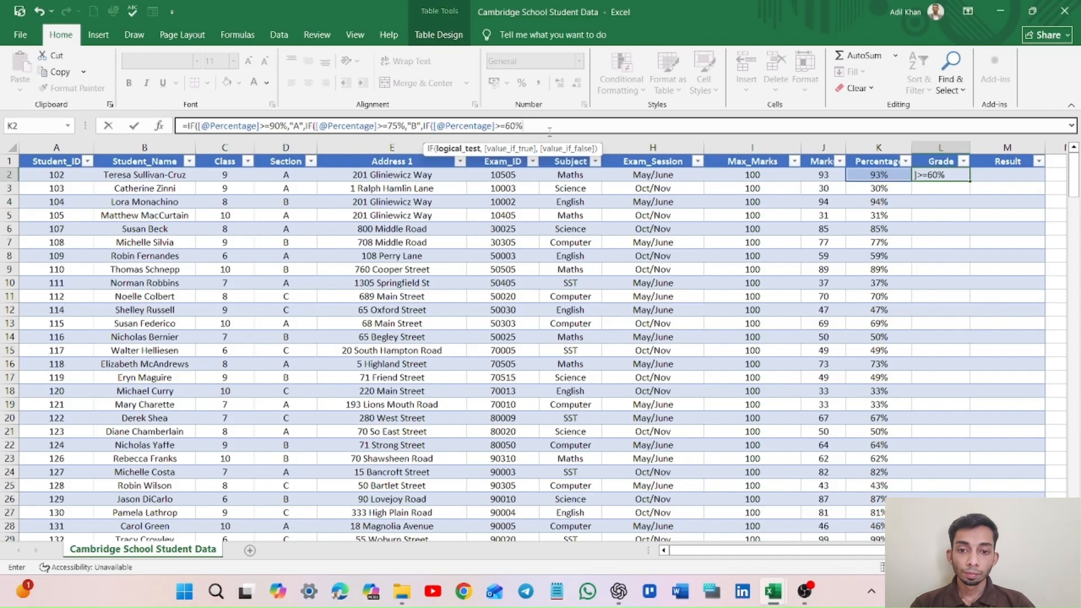
pyautogui.write(',')
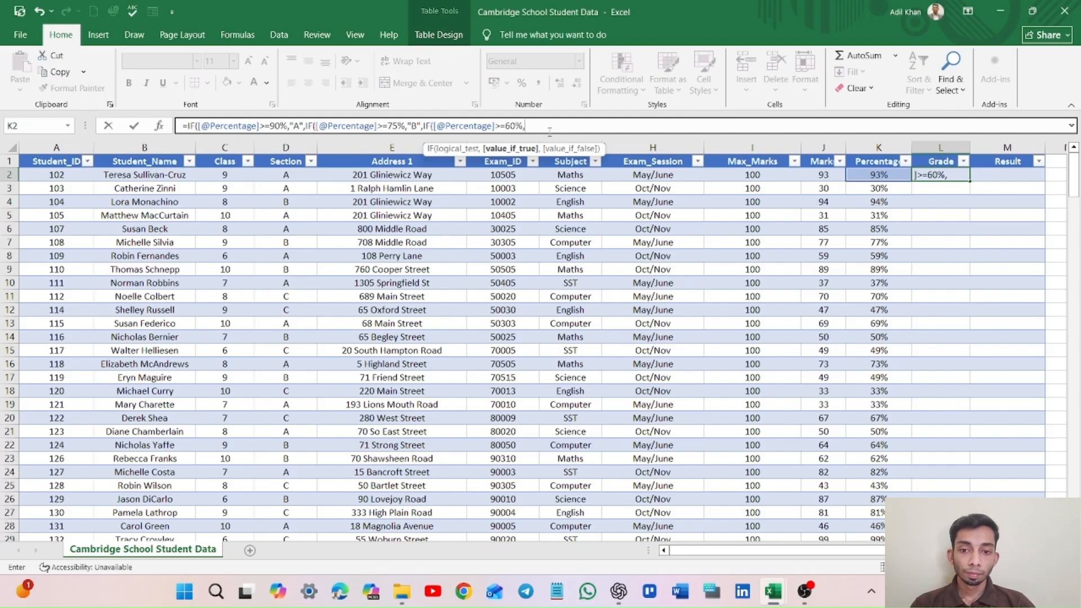
pyautogui.write('"')
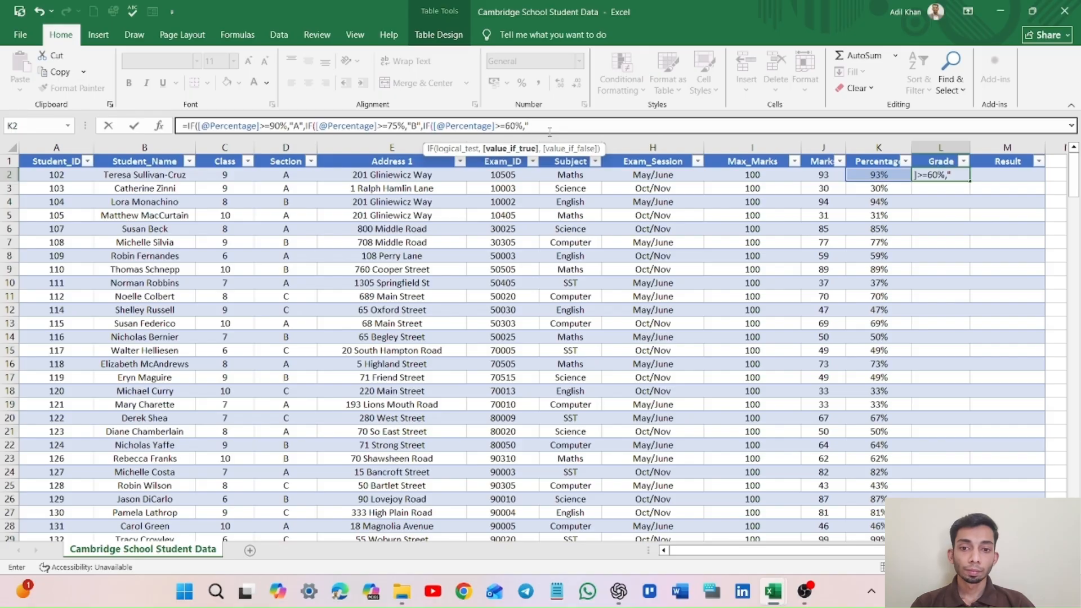
pyautogui.write('C')
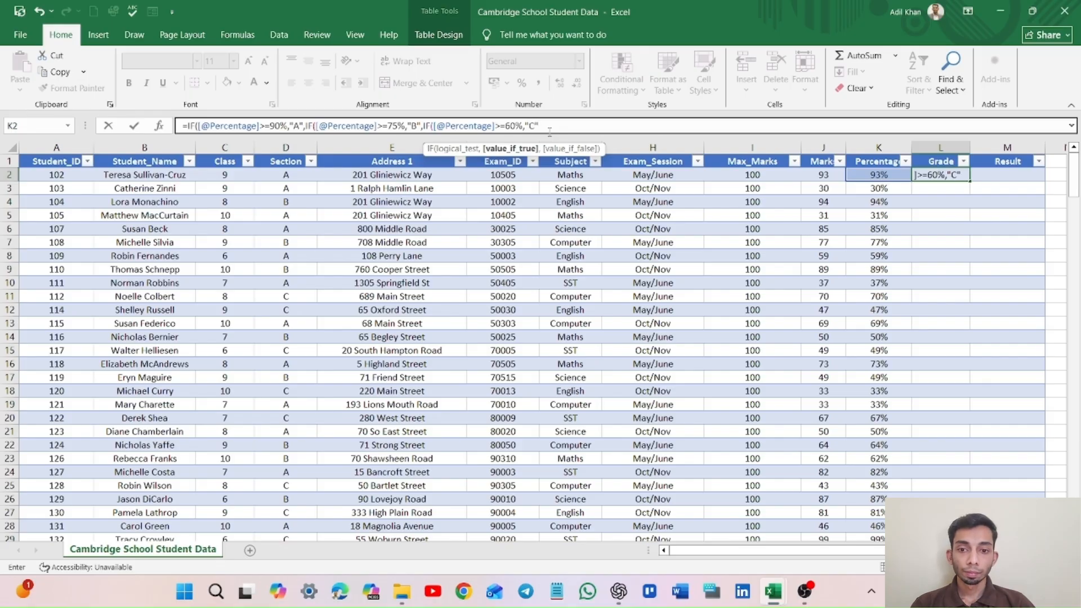
pyautogui.write('",')
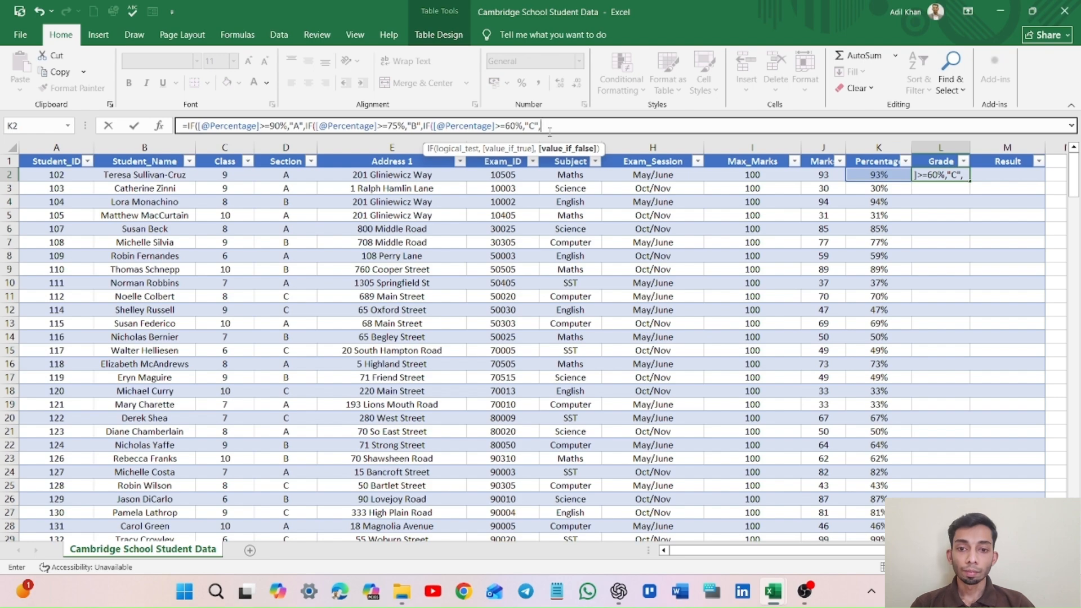
pyautogui.write('IF')
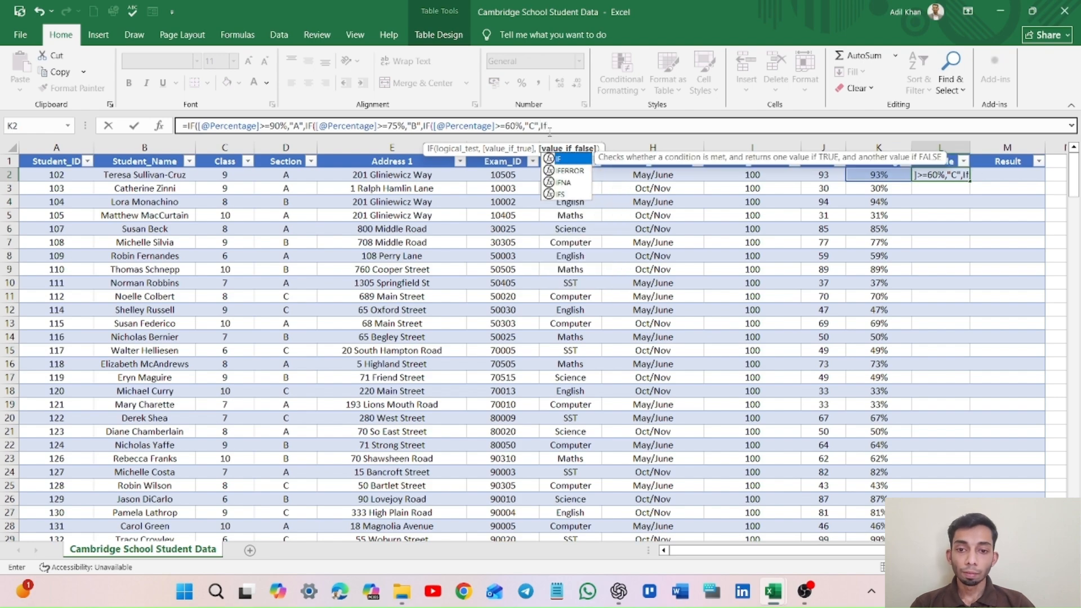
pyautogui.press('Tab')
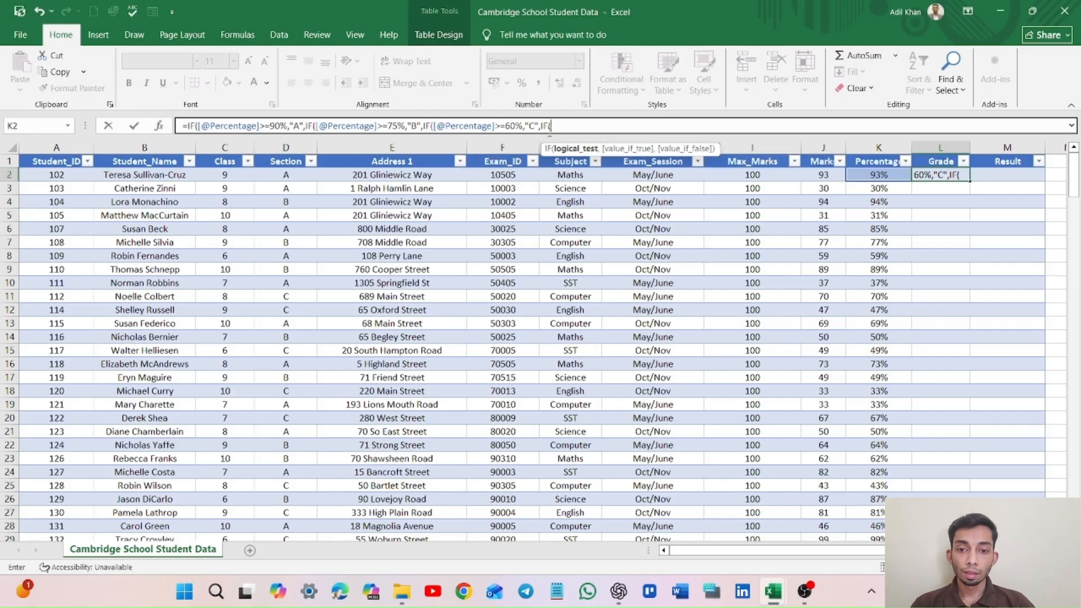
pyautogui.press('BackSpace')
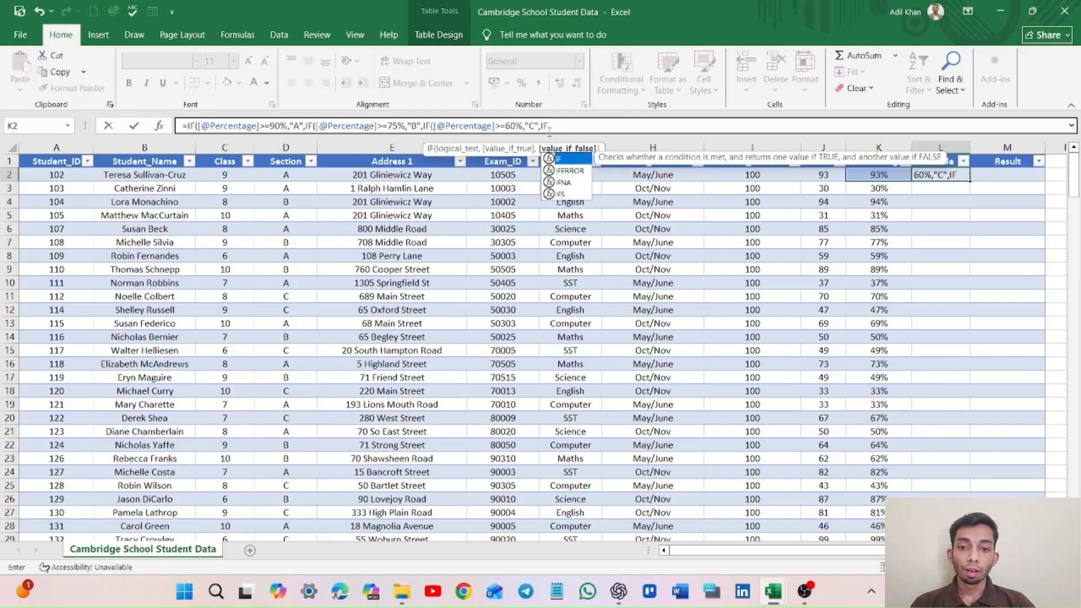
pyautogui.press('Tab')
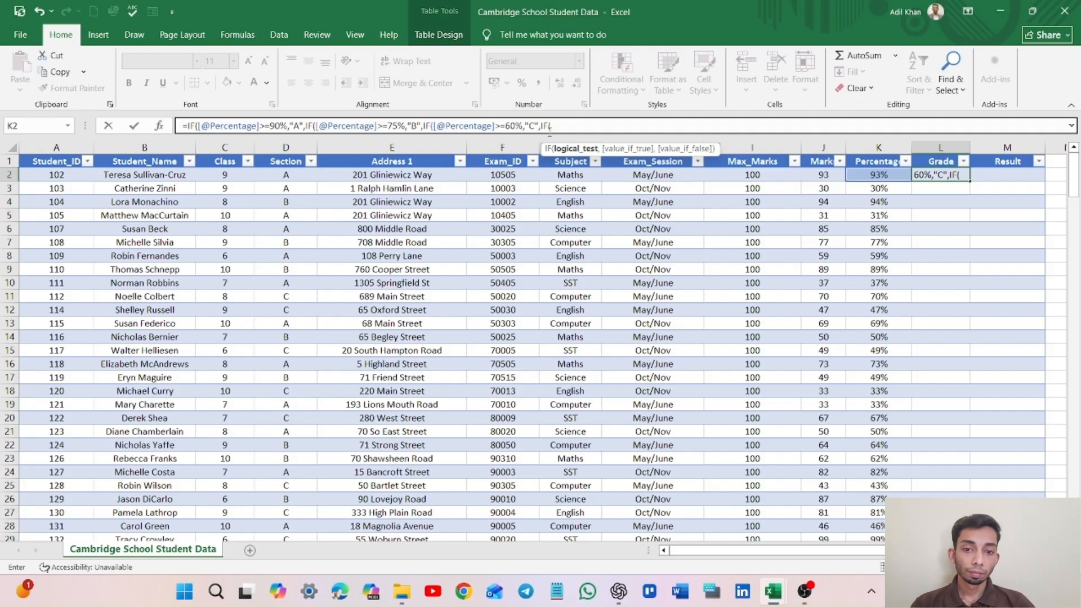
pyautogui.click(869, 175)
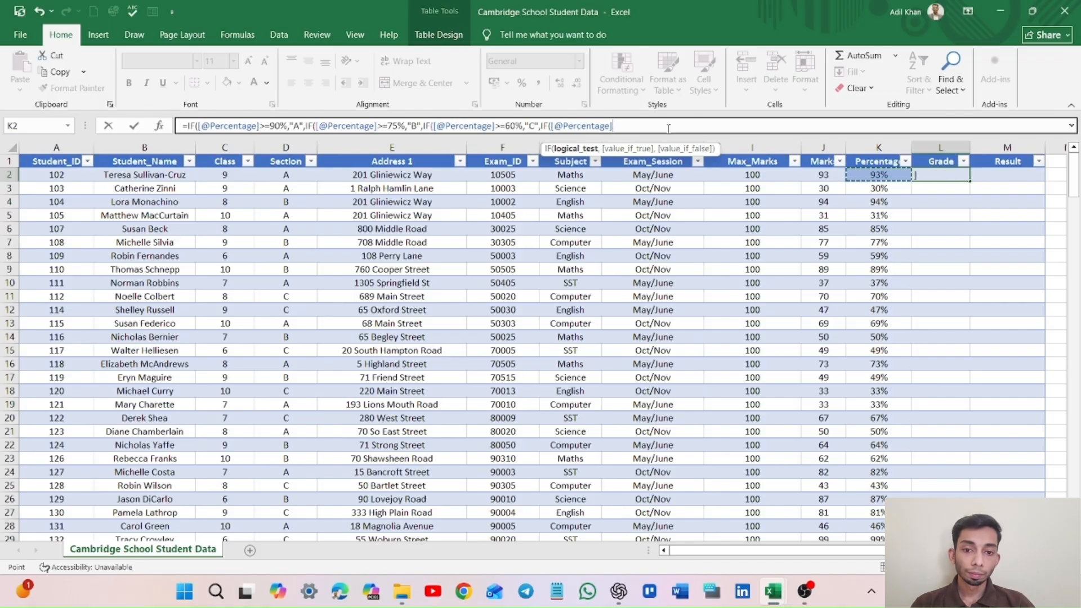
pyautogui.write('>=')
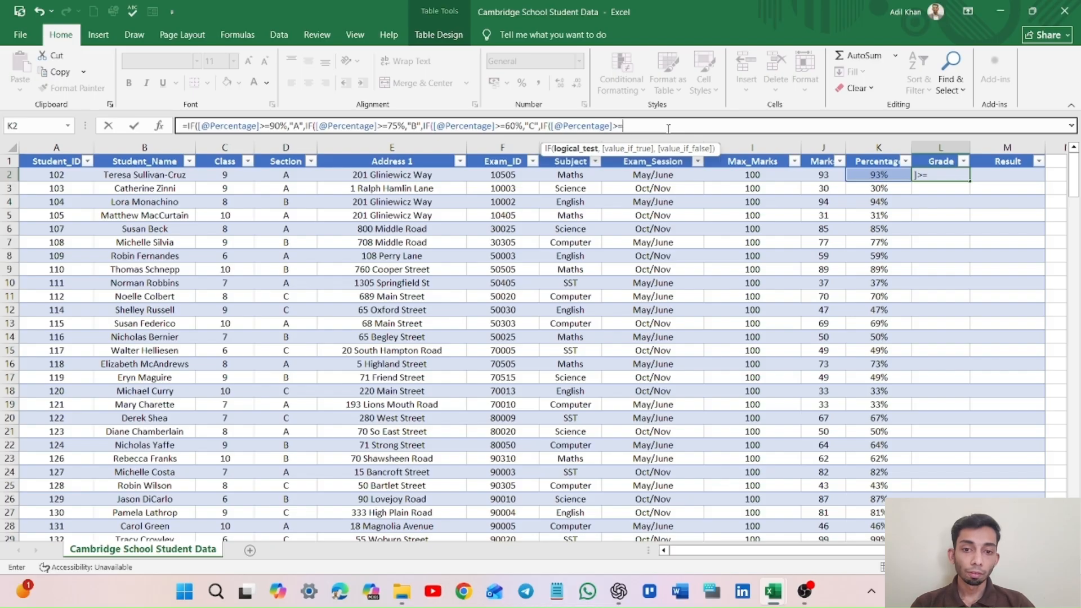
pyautogui.write('45%')
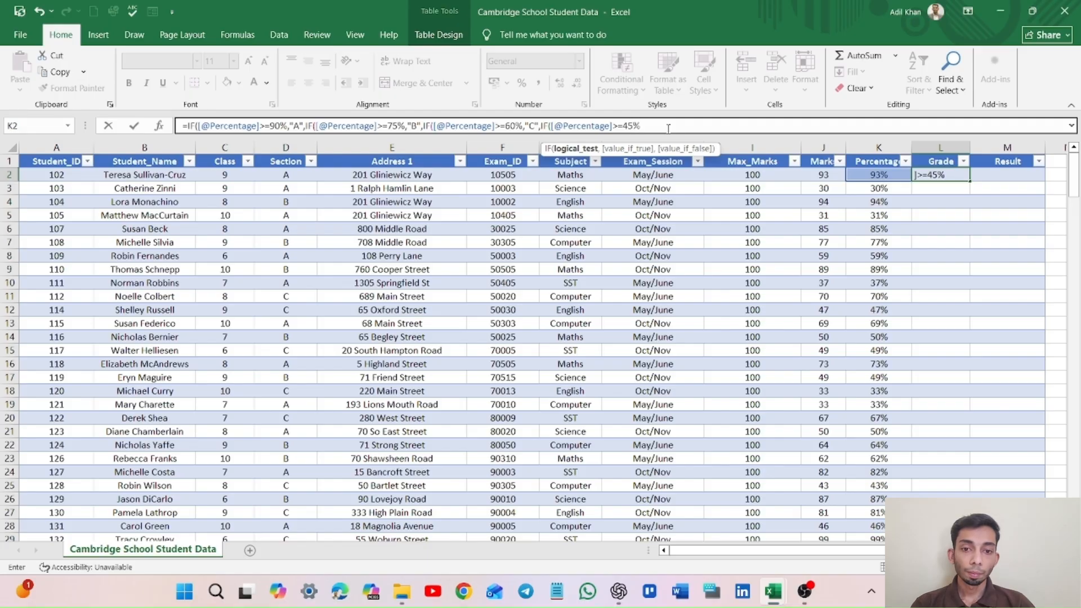
pyautogui.write(',"')
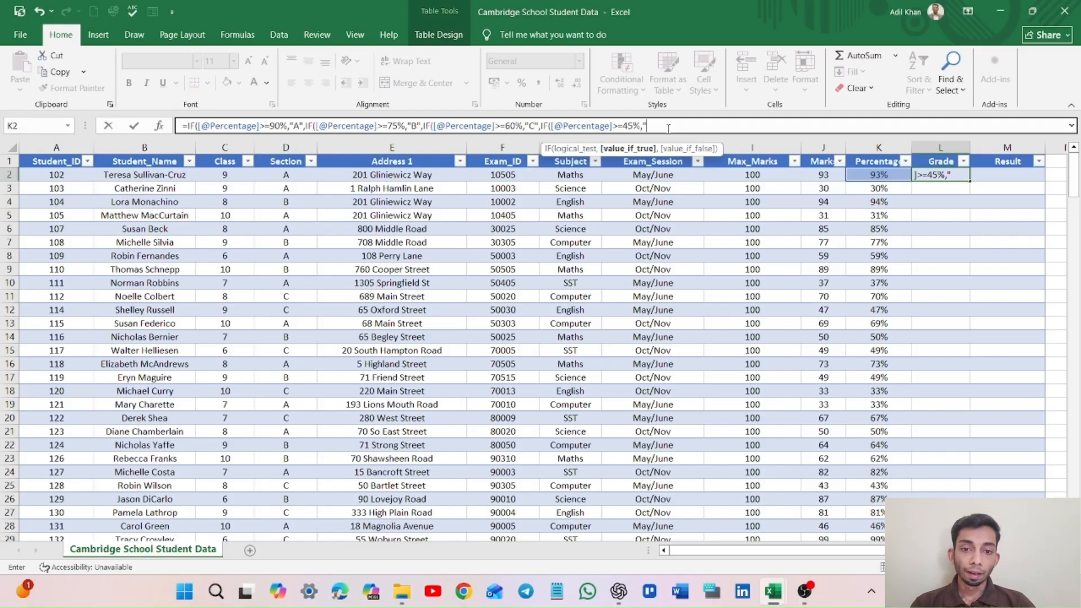
pyautogui.write('D"')
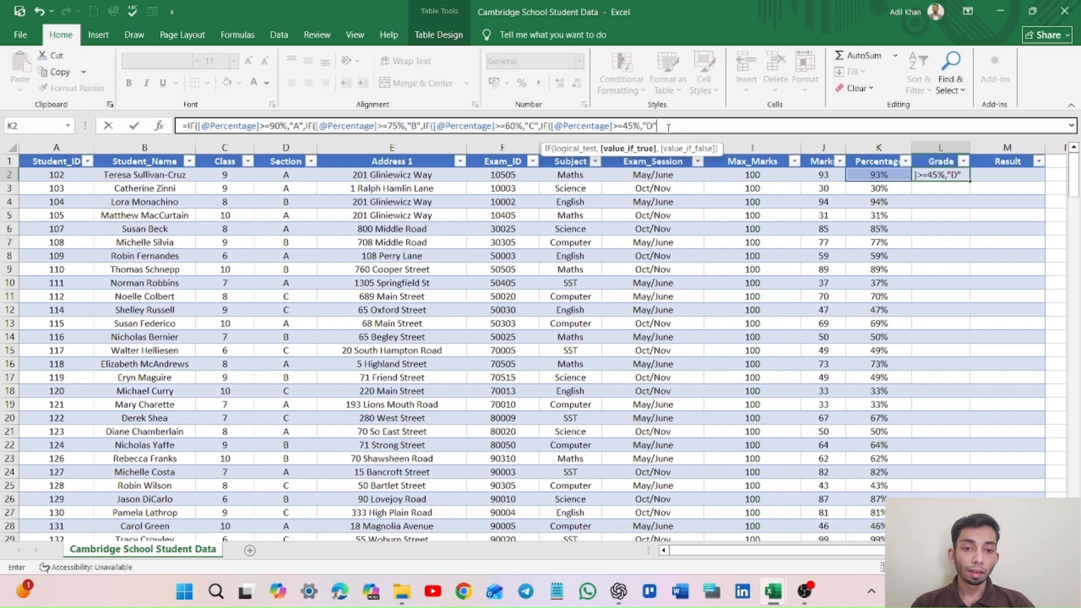
# Complete the Grade formula with "E" as the final fallback, close all nested IFs and enter it for the column.
pyautogui.write(',')
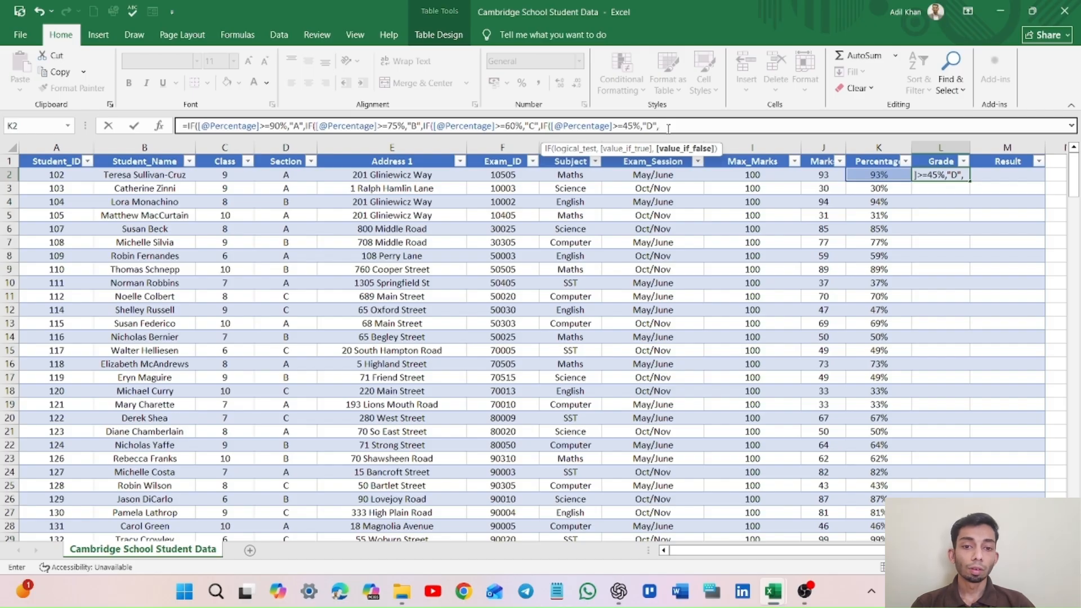
pyautogui.write('"E"))')
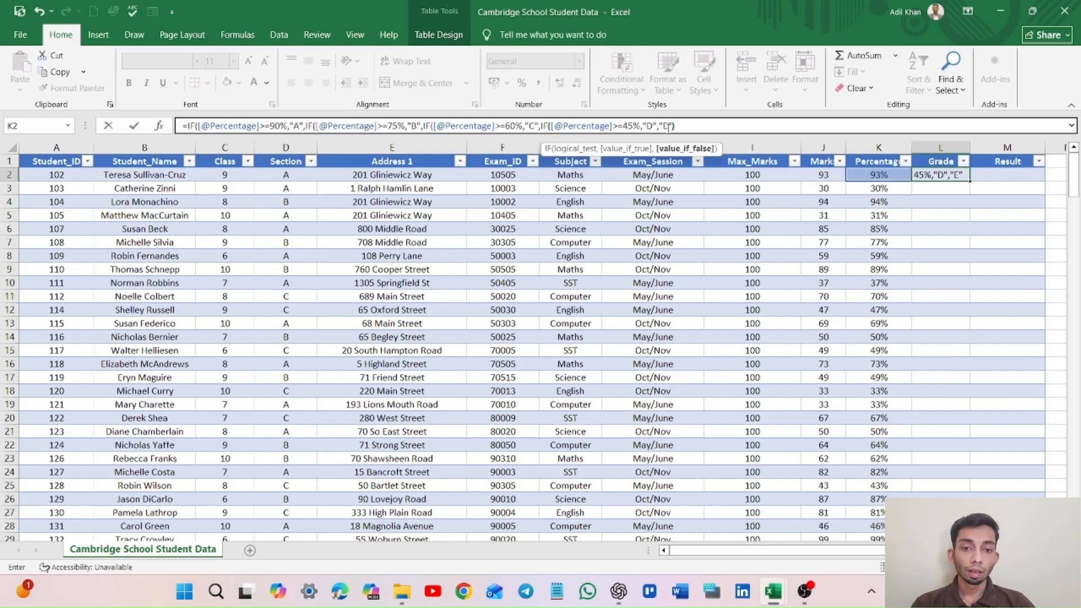
pyautogui.write(')')
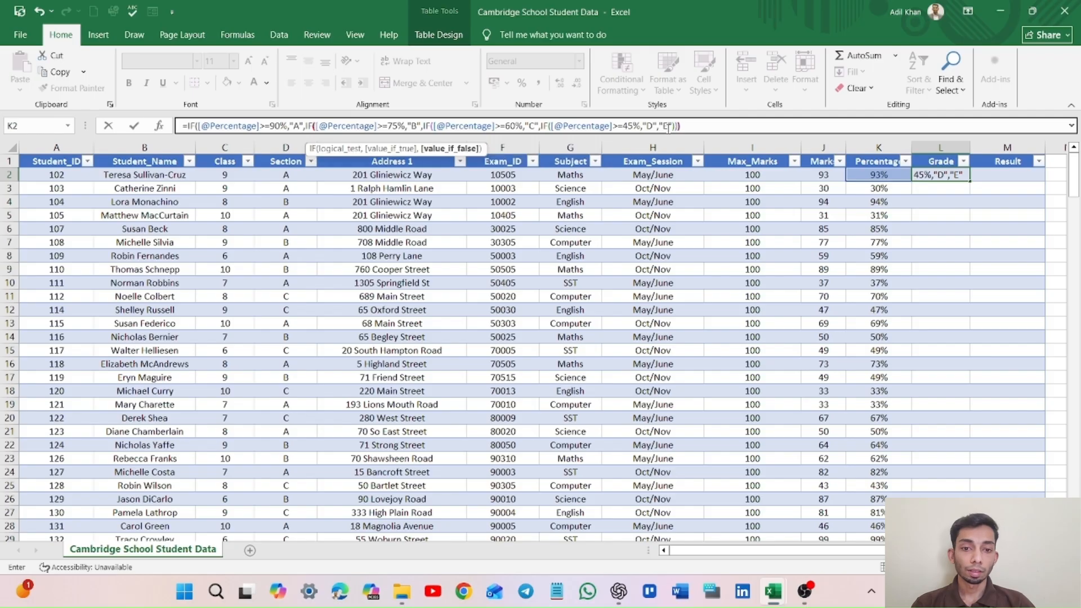
pyautogui.write(')')
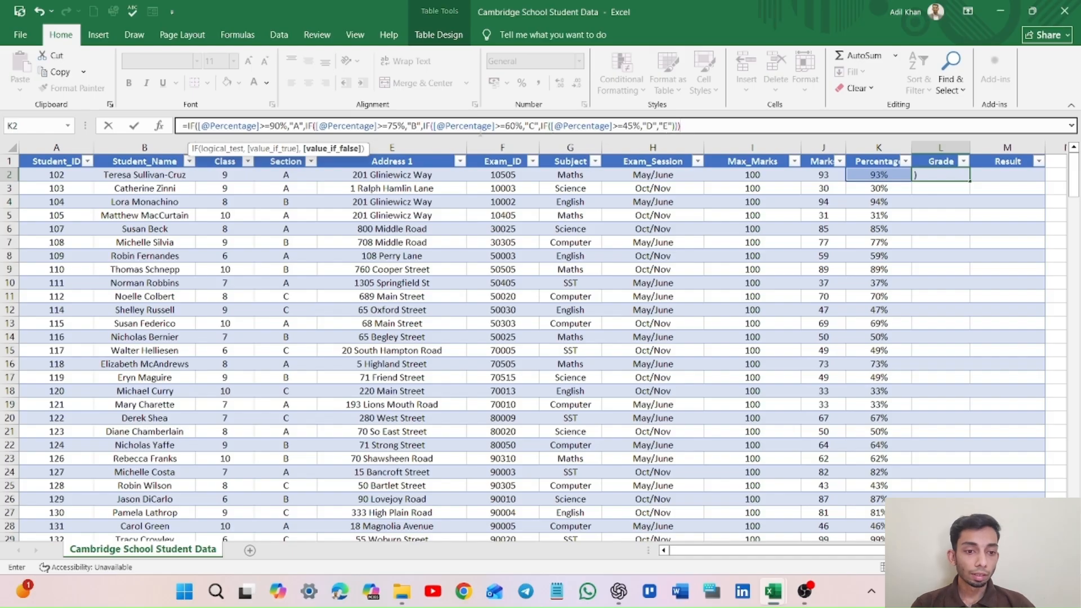
pyautogui.press('Return')
pyautogui.scroll(-11, 950, 217)
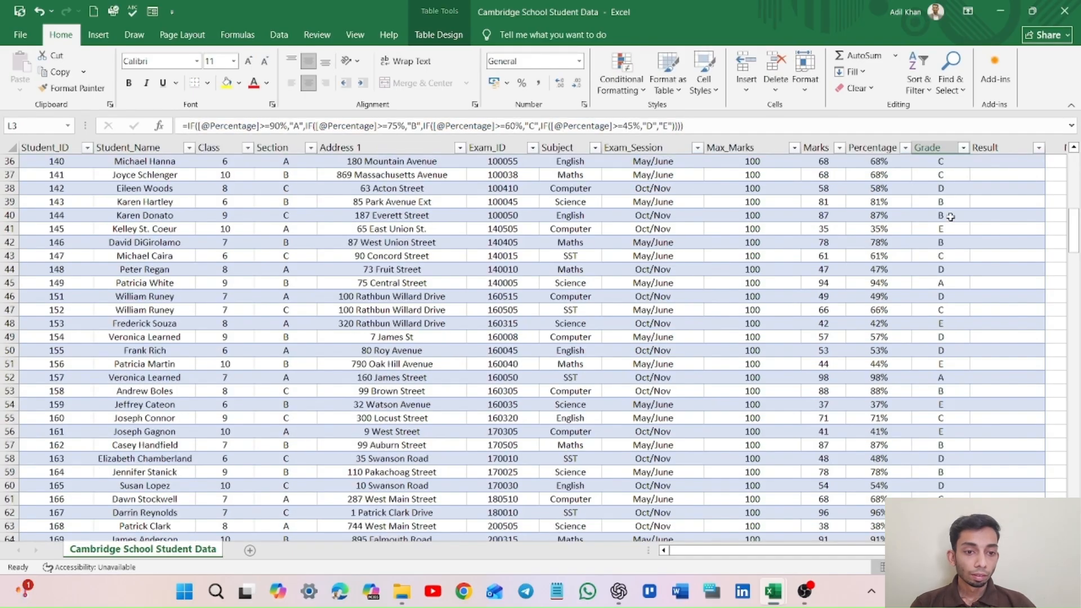
pyautogui.scroll(12, 950, 217)
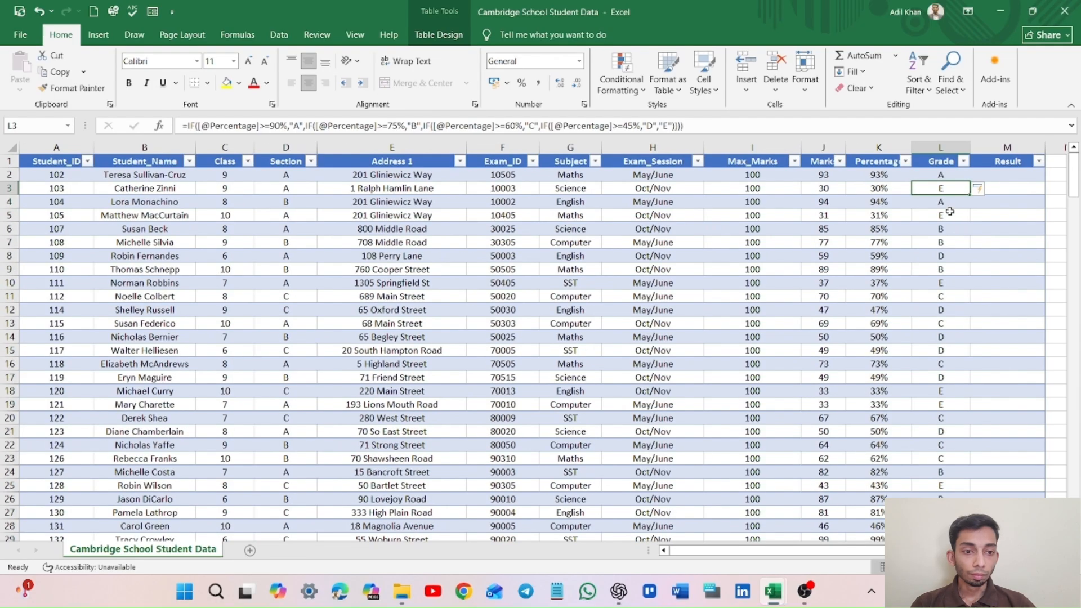
pyautogui.click(1004, 174)
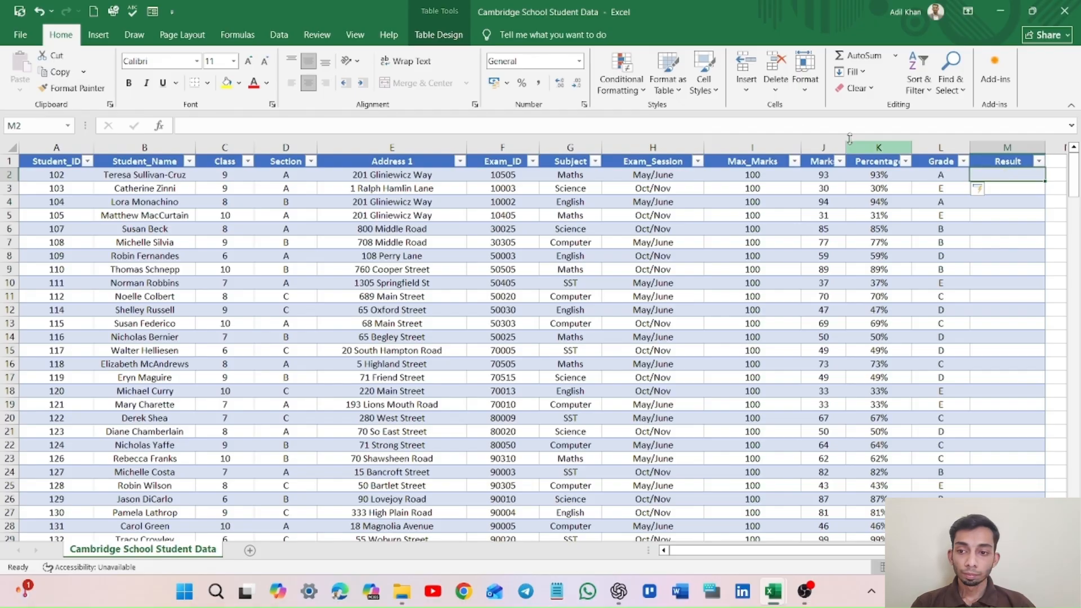
pyautogui.click(654, 127)
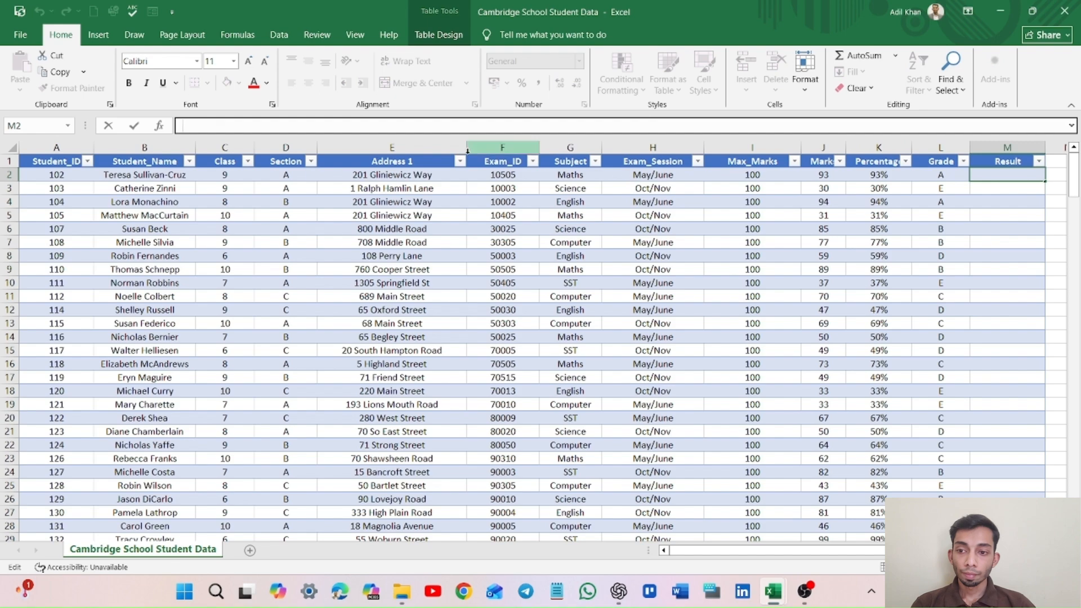
pyautogui.write('=')
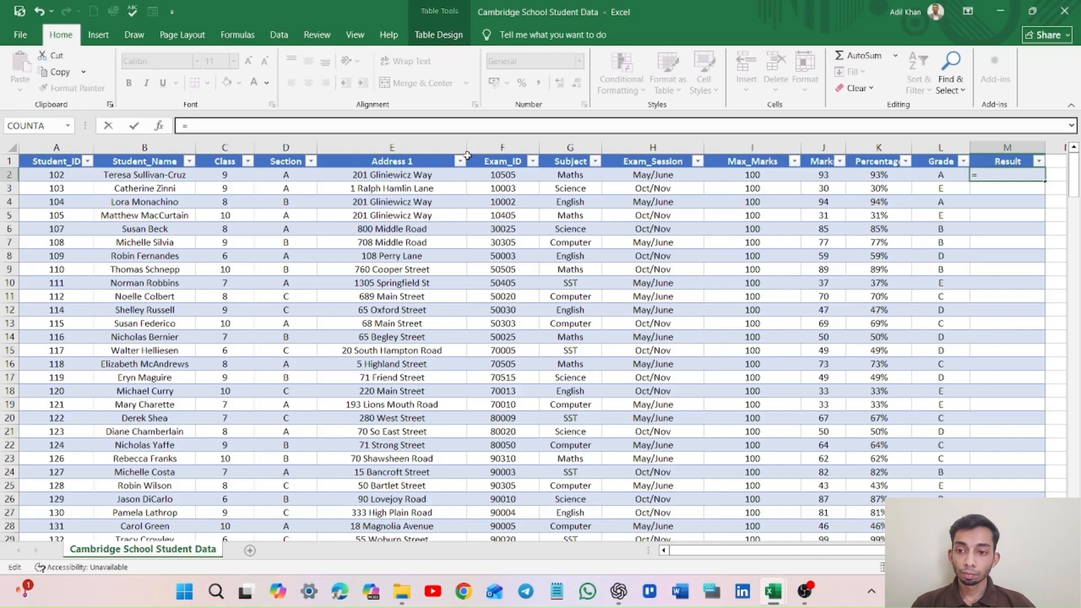
pyautogui.write('If')
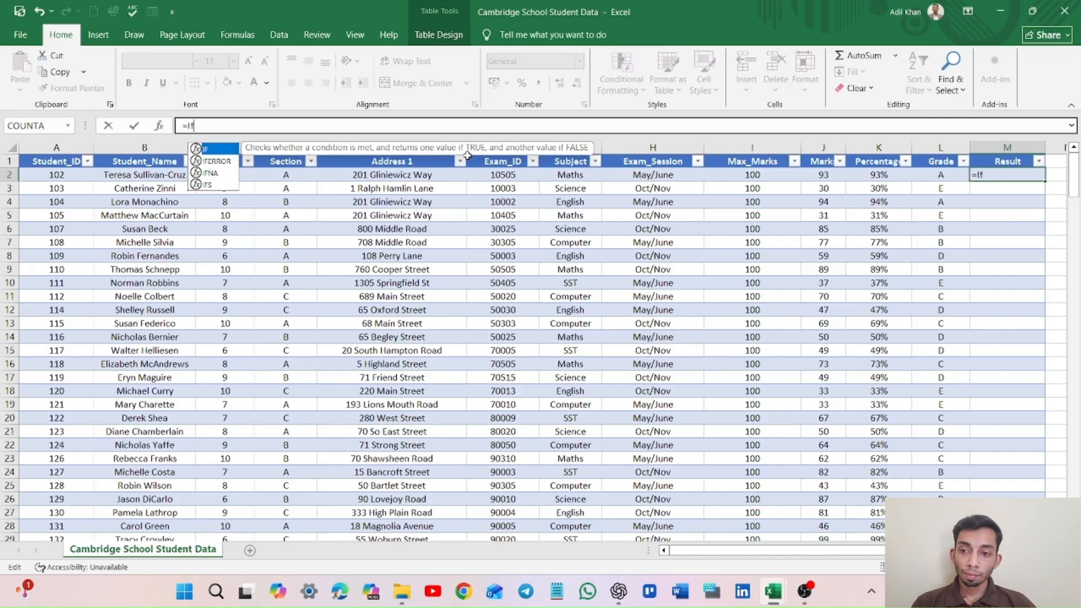
pyautogui.press('Tab')
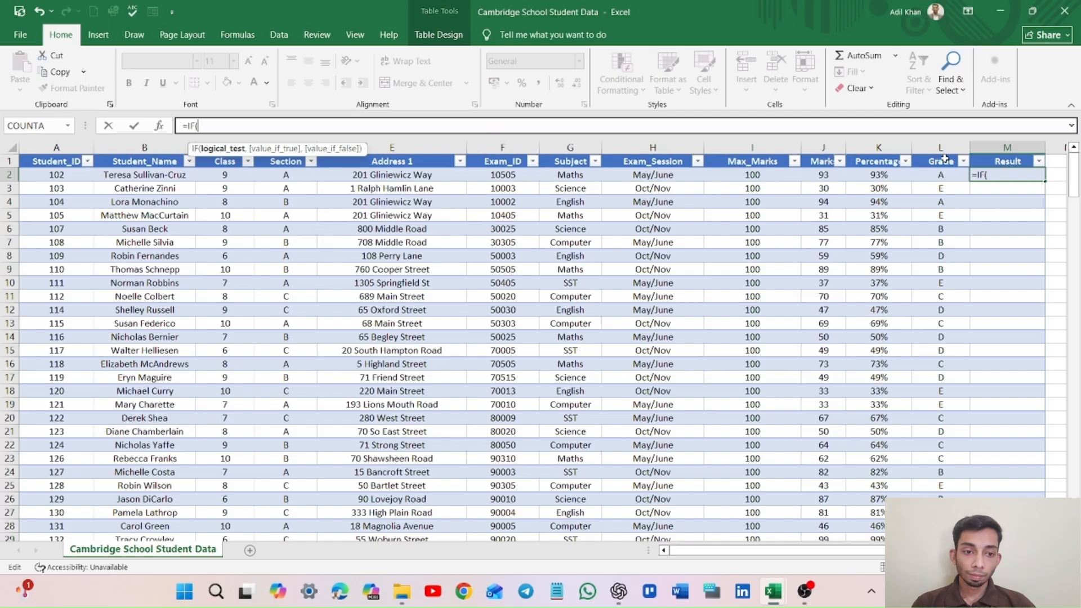
pyautogui.click(950, 177)
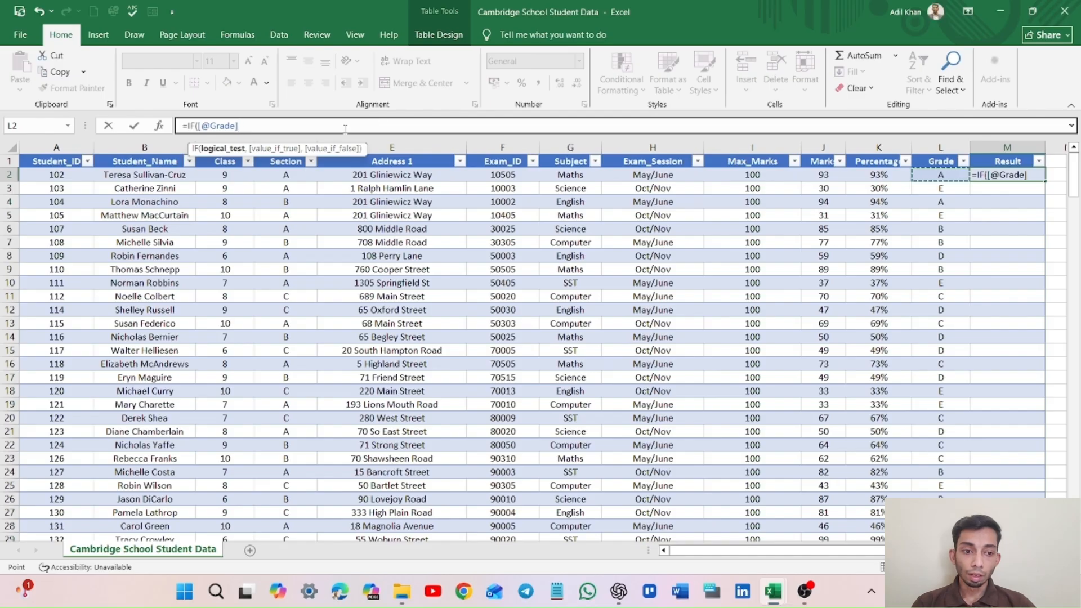
pyautogui.write('=')
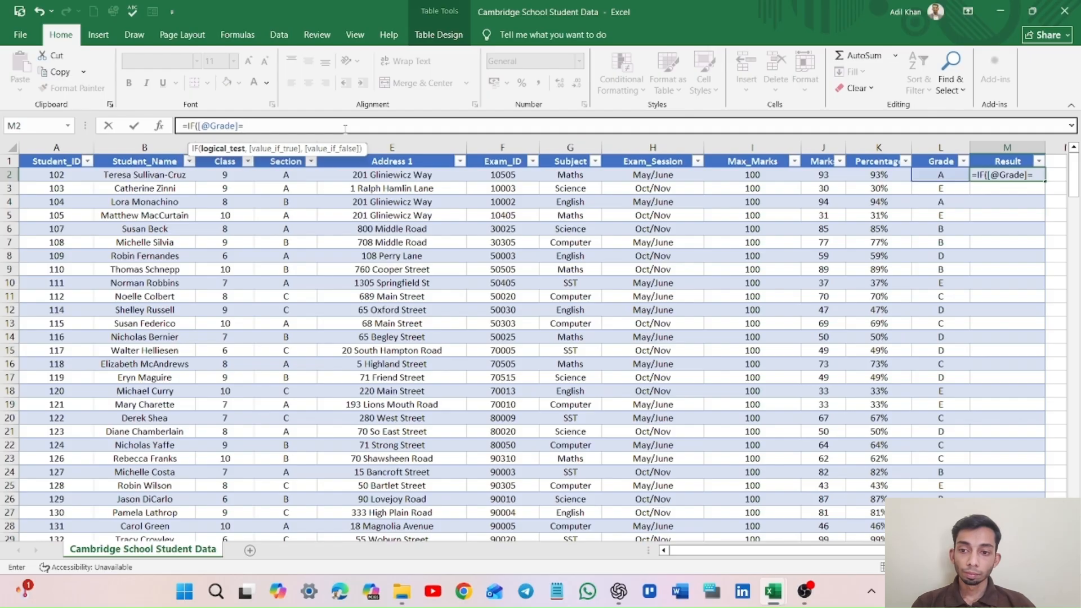
pyautogui.press('BackSpace')
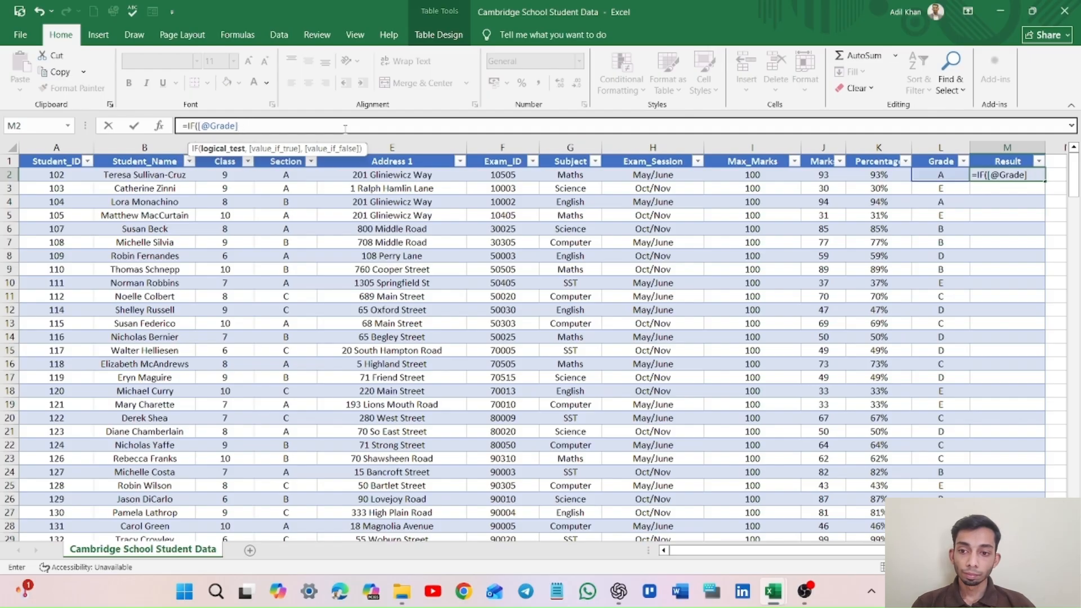
pyautogui.write('=')
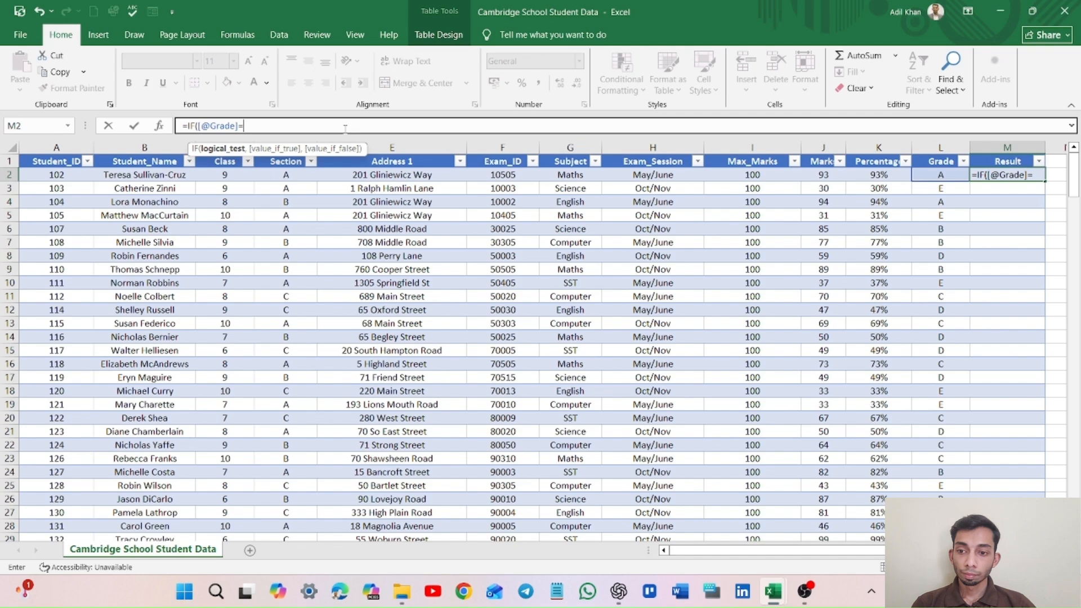
pyautogui.write('E')
pyautogui.press('BackSpace')
pyautogui.write('"E","Fail')
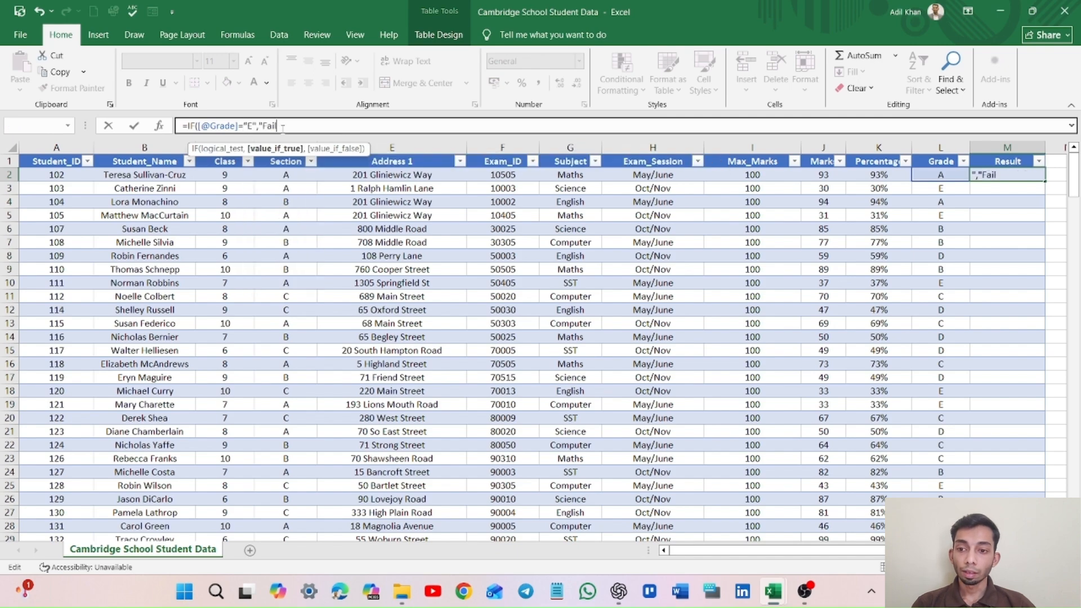
pyautogui.write('"')
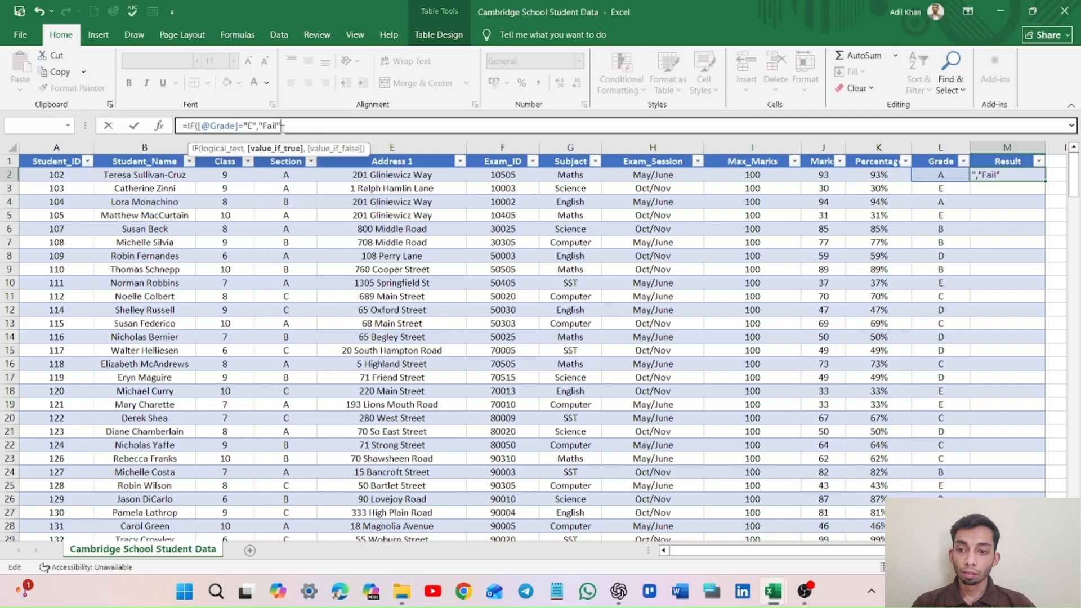
# Complete the Result formula with "Pass" as the value if false and enter it for the column.
pyautogui.write(',')
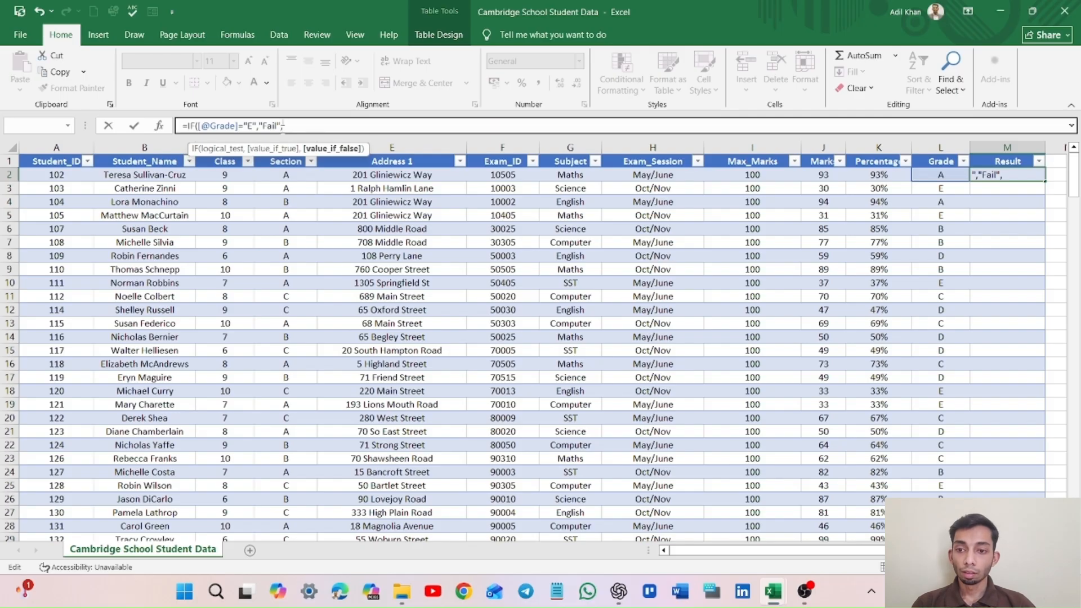
pyautogui.write('"Pass')
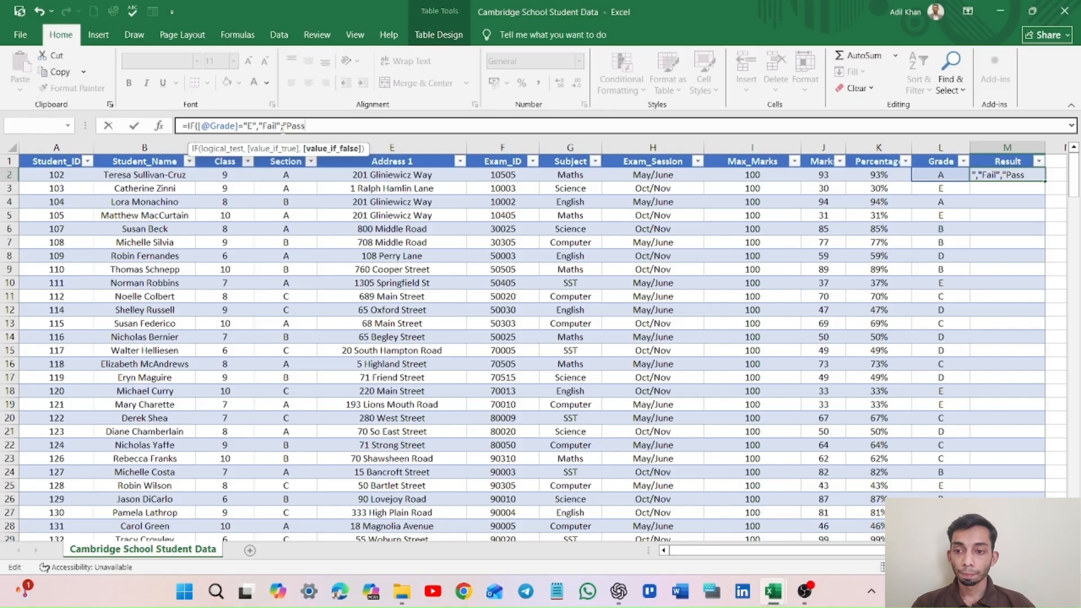
pyautogui.write('"')
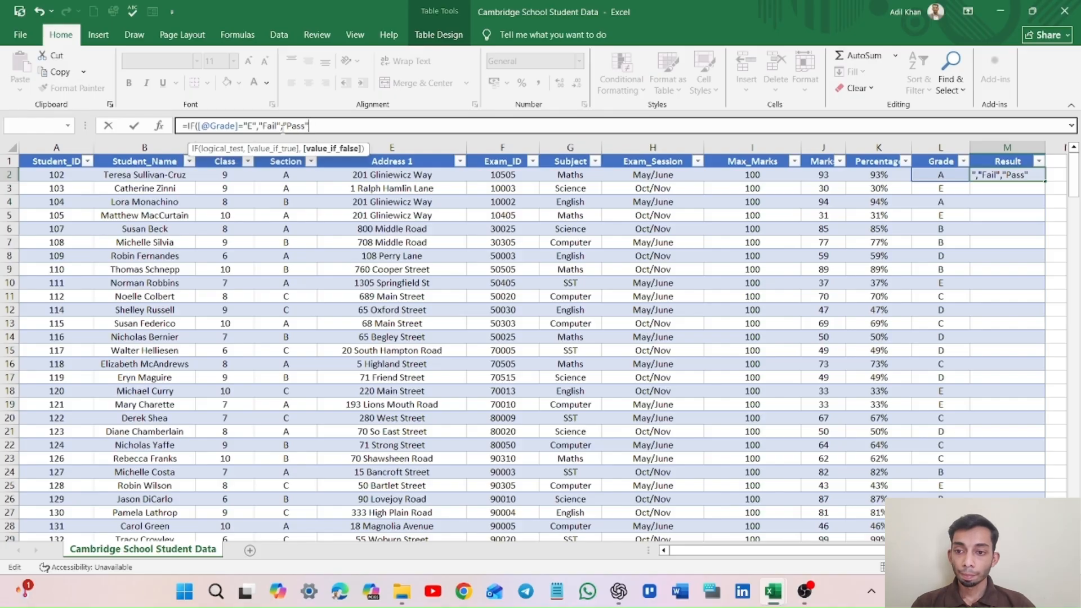
pyautogui.write(')')
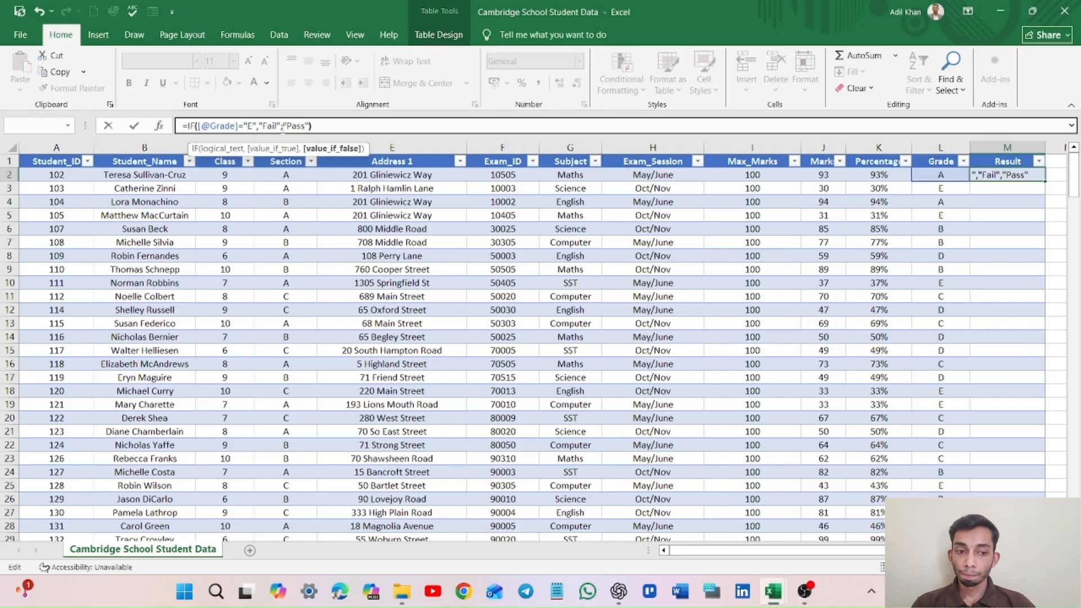
pyautogui.press('Return')
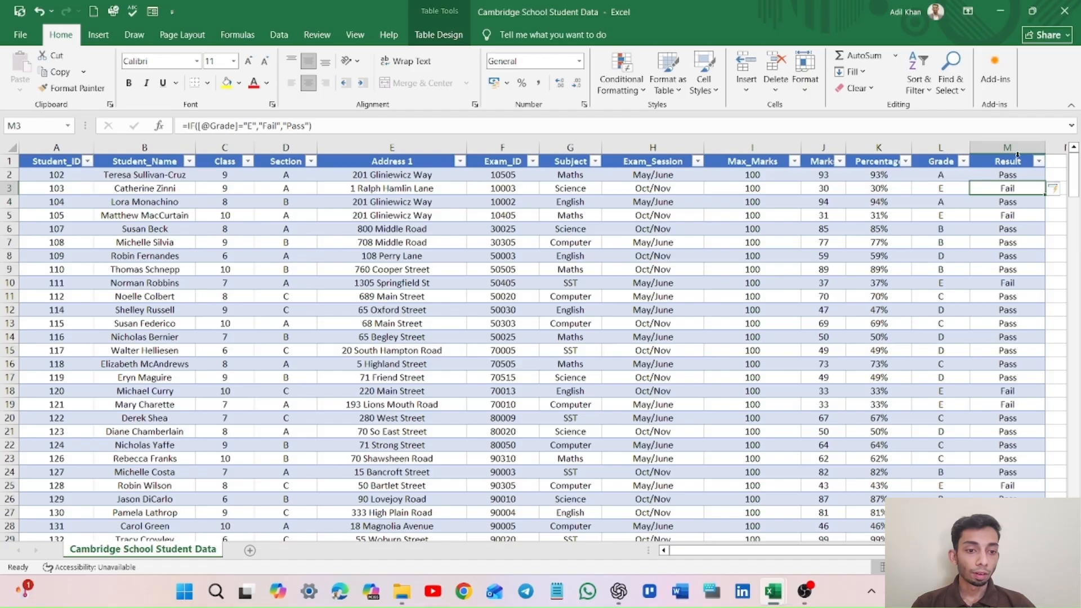
pyautogui.scroll(-4, 1018, 240)
pyautogui.scroll(4, 1018, 240)
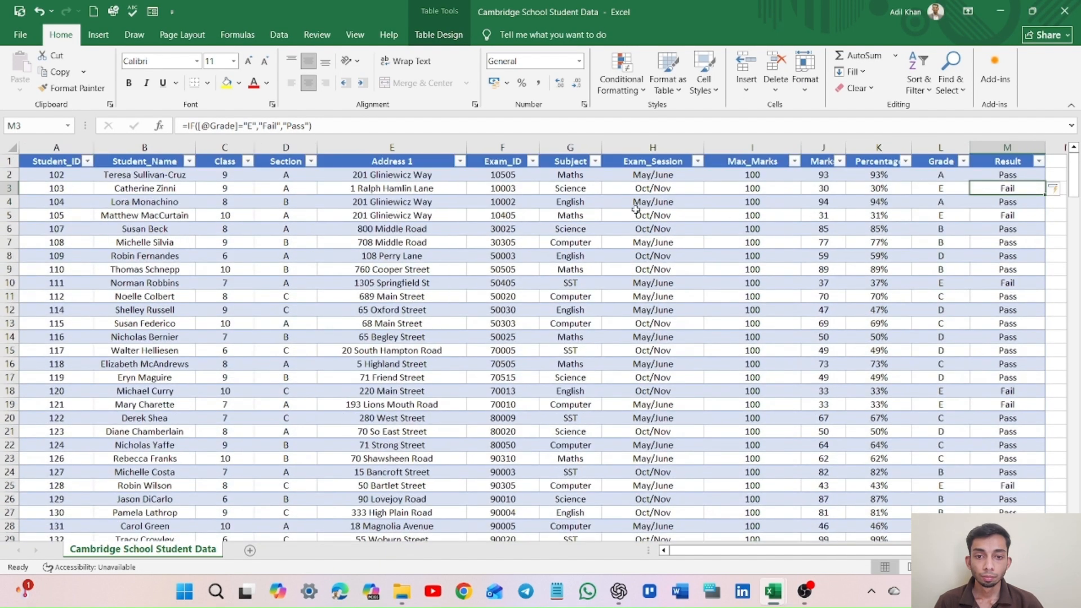
# Highlight the cells in the Result column that contain "Fail" using Light Red Fill with Dark Red Text.
pyautogui.hotkey('ctrl', 'z')
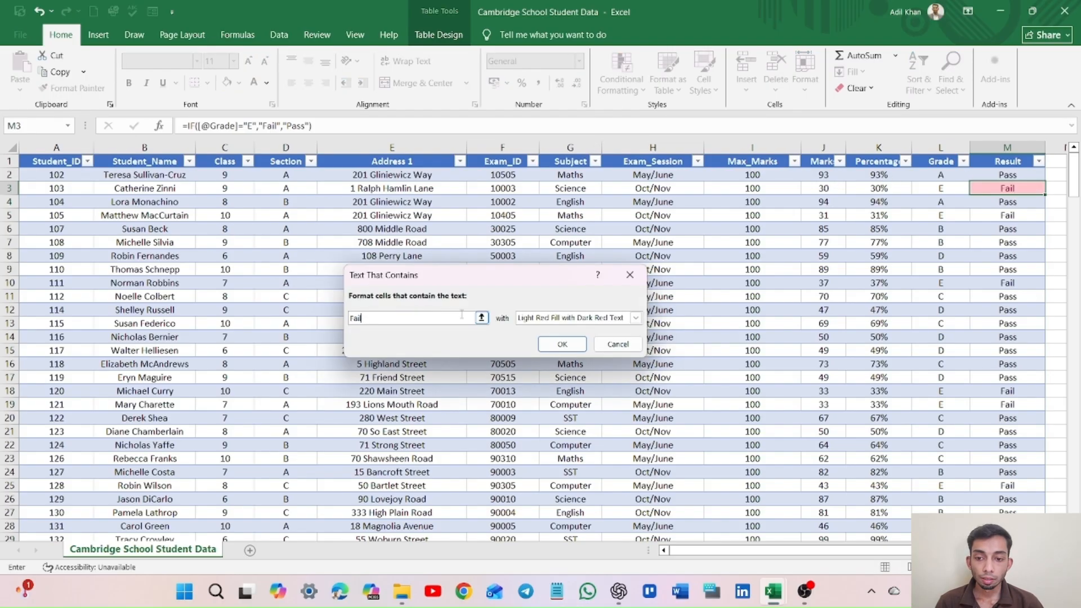
pyautogui.click(618, 344)
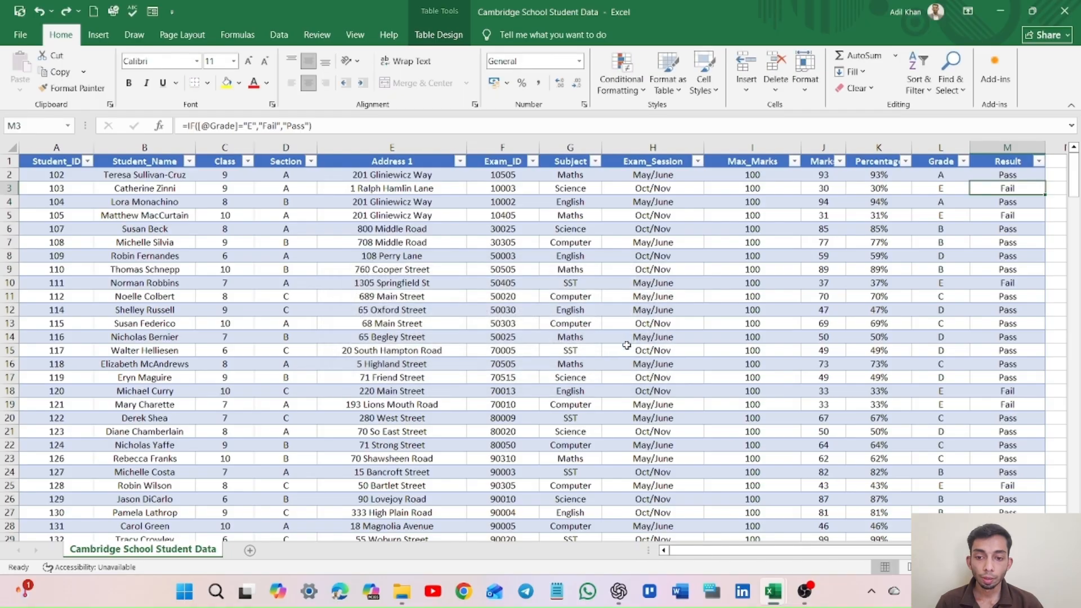
pyautogui.click(1007, 148)
pyautogui.click(621, 73)
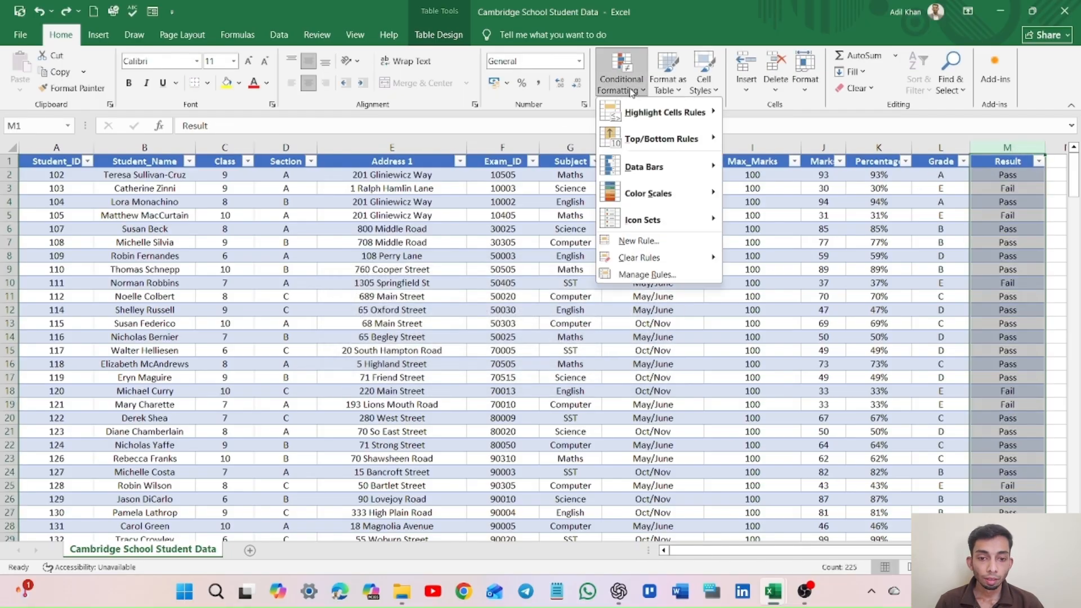
pyautogui.moveTo(666, 109)
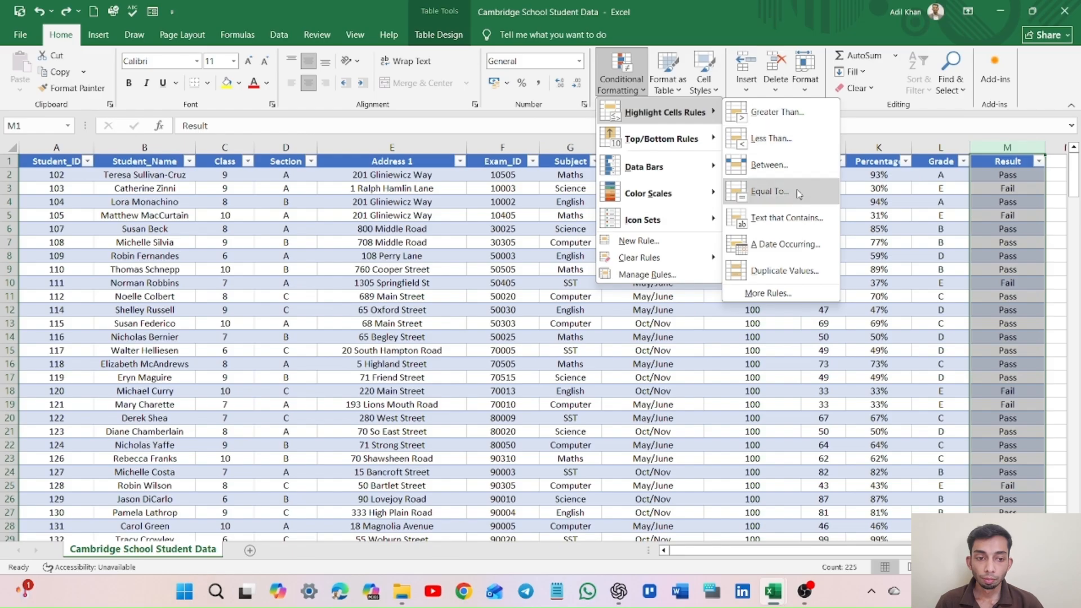
pyautogui.click(786, 217)
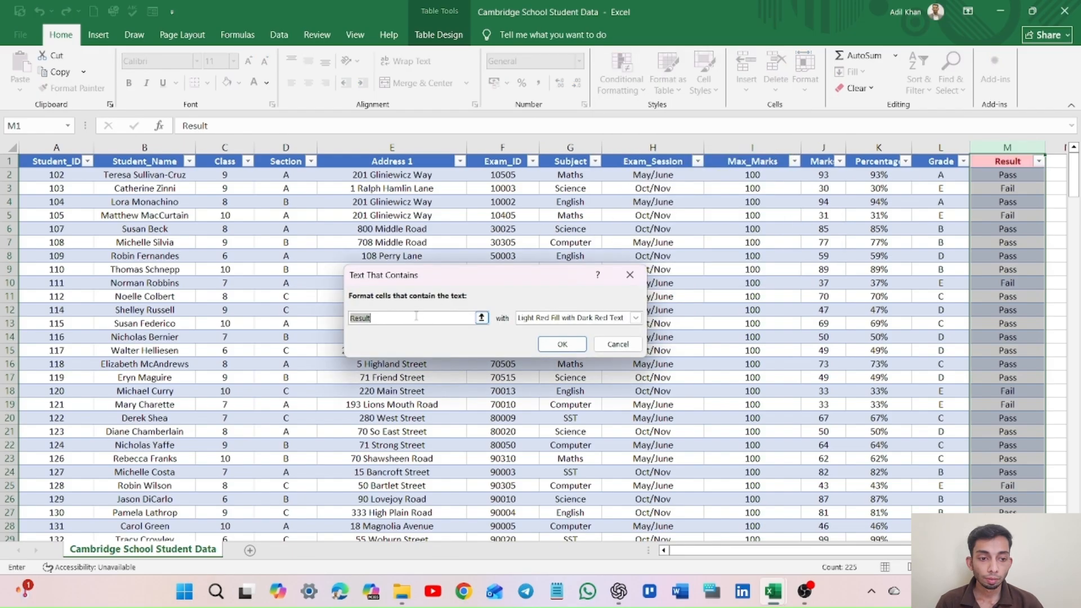
pyautogui.press('BackSpace')
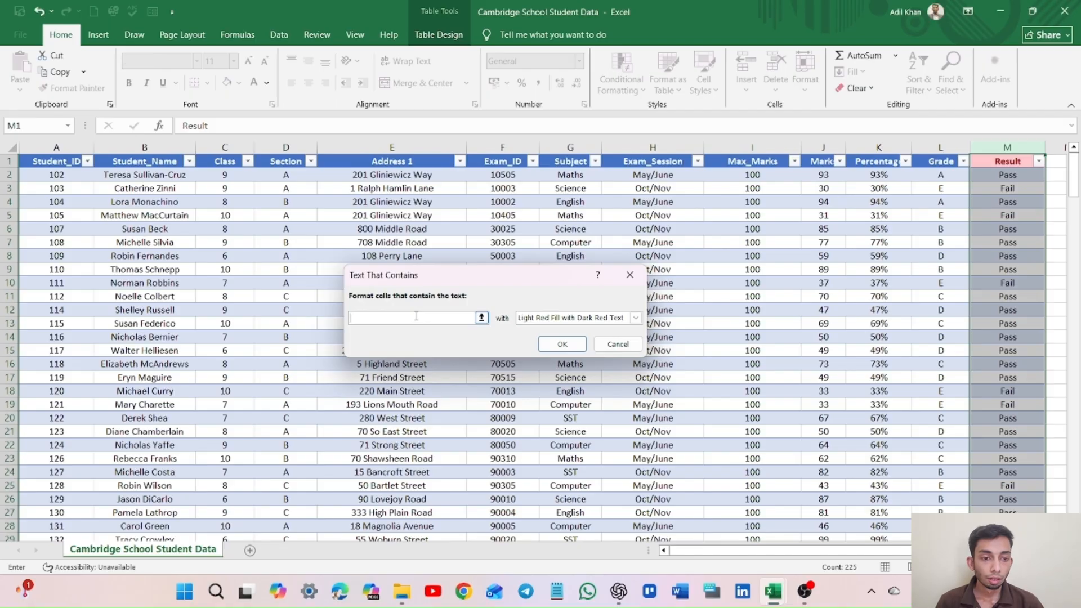
pyautogui.write('Fail')
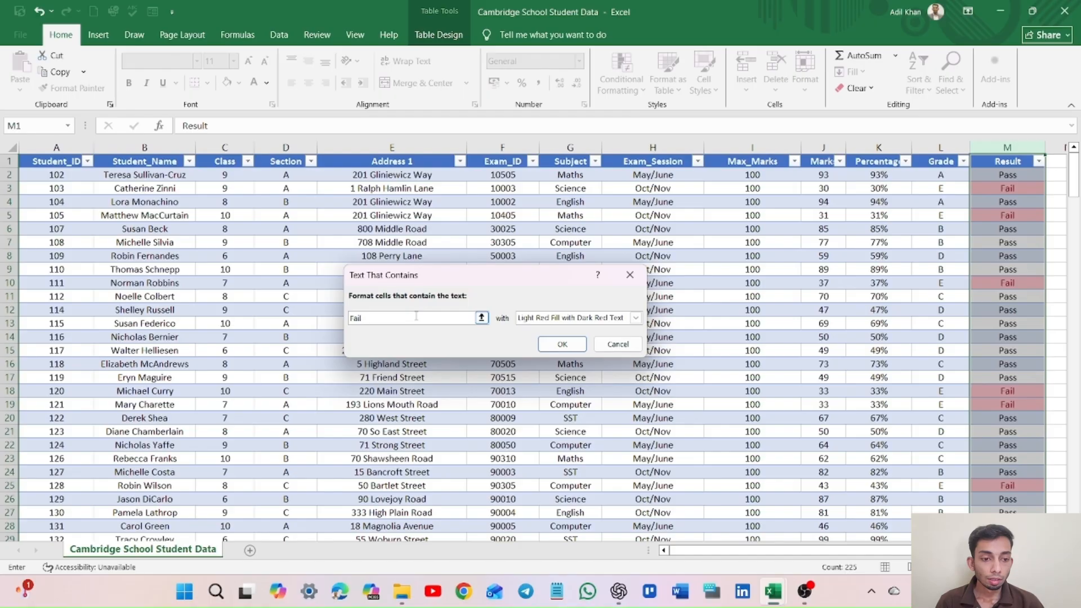
pyautogui.click(562, 344)
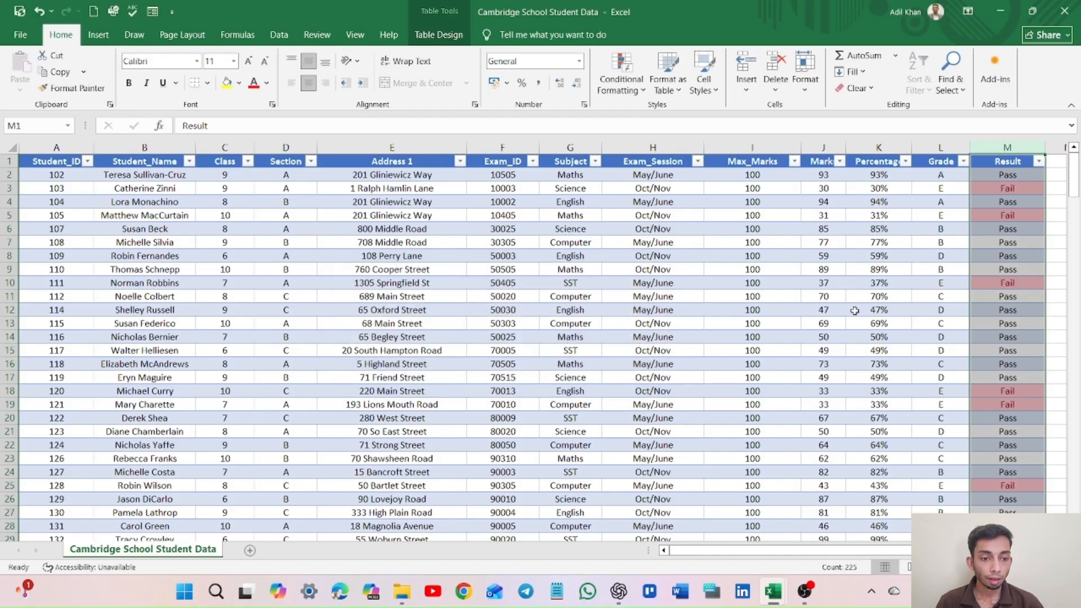
# Examine the conditional formatting down the whole Result column, from the first row to the end of the table.
pyautogui.click(881, 311)
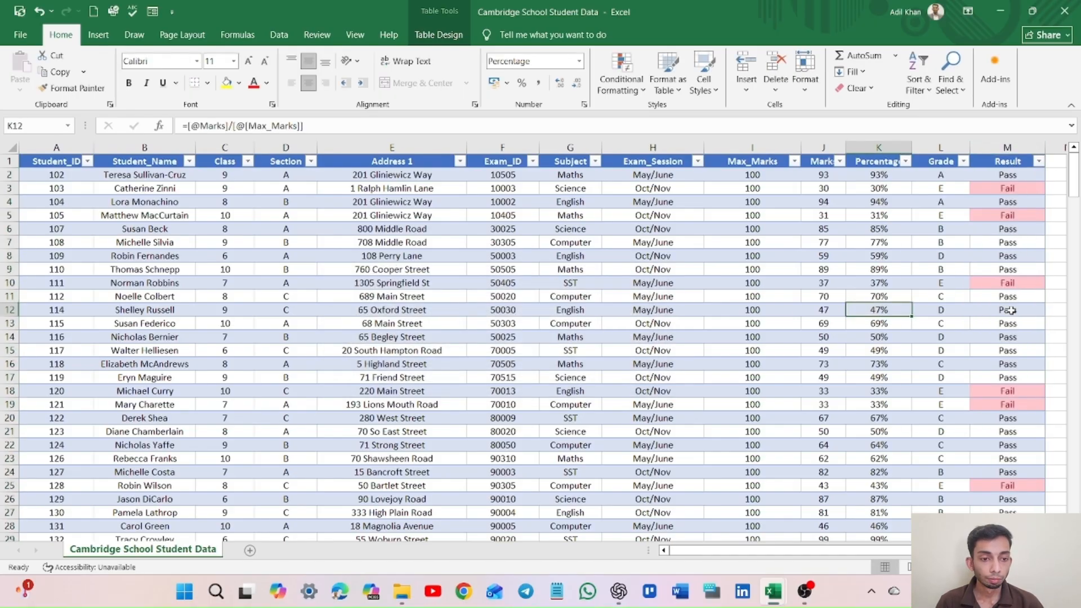
pyautogui.scroll(-20, 1011, 311)
pyautogui.scroll(-8, 1011, 311)
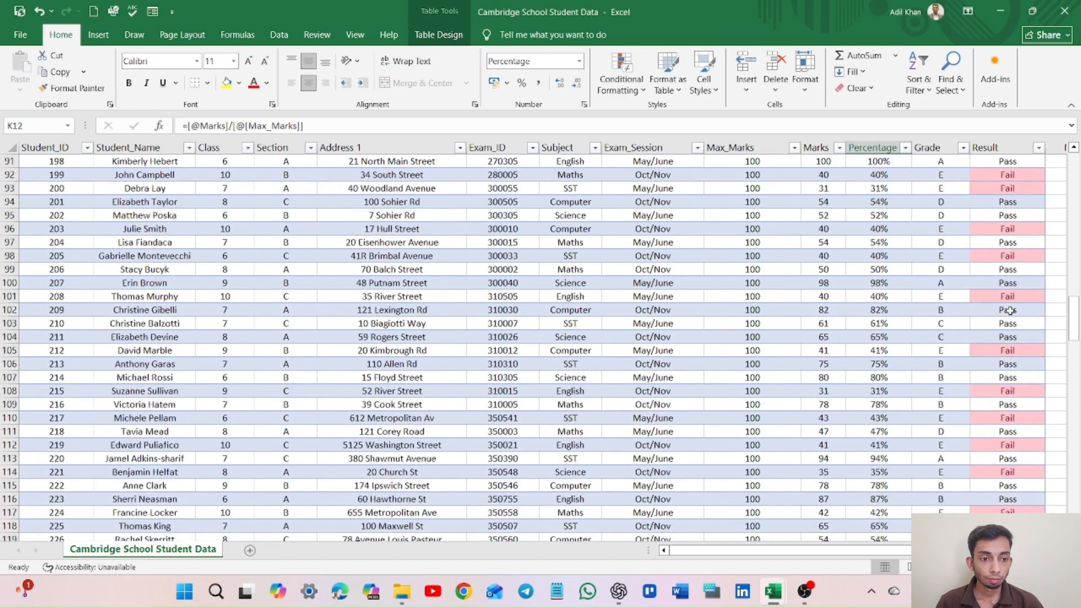
pyautogui.scroll(-13, 1010, 310)
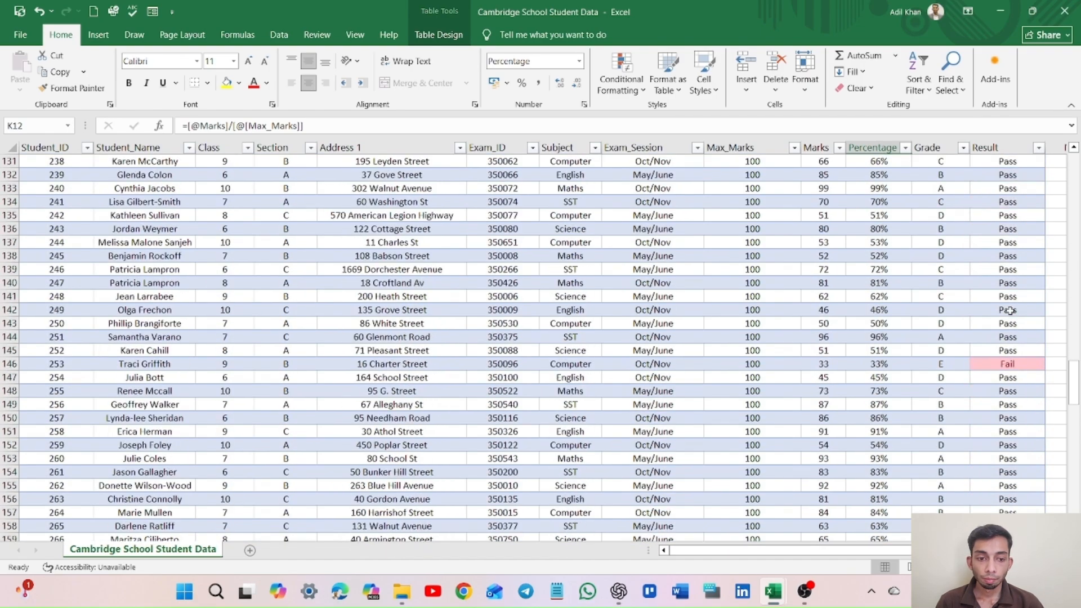
pyautogui.scroll(-20, 1011, 310)
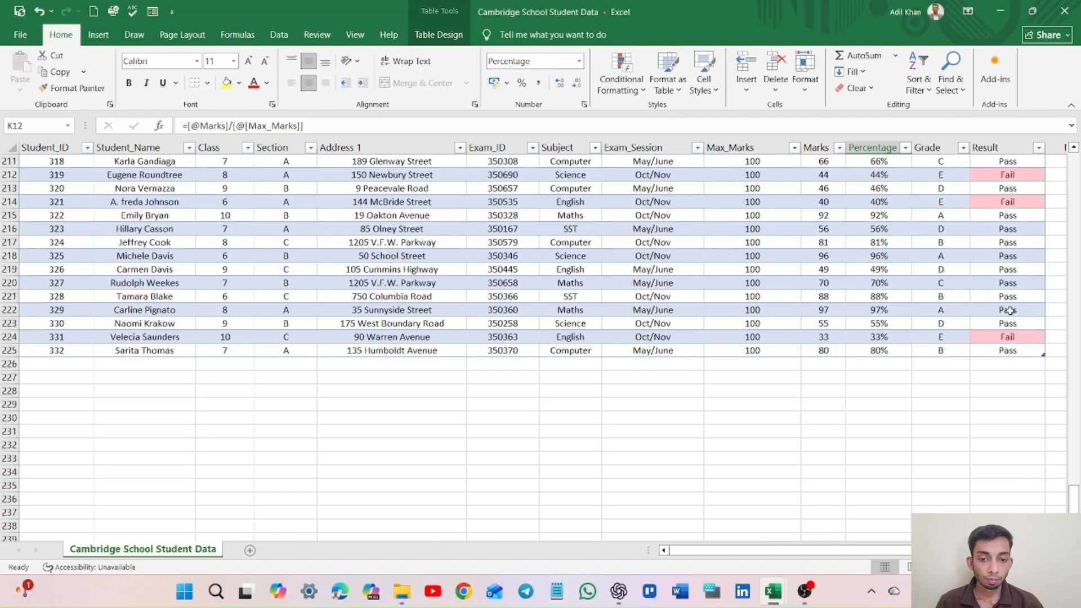
pyautogui.scroll(-6, 1011, 310)
pyautogui.scroll(20, 1011, 310)
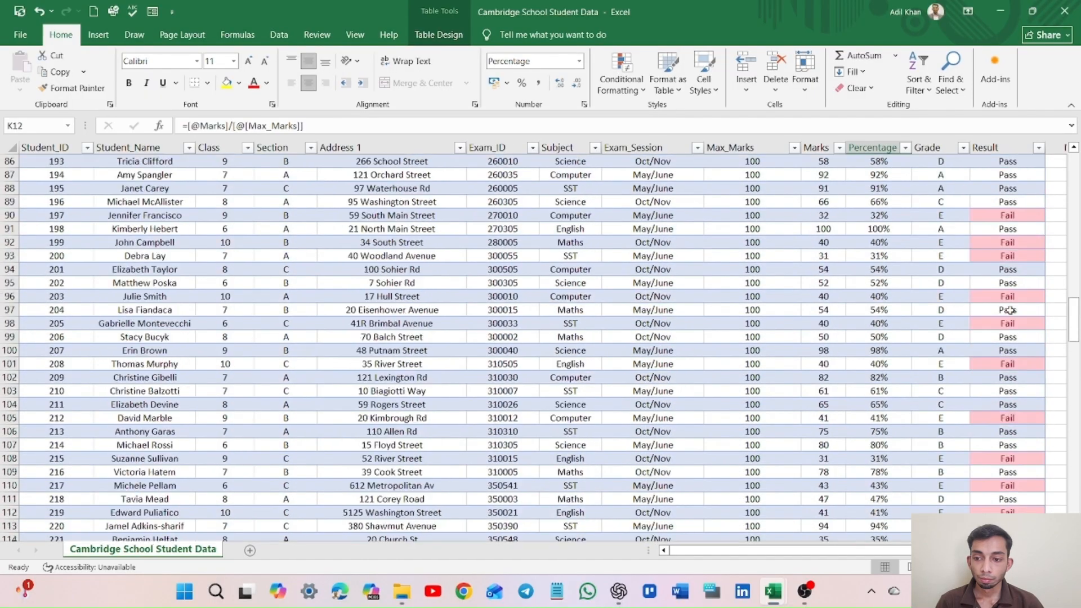
pyautogui.scroll(20, 1010, 310)
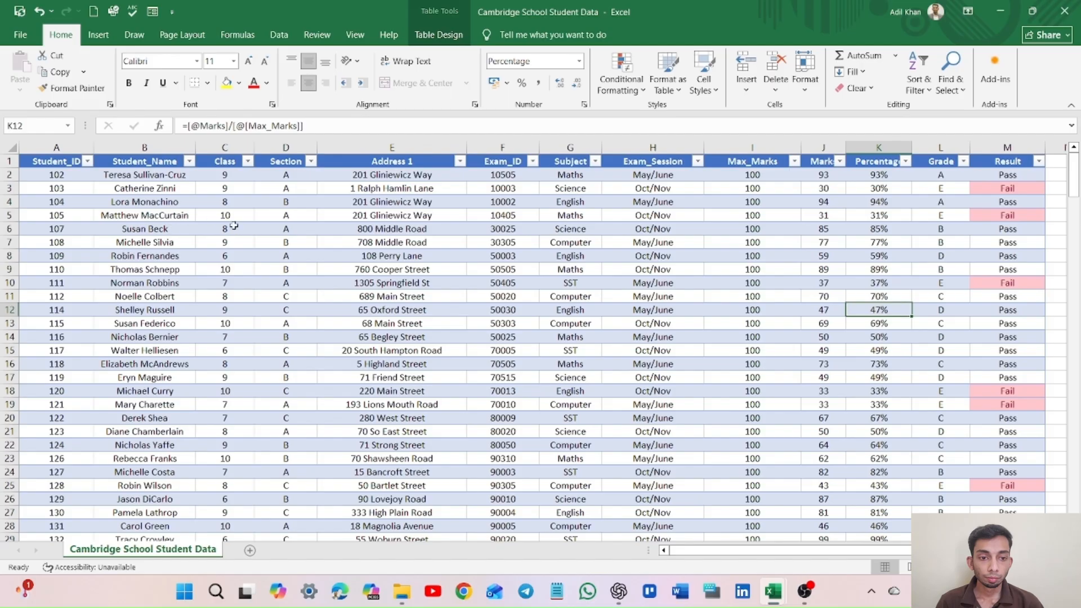
pyautogui.click(1002, 284)
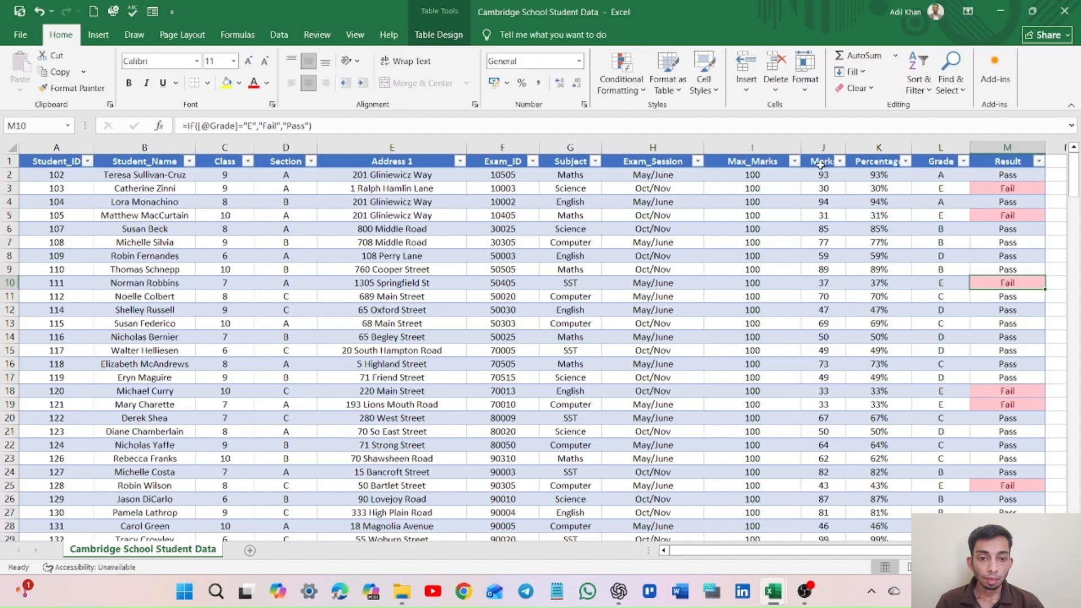
# Apply the green-yellow-red color scale to the Percentage column and check the shading down the rows.
pyautogui.click(878, 147)
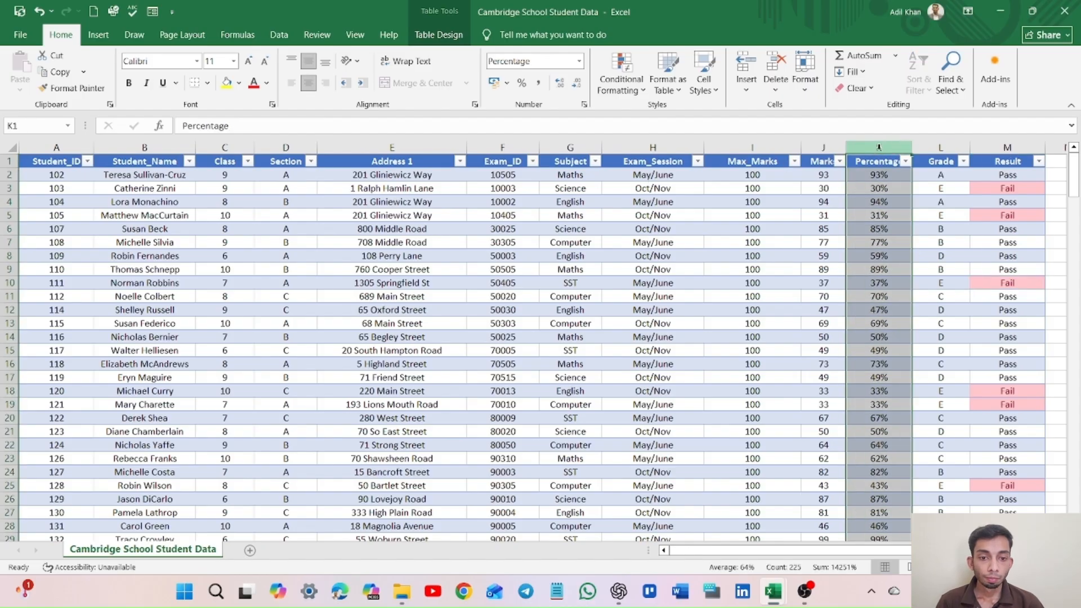
pyautogui.click(640, 89)
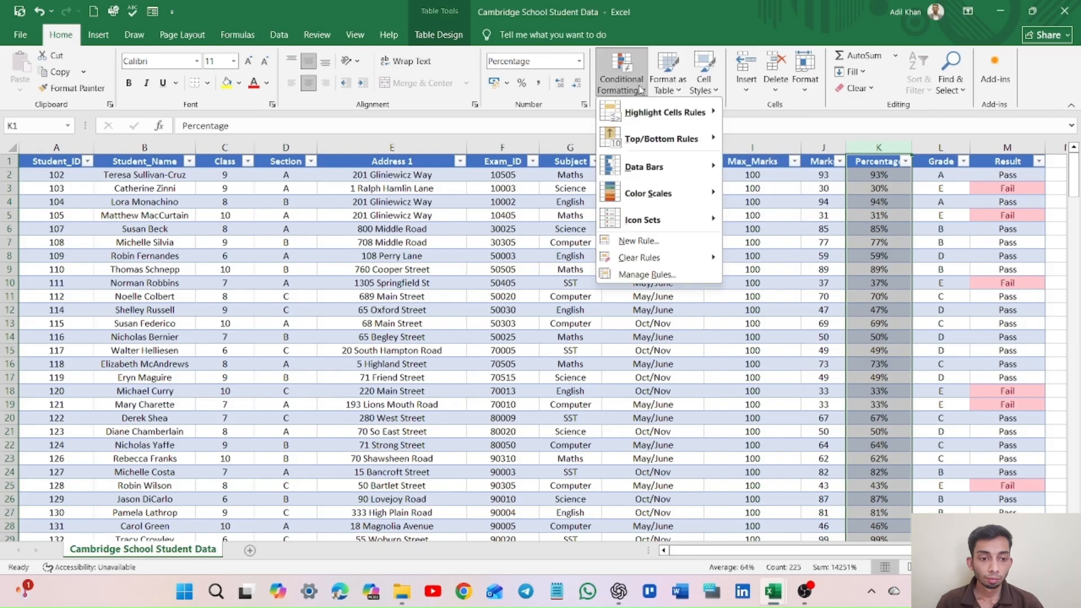
pyautogui.moveTo(687, 196)
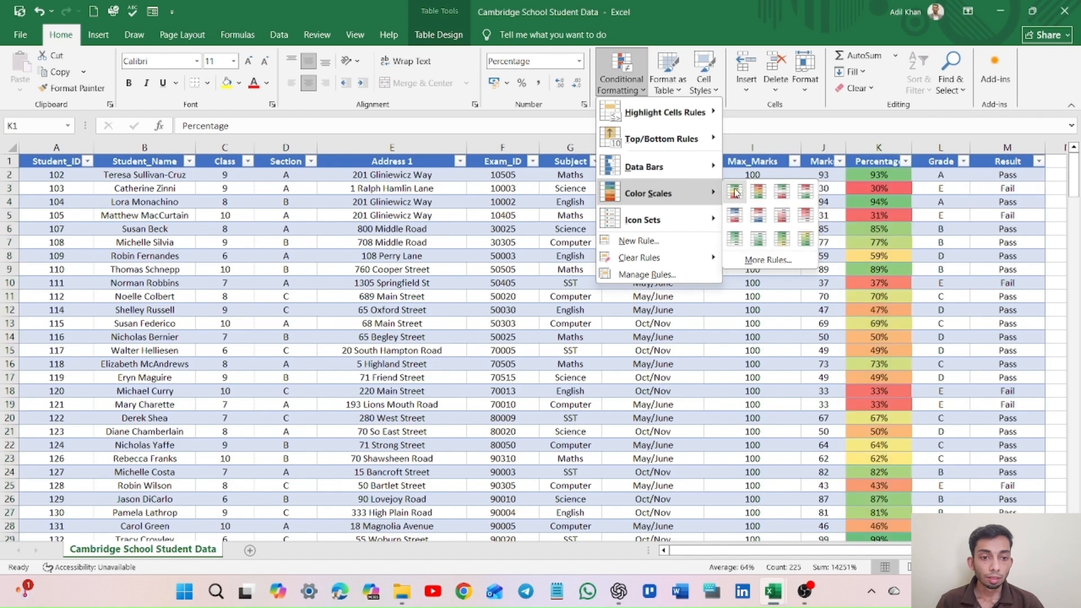
pyautogui.click(735, 192)
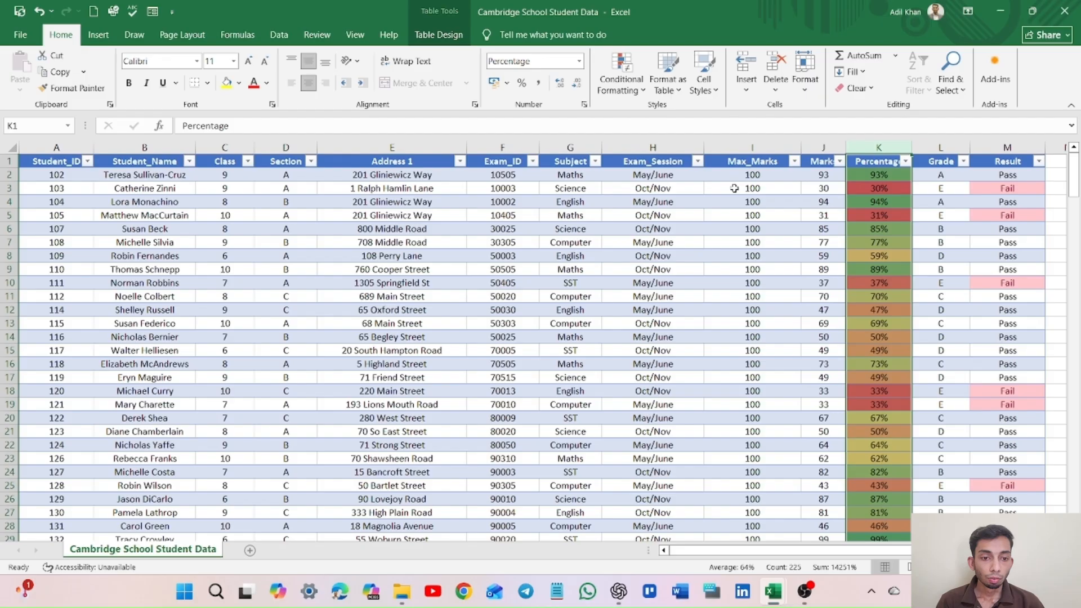
pyautogui.click(876, 121)
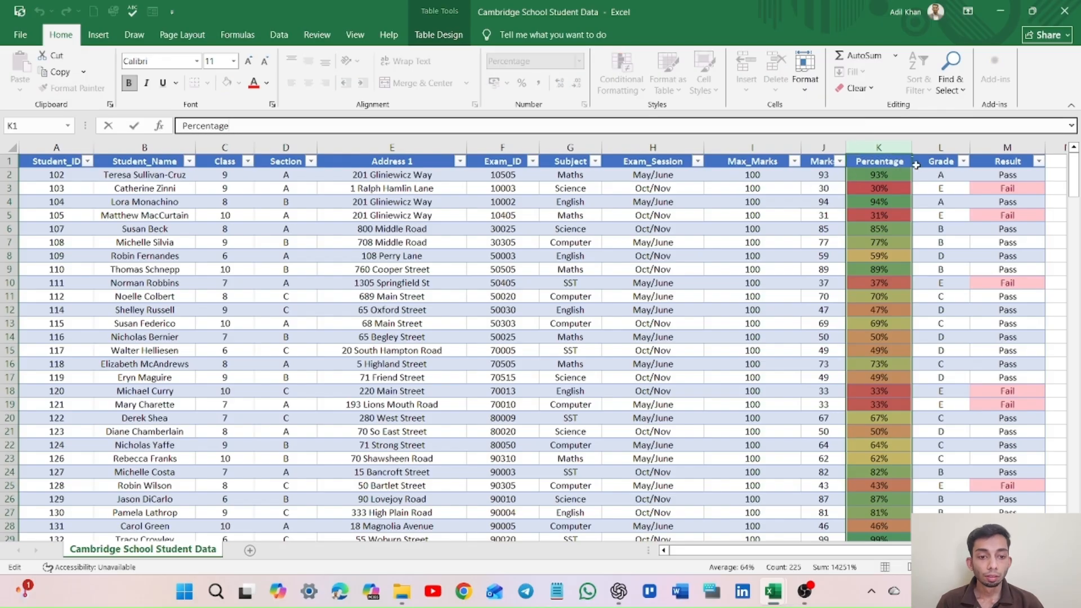
pyautogui.click(925, 147)
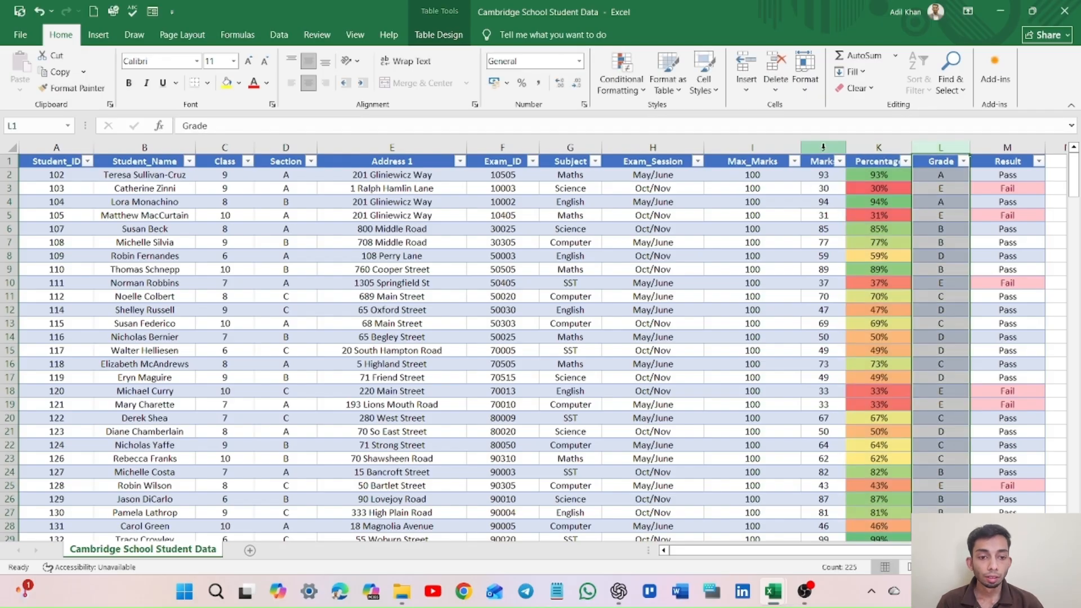
pyautogui.click(878, 175)
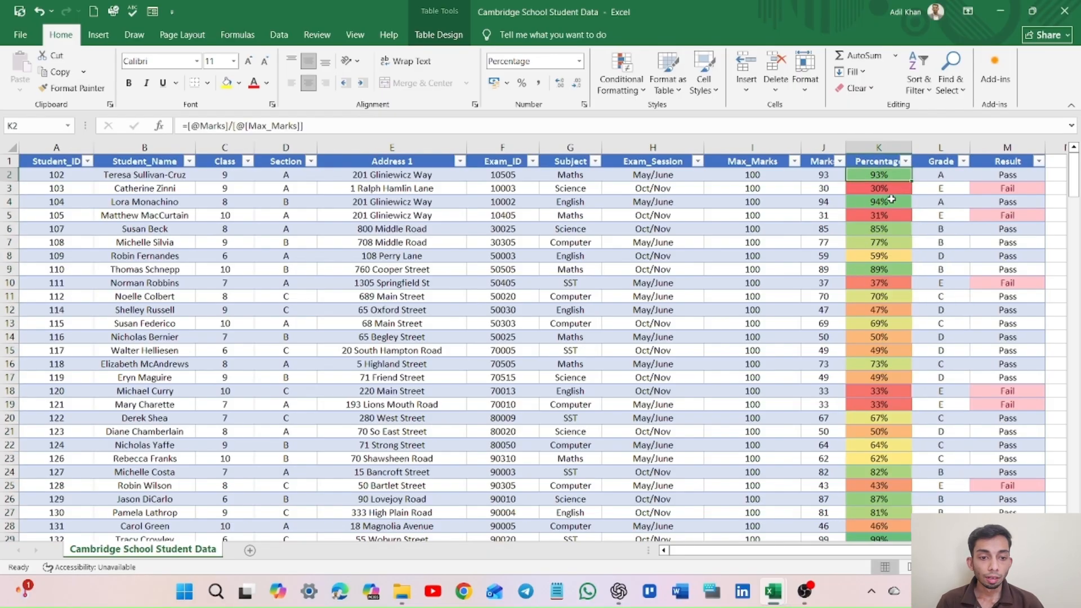
pyautogui.scroll(-20, 884, 247)
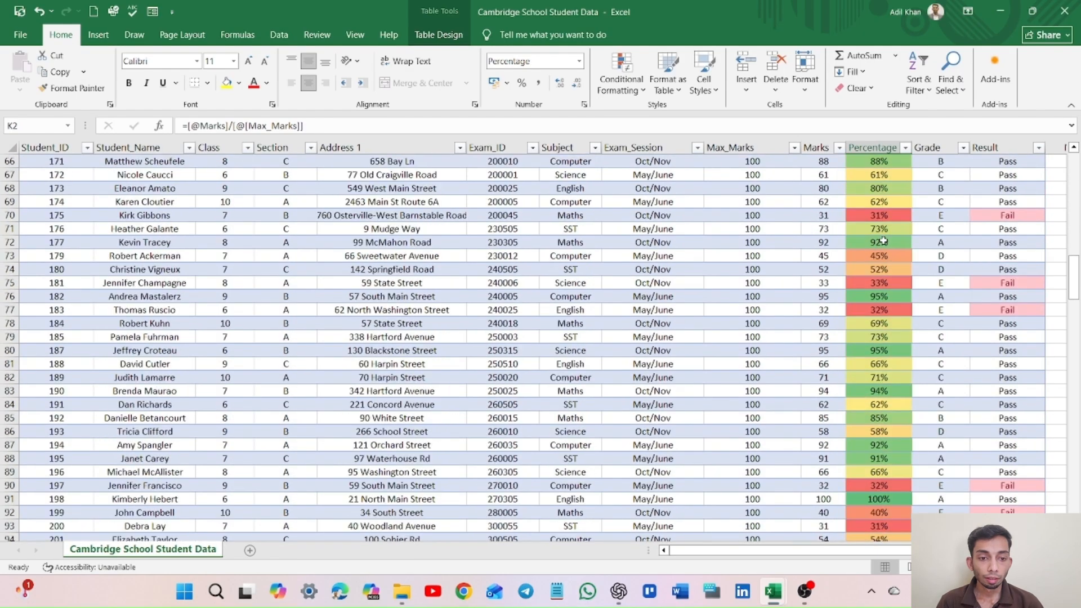
pyautogui.scroll(-15, 884, 241)
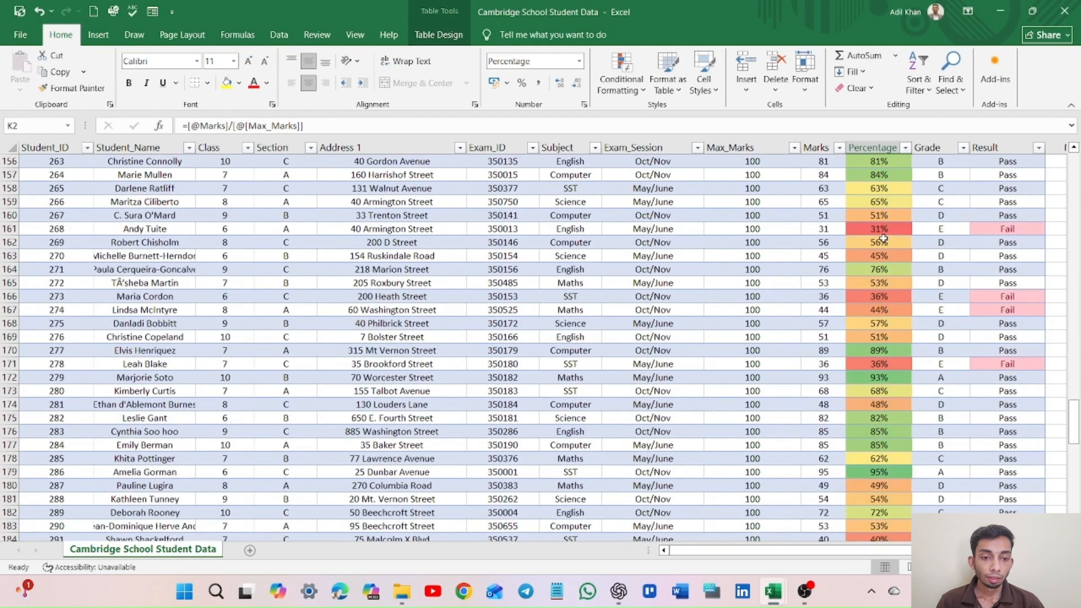
pyautogui.scroll(20, 884, 238)
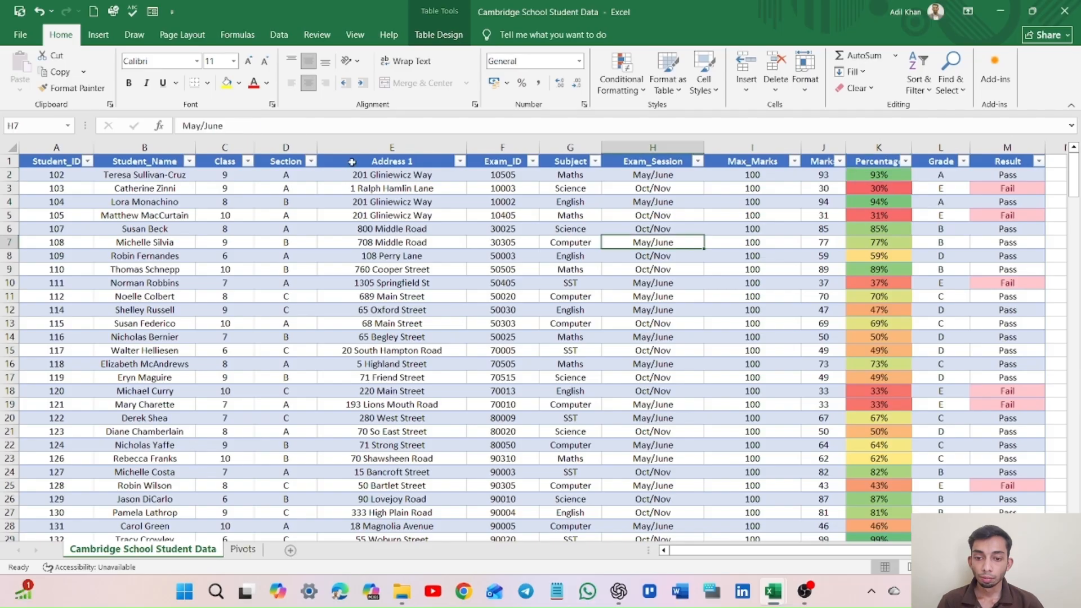
# Insert a PivotTable based on Table2 and place it on a new worksheet.
pyautogui.click(103, 36)
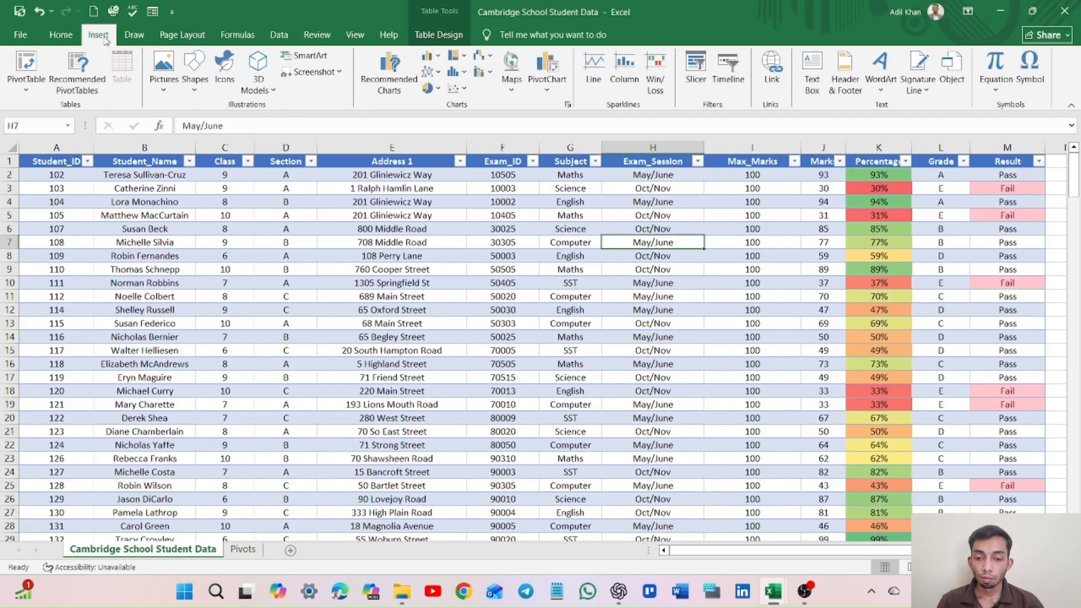
pyautogui.click(26, 62)
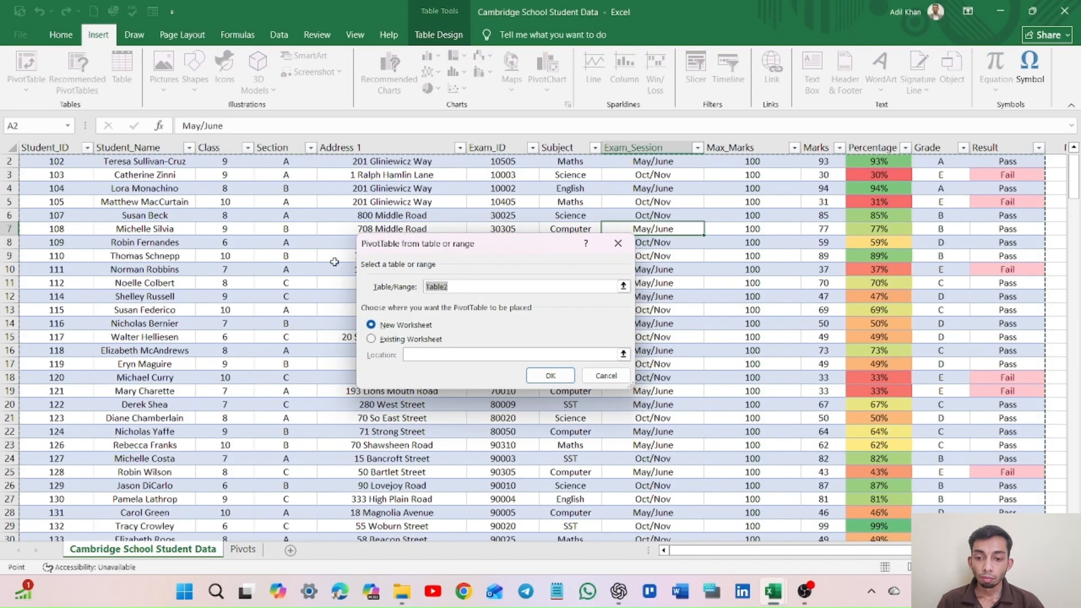
pyautogui.click(473, 287)
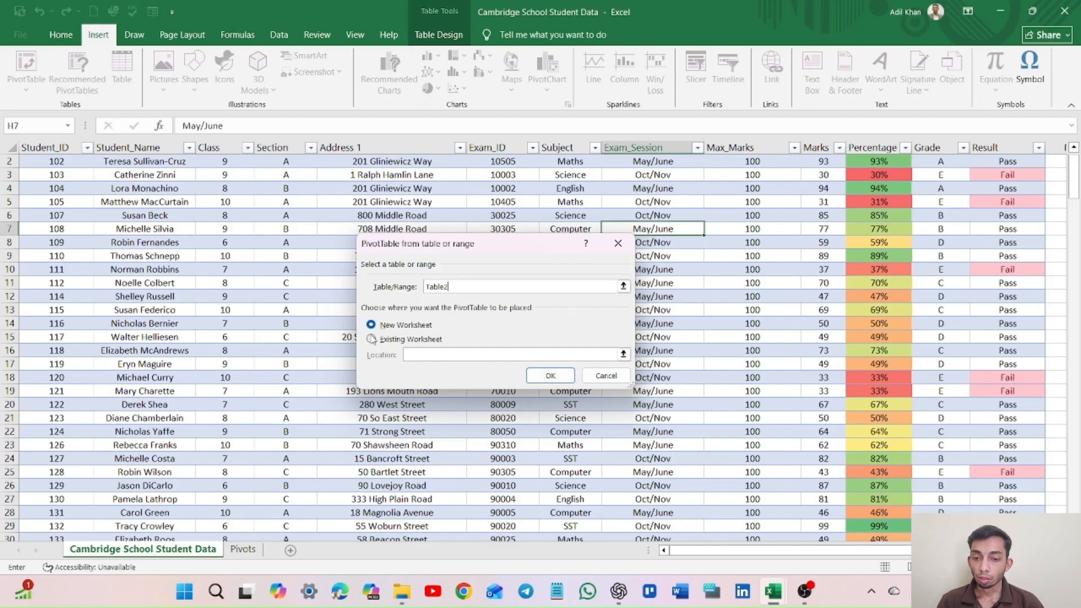
pyautogui.click(371, 325)
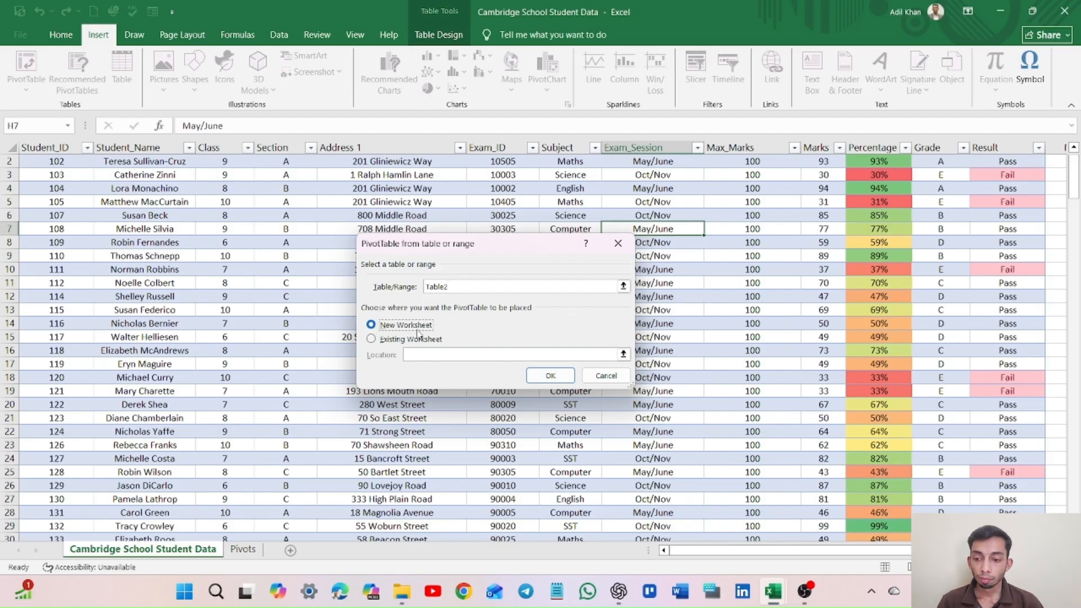
pyautogui.click(550, 376)
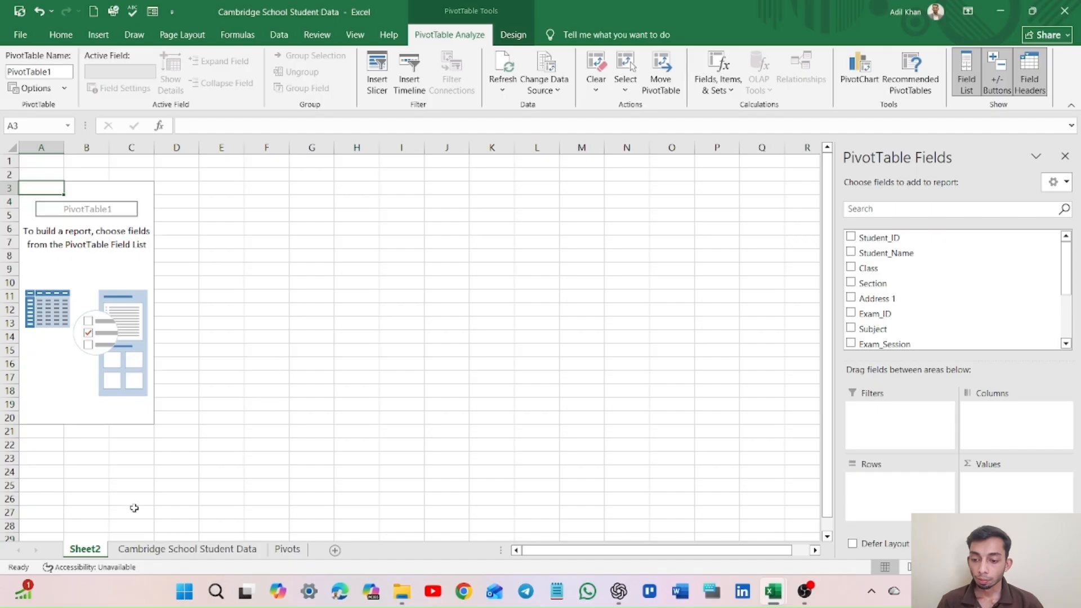
# Rename the new PivotTable worksheet Sheet2 as "Pivots Sheet".
pyautogui.rightClick(90, 551)
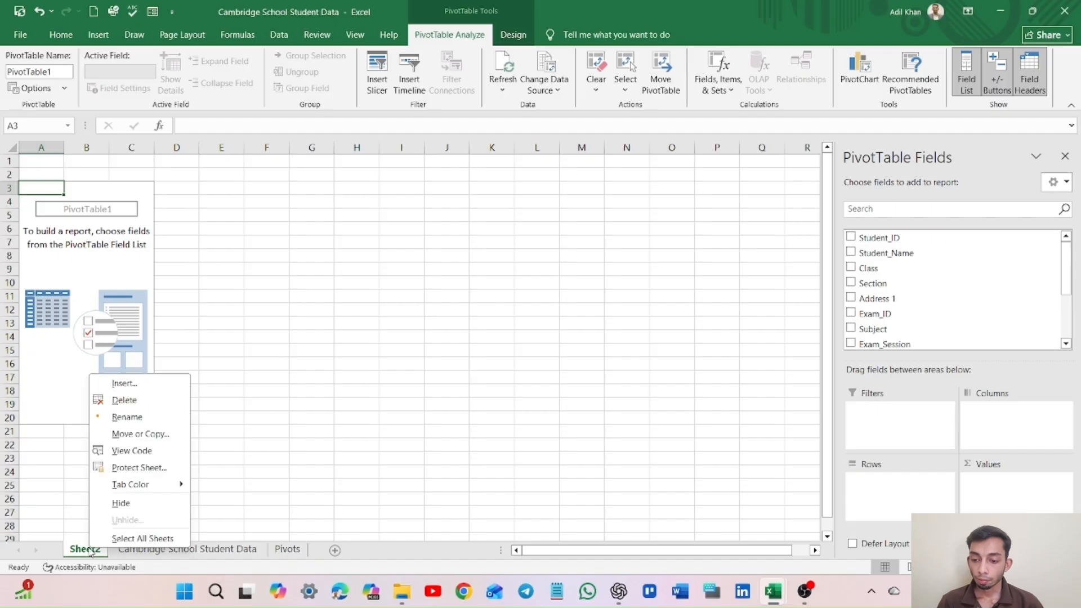
pyautogui.click(127, 416)
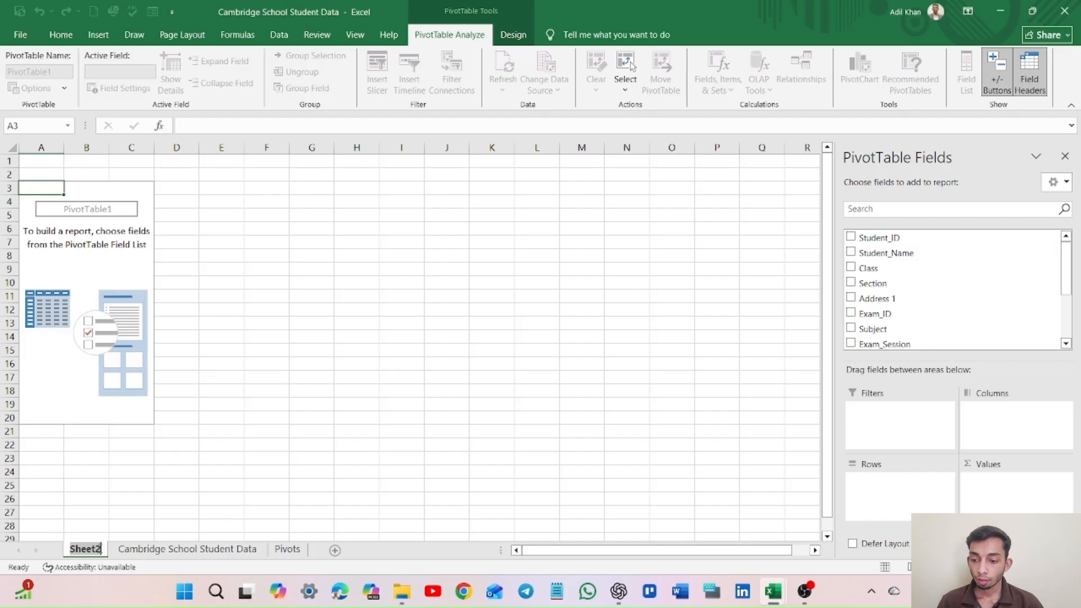
pyautogui.write('P')
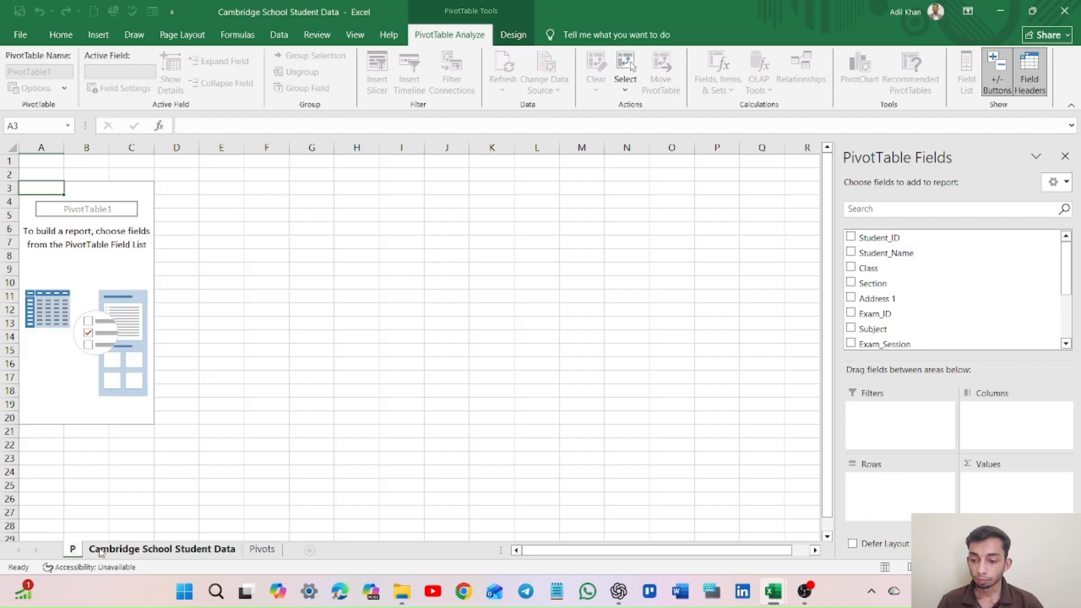
pyautogui.write('E')
pyautogui.press('BackSpace')
pyautogui.press('BackSpace')
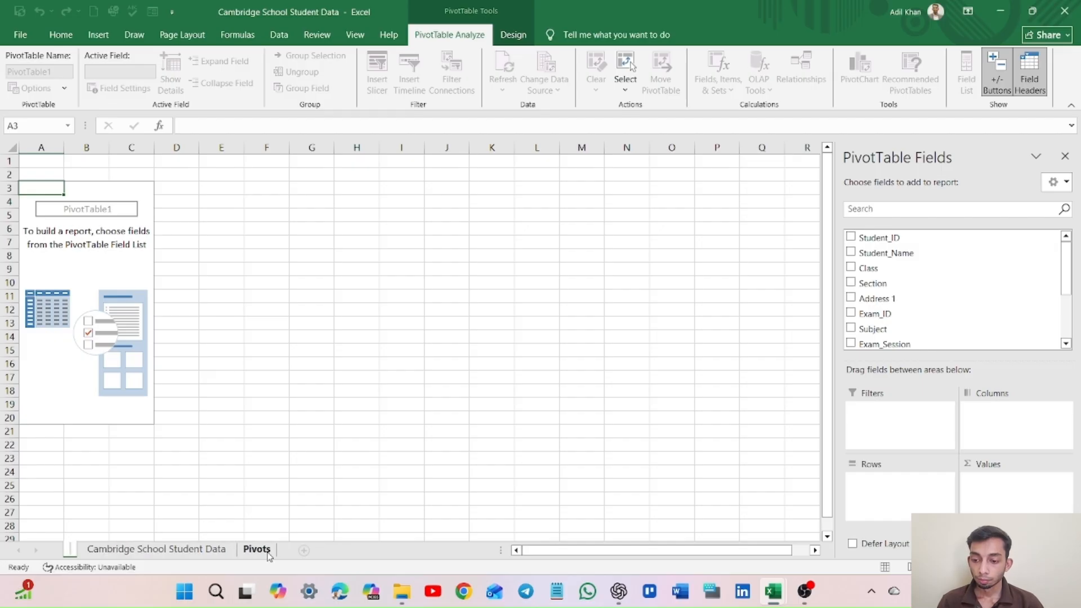
pyautogui.write('Pivots')
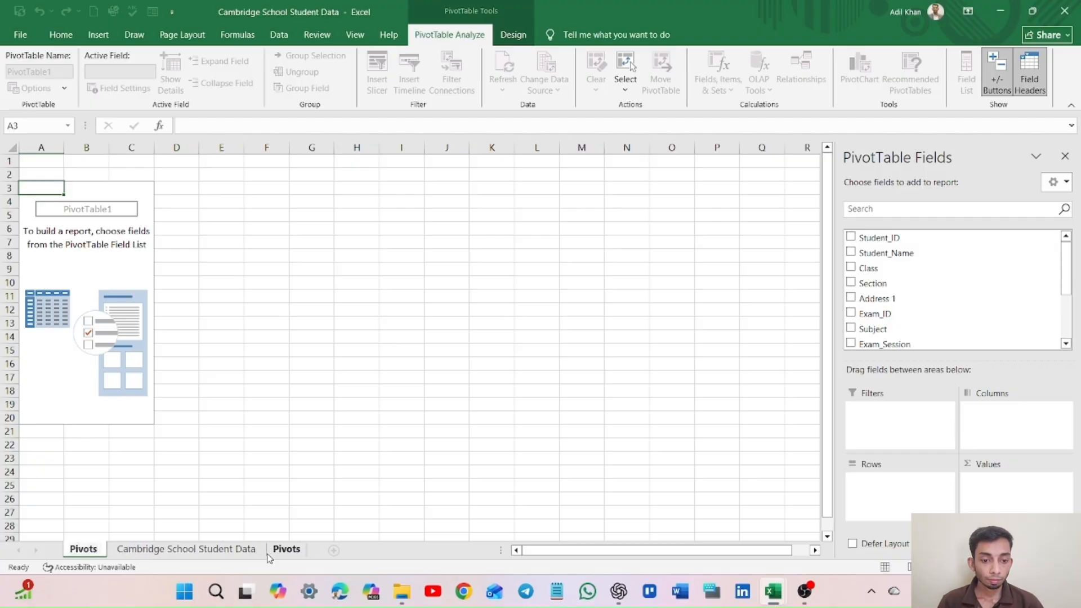
pyautogui.write(' Sheet')
pyautogui.press('Return')
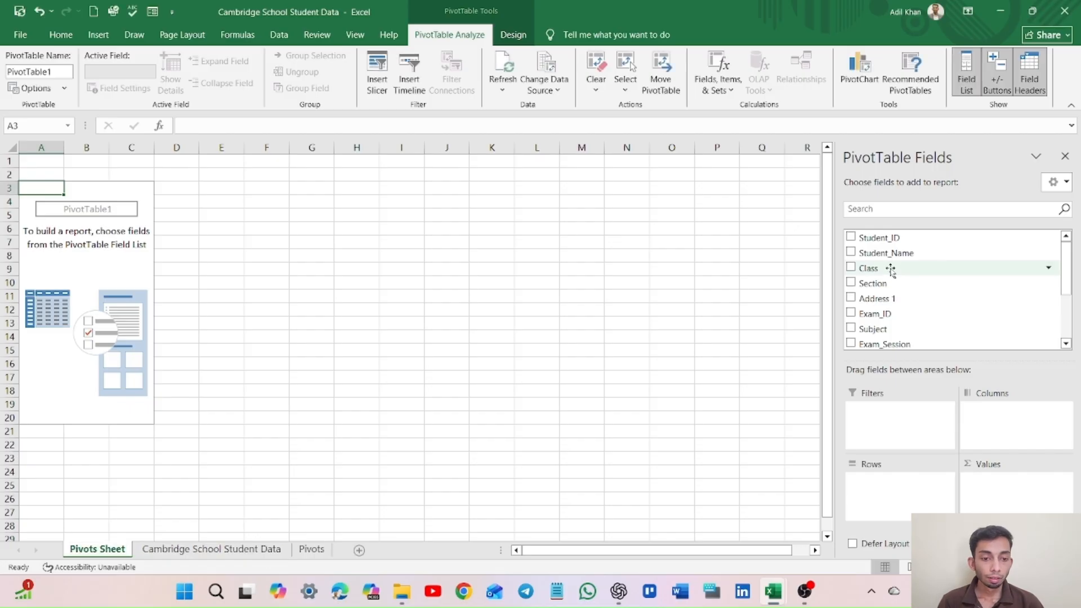
# Build the first PivotTable with Class as rows and Percentage as values, summarized by Average.
pyautogui.moveTo(891, 270); pyautogui.dragTo(892, 491)
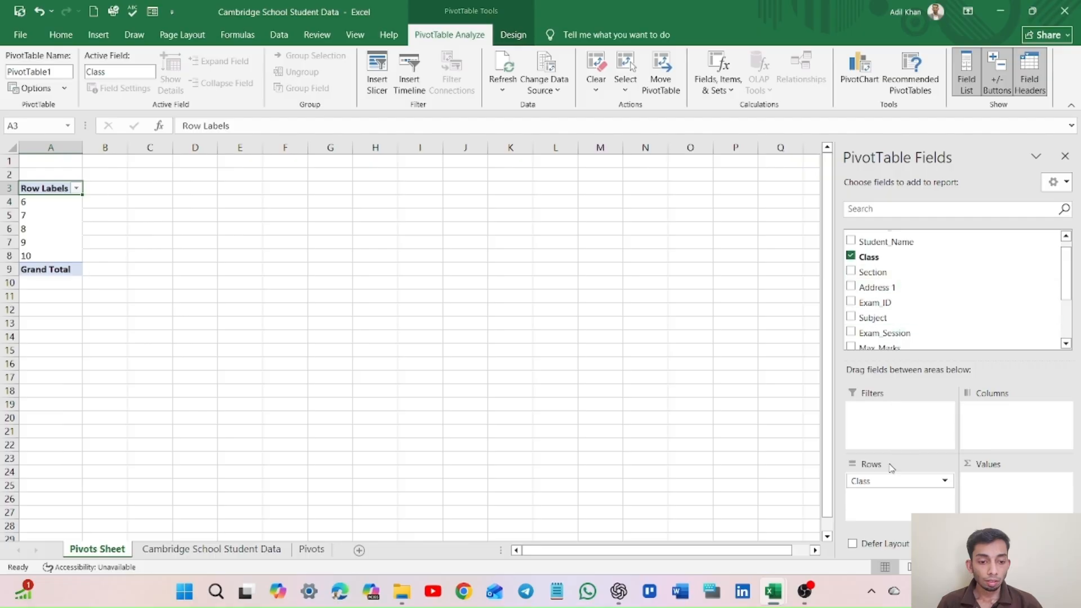
pyautogui.scroll(-2, 923, 295)
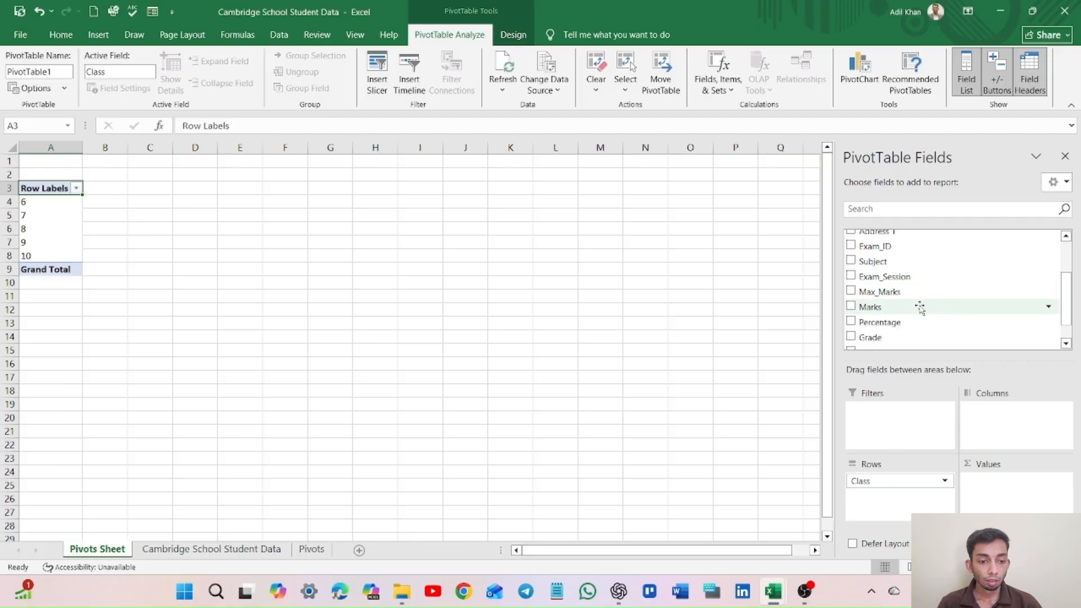
pyautogui.moveTo(915, 326); pyautogui.dragTo(996, 494)
pyautogui.click(1062, 480)
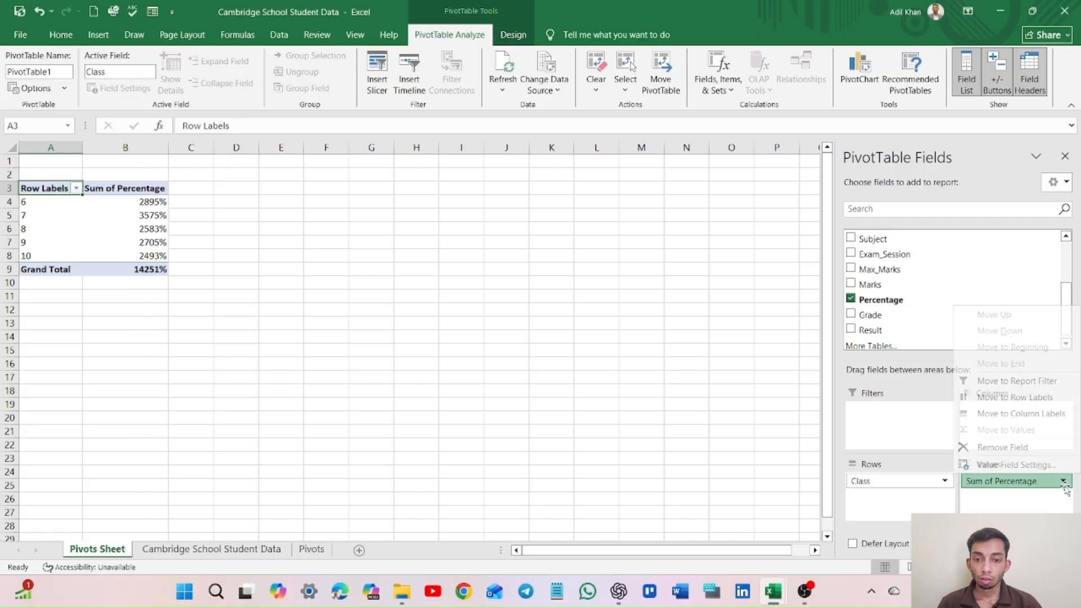
pyautogui.click(1013, 464)
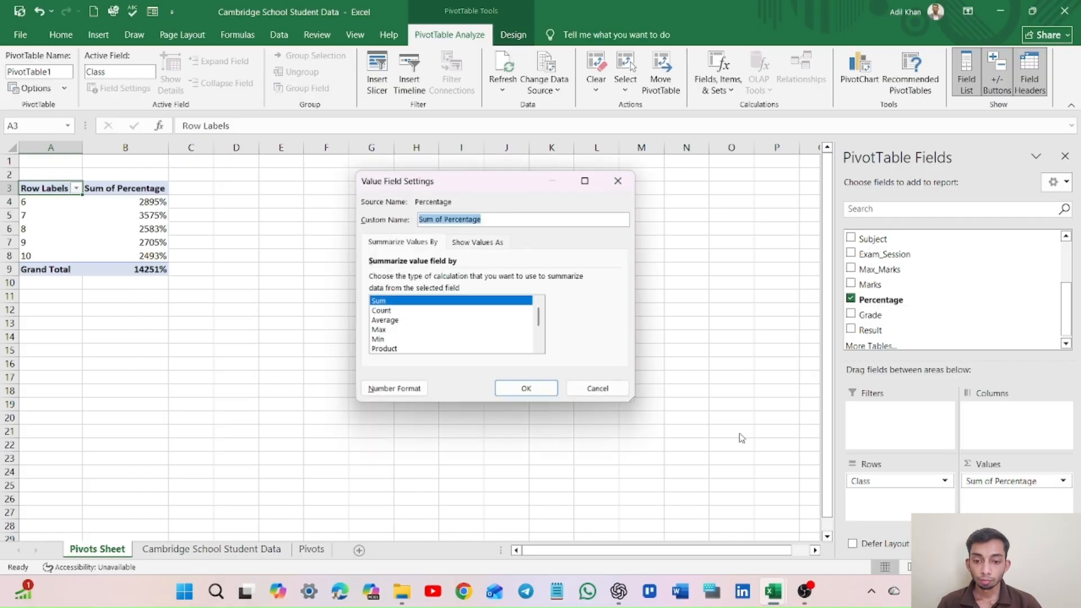
pyautogui.click(404, 320)
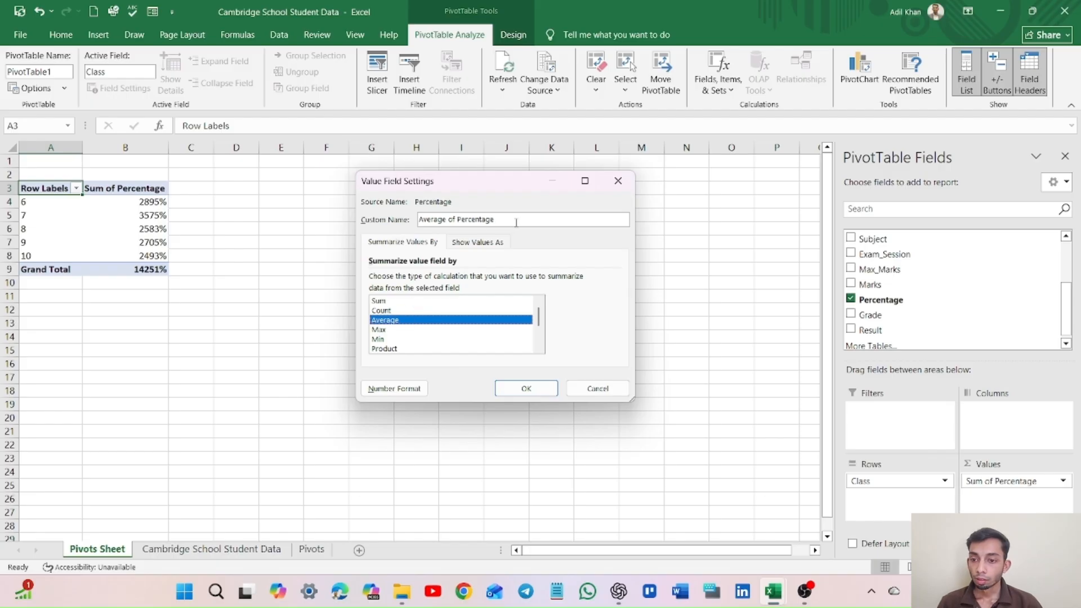
pyautogui.click(530, 390)
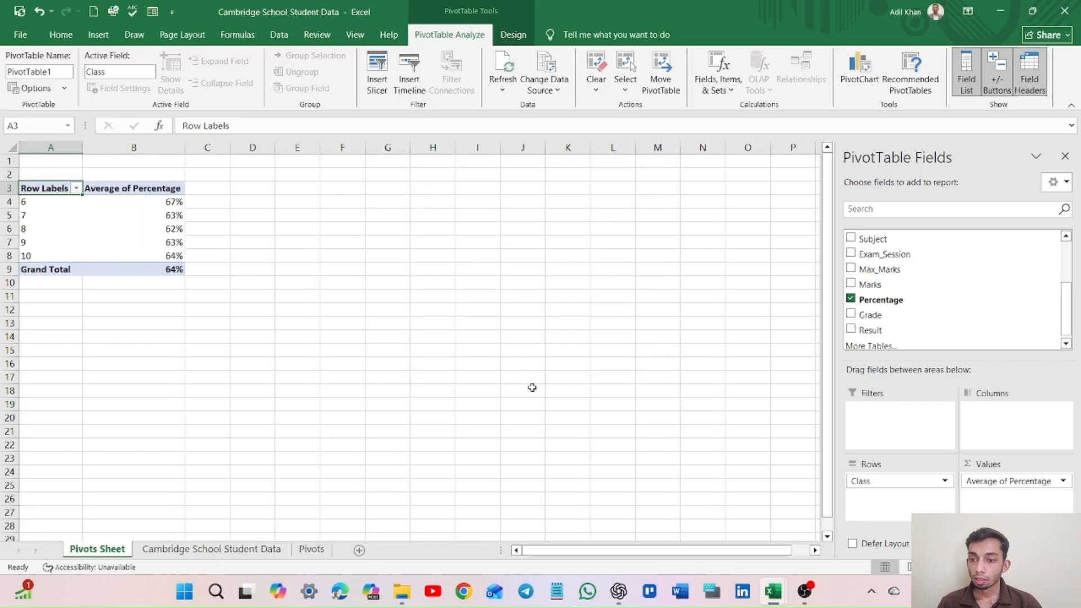
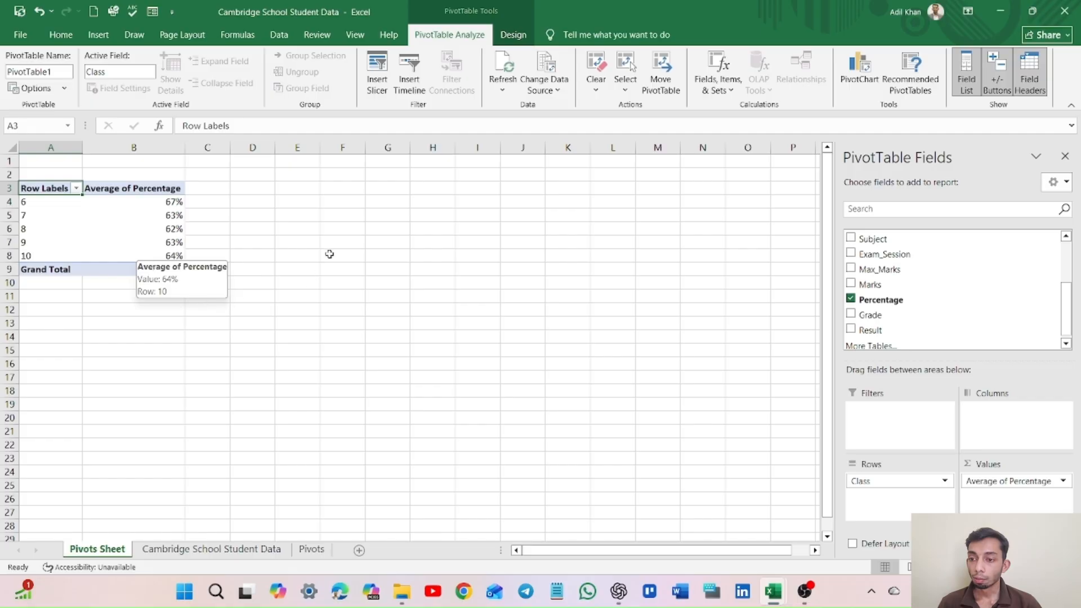
# Change the first PivotTable's row header in cell A3 to "Class".
pyautogui.doubleClick(60, 188)
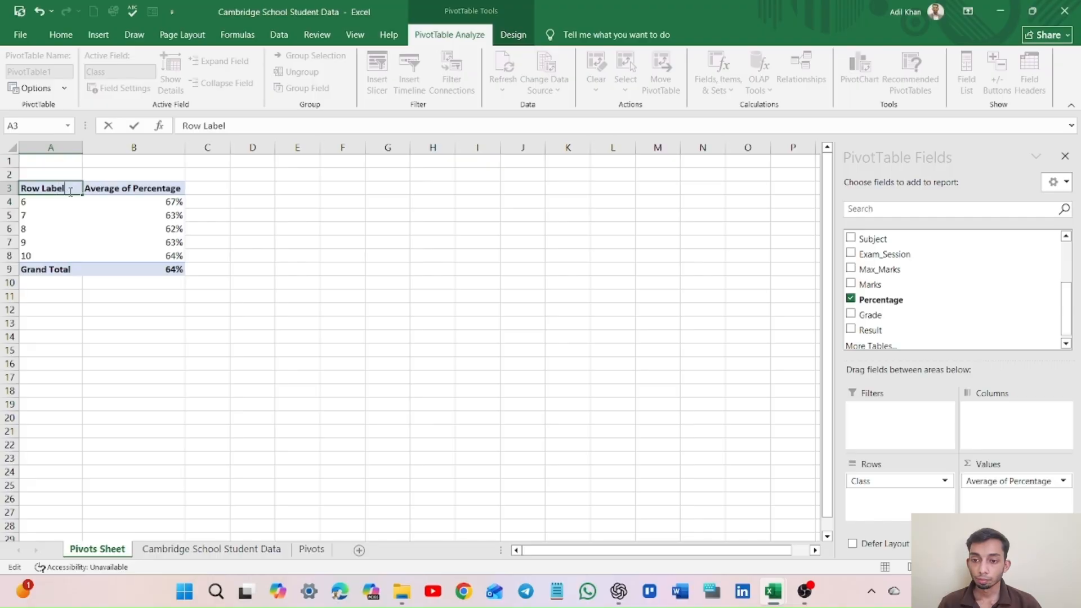
pyautogui.press('BackSpace')
pyautogui.press('BackSpace')
pyautogui.press('BackSpace')
pyautogui.press('BackSpace')
pyautogui.press('BackSpace')
pyautogui.press('BackSpace')
pyautogui.press('BackSpace')
pyautogui.press('BackSpace')
pyautogui.press('BackSpace')
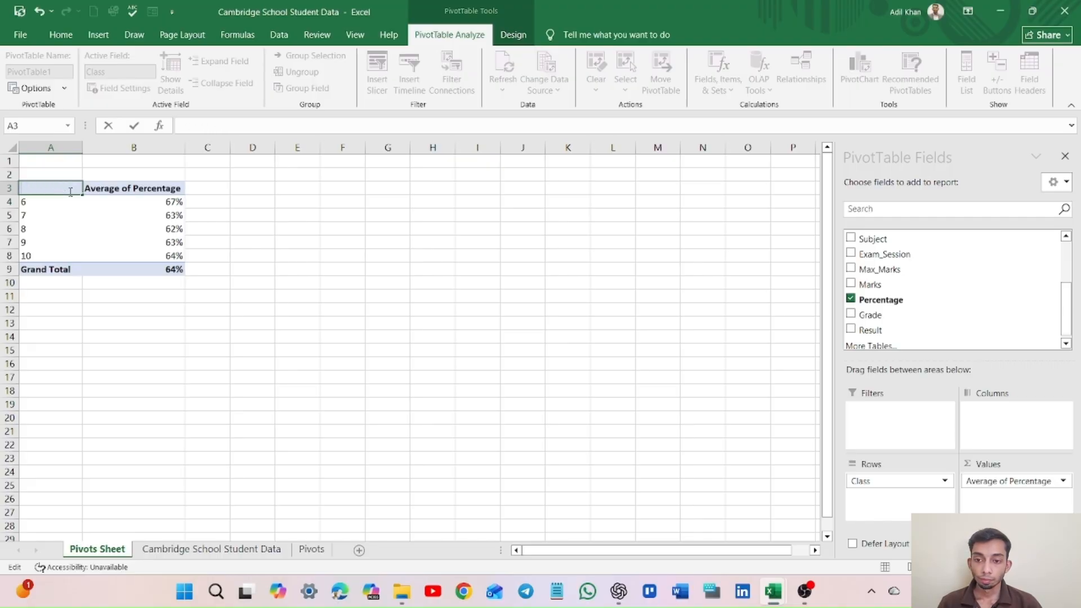
pyautogui.write('Class')
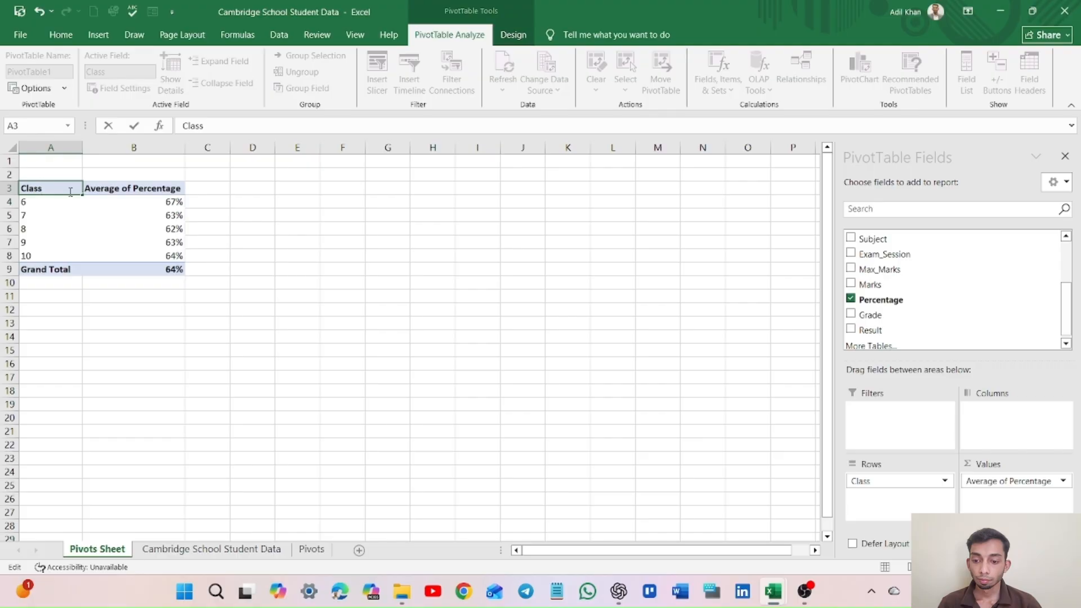
pyautogui.press('Return')
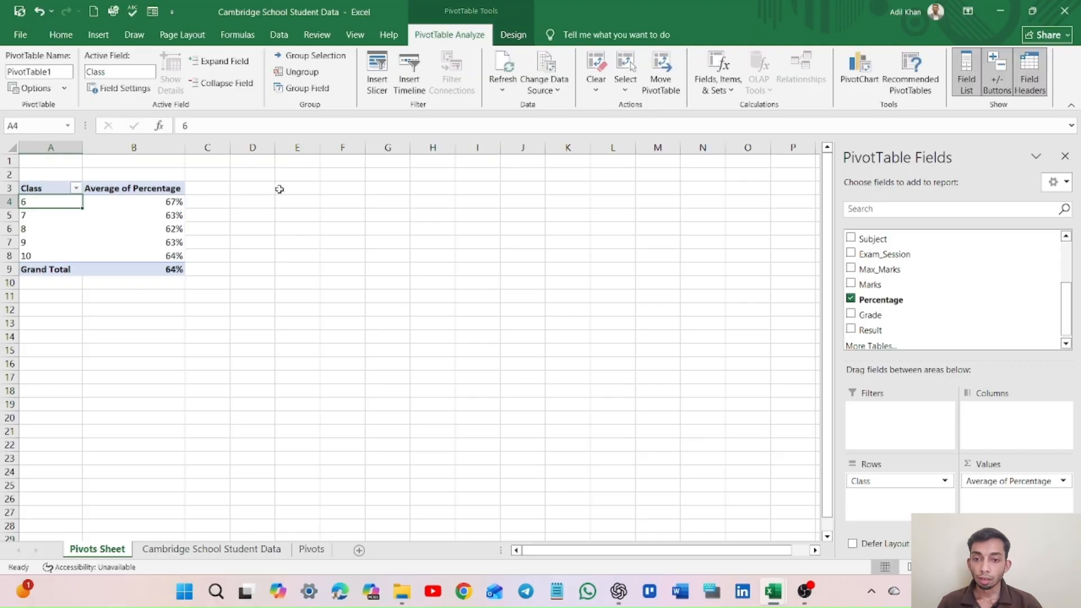
# Insert a second PivotTable based on Table2 at cell E3 of the existing Pivots Sheet.
pyautogui.click(298, 190)
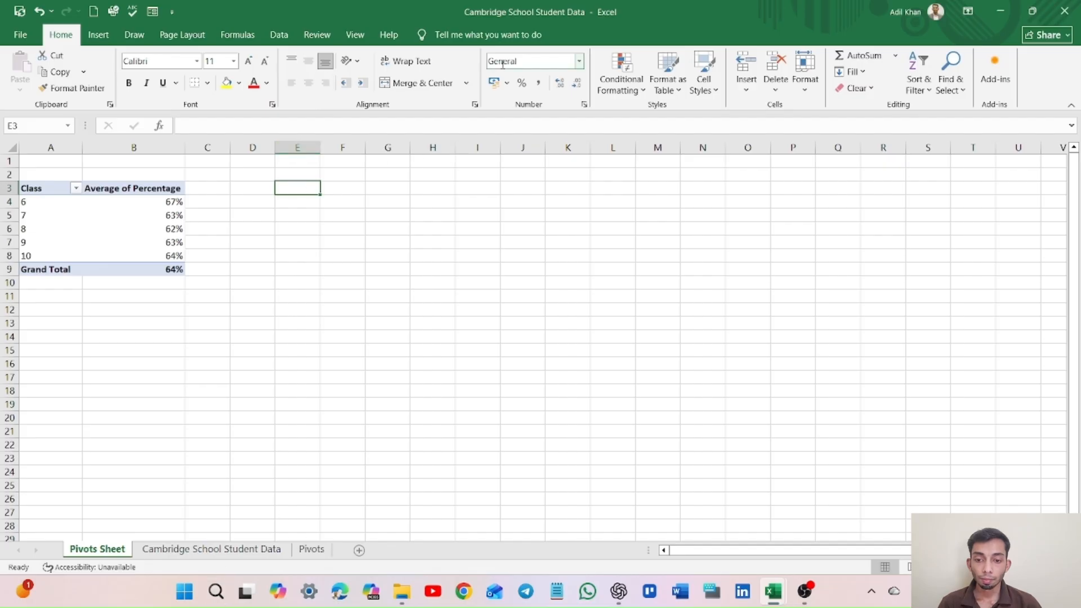
pyautogui.click(98, 35)
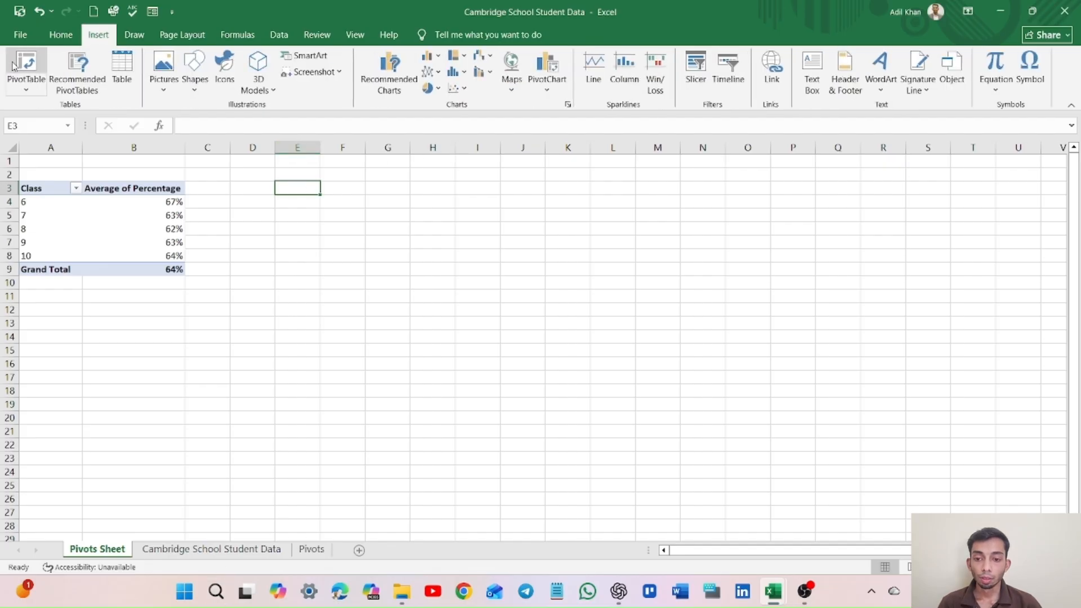
pyautogui.click(19, 66)
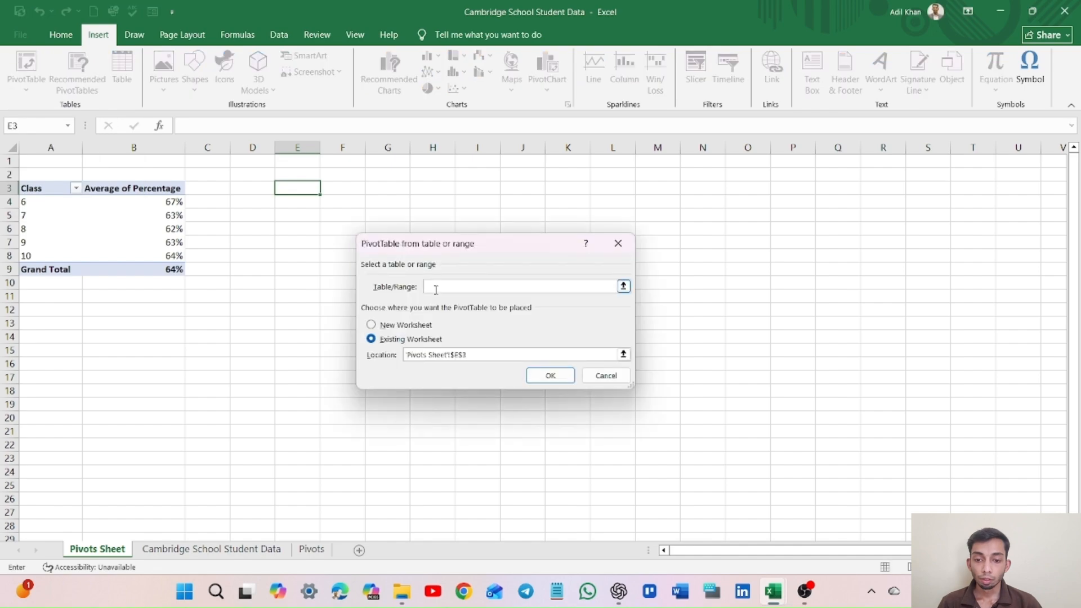
pyautogui.write('Table2')
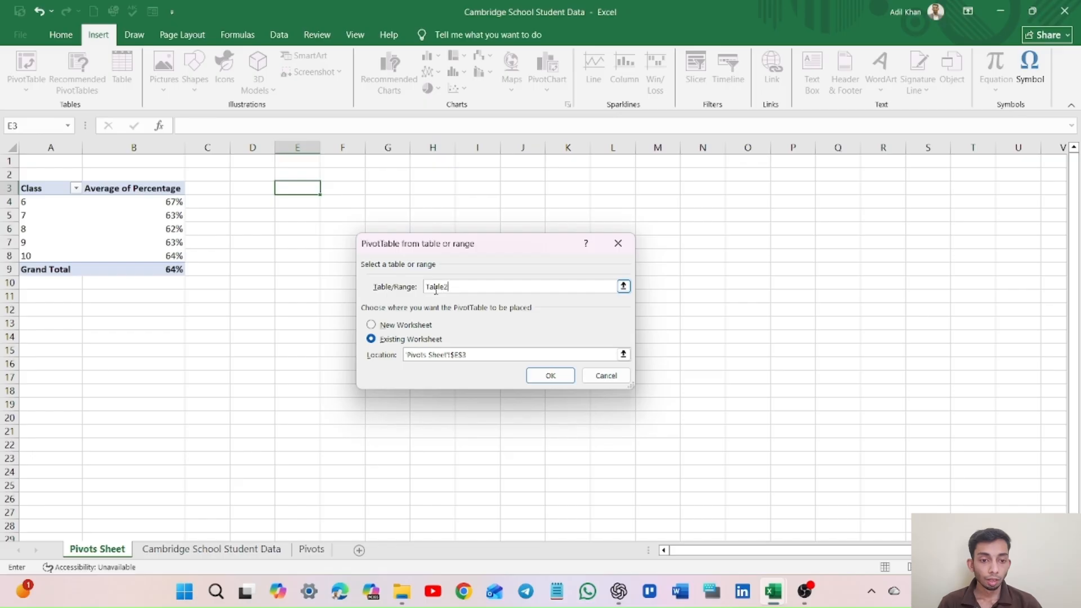
pyautogui.click(550, 375)
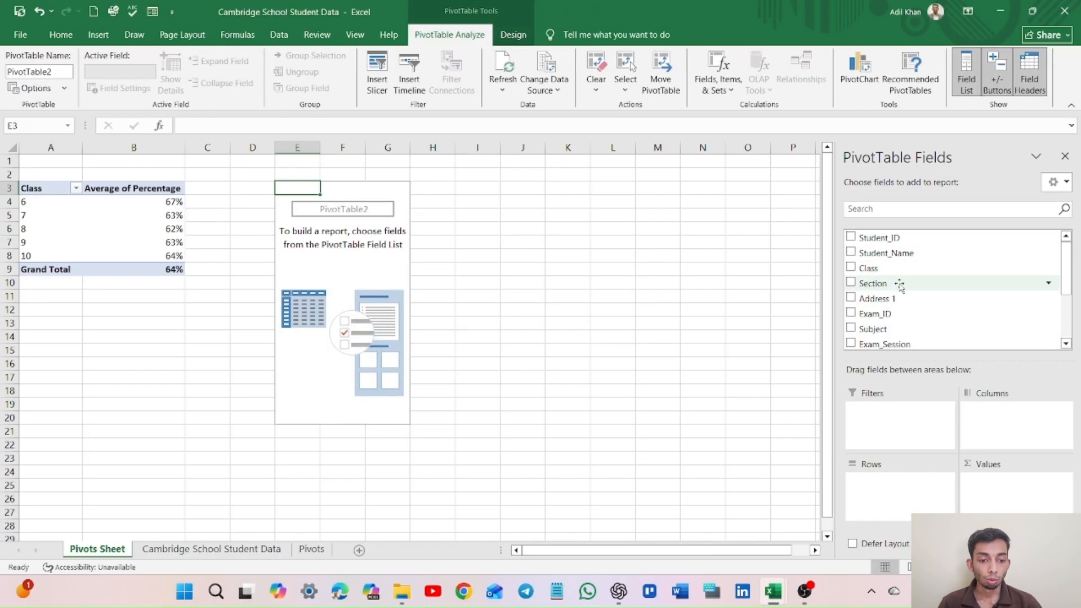
# Add Subject as rows and Percentage as values to the second PivotTable.
pyautogui.scroll(-2, 899, 285)
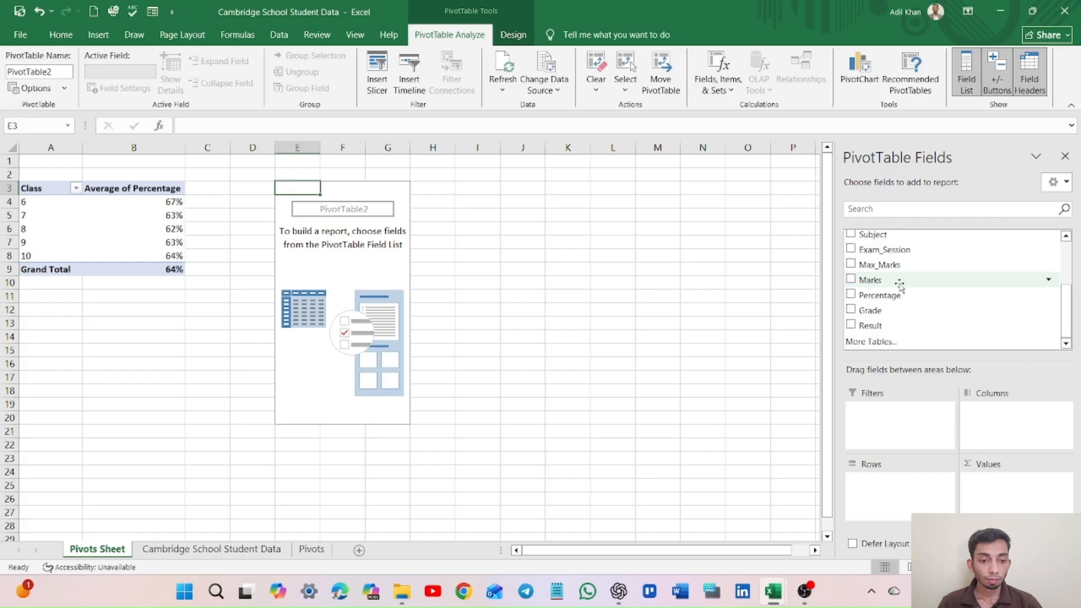
pyautogui.scroll(2, 894, 324)
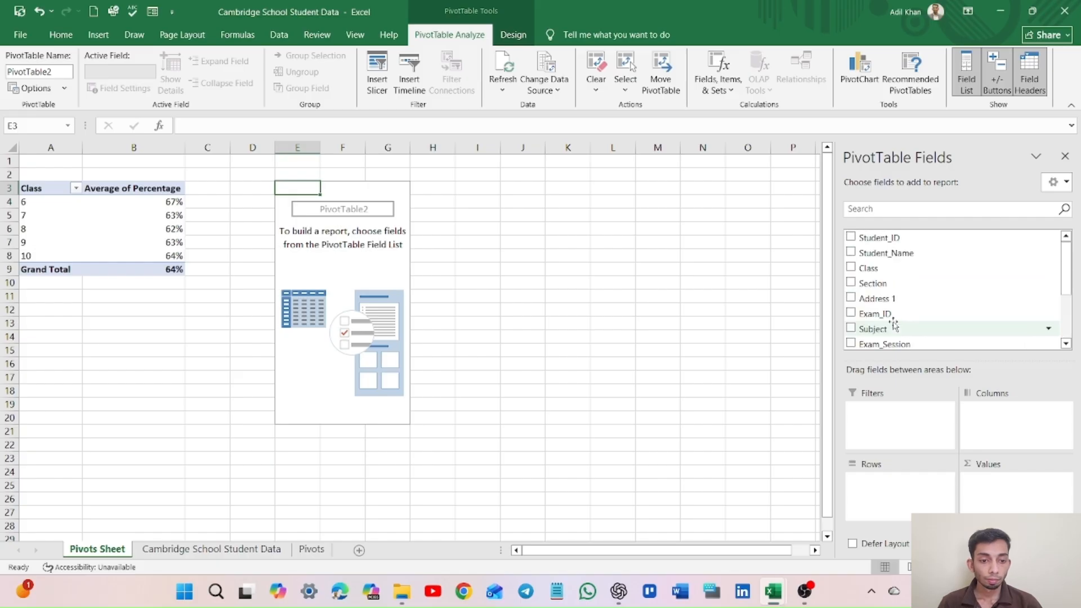
pyautogui.click(900, 331)
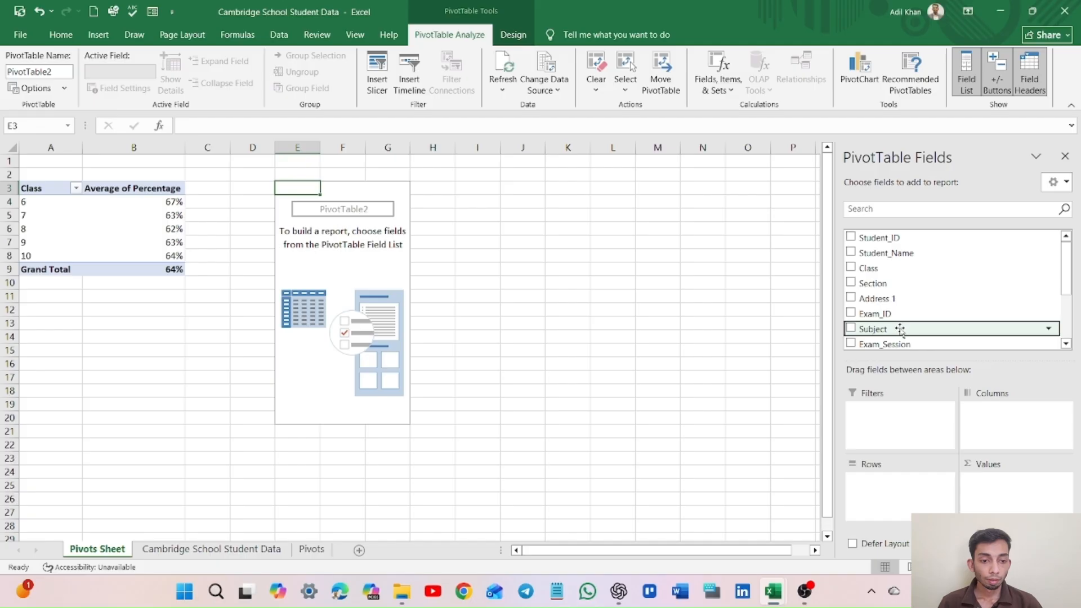
pyautogui.moveTo(900, 330); pyautogui.dragTo(899, 491)
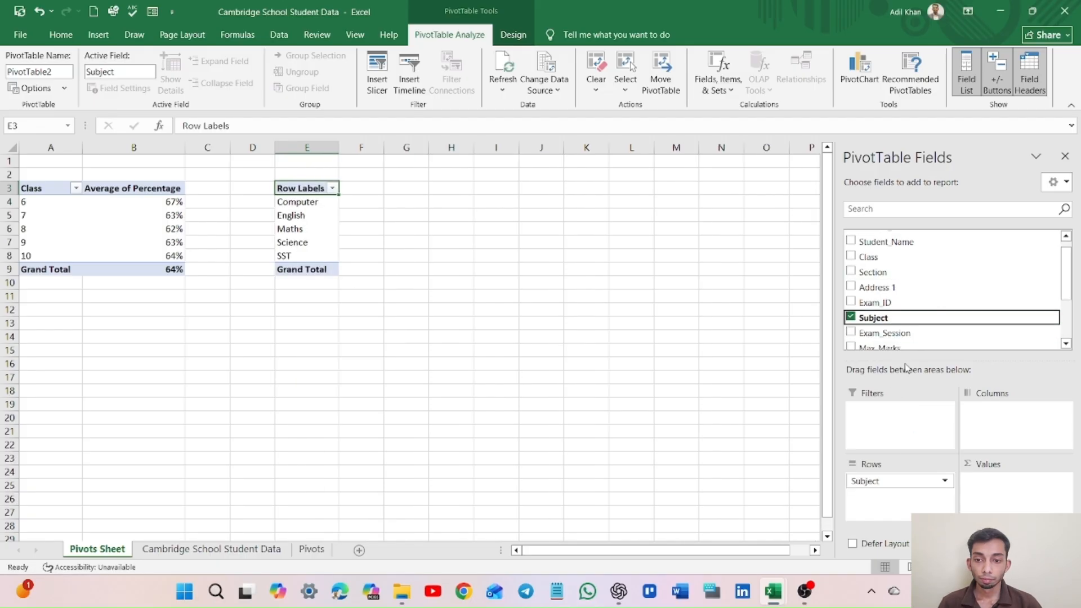
pyautogui.scroll(-2, 903, 293)
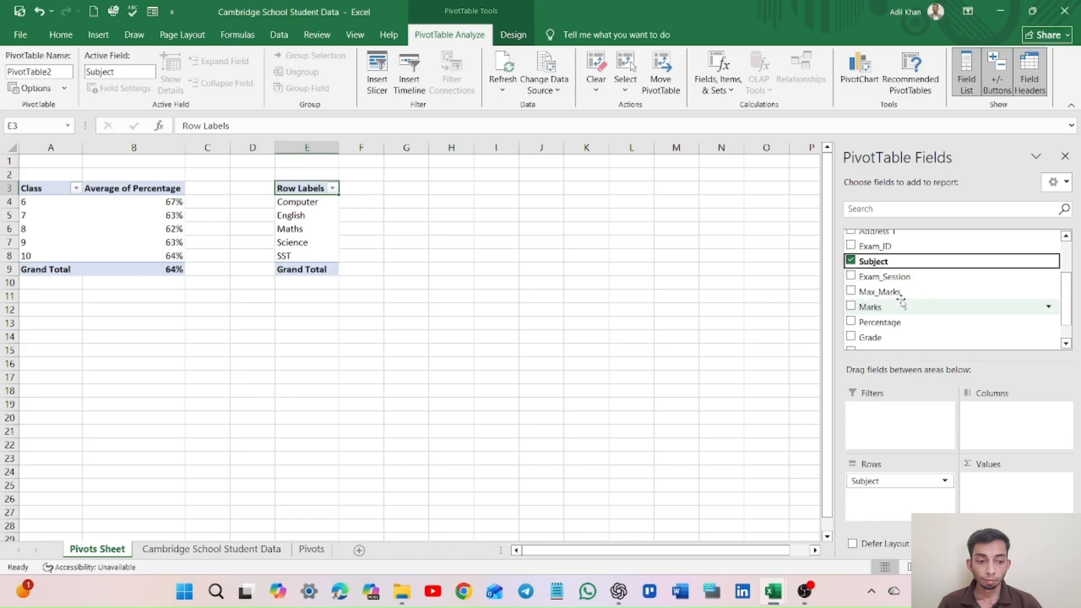
pyautogui.moveTo(907, 322); pyautogui.dragTo(1020, 498)
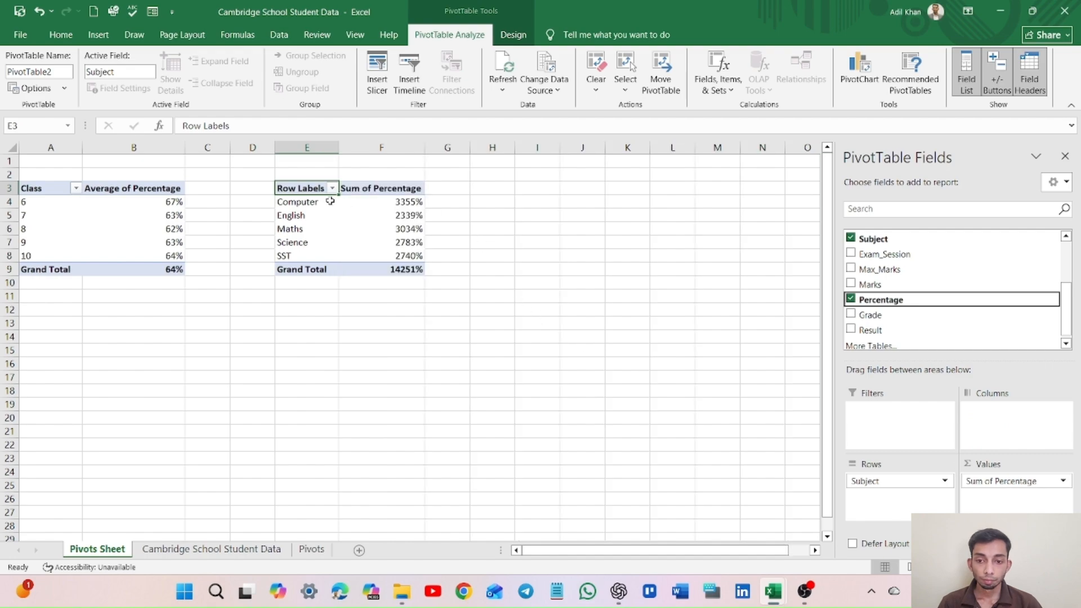
# Summarize the Percentage values of the second PivotTable by Average instead of Sum.
pyautogui.click(1062, 481)
pyautogui.click(1013, 465)
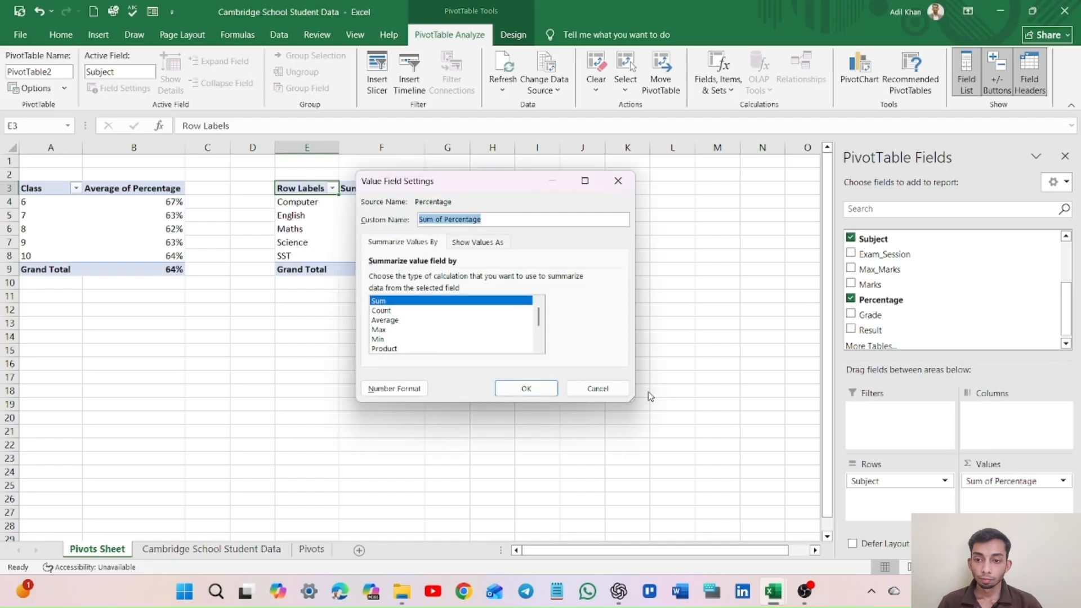
pyautogui.click(388, 321)
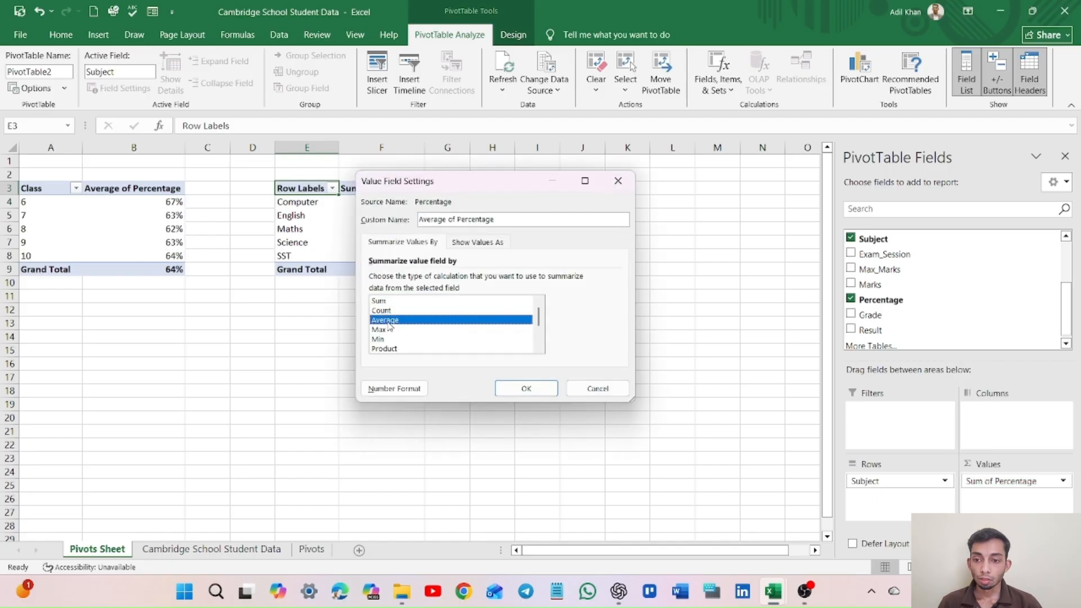
pyautogui.click(526, 388)
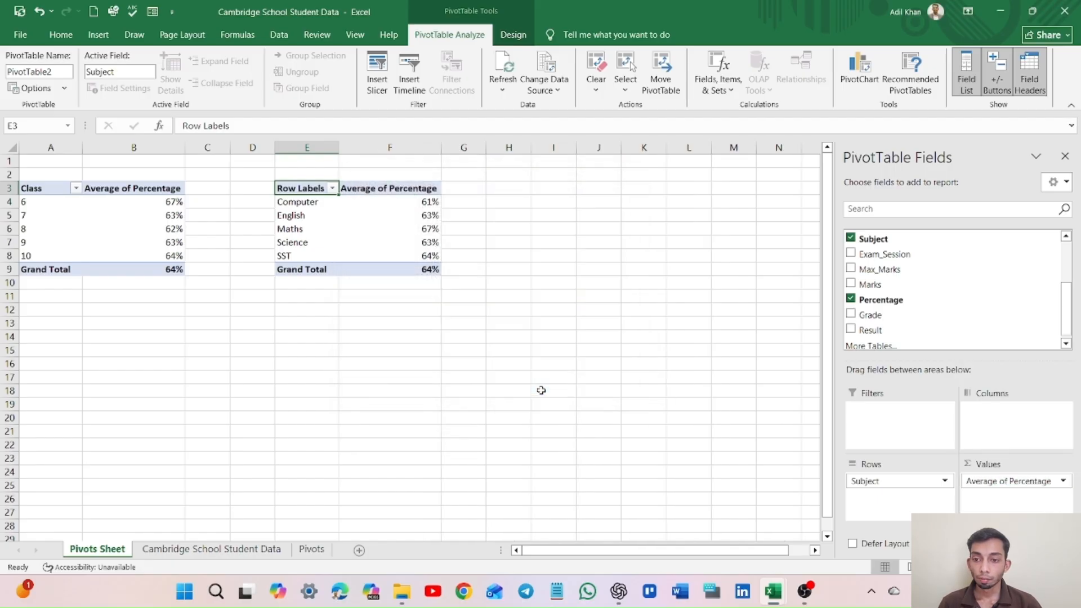
pyautogui.click(465, 187)
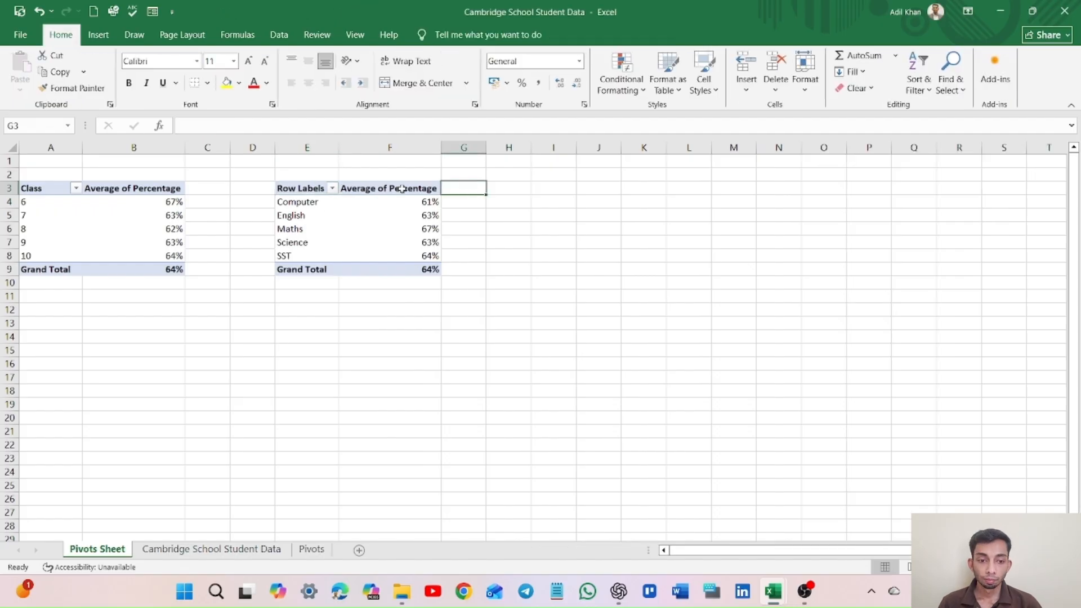
# Change the second PivotTable's row header in cell E3 to "Subjects".
pyautogui.click(318, 187)
pyautogui.doubleClick(318, 189)
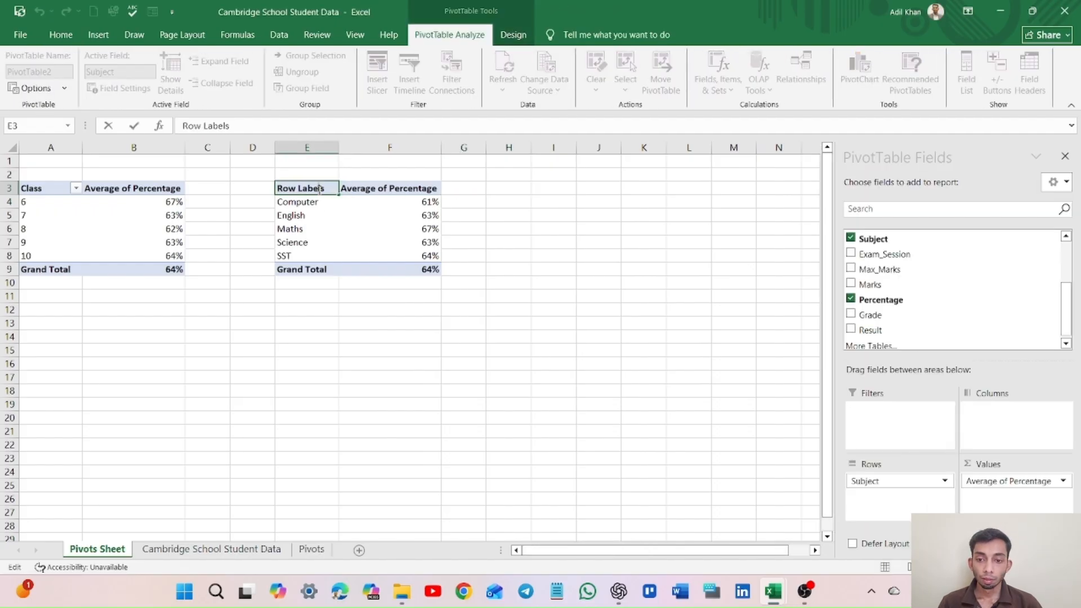
pyautogui.press('BackSpace')
pyautogui.press('BackSpace')
pyautogui.press('BackSpace')
pyautogui.press('BackSpace')
pyautogui.press('BackSpace')
pyautogui.press('BackSpace')
pyautogui.press('BackSpace')
pyautogui.press('BackSpace')
pyautogui.press('BackSpace')
pyautogui.press('BackSpace')
pyautogui.write('Subjects')
pyautogui.press('Return')
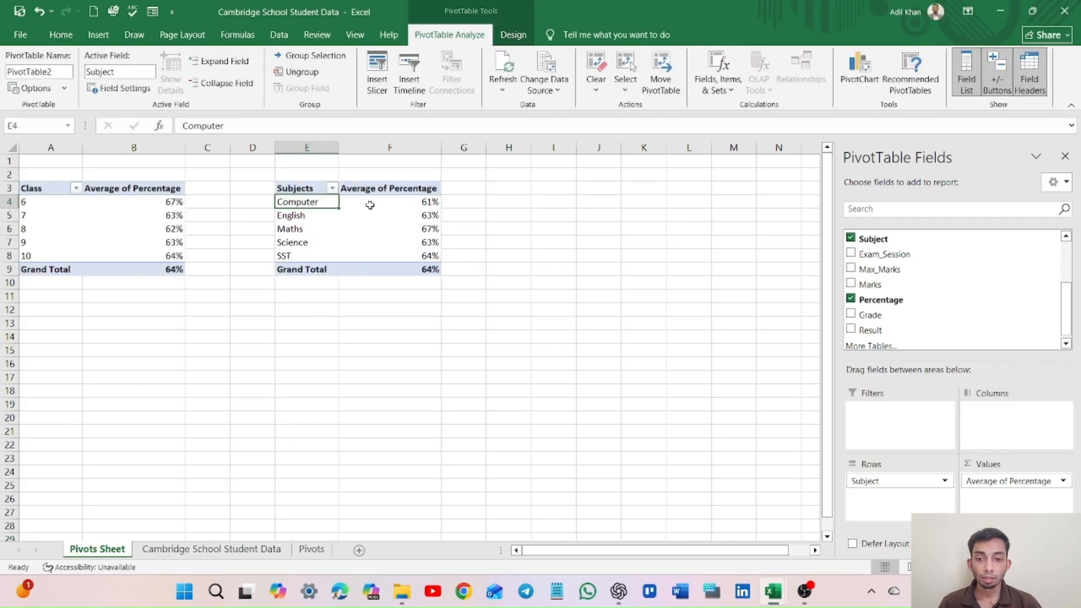
pyautogui.click(402, 203)
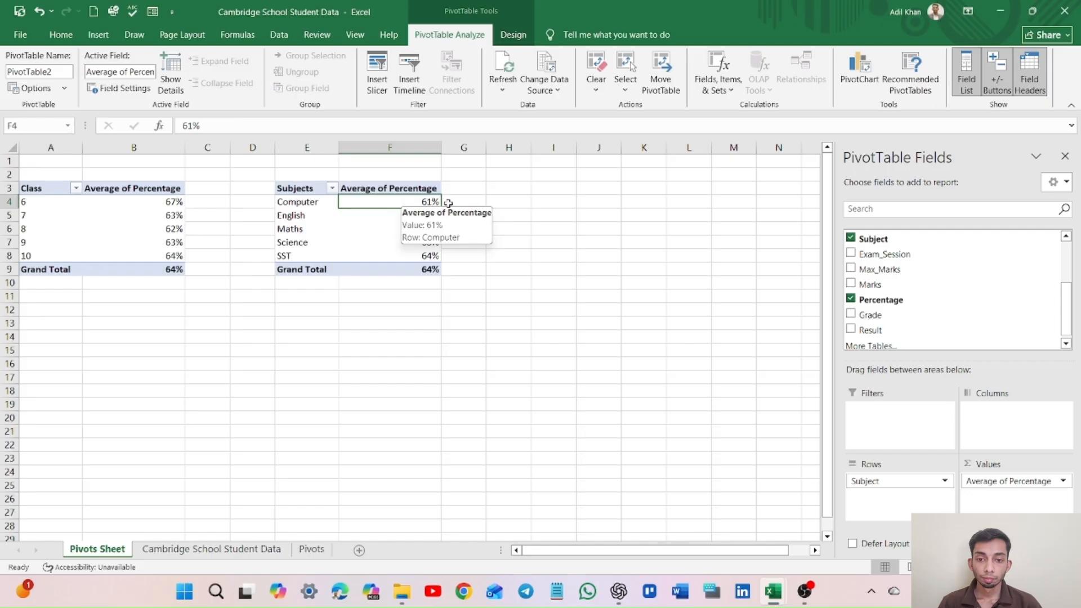
# Review the average percentage of each subject, such as English and Maths, in the second PivotTable.
pyautogui.click(298, 217)
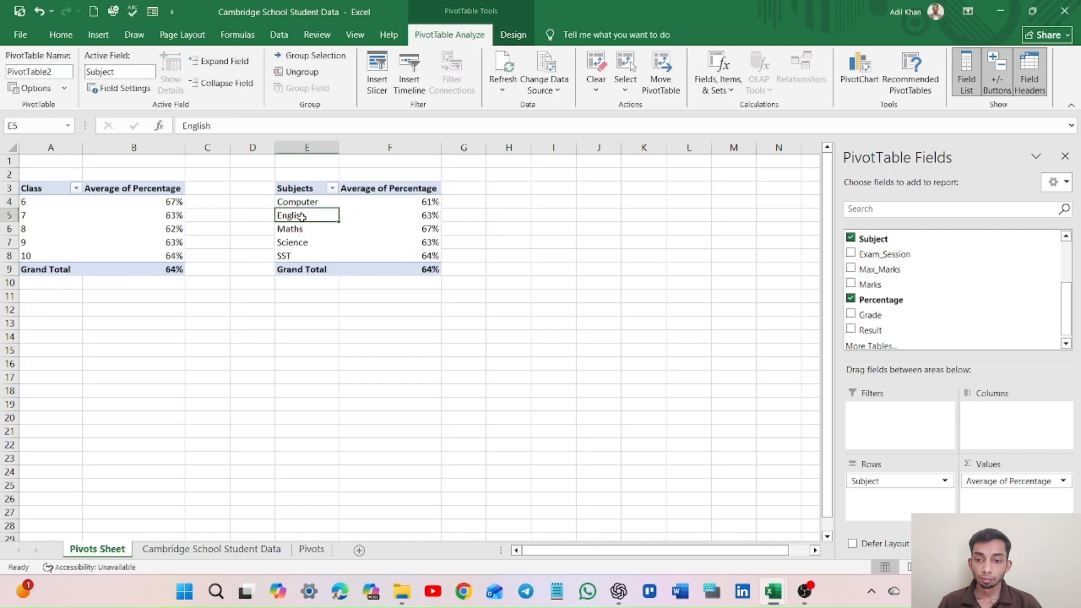
pyautogui.click(407, 220)
pyautogui.click(322, 229)
pyautogui.click(394, 233)
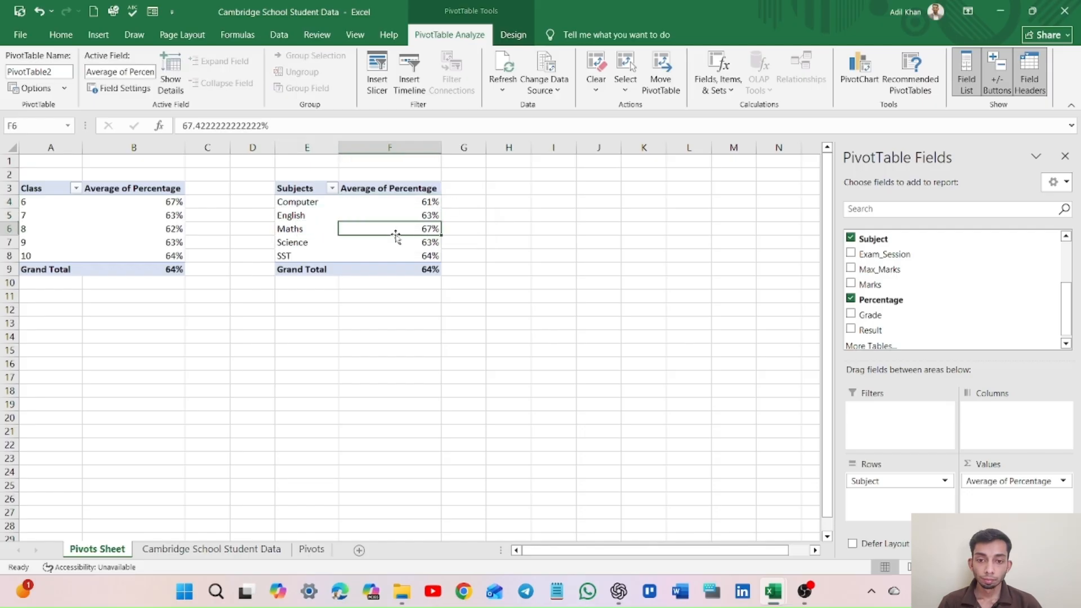
pyautogui.click(478, 217)
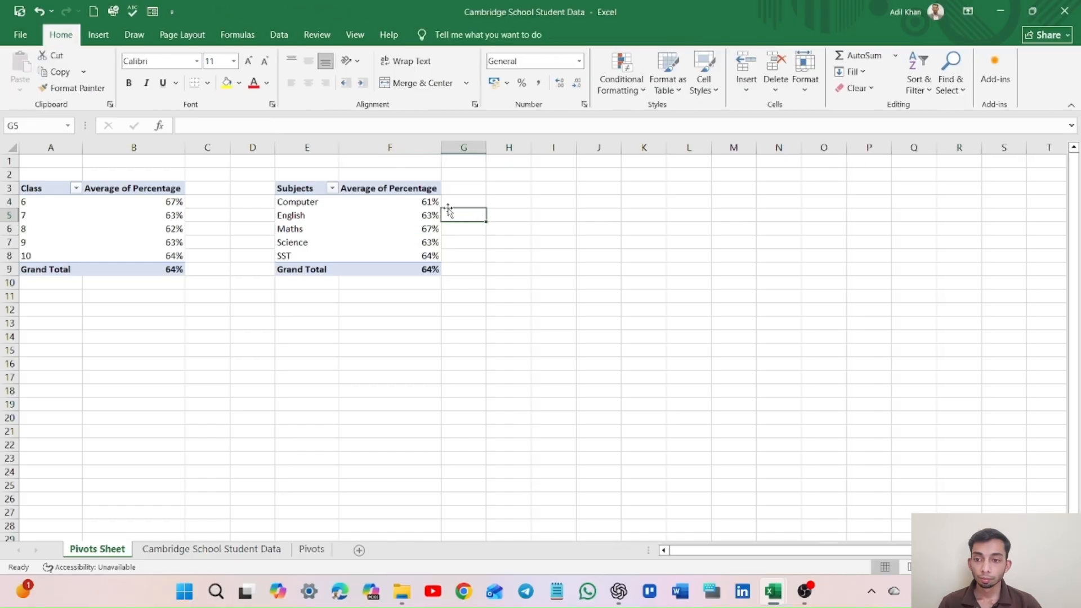
# Insert a third PivotTable based on Table2 at cell I3 of the existing Pivots Sheet.
pyautogui.click(522, 188)
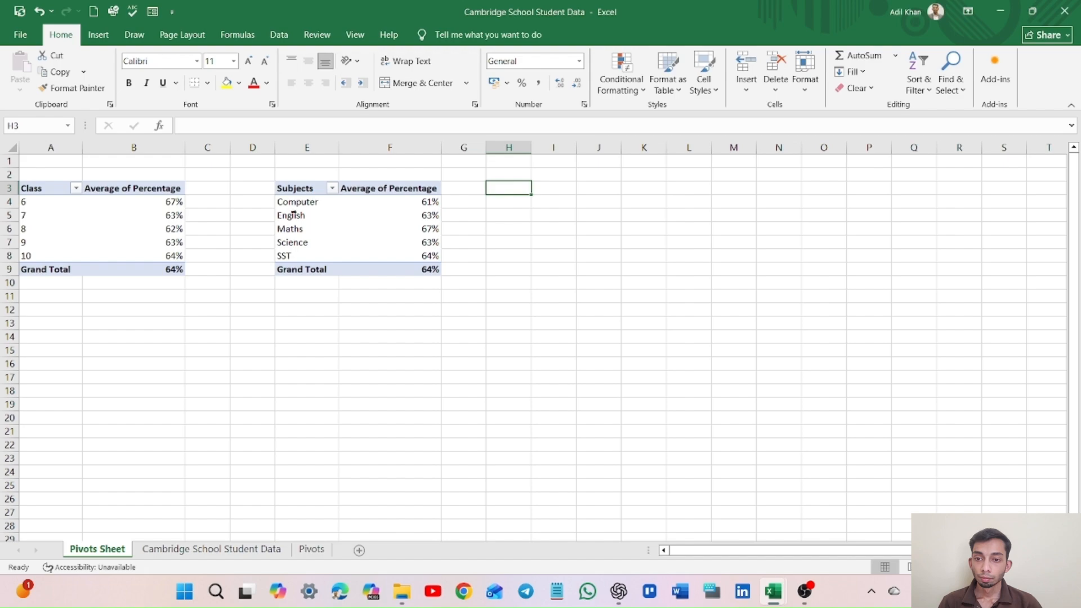
pyautogui.click(563, 190)
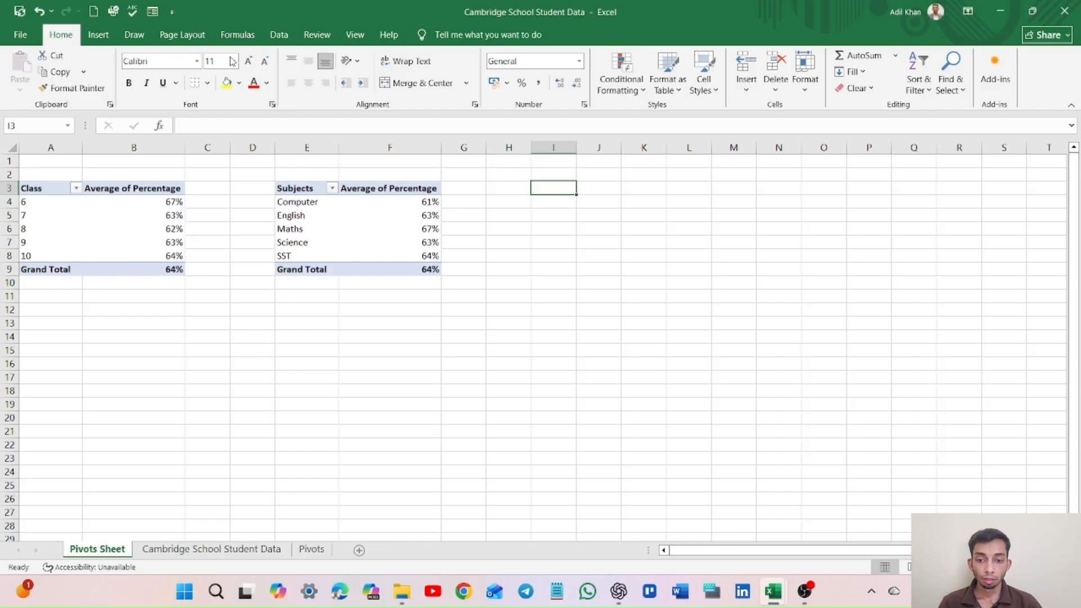
pyautogui.click(98, 35)
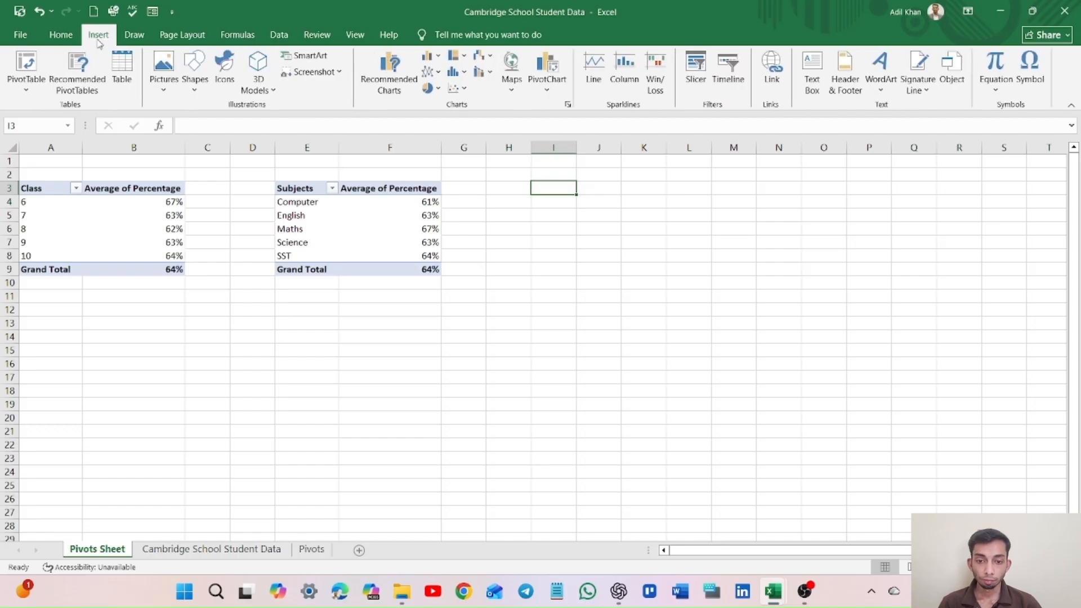
pyautogui.click(26, 64)
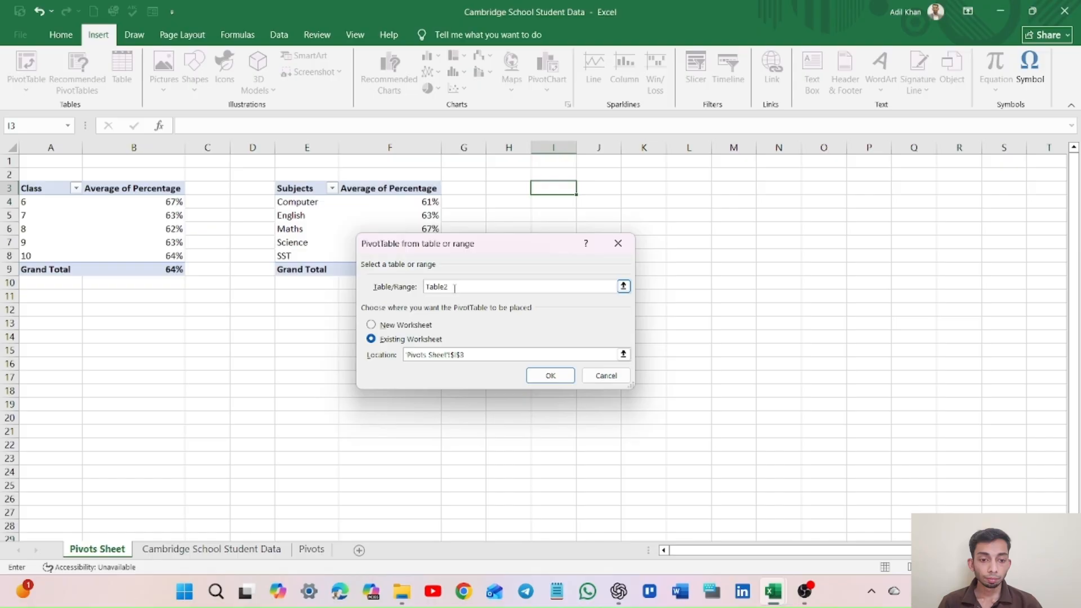
pyautogui.press('Return')
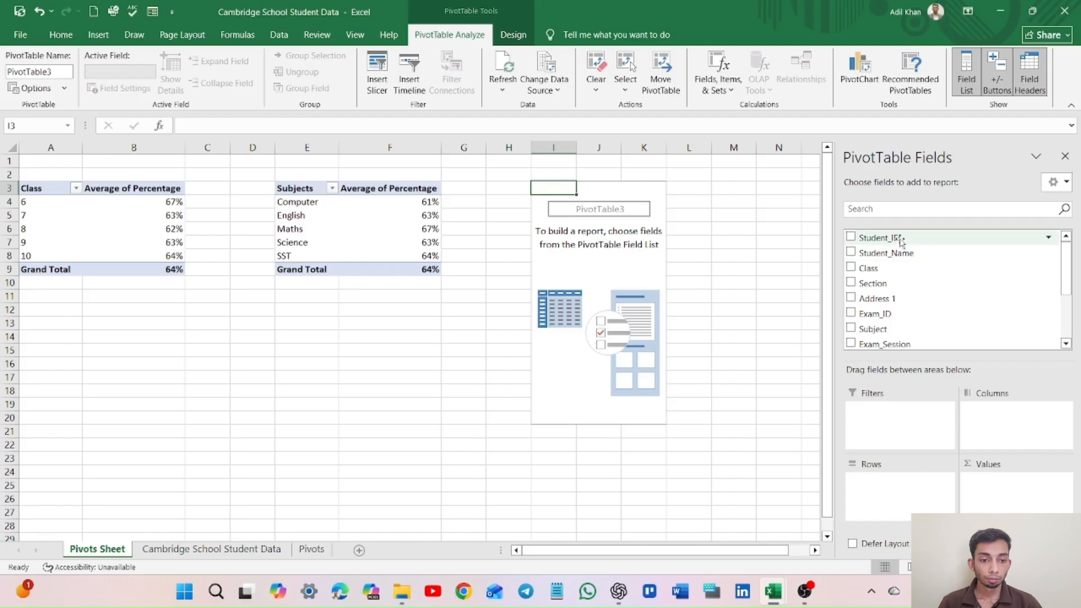
# Add Result as rows and Student_ID as values to the third PivotTable.
pyautogui.scroll(-2, 895, 279)
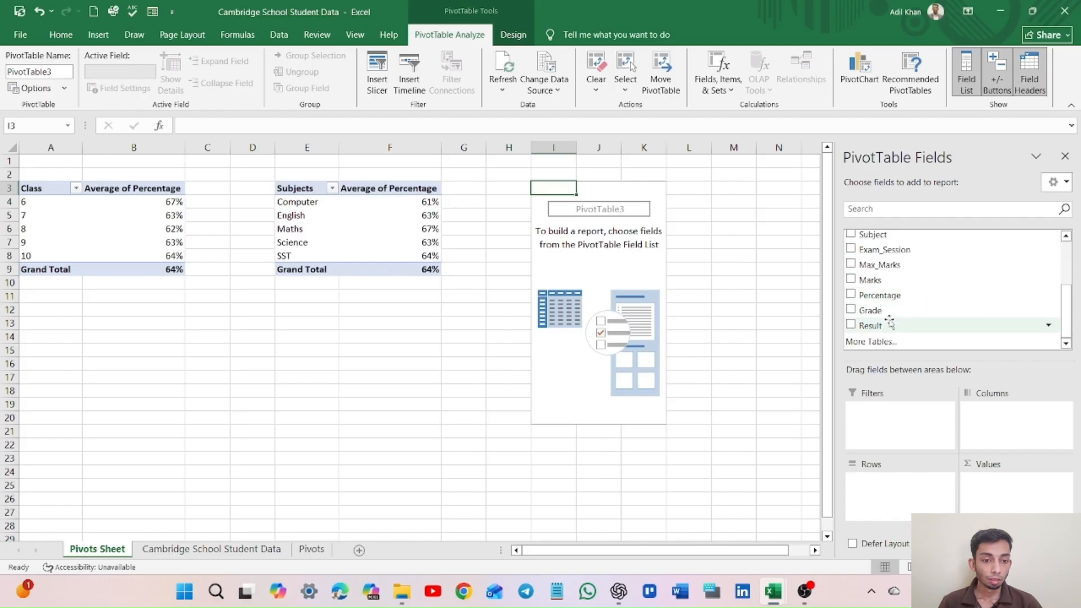
pyautogui.click(890, 325)
pyautogui.moveTo(890, 326); pyautogui.dragTo(906, 495)
pyautogui.scroll(1, 912, 276)
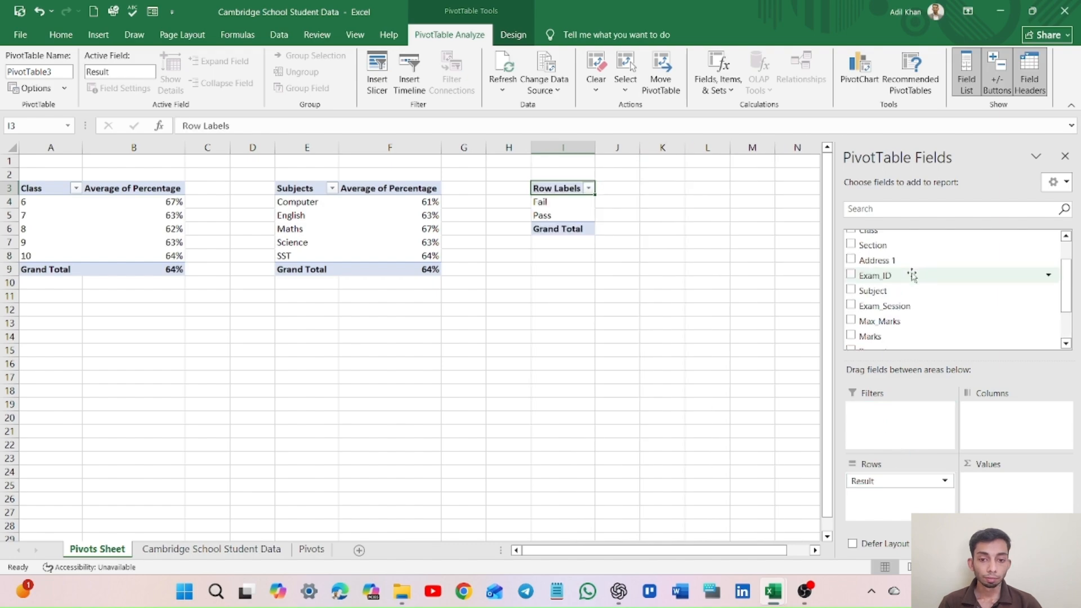
pyautogui.scroll(1, 912, 276)
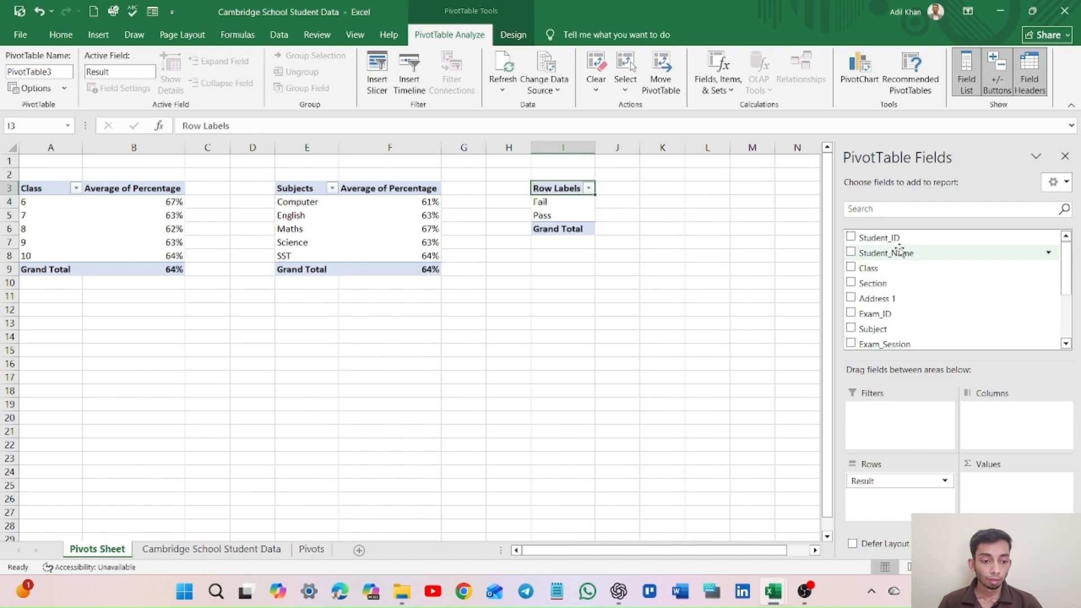
pyautogui.moveTo(898, 238); pyautogui.dragTo(1015, 500)
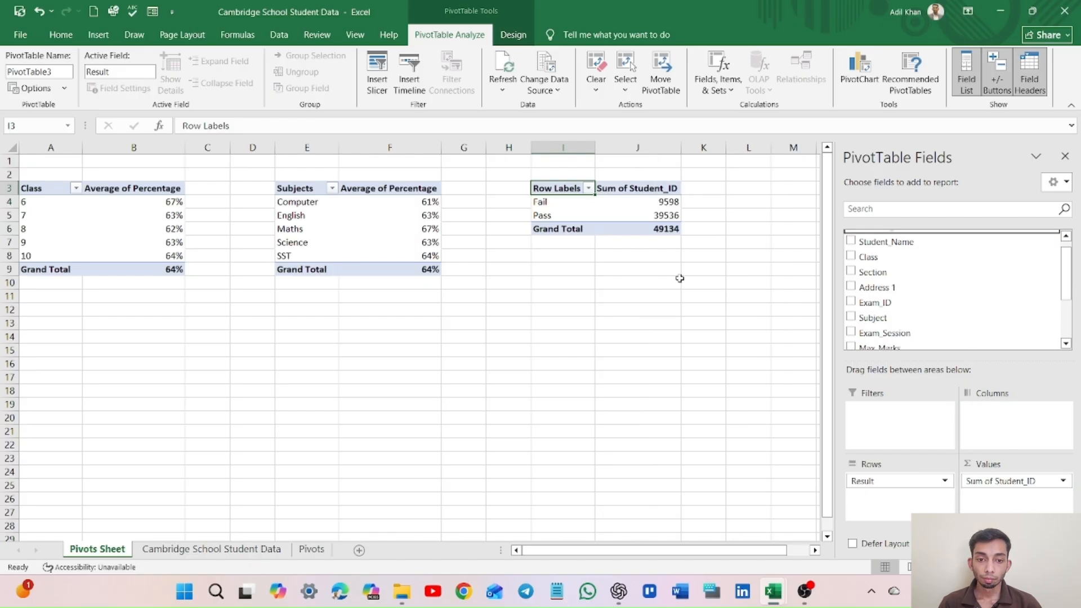
# Summarize the Student_ID values of the third PivotTable by Count instead of Sum.
pyautogui.click(1064, 482)
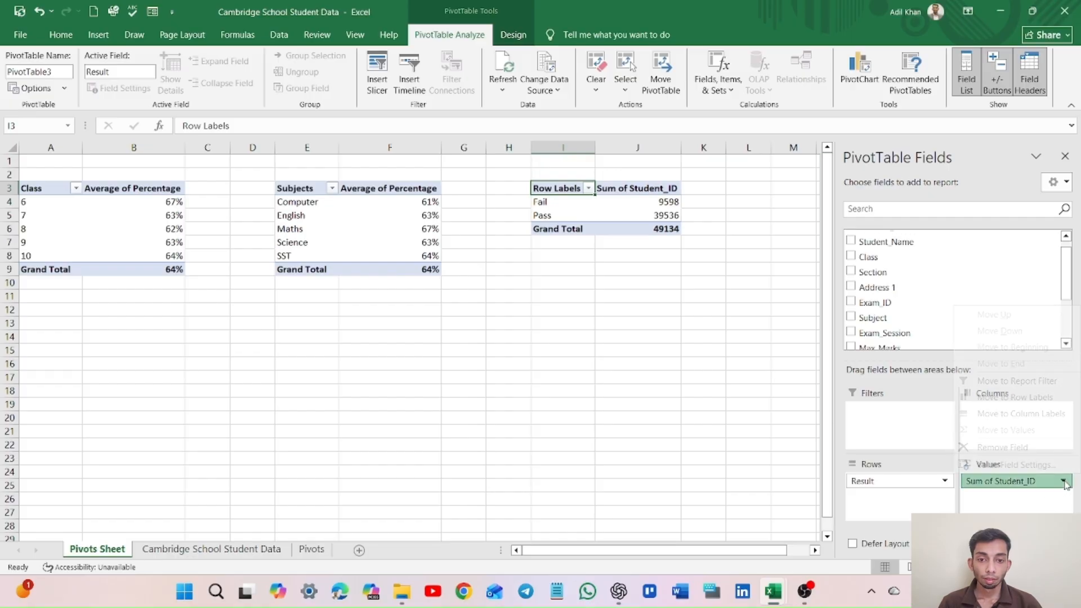
pyautogui.click(1008, 465)
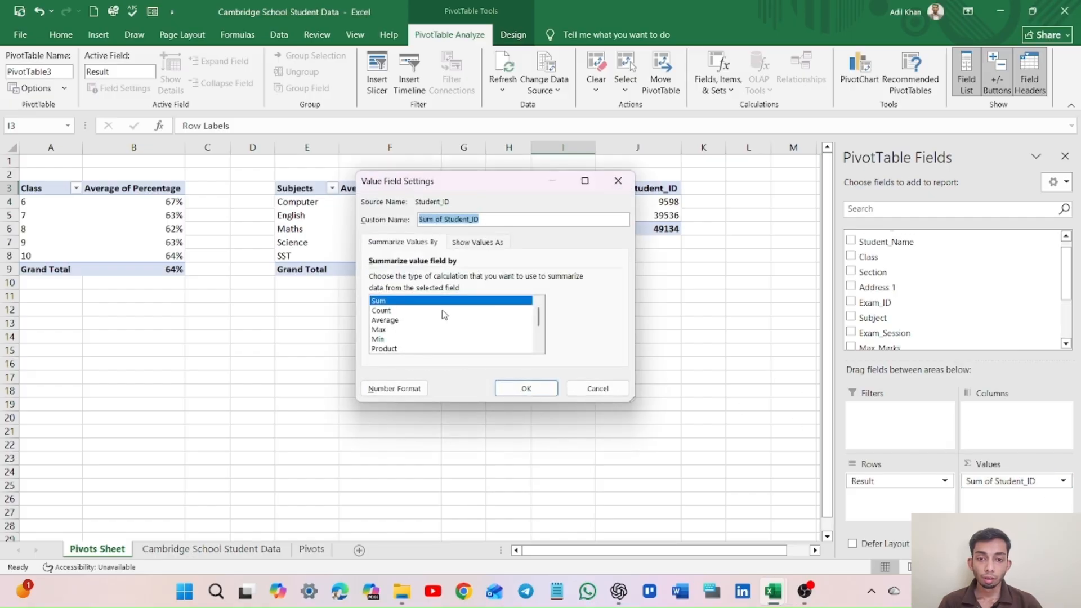
pyautogui.click(391, 311)
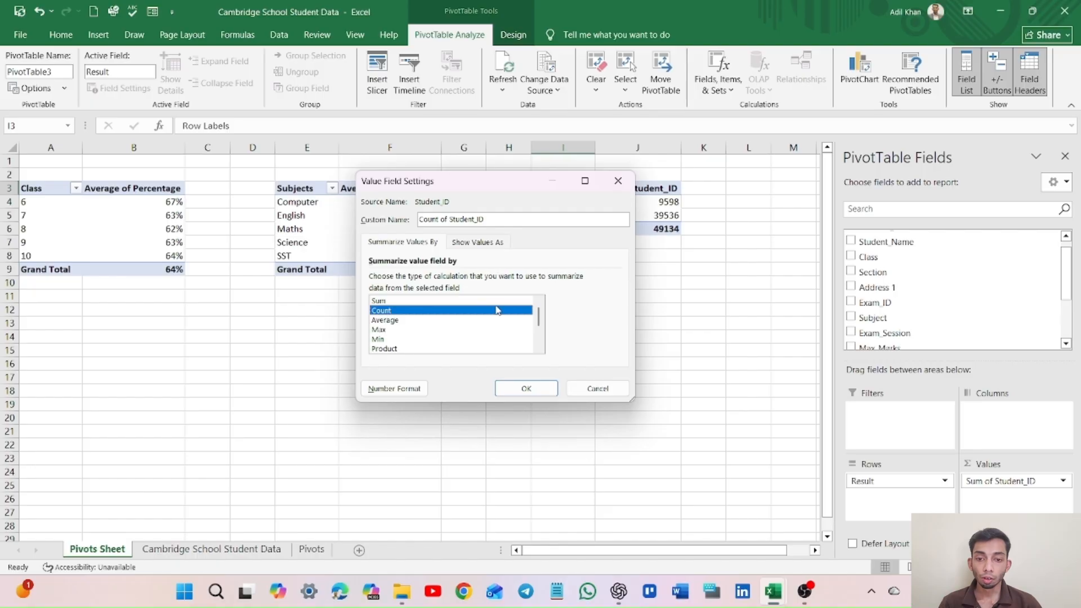
pyautogui.click(541, 393)
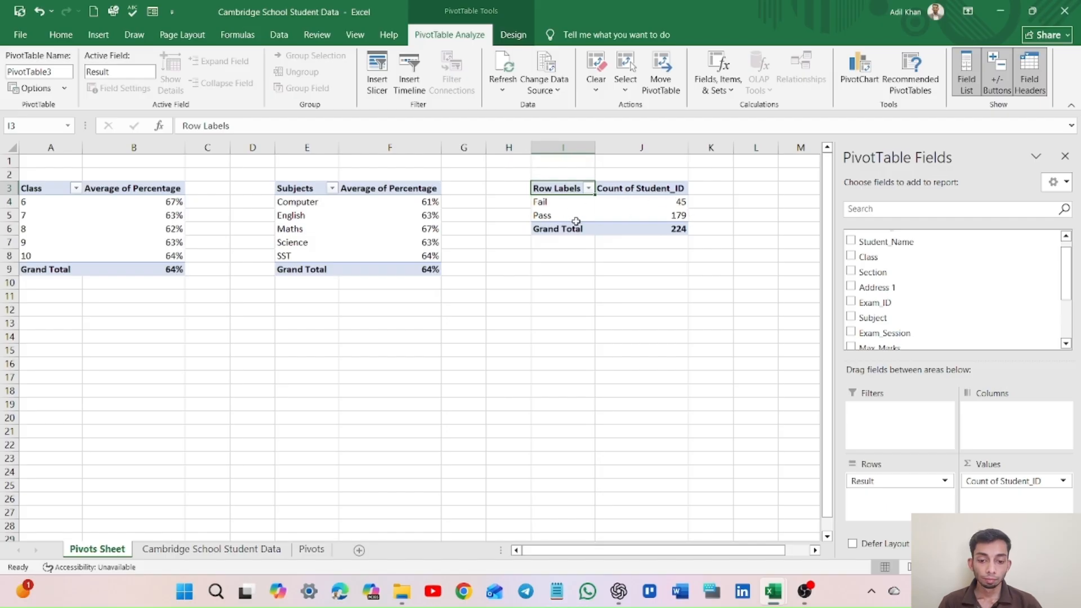
# Insert a fourth PivotTable based on Table2 at cell M3 of the existing Pivots Sheet.
pyautogui.moveTo(684, 231)
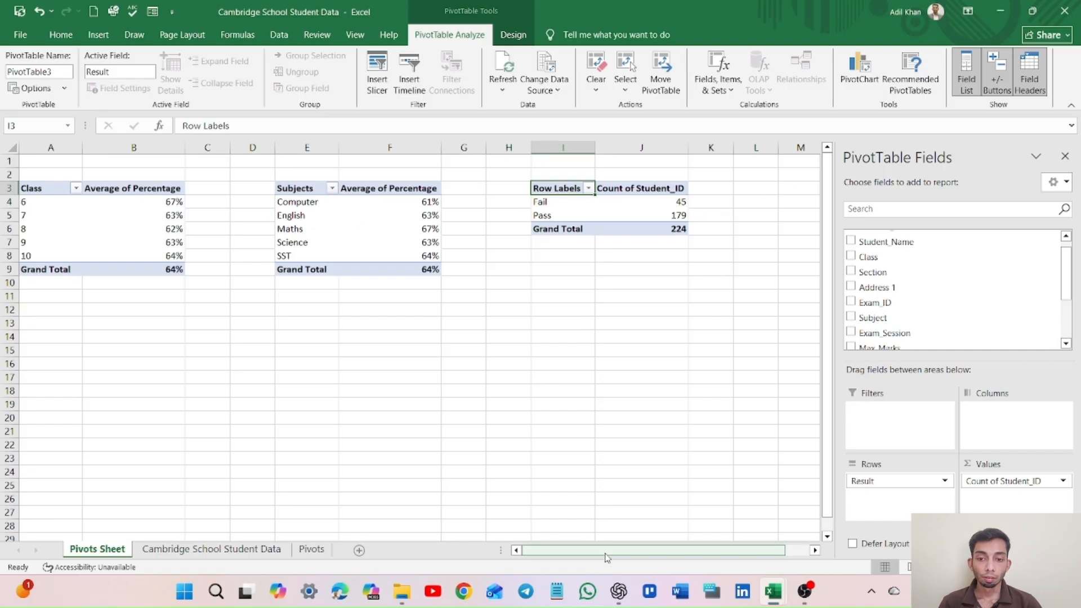
pyautogui.moveTo(626, 550); pyautogui.dragTo(650, 543)
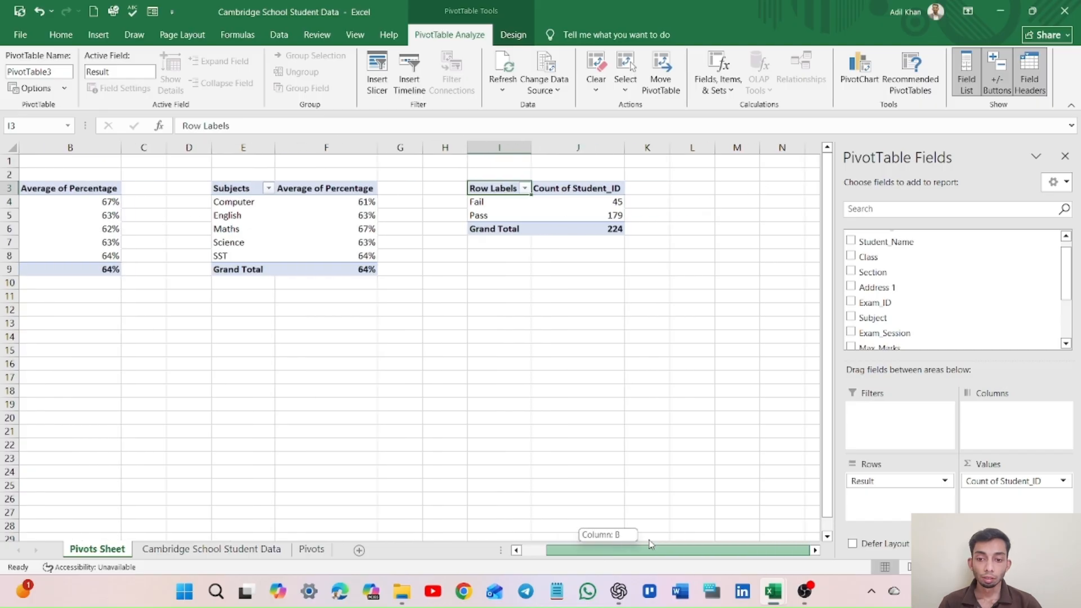
pyautogui.click(727, 189)
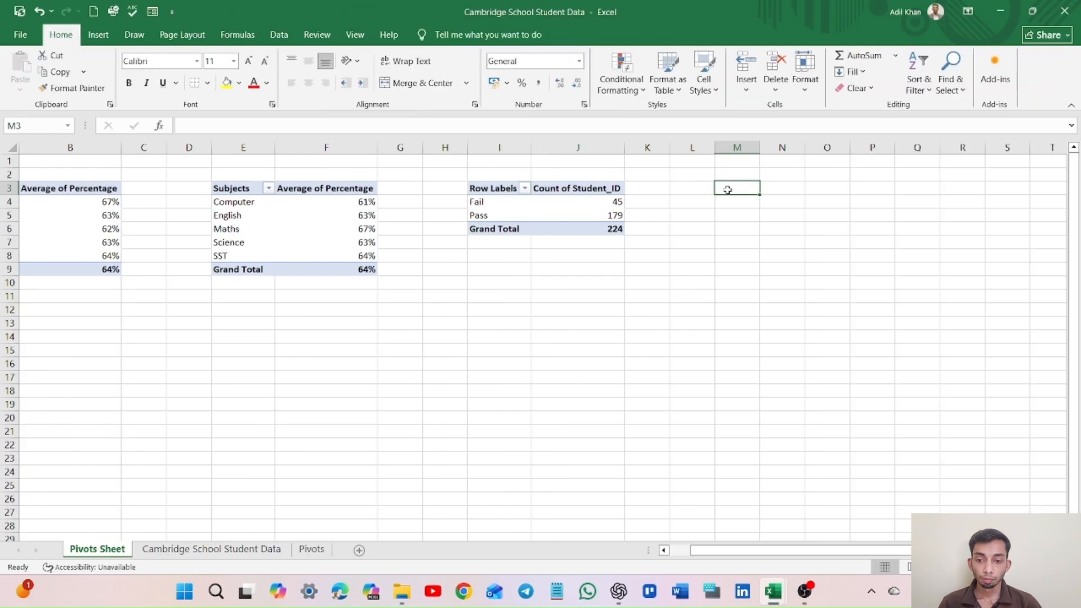
pyautogui.click(98, 34)
pyautogui.click(22, 63)
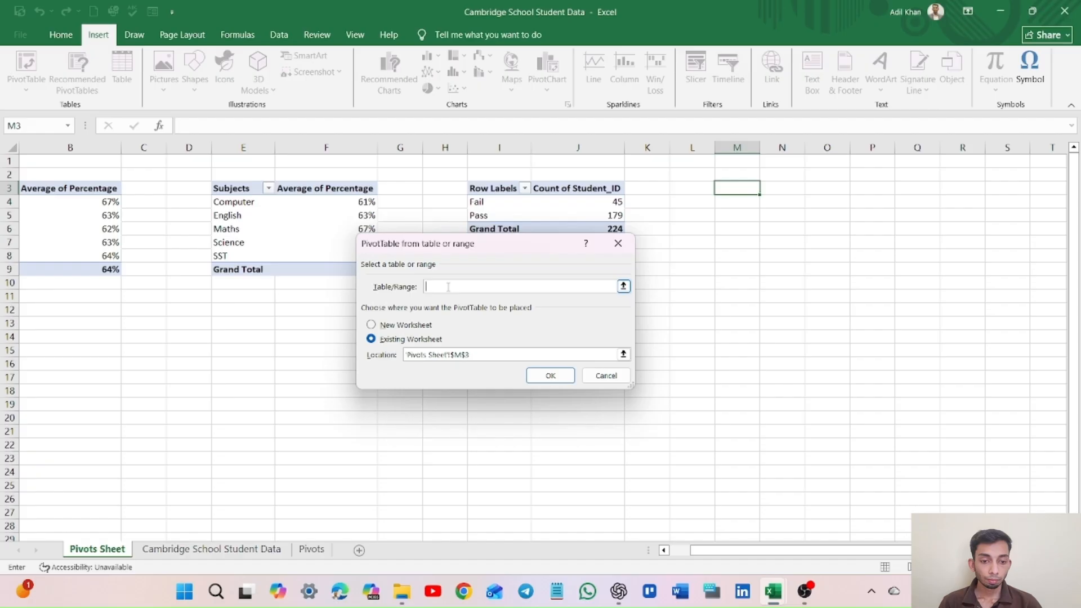
pyautogui.write('Table2')
pyautogui.click(551, 376)
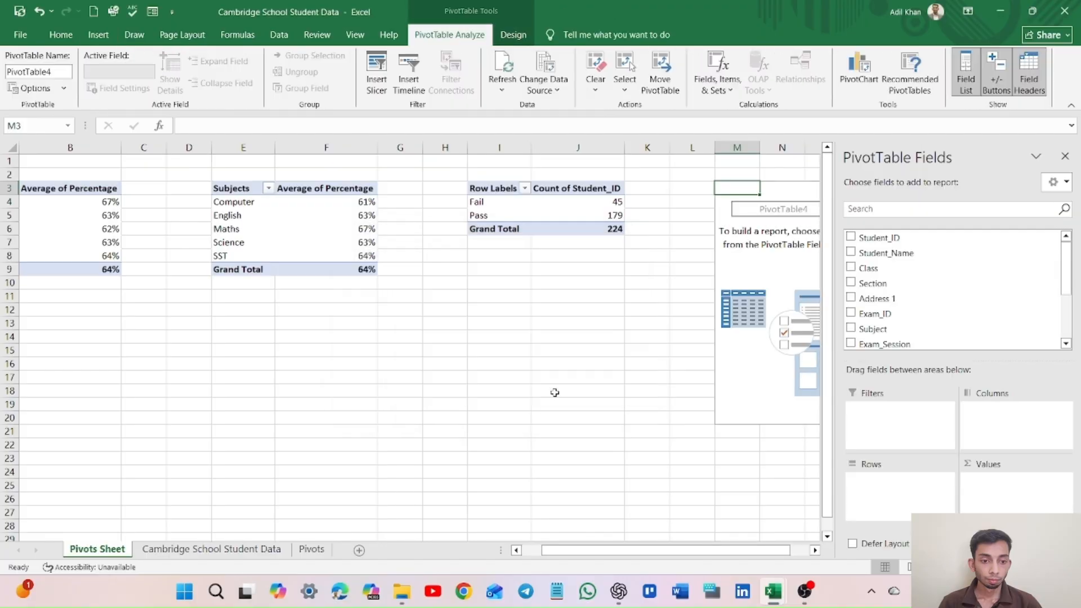
# Add Section as rows and Percentage as values to the fourth PivotTable.
pyautogui.moveTo(626, 554); pyautogui.dragTo(645, 555)
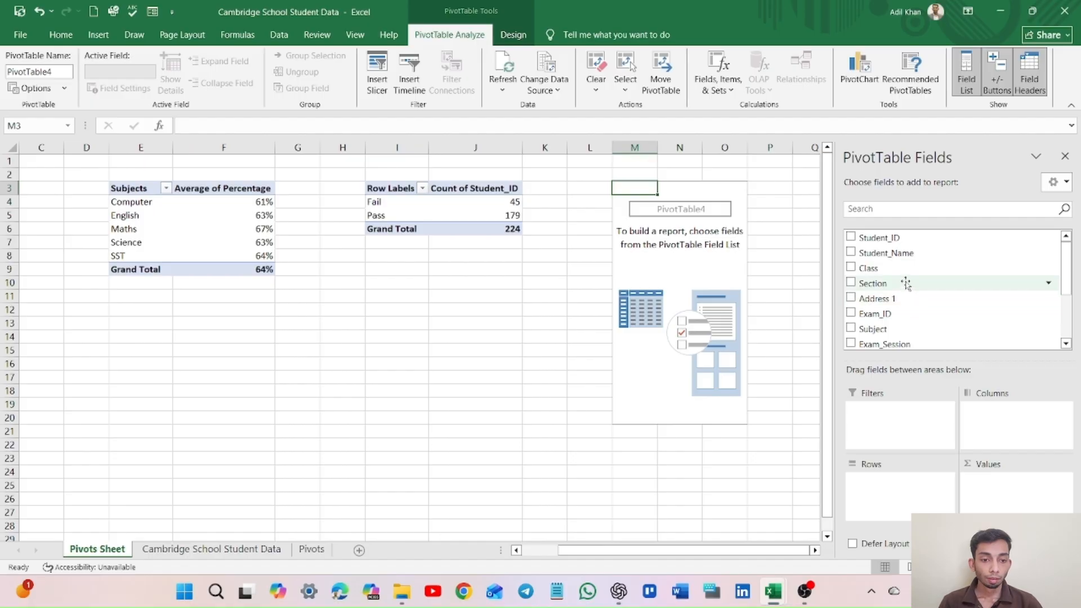
pyautogui.scroll(-2, 906, 283)
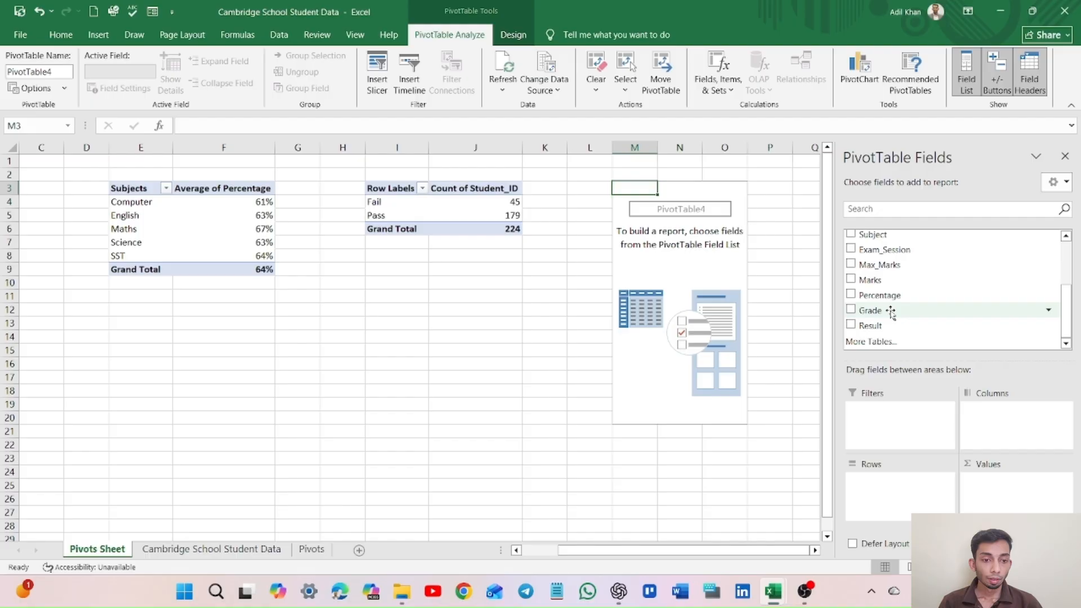
pyautogui.scroll(1, 890, 313)
pyautogui.scroll(-1, 891, 293)
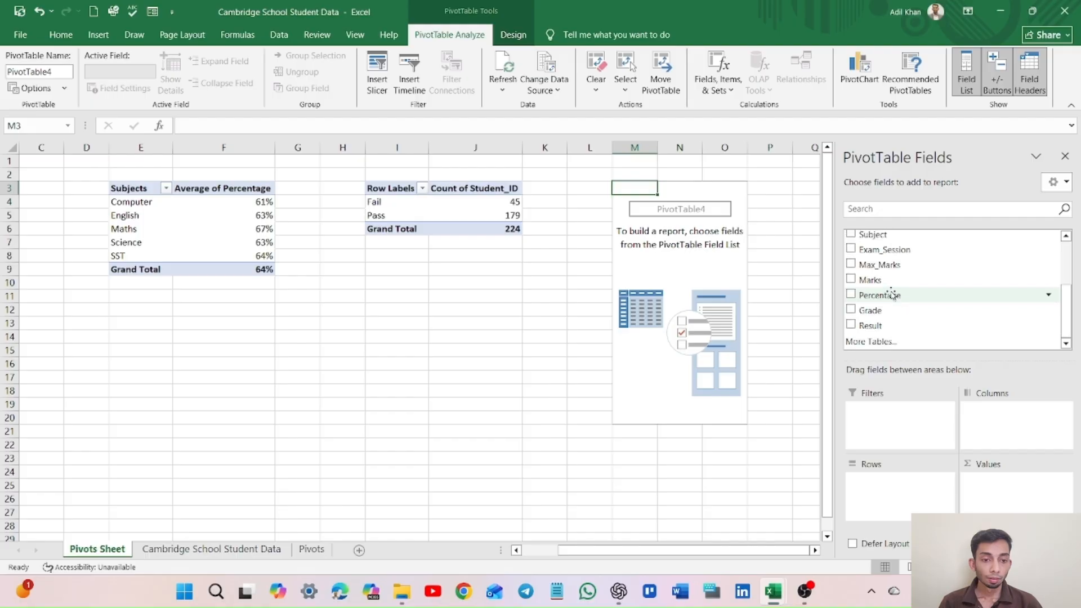
pyautogui.scroll(2, 888, 300)
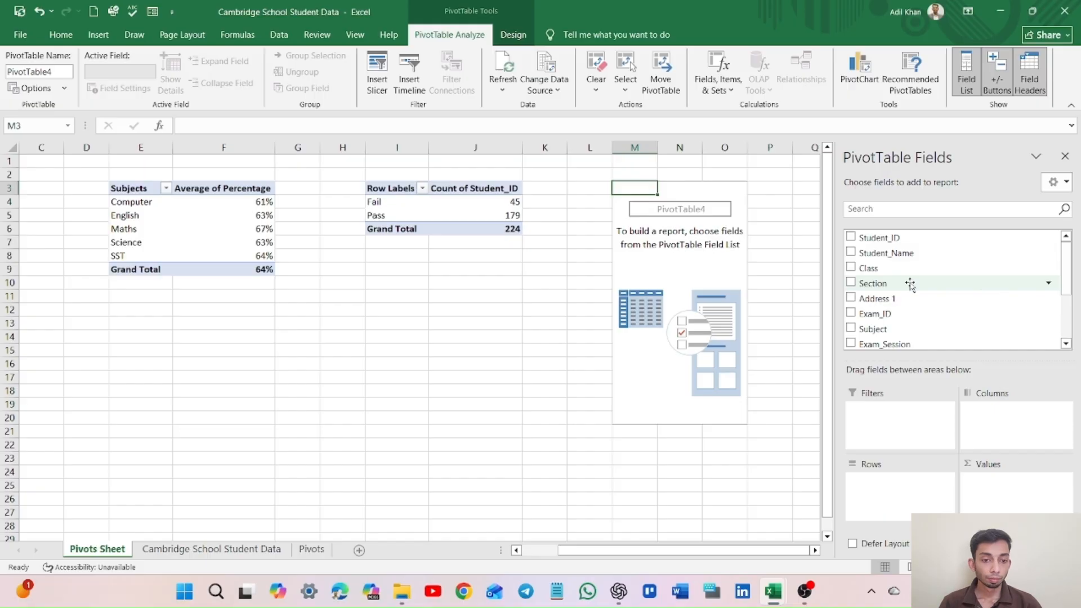
pyautogui.click(910, 284)
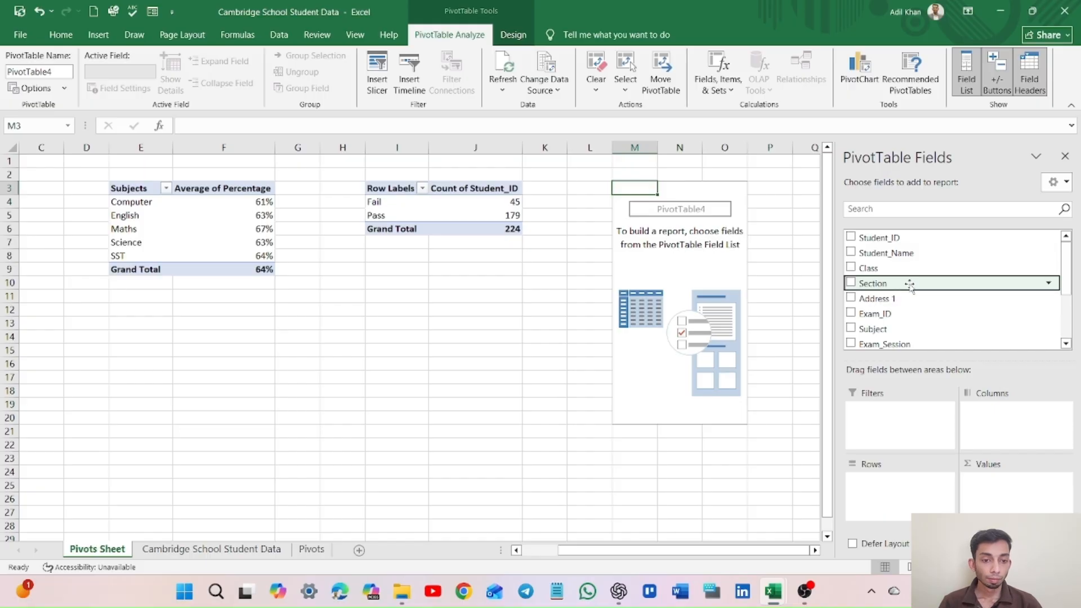
pyautogui.moveTo(910, 285); pyautogui.dragTo(891, 483)
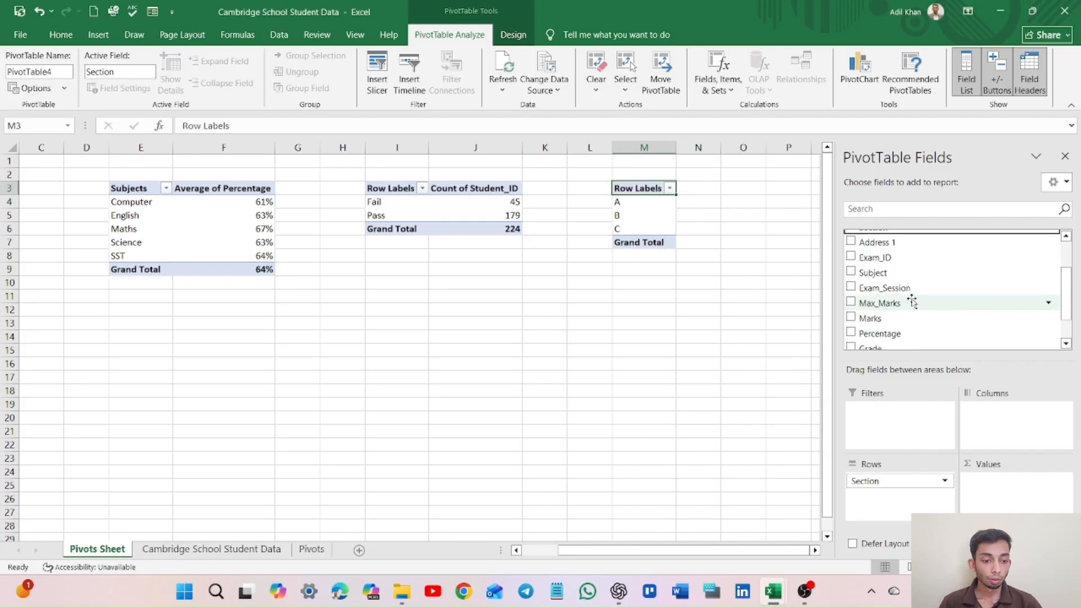
pyautogui.scroll(-2, 914, 301)
pyautogui.scroll(2, 912, 303)
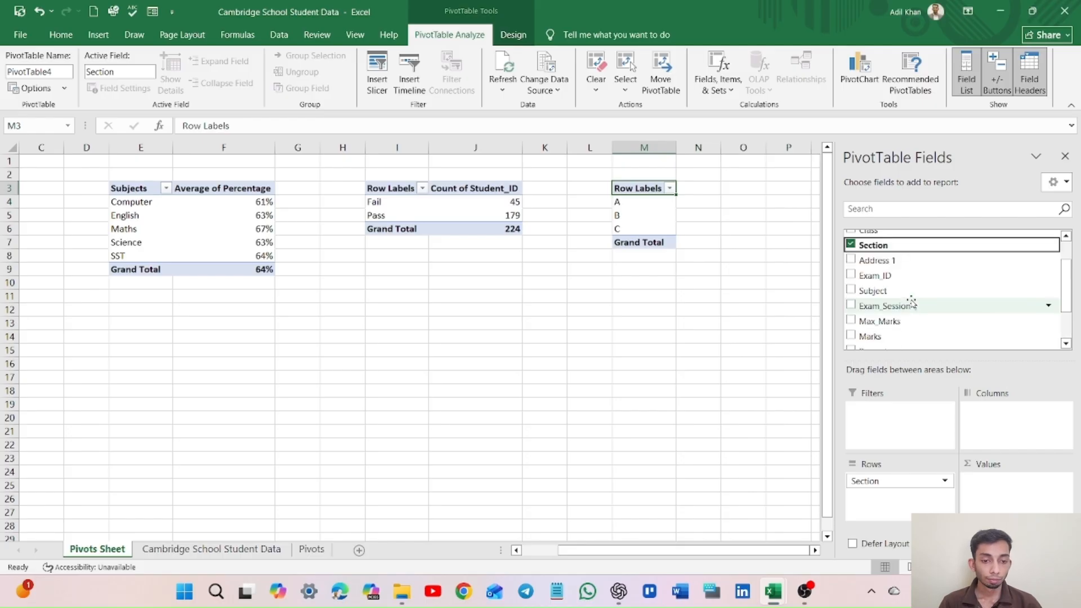
pyautogui.scroll(-2, 910, 265)
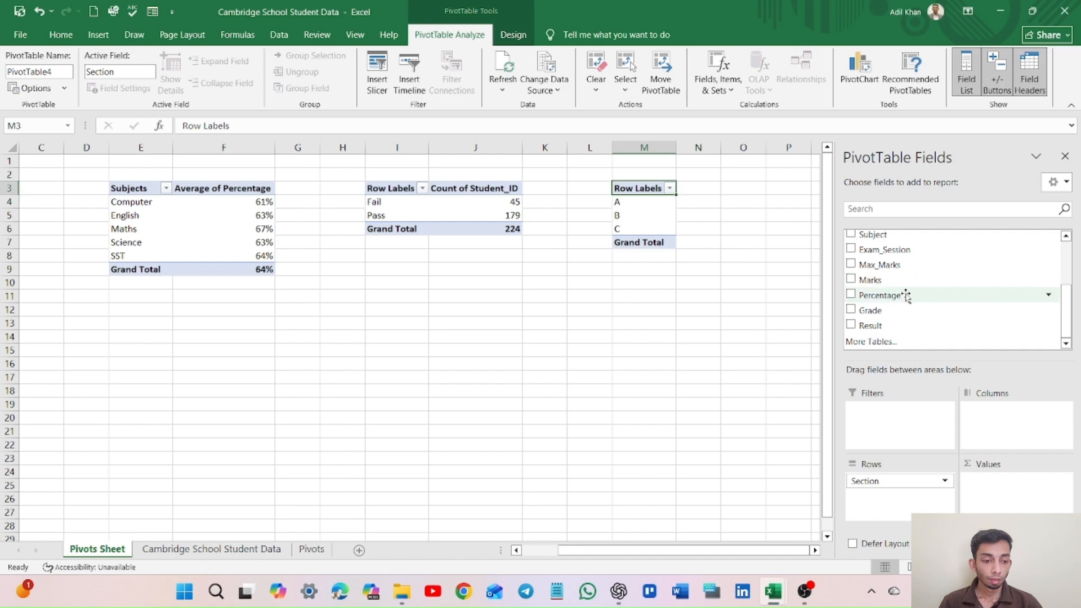
pyautogui.moveTo(904, 295); pyautogui.dragTo(1002, 491)
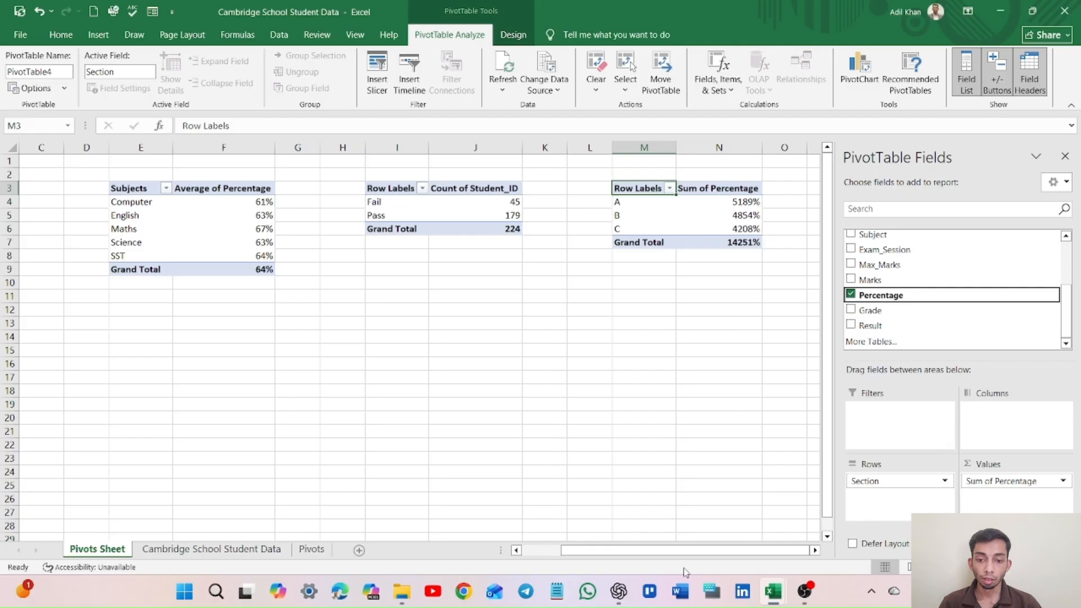
# Summarize the Percentage values of the fourth PivotTable by Average instead of Sum.
pyautogui.moveTo(710, 553); pyautogui.dragTo(719, 550)
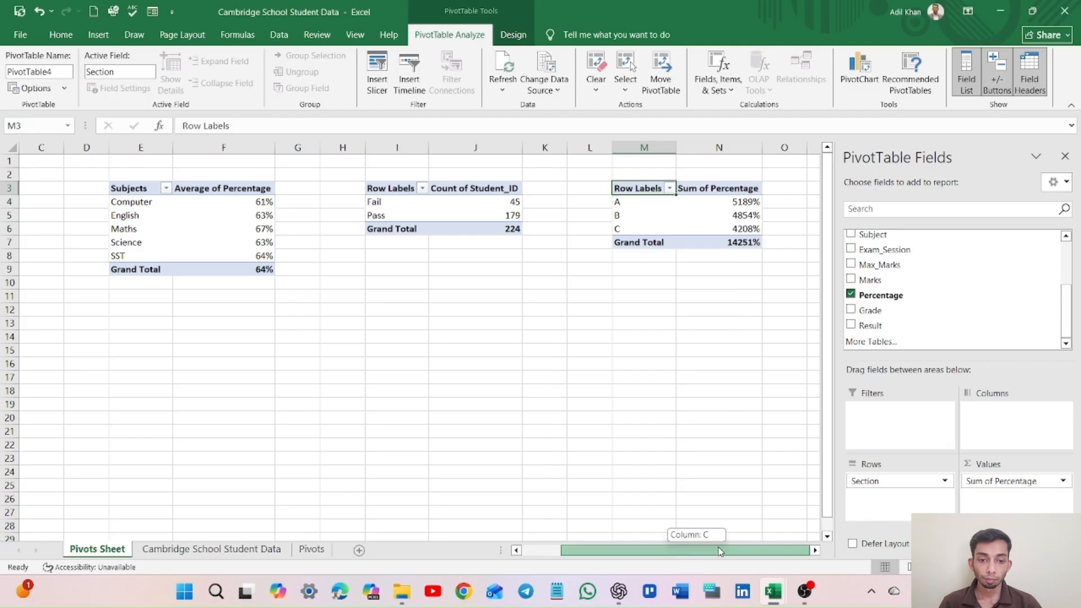
pyautogui.click(1062, 480)
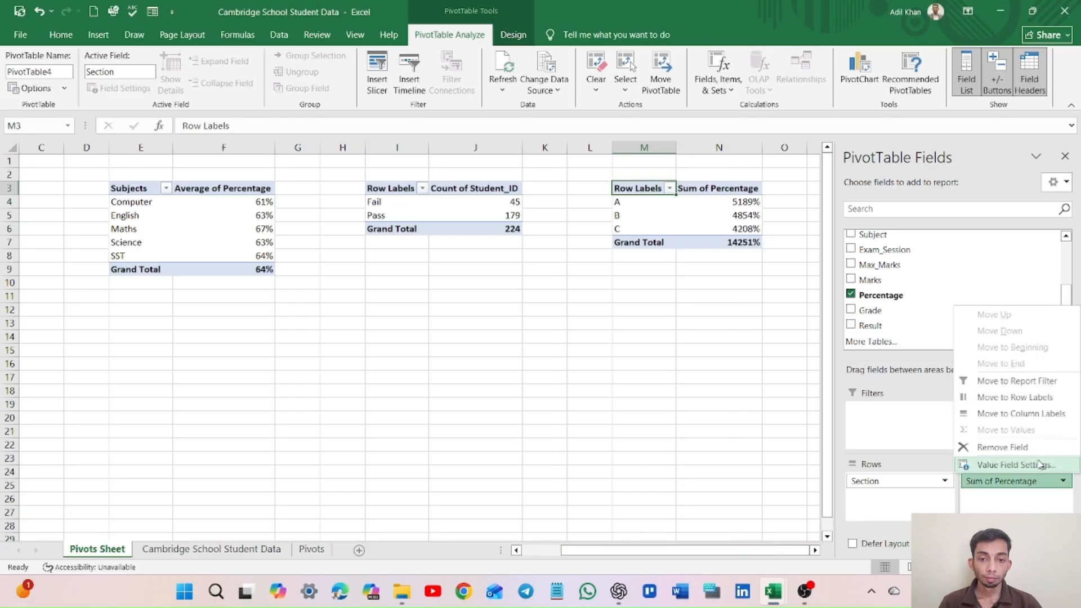
pyautogui.click(1008, 466)
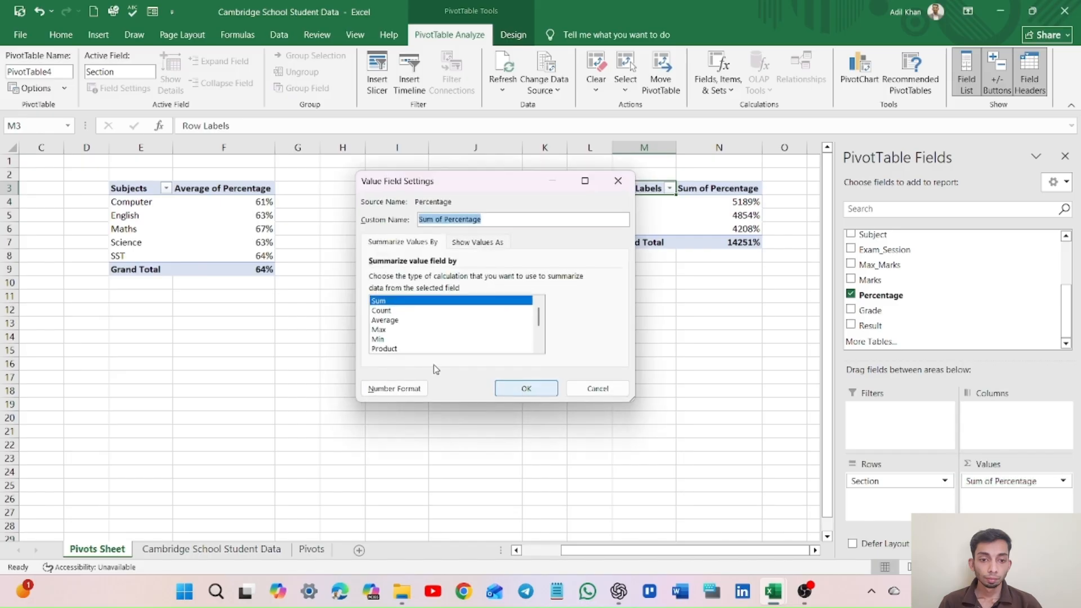
pyautogui.click(382, 320)
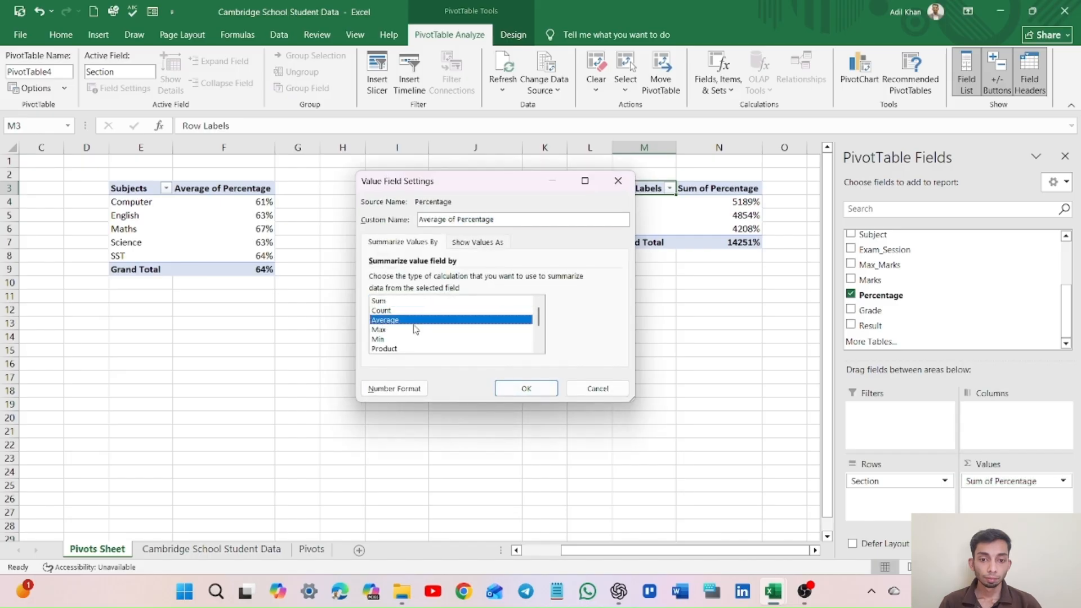
pyautogui.click(527, 388)
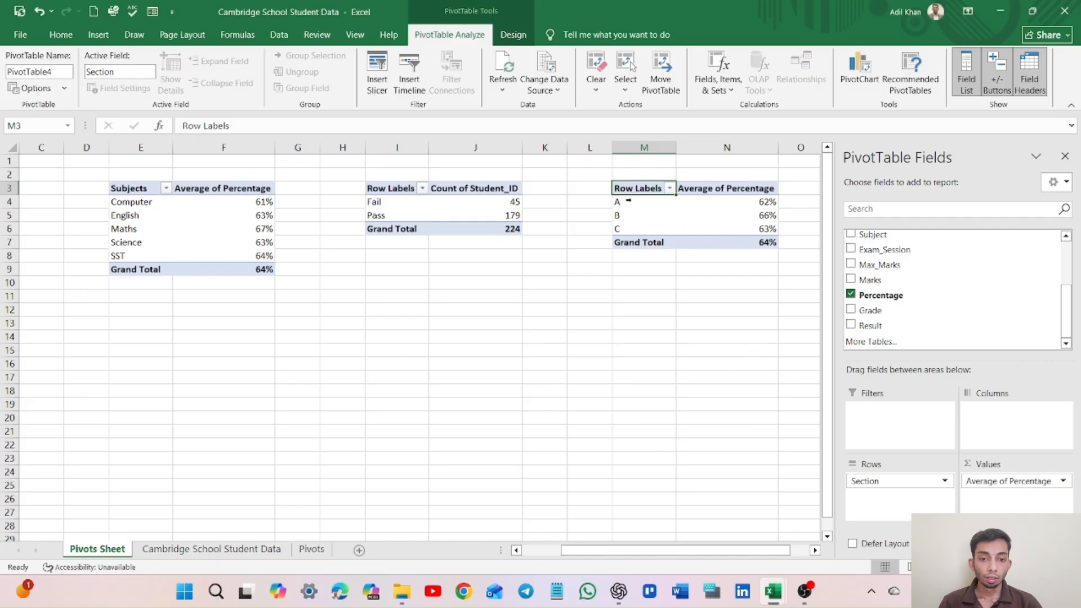
pyautogui.click(769, 203)
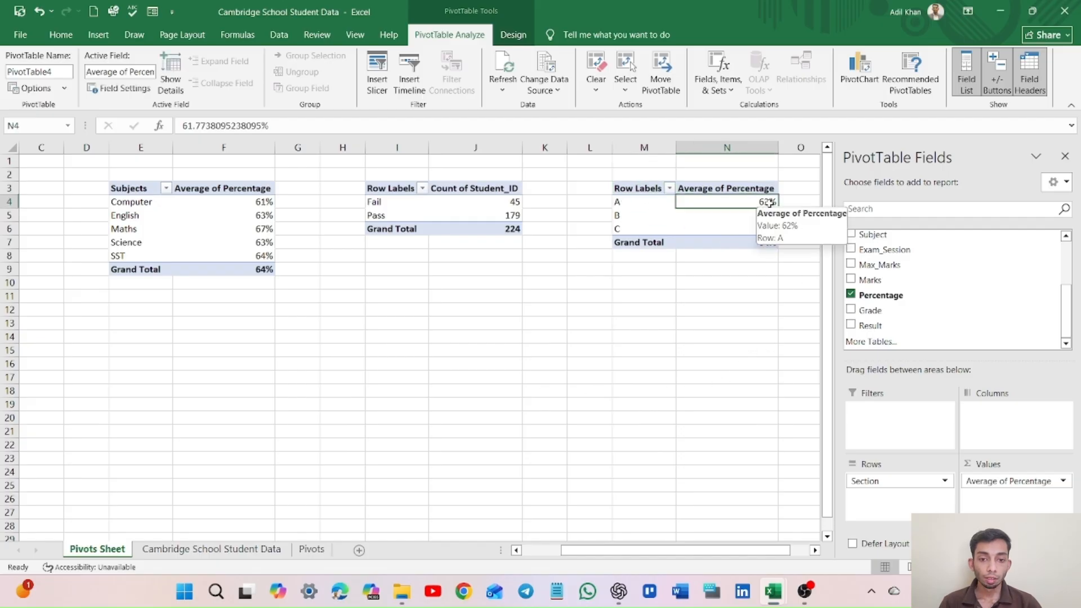
pyautogui.click(623, 215)
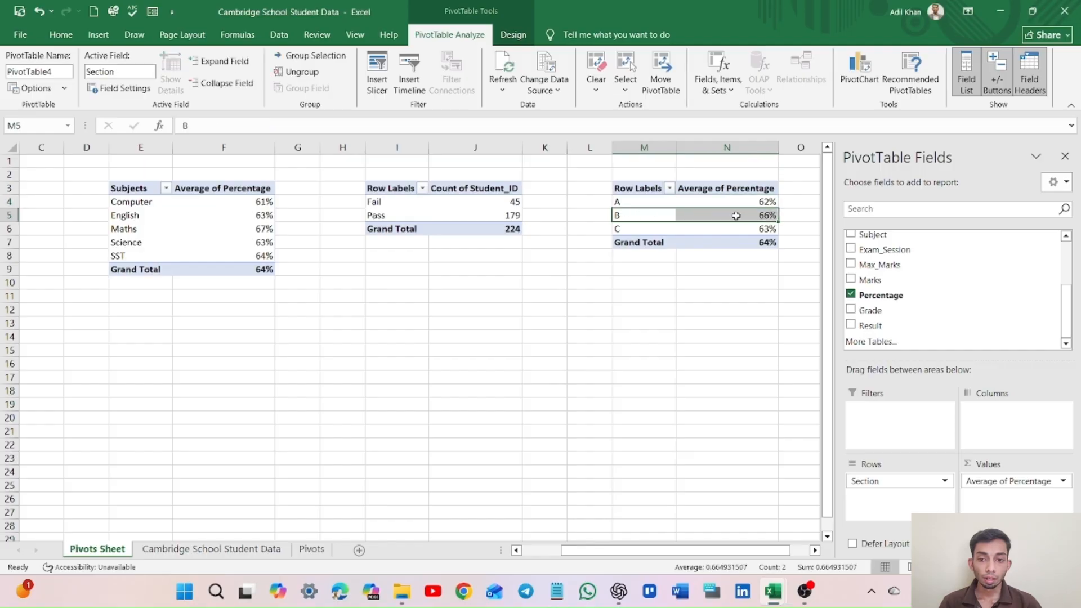
pyautogui.click(691, 230)
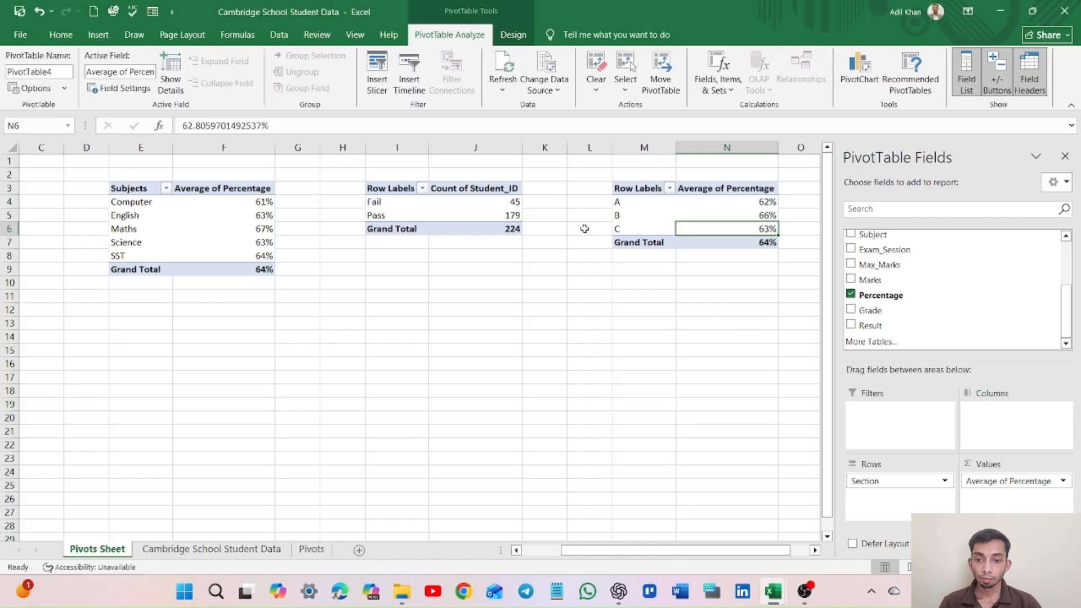
# Undo the Section and Percentage layout of the fourth PivotTable and add Grade as rows and Student_ID as values instead.
pyautogui.moveTo(658, 552); pyautogui.dragTo(702, 549)
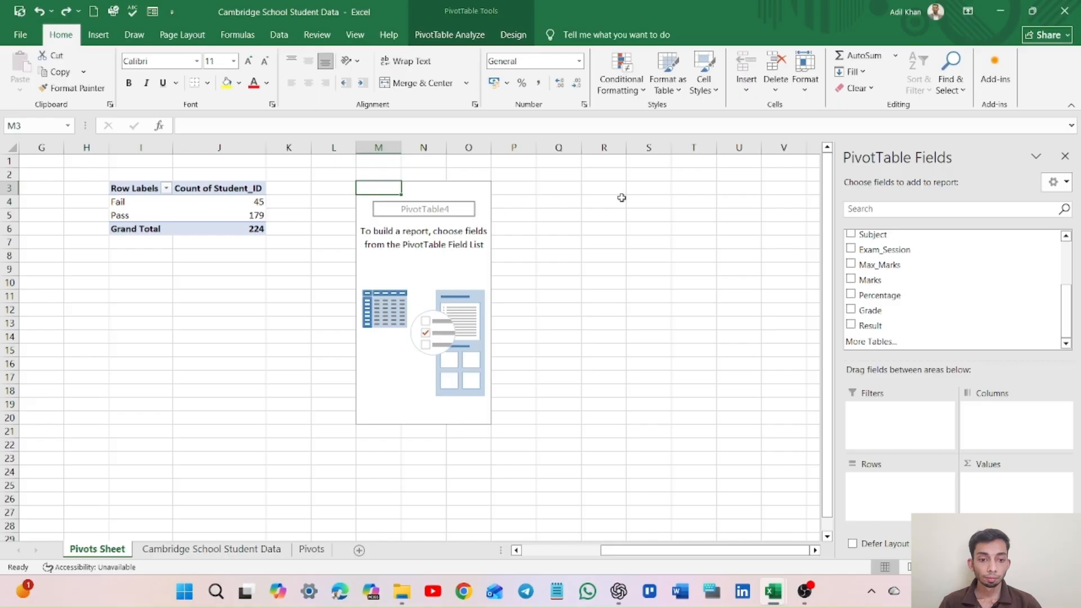
pyautogui.scroll(2, 895, 282)
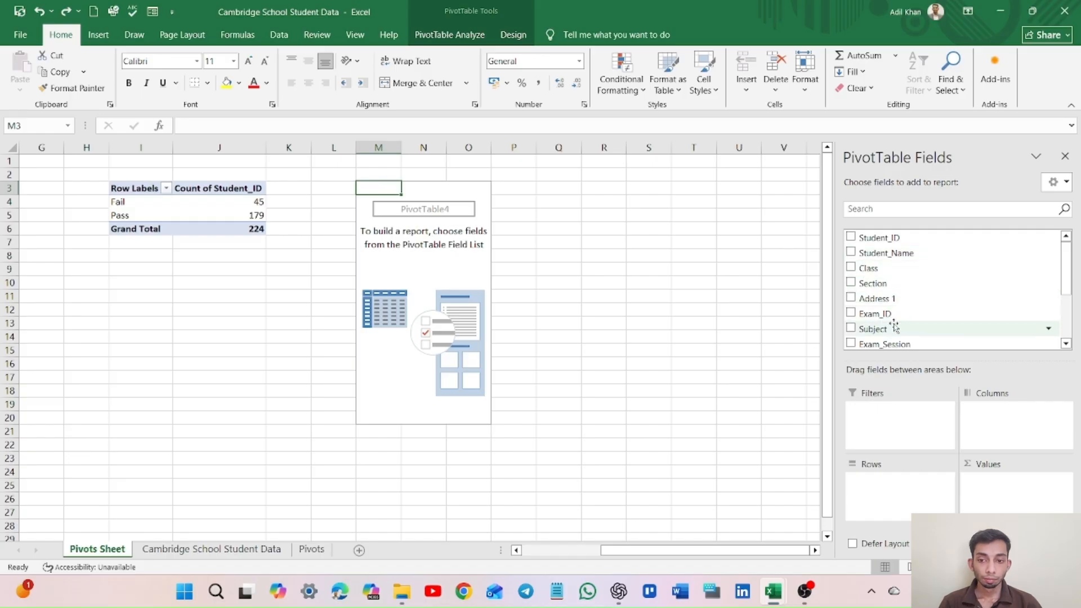
pyautogui.scroll(-2, 894, 327)
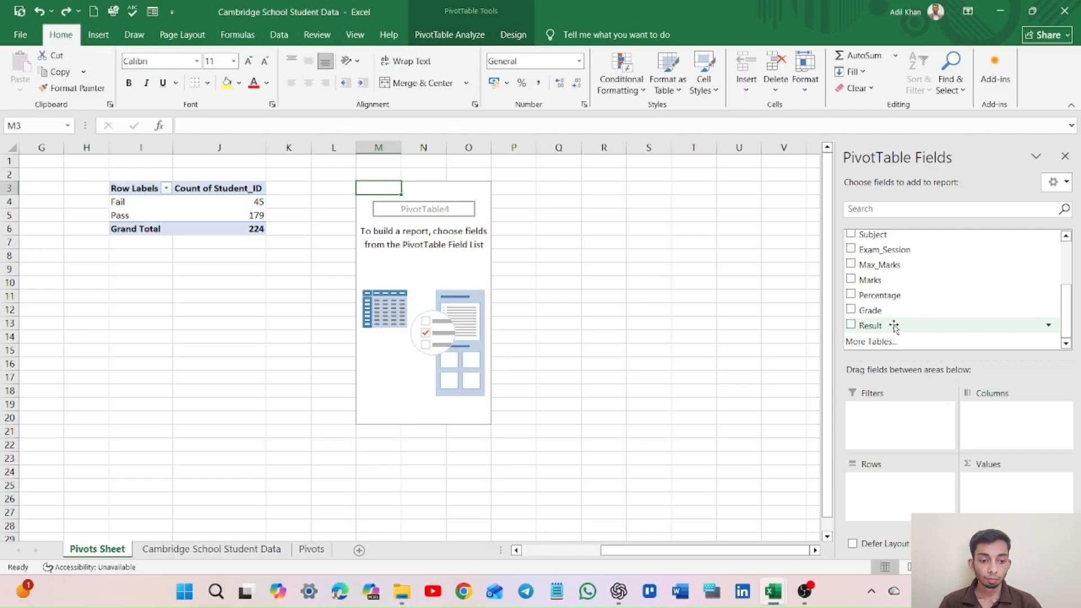
pyautogui.moveTo(895, 310); pyautogui.dragTo(889, 485)
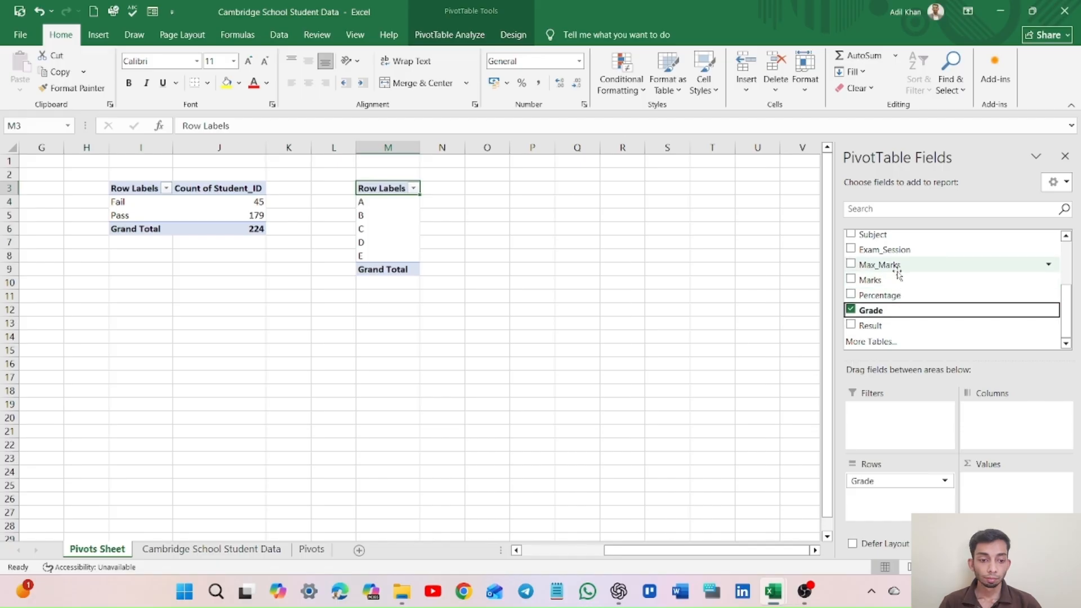
pyautogui.scroll(2, 899, 275)
pyautogui.moveTo(889, 235); pyautogui.dragTo(1008, 492)
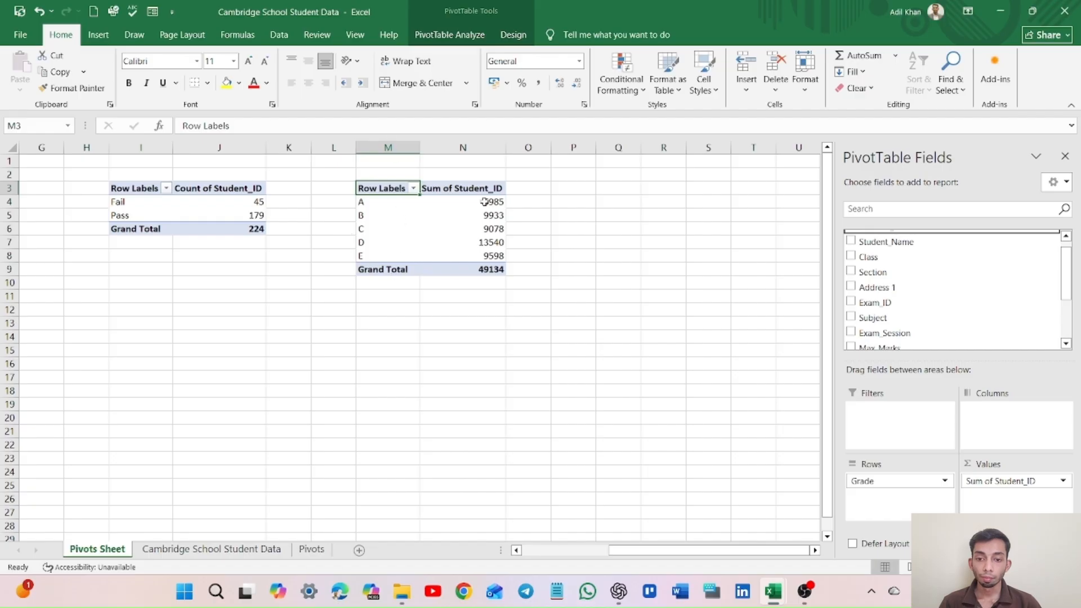
# Summarize the Student_ID values of the fourth PivotTable by Count instead of Sum.
pyautogui.click(1036, 480)
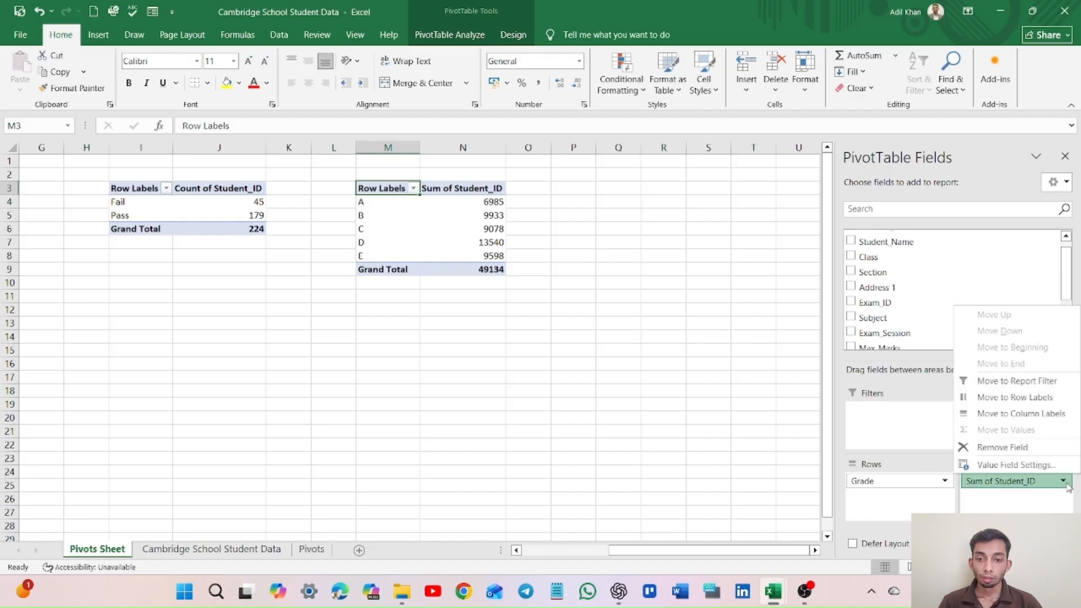
pyautogui.click(1052, 464)
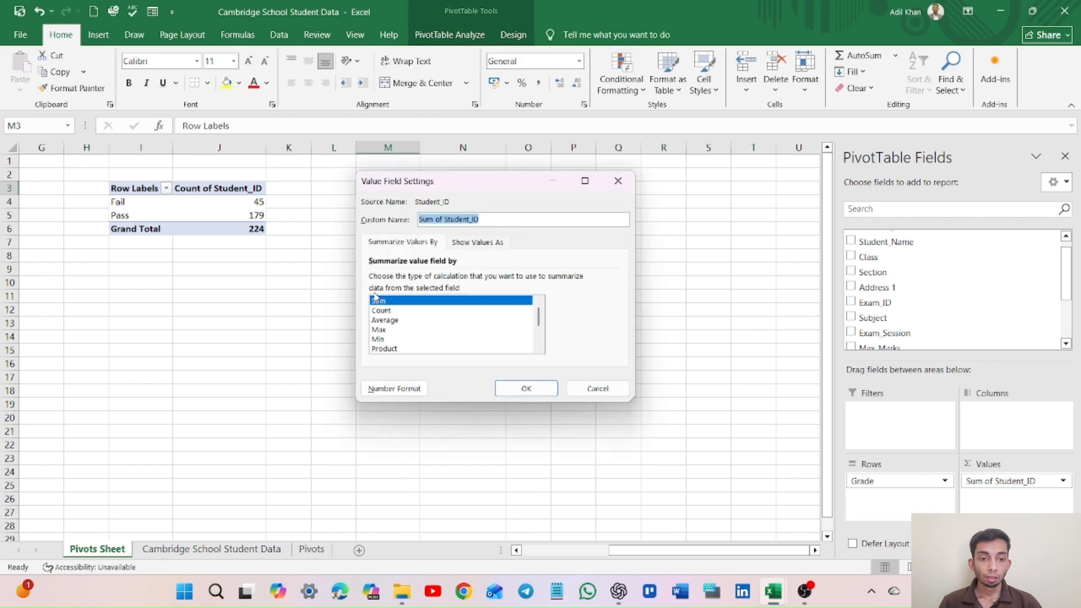
pyautogui.click(381, 311)
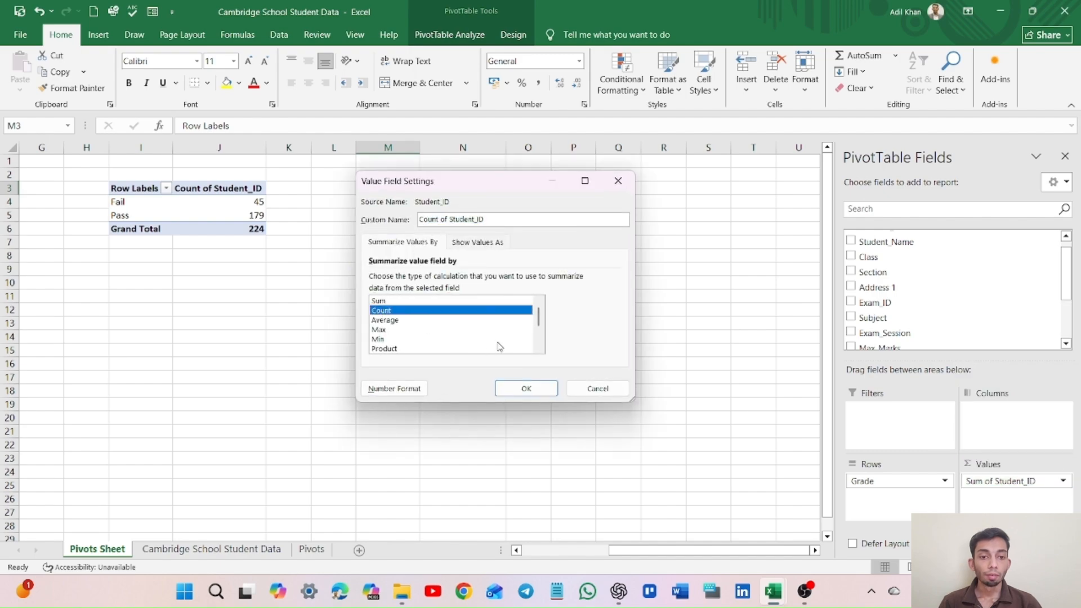
pyautogui.click(526, 388)
pyautogui.click(532, 219)
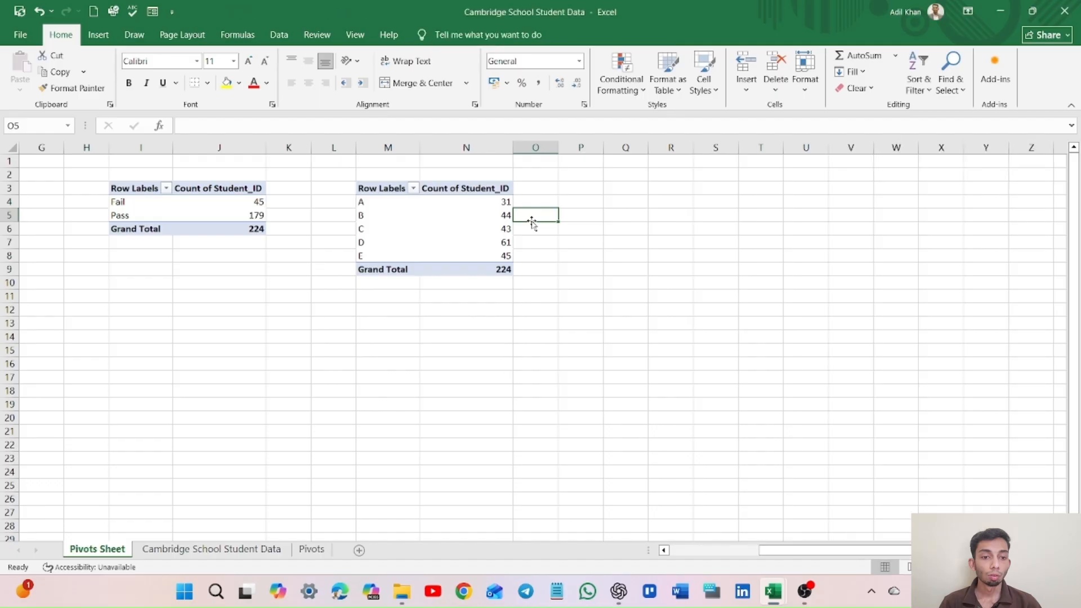
pyautogui.moveTo(780, 550); pyautogui.dragTo(671, 557)
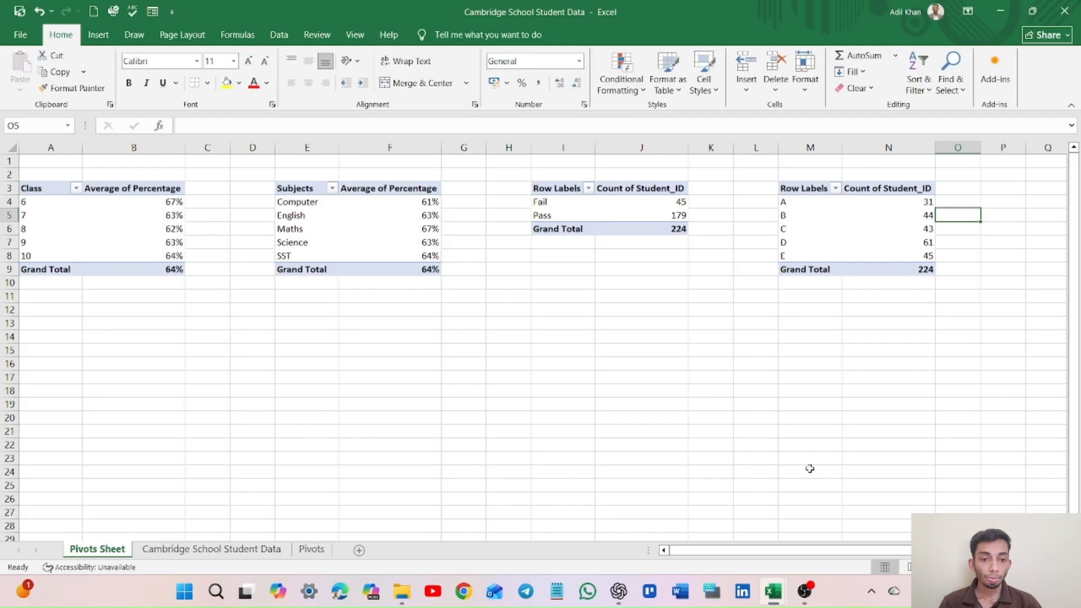
pyautogui.moveTo(796, 552); pyautogui.dragTo(817, 552)
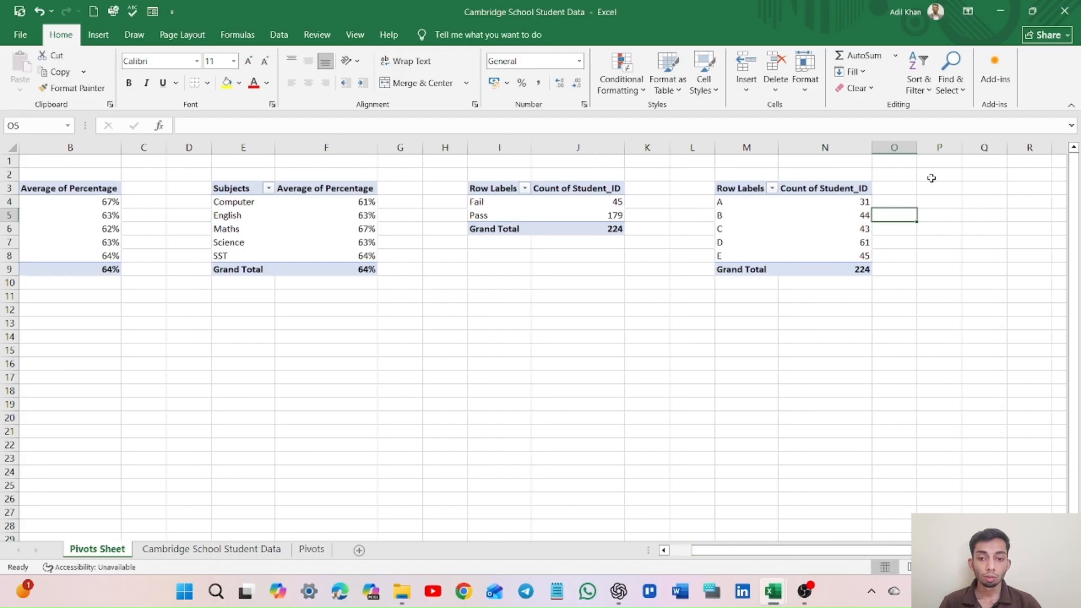
pyautogui.click(938, 198)
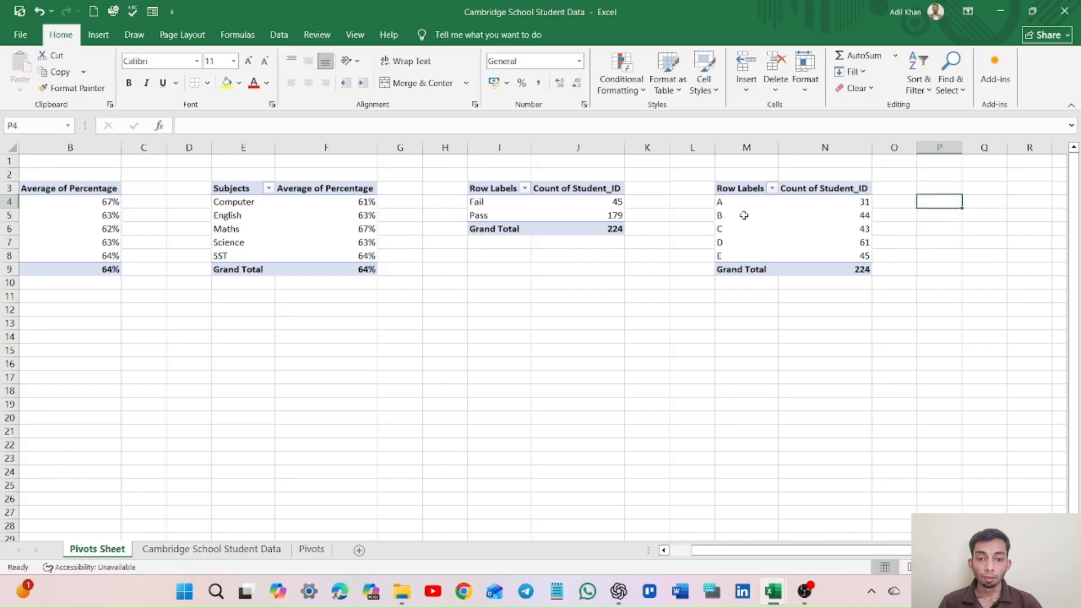
pyautogui.click(938, 188)
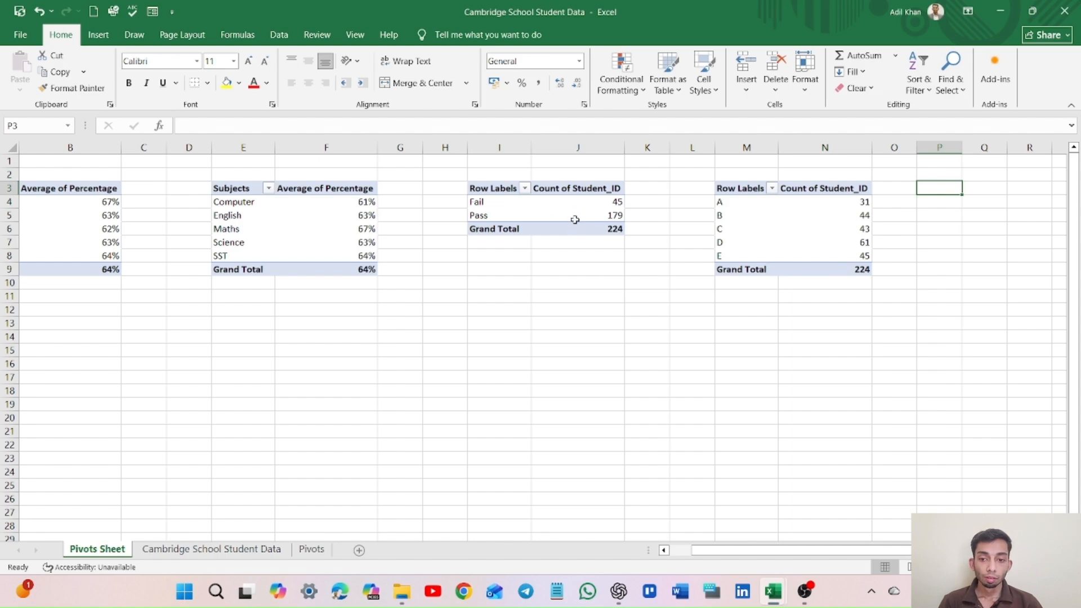
# Rename the row header of the pass/fail PivotTable in cell I3 to "Result".
pyautogui.click(492, 189)
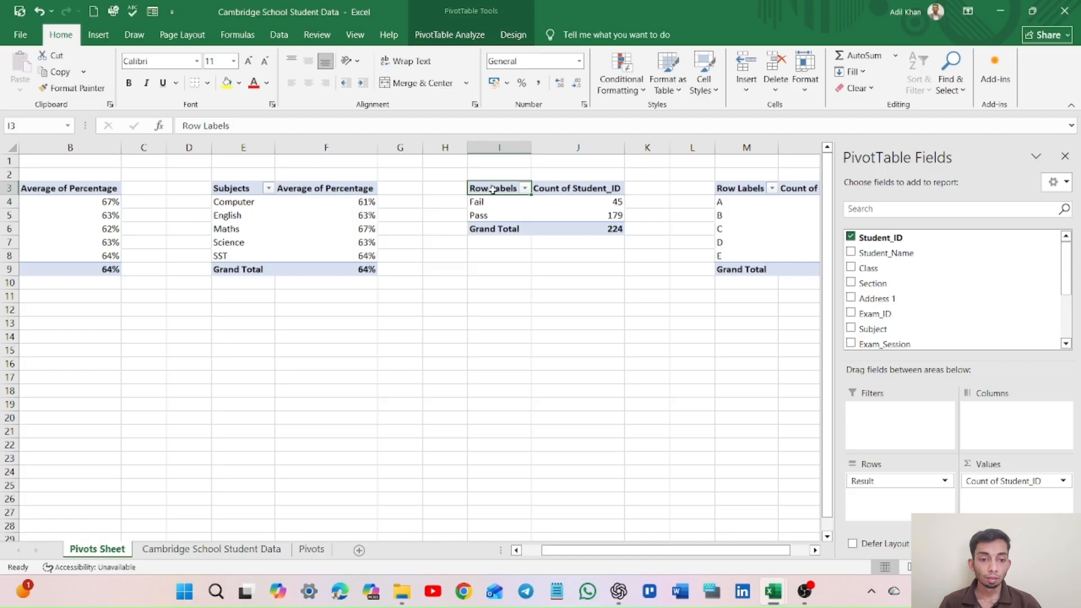
pyautogui.moveTo(712, 559); pyautogui.dragTo(732, 559)
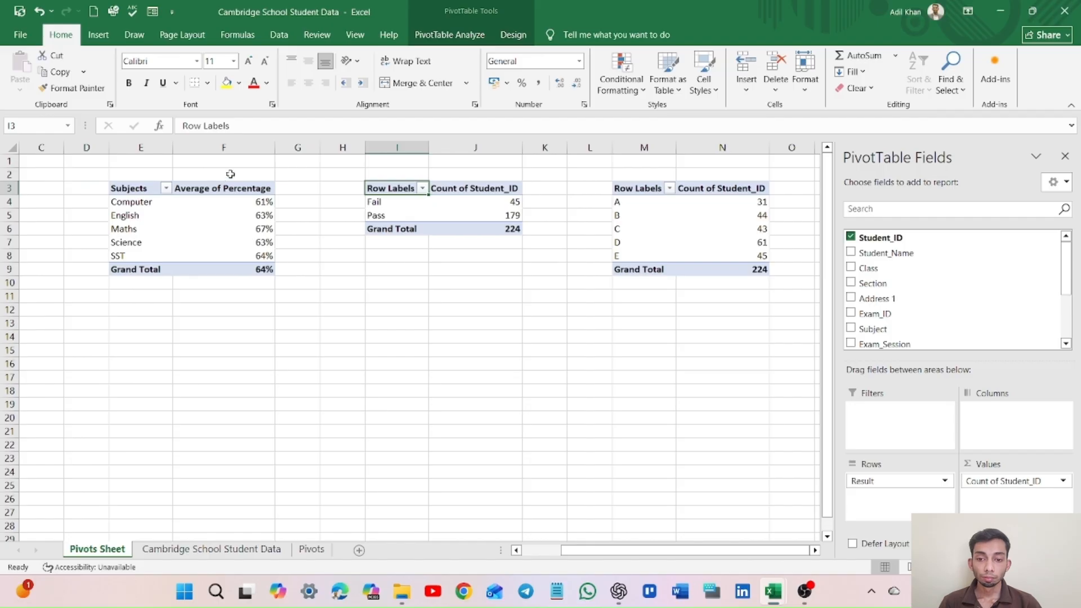
pyautogui.doubleClick(398, 187)
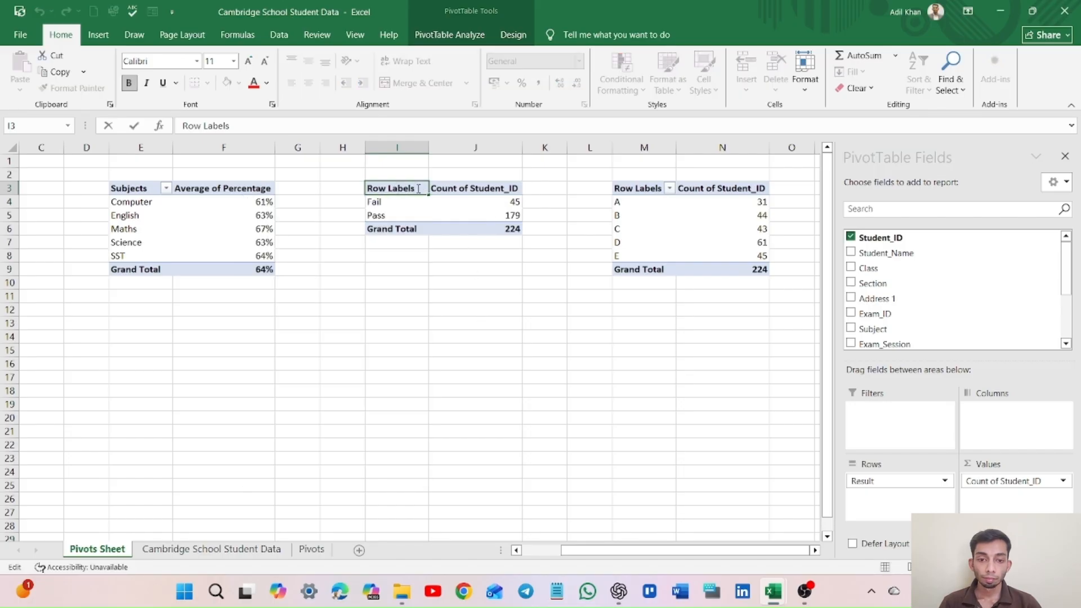
pyautogui.press('BackSpace')
pyautogui.press('BackSpace')
pyautogui.press('BackSpace')
pyautogui.press('BackSpace')
pyautogui.press('BackSpace')
pyautogui.press('BackSpace')
pyautogui.press('BackSpace')
pyautogui.press('BackSpace')
pyautogui.press('BackSpace')
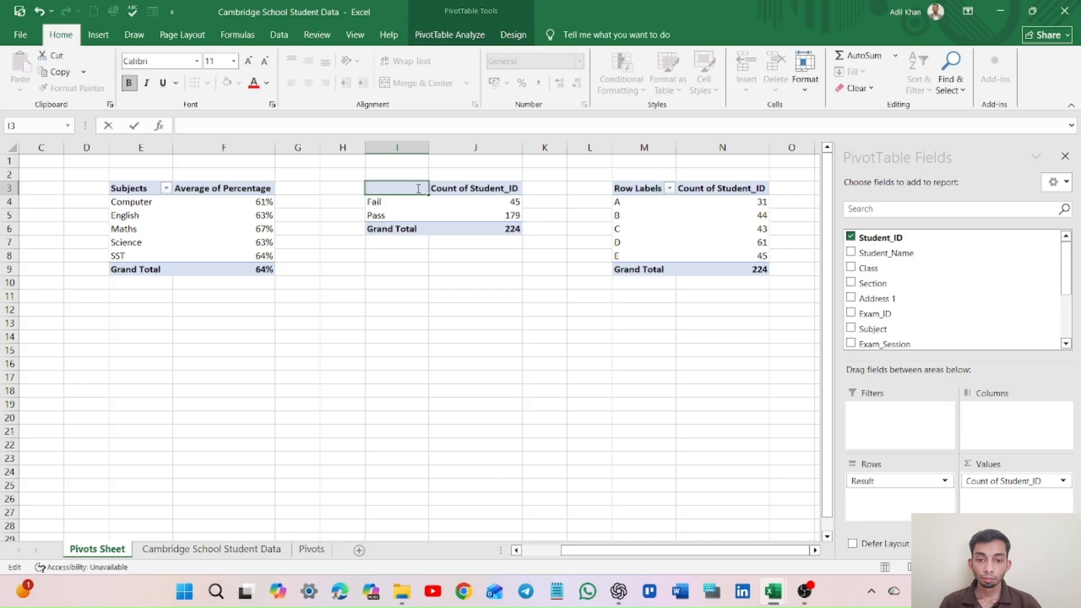
pyautogui.write('Result')
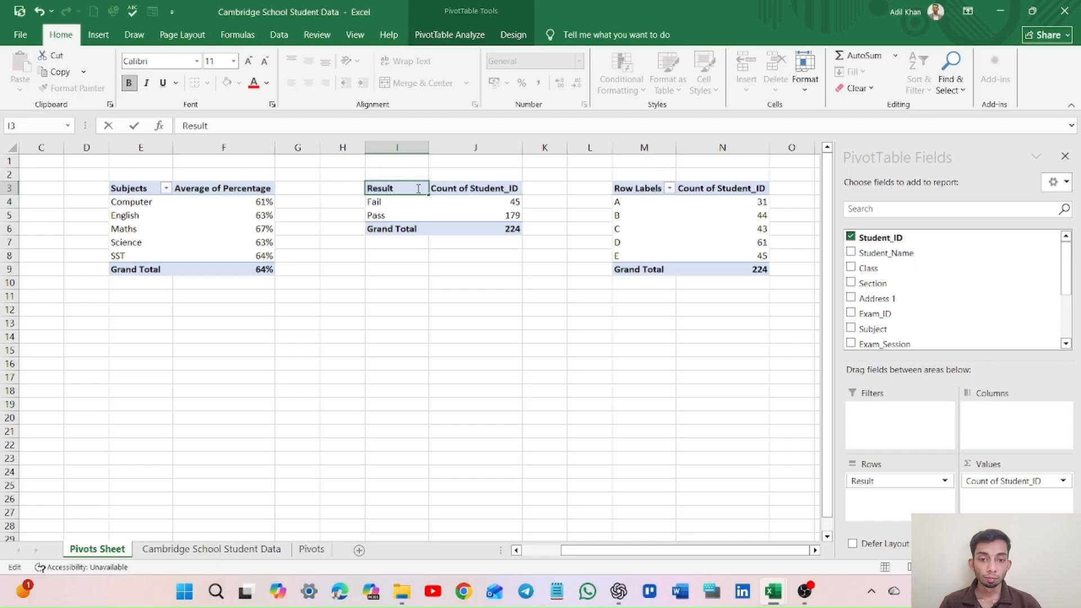
pyautogui.press('Return')
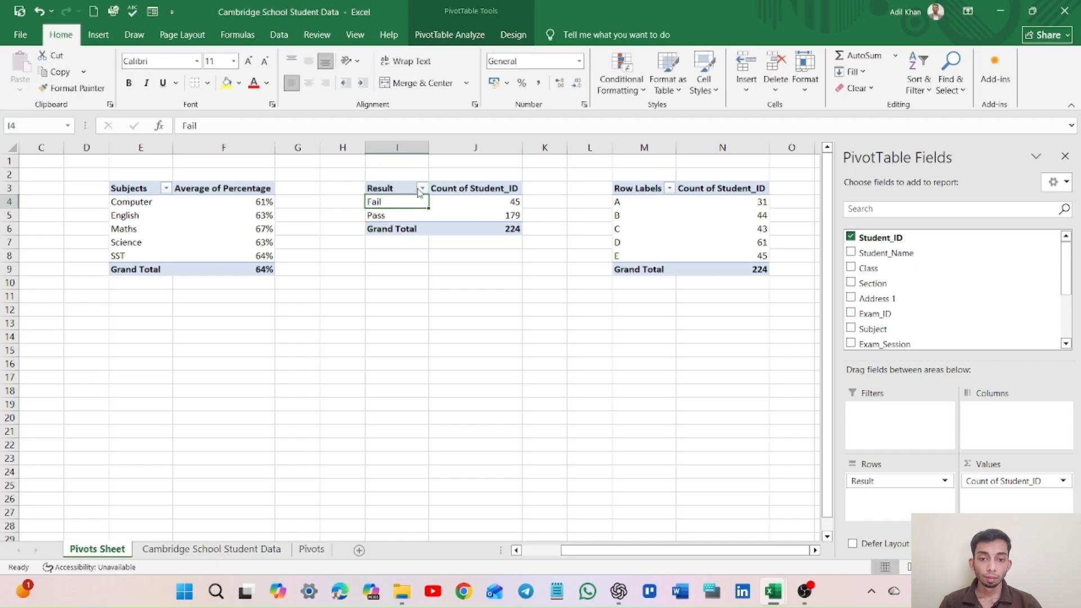
# Rename the row header of the fourth PivotTable in cell M3 to "Grades".
pyautogui.doubleClick(651, 188)
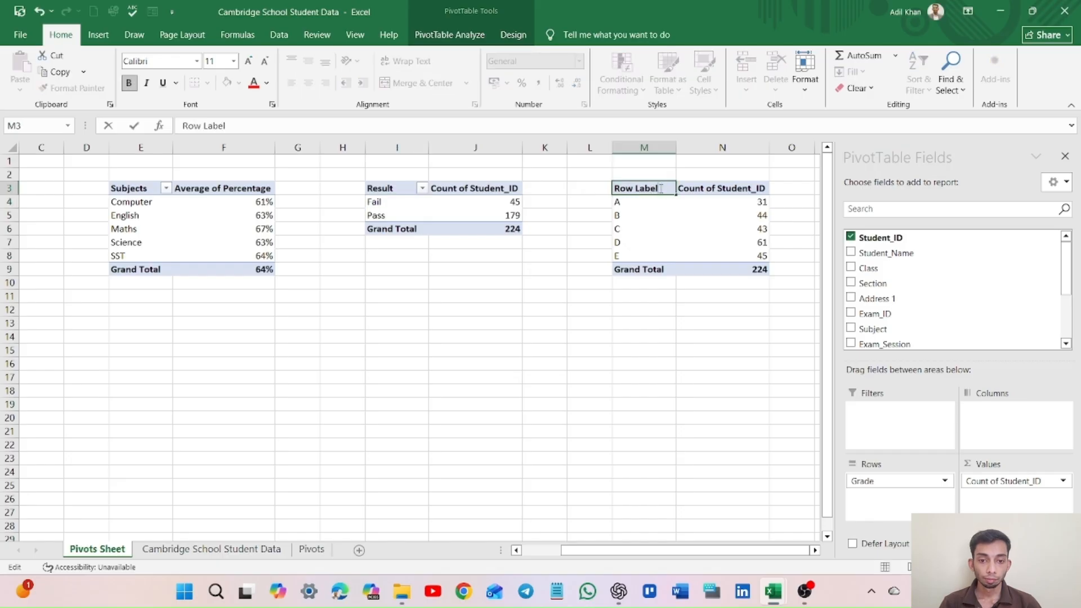
pyautogui.press('BackSpace')
pyautogui.press('BackSpace')
pyautogui.press('BackSpace')
pyautogui.press('BackSpace')
pyautogui.press('BackSpace')
pyautogui.press('BackSpace')
pyautogui.press('BackSpace')
pyautogui.press('BackSpace')
pyautogui.press('BackSpace')
pyautogui.write('Grades')
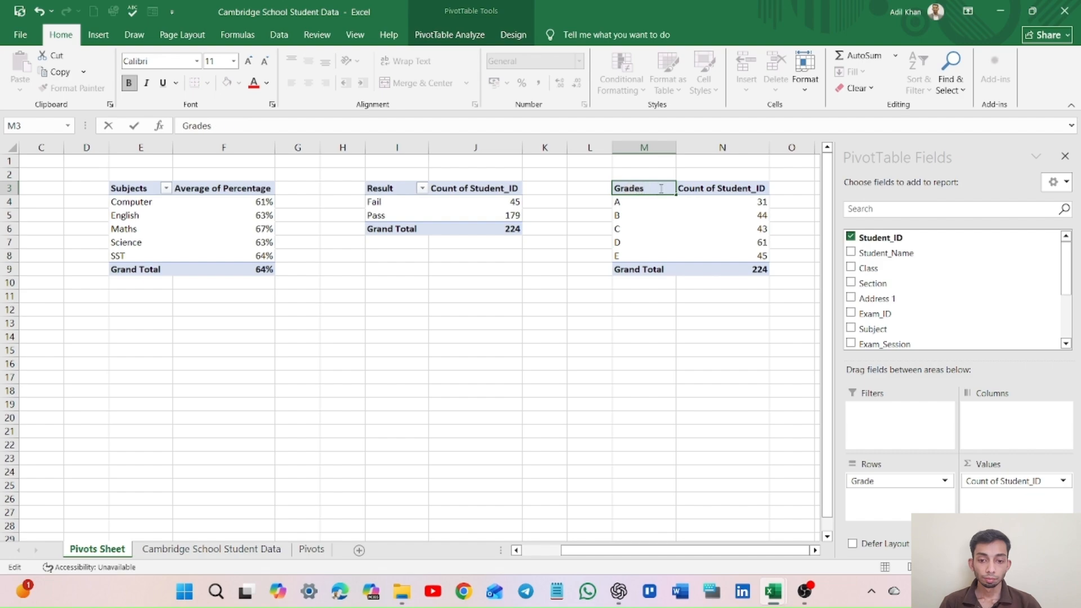
pyautogui.press('Return')
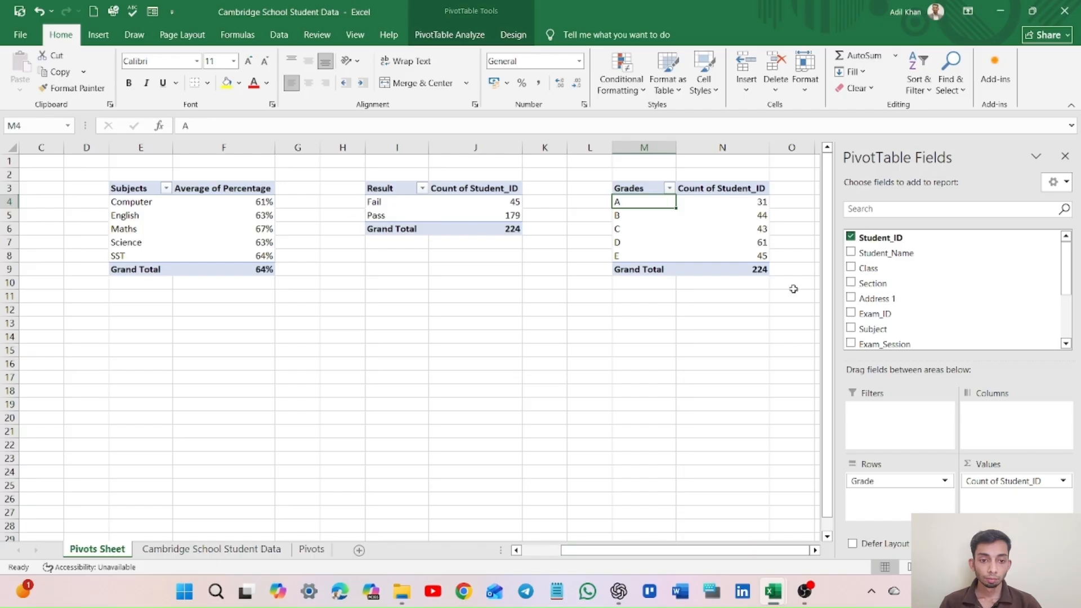
# Insert a fifth PivotTable based on Table2 at cell Q3 of the existing Pivots Sheet.
pyautogui.click(811, 190)
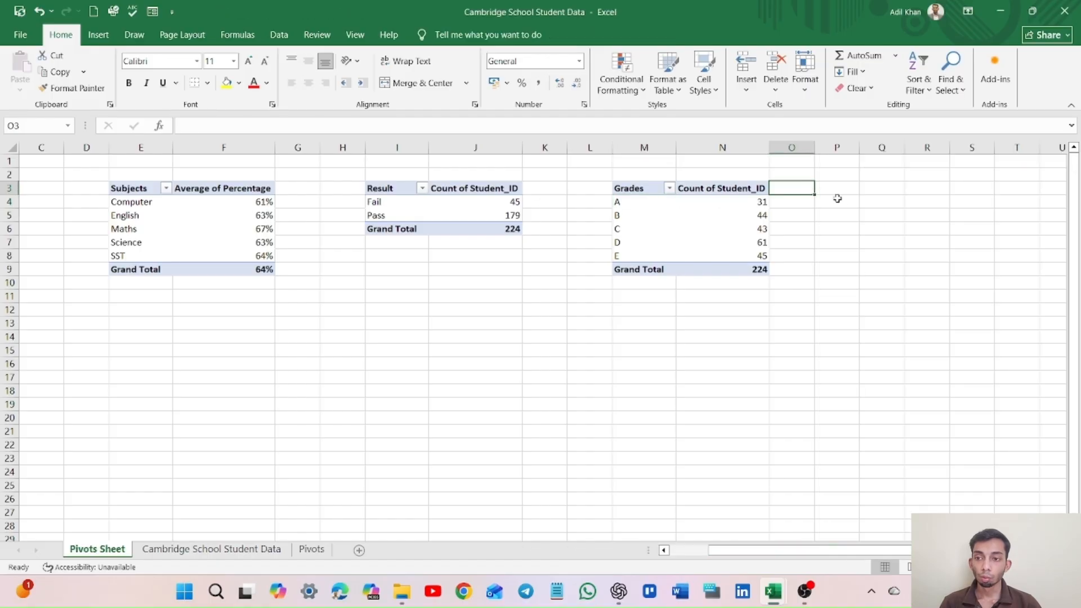
pyautogui.click(842, 187)
pyautogui.click(873, 187)
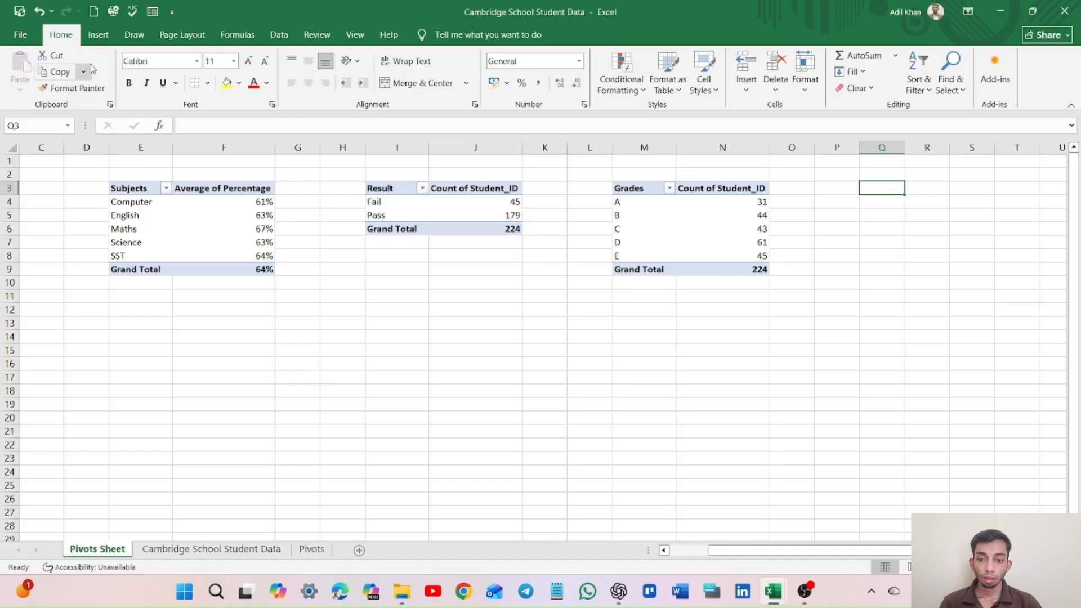
pyautogui.click(99, 35)
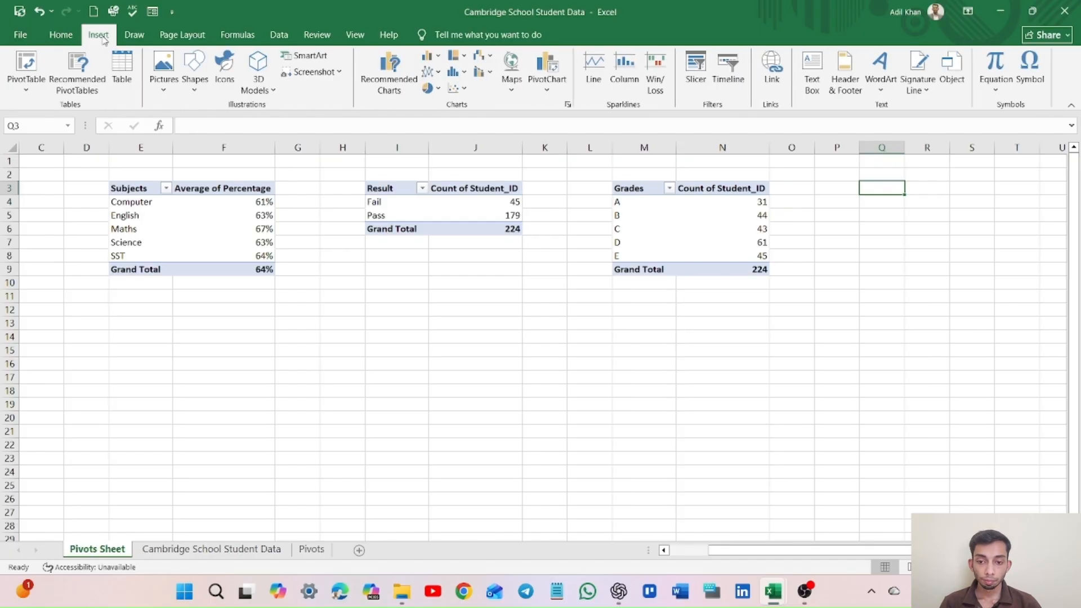
pyautogui.click(27, 66)
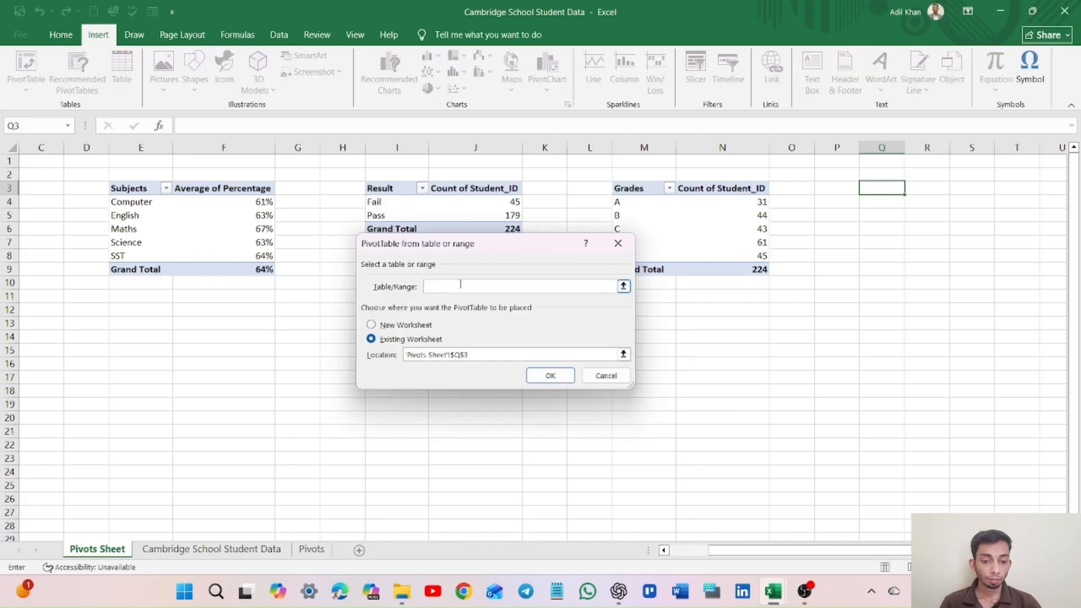
pyautogui.write('Table2')
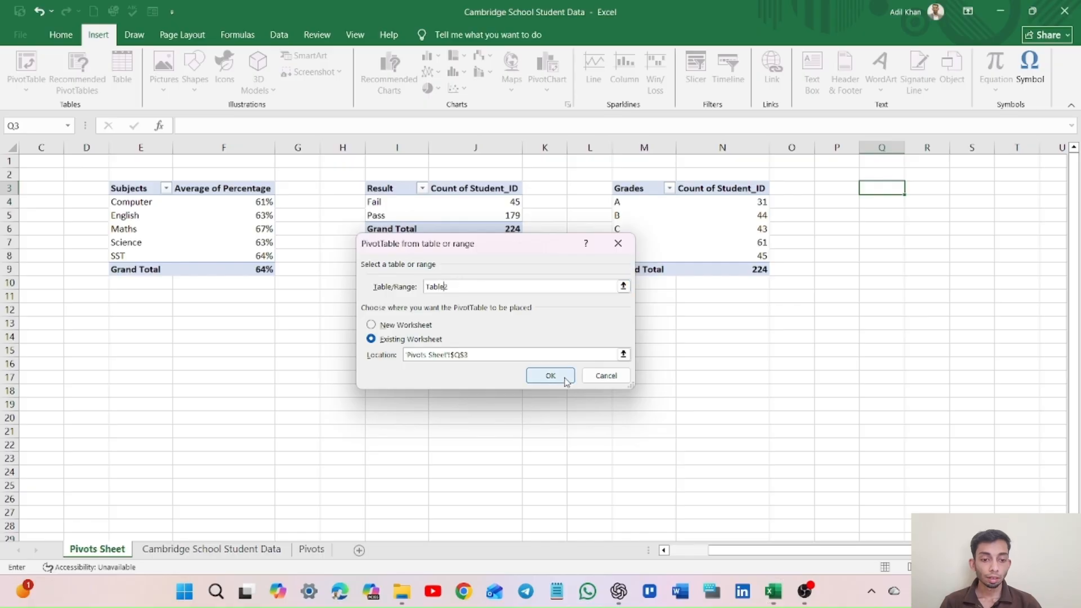
pyautogui.click(550, 376)
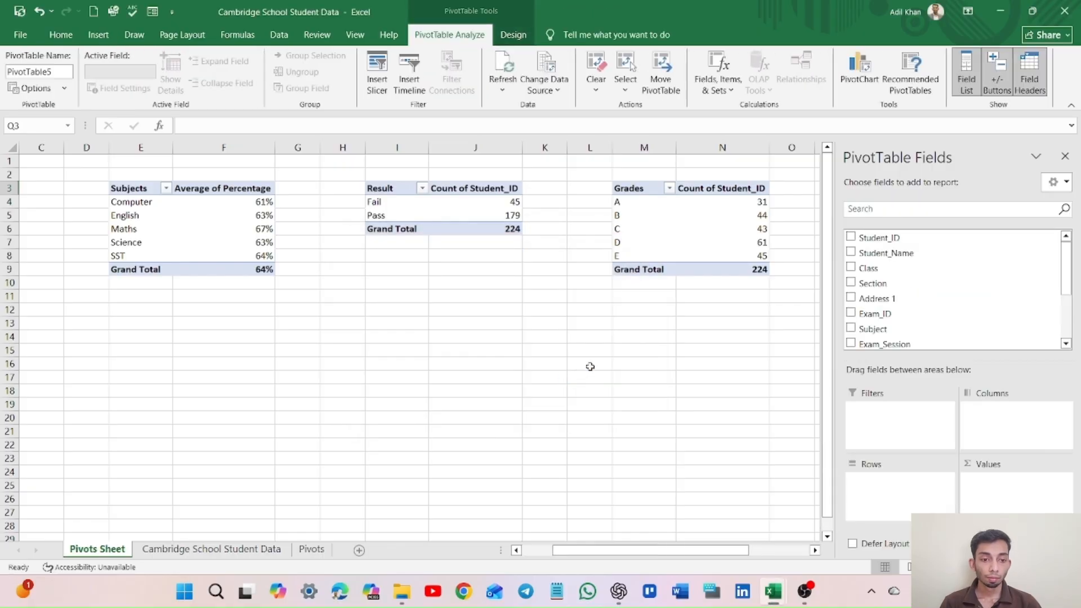
# Add Section as rows and Percentage as values to the fifth PivotTable.
pyautogui.moveTo(872, 272); pyautogui.dragTo(893, 489)
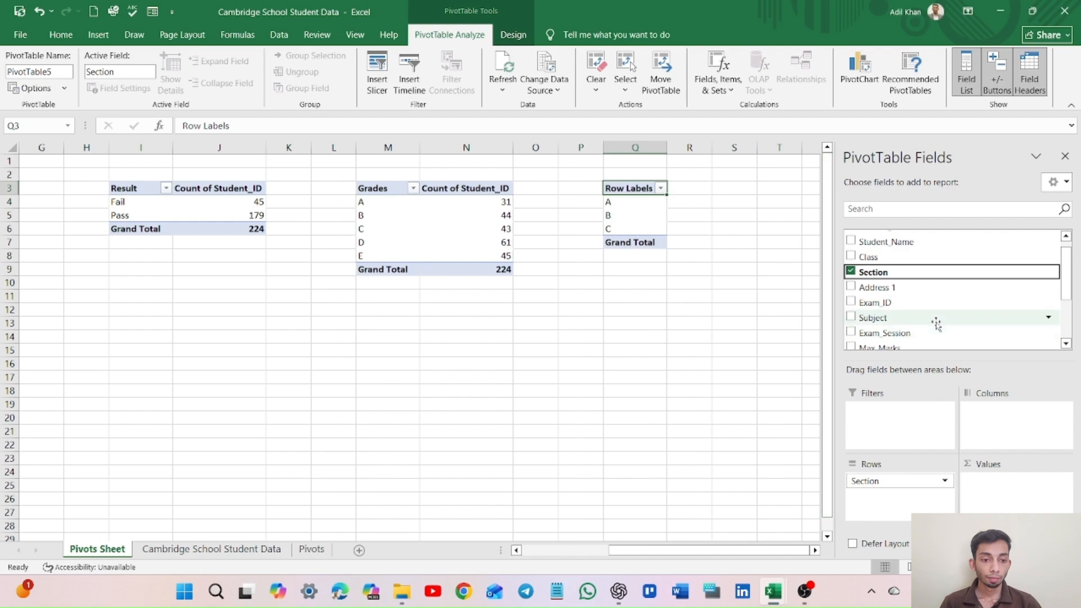
pyautogui.moveTo(1064, 271); pyautogui.dragTo(1065, 313)
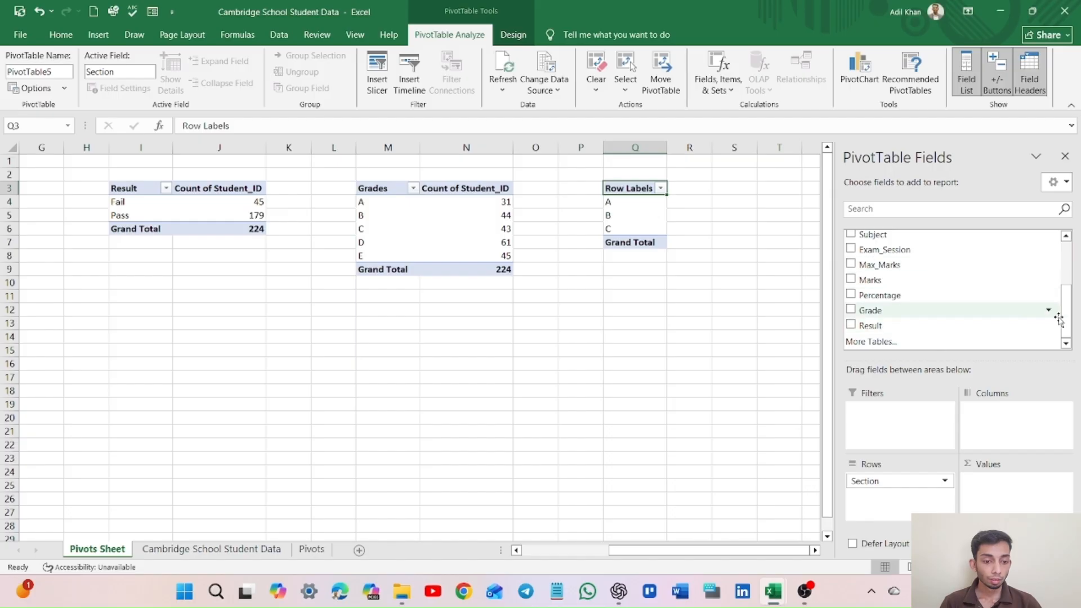
pyautogui.moveTo(907, 298); pyautogui.dragTo(1023, 497)
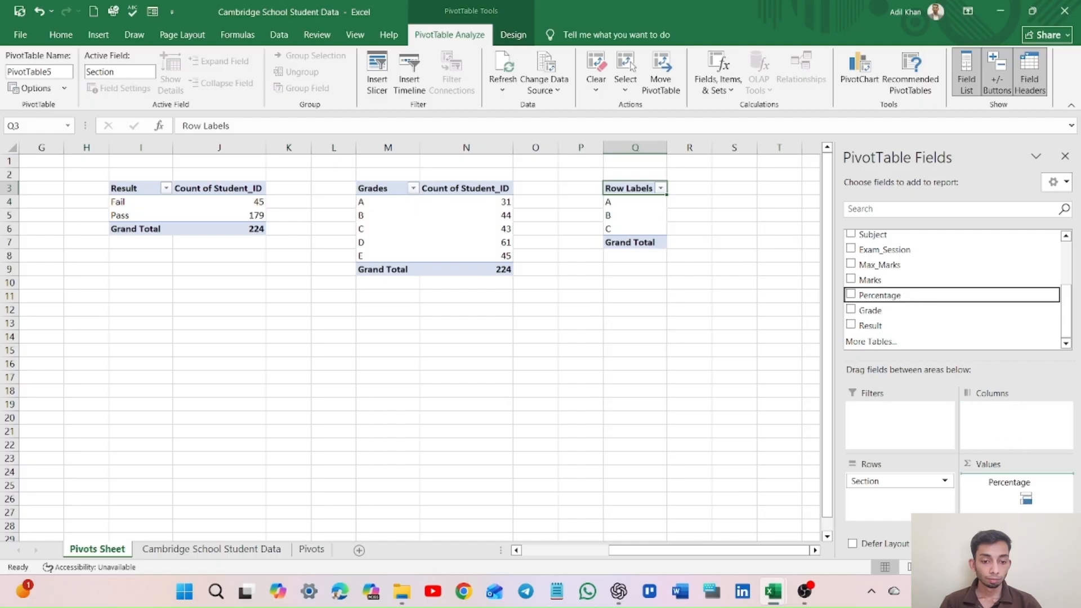
pyautogui.moveTo(1025, 498); pyautogui.dragTo(1025, 497)
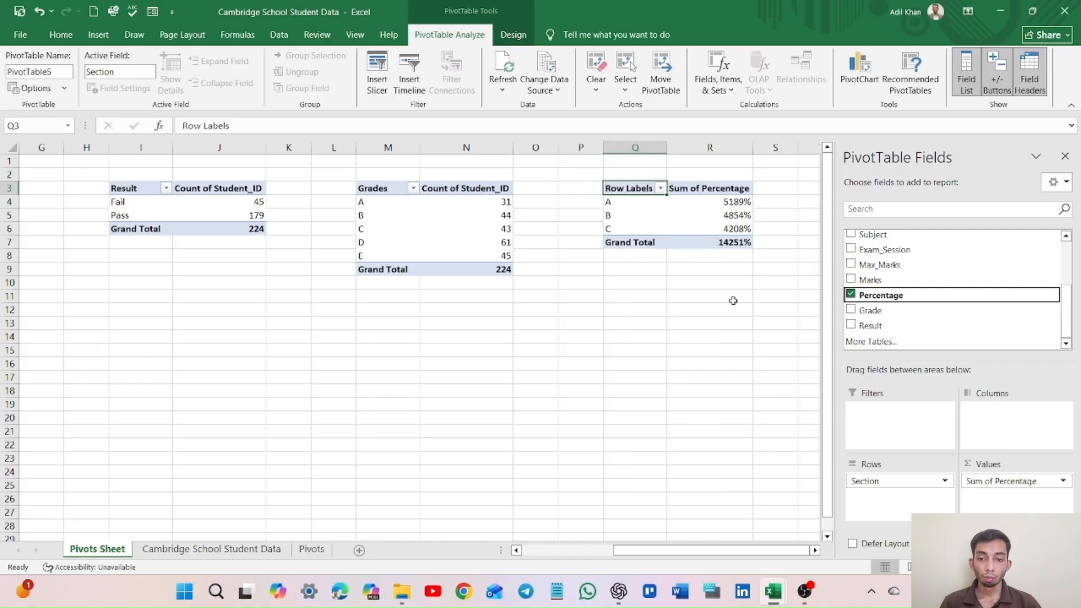
# Summarize the Percentage values in the fifth PivotTable by Average.
pyautogui.click(1006, 480)
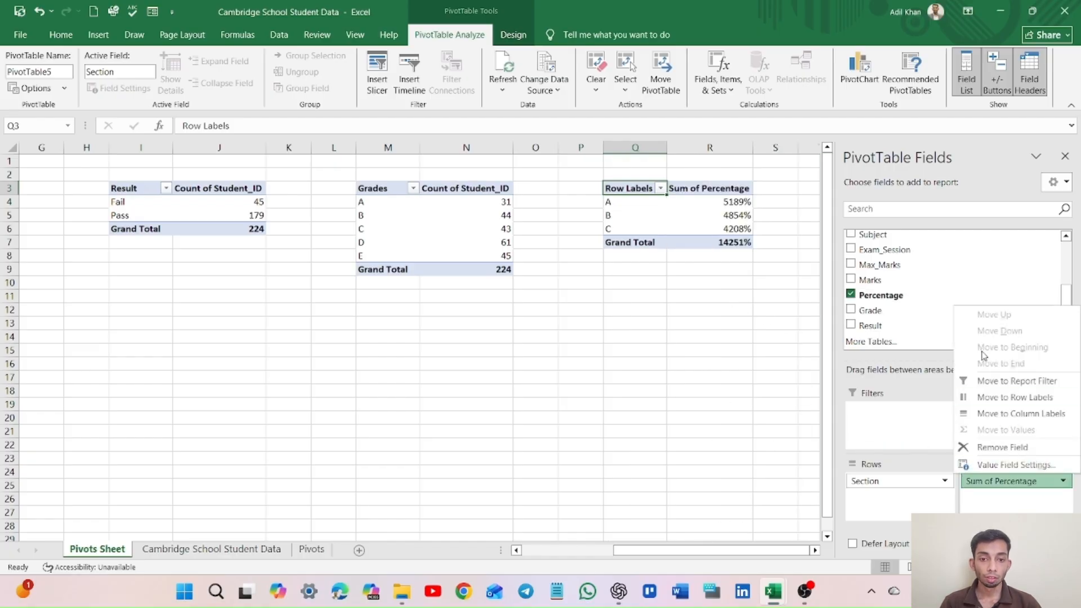
pyautogui.click(1006, 465)
pyautogui.click(385, 320)
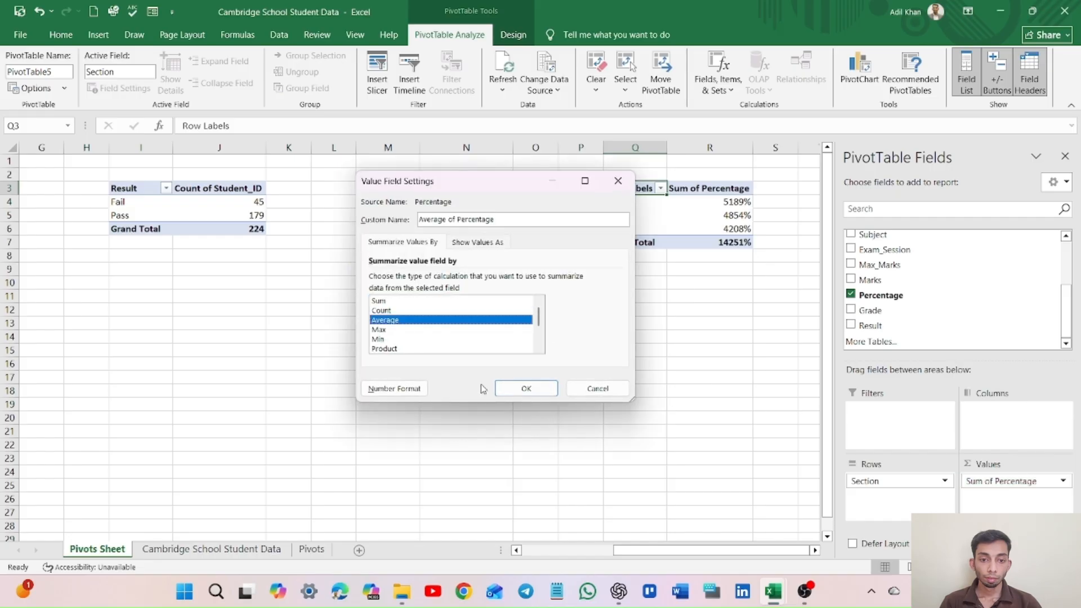
pyautogui.click(526, 388)
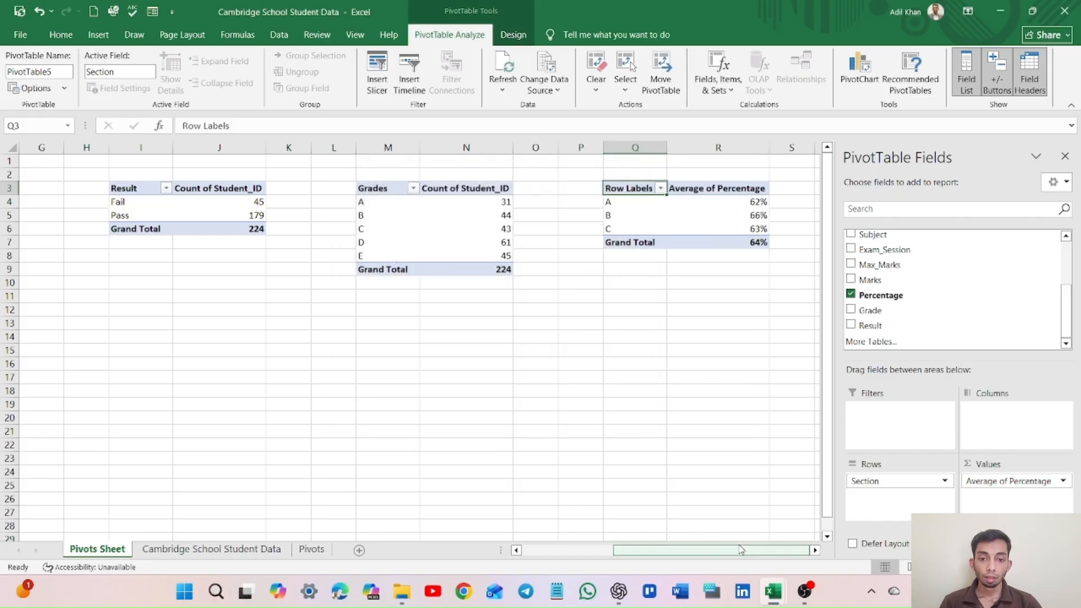
pyautogui.click(791, 213)
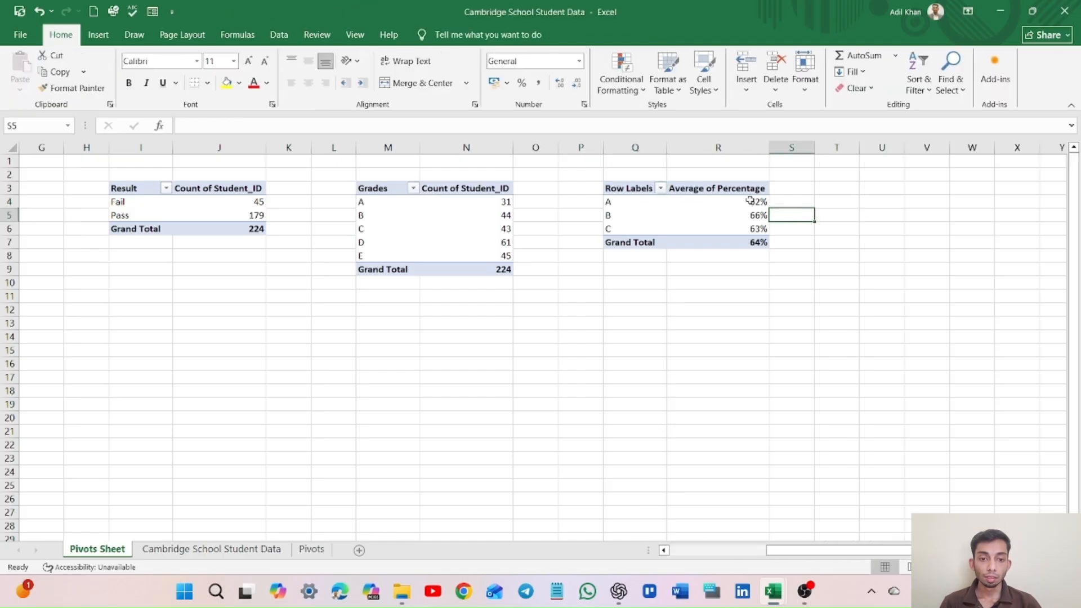
pyautogui.moveTo(750, 200)
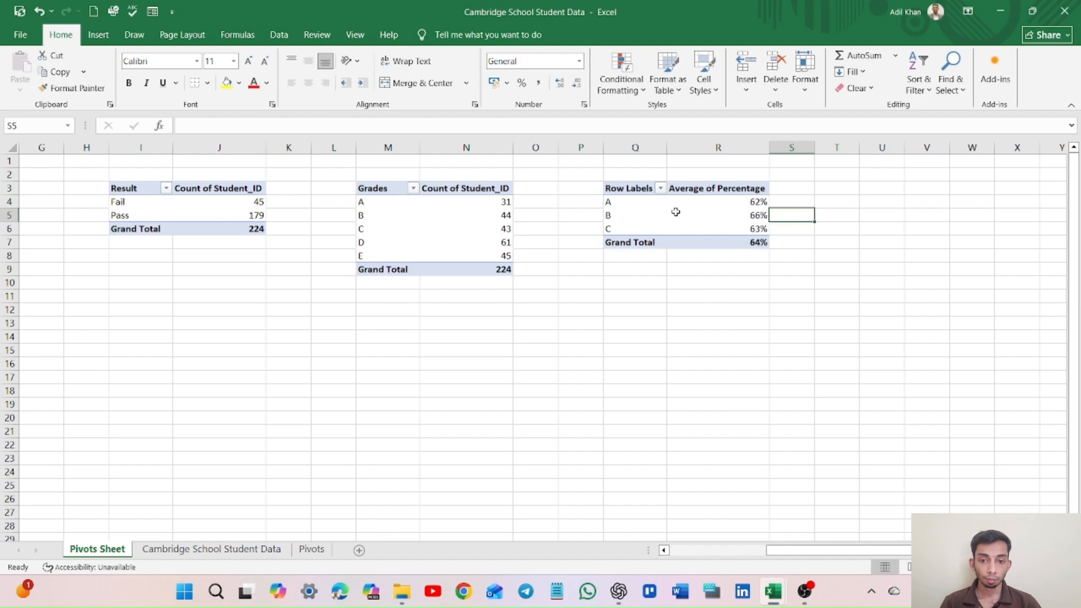
pyautogui.moveTo(746, 220)
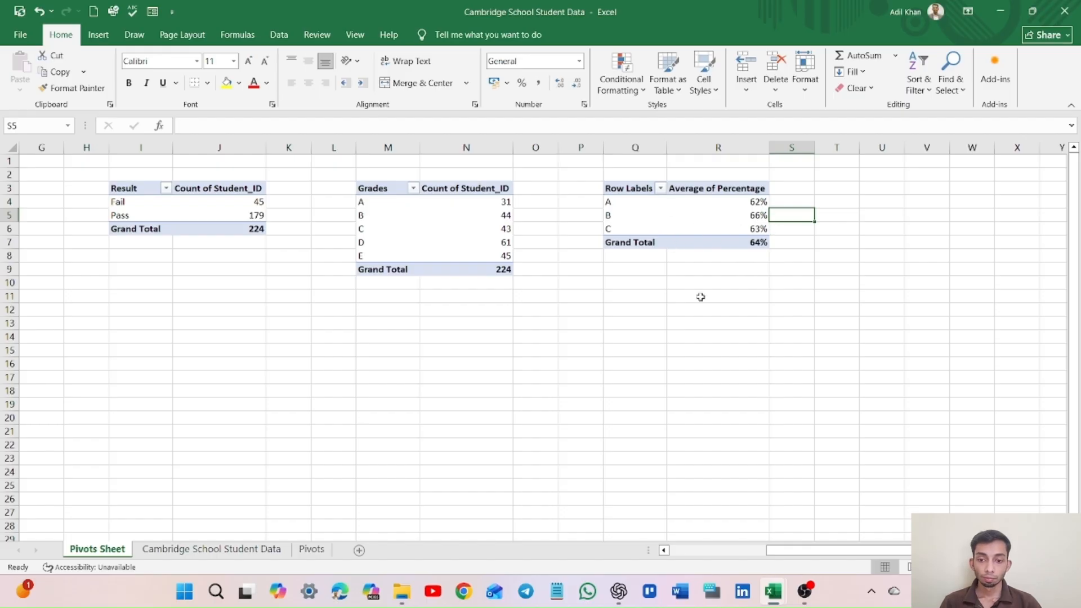
# Insert a sixth PivotTable based on Table2 at cell U3 of the existing Pivots Sheet.
pyautogui.click(878, 188)
pyautogui.click(98, 35)
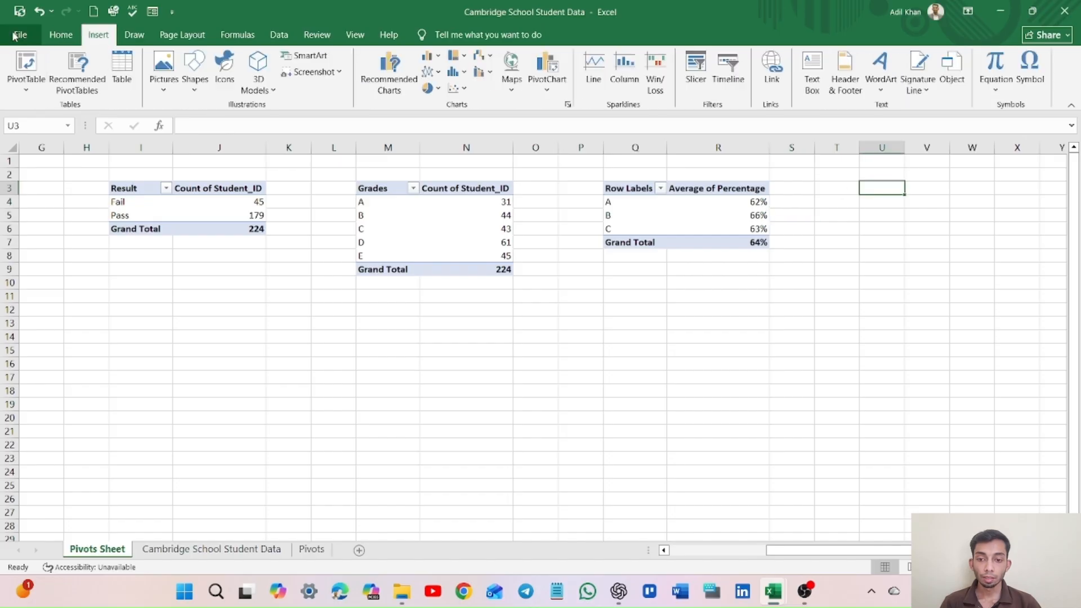
pyautogui.click(26, 62)
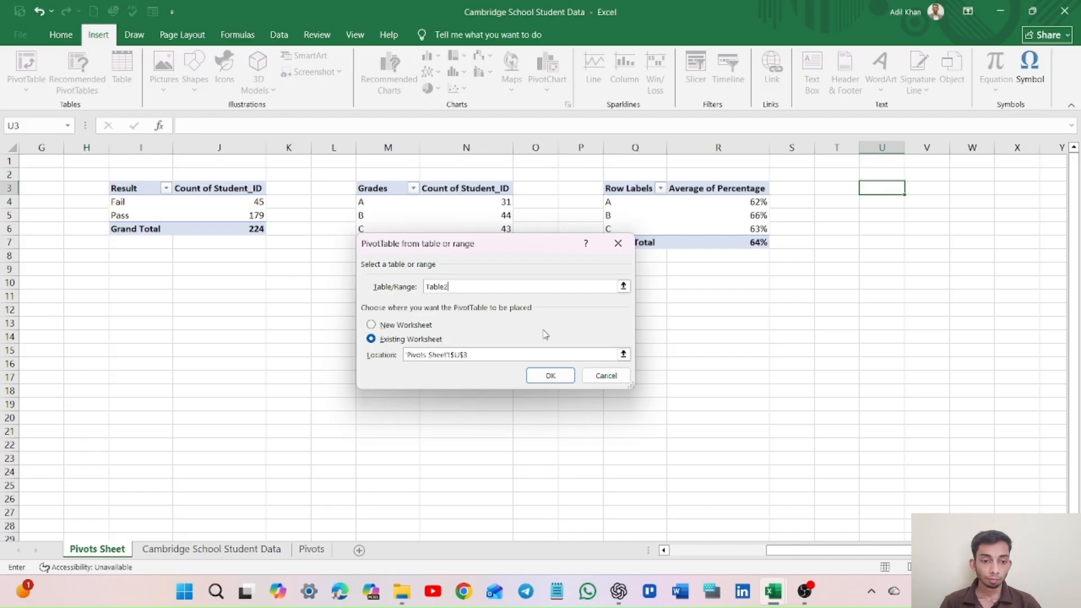
pyautogui.click(549, 377)
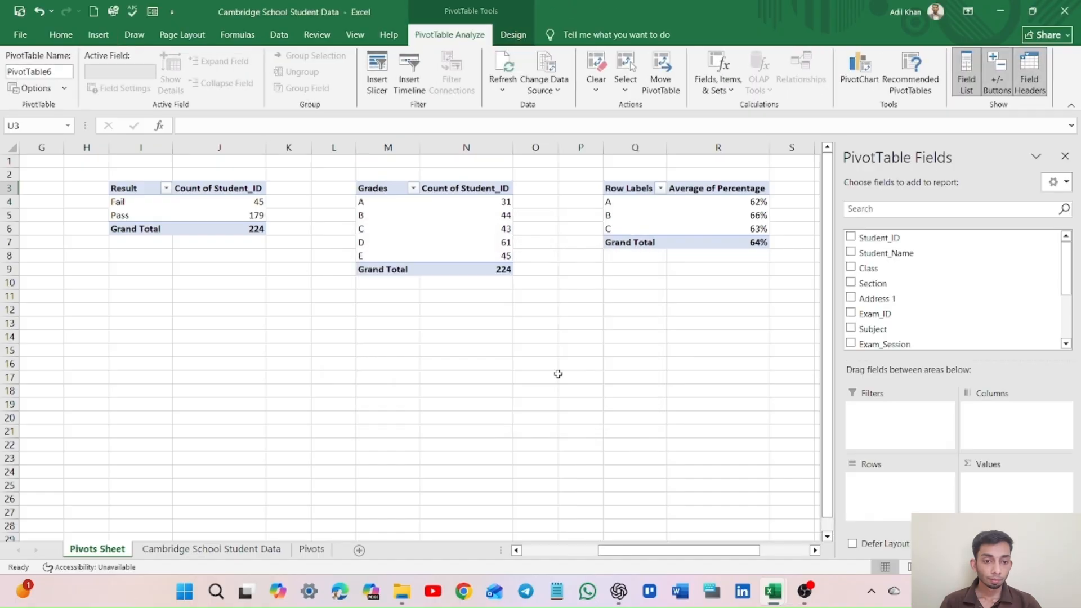
# Add Class as rows and Result as counted values to the sixth PivotTable.
pyautogui.moveTo(693, 551); pyautogui.dragTo(740, 551)
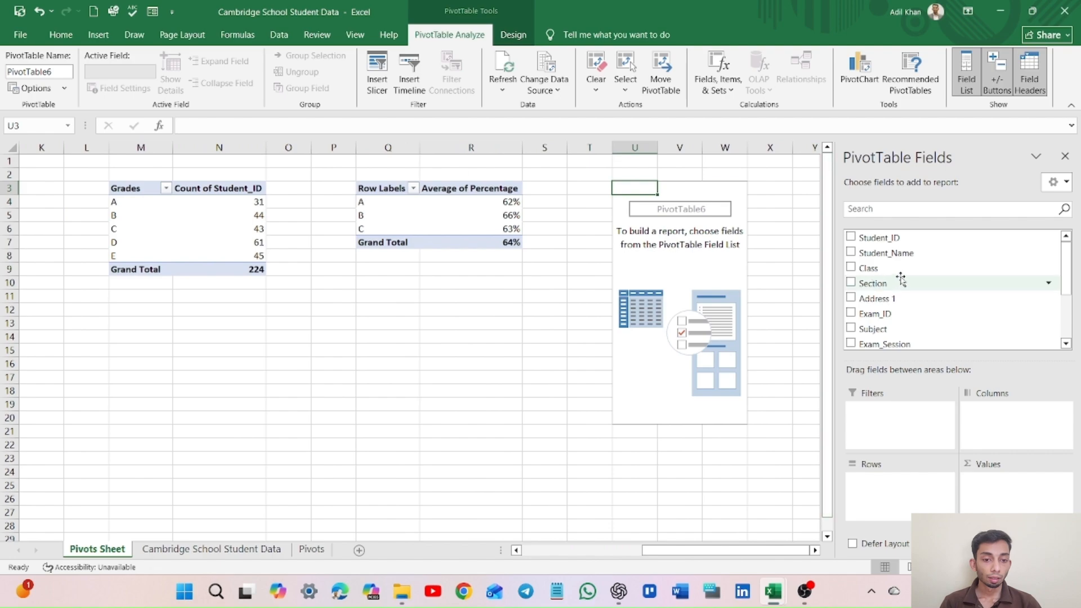
pyautogui.moveTo(903, 269); pyautogui.dragTo(895, 496)
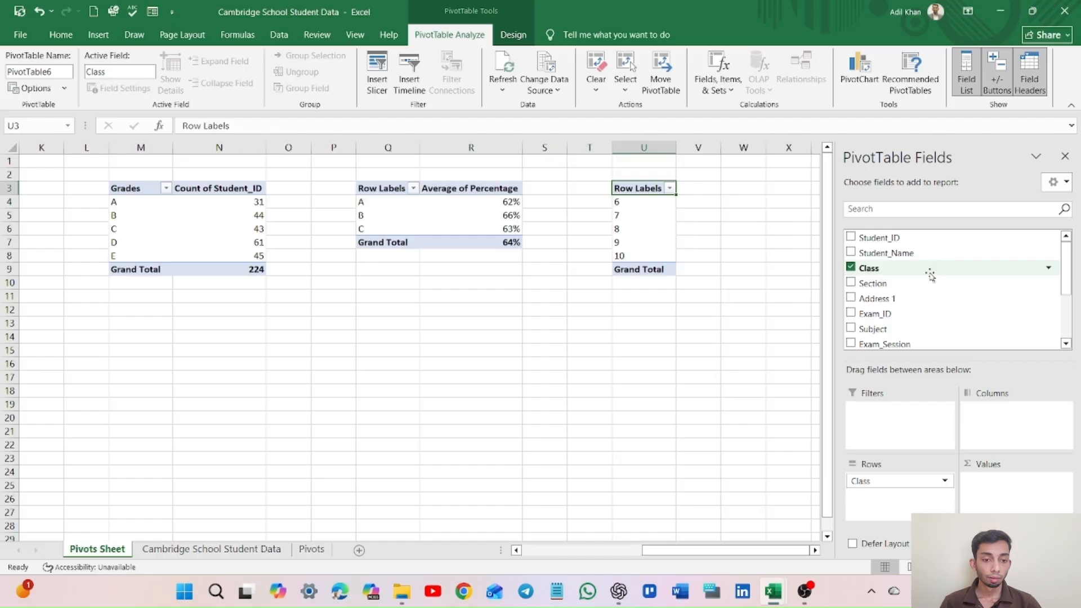
pyautogui.scroll(-2, 887, 303)
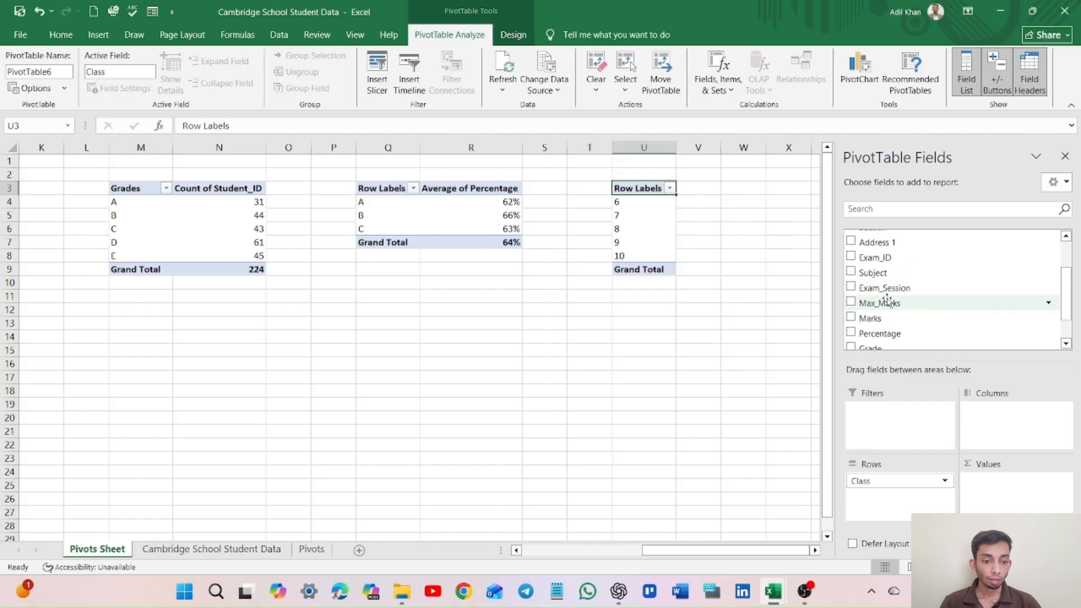
pyautogui.scroll(-2, 887, 302)
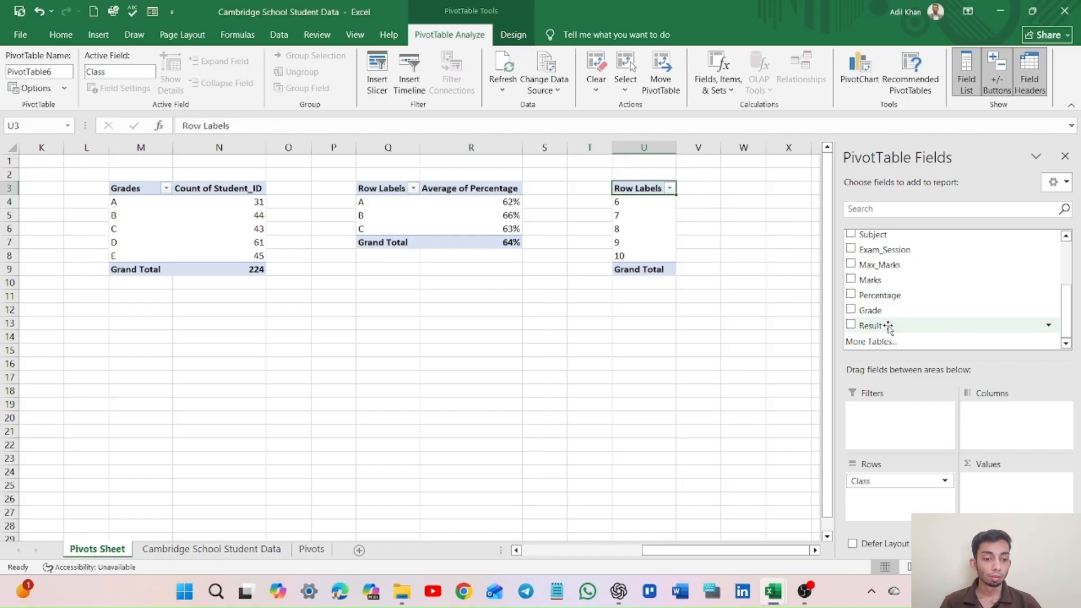
pyautogui.moveTo(888, 326); pyautogui.dragTo(1013, 487)
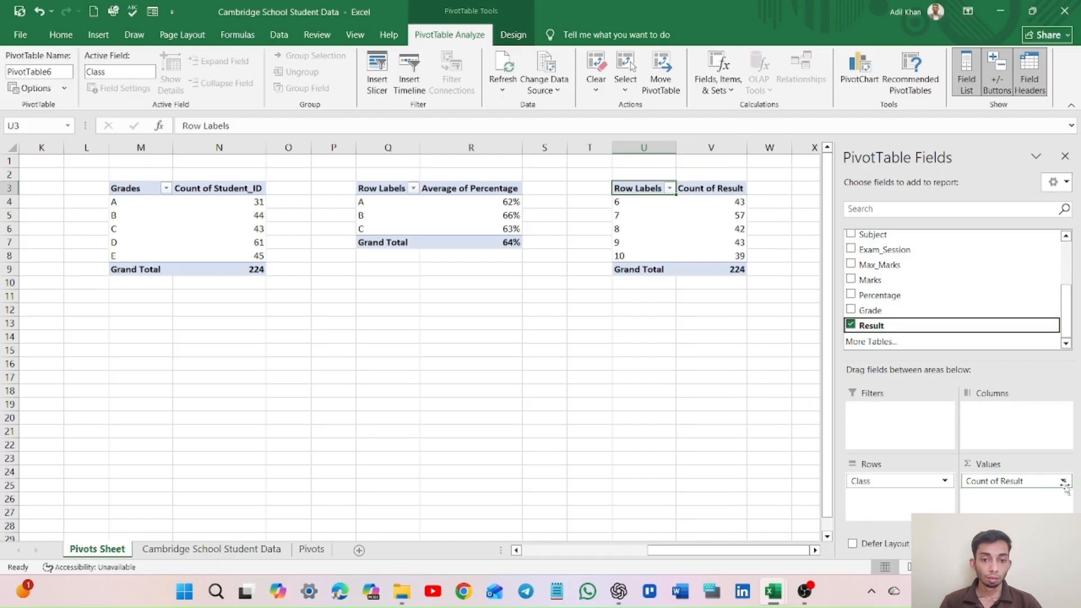
pyautogui.click(690, 321)
pyautogui.click(712, 265)
pyautogui.click(711, 243)
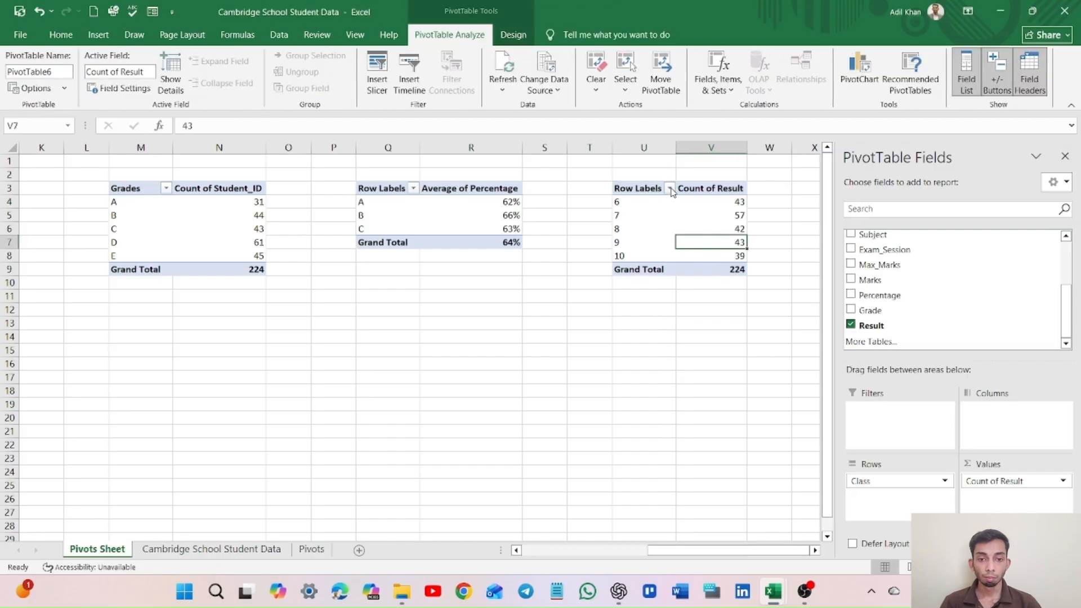
# Rename the row header of the sixth PivotTable in cell U3 to "Class".
pyautogui.click(651, 187)
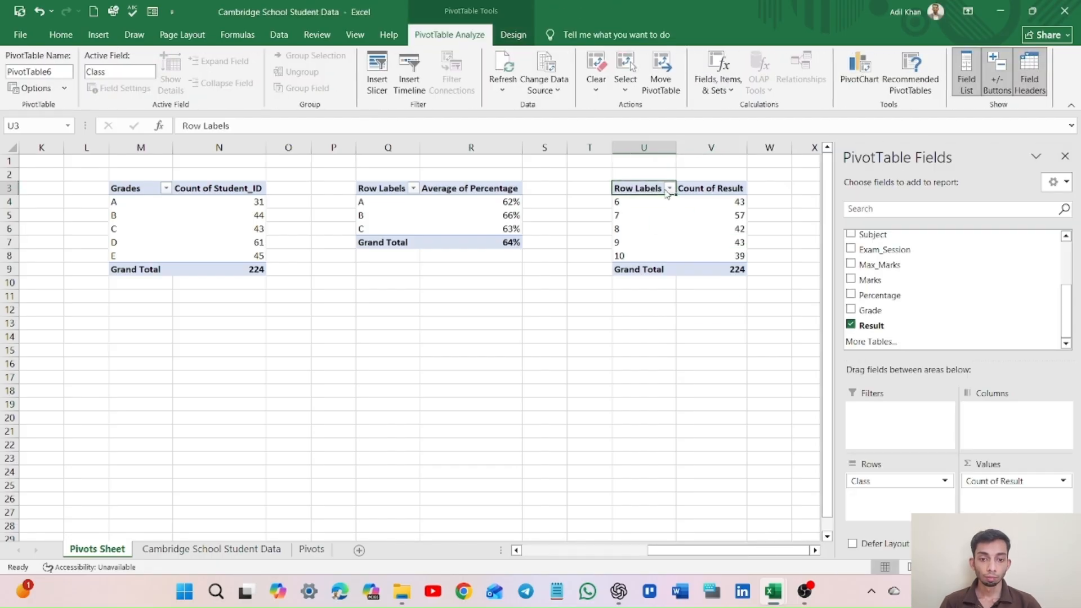
pyautogui.doubleClick(657, 186)
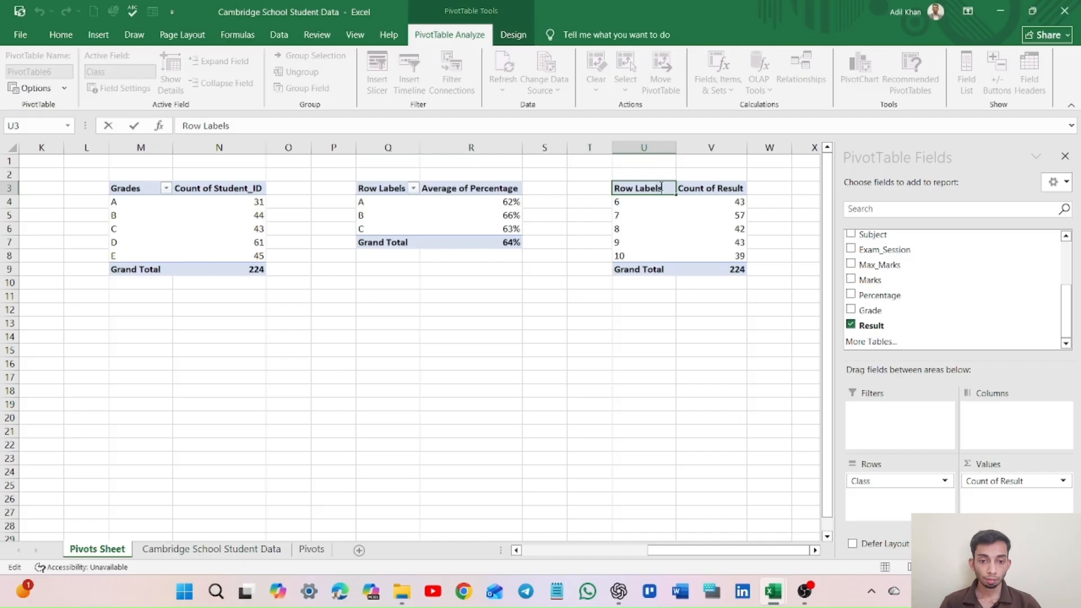
pyautogui.press('BackSpace')
pyautogui.press('BackSpace')
pyautogui.press('BackSpace')
pyautogui.press('BackSpace')
pyautogui.press('BackSpace')
pyautogui.press('BackSpace')
pyautogui.press('BackSpace')
pyautogui.press('BackSpace')
pyautogui.press('BackSpace')
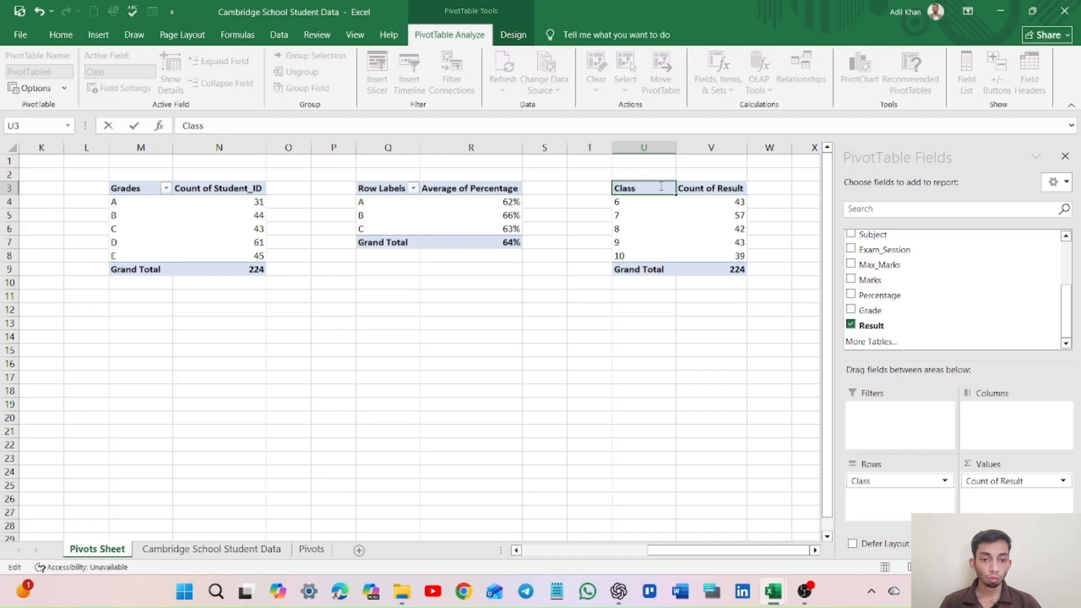
pyautogui.write('Class')
pyautogui.press('Return')
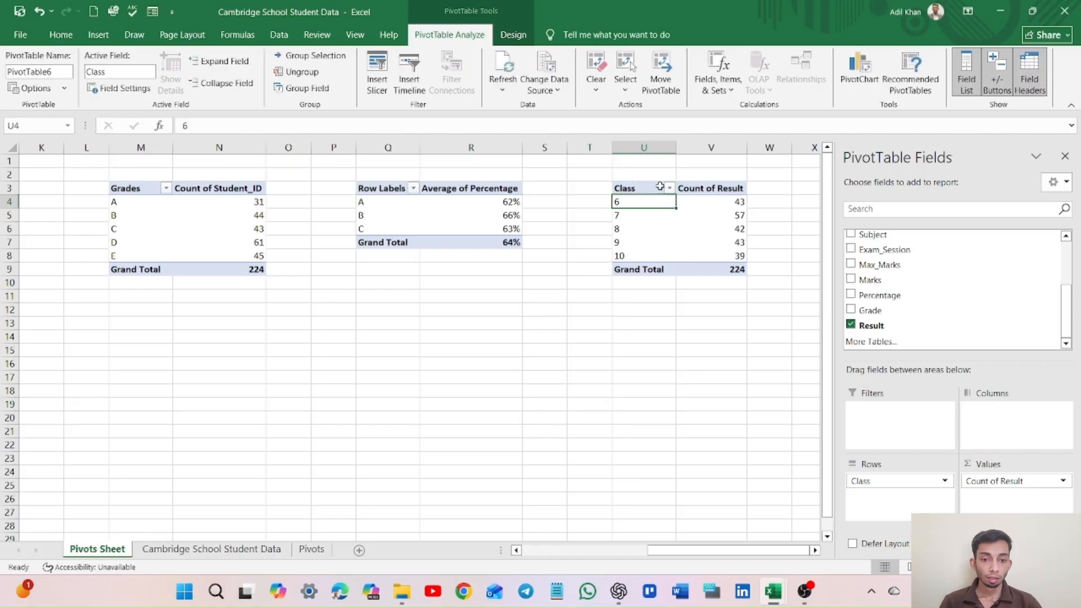
# Examine the count of results for each class in the sixth PivotTable.
pyautogui.moveTo(653, 201); pyautogui.dragTo(646, 201)
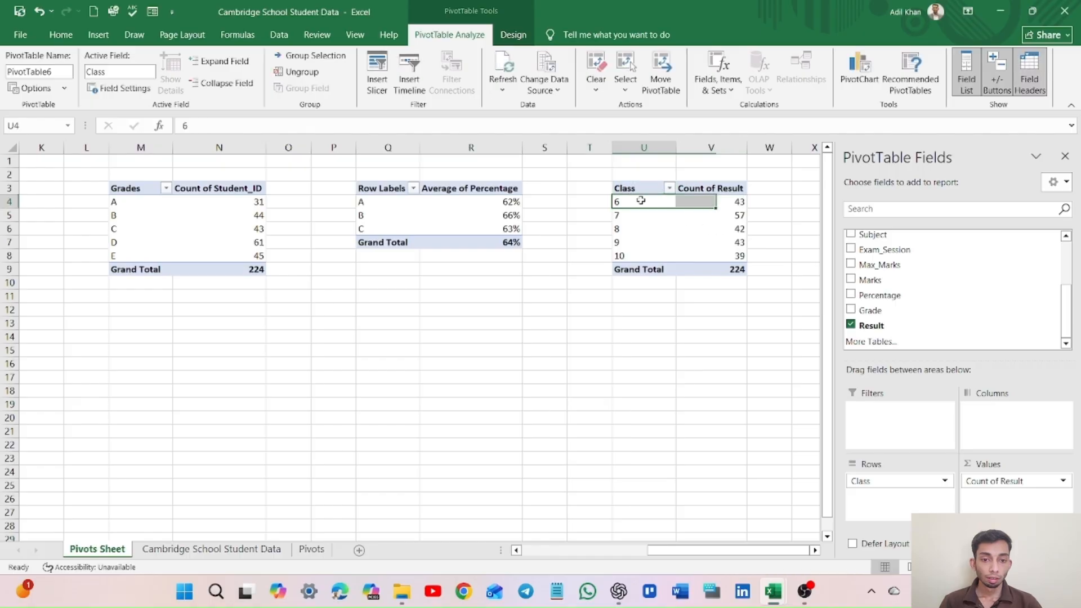
pyautogui.click(724, 198)
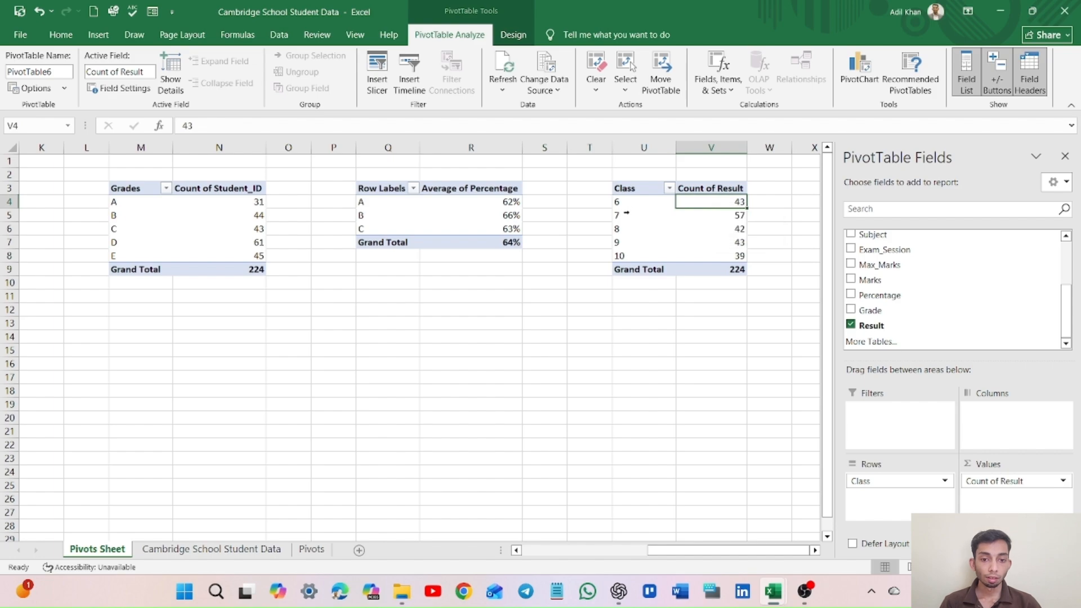
pyautogui.click(710, 215)
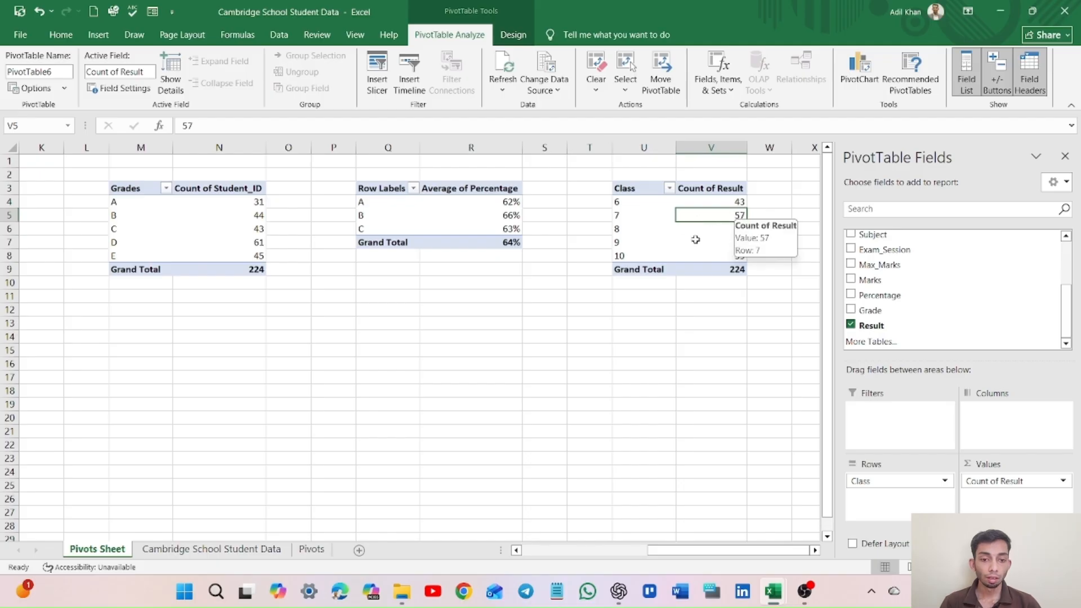
pyautogui.click(732, 257)
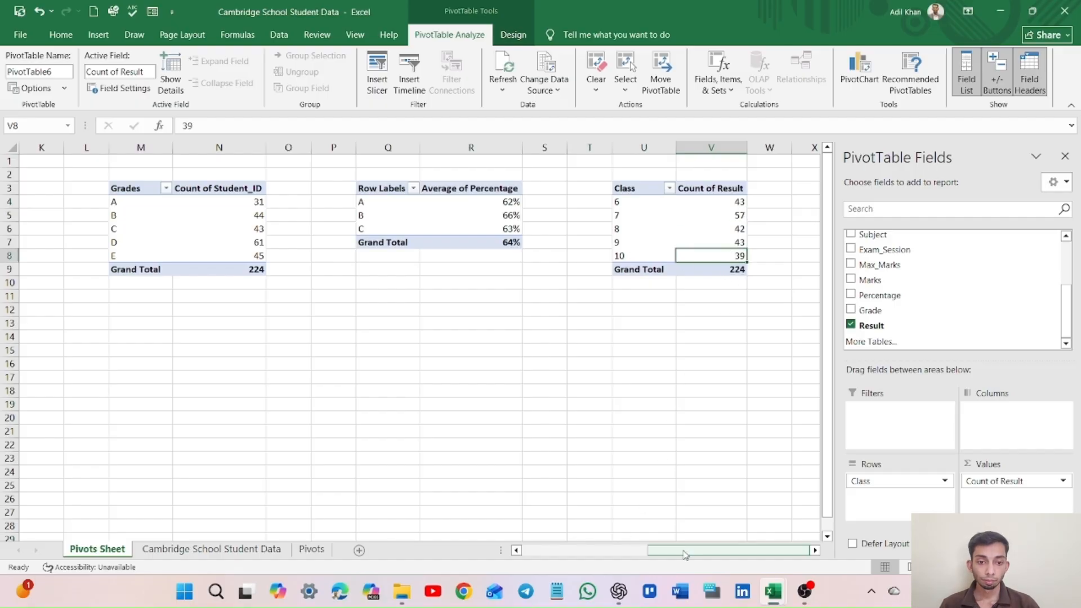
pyautogui.moveTo(685, 554); pyautogui.dragTo(710, 553)
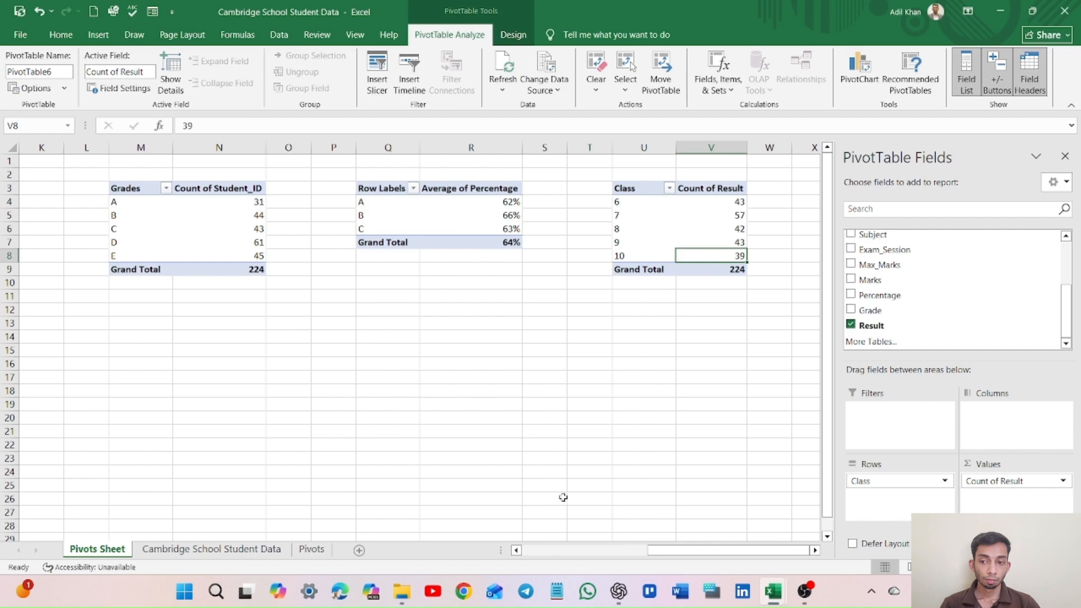
# Replace the average Percentage value field in the first PivotTable, at A3, with the Marks field.
pyautogui.moveTo(731, 551); pyautogui.dragTo(574, 556)
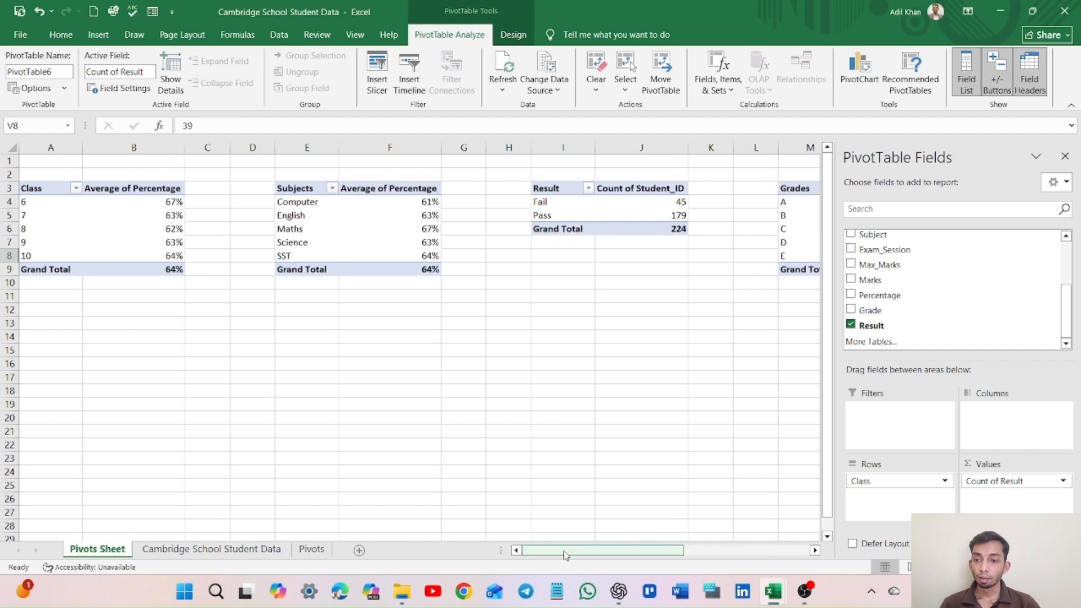
pyautogui.click(71, 296)
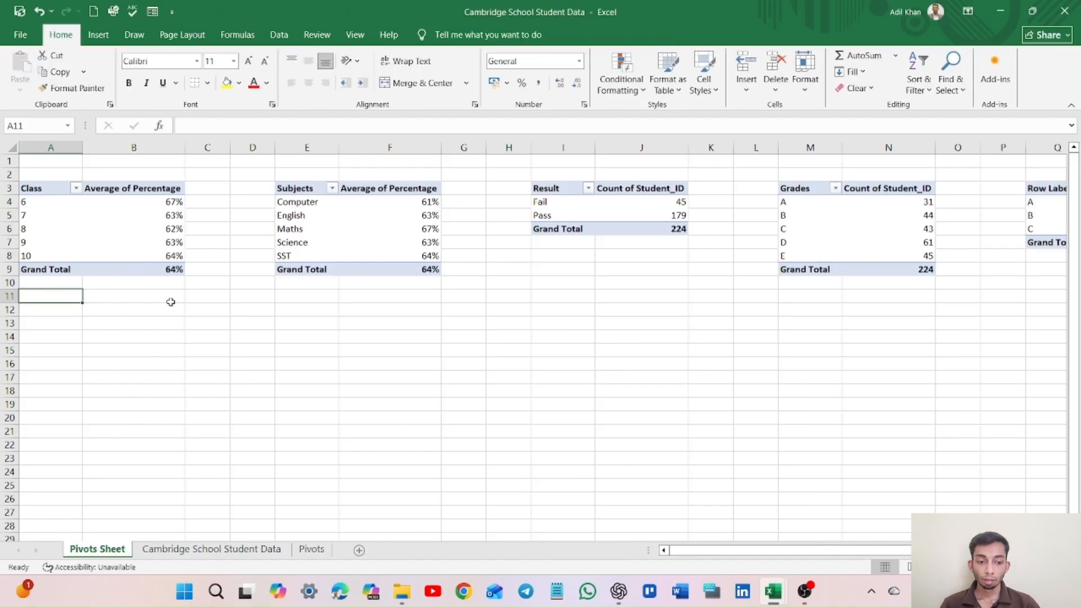
pyautogui.click(160, 212)
pyautogui.click(151, 188)
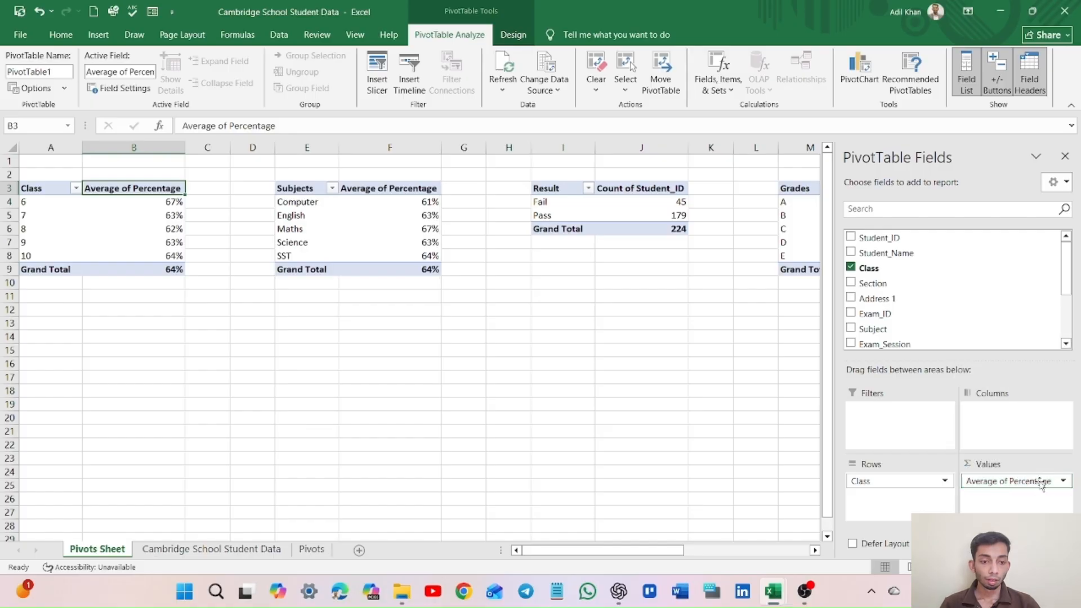
pyautogui.click(1061, 482)
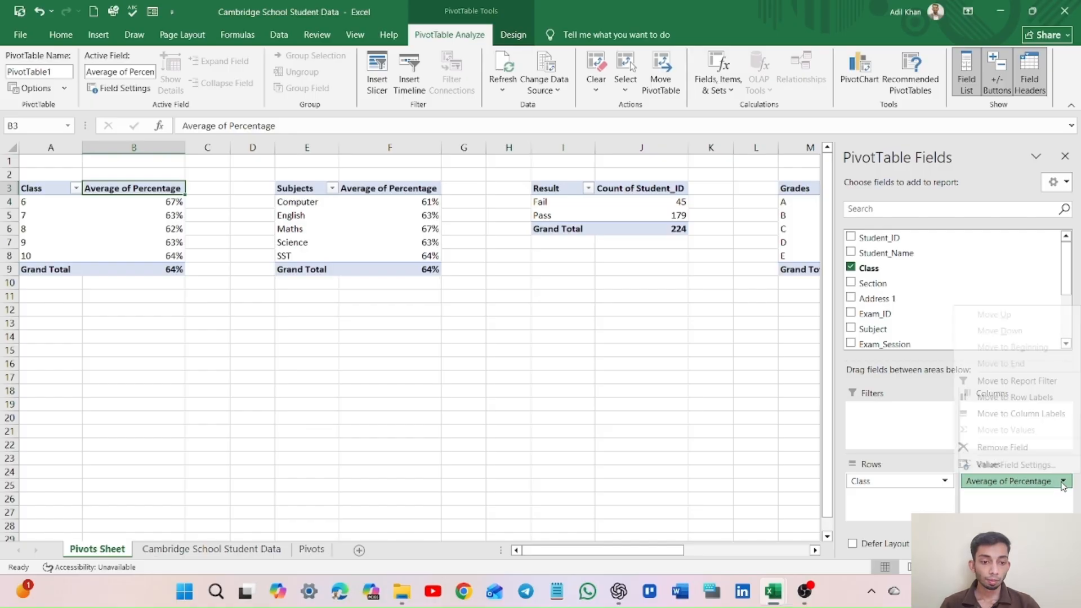
pyautogui.click(1014, 447)
pyautogui.scroll(-3, 904, 307)
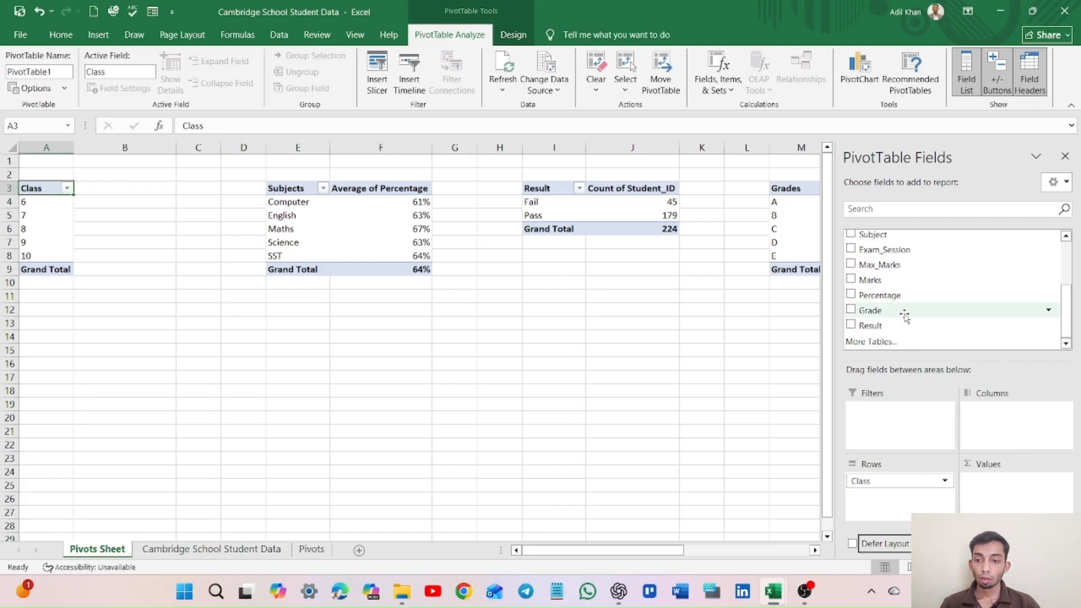
pyautogui.moveTo(905, 284); pyautogui.dragTo(1025, 505)
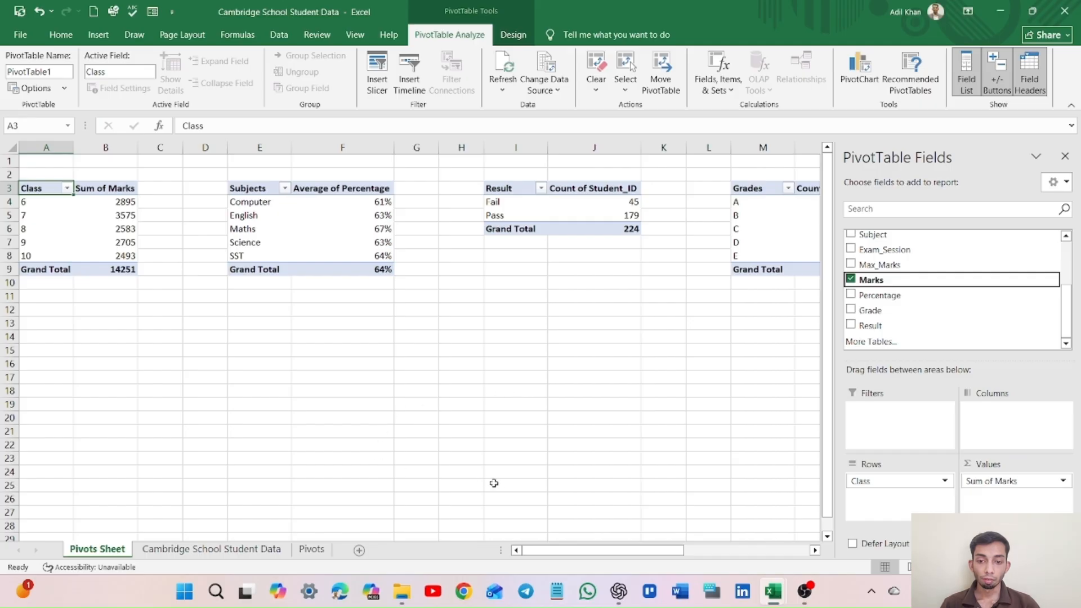
# Summarize the Marks values in the first PivotTable by Average.
pyautogui.click(1062, 481)
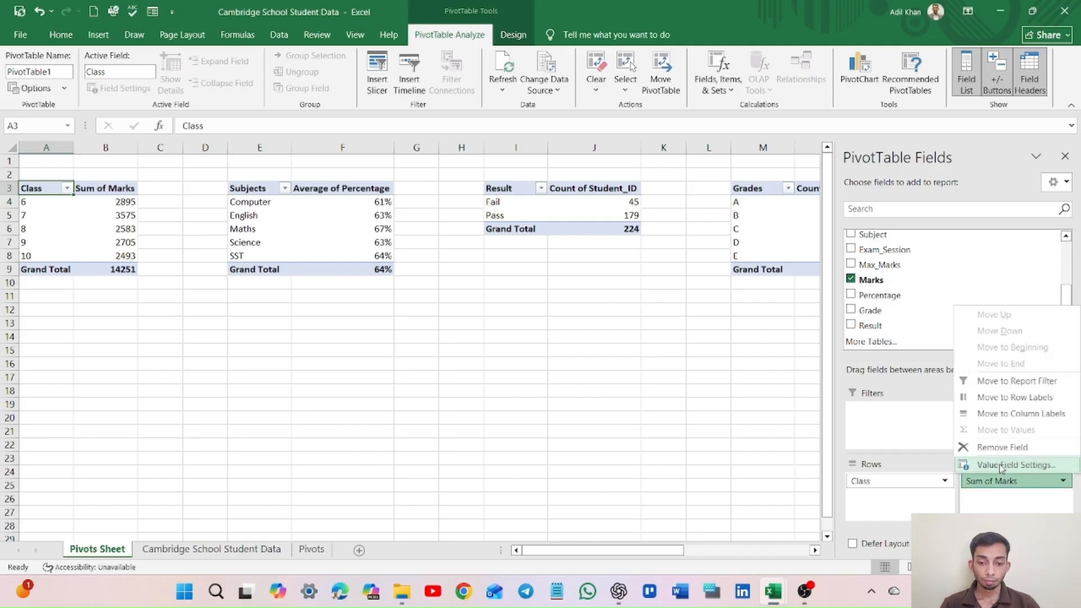
pyautogui.click(1004, 464)
pyautogui.click(385, 311)
pyautogui.click(385, 320)
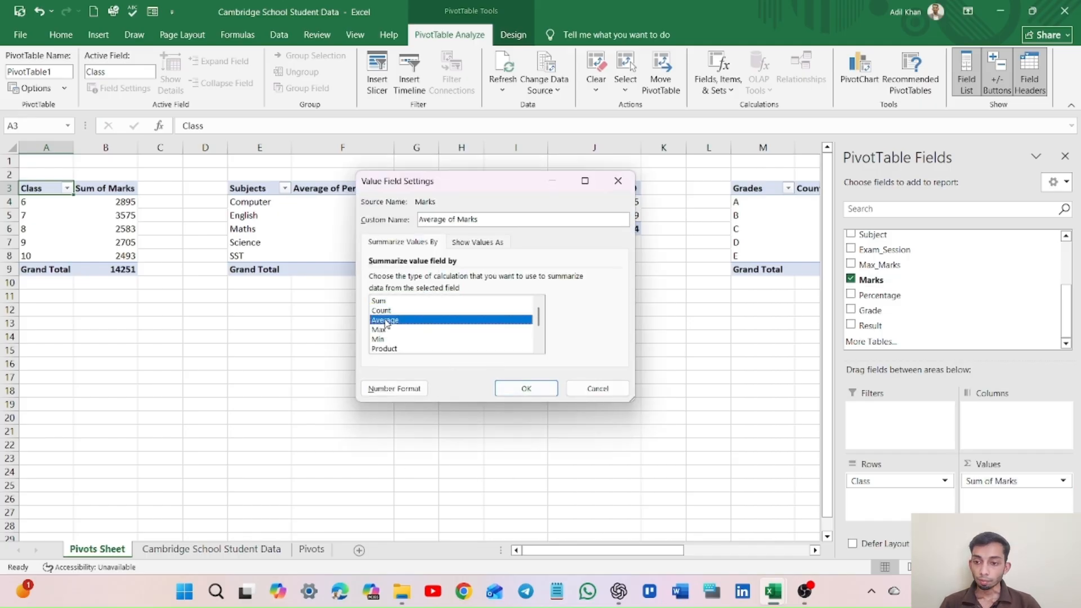
pyautogui.click(534, 389)
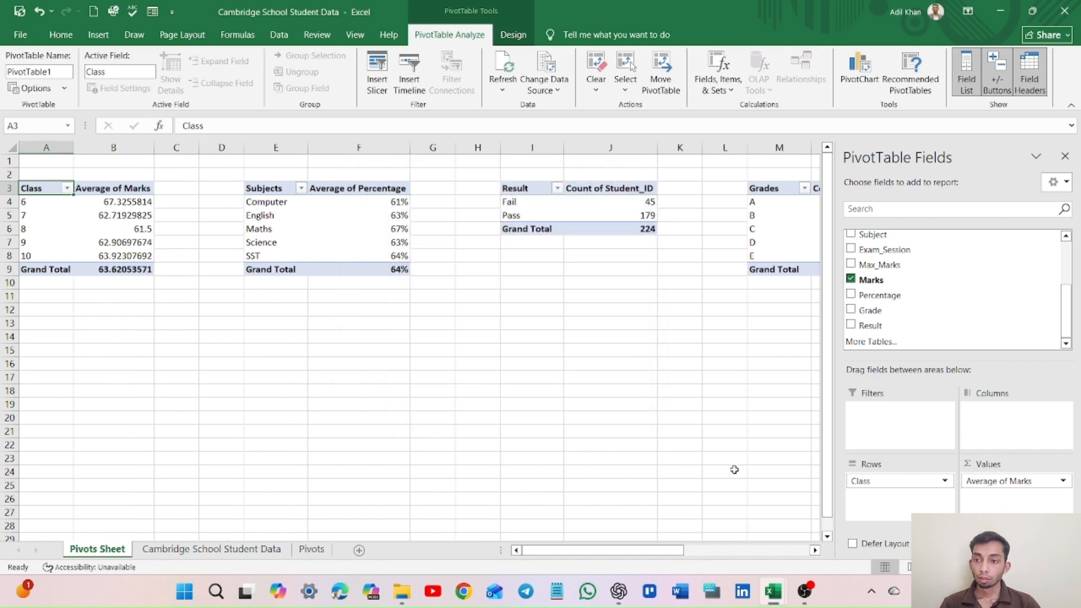
pyautogui.moveTo(629, 552); pyautogui.dragTo(606, 549)
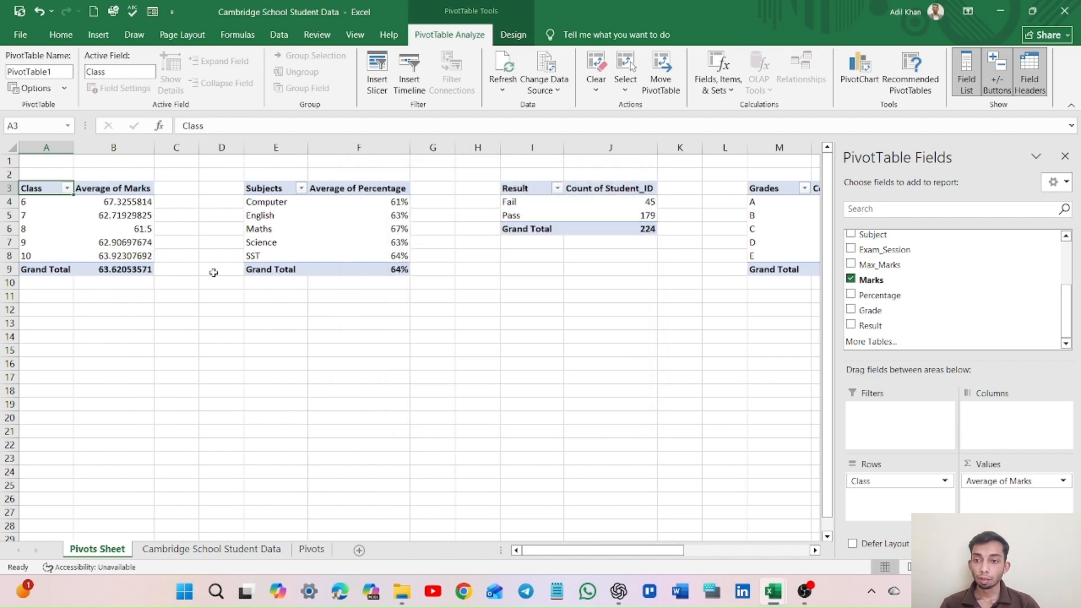
pyautogui.click(113, 201)
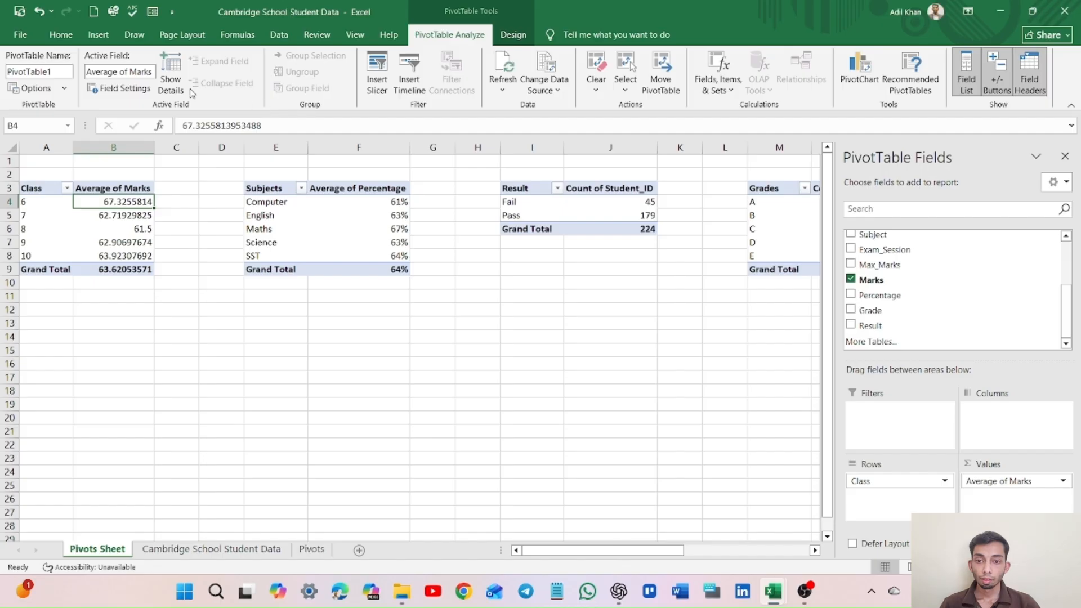
# Reduce the average Marks value for class 6, in cell B4 of the first PivotTable, to two decimal places.
pyautogui.click(60, 34)
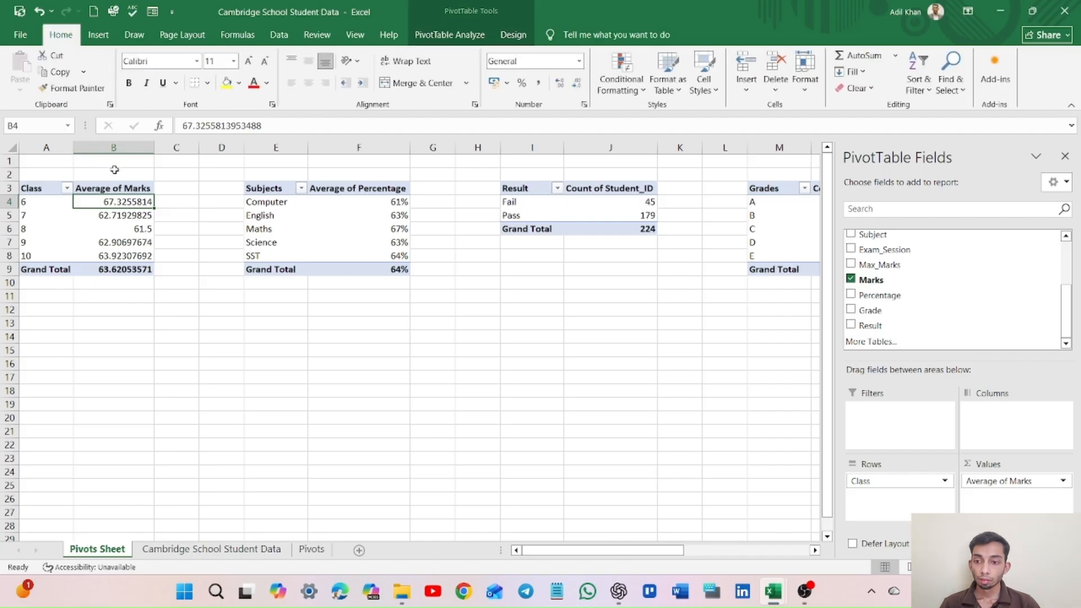
pyautogui.click(113, 147)
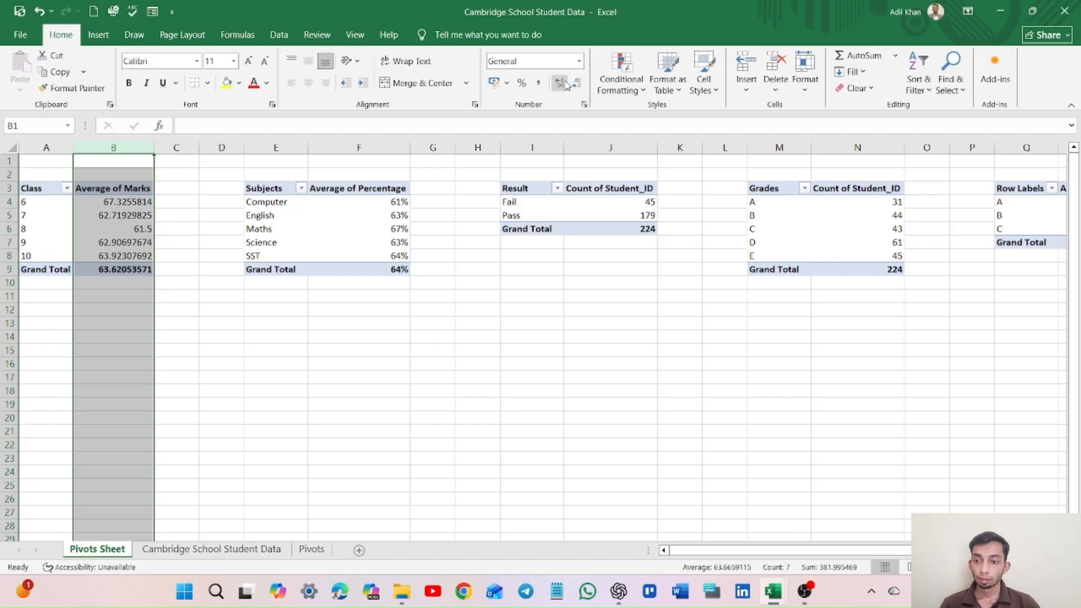
pyautogui.click(139, 200)
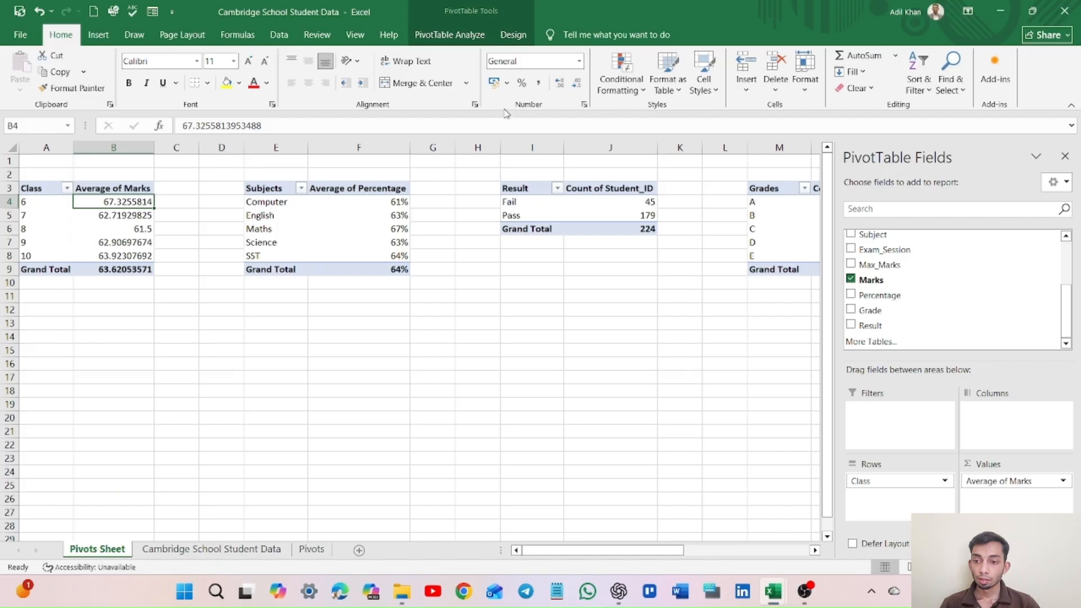
pyautogui.click(575, 83)
pyautogui.click(575, 84)
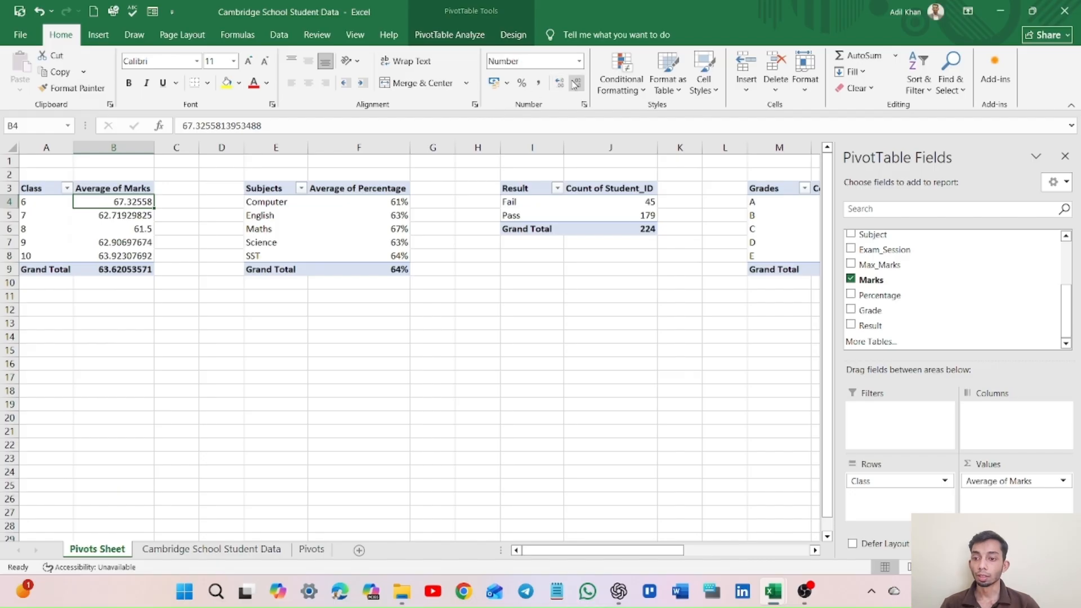
pyautogui.click(575, 83)
pyautogui.click(575, 83)
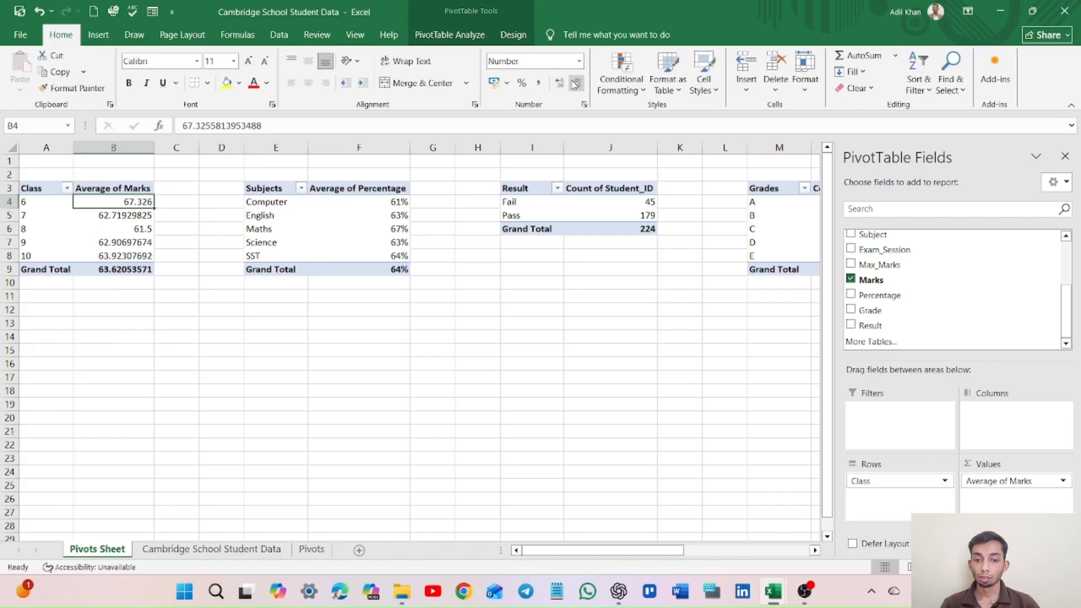
pyautogui.click(575, 83)
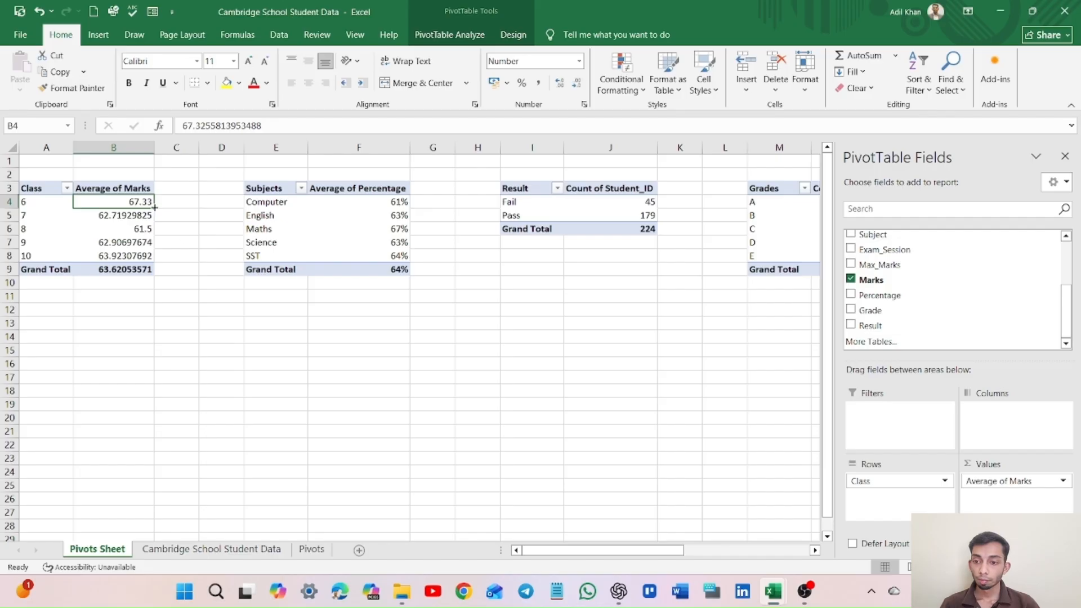
# Try to fill cell B4 down through B8 to carry its two-decimal format to the other class averages.
pyautogui.moveTo(154, 207); pyautogui.dragTo(157, 259)
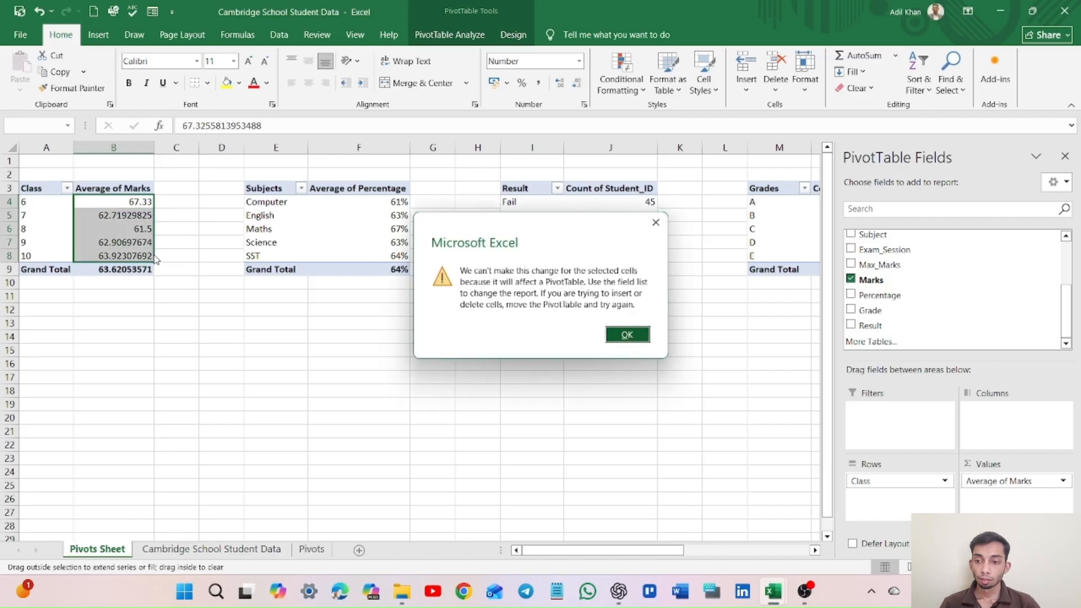
pyautogui.click(628, 334)
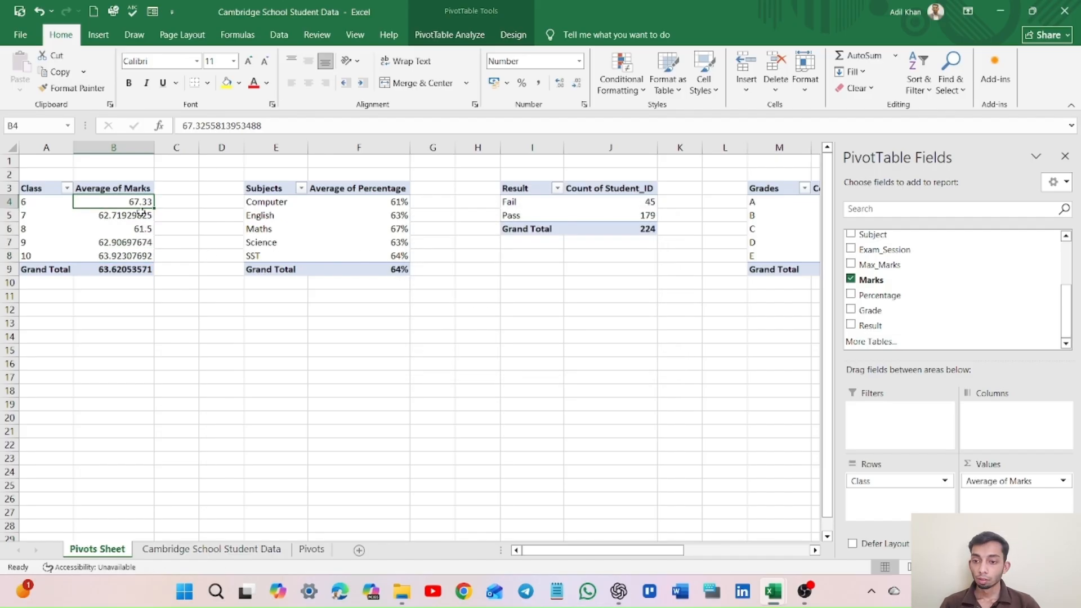
# Reduce the Class 7 average of marks in cell B5 to two decimal places.
pyautogui.click(130, 216)
pyautogui.click(576, 83)
pyautogui.click(576, 84)
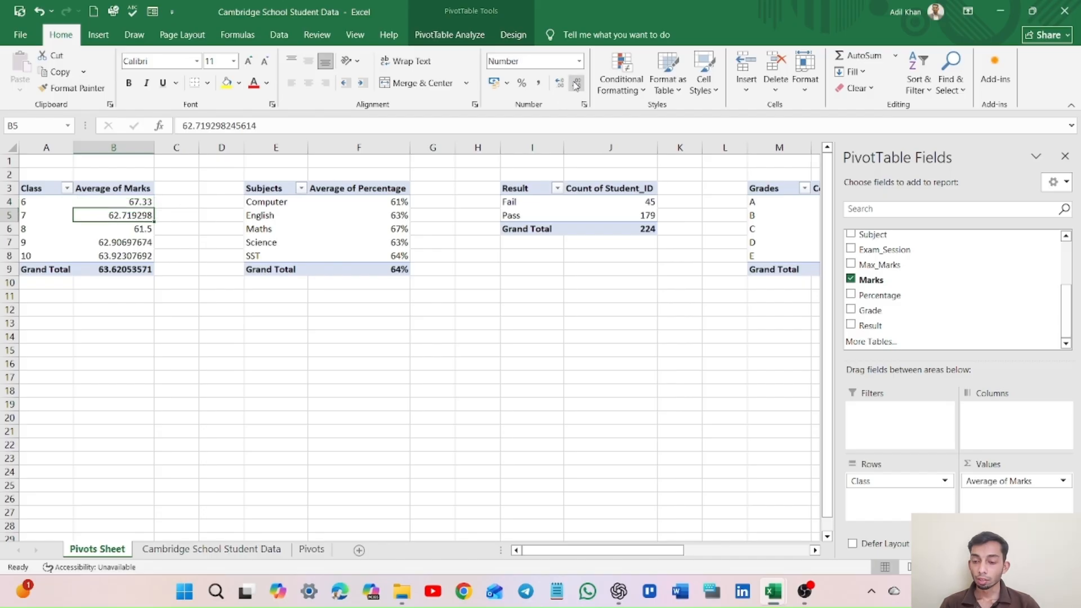
pyautogui.click(577, 83)
pyautogui.click(577, 83)
pyautogui.click(577, 83)
pyautogui.click(576, 83)
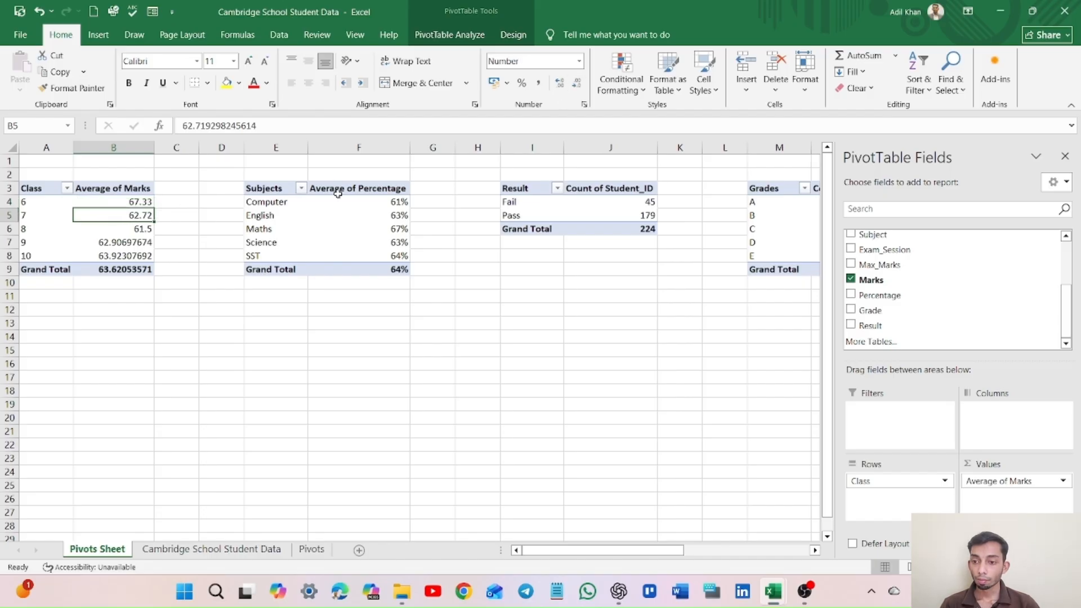
# Format the Class 8 average of marks in cell B6 to show two decimal places.
pyautogui.click(123, 234)
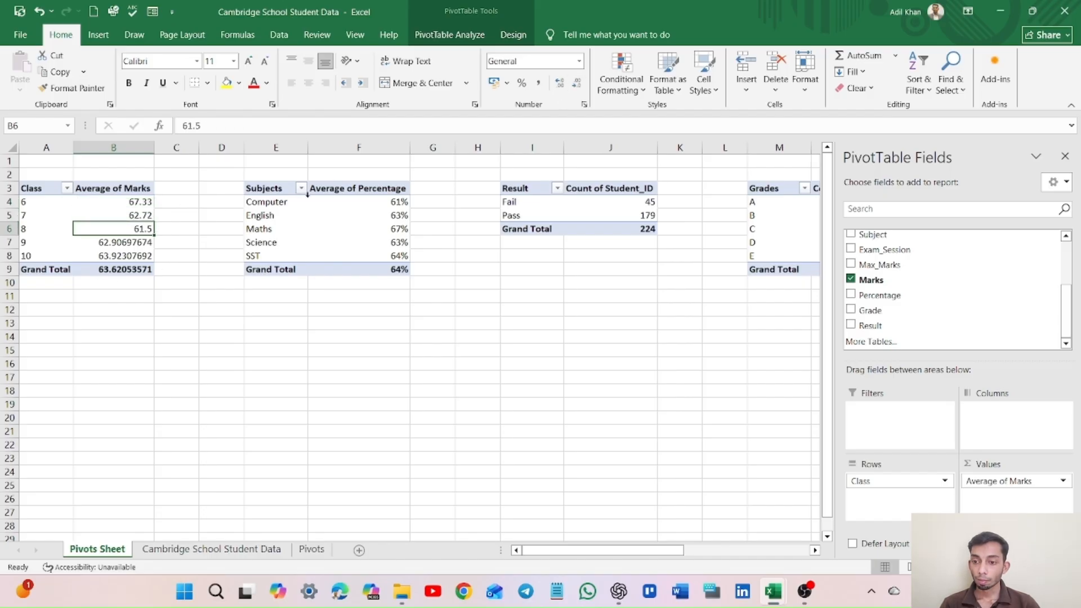
pyautogui.click(576, 84)
pyautogui.click(559, 85)
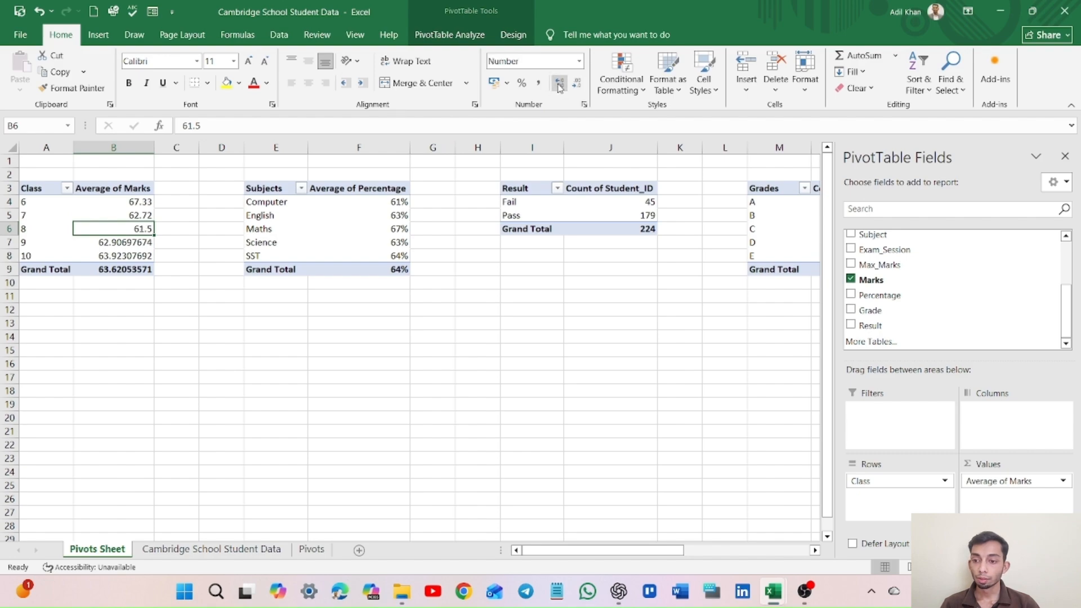
# Reduce the Class 9 average of marks in cell B7 to two decimal places.
pyautogui.click(137, 242)
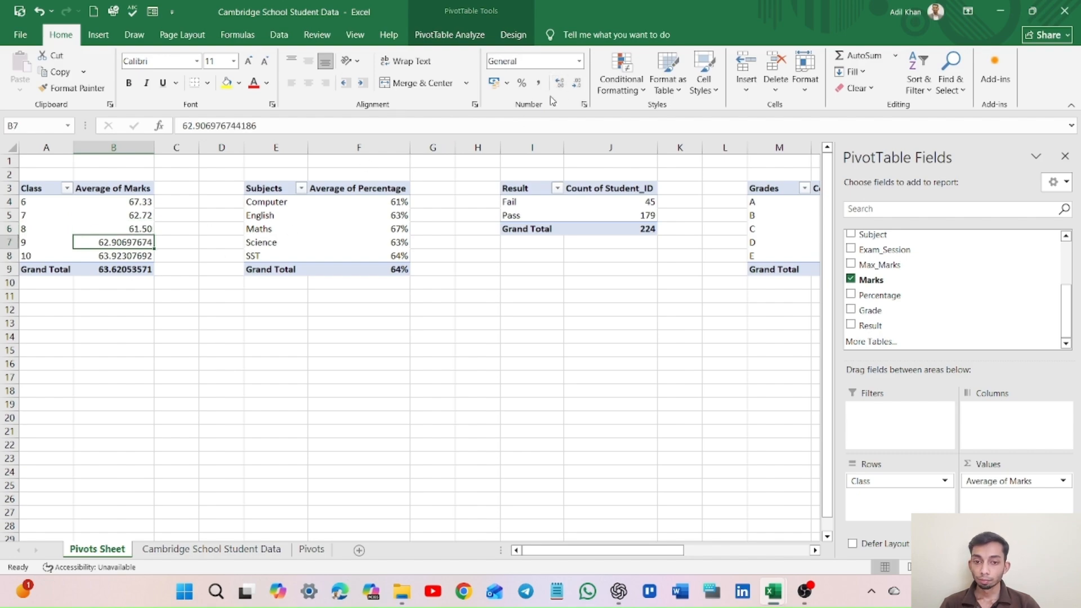
pyautogui.click(577, 84)
pyautogui.click(576, 84)
pyautogui.click(576, 84)
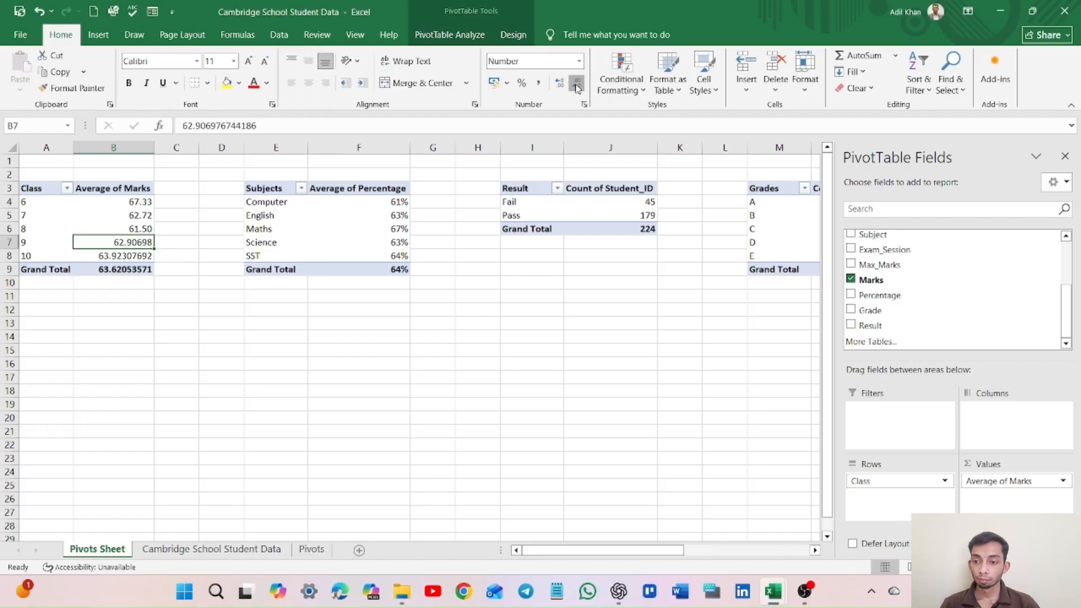
pyautogui.click(577, 84)
pyautogui.click(576, 85)
pyautogui.click(576, 84)
# Reduce the Class 10 average of marks in cell B8 to two decimal places.
pyautogui.click(150, 256)
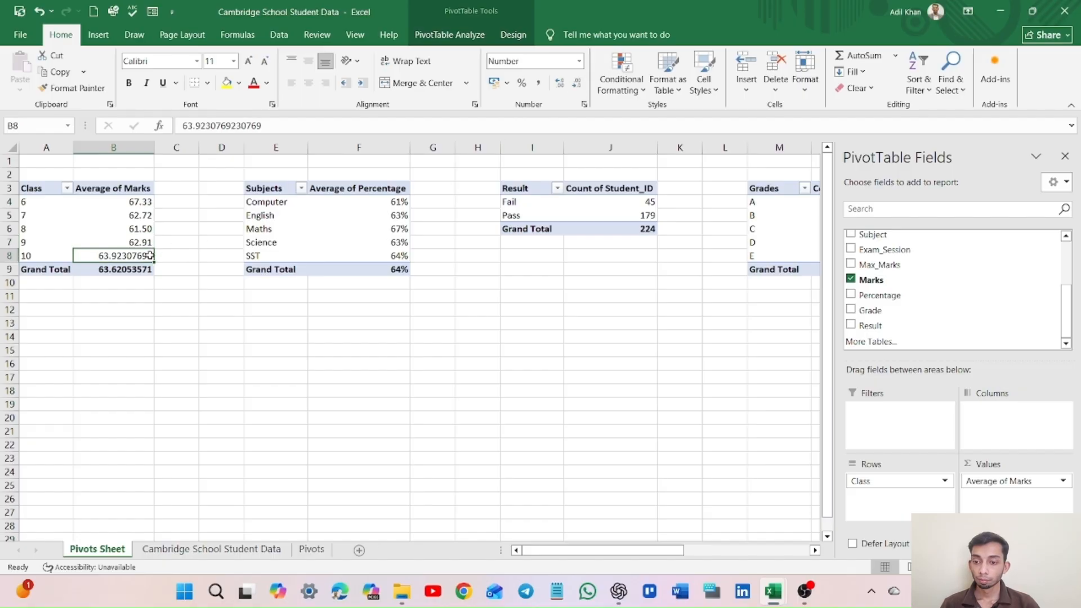
pyautogui.click(577, 84)
pyautogui.click(577, 84)
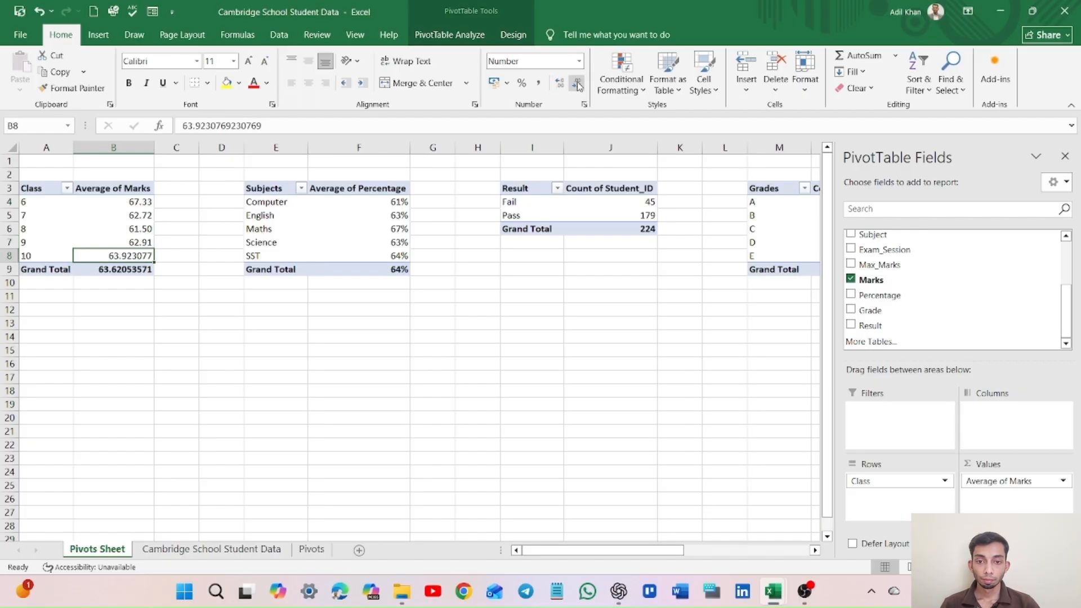
pyautogui.click(577, 84)
pyautogui.click(577, 84)
pyautogui.click(577, 84)
pyautogui.click(577, 84)
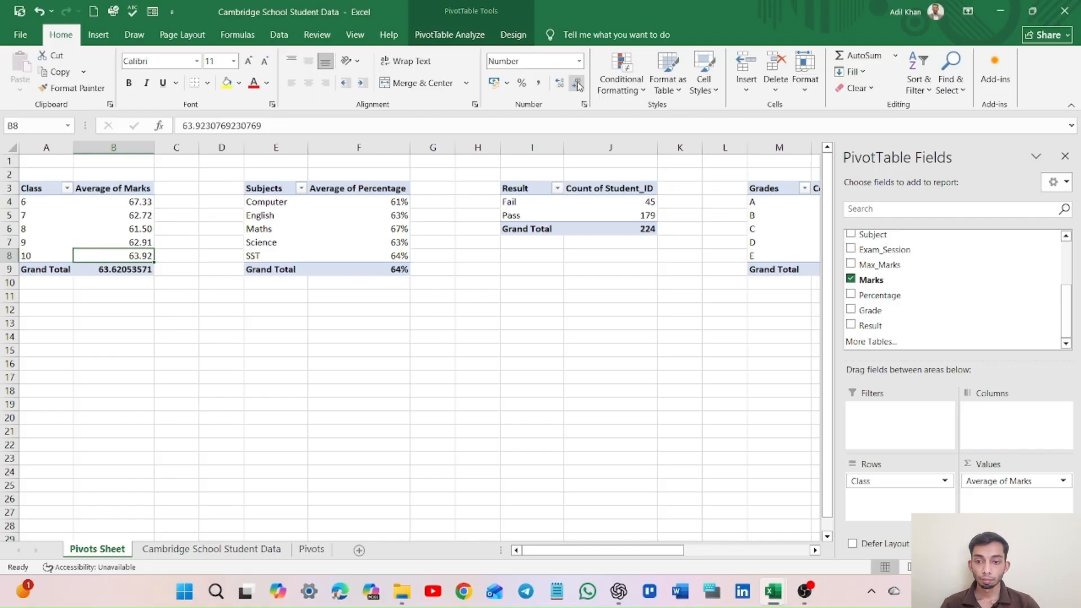
pyautogui.click(381, 308)
# Reduce the Grand Total of the average marks in cell B9 to two decimal places.
pyautogui.click(137, 269)
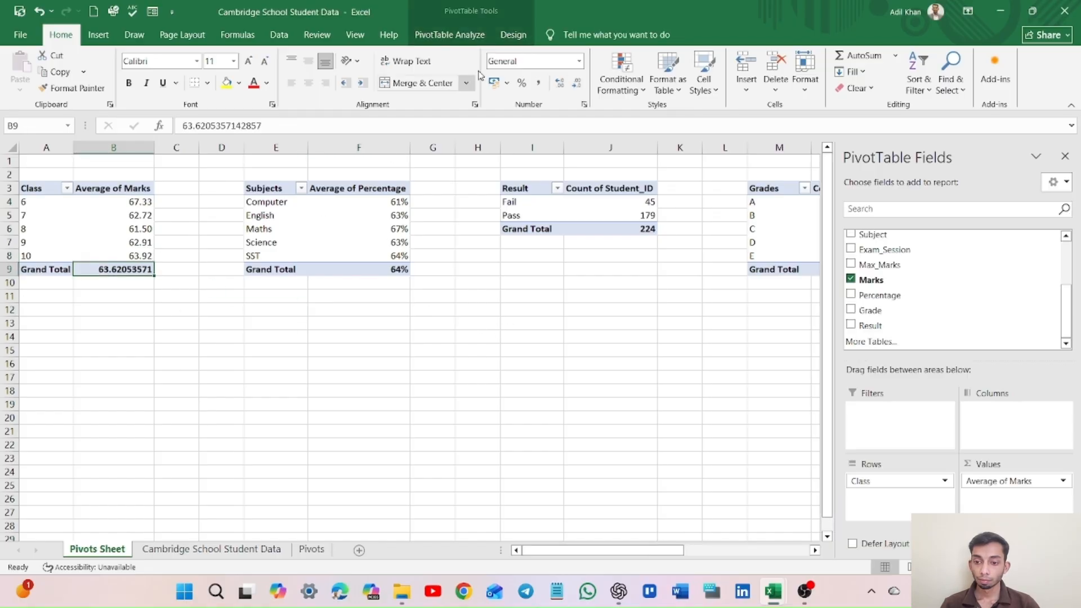
pyautogui.click(577, 84)
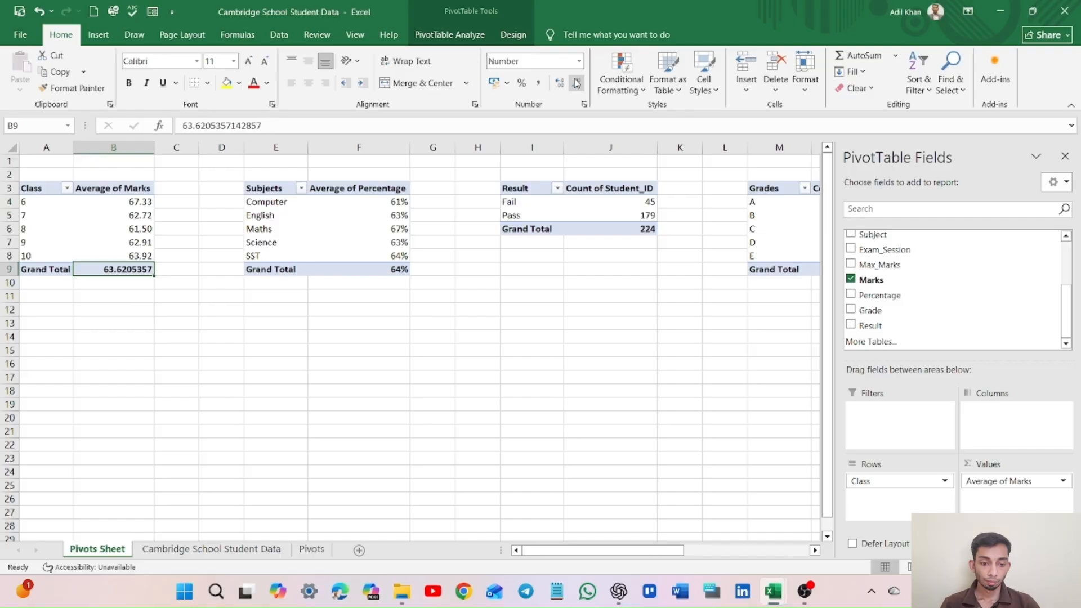
pyautogui.click(577, 83)
pyautogui.click(577, 84)
pyautogui.click(577, 83)
pyautogui.click(577, 83)
pyautogui.click(577, 84)
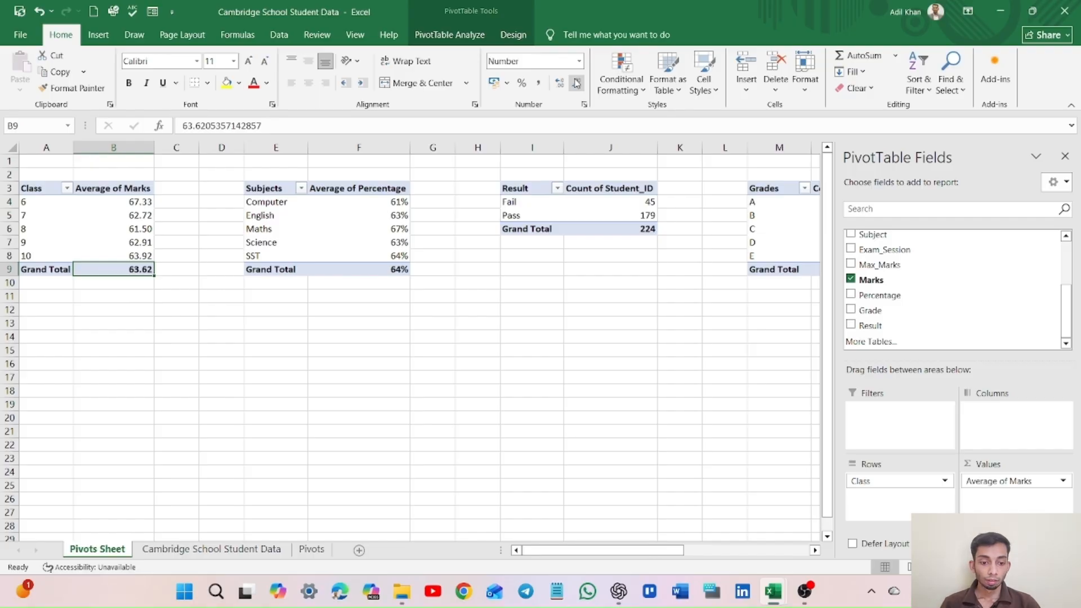
pyautogui.click(295, 338)
pyautogui.moveTo(736, 550); pyautogui.dragTo(707, 561)
# Insert a Clustered Column PivotChart from the Class and Average of Marks pivot table.
pyautogui.click(137, 255)
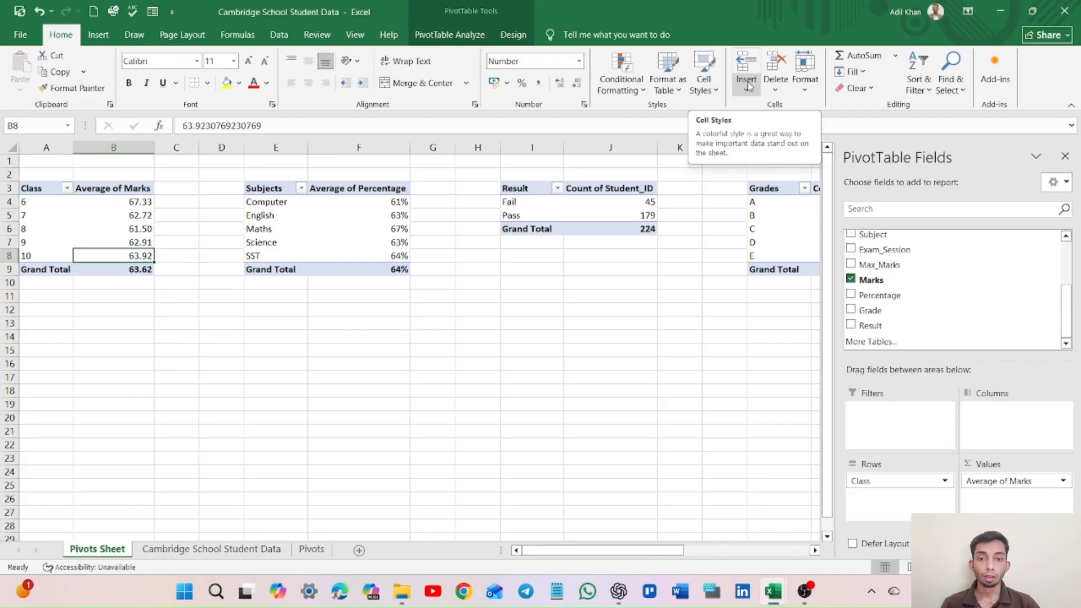
pyautogui.click(449, 35)
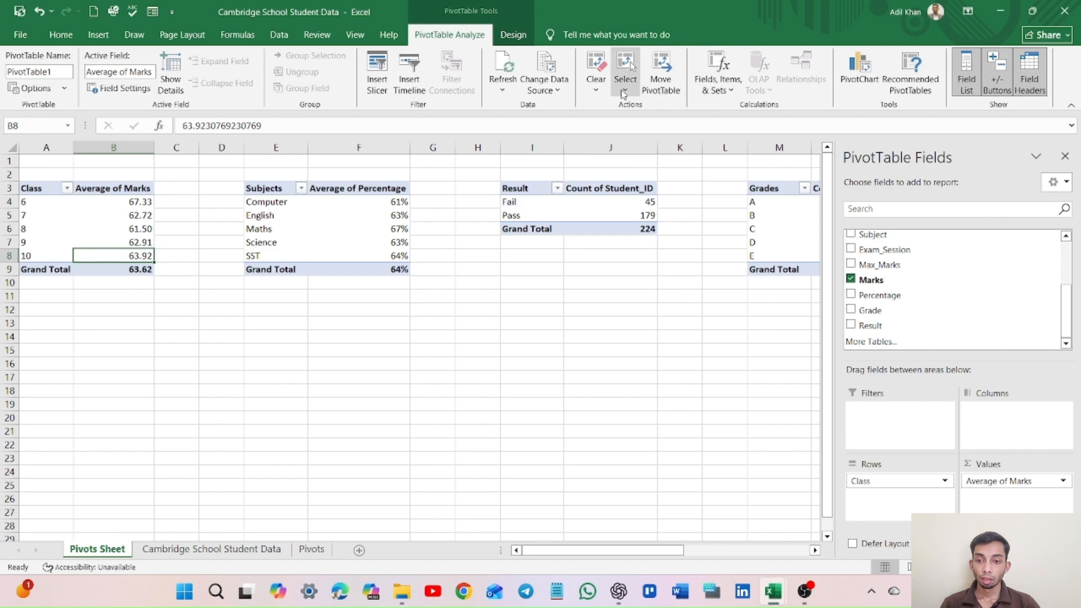
pyautogui.click(863, 77)
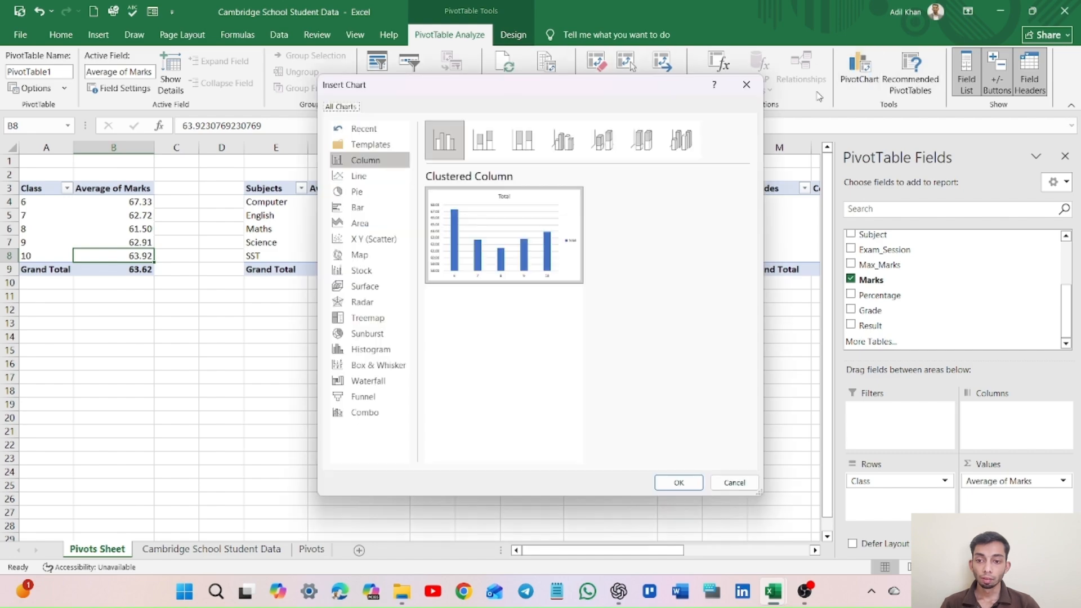
pyautogui.click(382, 163)
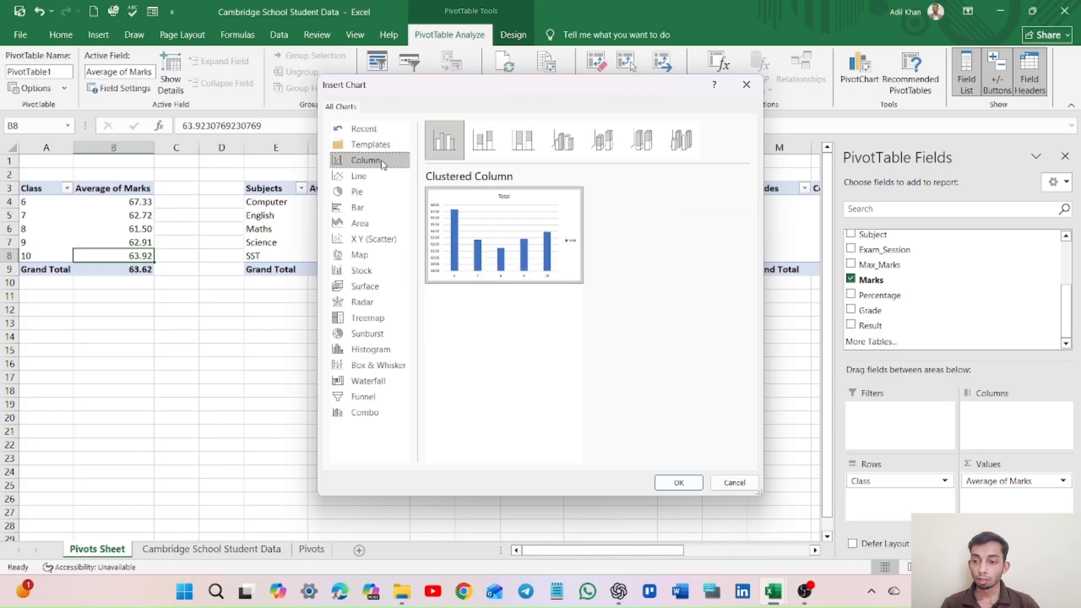
pyautogui.click(680, 483)
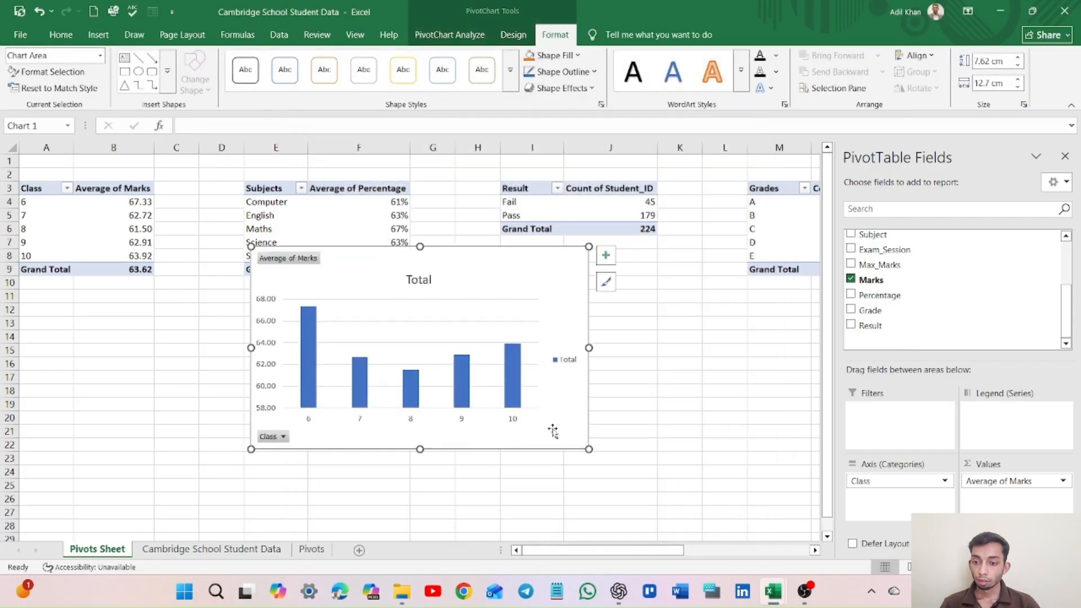
# Place the column chart below the Class pivot table and shrink it to about 7.46 cm high by 8.49 cm wide.
pyautogui.moveTo(512, 277); pyautogui.dragTo(282, 314)
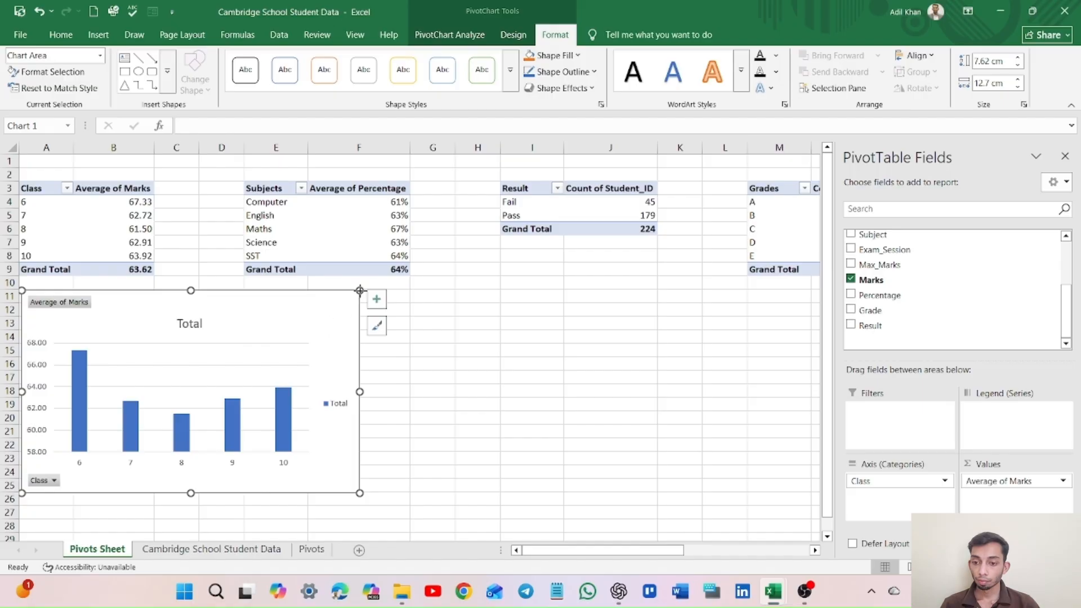
pyautogui.moveTo(360, 291); pyautogui.dragTo(248, 295)
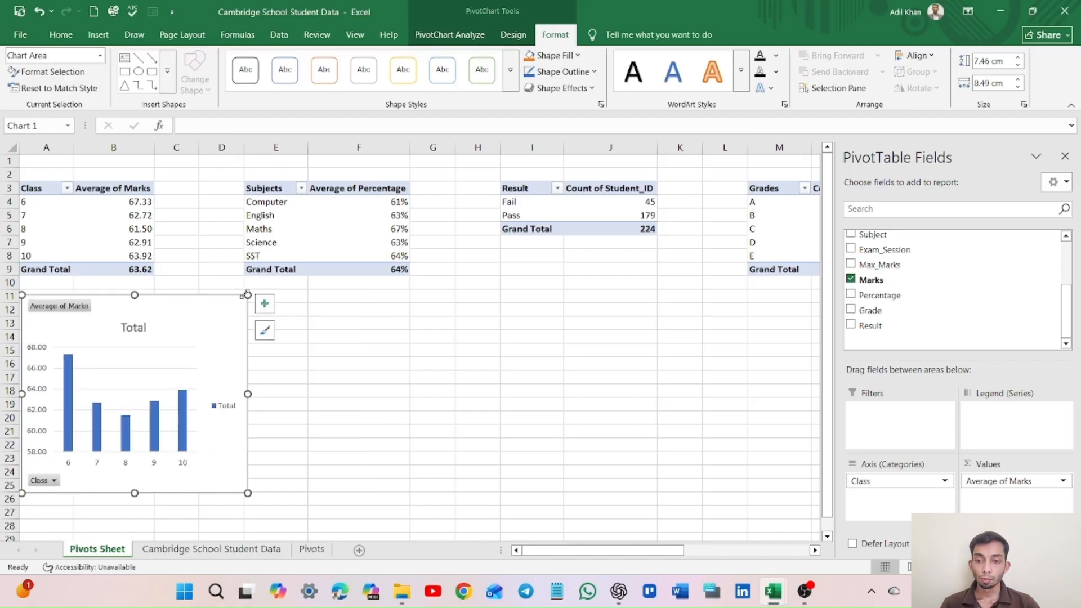
pyautogui.click(350, 409)
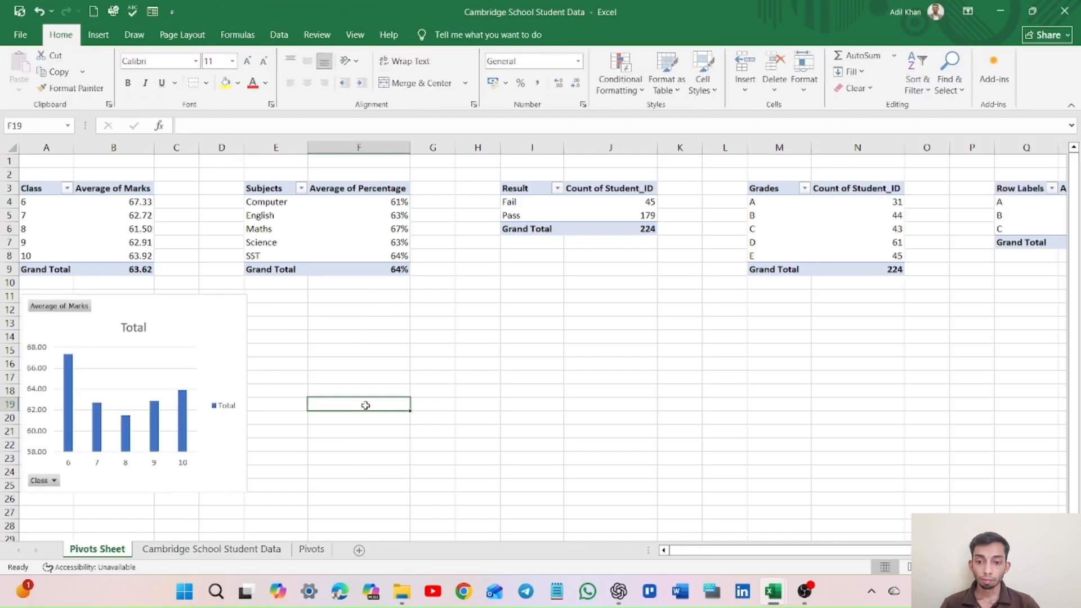
# Insert a Clustered Bar PivotChart from the Subjects and Average of Percentage pivot table.
pyautogui.click(337, 242)
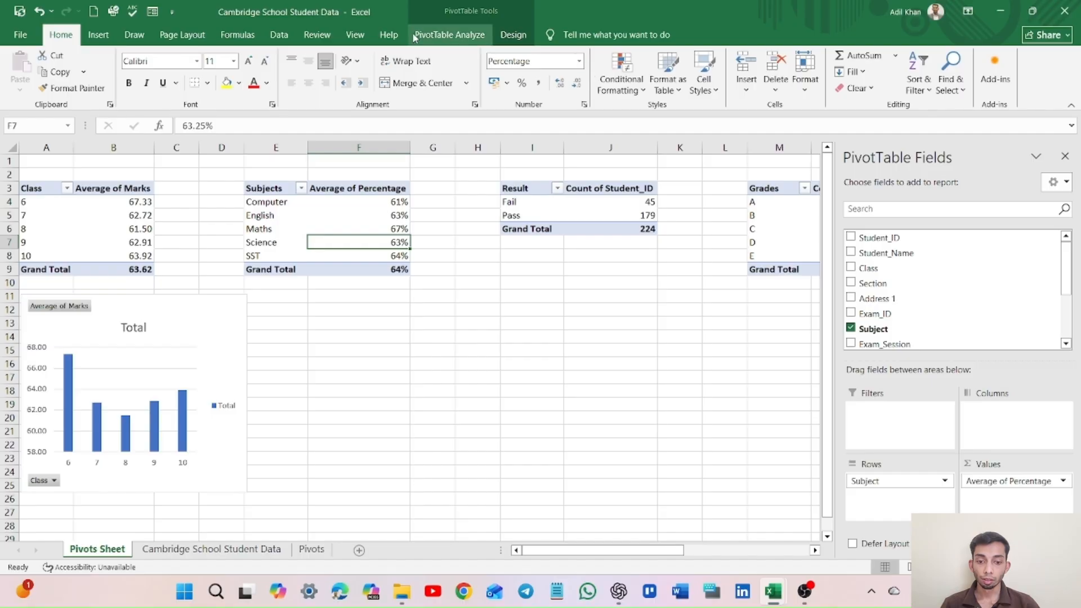
pyautogui.click(449, 34)
pyautogui.click(854, 90)
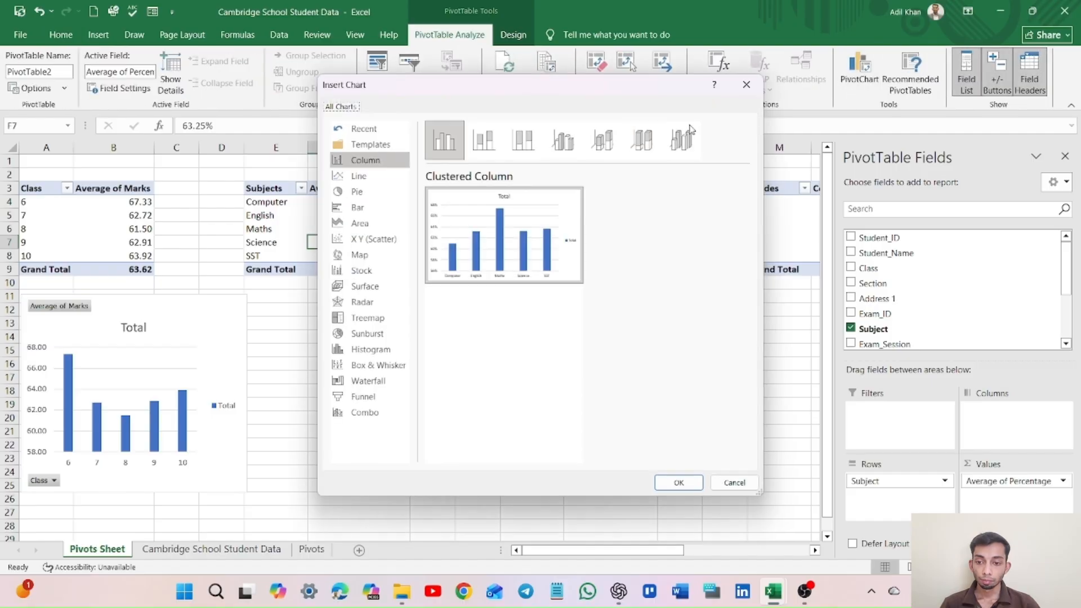
pyautogui.click(381, 214)
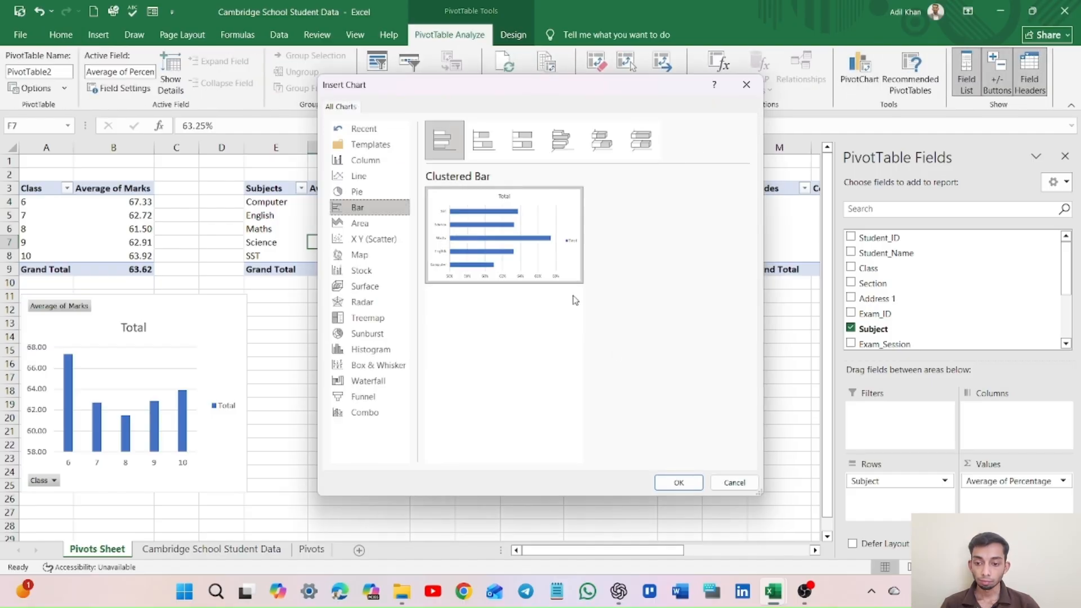
pyautogui.click(679, 483)
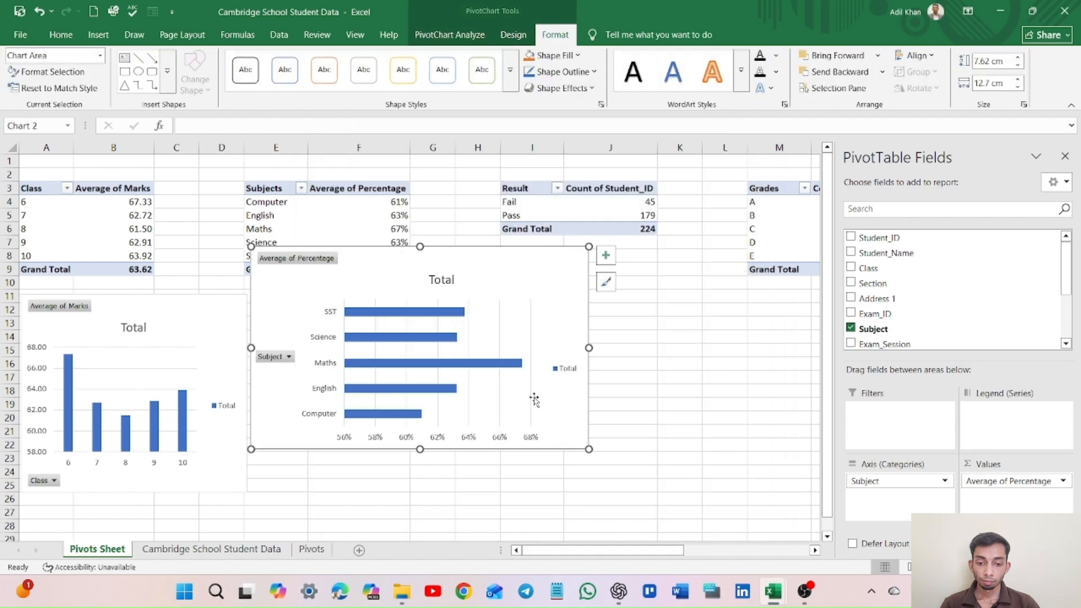
# Move the bar chart below the Subjects pivot table beside the column chart and resize it to about 7.57 by 12.07 cm.
pyautogui.moveTo(503, 272); pyautogui.dragTo(509, 321)
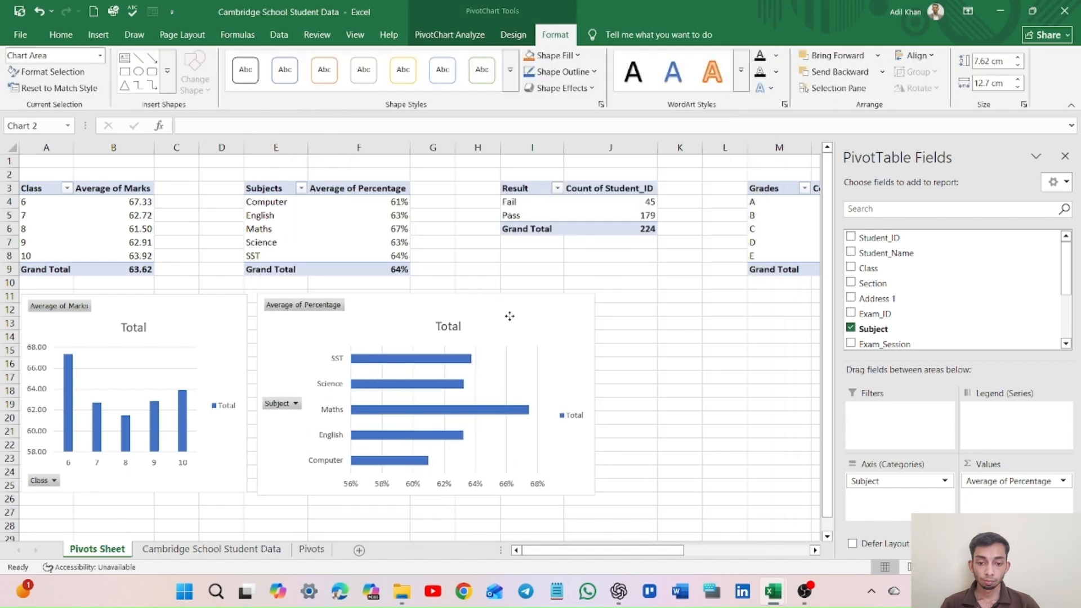
pyautogui.moveTo(596, 496); pyautogui.dragTo(577, 494)
pyautogui.click(679, 417)
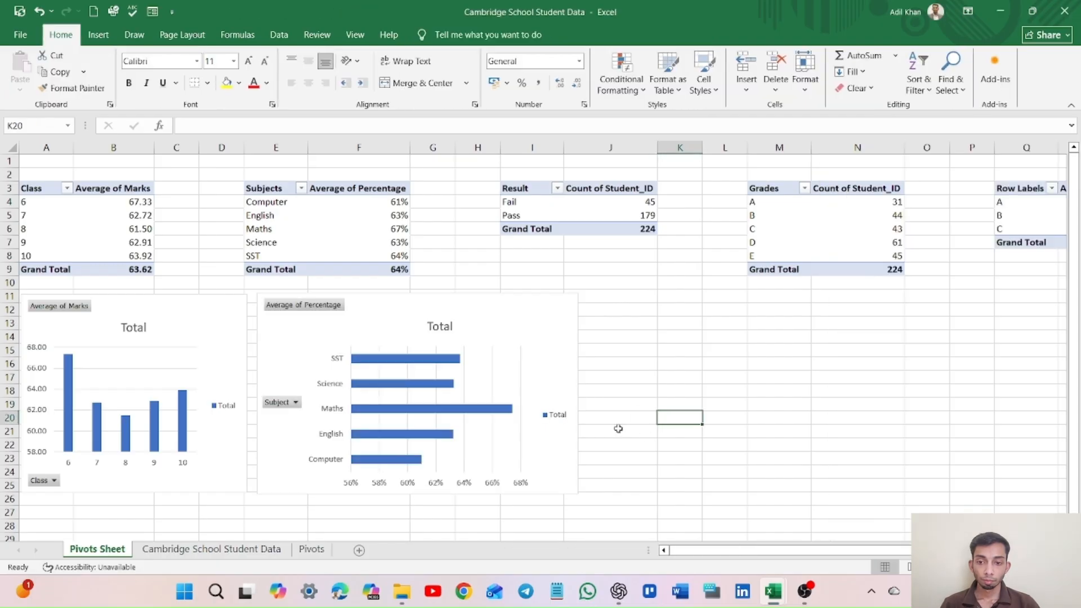
# Insert a Pie PivotChart from the Result and Count of Student_ID pivot table.
pyautogui.moveTo(676, 551); pyautogui.dragTo(749, 550)
pyautogui.click(384, 215)
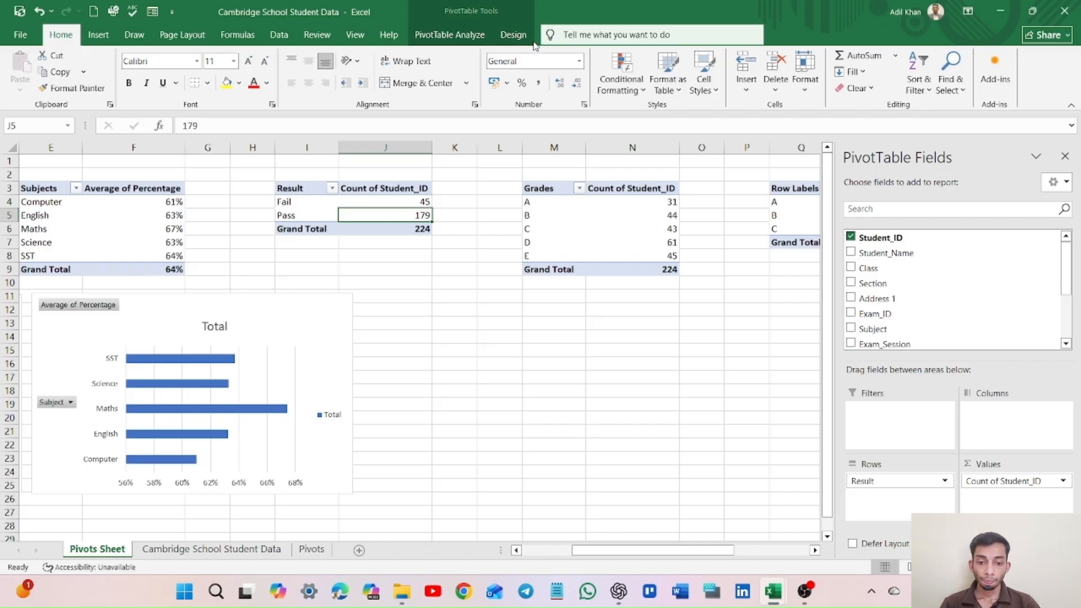
pyautogui.click(449, 35)
pyautogui.click(857, 76)
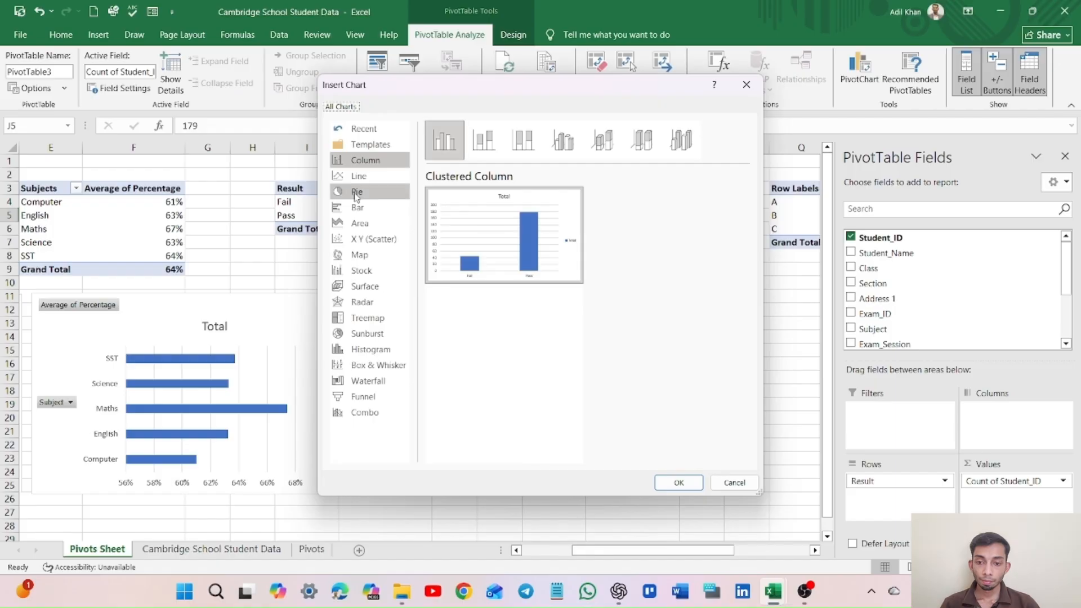
pyautogui.click(385, 197)
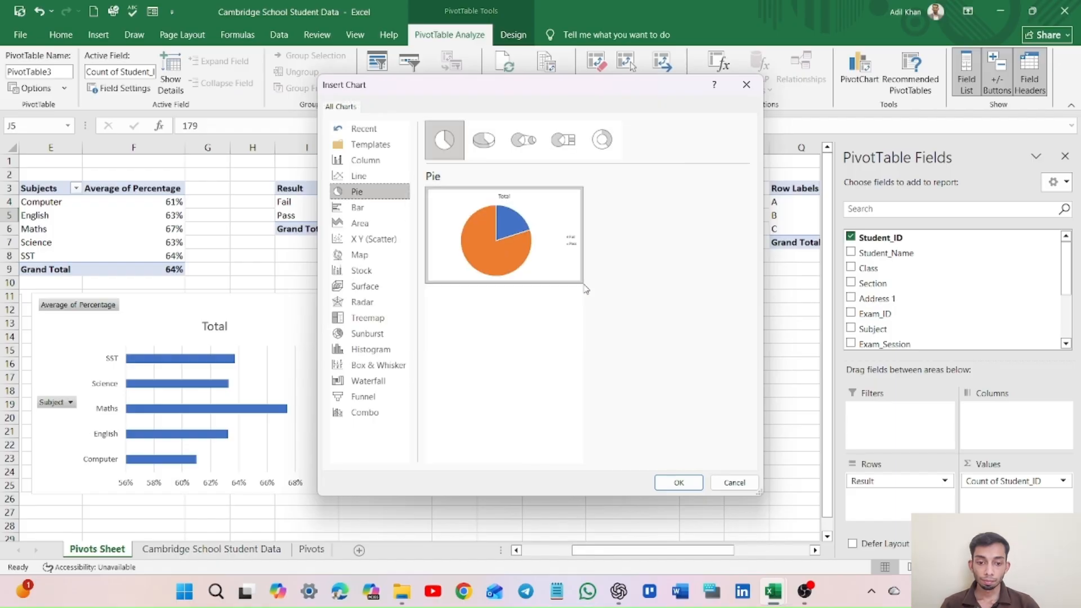
pyautogui.click(678, 482)
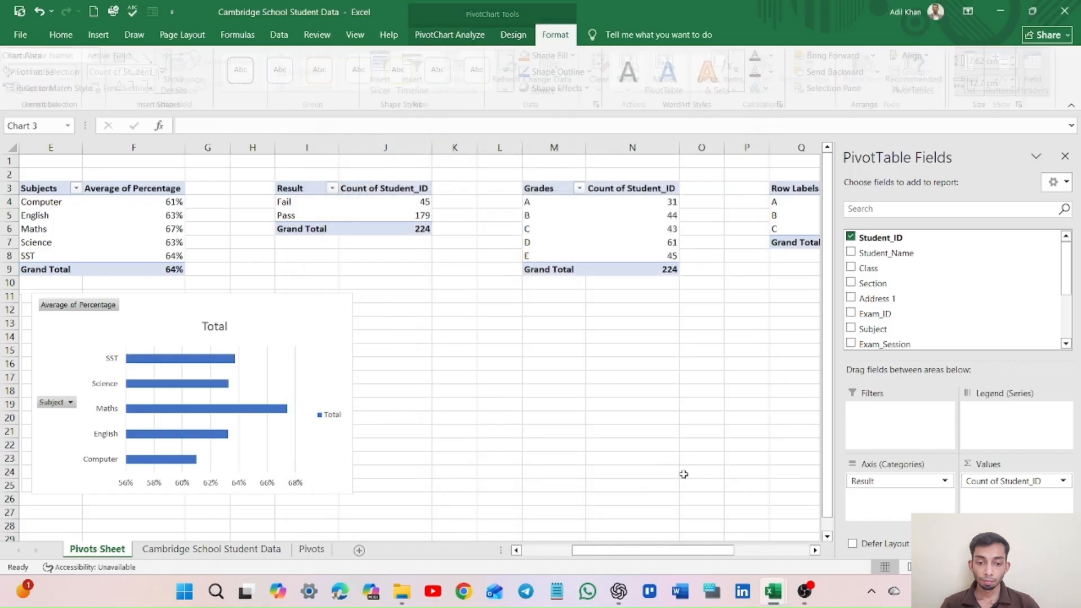
# Move the pie chart below the pivot tables, clear of the bar chart, and shrink it to about 5.68 by 10.71 cm.
pyautogui.moveTo(463, 287)
pyautogui.mouseDown()
pyautogui.moveTo(579, 364)
pyautogui.moveTo(576, 344)
pyautogui.mouseUp()
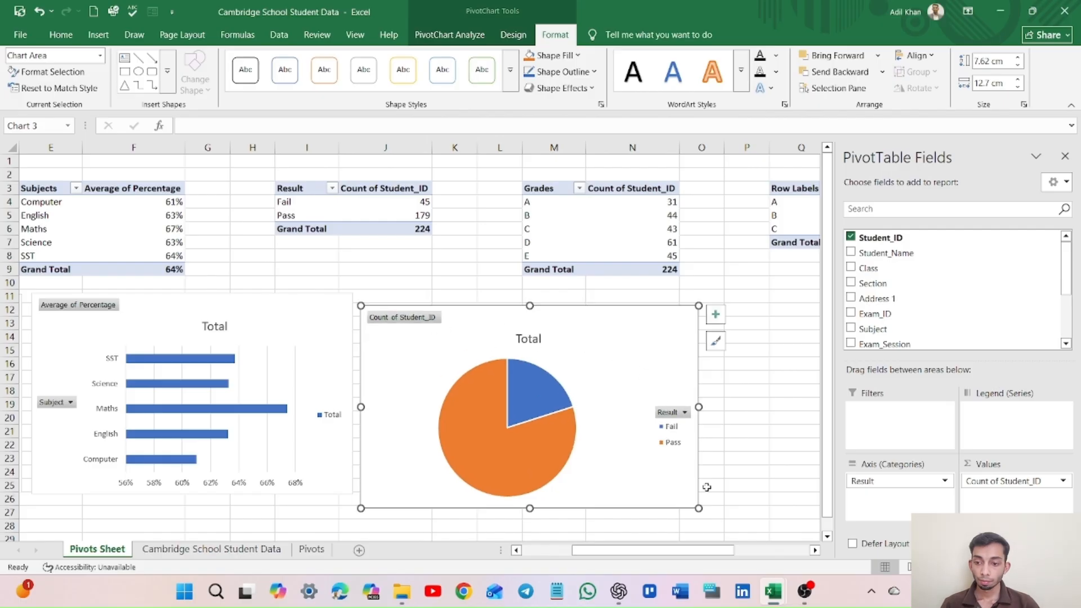
pyautogui.moveTo(699, 509); pyautogui.dragTo(646, 457)
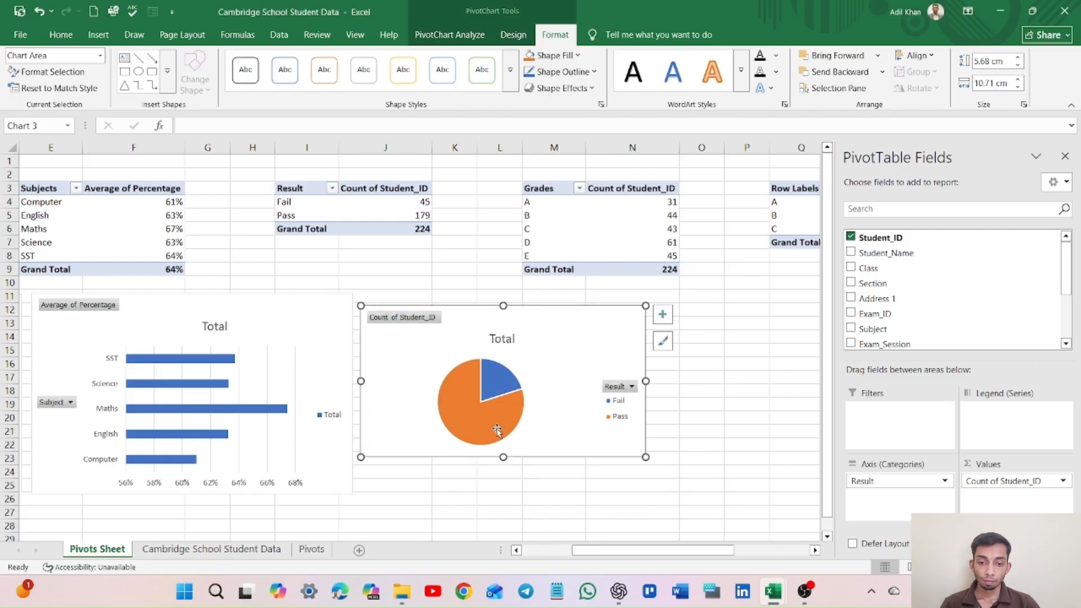
# Shrink the Average of Percentage bar chart to about 5.62 by 9.97 cm and align the pie chart directly beside it.
pyautogui.click(318, 360)
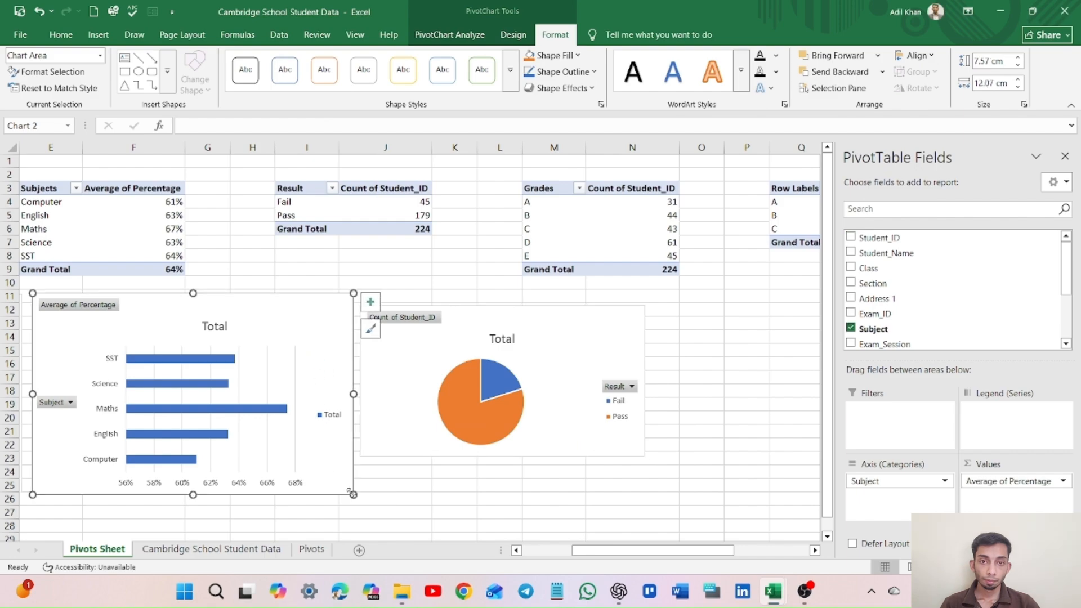
pyautogui.moveTo(354, 495); pyautogui.dragTo(297, 443)
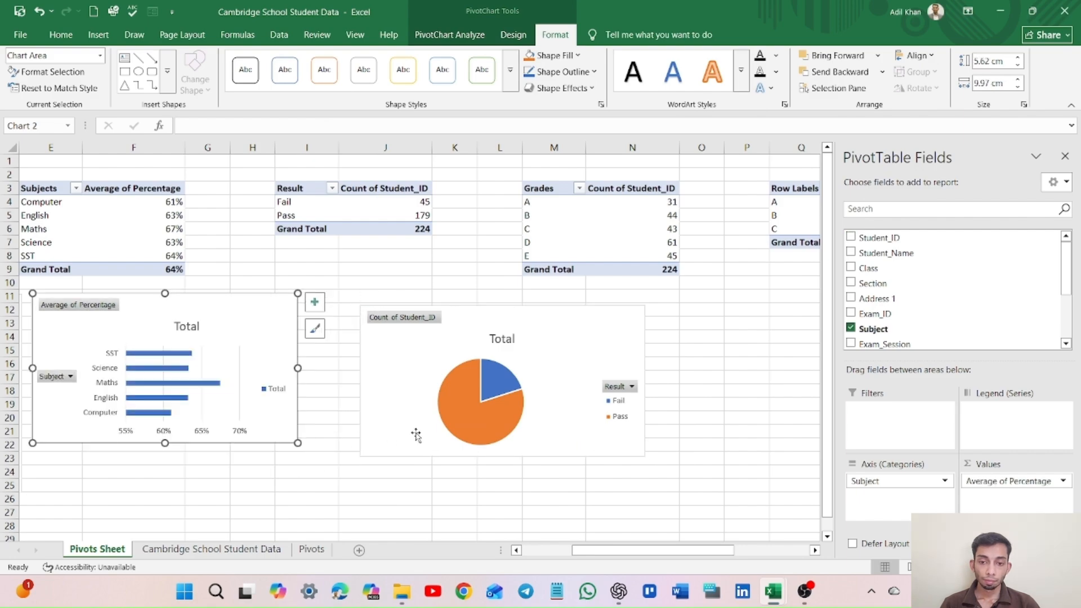
pyautogui.click(517, 341)
pyautogui.moveTo(554, 330); pyautogui.dragTo(507, 316)
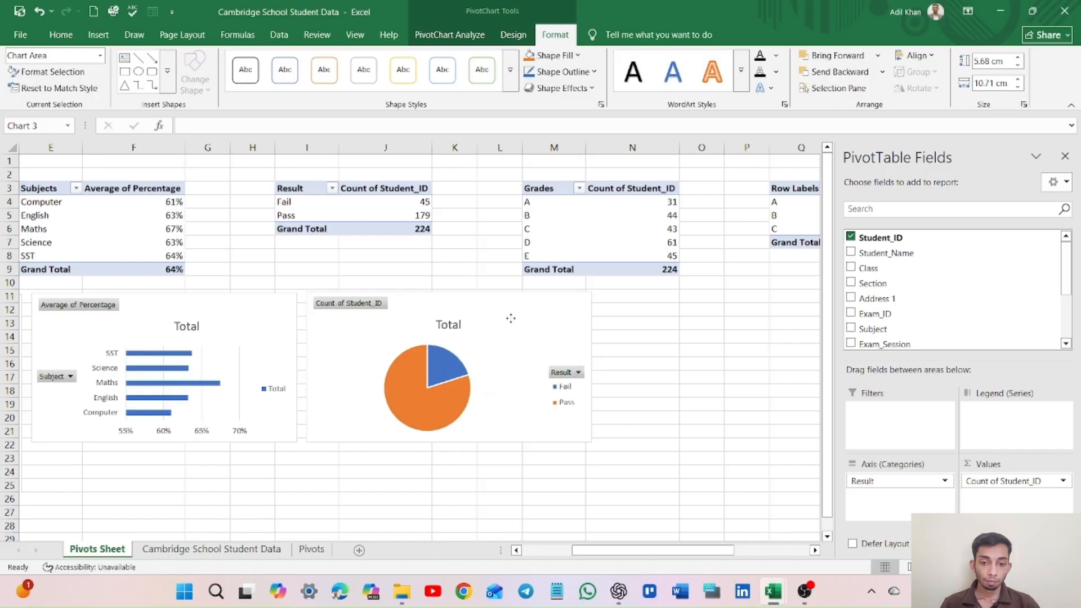
# Insert a Line with Markers PivotChart from the Grades and Count of Student_ID pivot table.
pyautogui.click(700, 363)
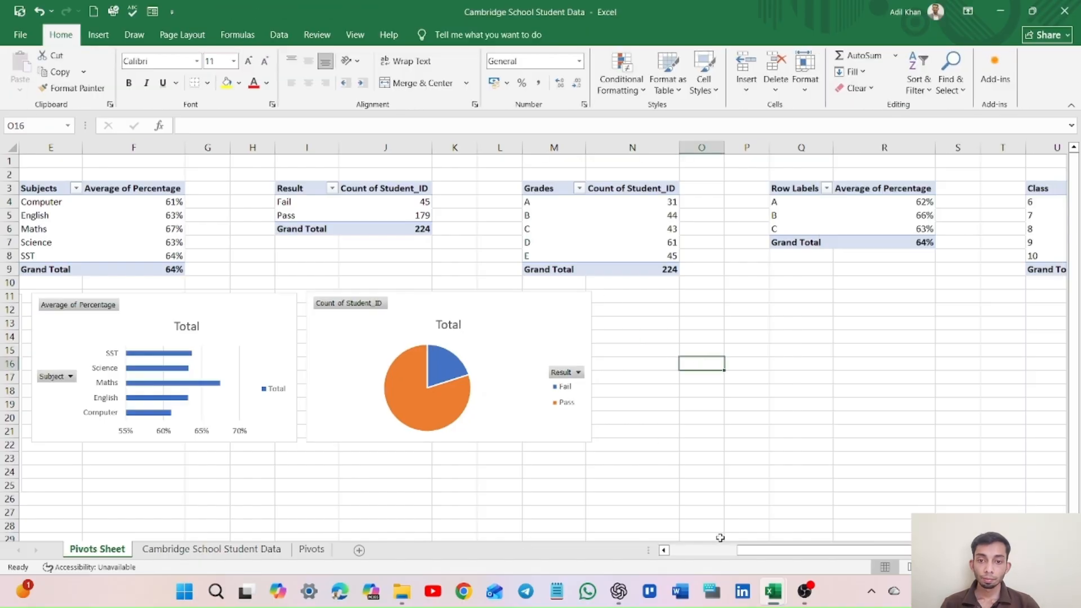
pyautogui.moveTo(856, 551); pyautogui.dragTo(901, 541)
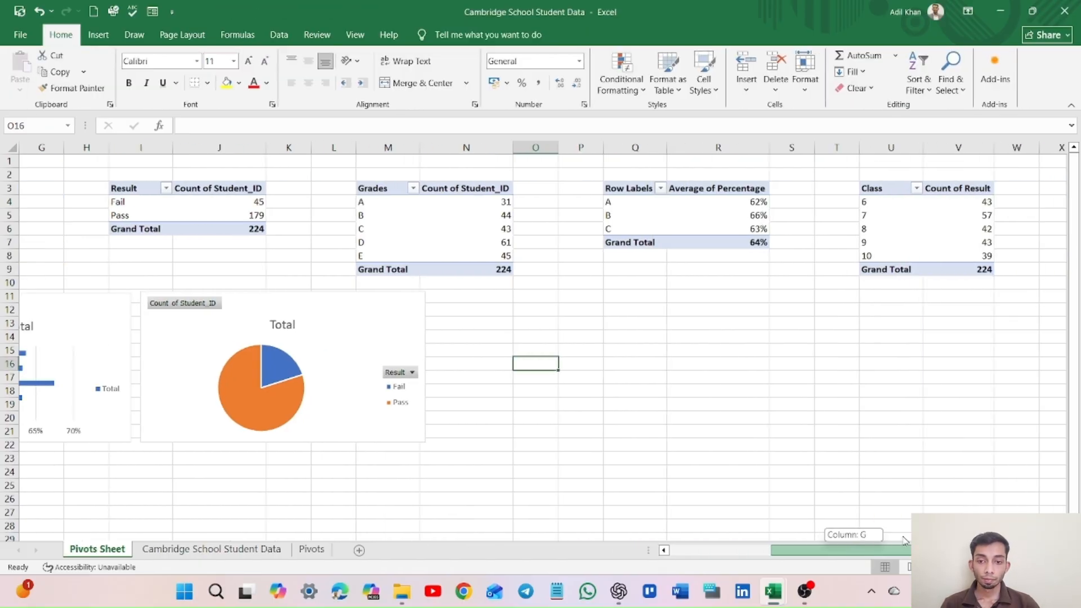
pyautogui.click(465, 228)
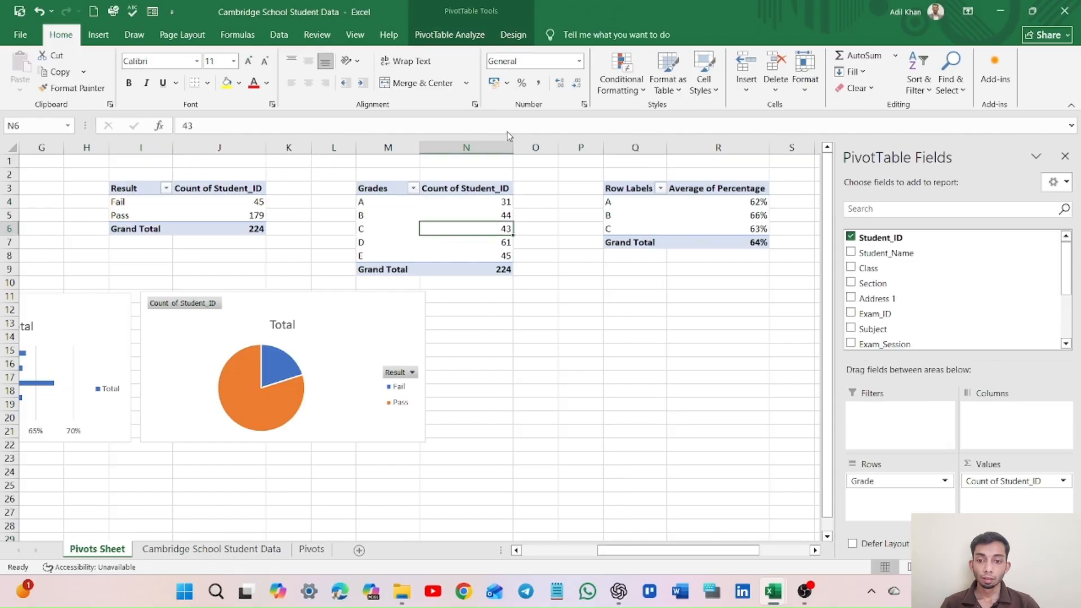
pyautogui.click(449, 35)
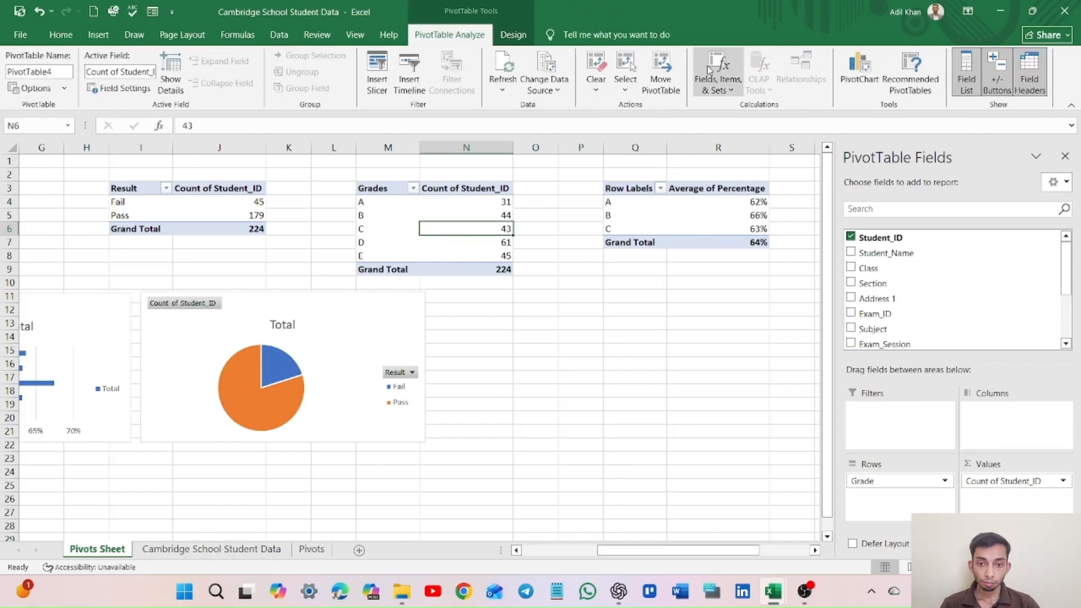
pyautogui.click(856, 70)
pyautogui.click(386, 178)
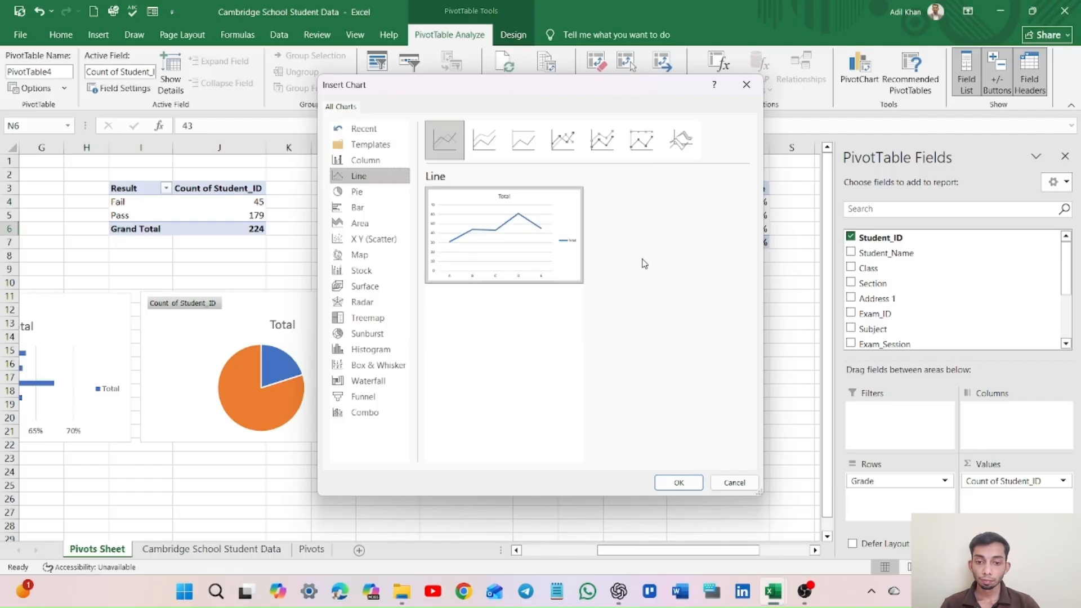
pyautogui.click(573, 151)
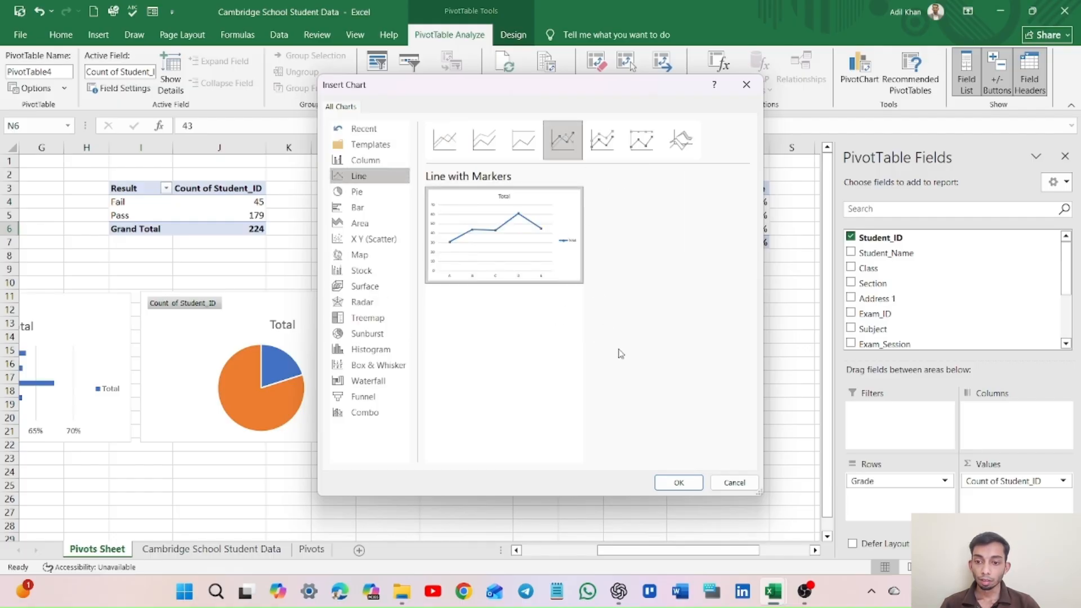
pyautogui.click(679, 480)
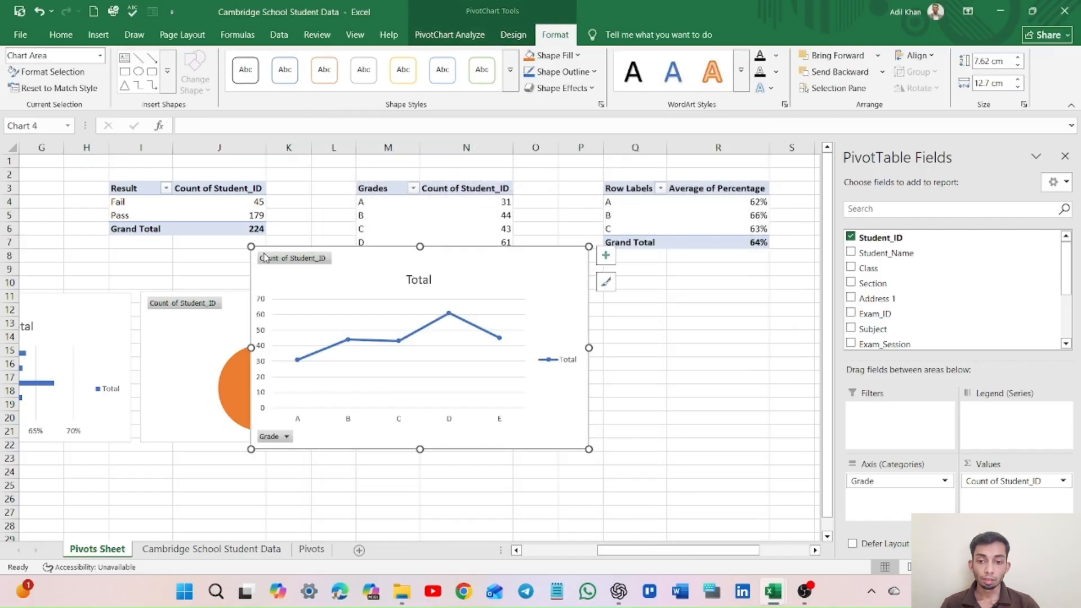
# Shrink the Grades line chart to about 6.15 by 7.87 cm and move it beside the Result pie chart.
pyautogui.moveTo(251, 246); pyautogui.dragTo(379, 286)
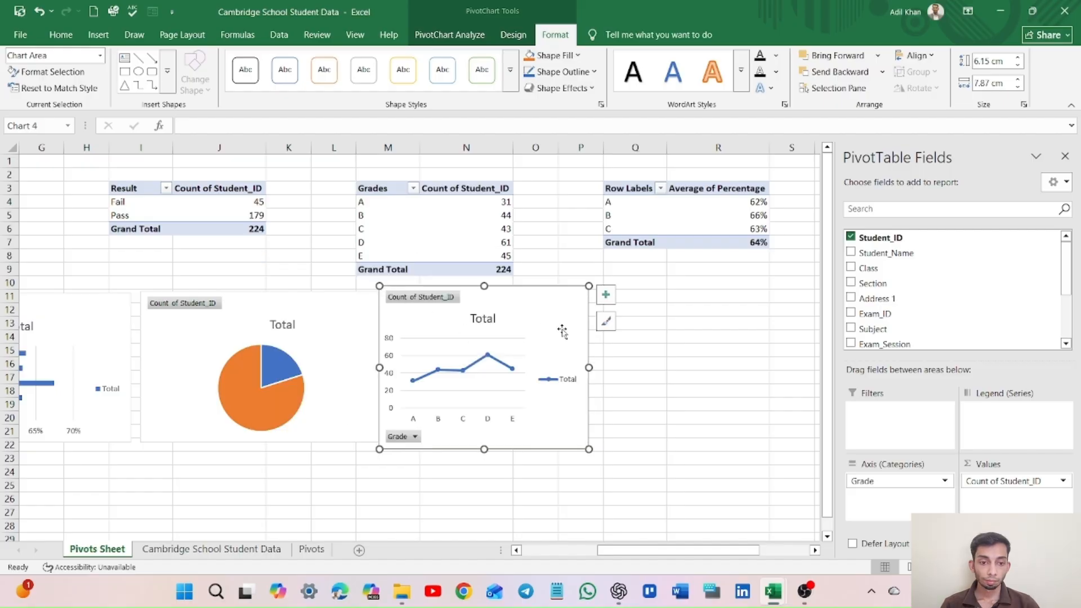
pyautogui.moveTo(560, 326); pyautogui.dragTo(626, 329)
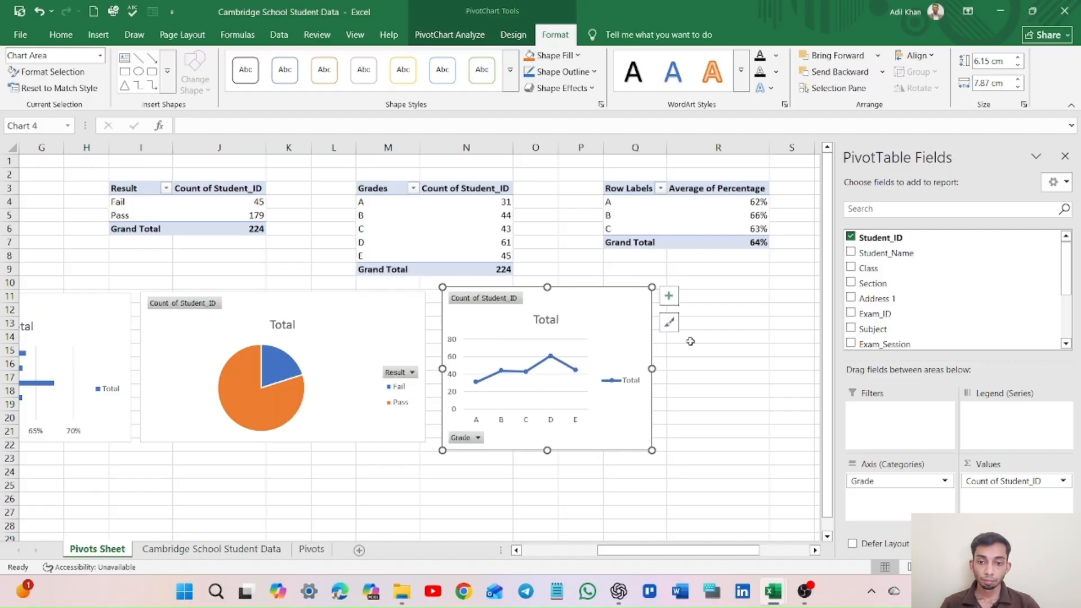
pyautogui.click(721, 423)
# Insert a Clustered Bar PivotChart from the pivot table of Average of Percentage by section.
pyautogui.click(704, 214)
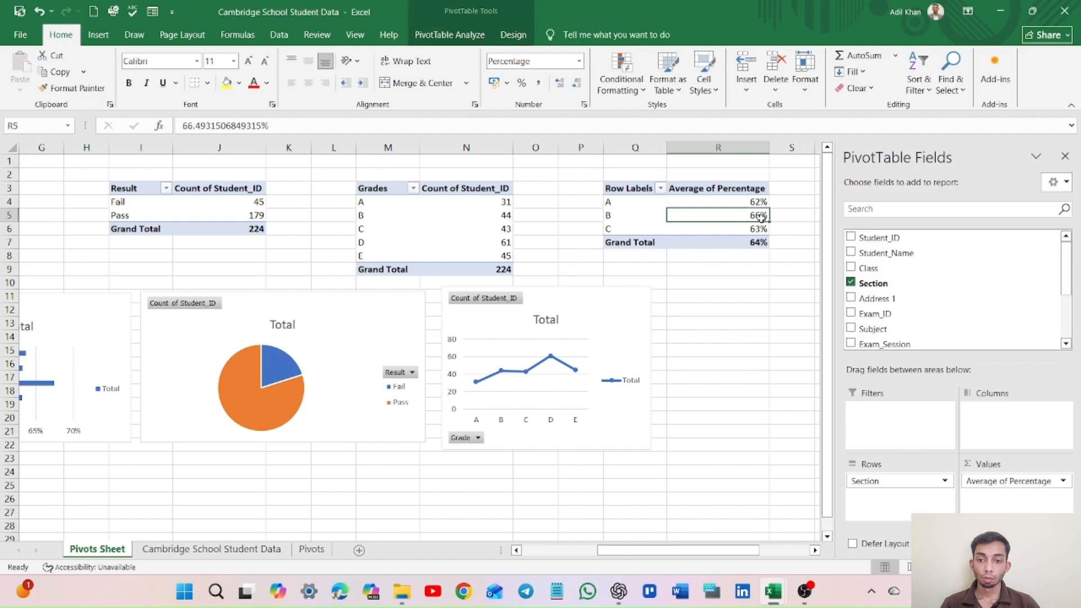
pyautogui.moveTo(721, 550); pyautogui.dragTo(794, 545)
pyautogui.click(471, 256)
pyautogui.click(473, 215)
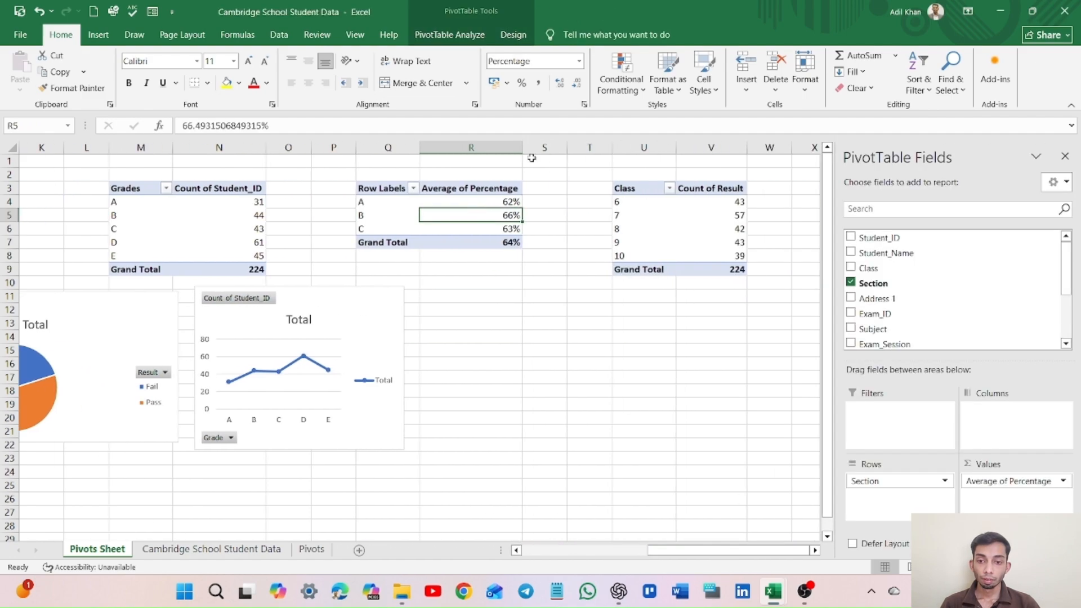
pyautogui.click(438, 35)
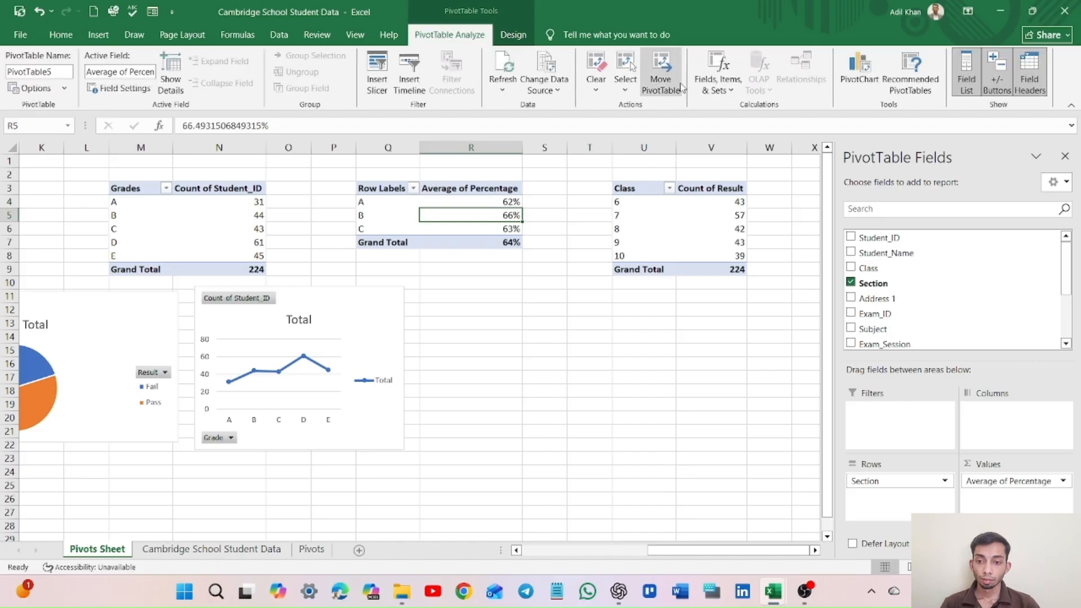
pyautogui.click(852, 76)
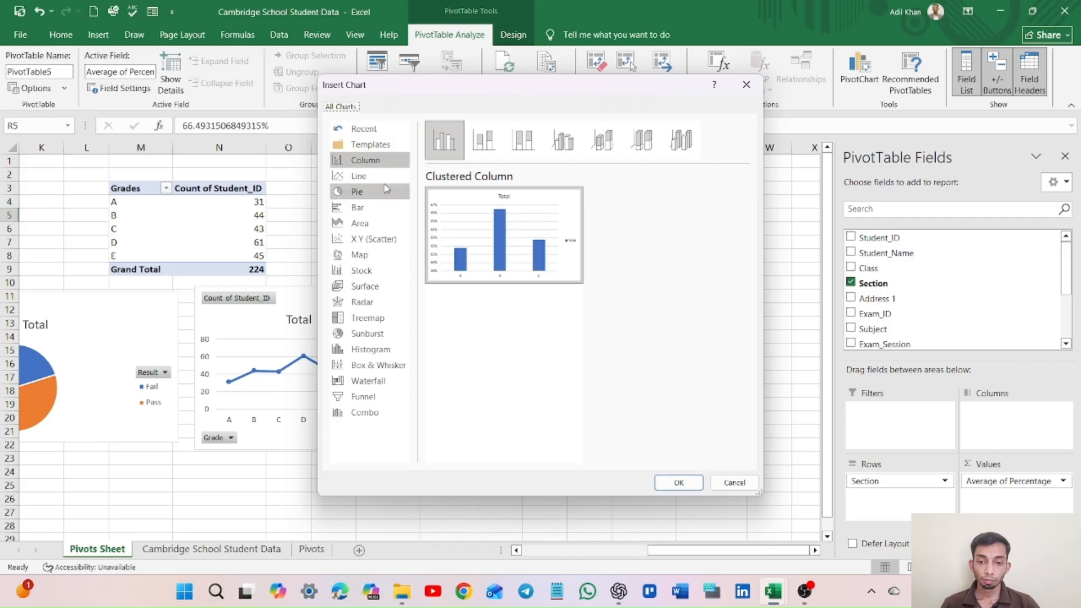
pyautogui.click(384, 210)
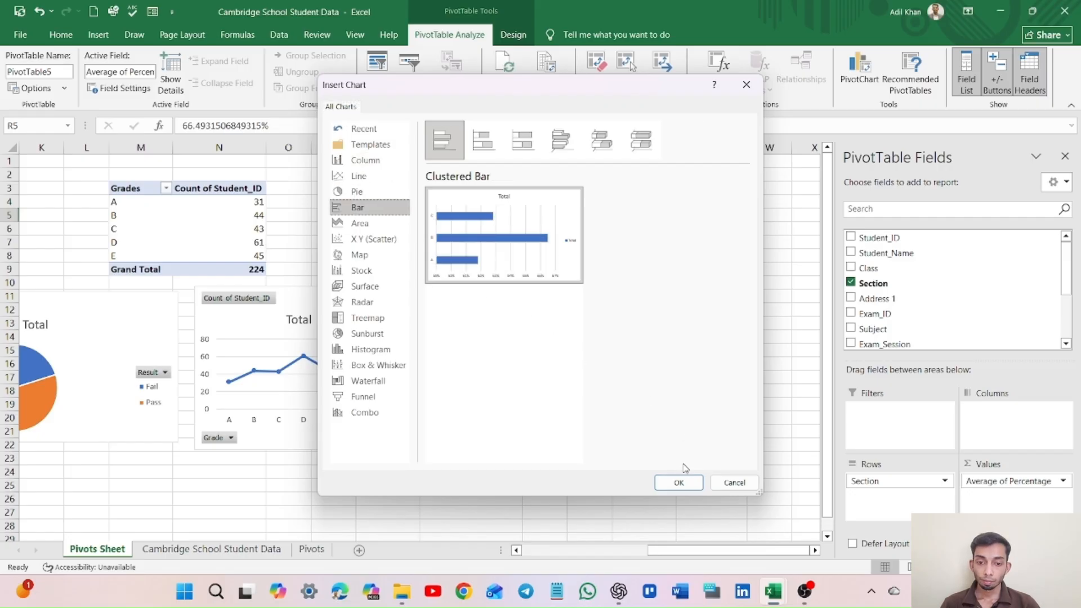
pyautogui.click(680, 482)
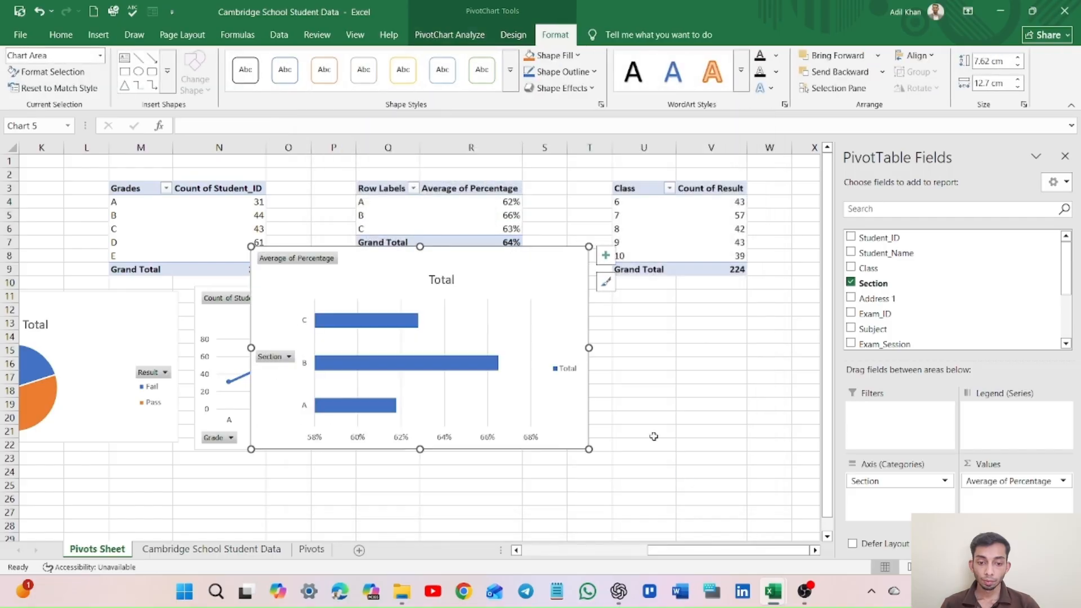
# Move the section bar chart below the pivot tables beside the line chart and shrink it to a similar height.
pyautogui.moveTo(502, 282); pyautogui.dragTo(669, 329)
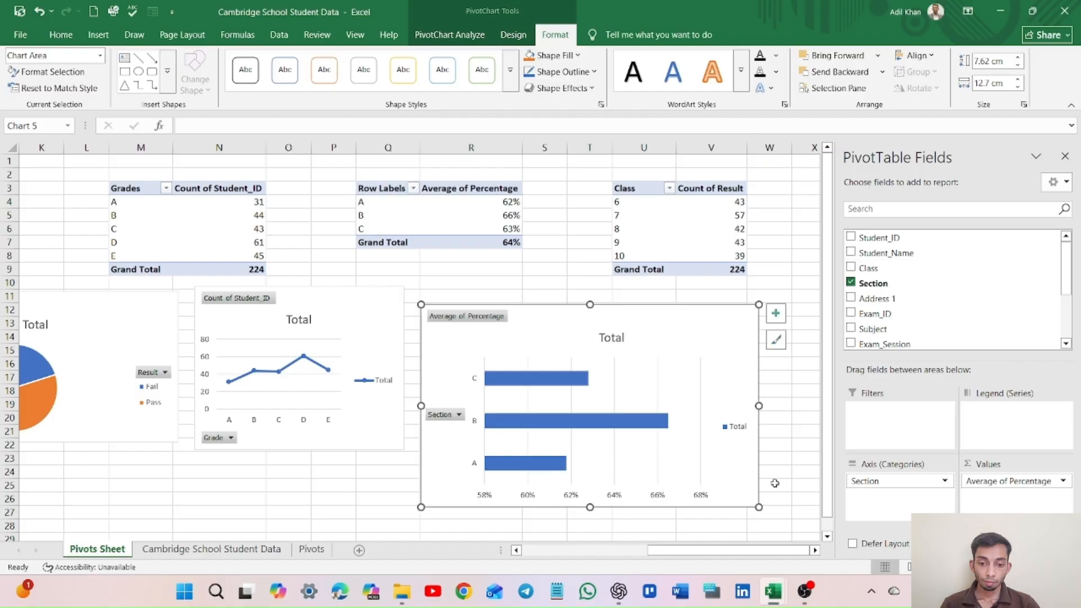
pyautogui.moveTo(759, 507); pyautogui.dragTo(679, 449)
pyautogui.click(752, 402)
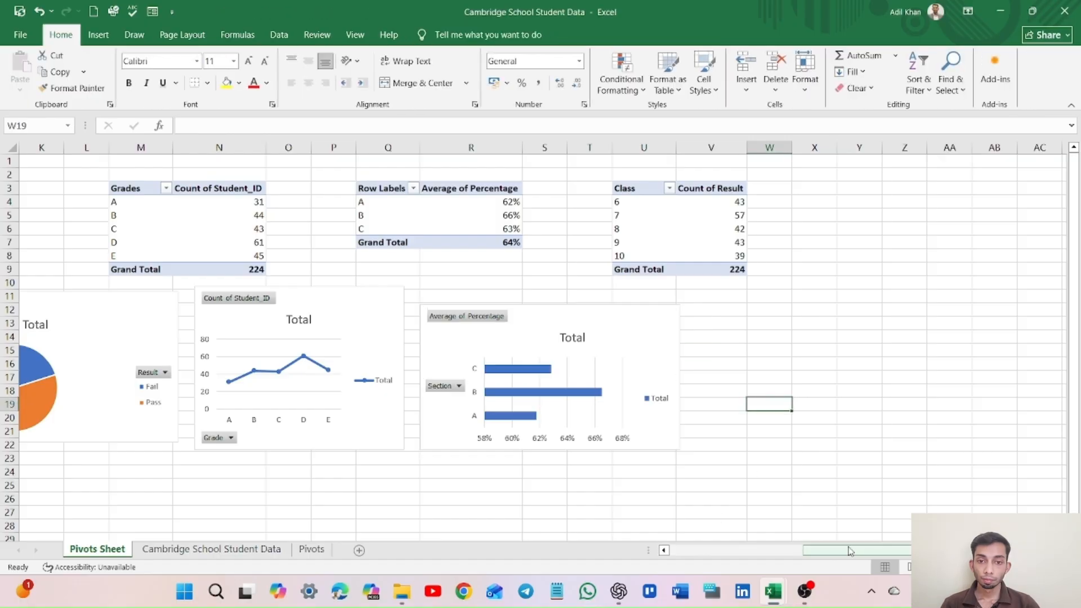
# Insert a Pie PivotChart from the Class and Count of Result pivot table.
pyautogui.click(701, 212)
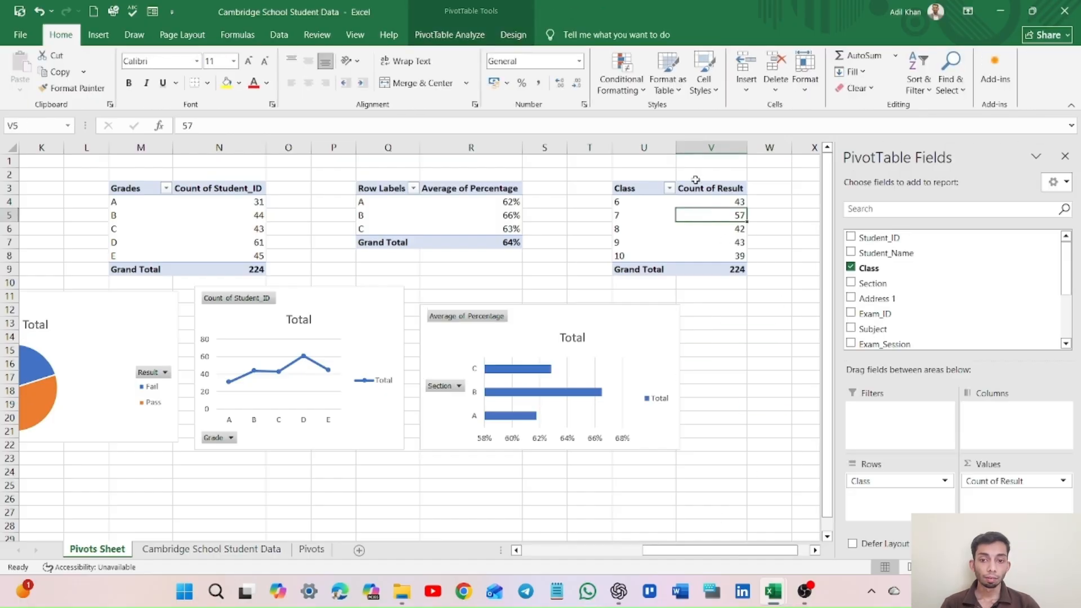
pyautogui.click(434, 37)
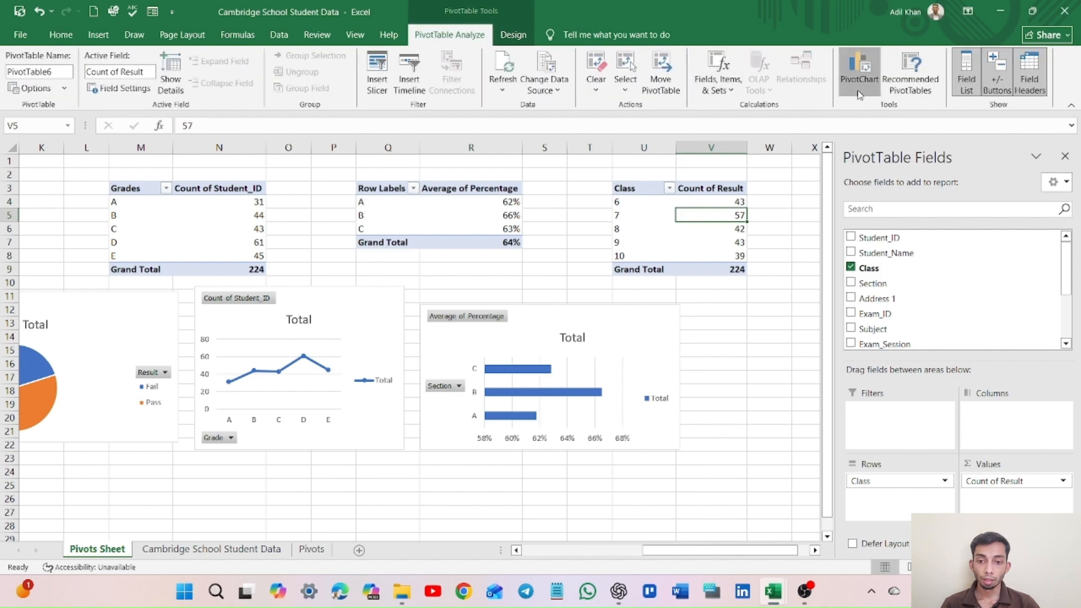
pyautogui.click(859, 71)
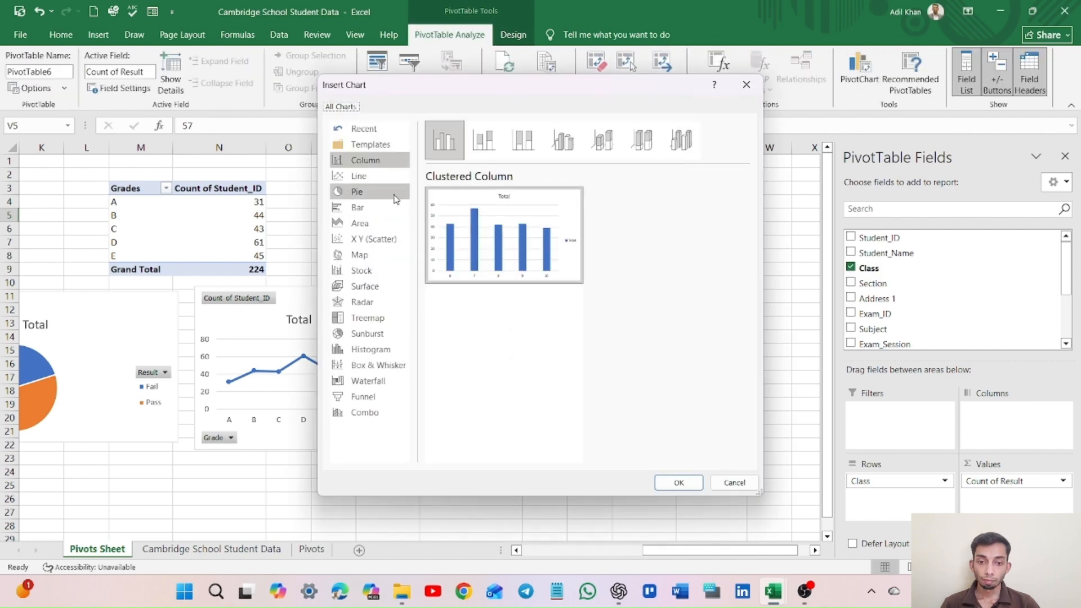
pyautogui.click(360, 193)
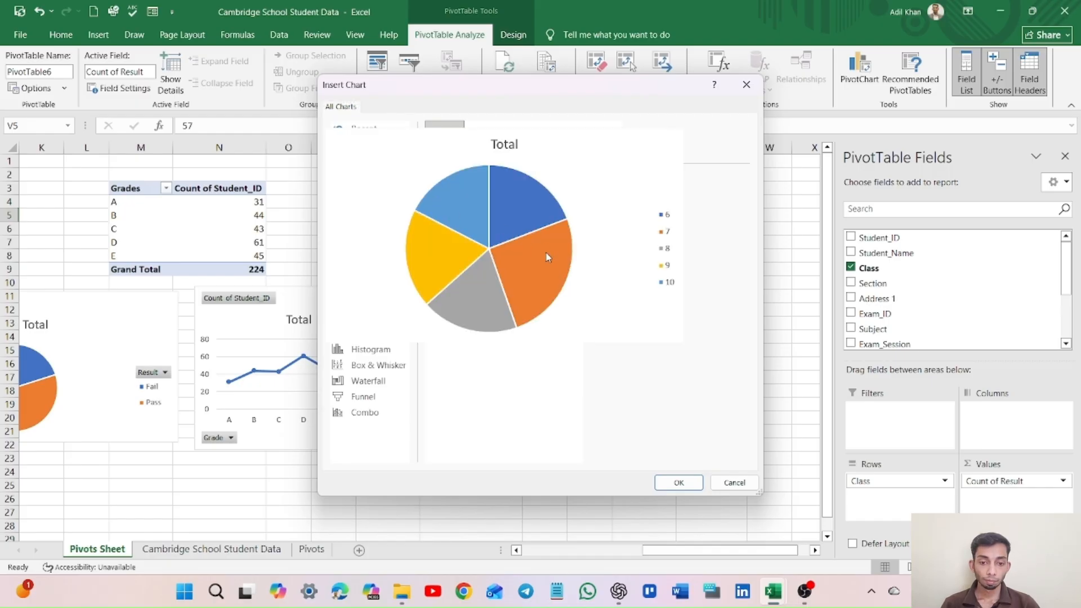
pyautogui.click(678, 483)
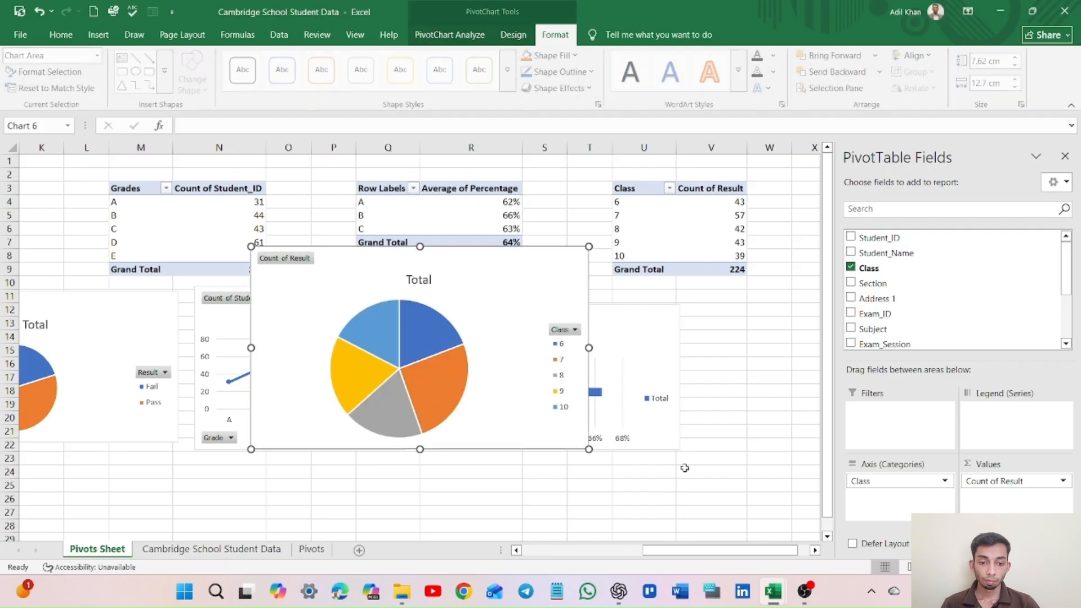
# Shrink the Count of Result pie chart to about 5.92 by 8.13 cm and place it beside the section bar chart.
pyautogui.moveTo(433, 298); pyautogui.dragTo(755, 382)
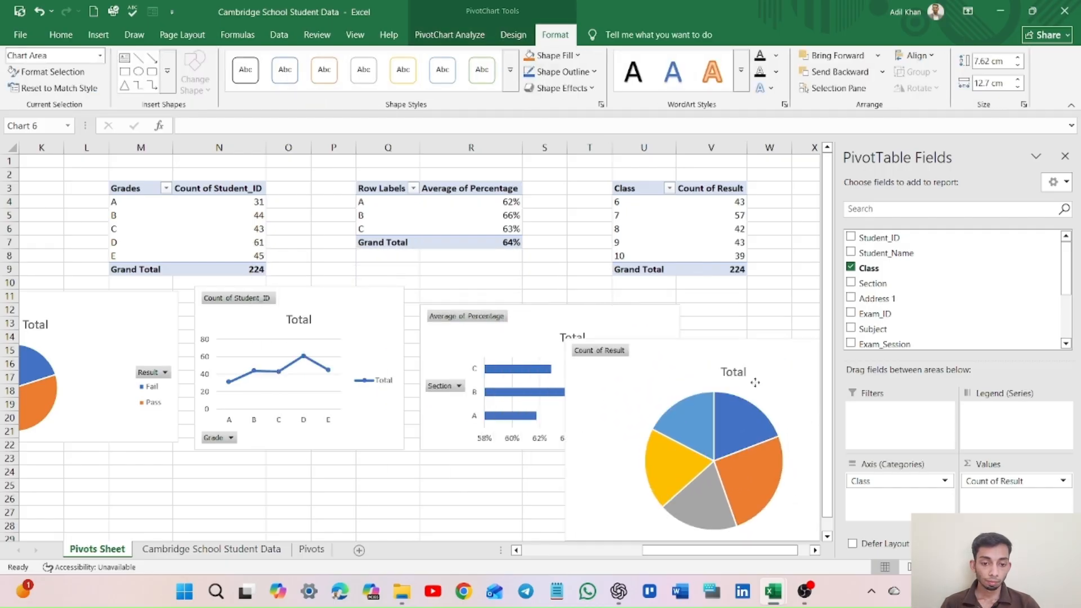
pyautogui.moveTo(704, 551); pyautogui.dragTo(759, 549)
pyautogui.moveTo(520, 339); pyautogui.dragTo(641, 382)
pyautogui.moveTo(732, 425); pyautogui.dragTo(737, 340)
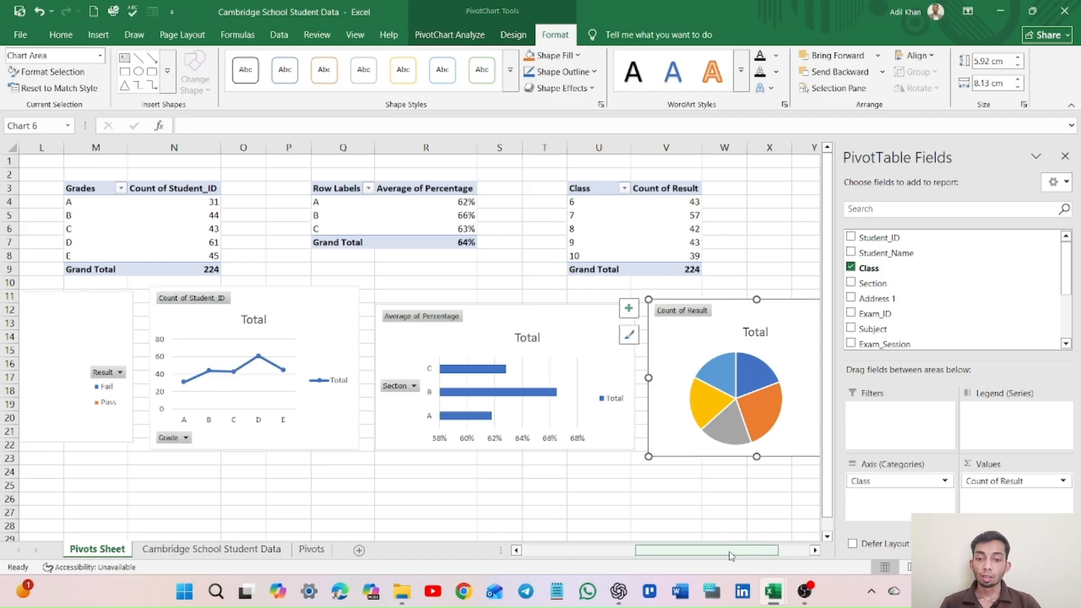
pyautogui.moveTo(732, 550); pyautogui.dragTo(792, 546)
pyautogui.click(680, 419)
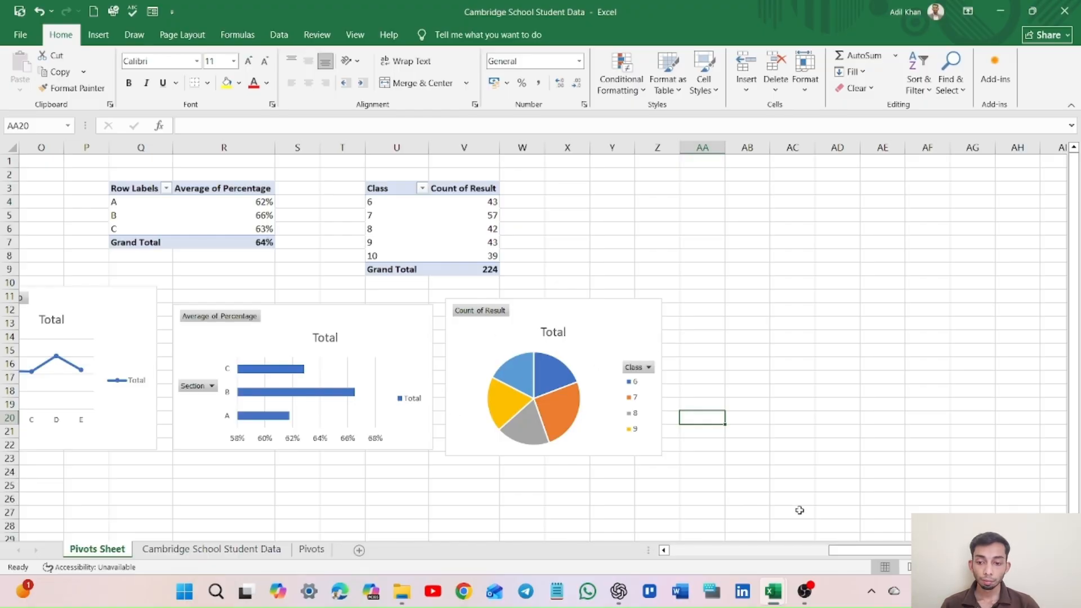
# Add a new worksheet after Pivots Sheet and rename it Dashboard.
pyautogui.moveTo(860, 550); pyautogui.dragTo(658, 550)
pyautogui.click(477, 484)
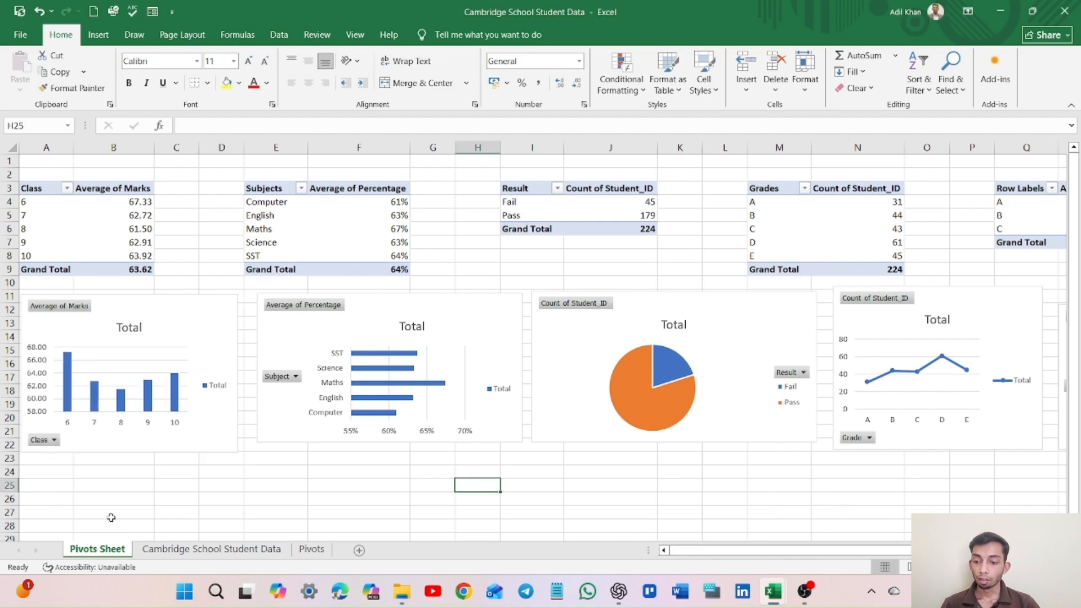
pyautogui.click(359, 550)
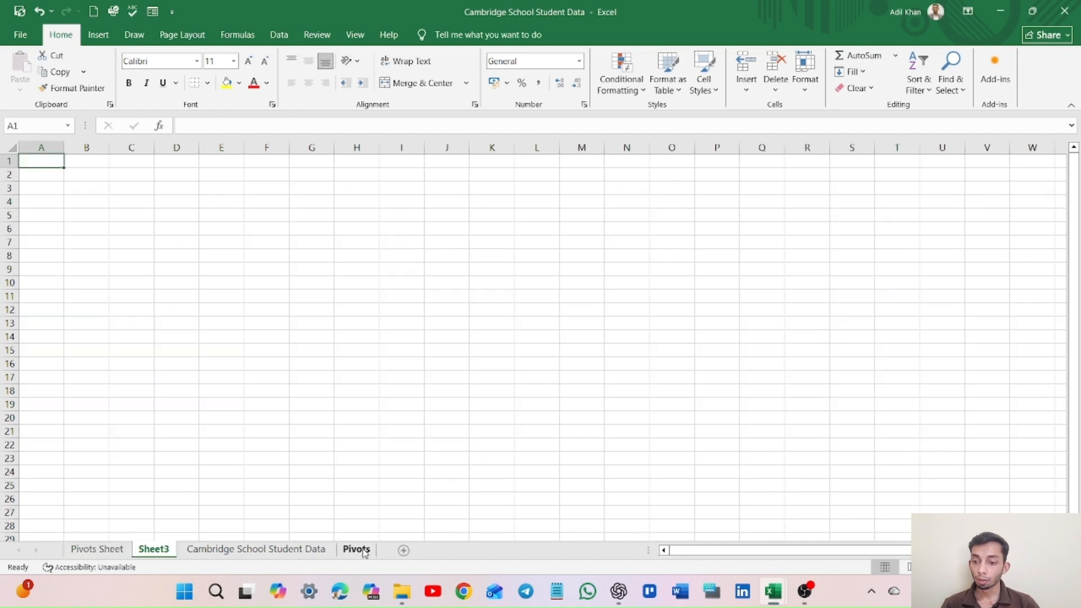
pyautogui.rightClick(158, 553)
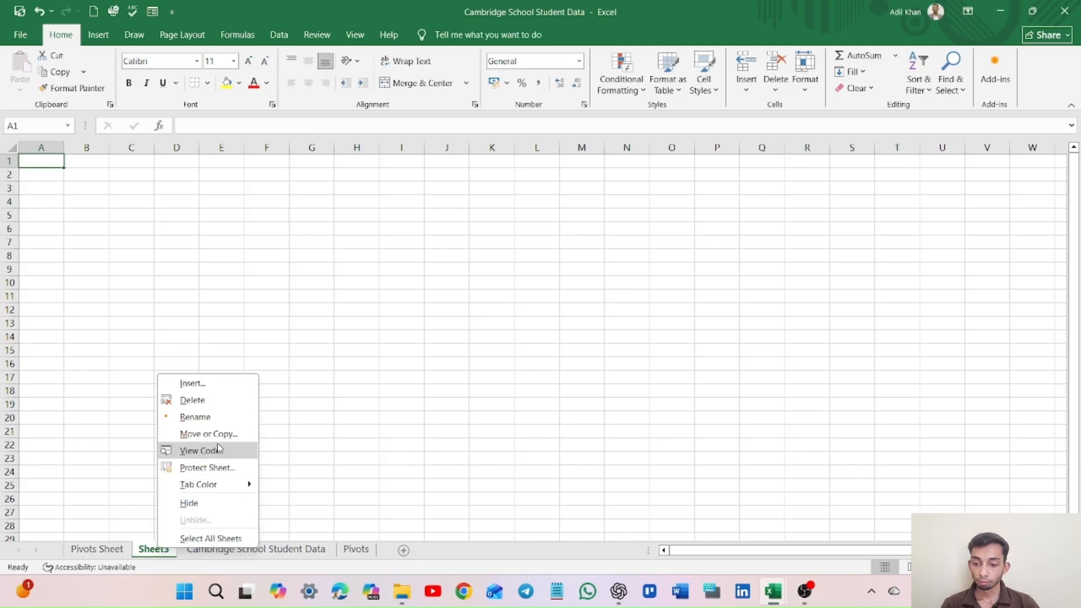
pyautogui.click(217, 417)
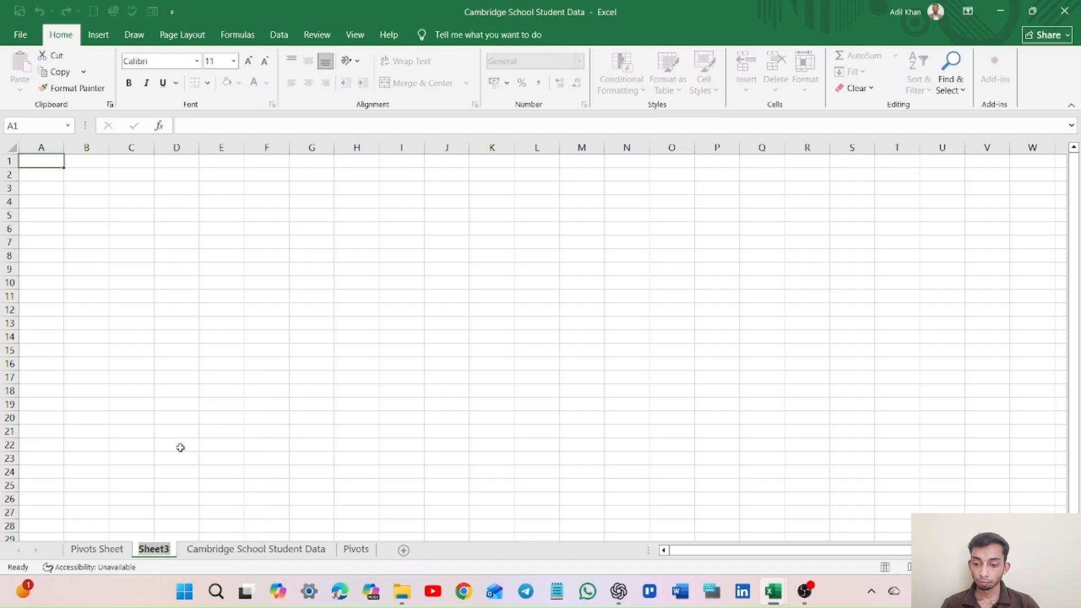
pyautogui.write('Dash')
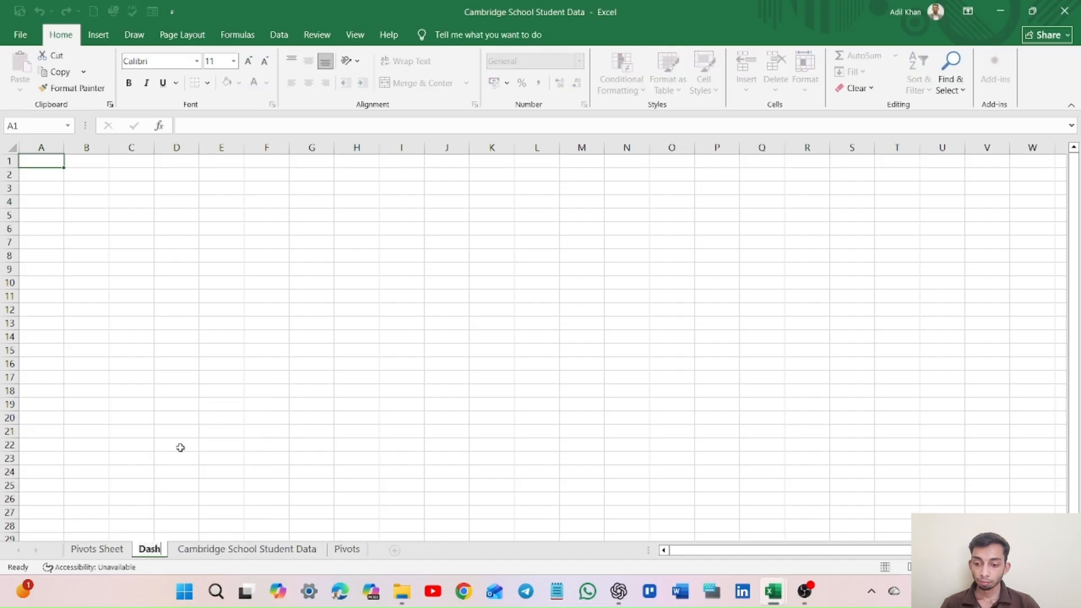
pyautogui.write('bo')
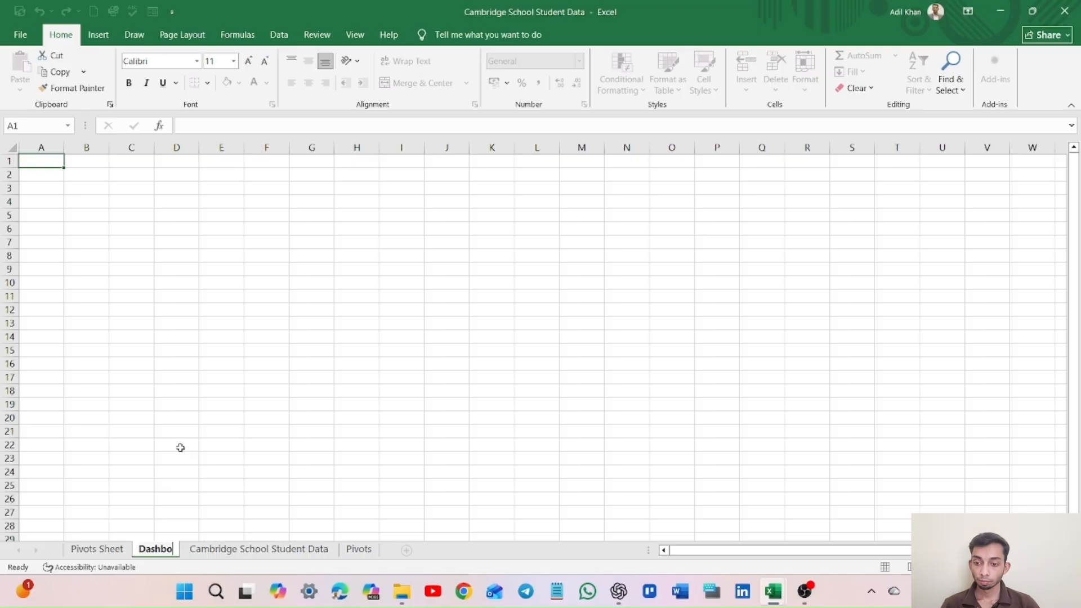
pyautogui.write('ard')
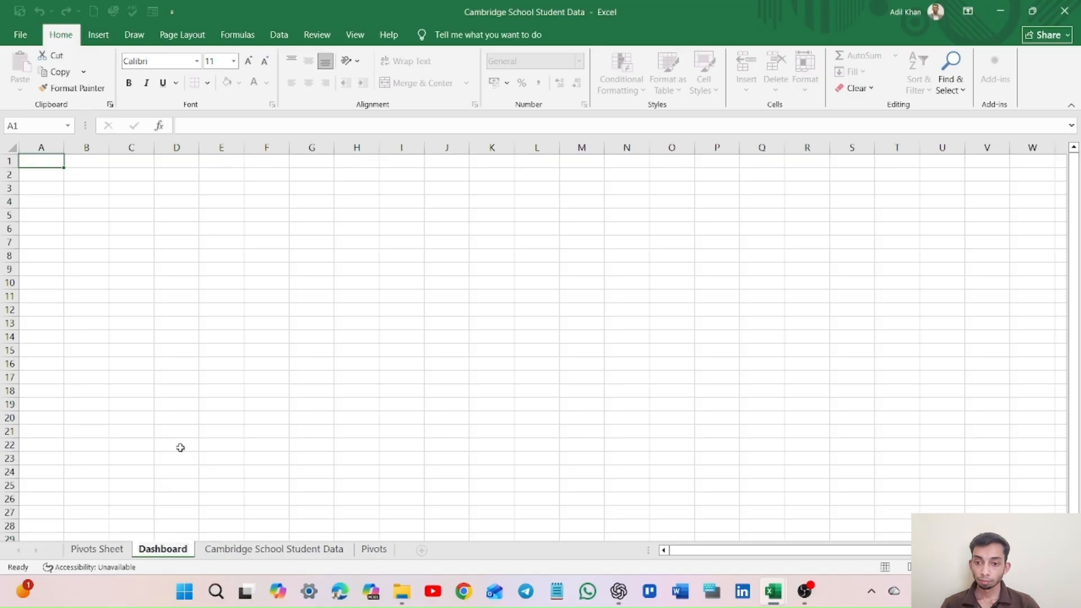
pyautogui.press('Return')
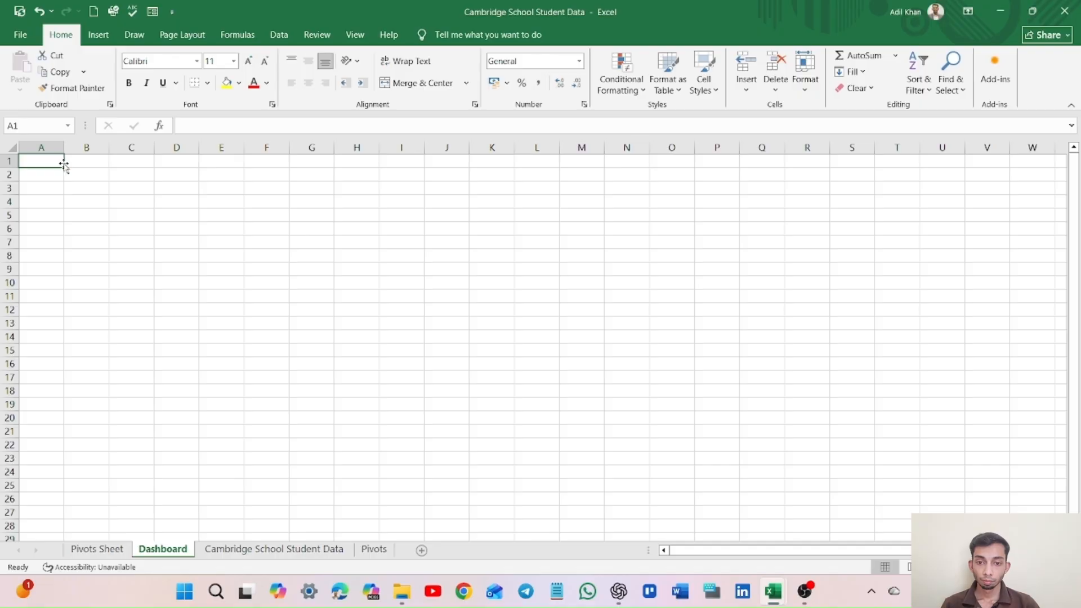
# Merge and center cells A1:P1 on the Dashboard sheet.
pyautogui.moveTo(65, 162); pyautogui.dragTo(706, 161)
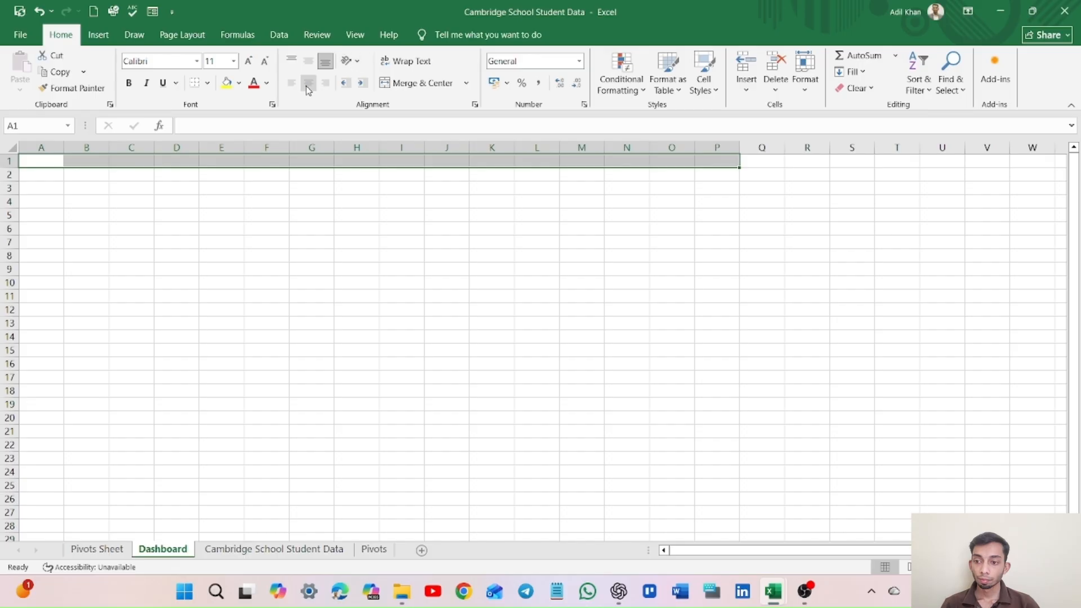
pyautogui.click(394, 84)
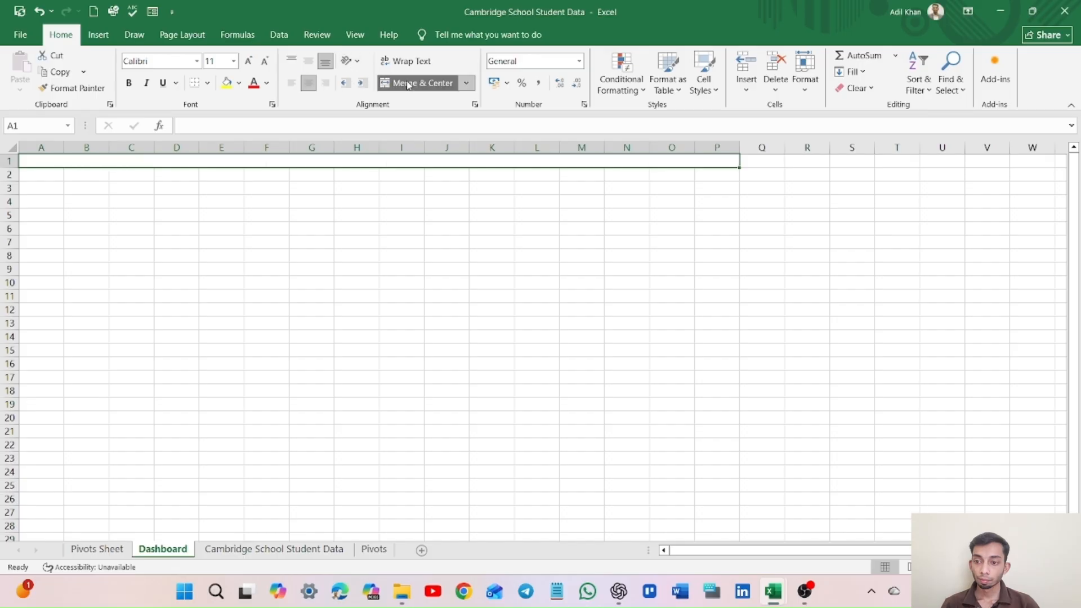
# Merge and center the label blocks A2:C3, G2:I3 and M2:O3 beneath the header row.
pyautogui.click(42, 174)
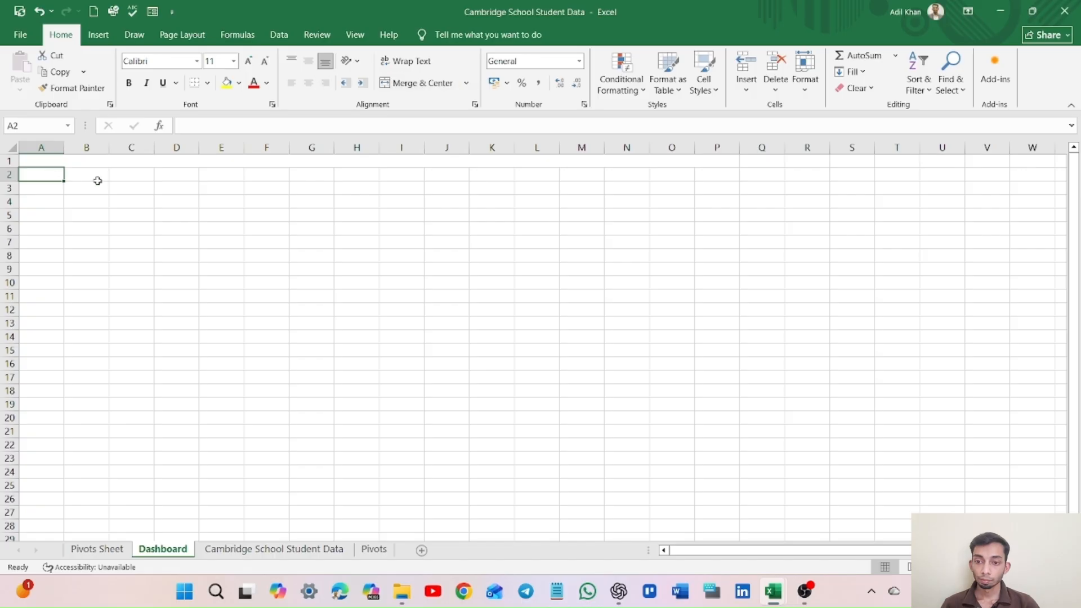
pyautogui.moveTo(50, 174); pyautogui.dragTo(129, 185)
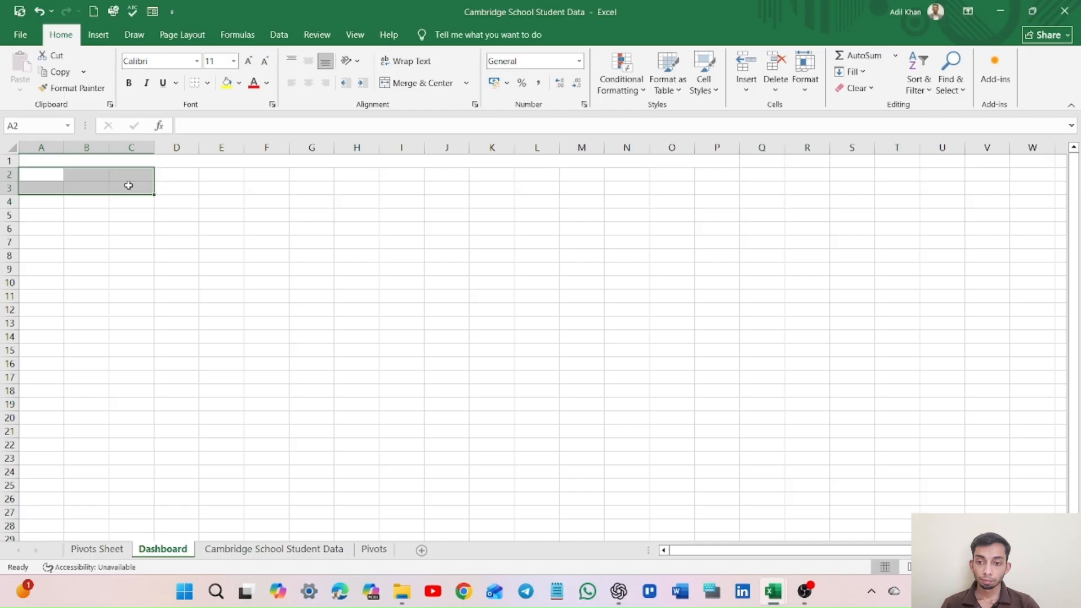
pyautogui.click(423, 83)
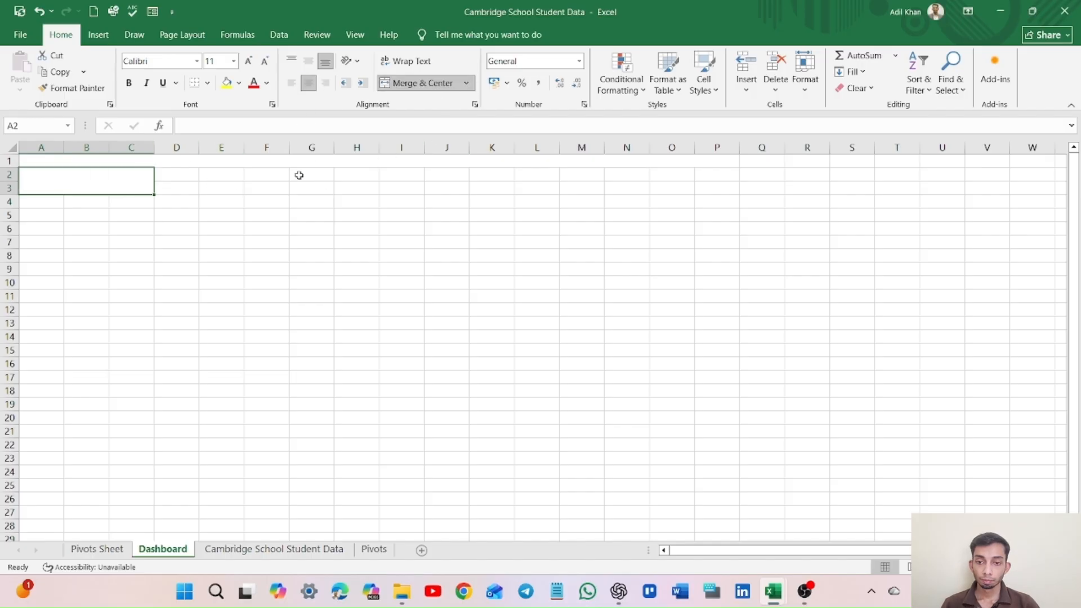
pyautogui.moveTo(299, 176); pyautogui.dragTo(399, 190)
pyautogui.click(433, 84)
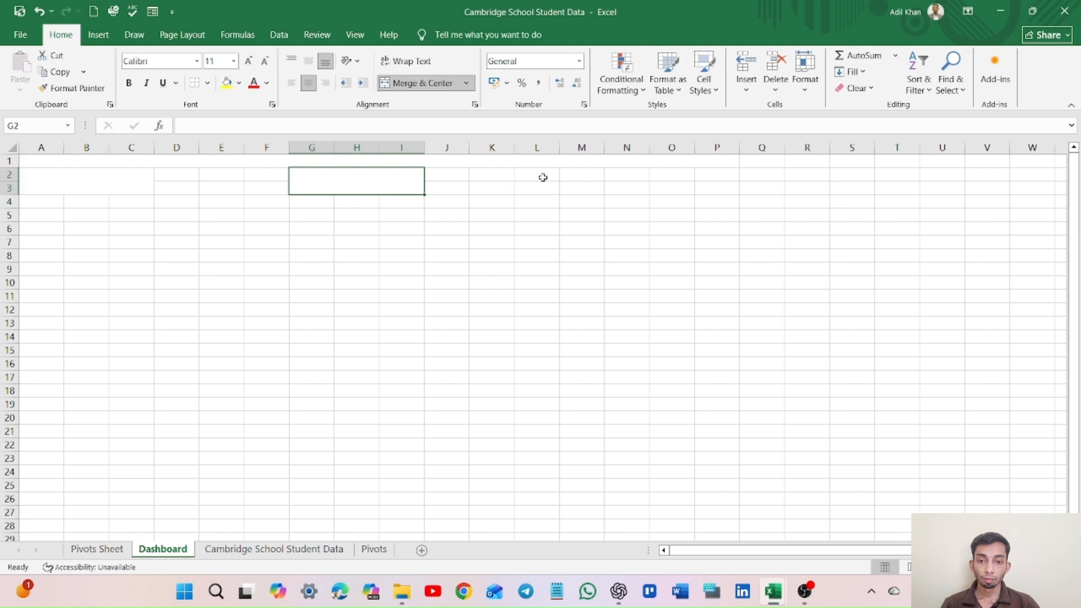
pyautogui.moveTo(580, 175); pyautogui.dragTo(663, 190)
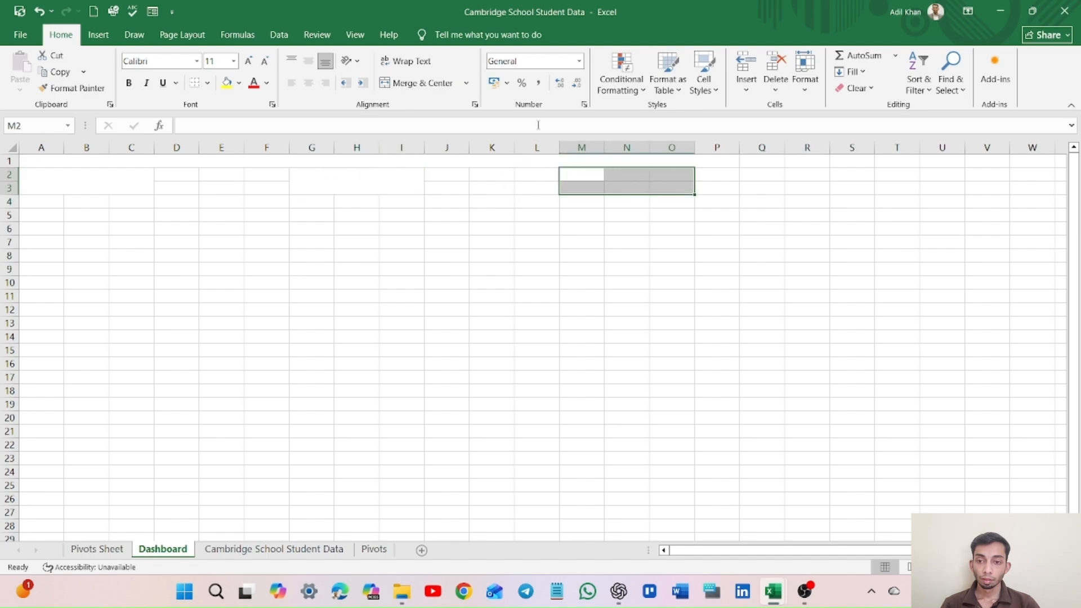
pyautogui.click(424, 88)
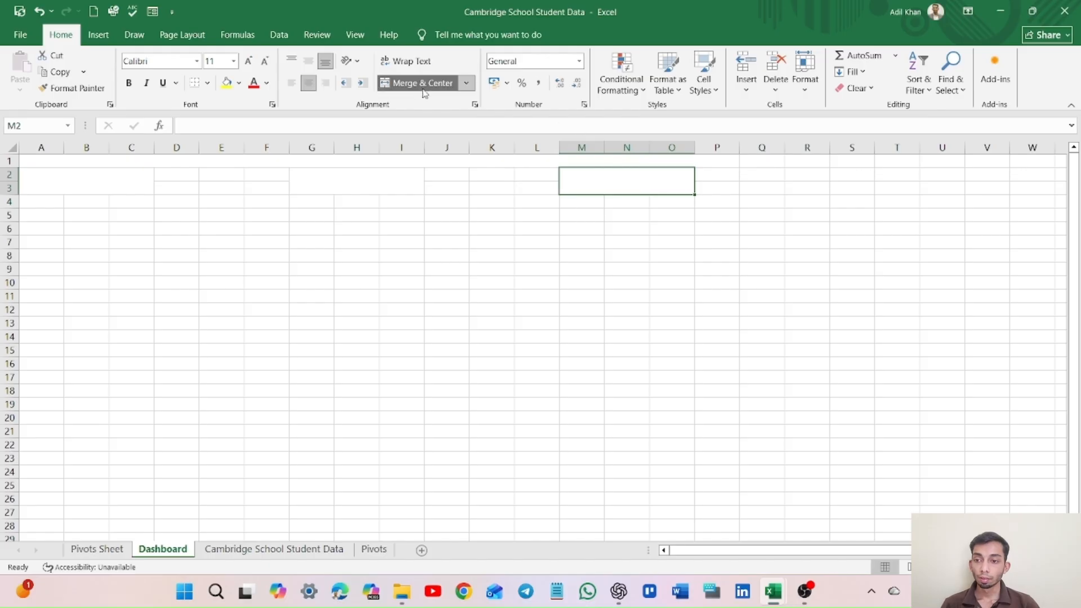
# Enter the title "Cambridge School Student Data Analysis" in the merged header A1:P1.
pyautogui.click(408, 162)
pyautogui.doubleClick(408, 162)
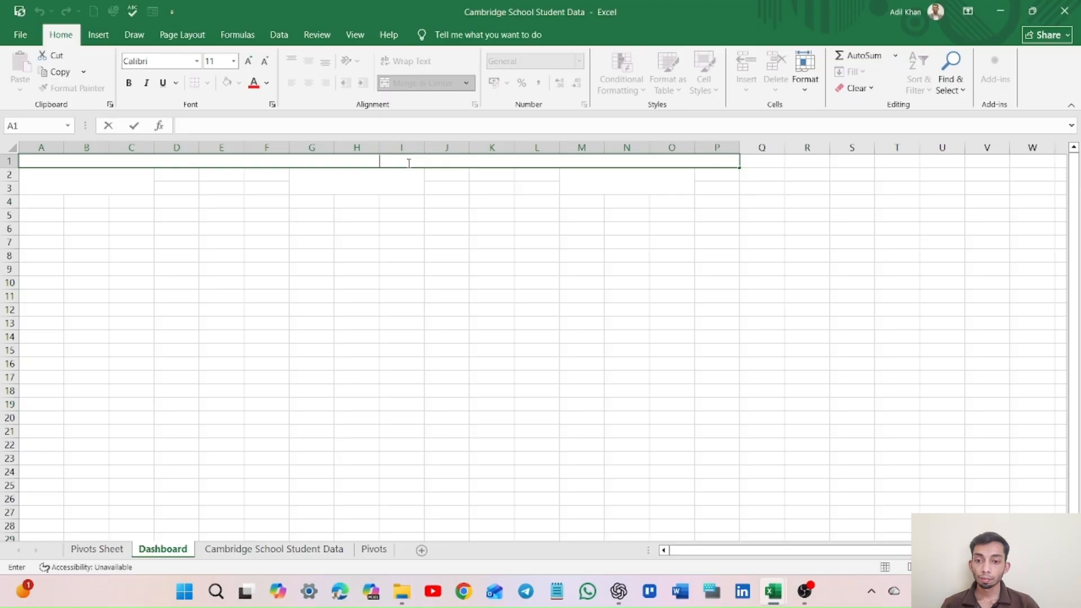
pyautogui.write('Cambri')
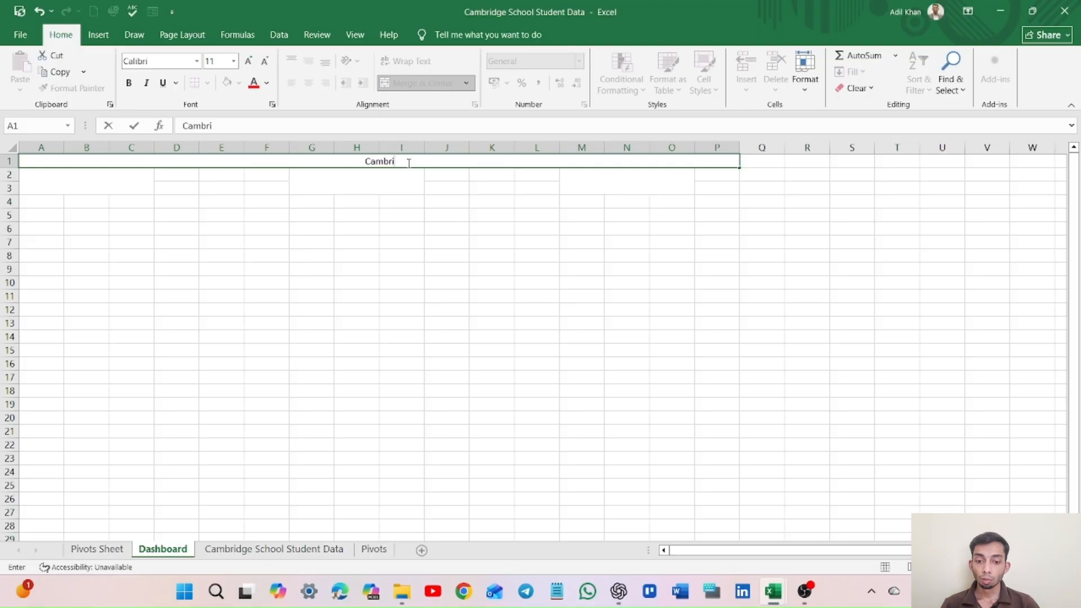
pyautogui.write('dge School')
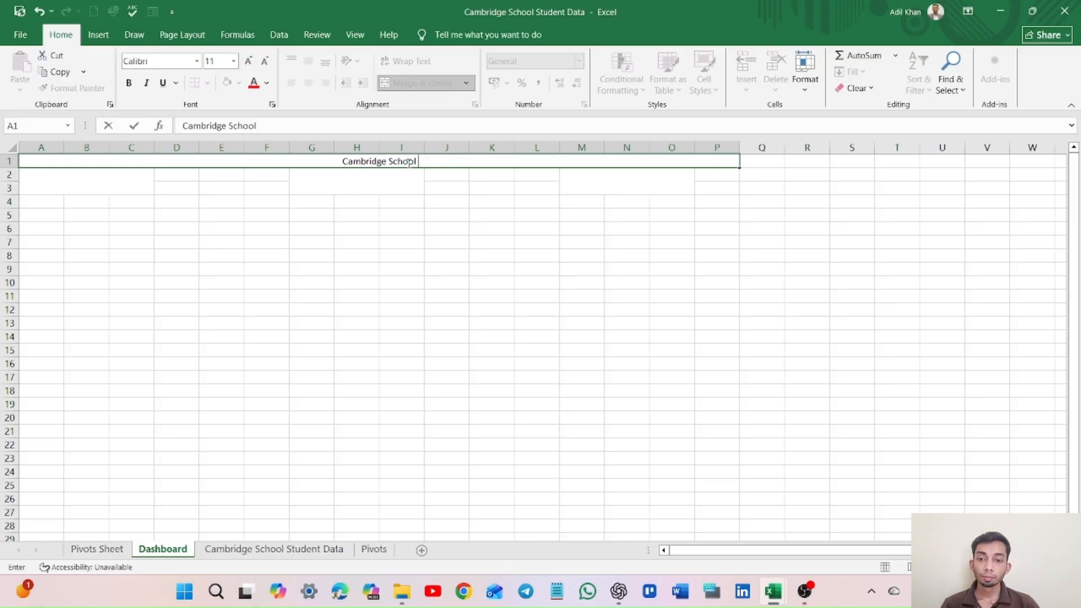
pyautogui.write(' Stu')
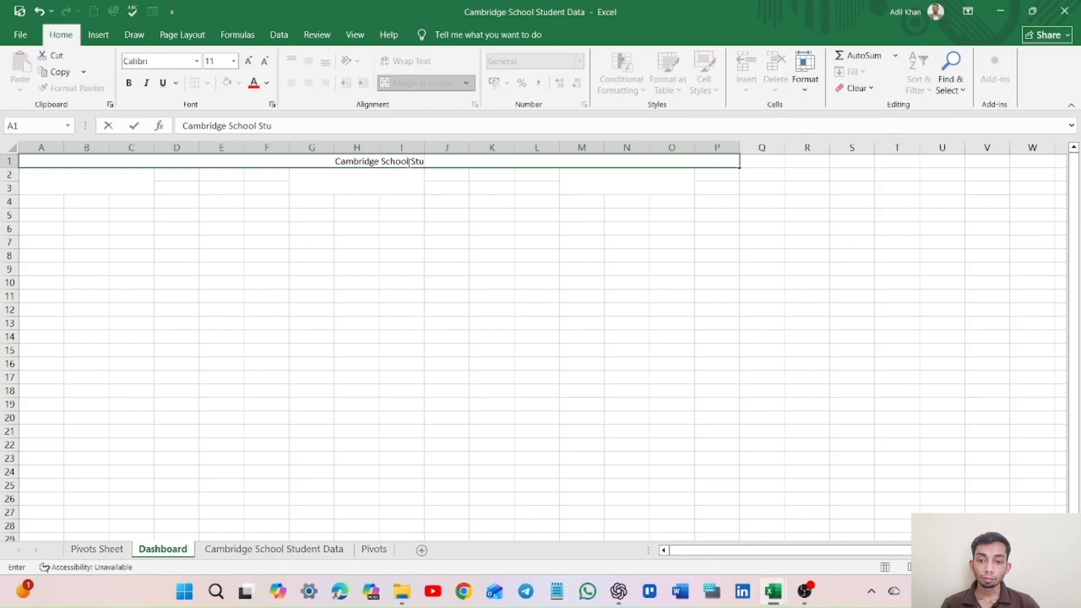
pyautogui.write('de')
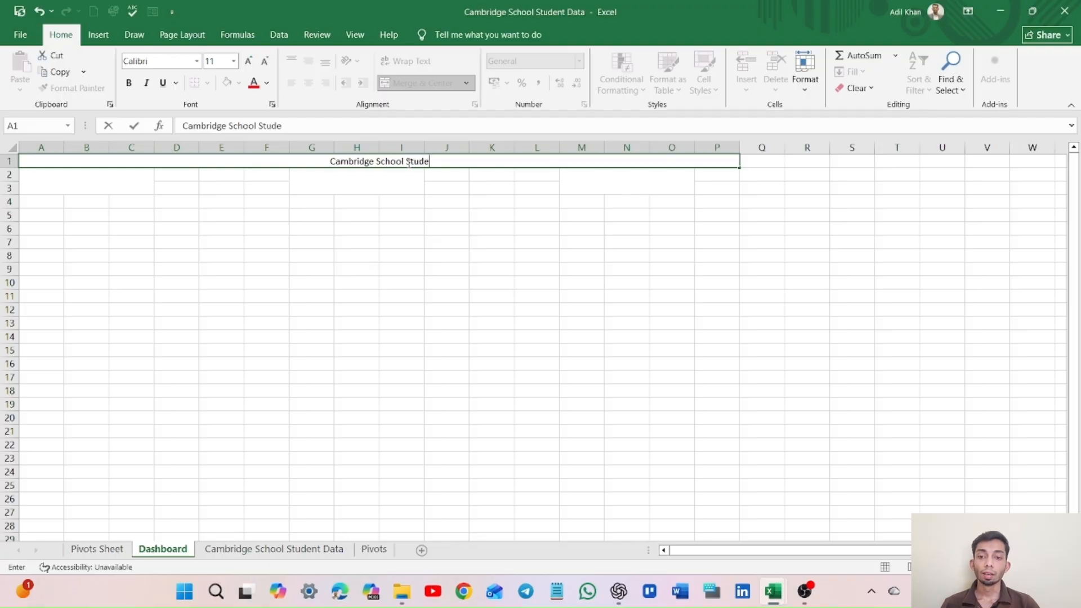
pyautogui.write('nt D')
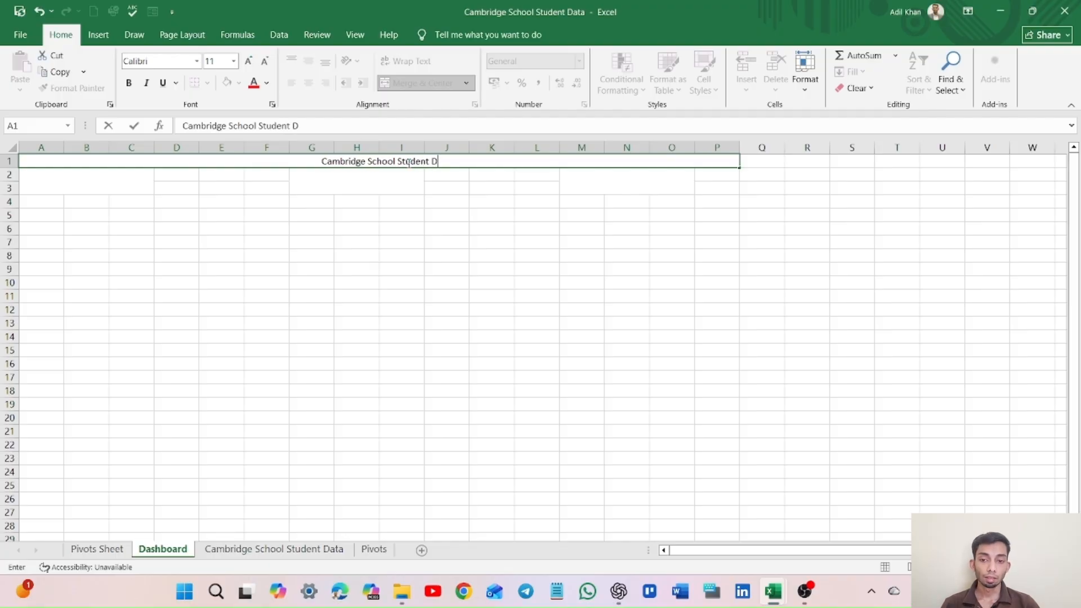
pyautogui.write('ata Ana')
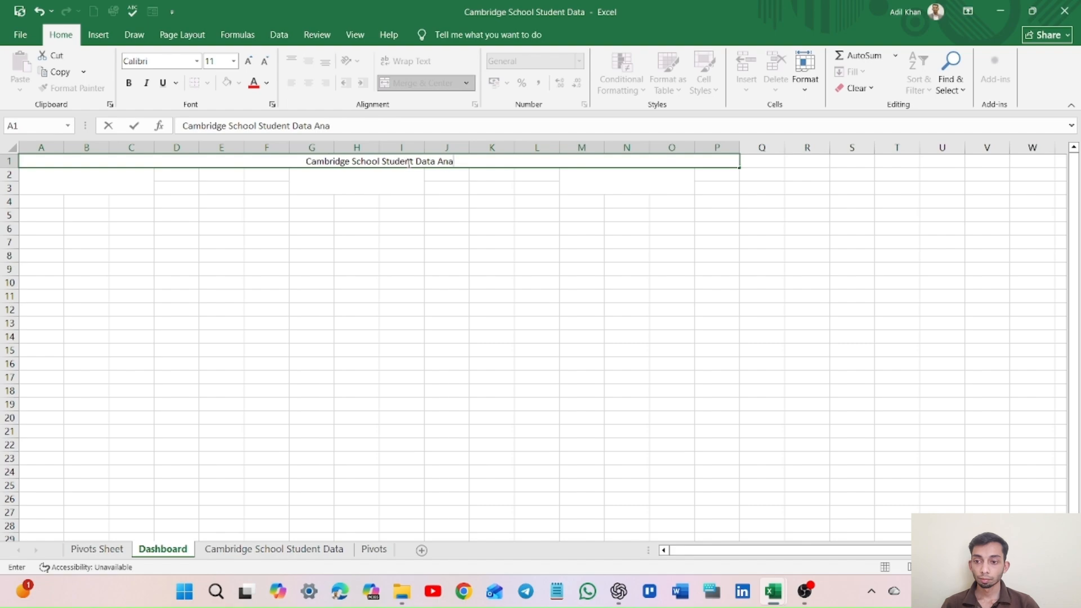
pyautogui.write('lysis')
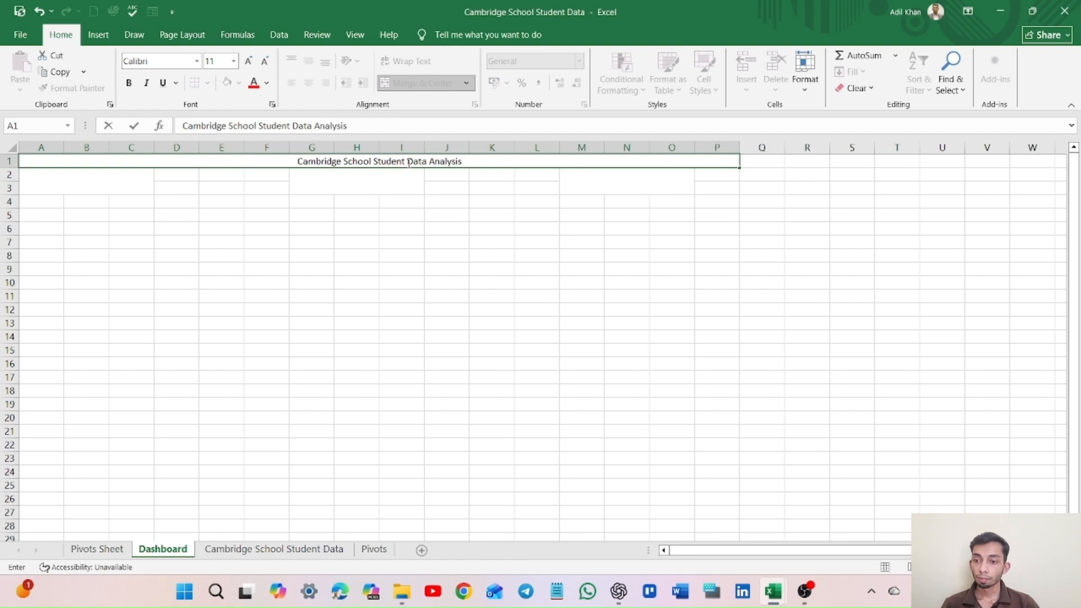
pyautogui.press('Return')
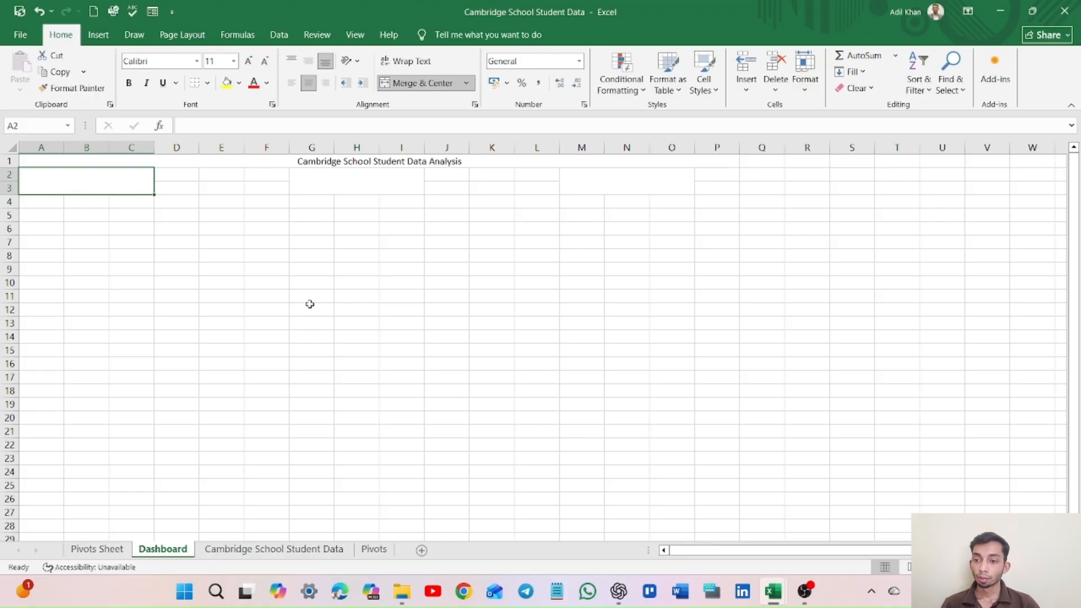
pyautogui.write('Num')
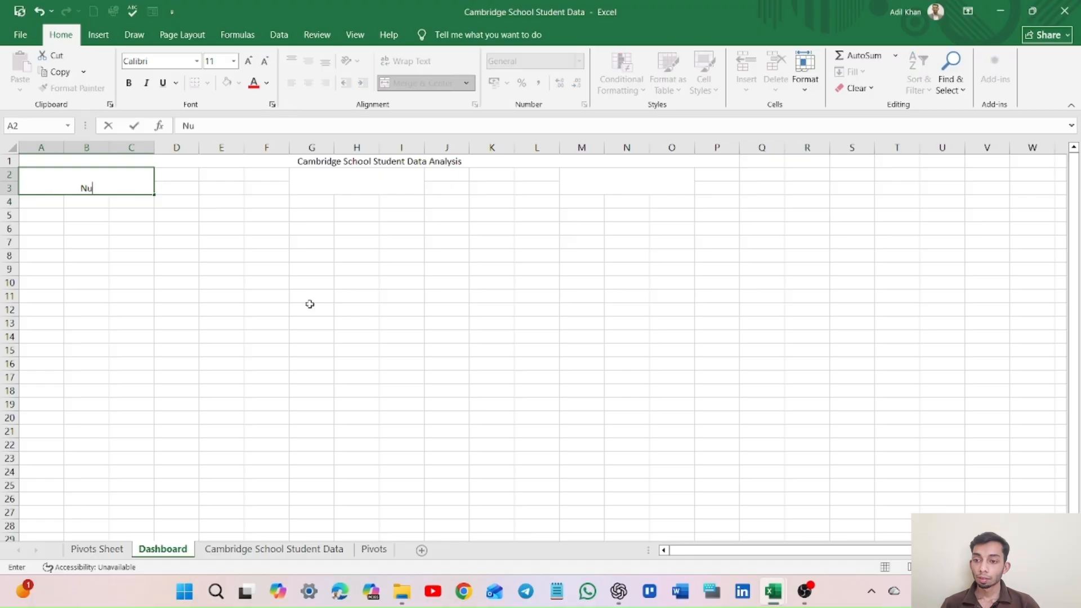
pyautogui.press('BackSpace')
pyautogui.press('BackSpace')
pyautogui.press('BackSpace')
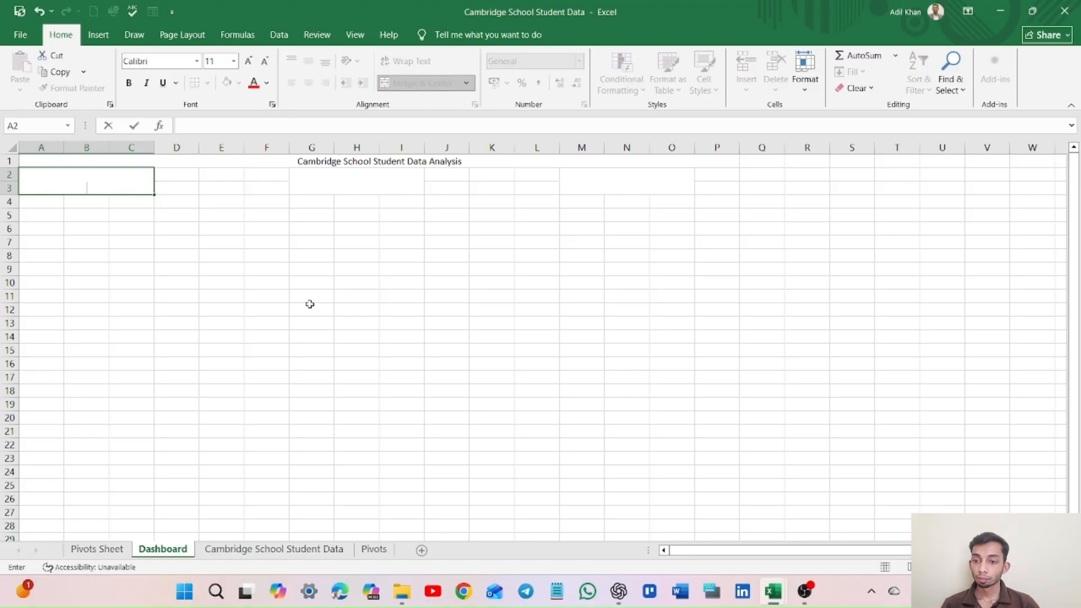
# Label the merged block A2:C3 "Total Students".
pyautogui.write('Students')
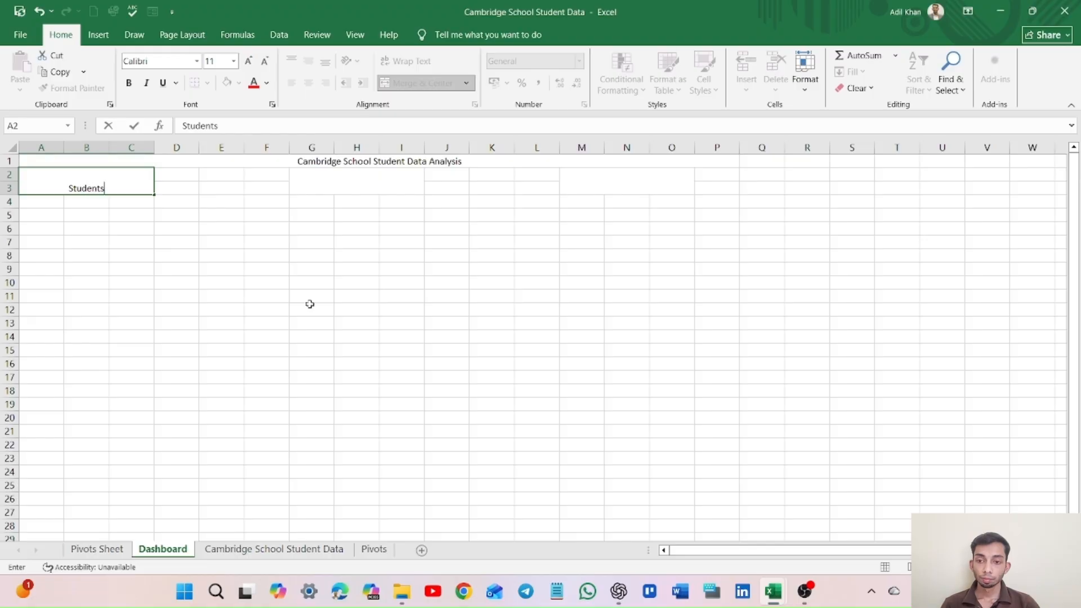
pyautogui.click(398, 183)
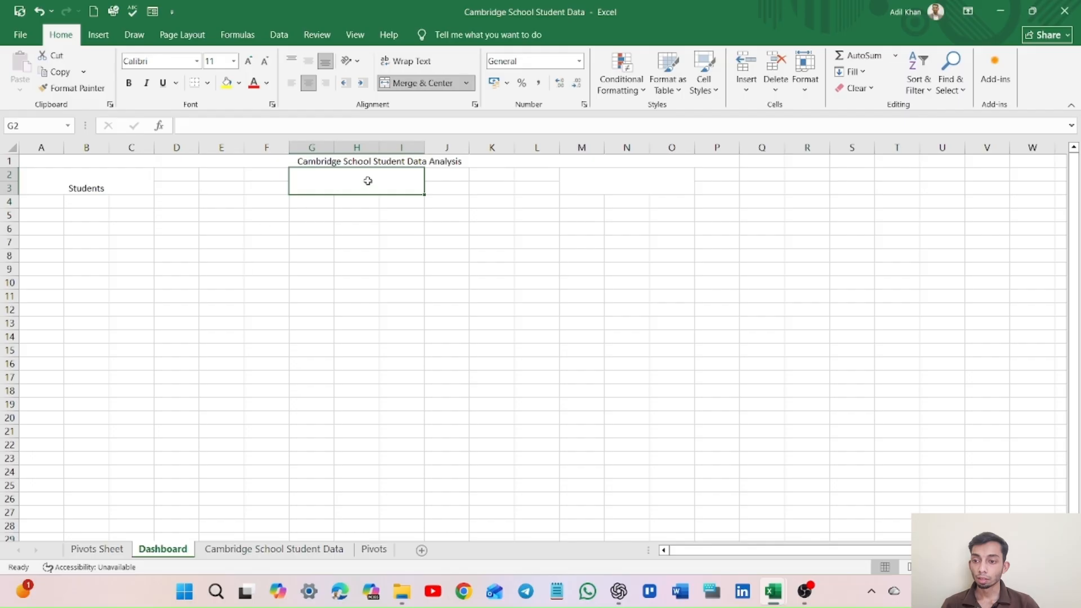
pyautogui.click(113, 183)
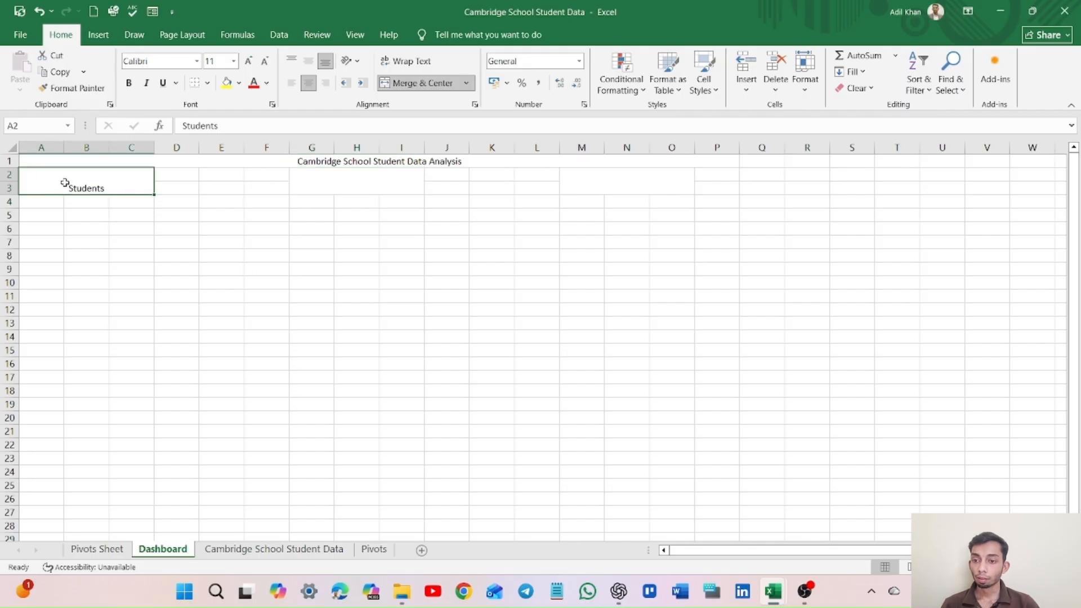
pyautogui.doubleClick(67, 184)
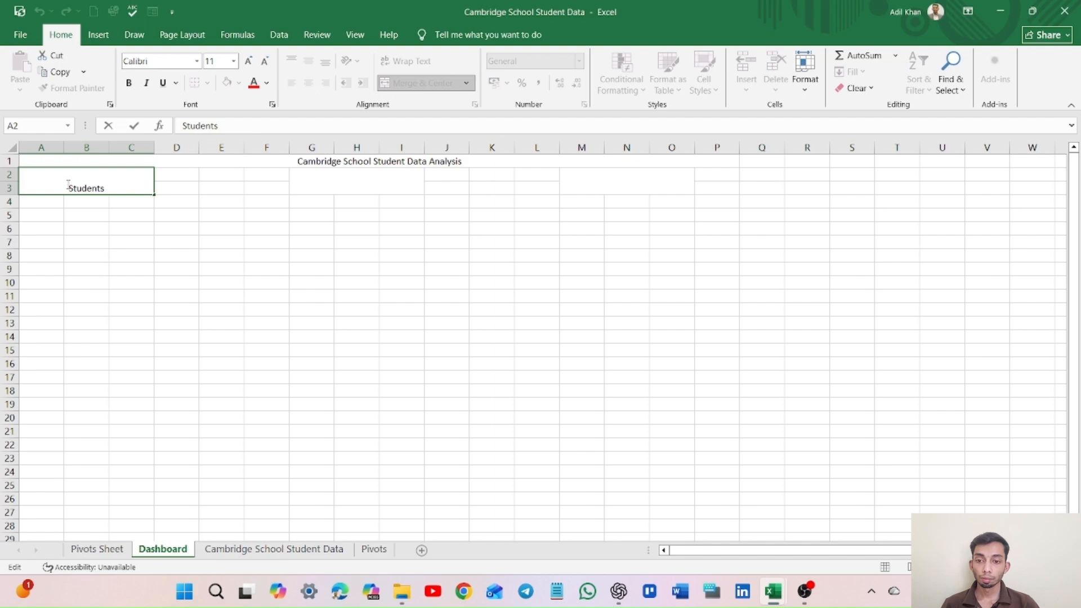
pyautogui.write('Total')
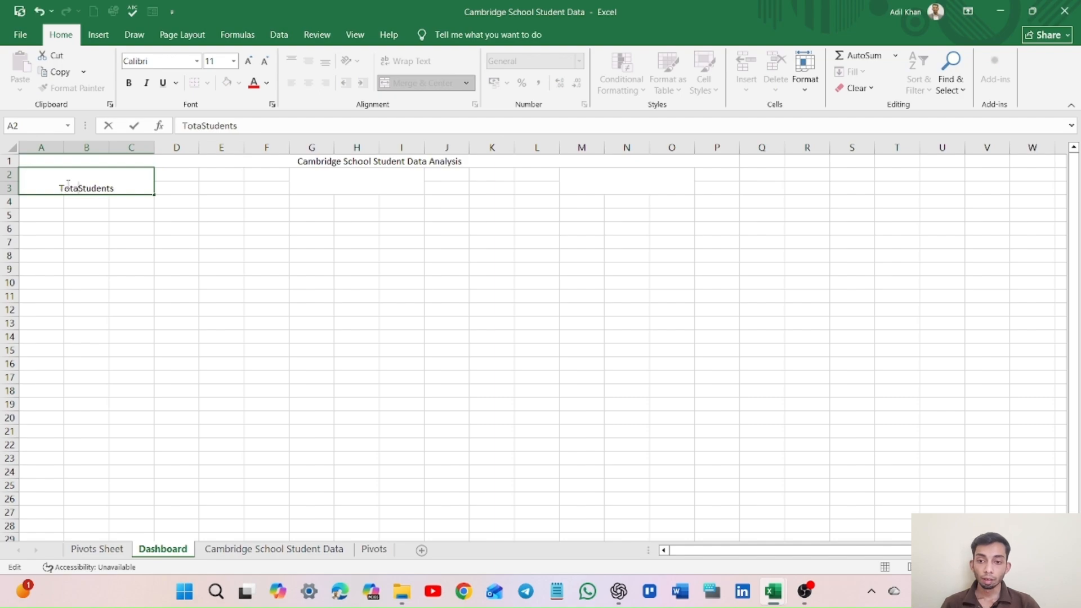
# Label the merged block G2:I3 "Aerage Marks" and the block M2:O3 "Pass%".
pyautogui.click(351, 185)
pyautogui.write('A')
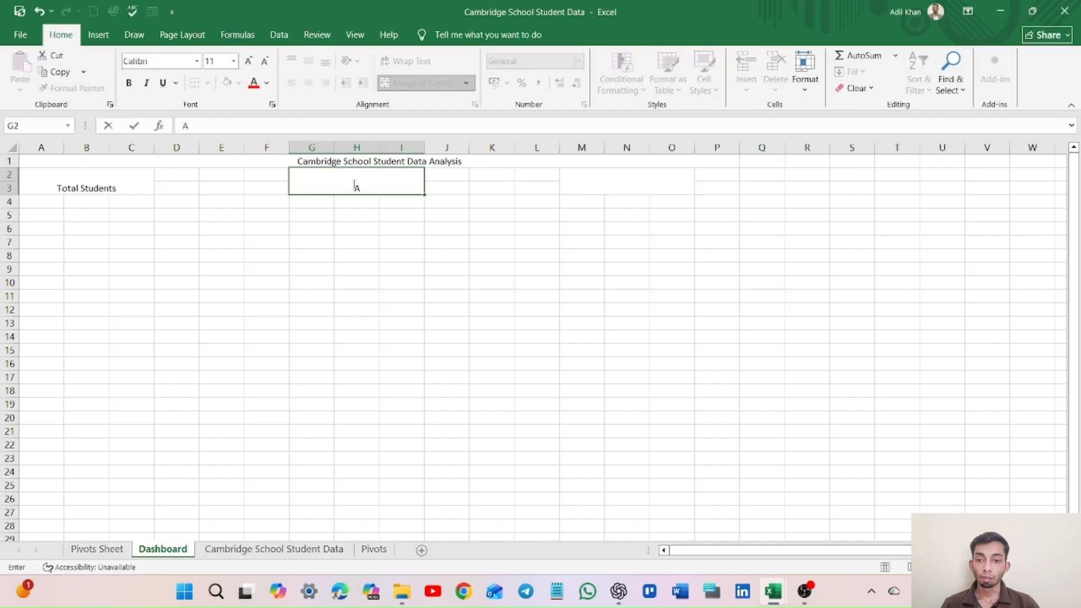
pyautogui.write('erage')
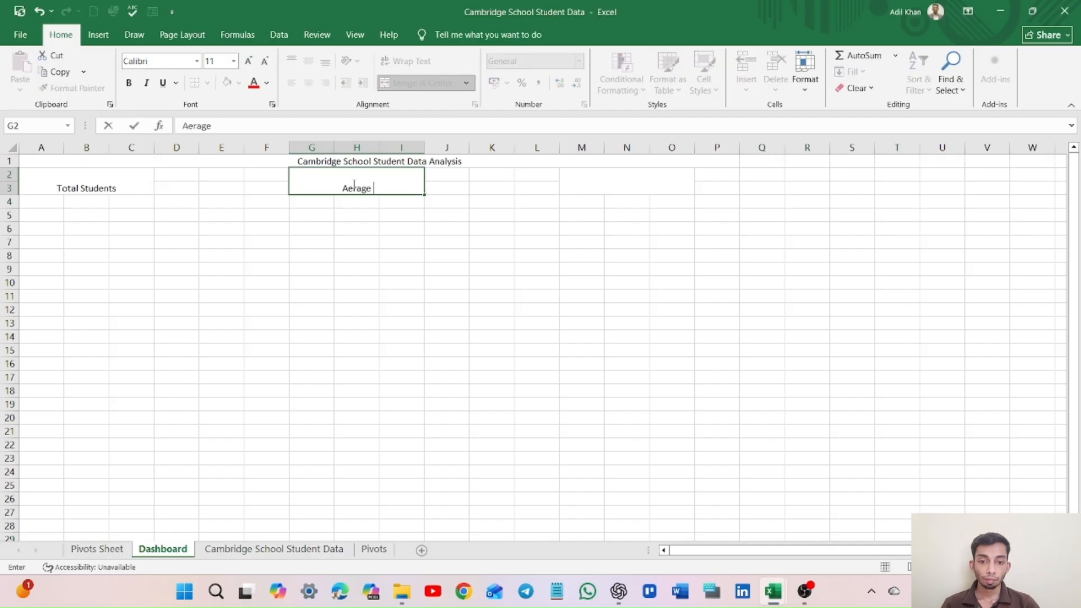
pyautogui.write(' Marks')
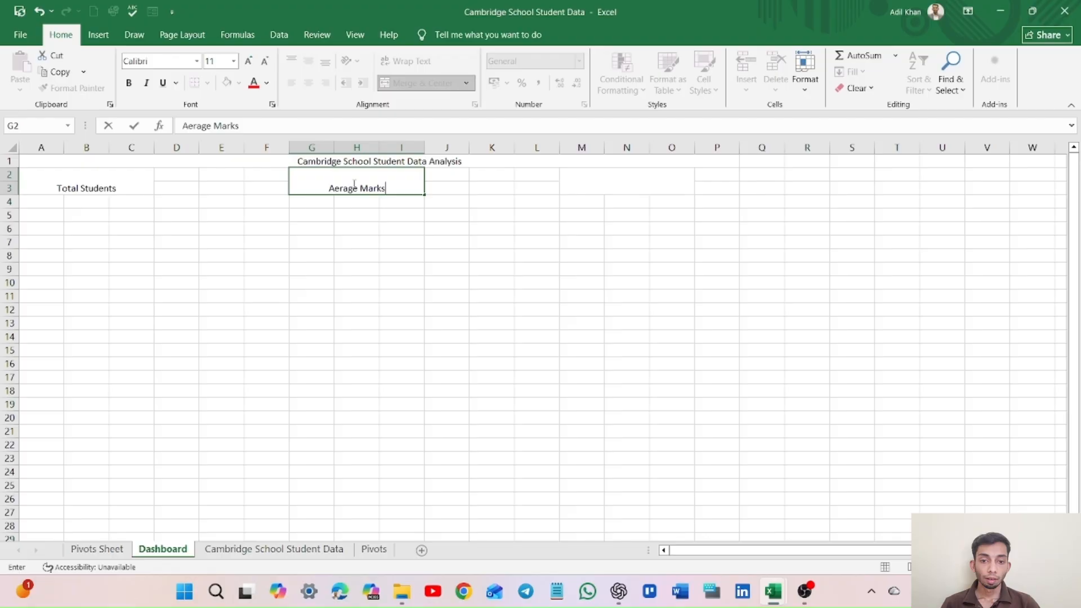
pyautogui.click(597, 178)
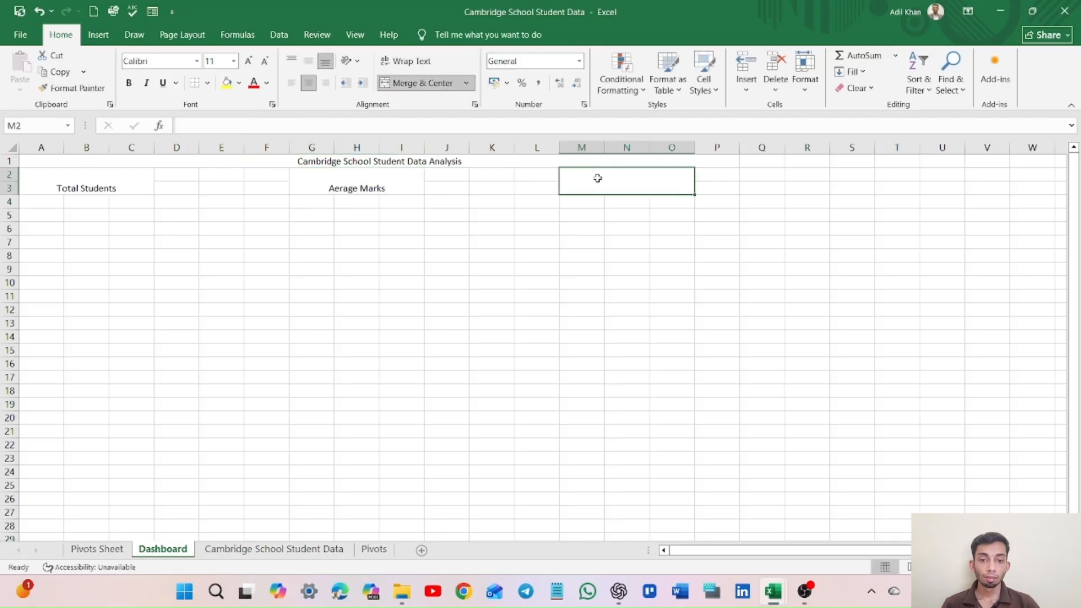
pyautogui.write('Pass')
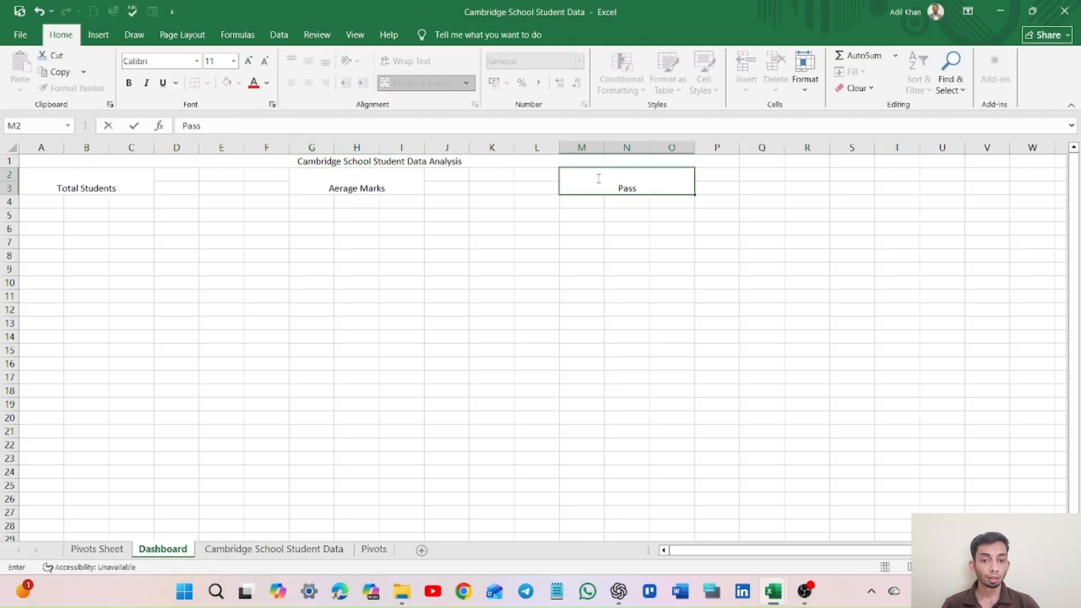
pyautogui.write('%')
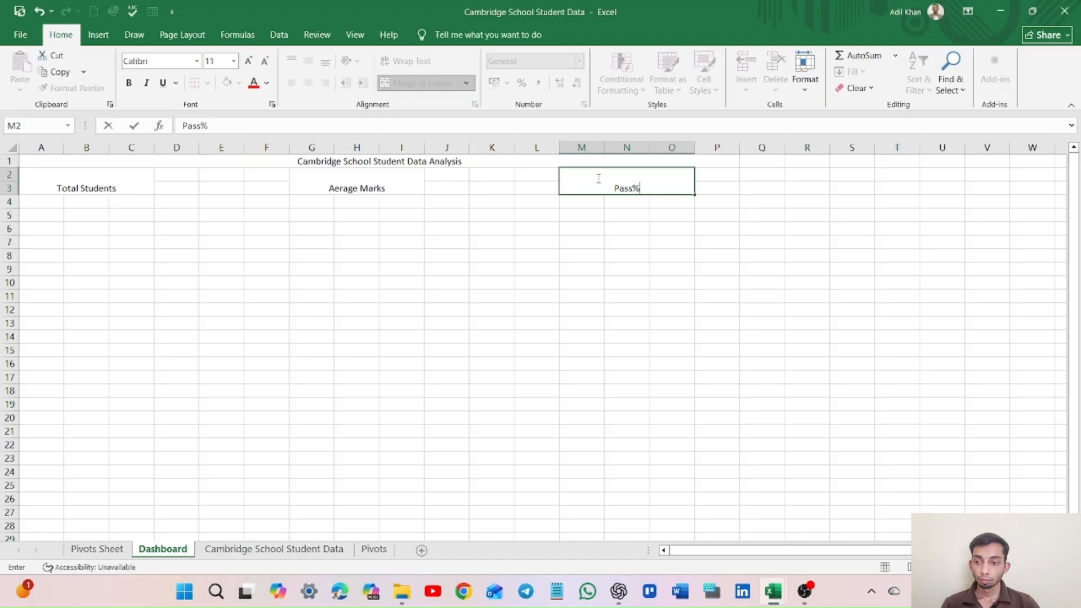
pyautogui.press('Return')
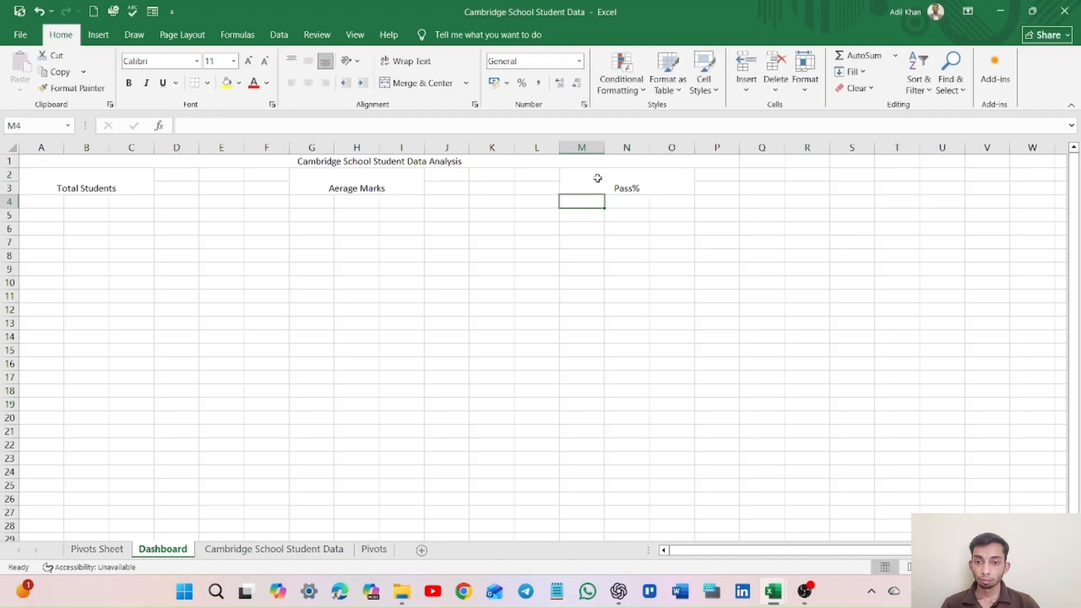
# Merge and center the value blocks A4:C5, G4:I5 and M4:O5 under the three labels.
pyautogui.click(52, 201)
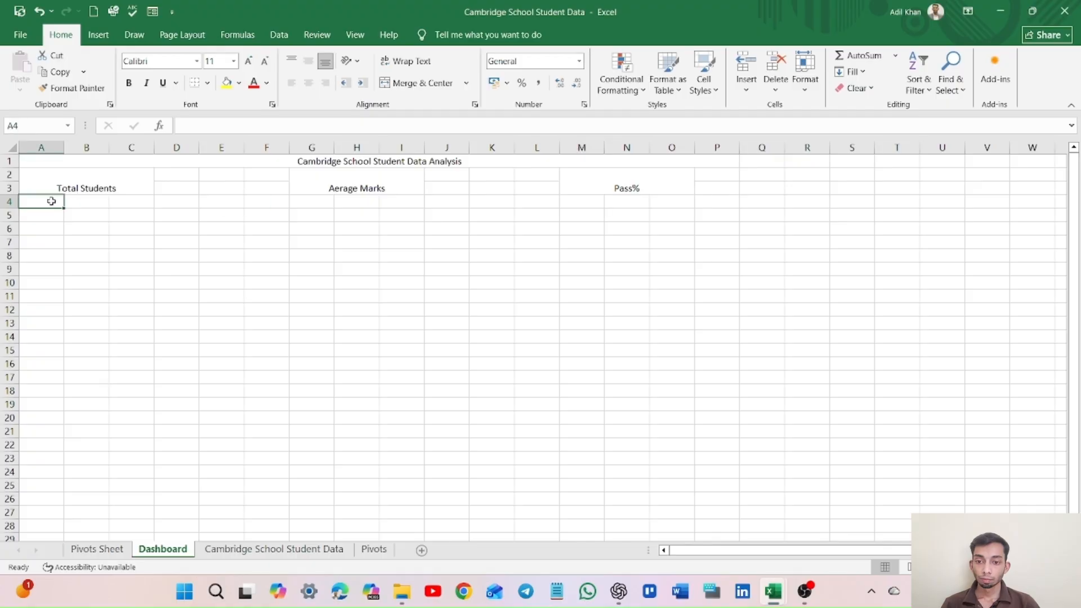
pyautogui.moveTo(51, 201); pyautogui.dragTo(123, 211)
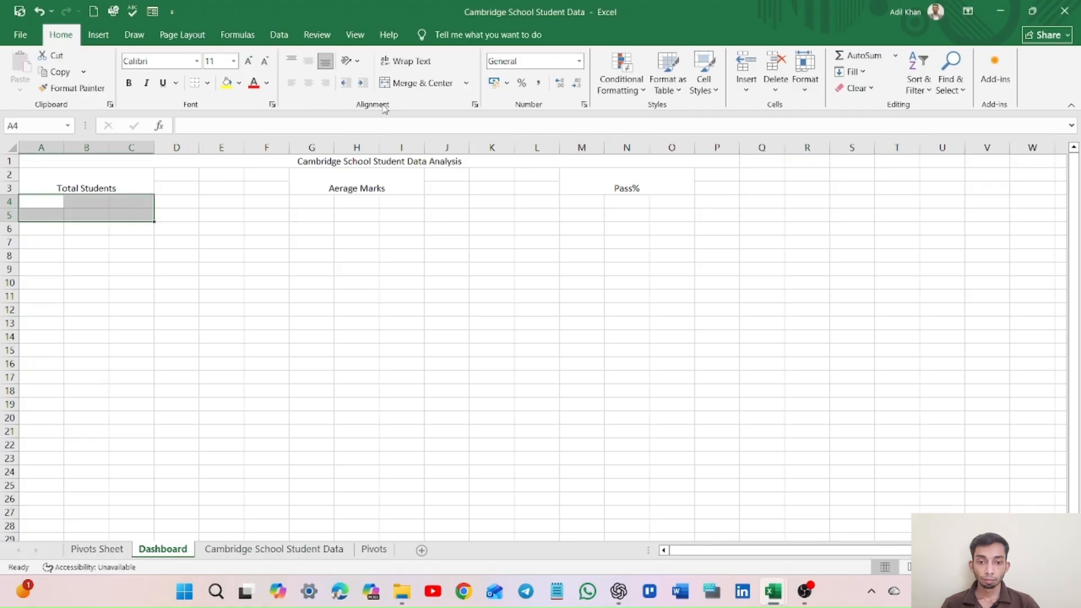
pyautogui.click(420, 82)
pyautogui.moveTo(316, 202); pyautogui.dragTo(421, 212)
pyautogui.click(416, 83)
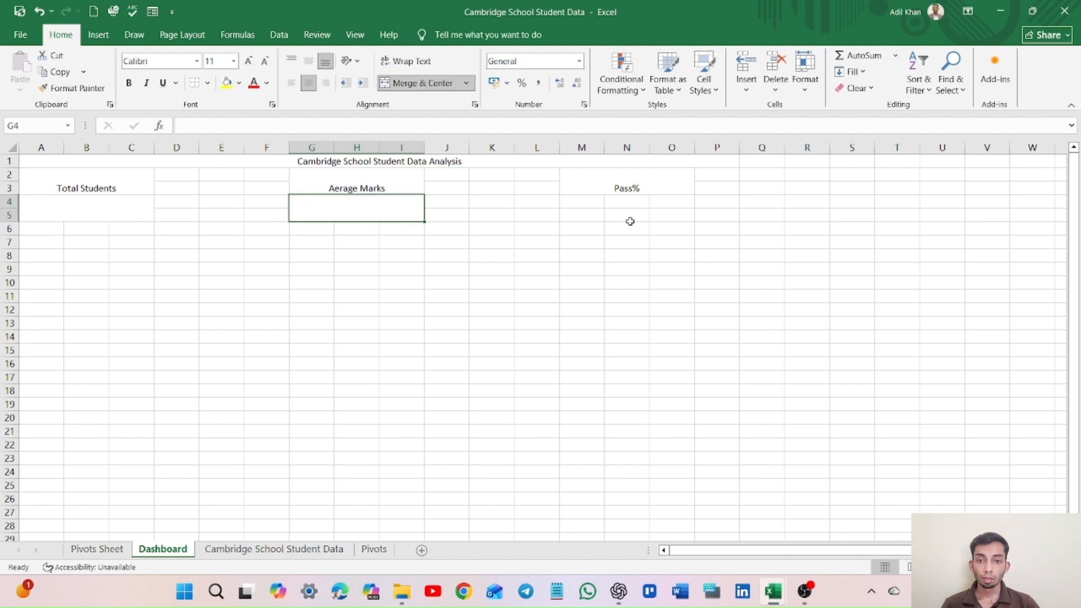
pyautogui.moveTo(581, 201); pyautogui.dragTo(670, 218)
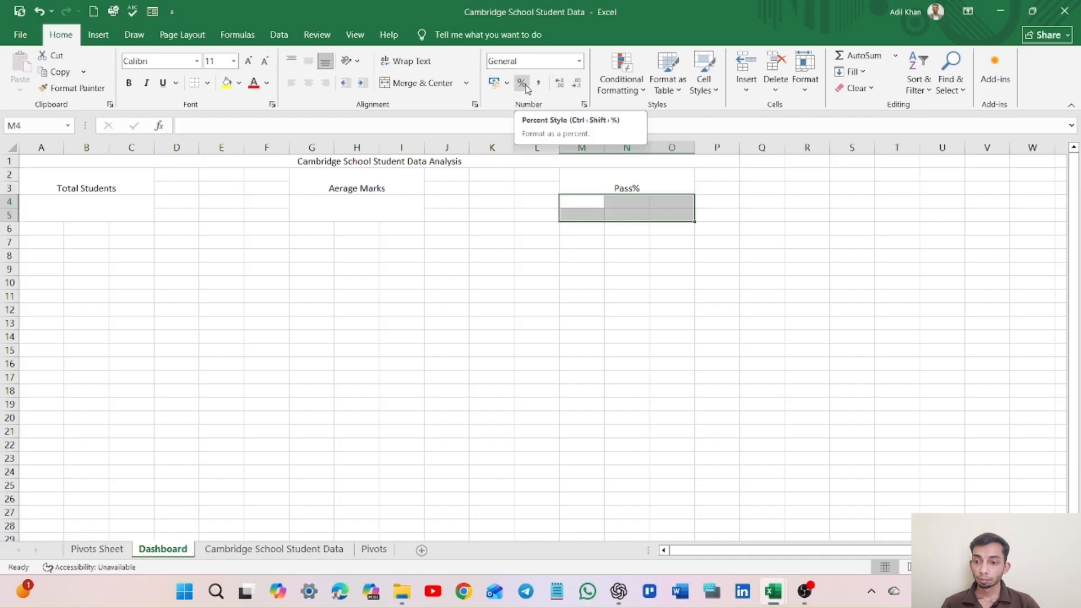
pyautogui.click(414, 87)
# Look through the student records in the Cambridge School Student Data sheet, then return to the Dashboard's Total Students value block A4:C5.
pyautogui.click(99, 212)
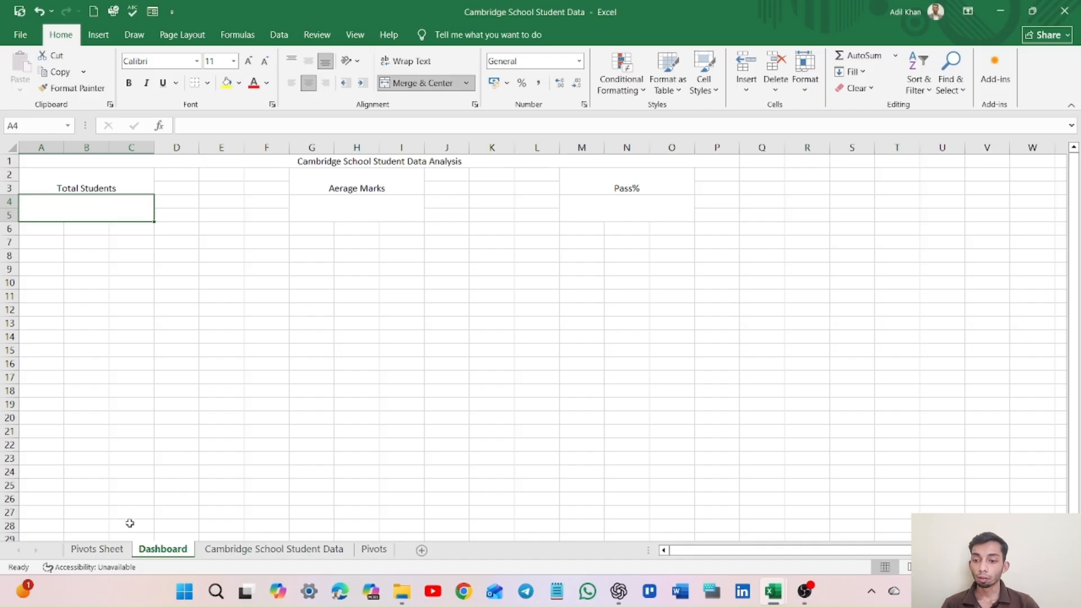
pyautogui.click(273, 548)
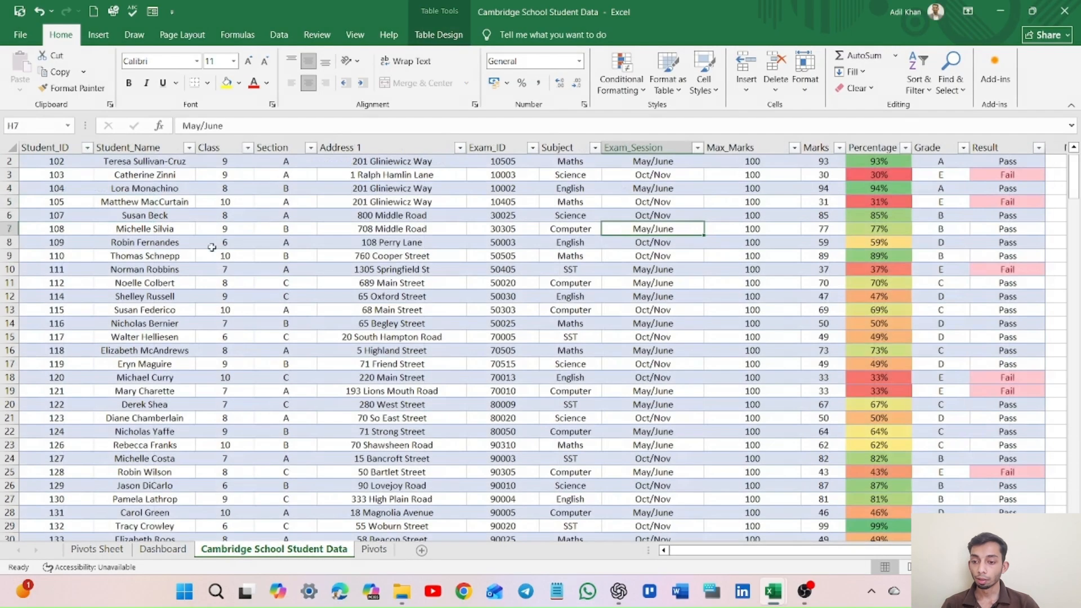
pyautogui.scroll(-20, 115, 193)
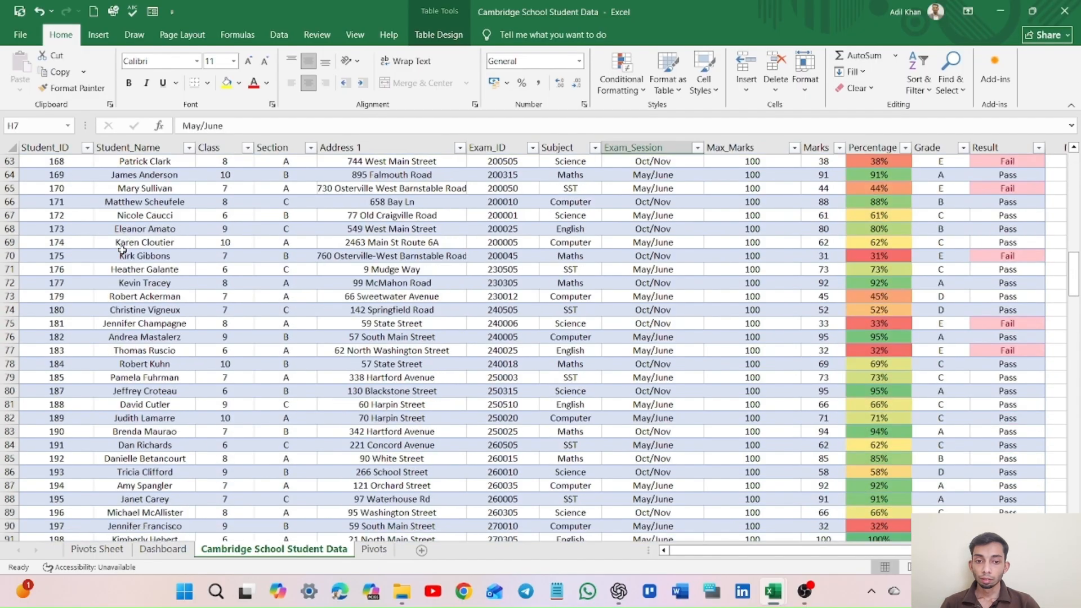
pyautogui.scroll(20, 122, 249)
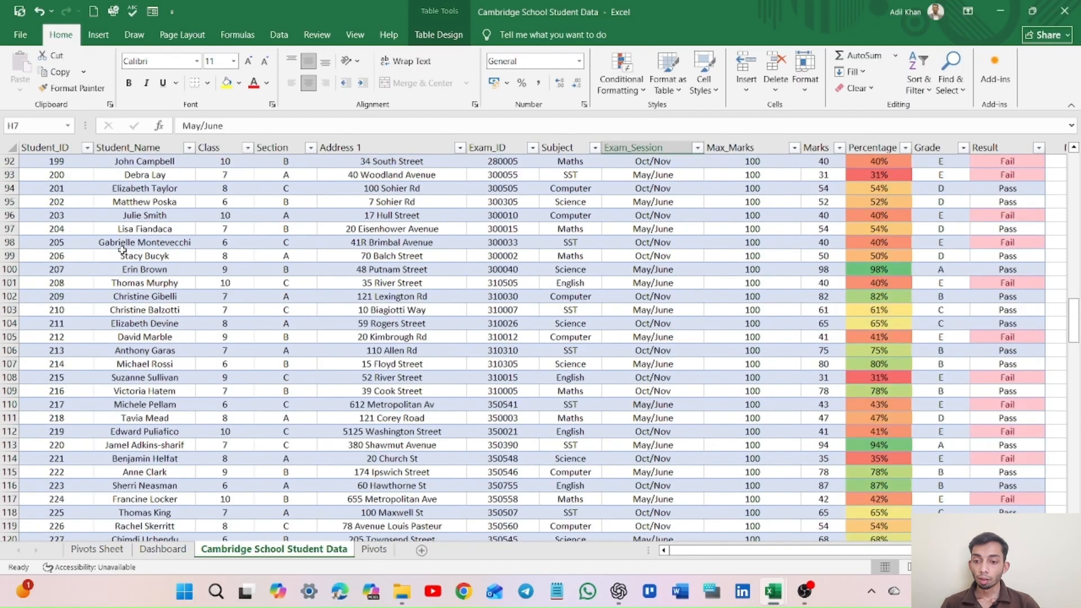
pyautogui.scroll(9, 122, 250)
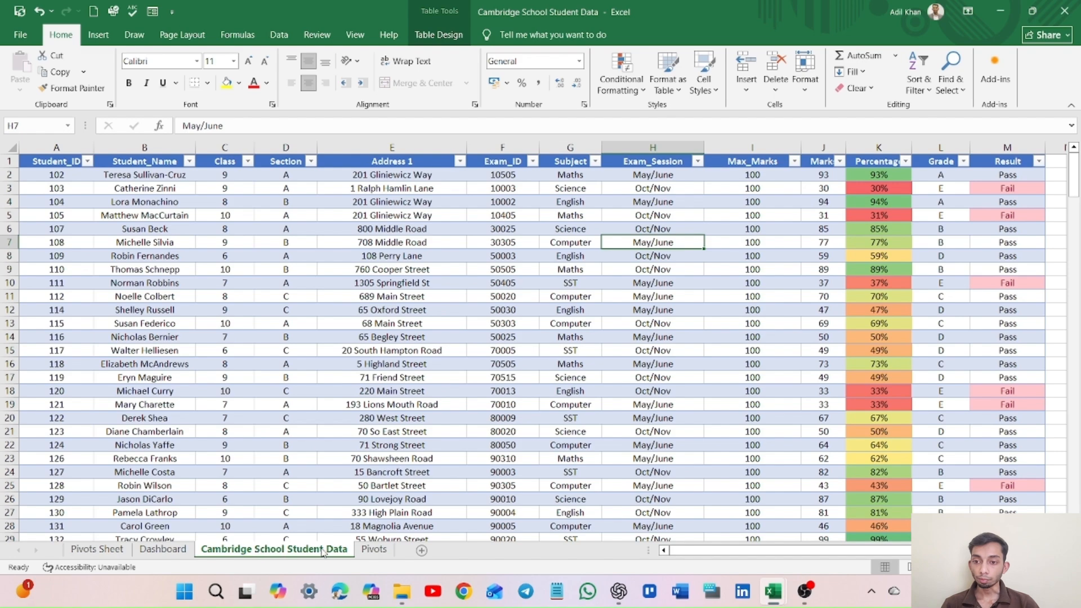
pyautogui.click(175, 544)
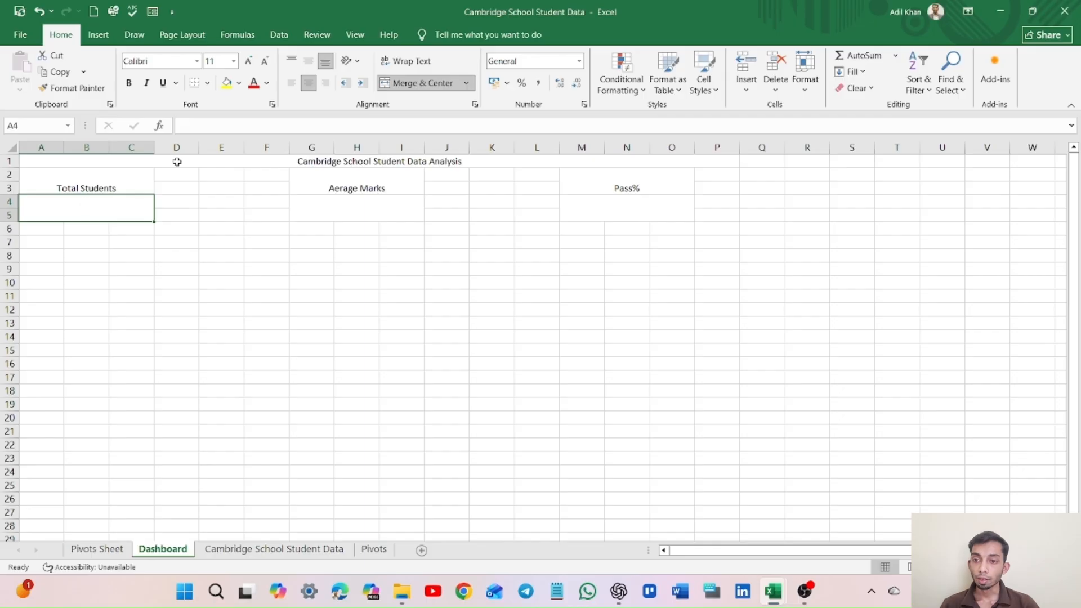
# Enter the formula =COUNT(Table2[Student_ID]) in the merged value block A4:C5 under Total Students.
pyautogui.click(225, 127)
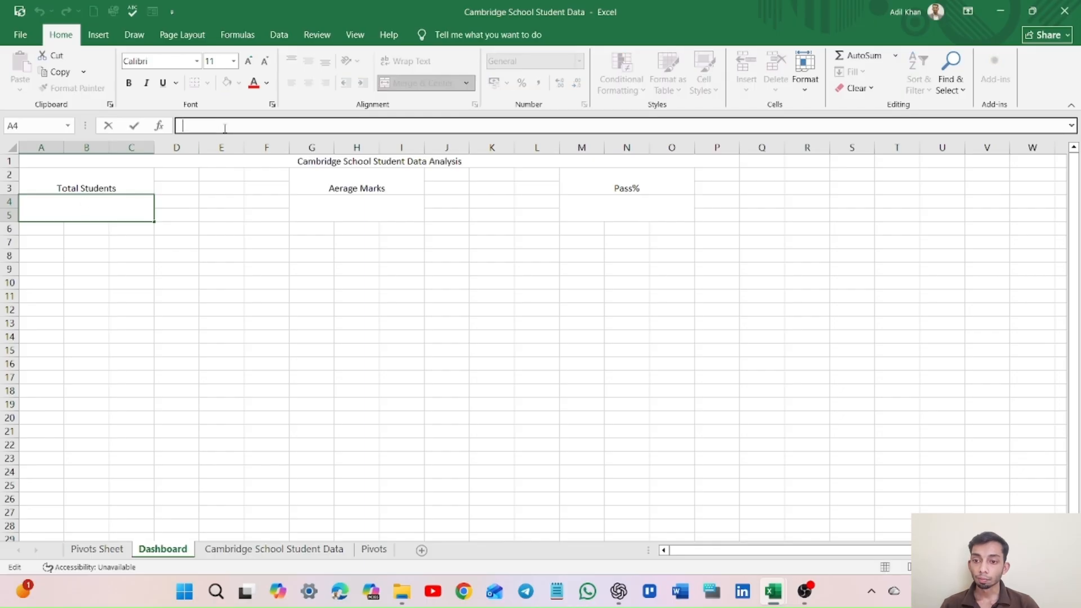
pyautogui.write('=')
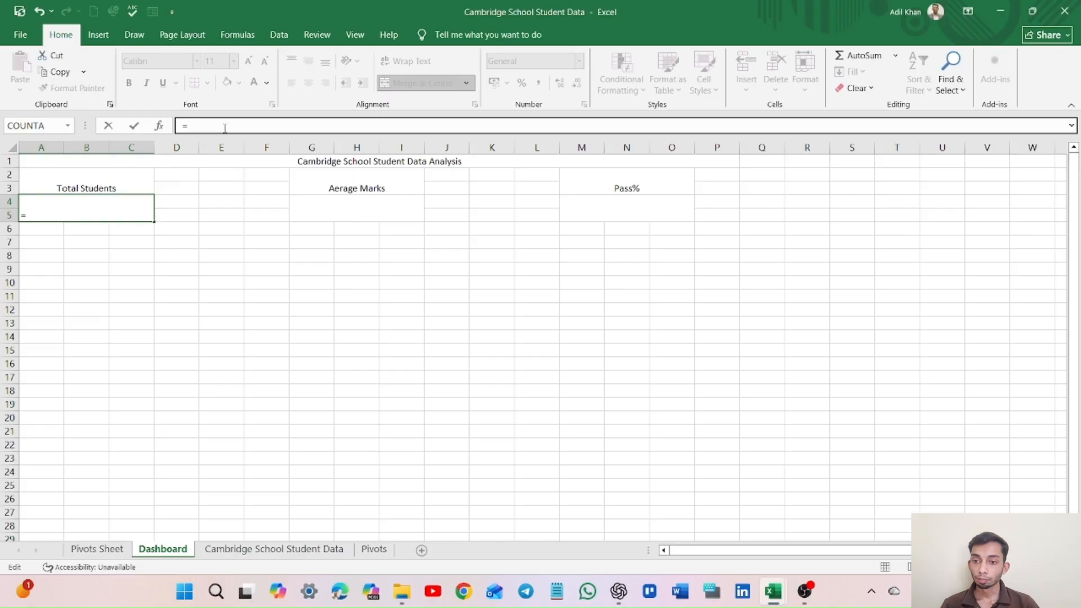
pyautogui.write('ta')
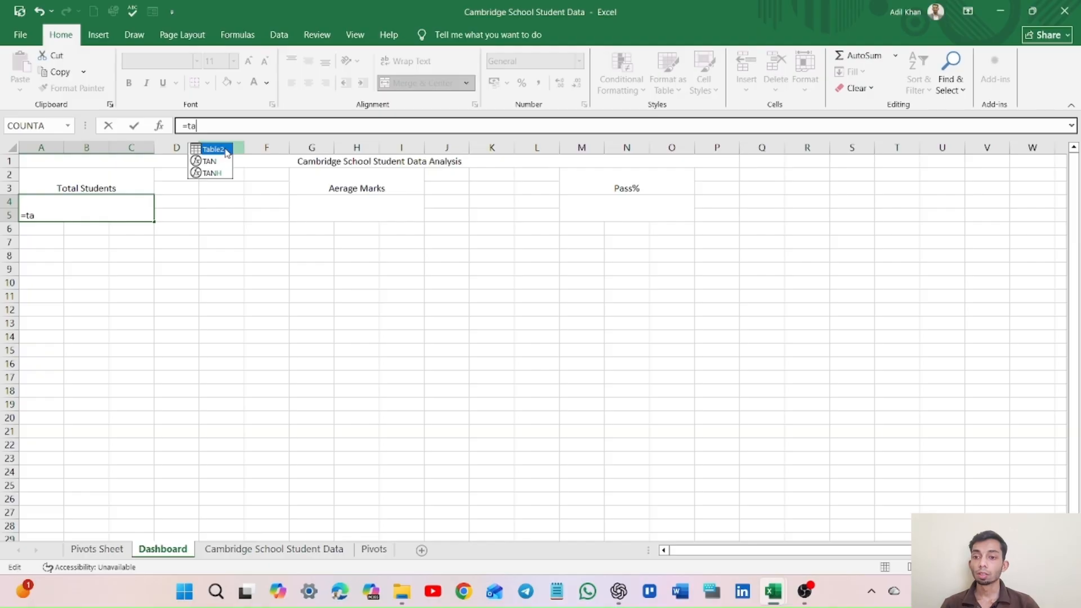
pyautogui.press('BackSpace')
pyautogui.press('BackSpace')
pyautogui.write('co')
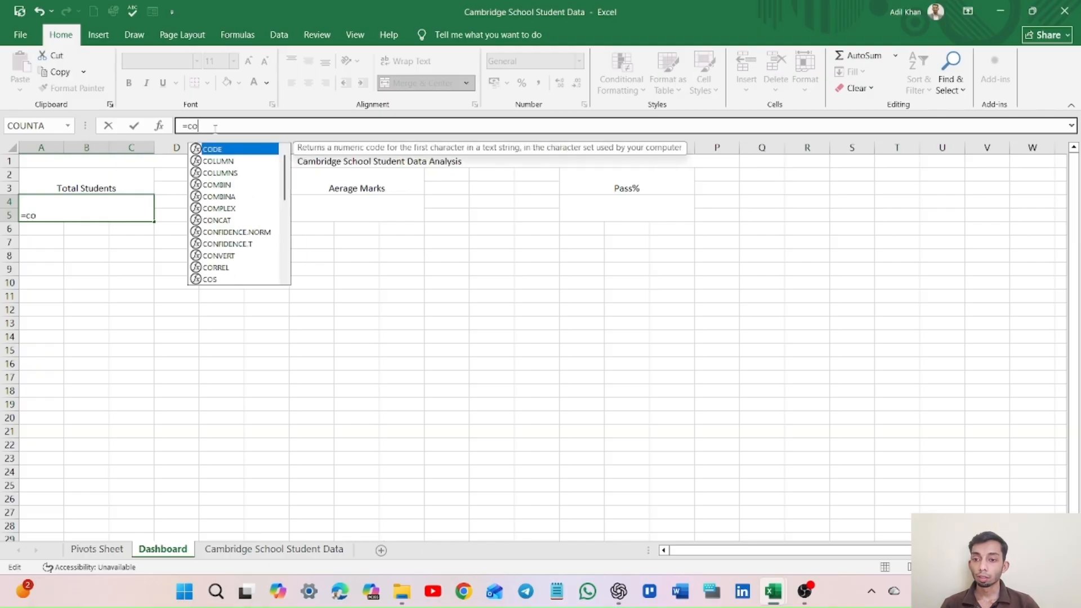
pyautogui.write('unt')
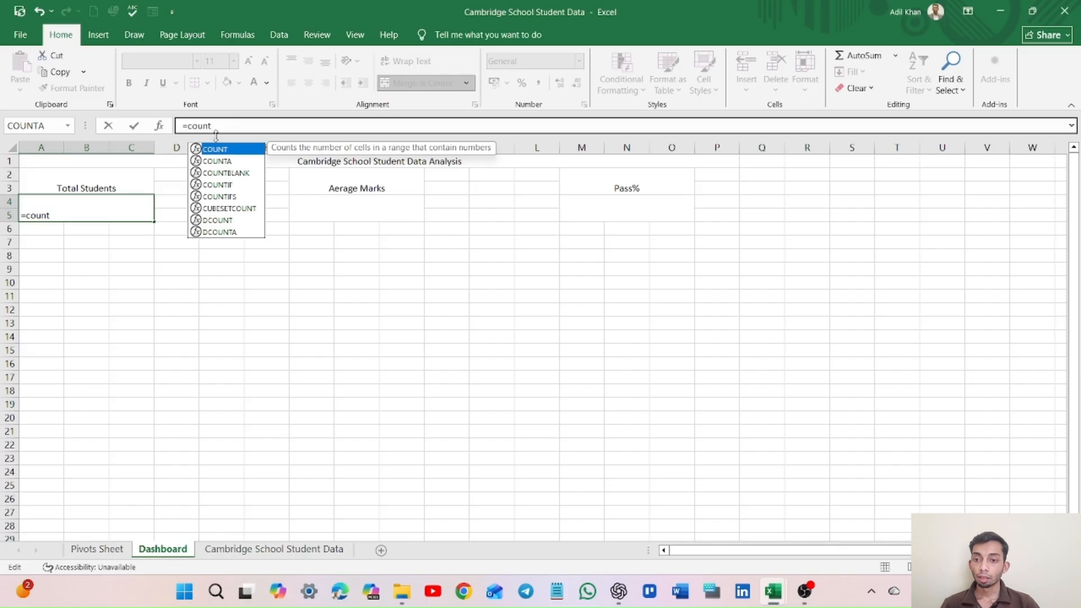
pyautogui.press('Tab')
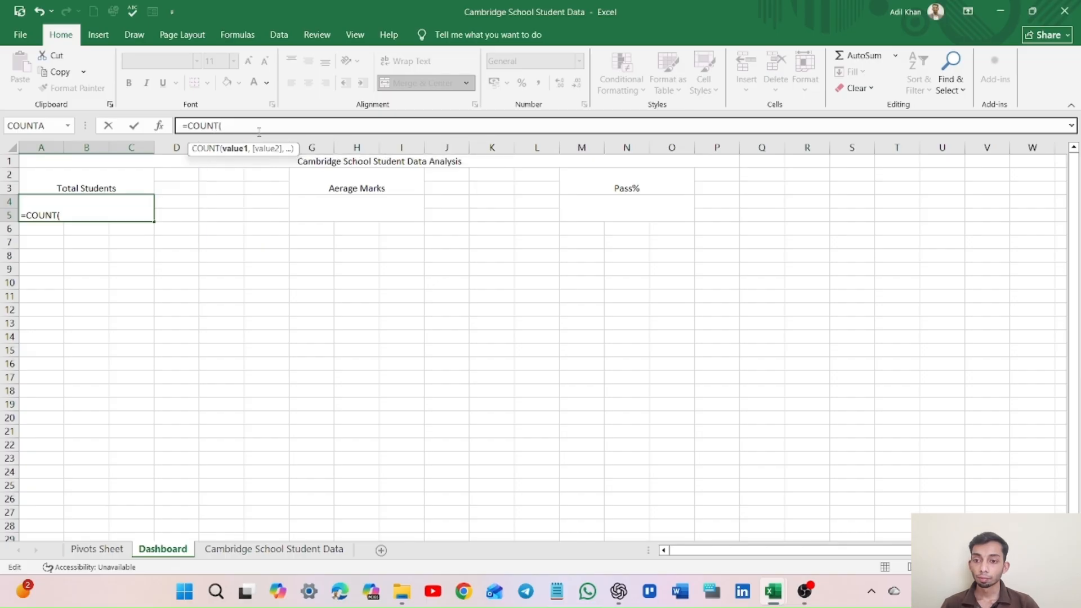
pyautogui.write('table')
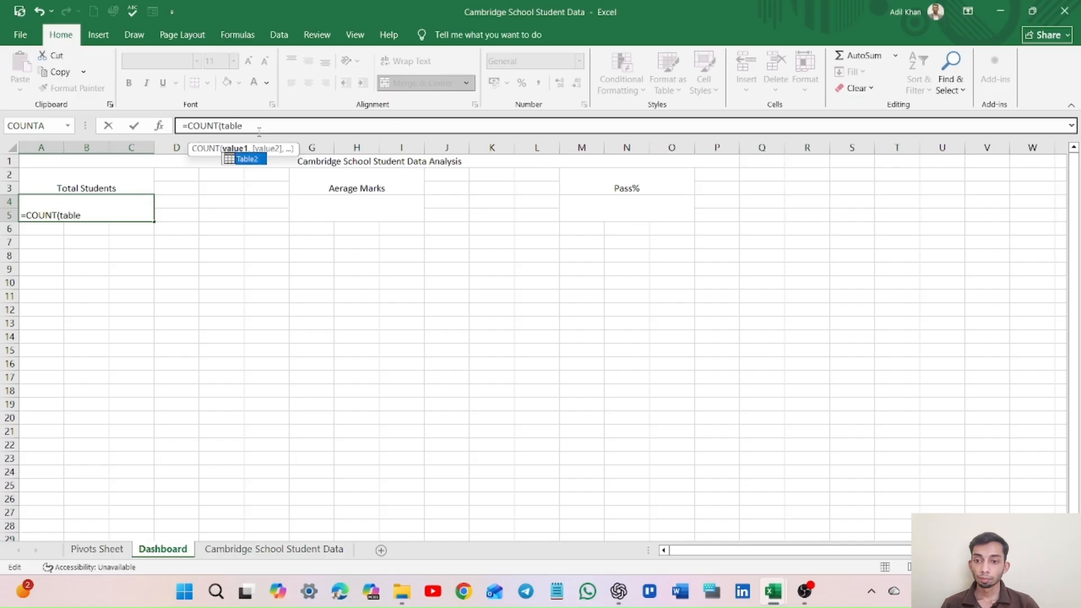
pyautogui.doubleClick(259, 162)
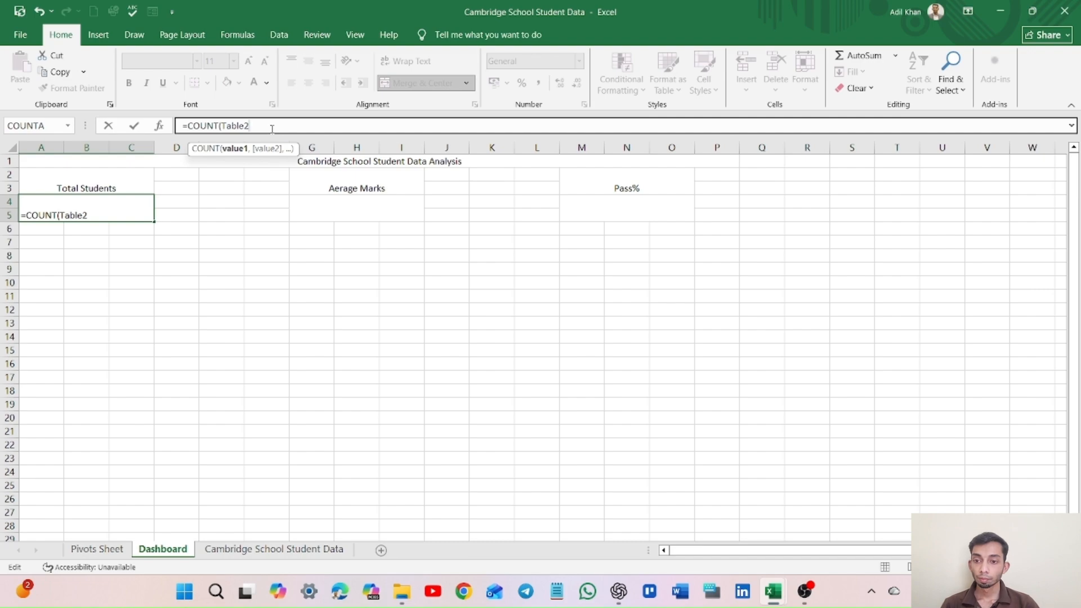
pyautogui.write('st')
pyautogui.press('BackSpace')
pyautogui.press('BackSpace')
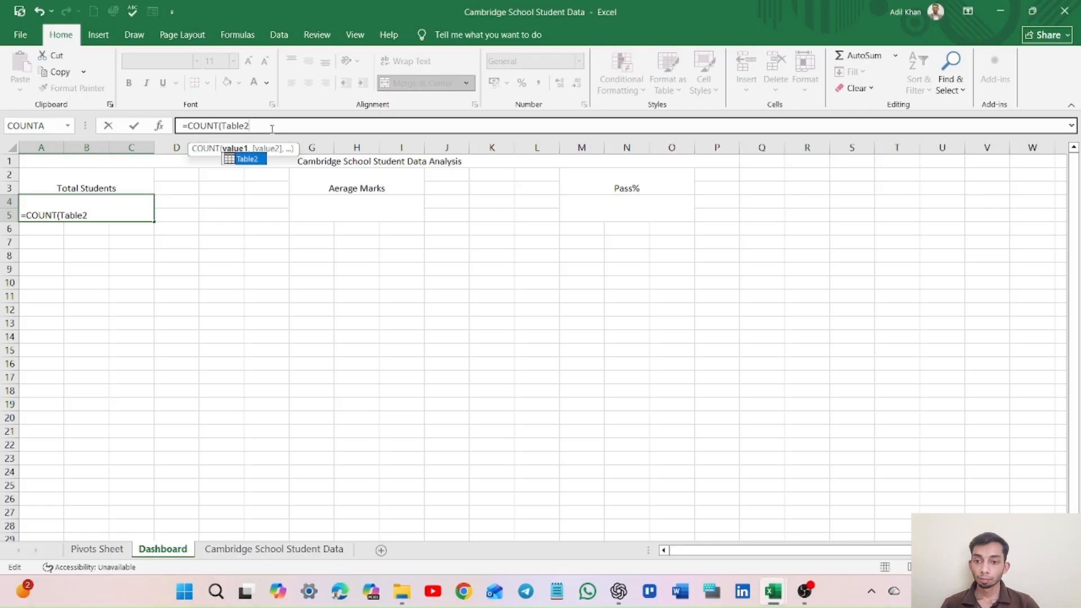
pyautogui.write('stude')
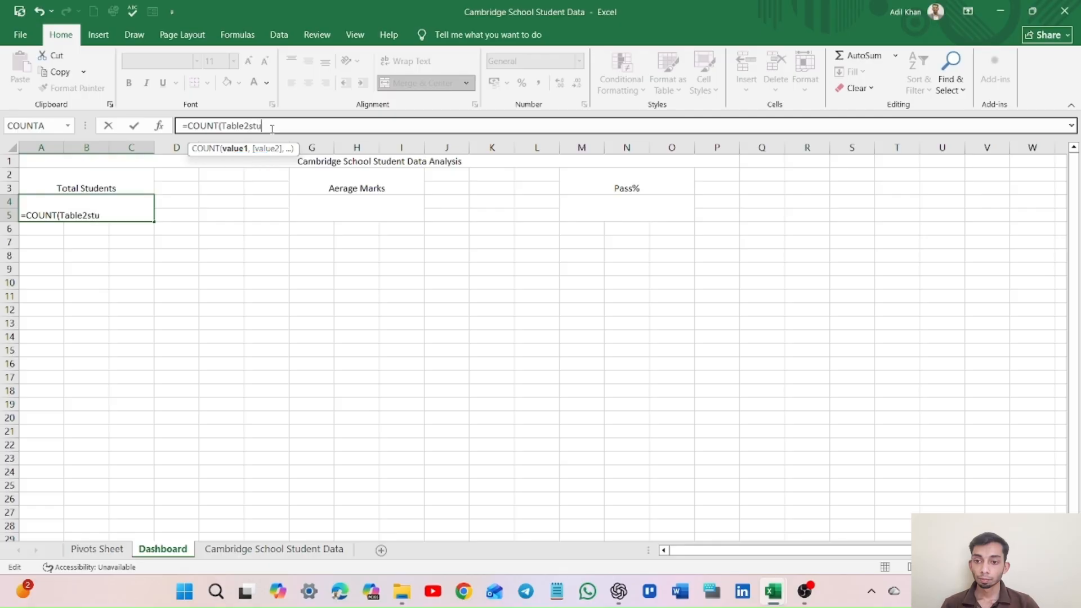
pyautogui.press('BackSpace')
pyautogui.press('BackSpace')
pyautogui.press('BackSpace')
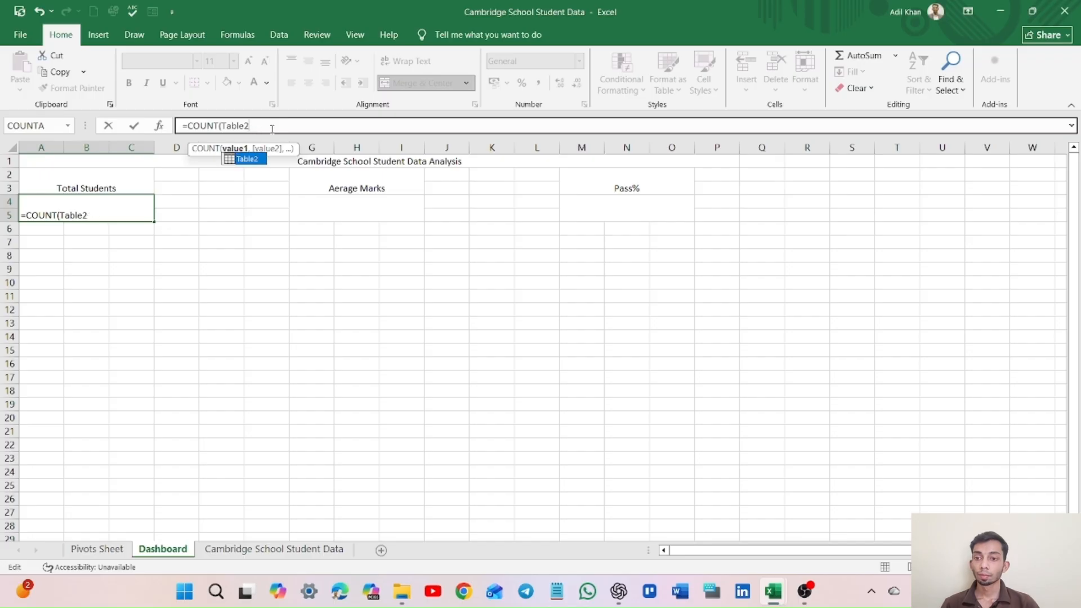
pyautogui.write('[')
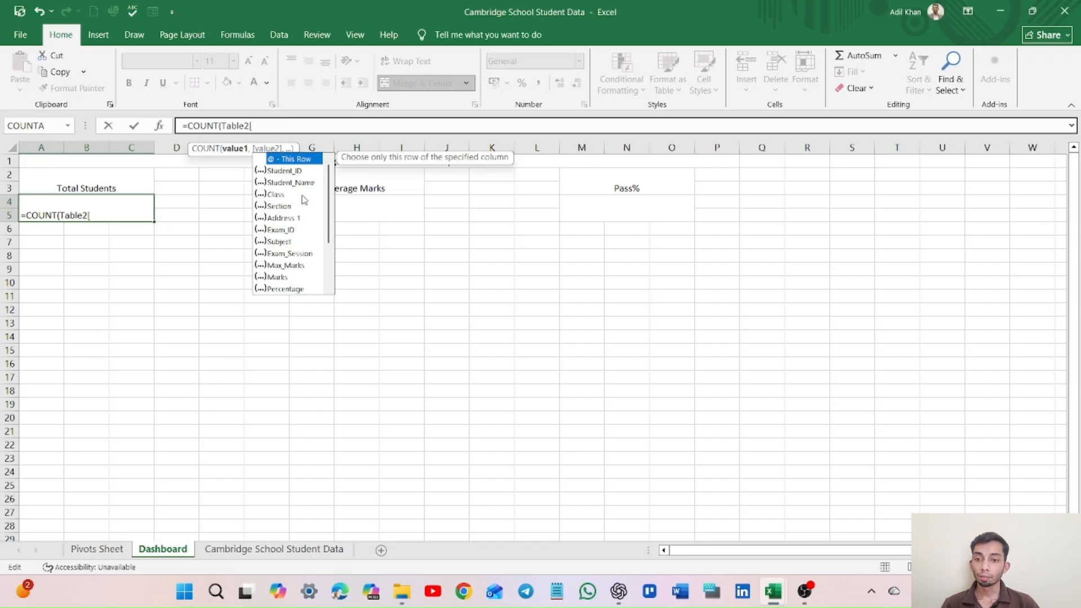
pyautogui.doubleClick(306, 171)
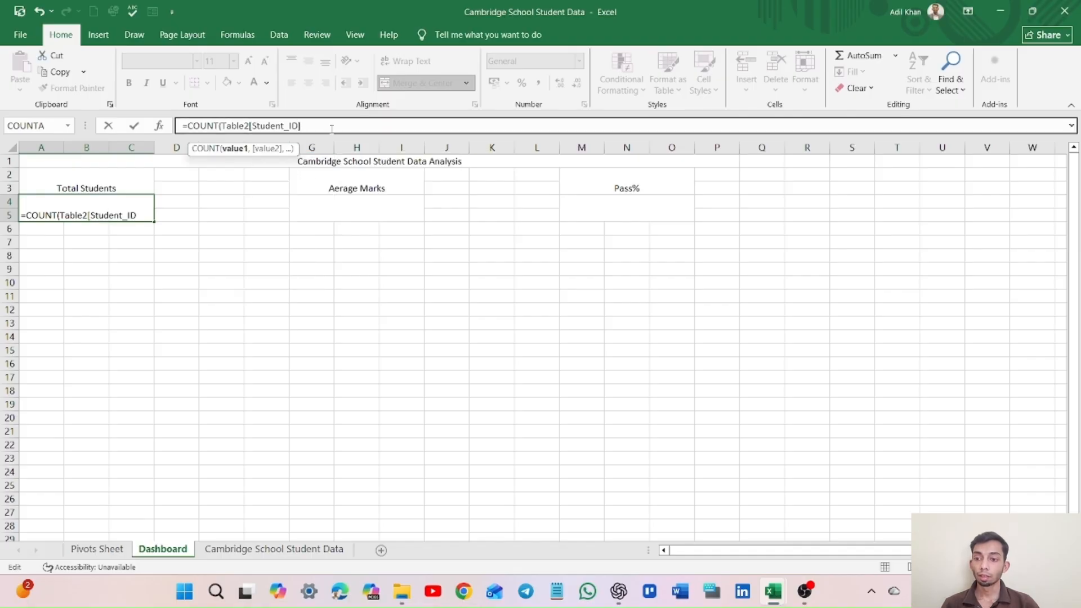
pyautogui.write(']')
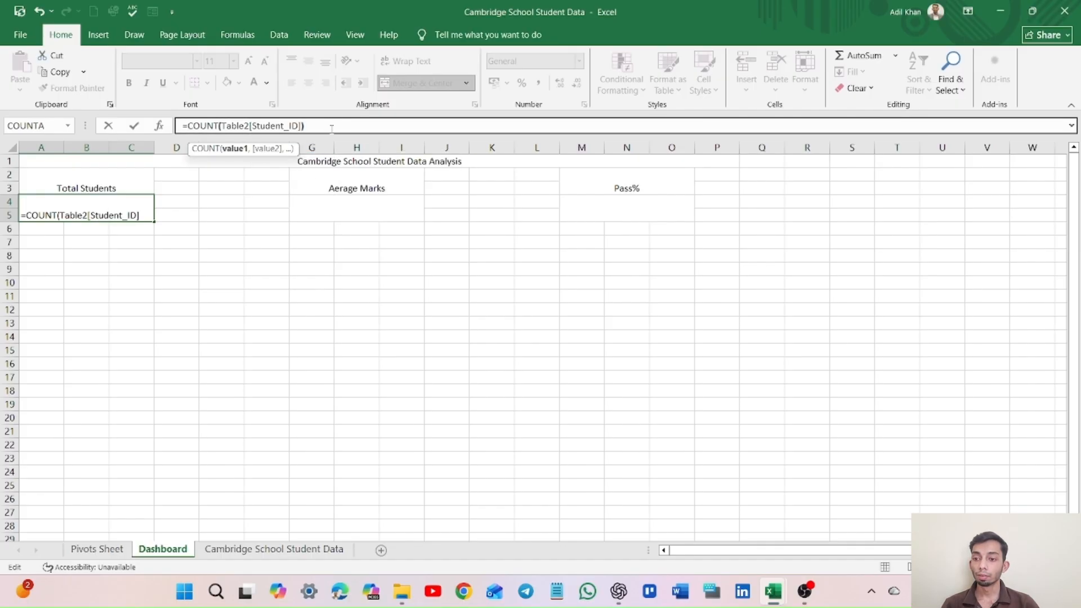
pyautogui.write(')')
pyautogui.press('Return')
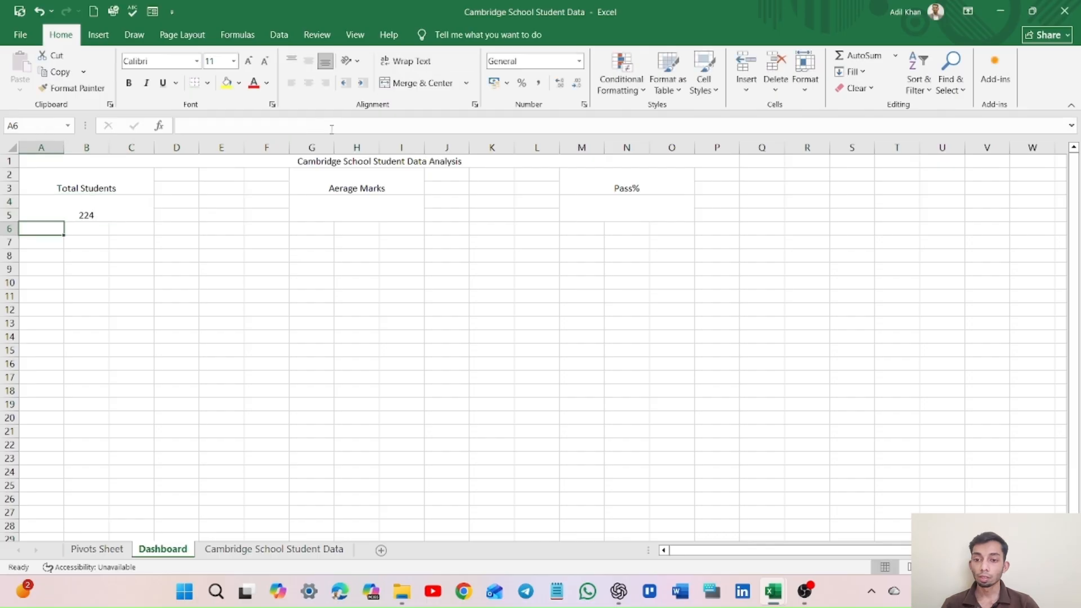
pyautogui.click(123, 215)
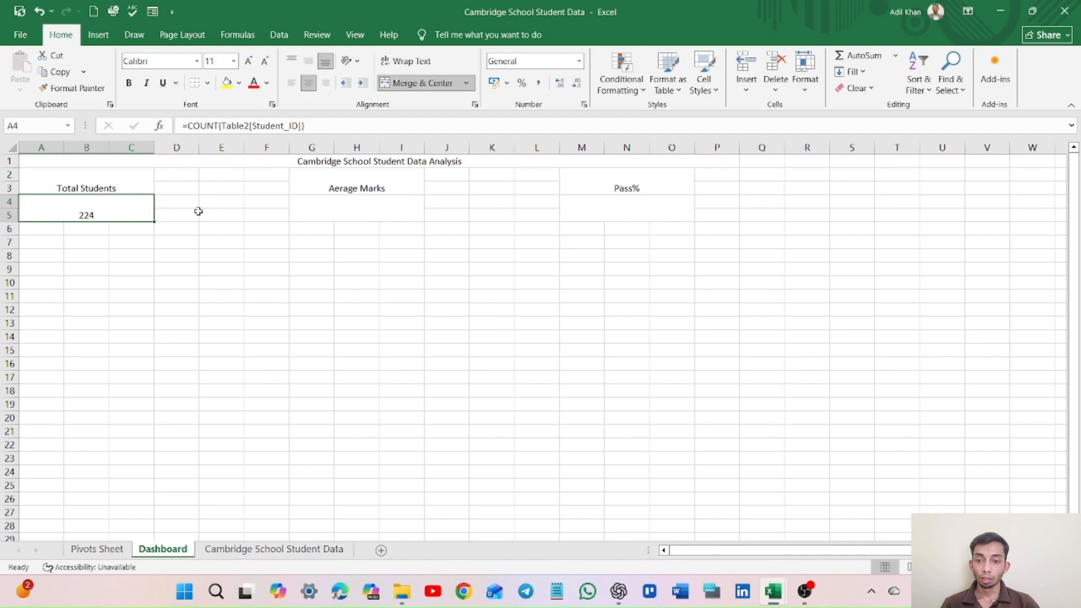
# Enter the formula =AVERAGE(Table2[Marks]) in the merged value block G4:I5 under the average marks label.
pyautogui.click(369, 215)
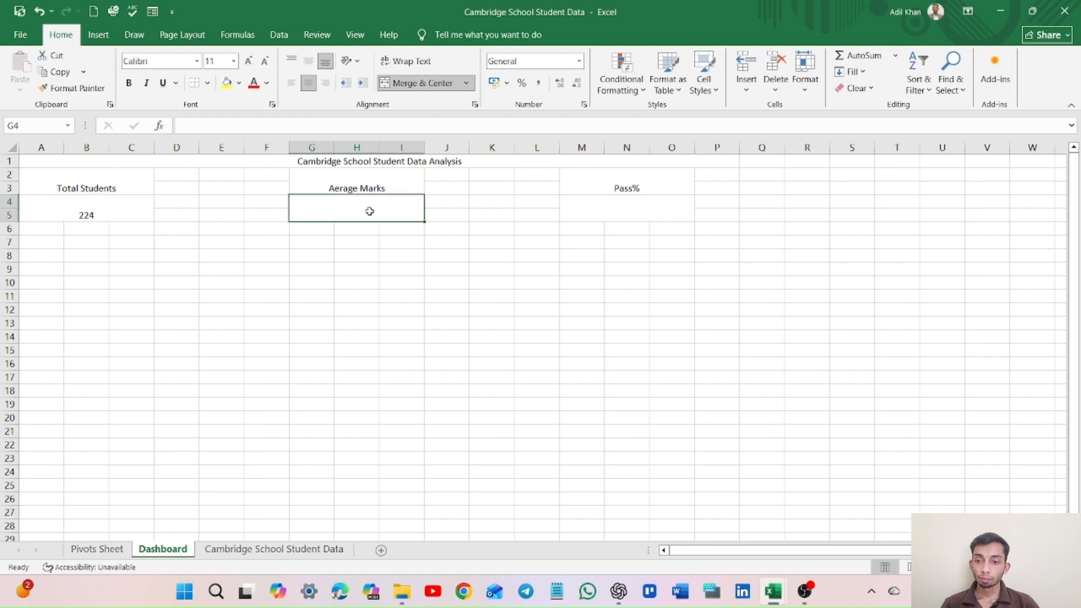
pyautogui.click(282, 128)
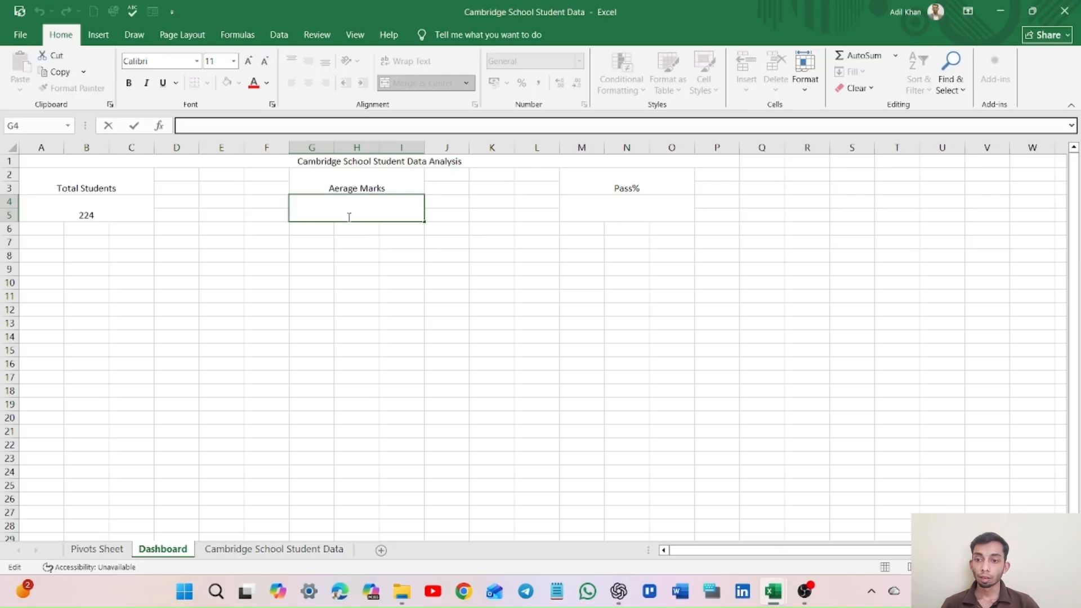
pyautogui.write('=')
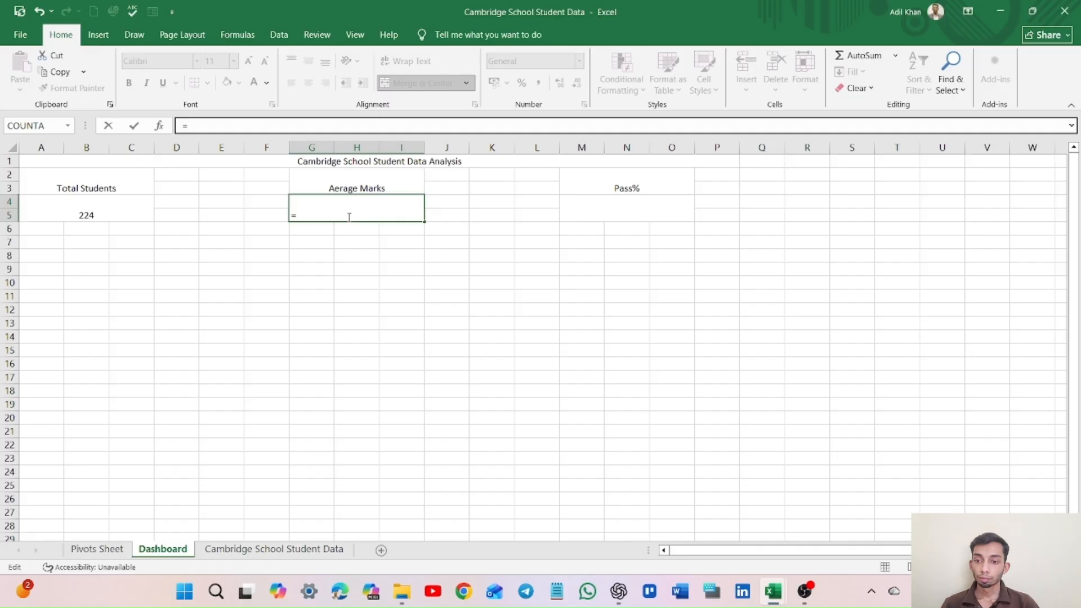
pyautogui.write('average')
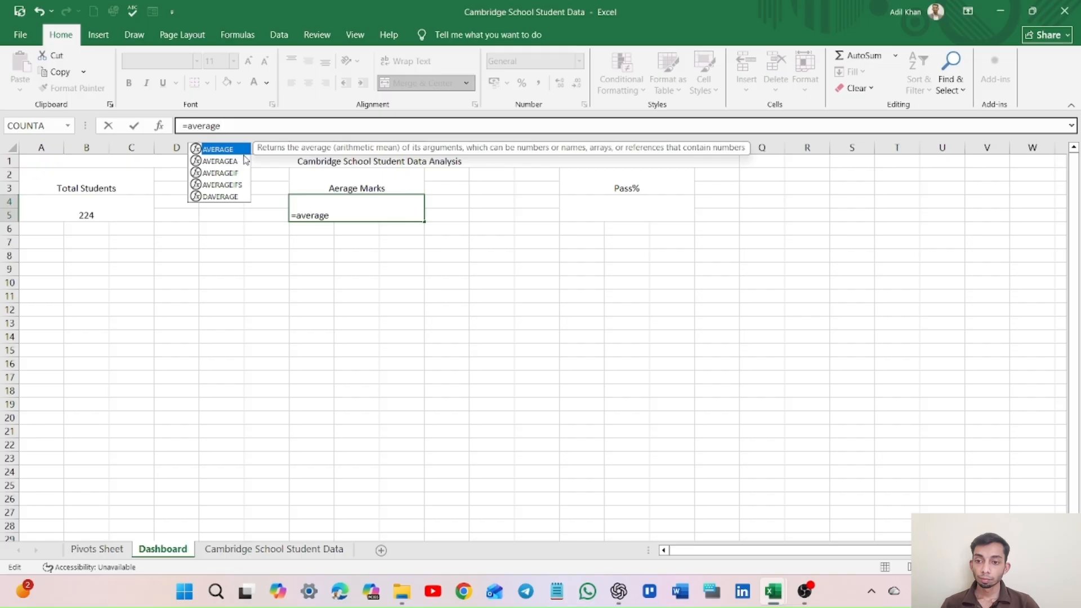
pyautogui.doubleClick(246, 150)
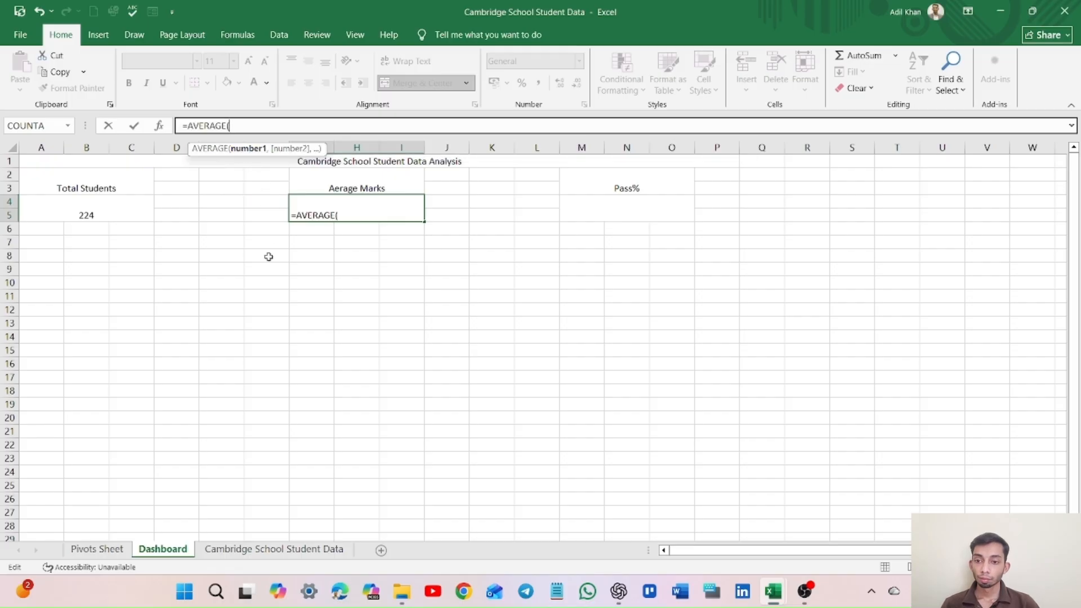
pyautogui.write('([')
pyautogui.write('ta')
pyautogui.press('BackSpace')
pyautogui.press('BackSpace')
pyautogui.write('tab')
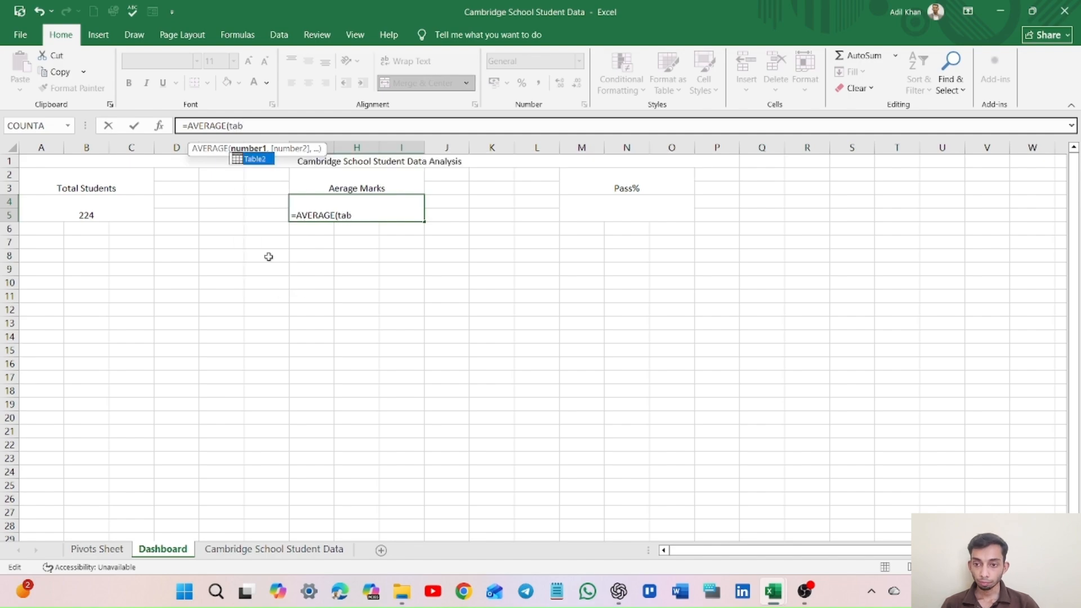
pyautogui.doubleClick(262, 159)
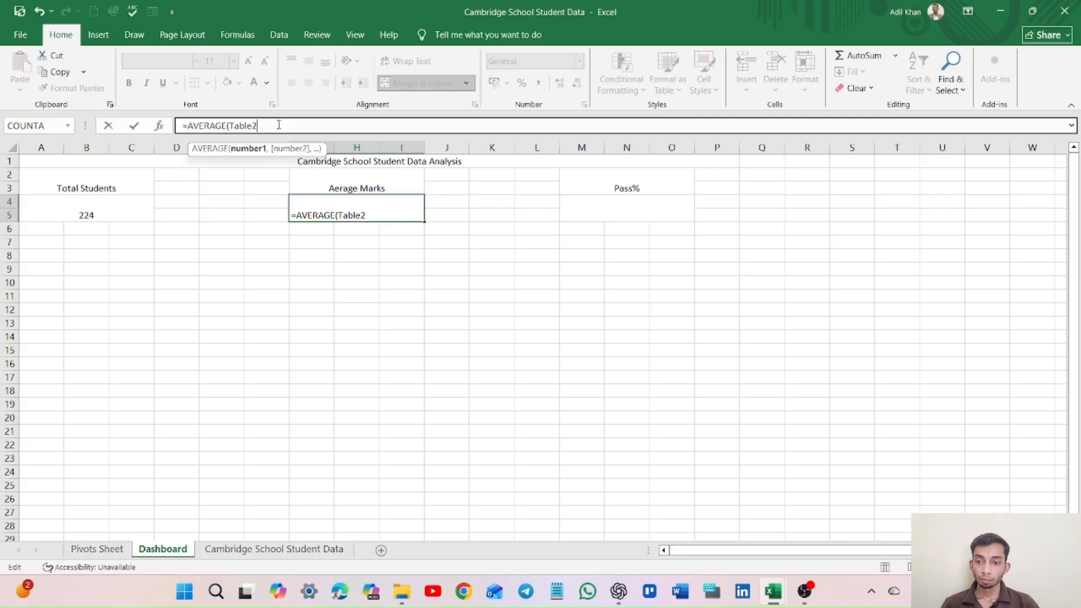
pyautogui.write('[')
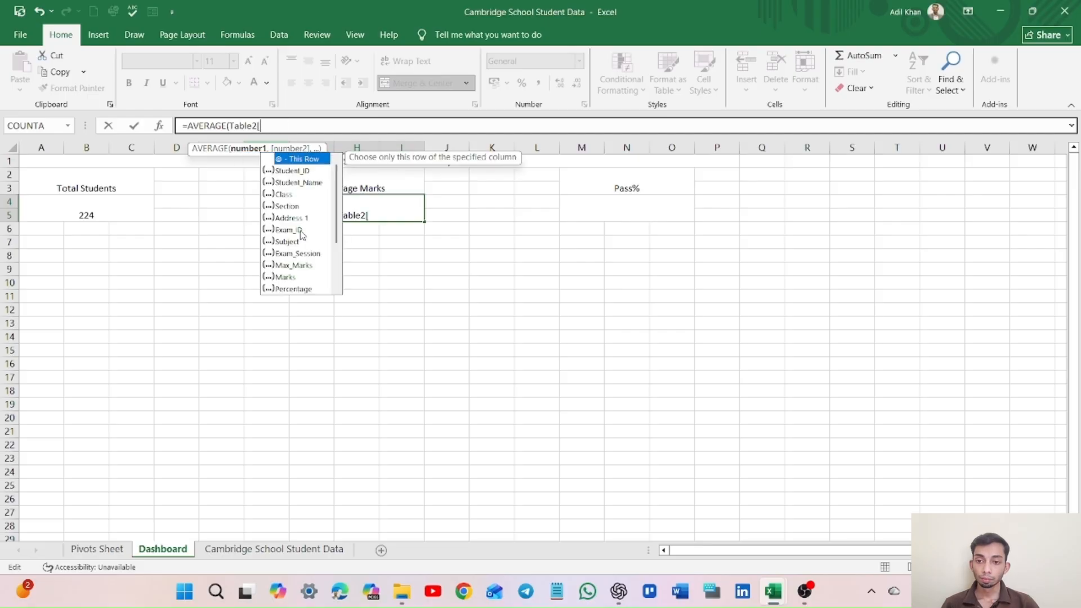
pyautogui.doubleClick(297, 277)
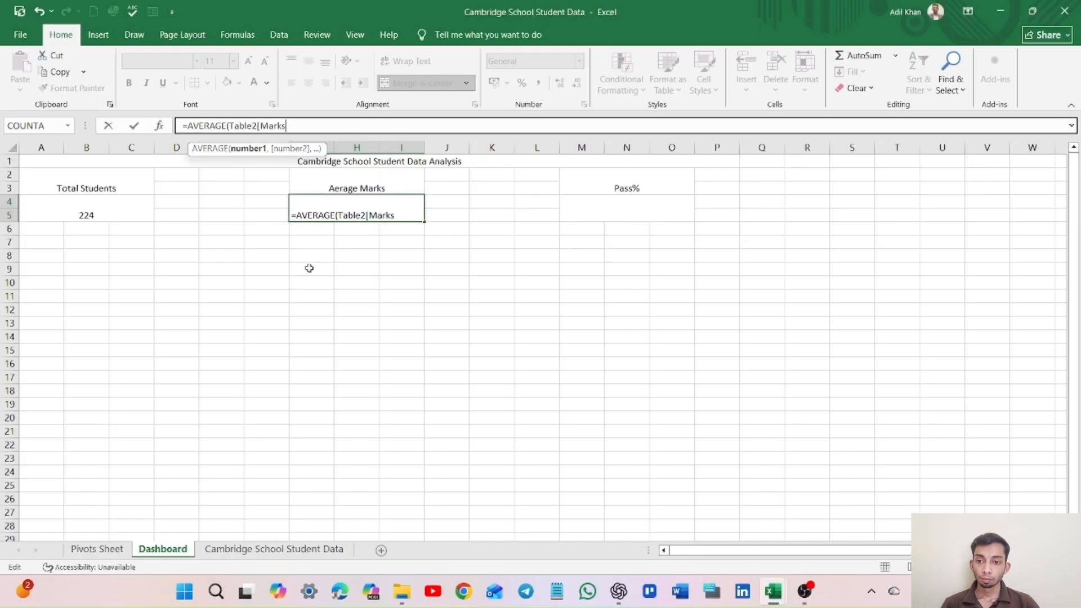
pyautogui.click(322, 127)
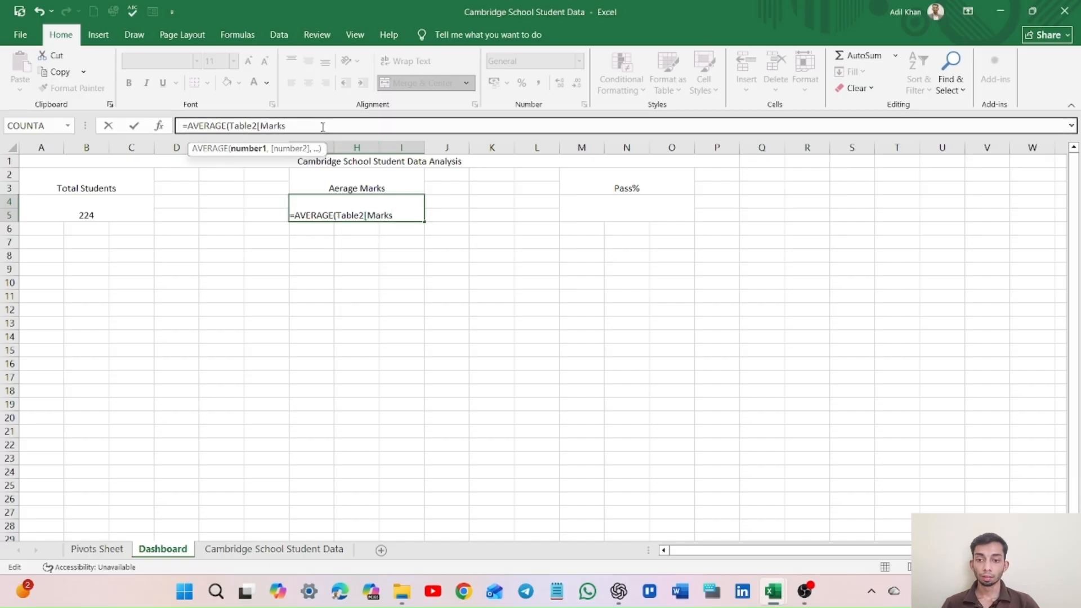
pyautogui.write(']')
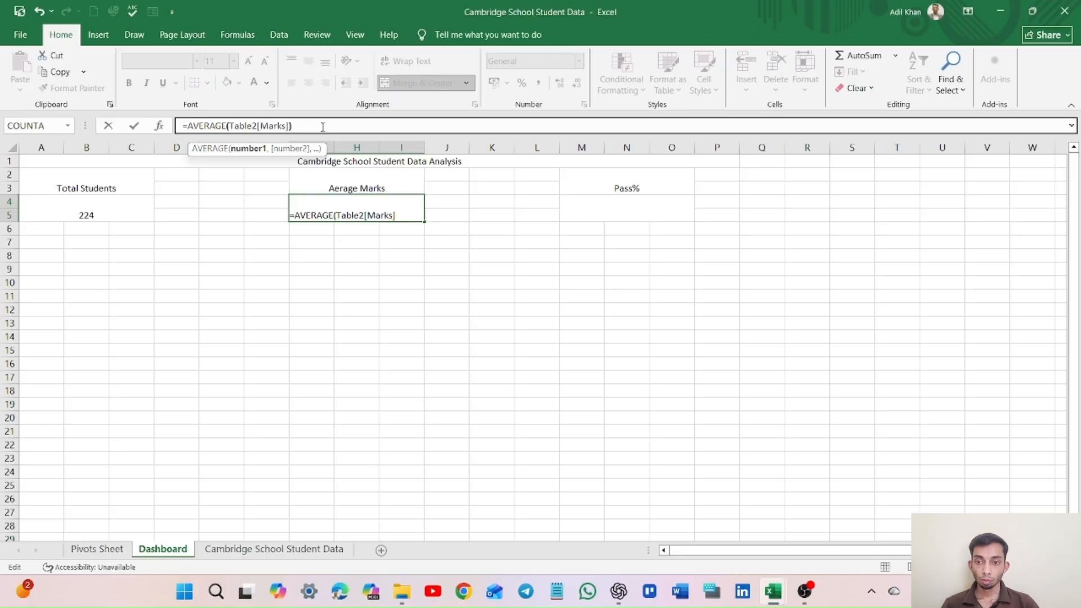
pyautogui.write(')')
pyautogui.press('Return')
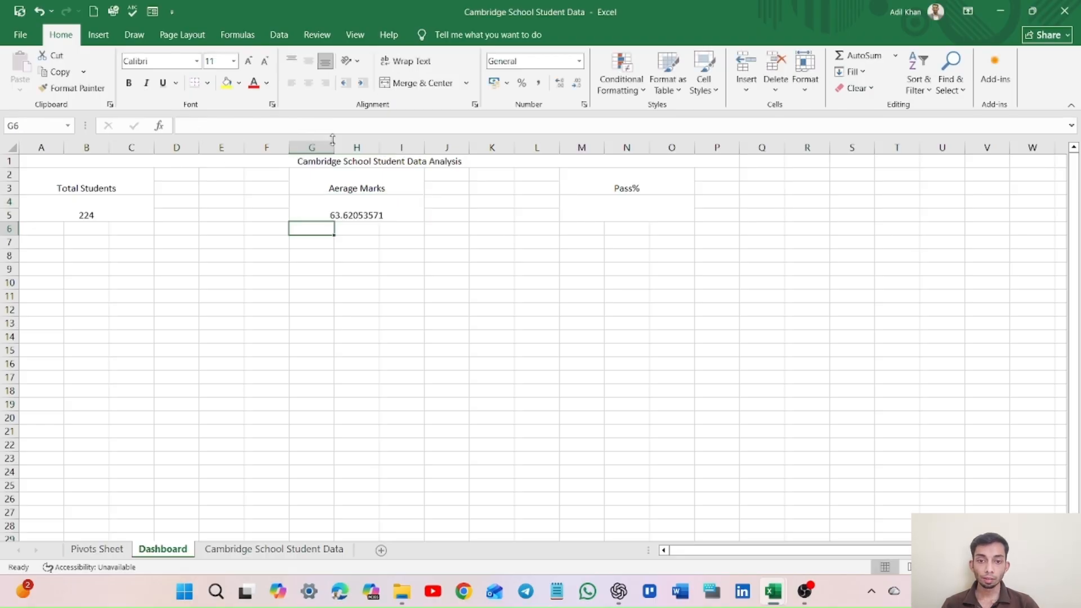
pyautogui.click(403, 209)
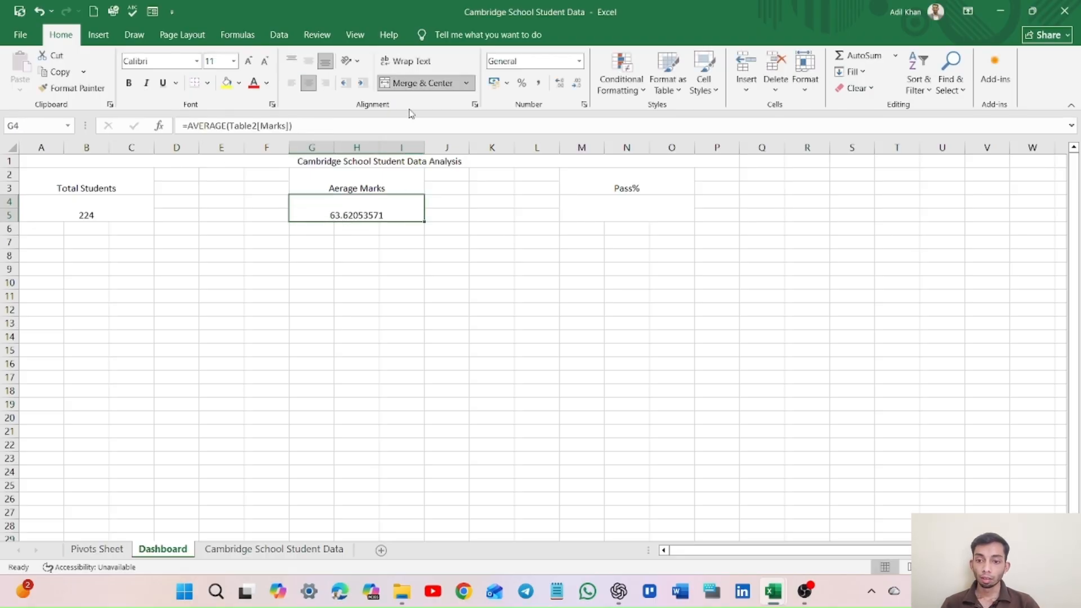
# Reduce the average marks value in the merged block G4:I5 to two decimal places.
pyautogui.click(579, 85)
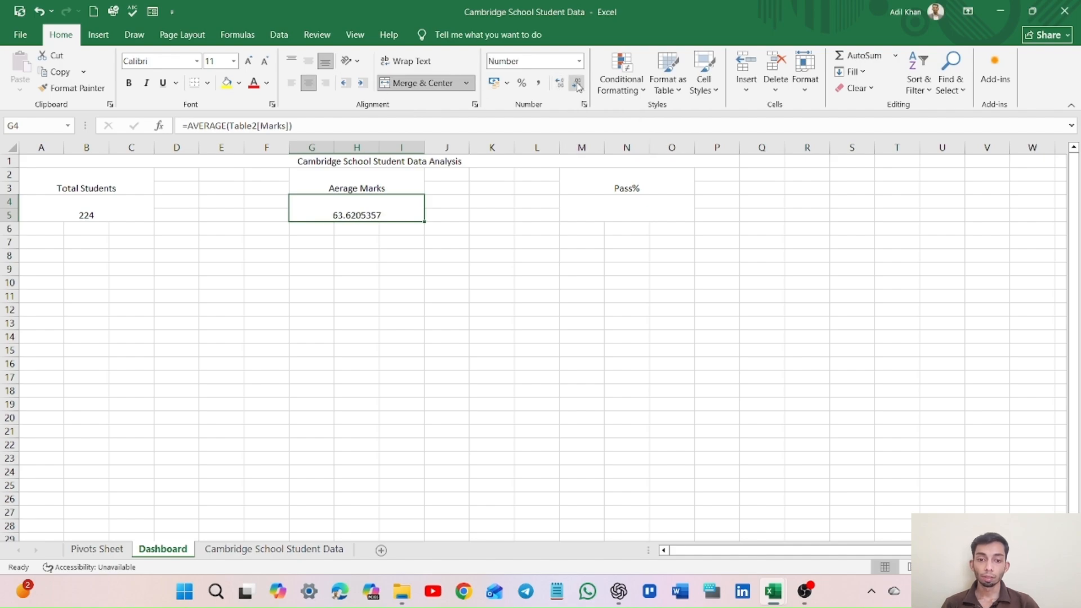
pyautogui.click(578, 85)
pyautogui.click(578, 85)
pyautogui.click(578, 85)
pyautogui.click(578, 85)
pyautogui.click(579, 85)
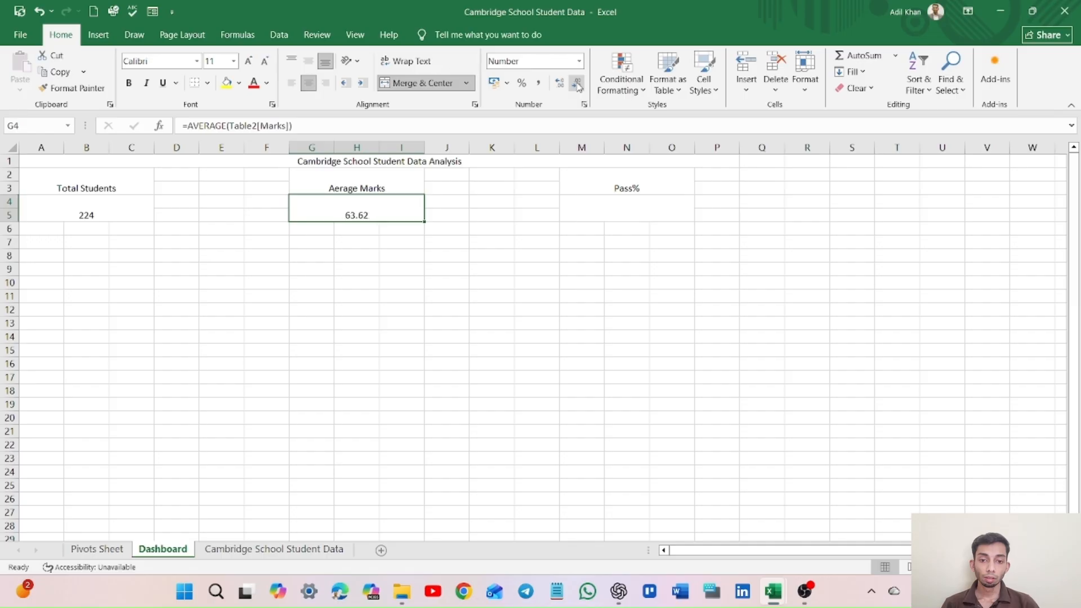
# Start the Pass% formula in the merged value block M4:O5 with =COUNTIF(Table2[Result],"Pass").
pyautogui.click(621, 211)
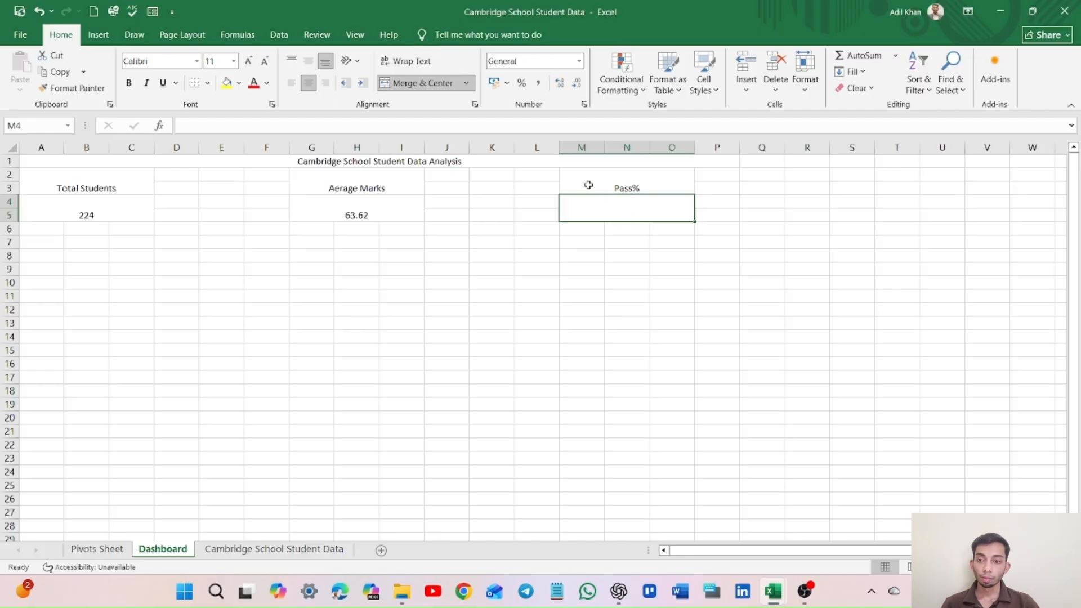
pyautogui.click(355, 125)
pyautogui.write('=')
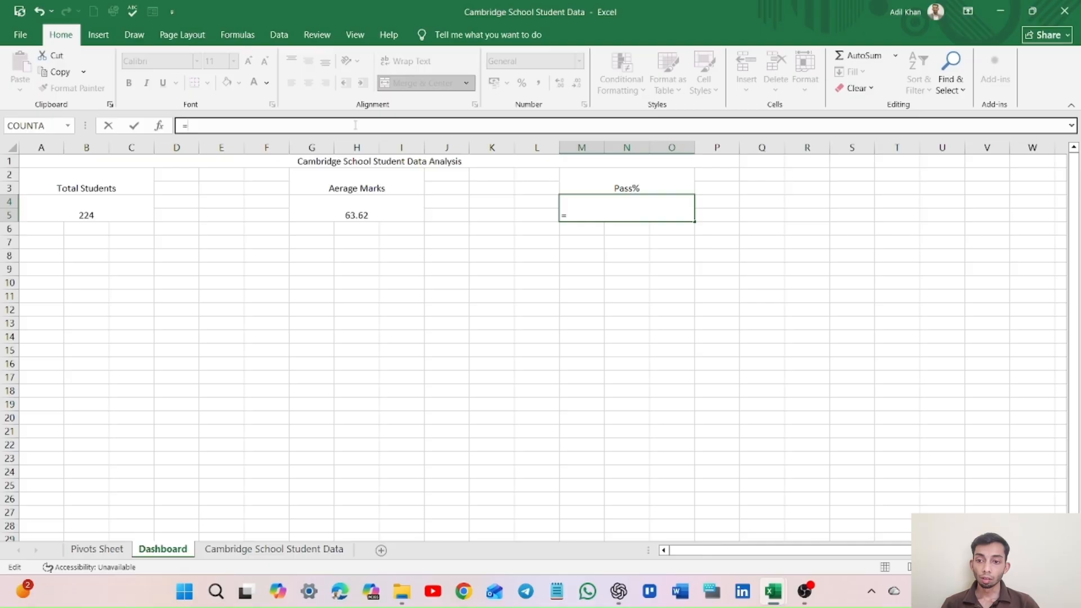
pyautogui.write('count')
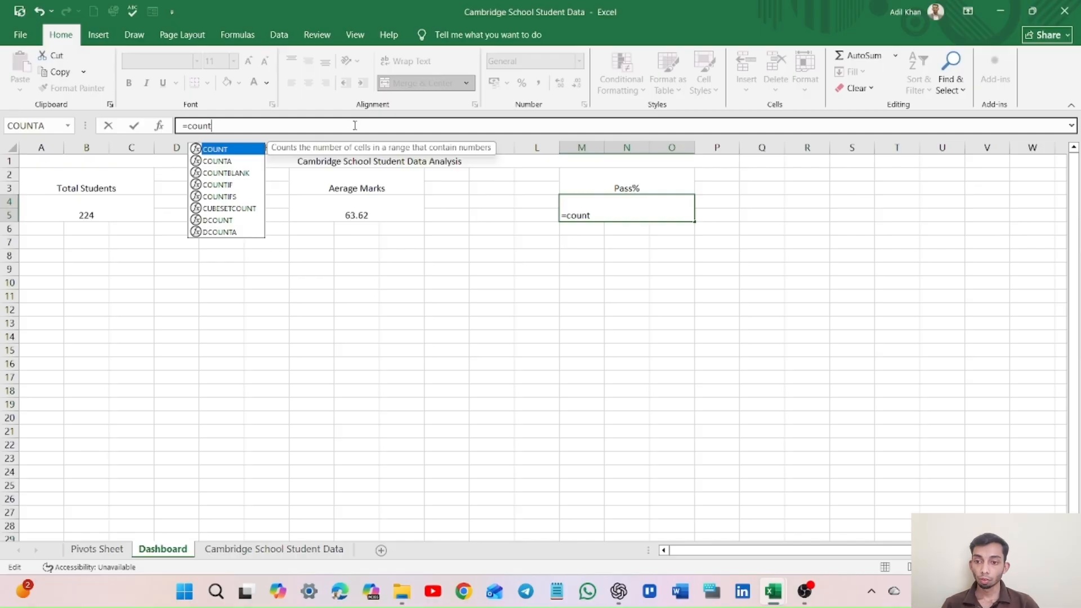
pyautogui.click(232, 186)
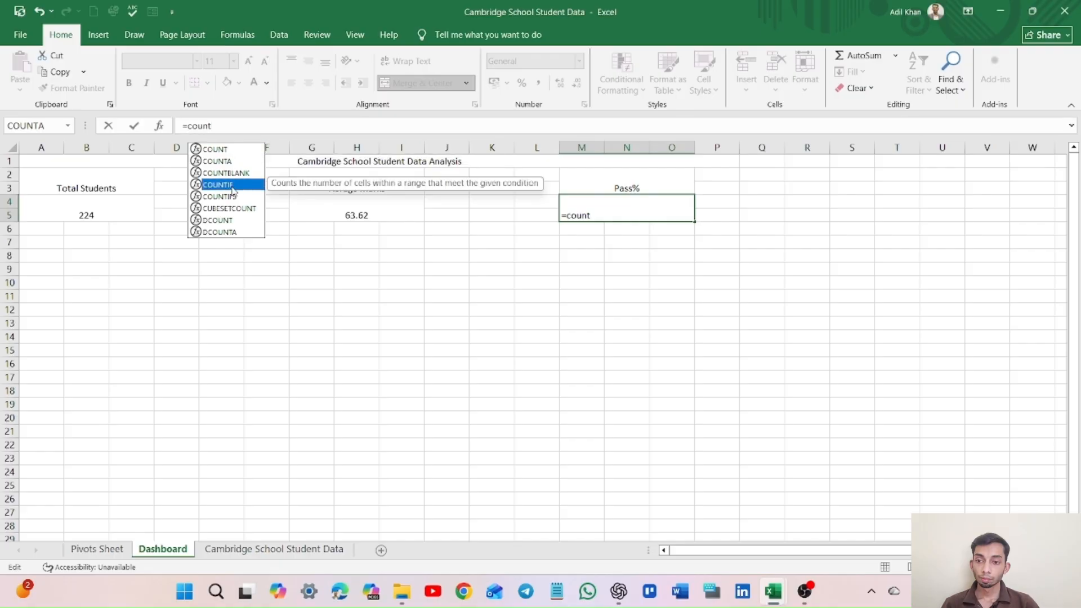
pyautogui.doubleClick(228, 184)
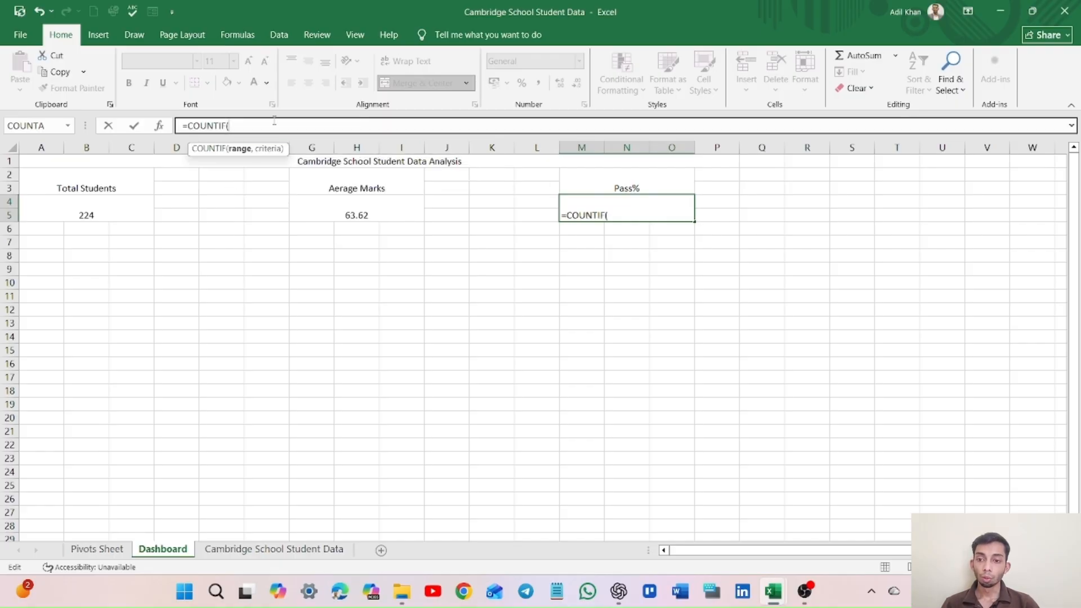
pyautogui.write('tab')
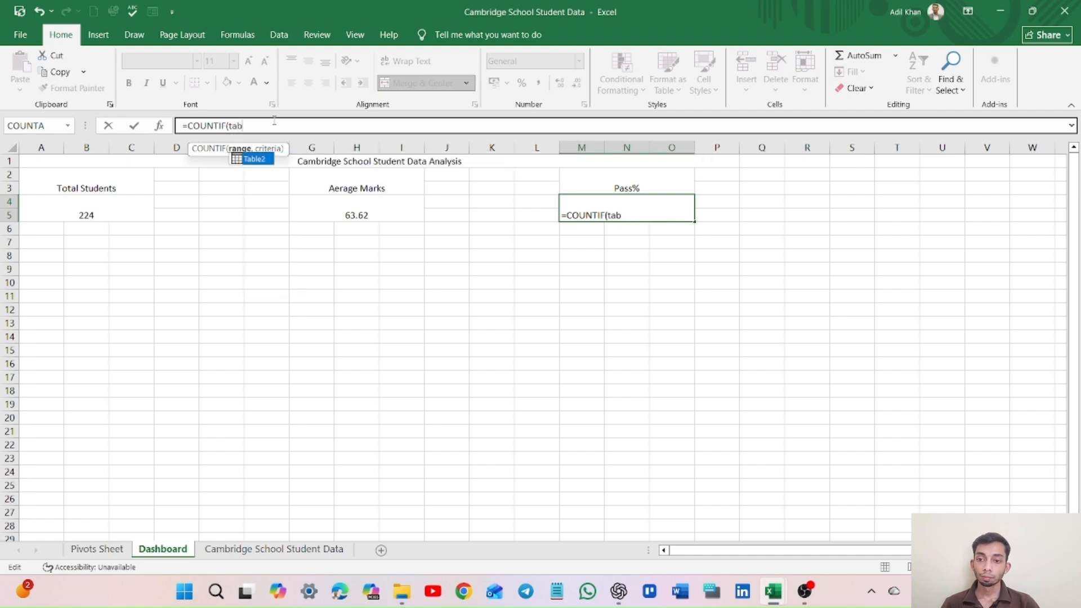
pyautogui.press('Tab')
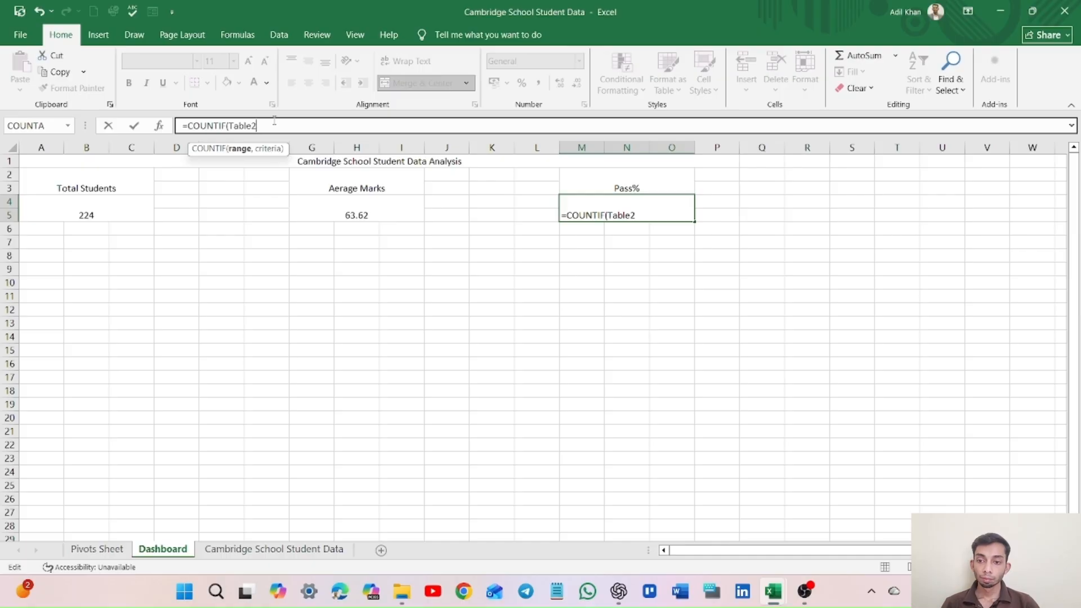
pyautogui.write('[')
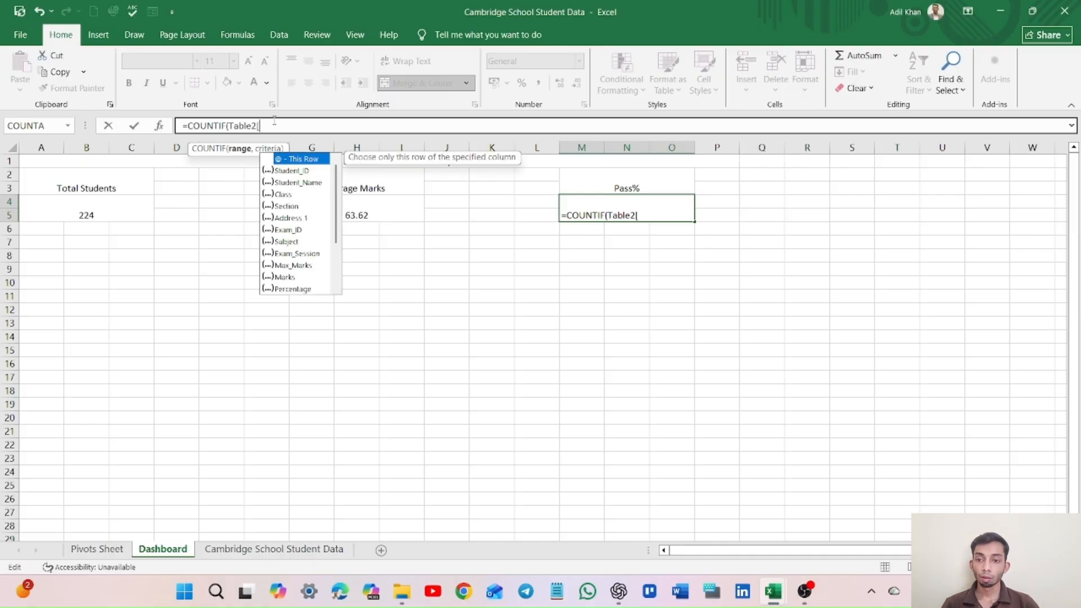
pyautogui.write('re')
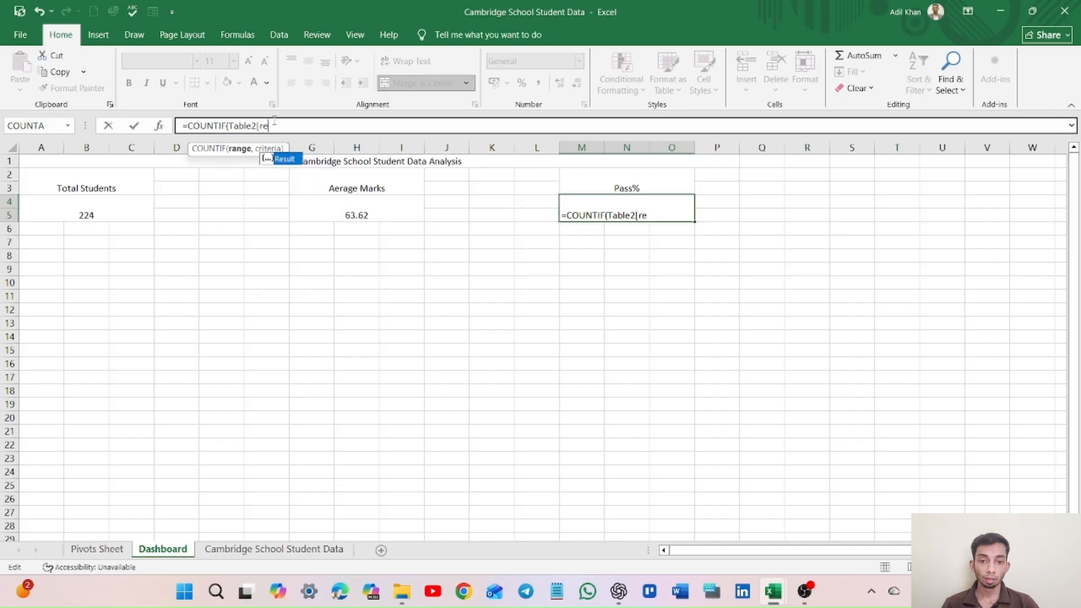
pyautogui.press('Tab')
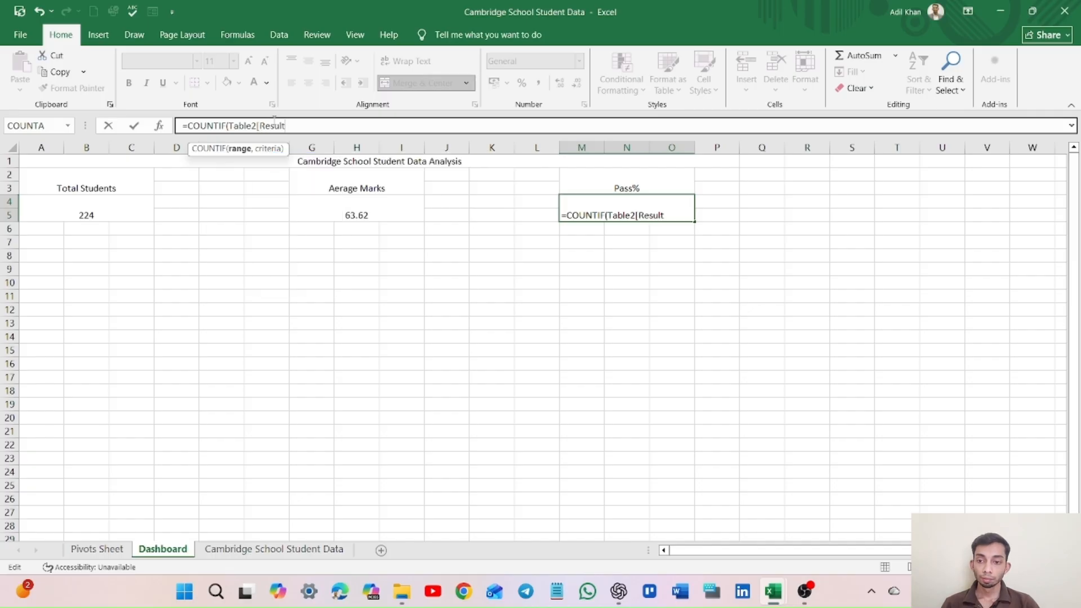
pyautogui.write('],"Pass")/Count')
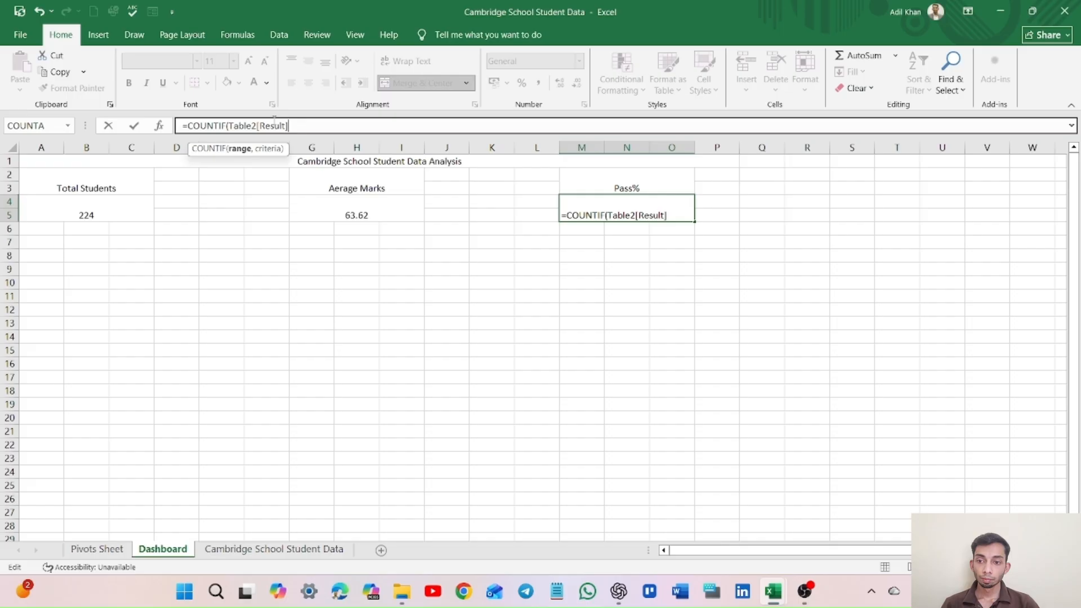
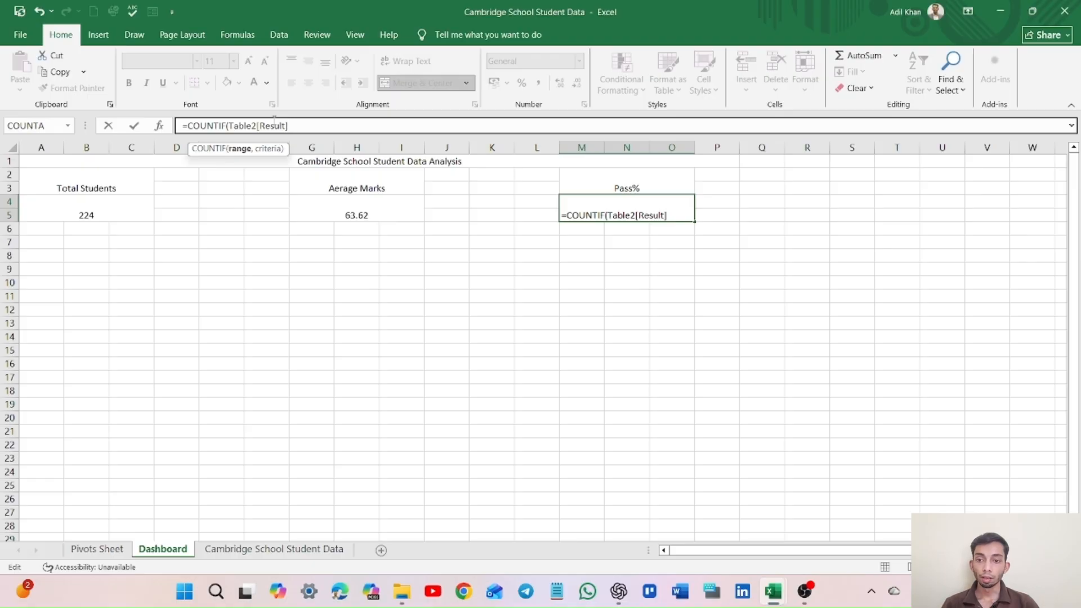
pyautogui.write(',')
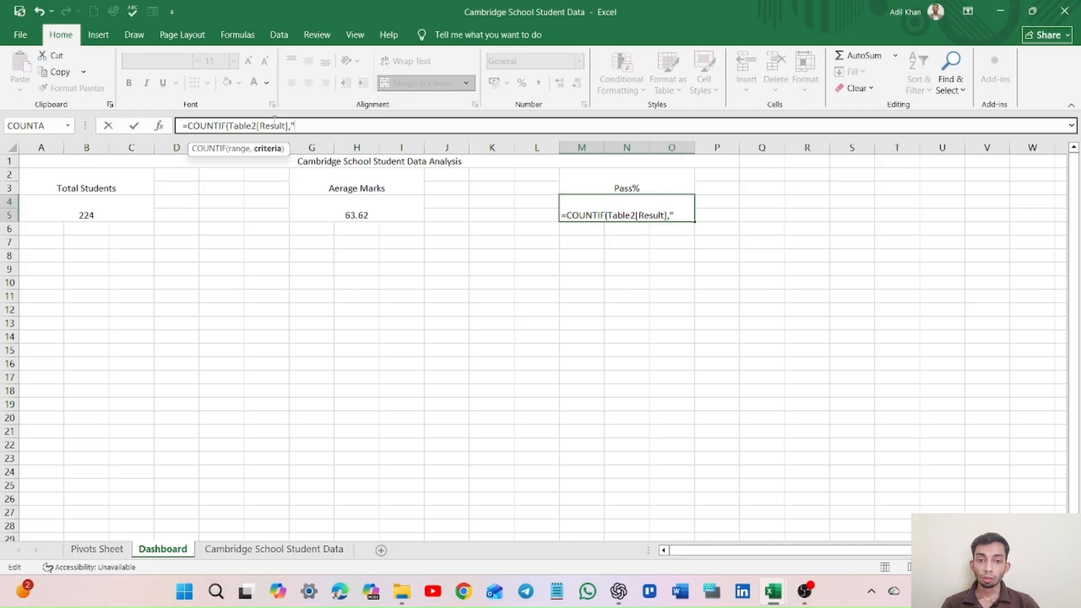
pyautogui.write('"Pass"')
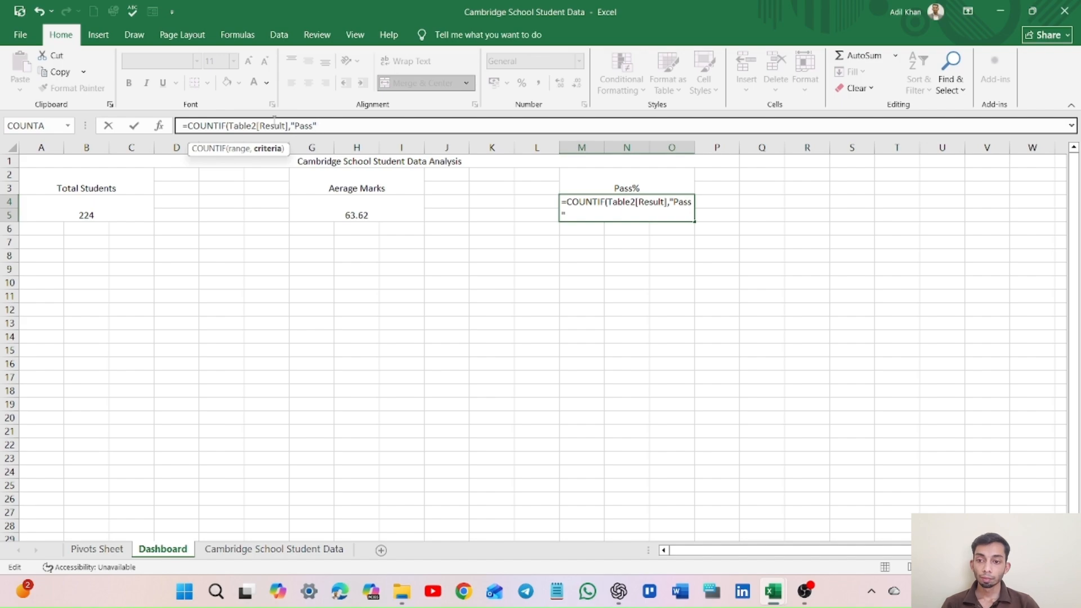
pyautogui.write(')')
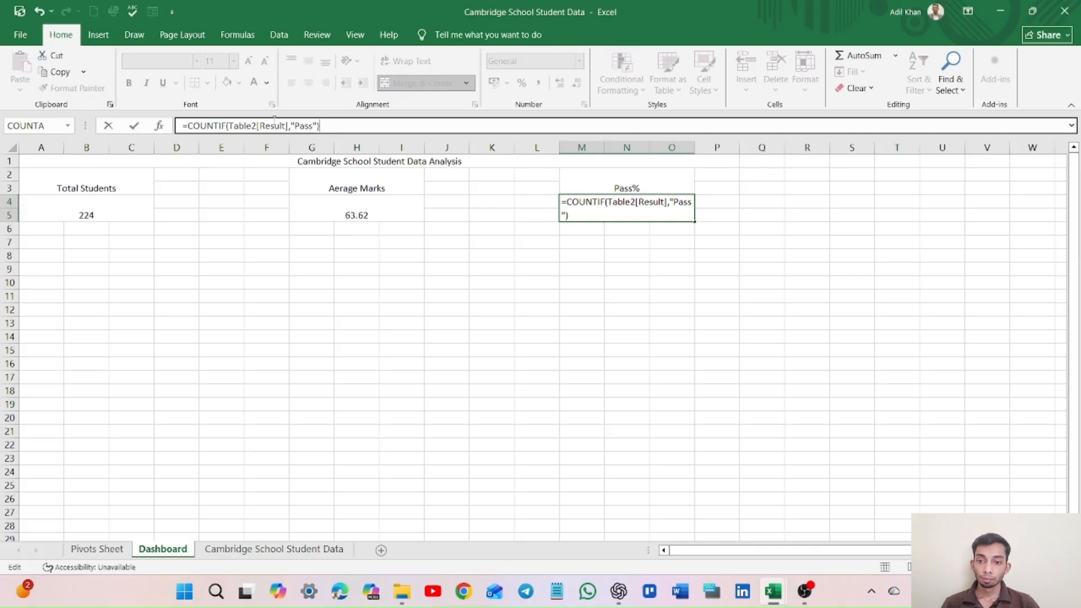
# Complete the Pass% formula by dividing the pass count by COUNTA(Table2[Result]) and commit it.
pyautogui.write('/Count')
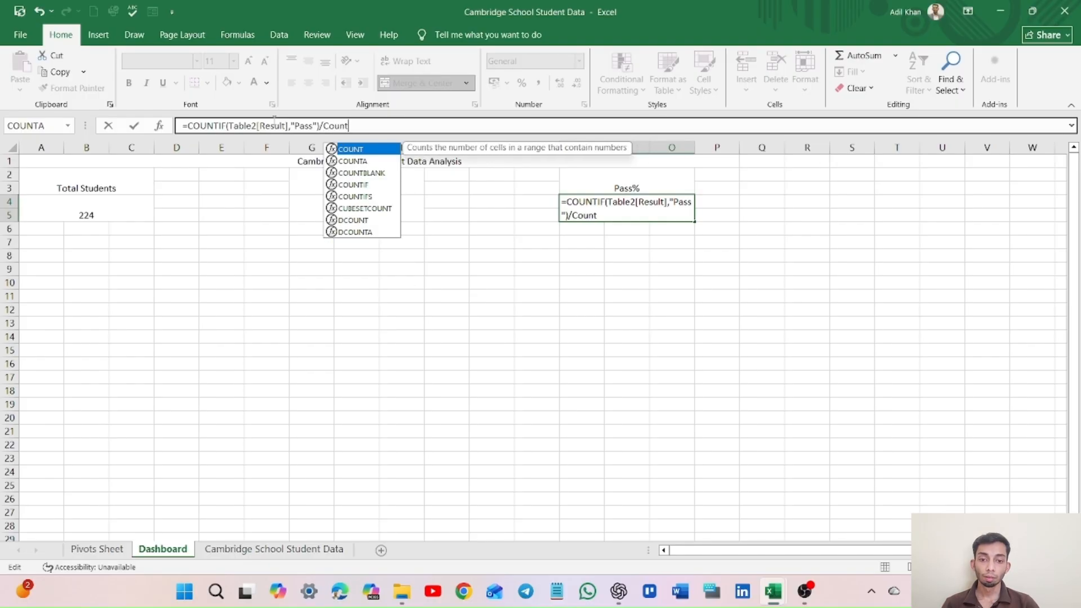
pyautogui.press('Down')
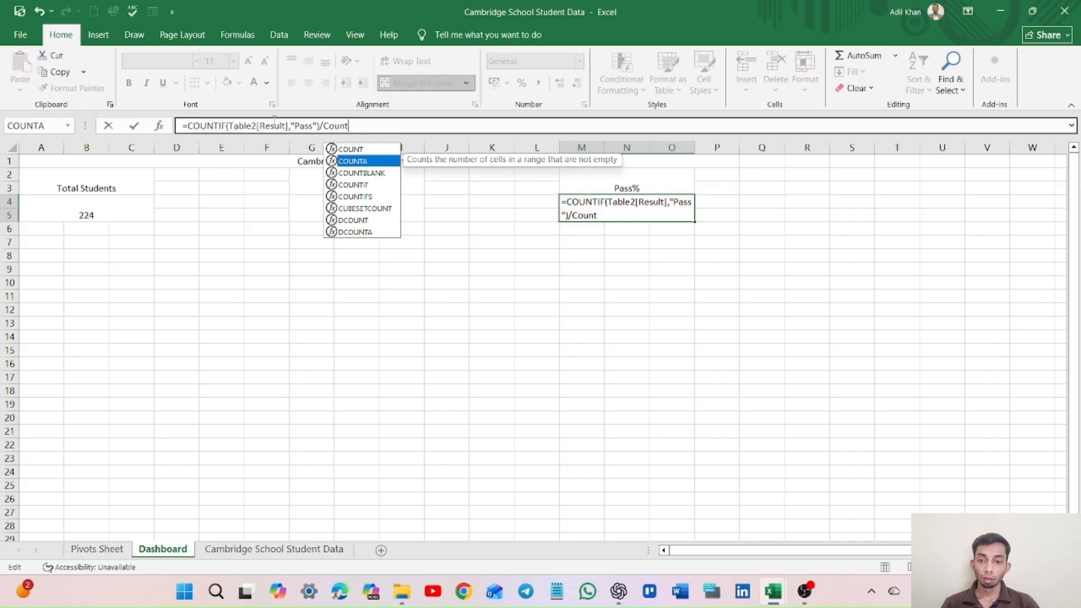
pyautogui.press('Tab')
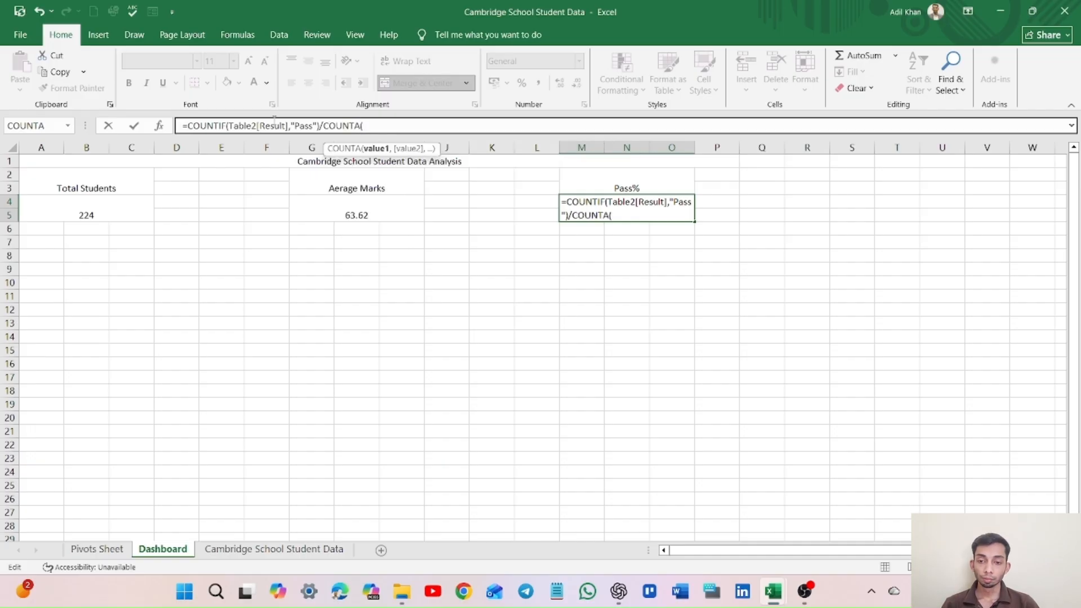
pyautogui.write('tabl')
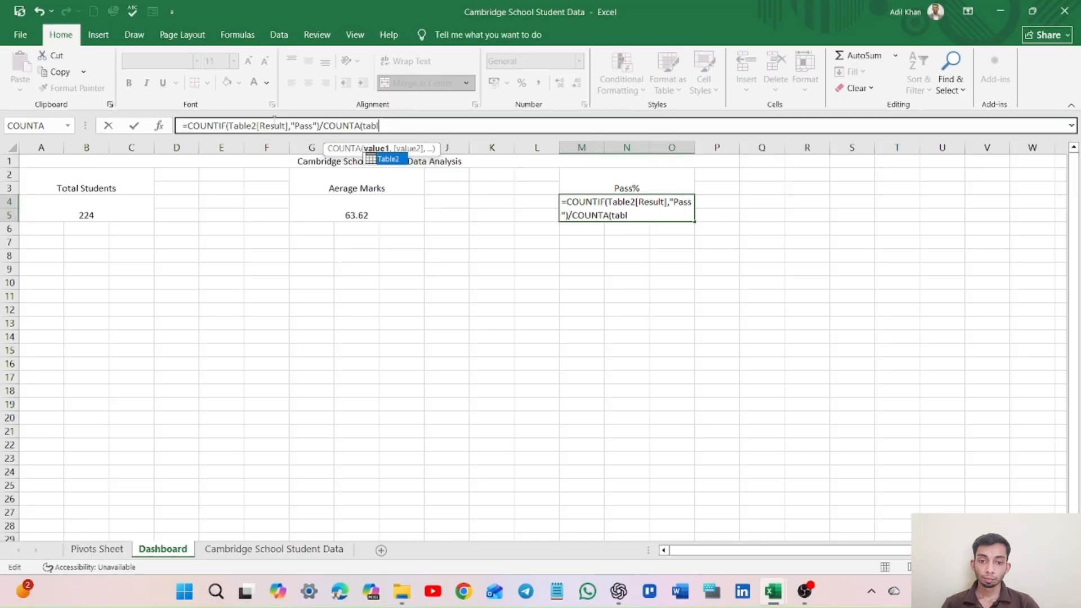
pyautogui.write('e')
pyautogui.press('Tab')
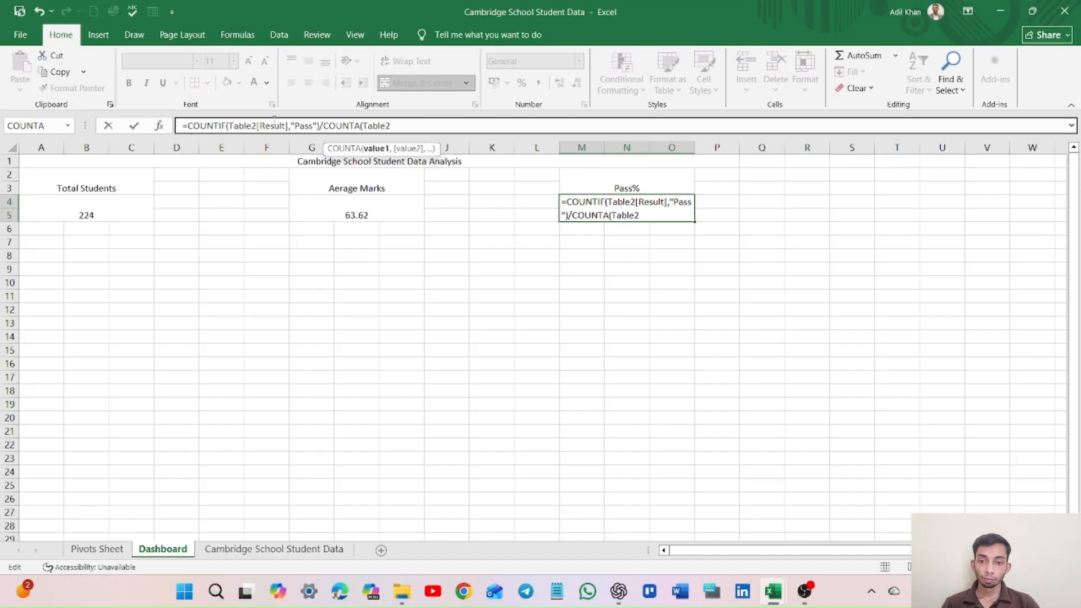
pyautogui.write('[')
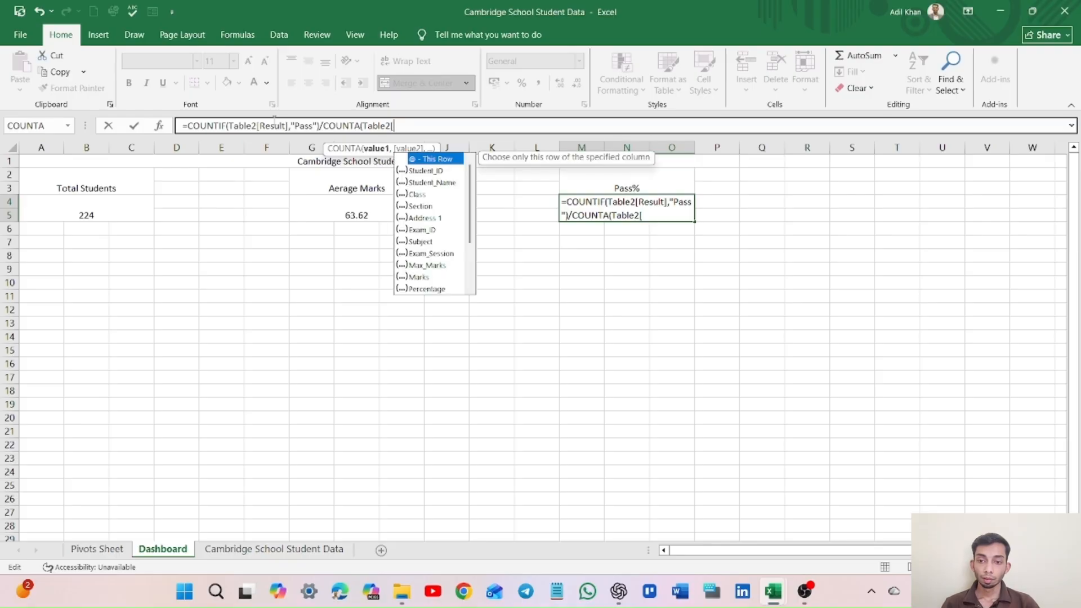
pyautogui.write('resi')
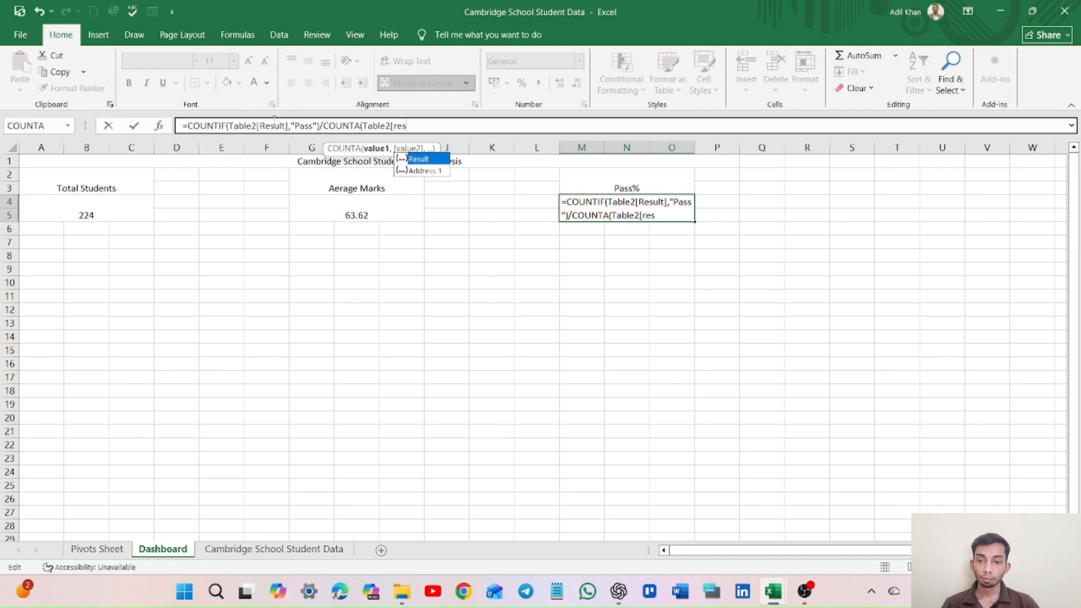
pyautogui.press('BackSpace')
pyautogui.press('BackSpace')
pyautogui.press('BackSpace')
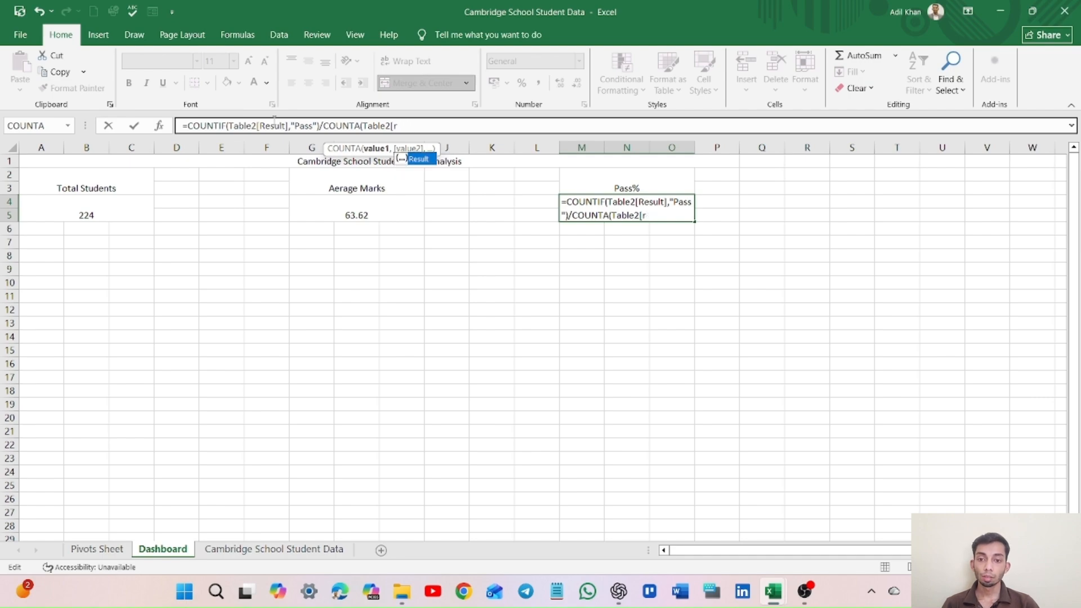
pyautogui.press('Tab')
pyautogui.write(']')
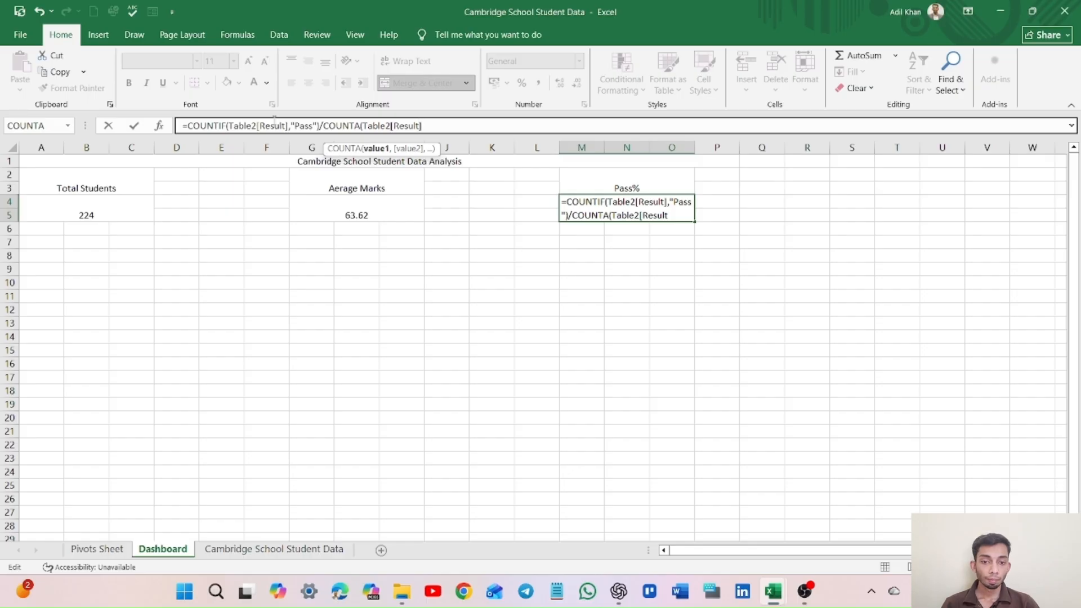
pyautogui.write(')')
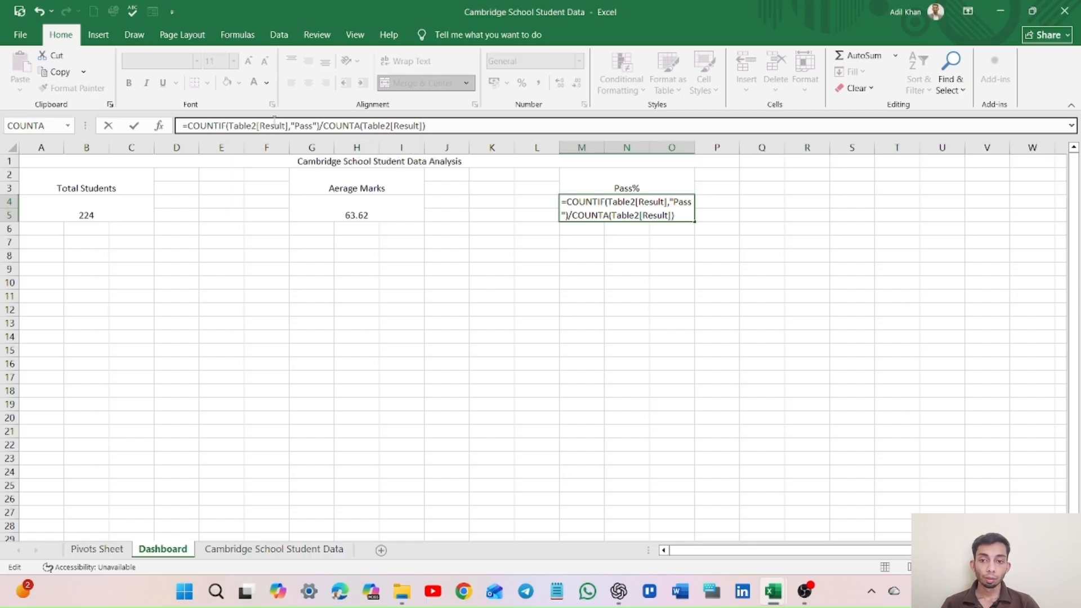
pyautogui.press('Return')
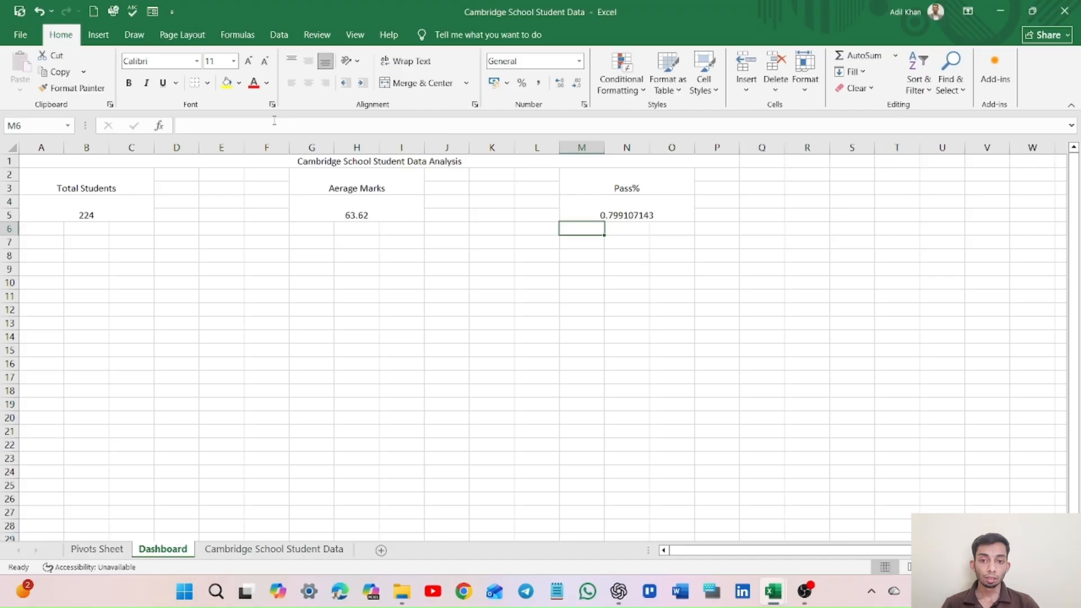
# Format the Pass% value in the merged block M4:O5 as a percentage without decimals.
pyautogui.click(591, 214)
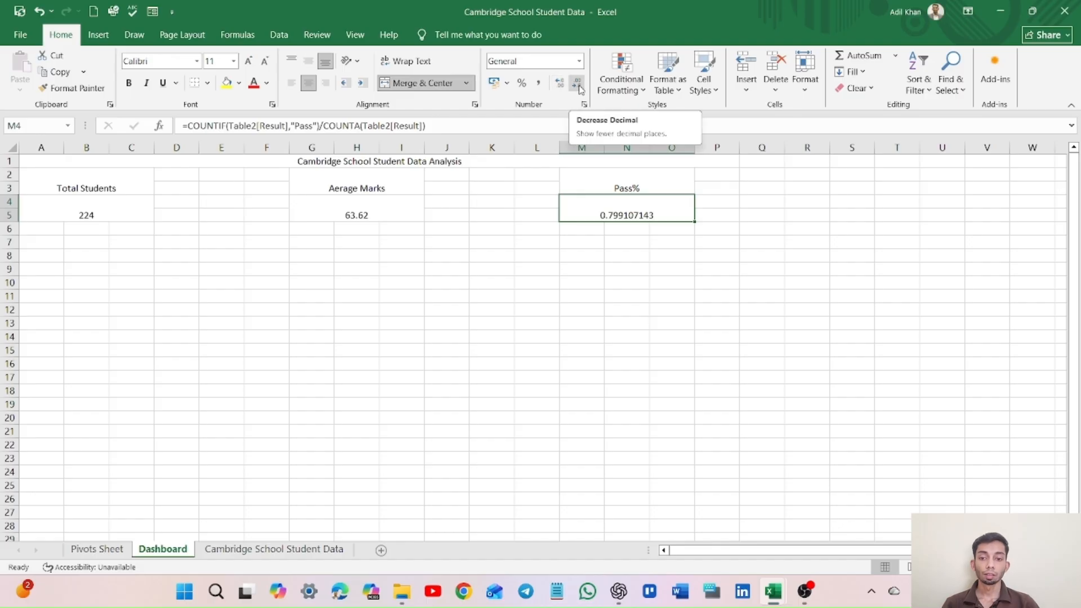
pyautogui.click(521, 83)
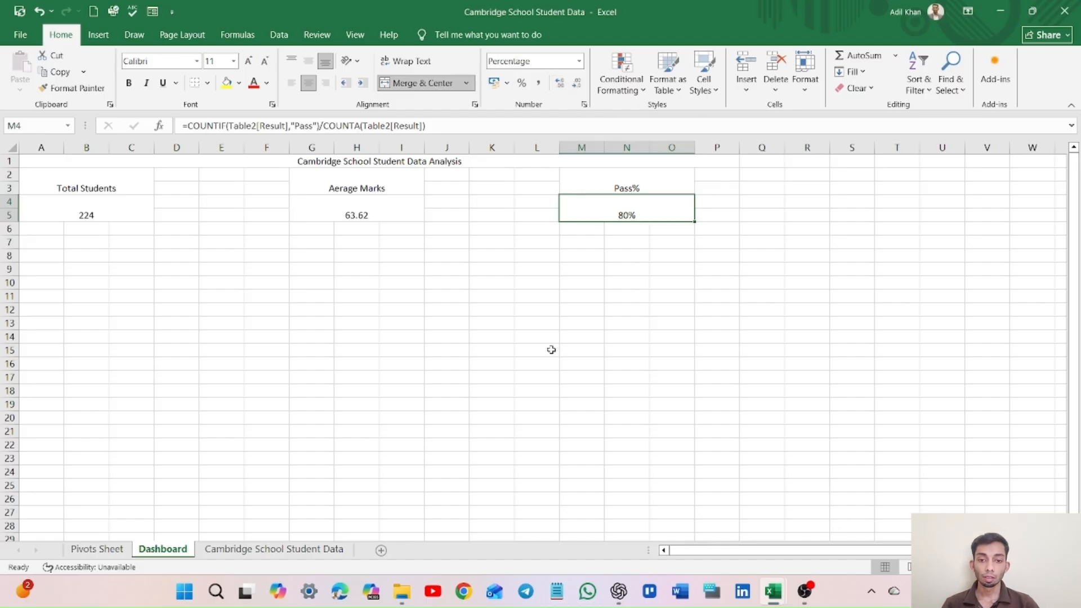
pyautogui.click(718, 212)
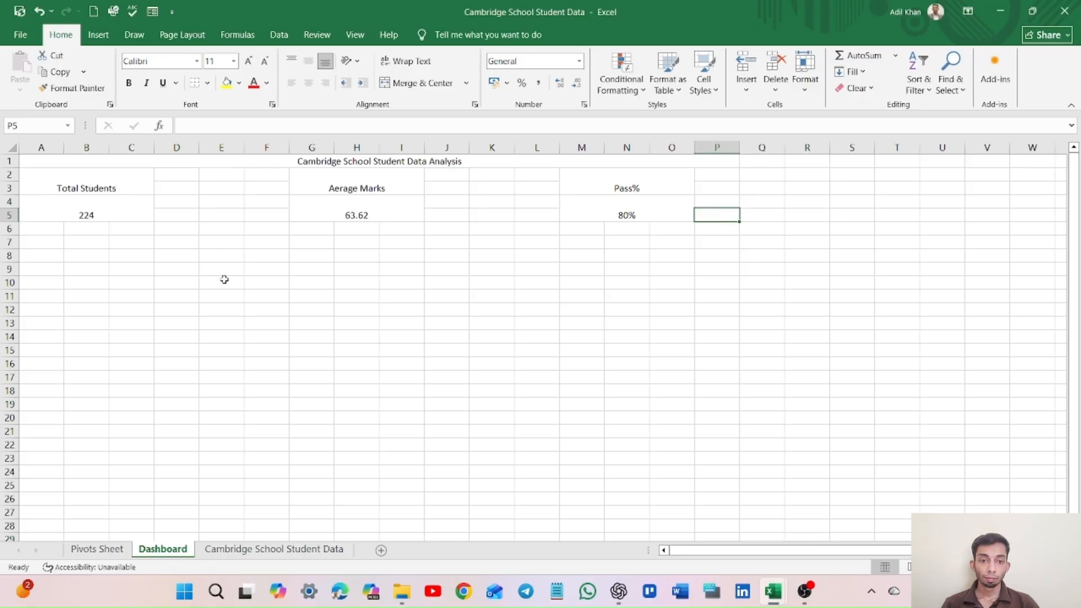
# Set the height of the title row 1 to 64.4.
pyautogui.click(250, 160)
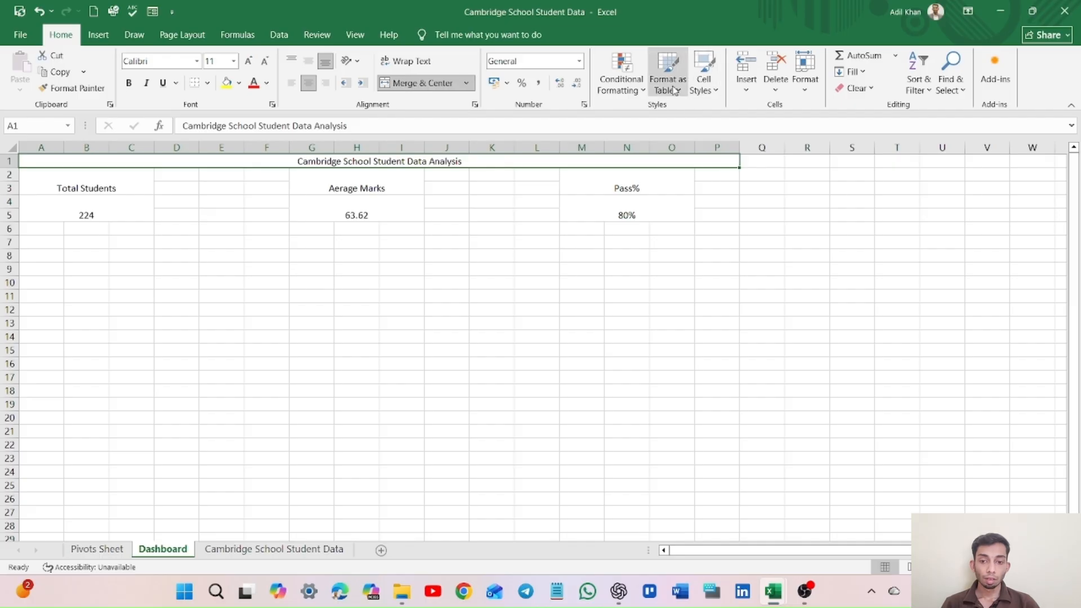
pyautogui.click(805, 79)
pyautogui.click(822, 125)
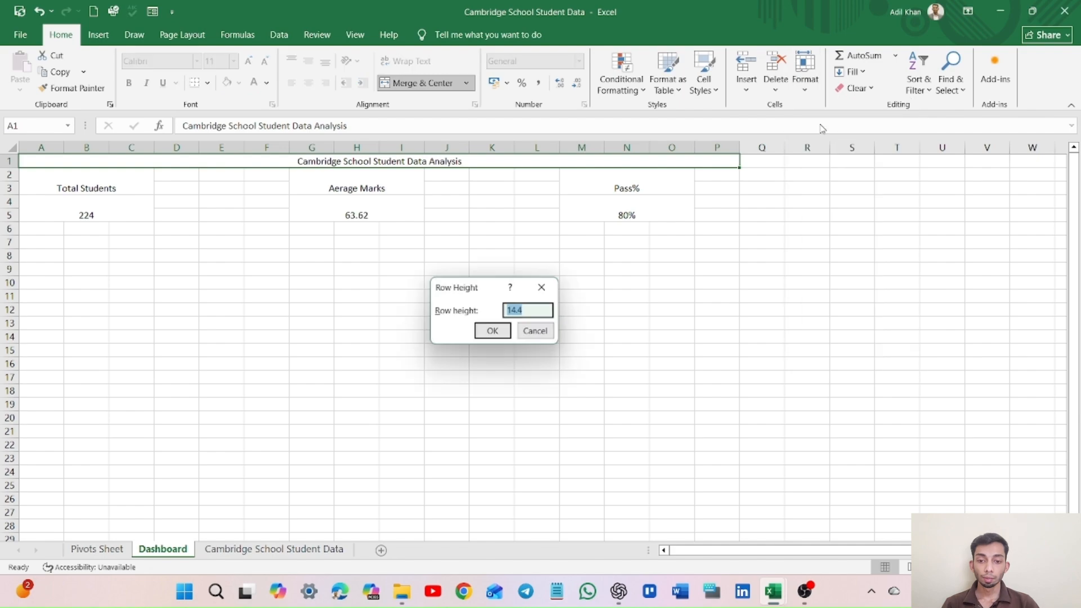
pyautogui.click(510, 310)
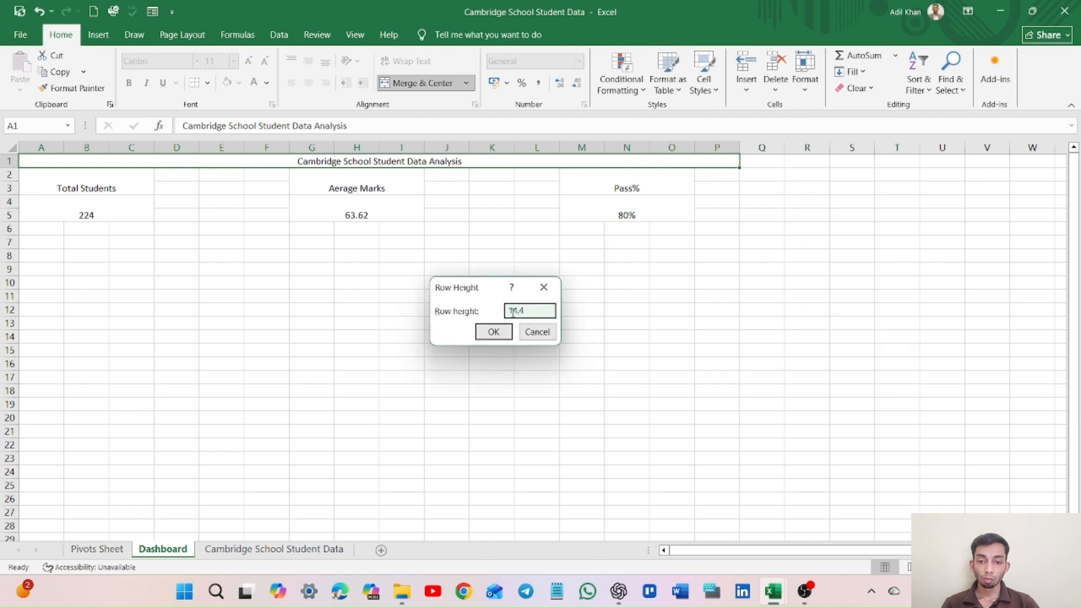
pyautogui.press('BackSpace')
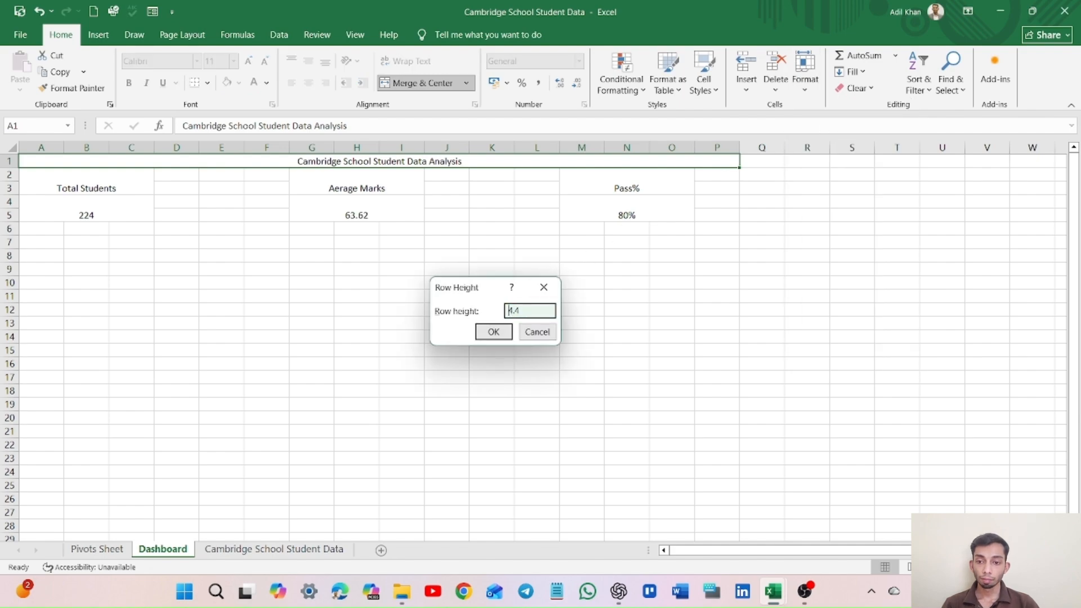
pyautogui.write('6')
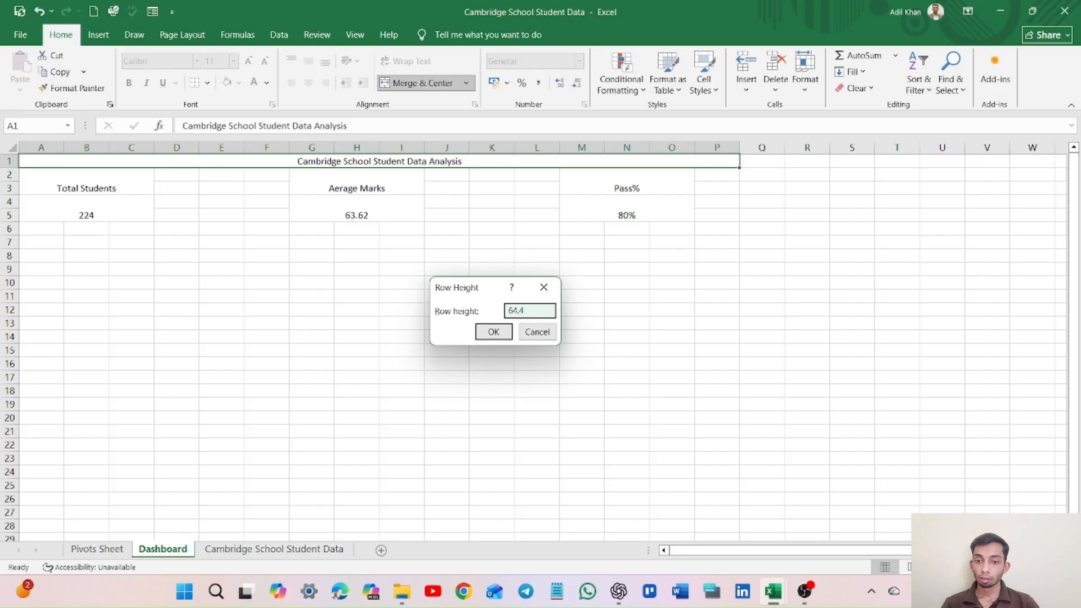
pyautogui.click(487, 332)
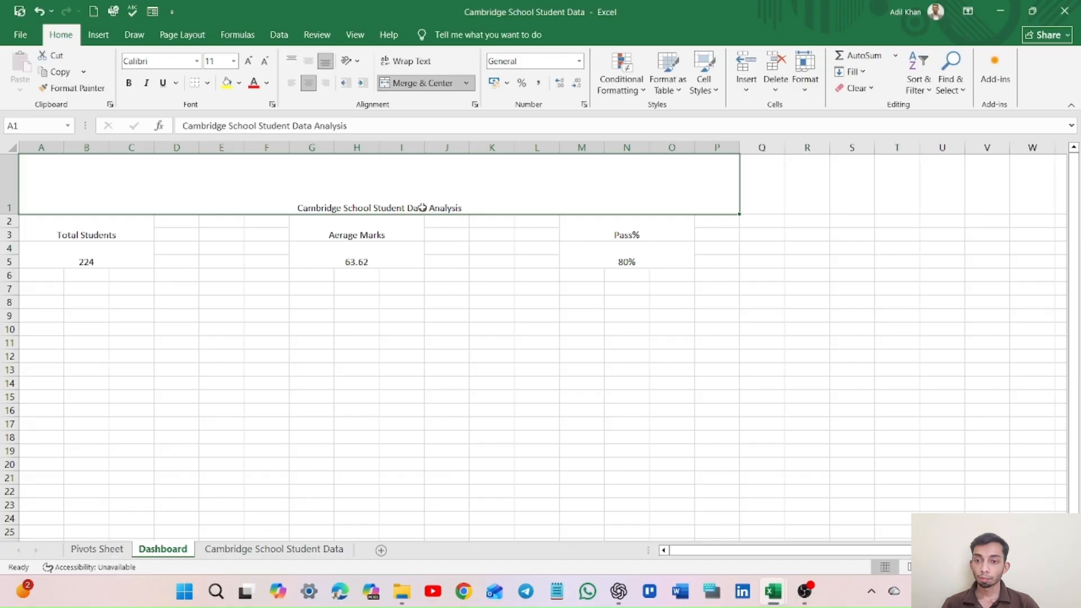
# Enlarge the title text "Cambridge School Student Data Analysis" to font size 18.
pyautogui.doubleClick(440, 208)
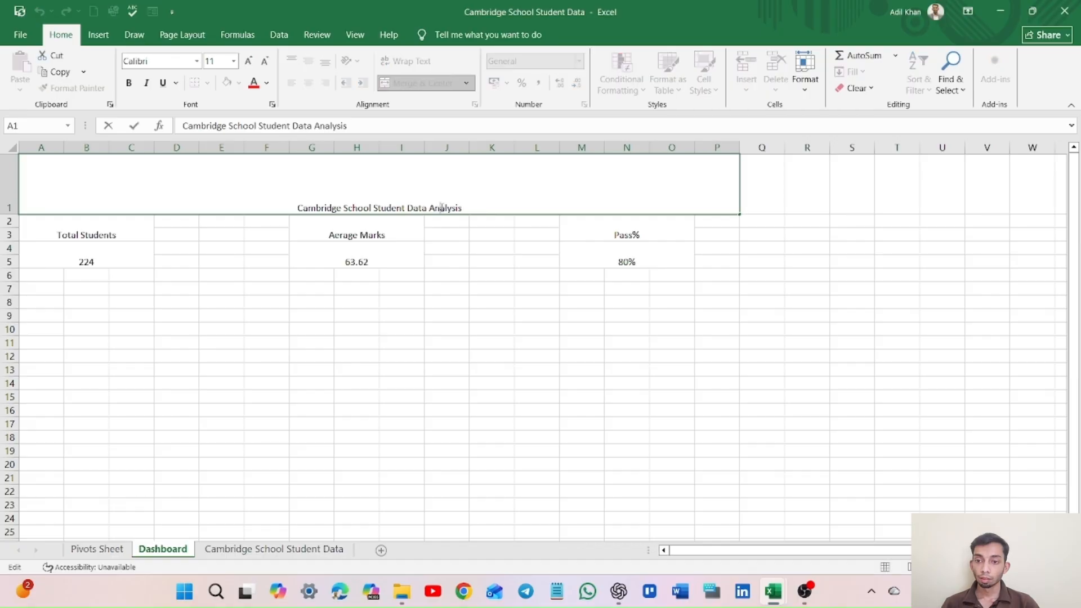
pyautogui.tripleClick(441, 208)
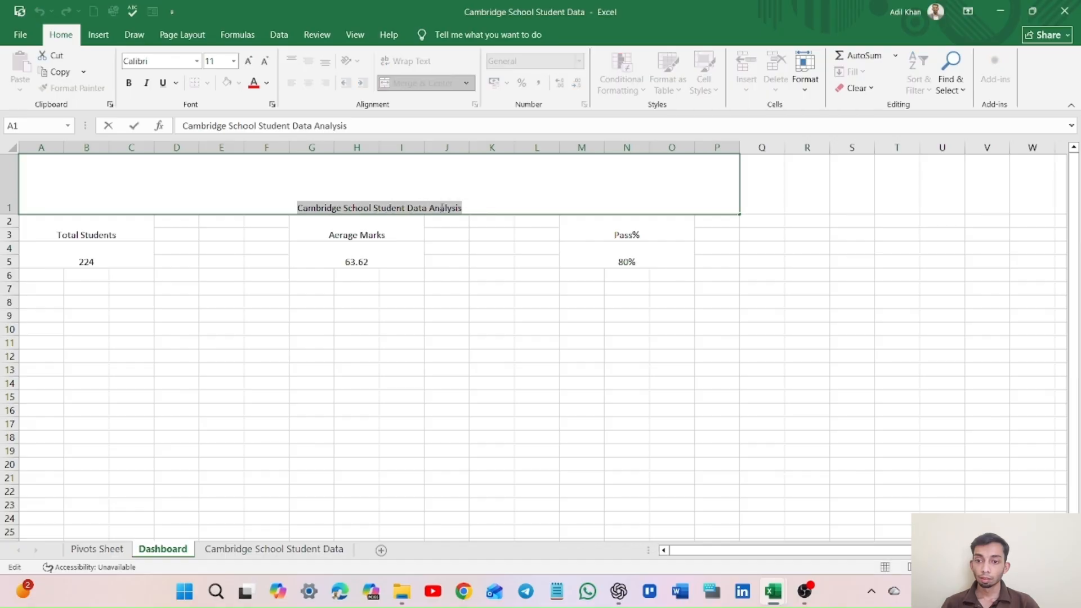
pyautogui.click(250, 63)
pyautogui.click(249, 63)
pyautogui.click(249, 63)
pyautogui.click(249, 63)
pyautogui.click(249, 63)
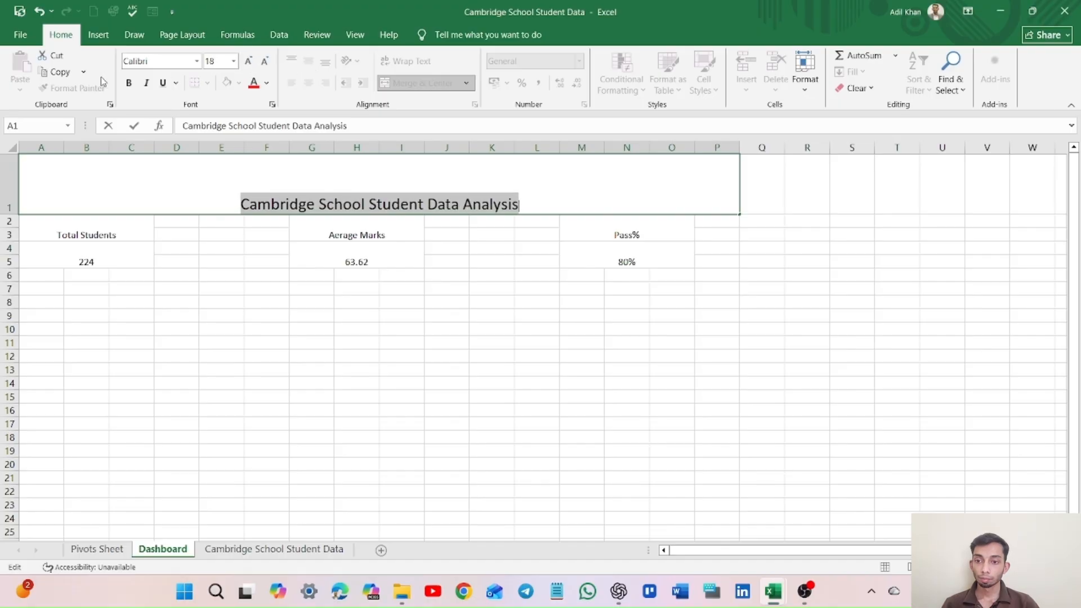
# Make the title text bold and centre it vertically within its merged cell.
pyautogui.click(228, 177)
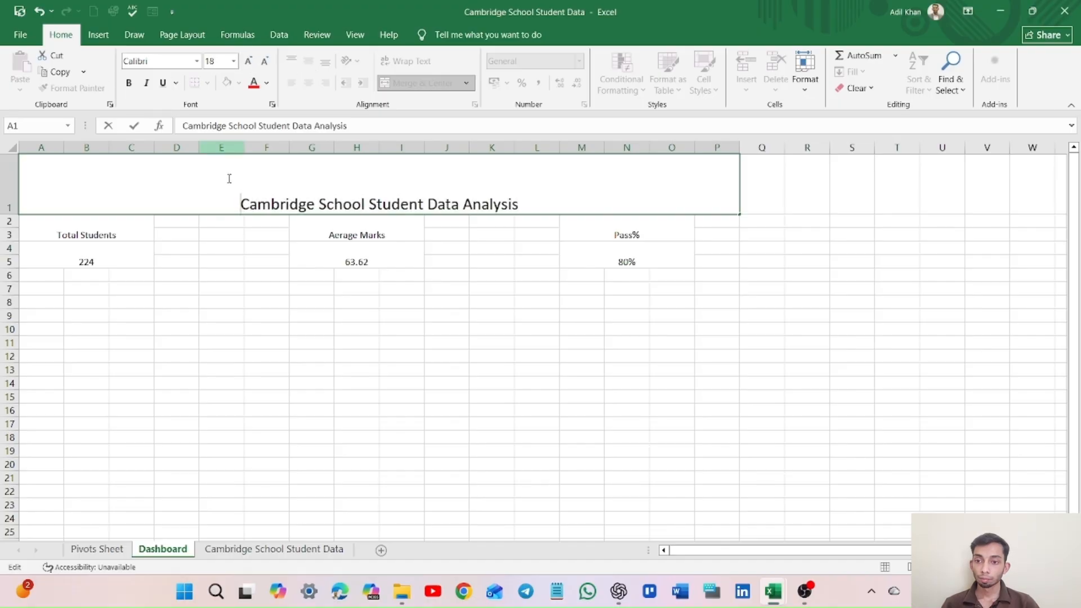
pyautogui.click(529, 198)
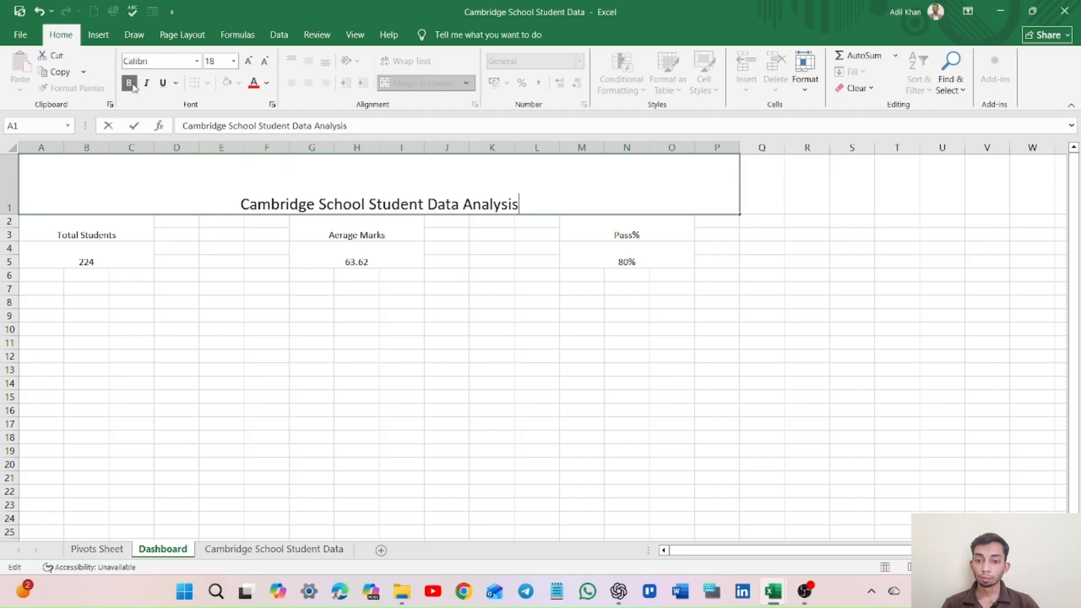
pyautogui.moveTo(524, 199); pyautogui.dragTo(230, 187)
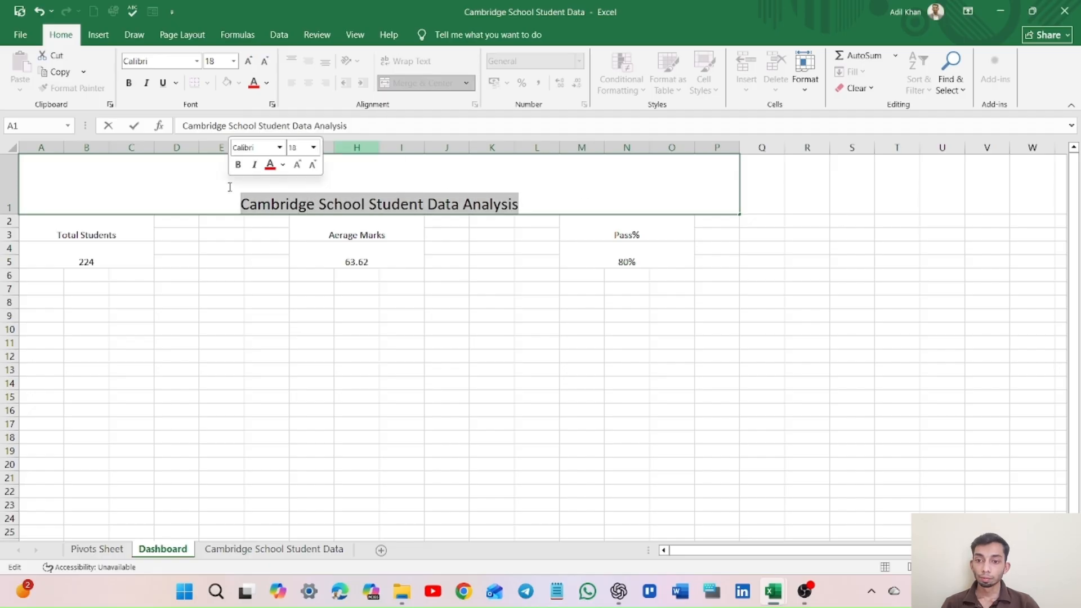
pyautogui.click(129, 84)
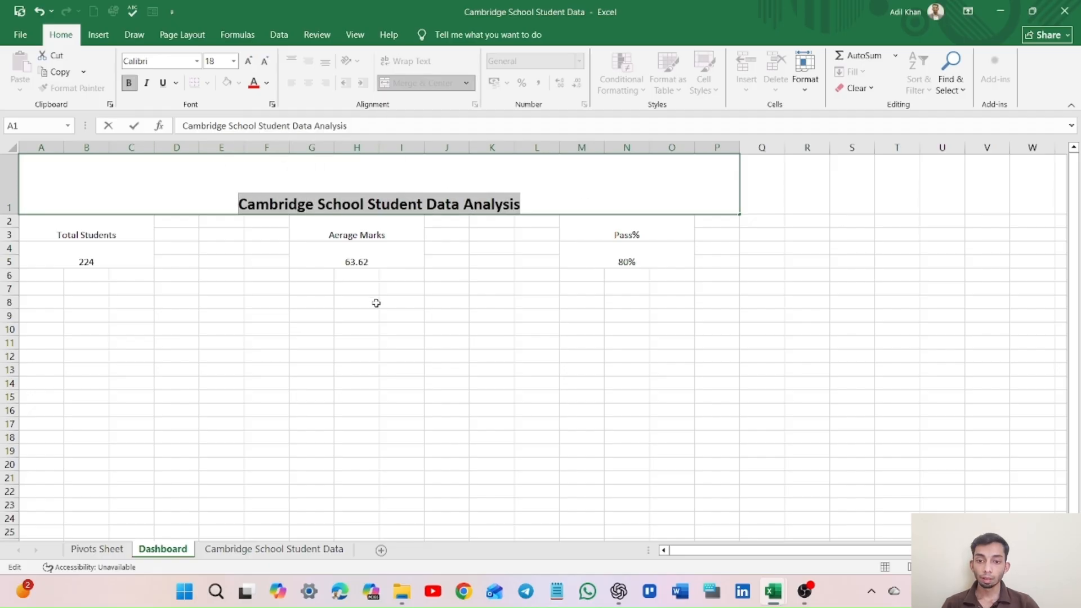
pyautogui.click(401, 312)
pyautogui.click(395, 190)
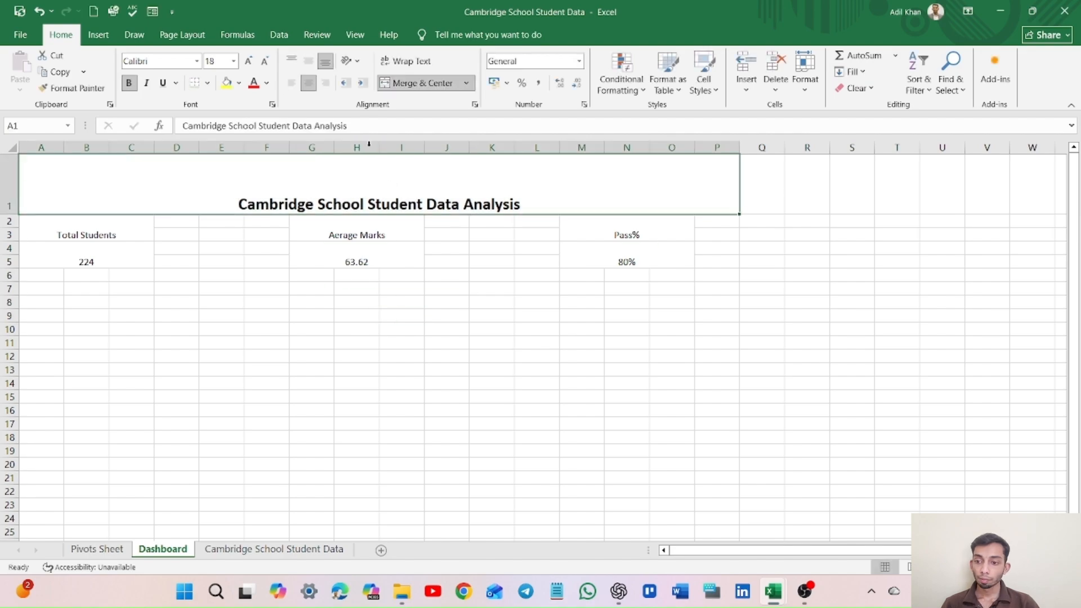
pyautogui.click(309, 62)
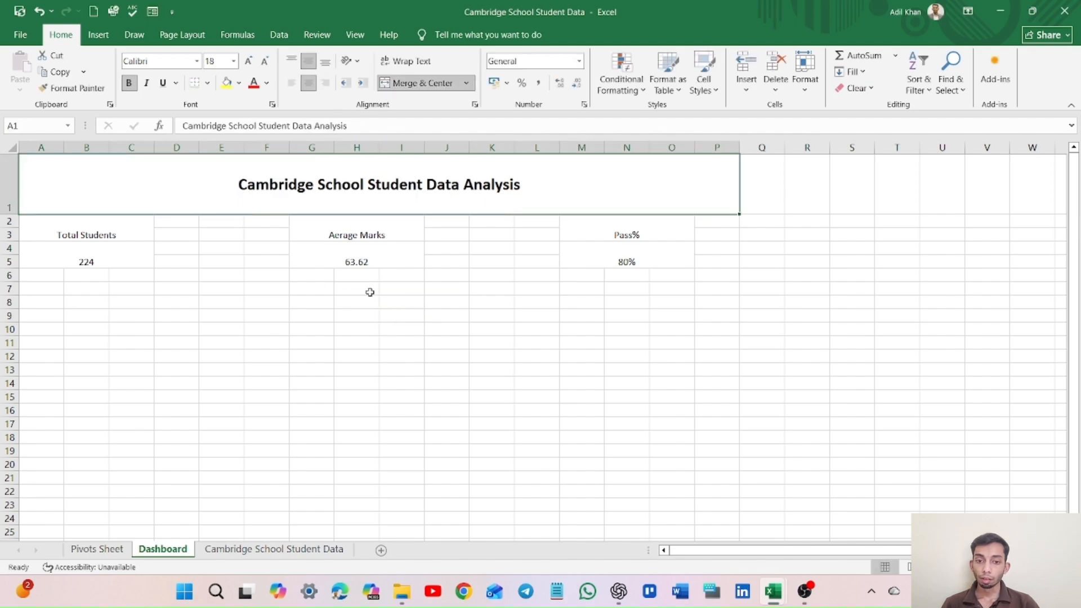
# Fill the merged title cell A1 with light blue.
pyautogui.click(114, 237)
pyautogui.click(221, 207)
pyautogui.click(238, 85)
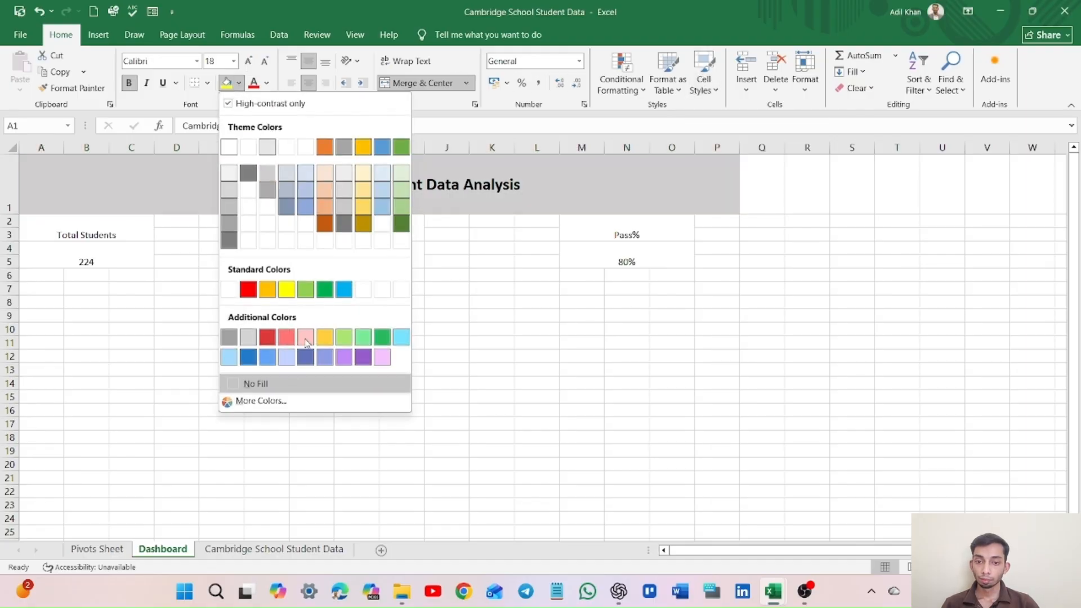
pyautogui.click(230, 358)
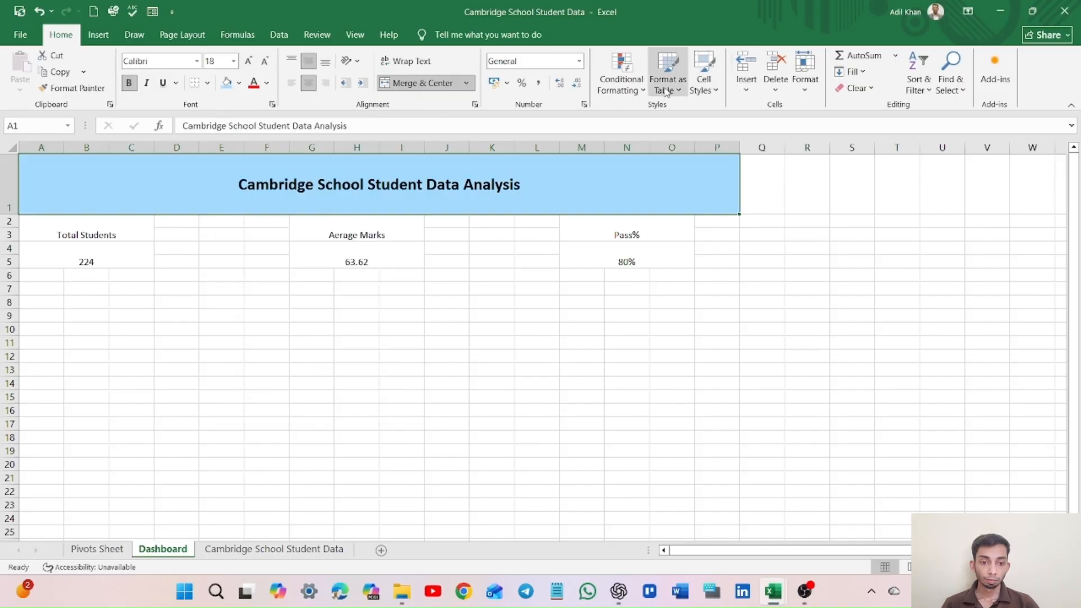
# Apply a thick solid outline border on all four sides of the merged title cell.
pyautogui.click(804, 79)
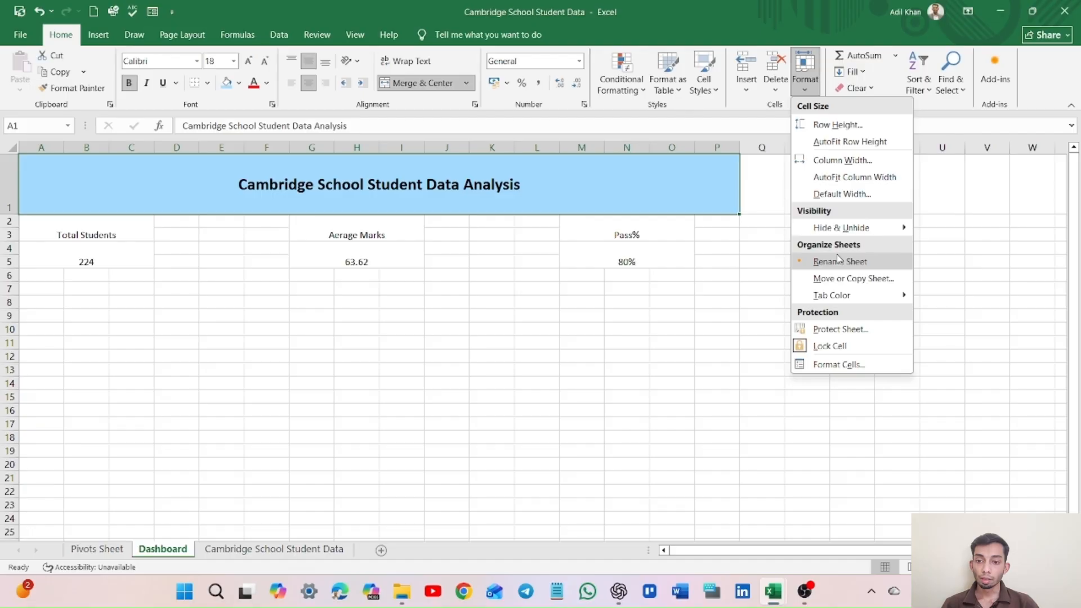
pyautogui.click(844, 365)
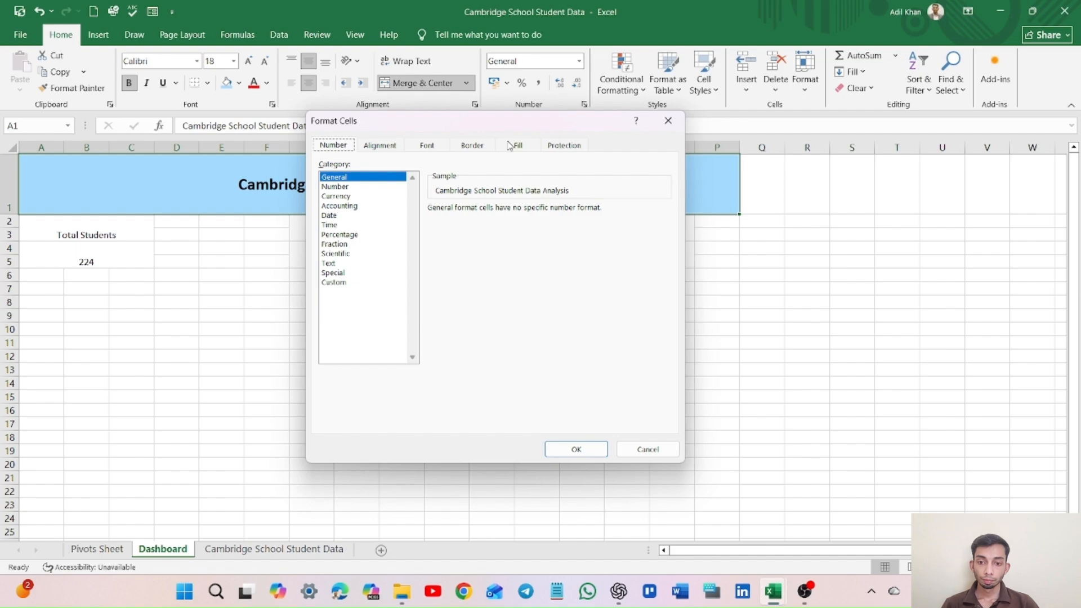
pyautogui.click(478, 146)
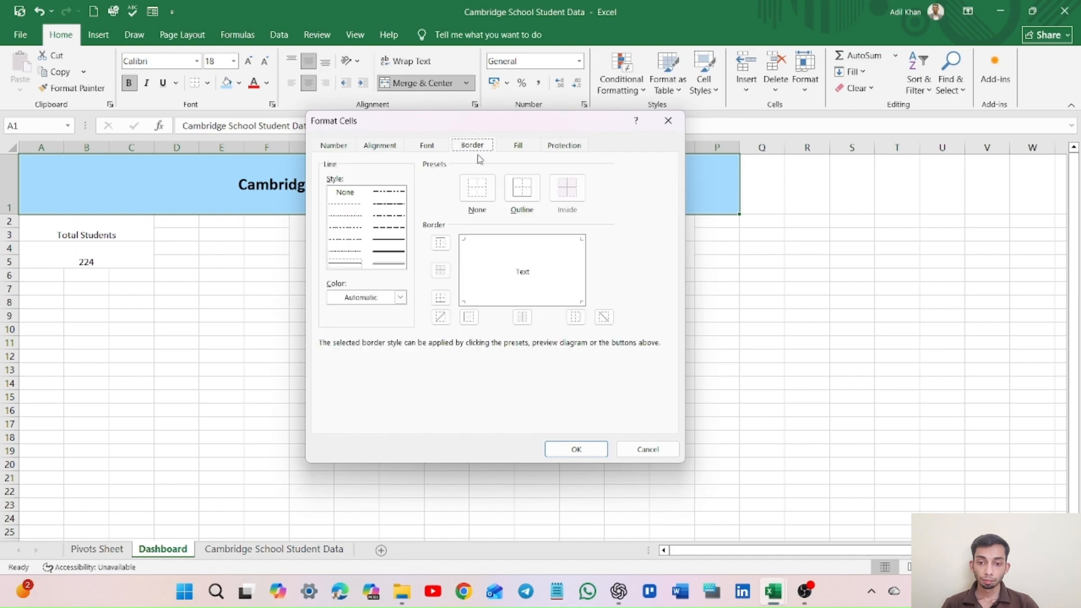
pyautogui.click(392, 261)
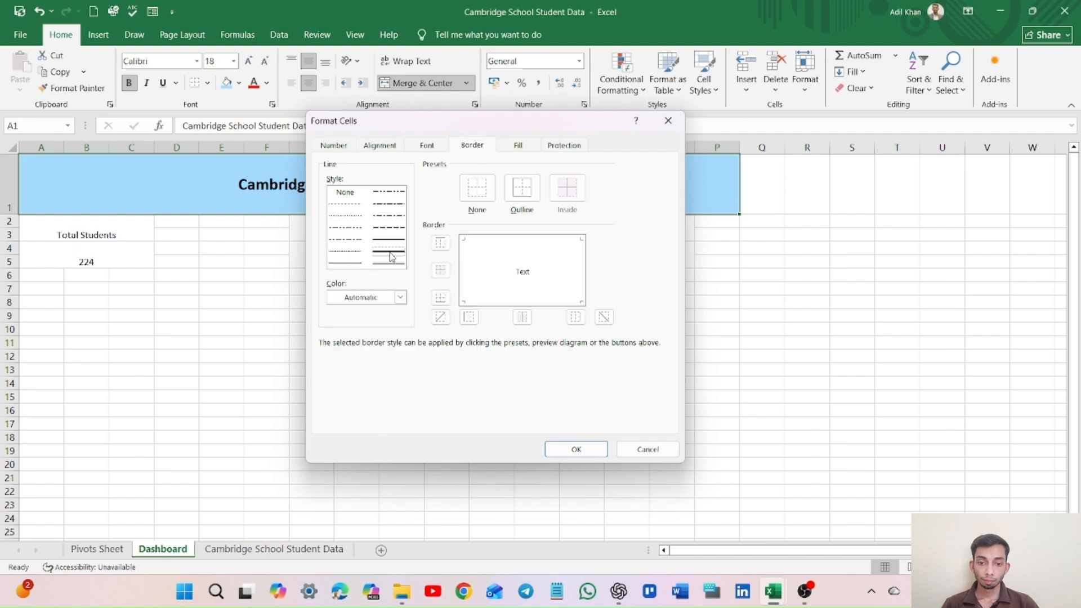
pyautogui.click(443, 247)
pyautogui.click(440, 298)
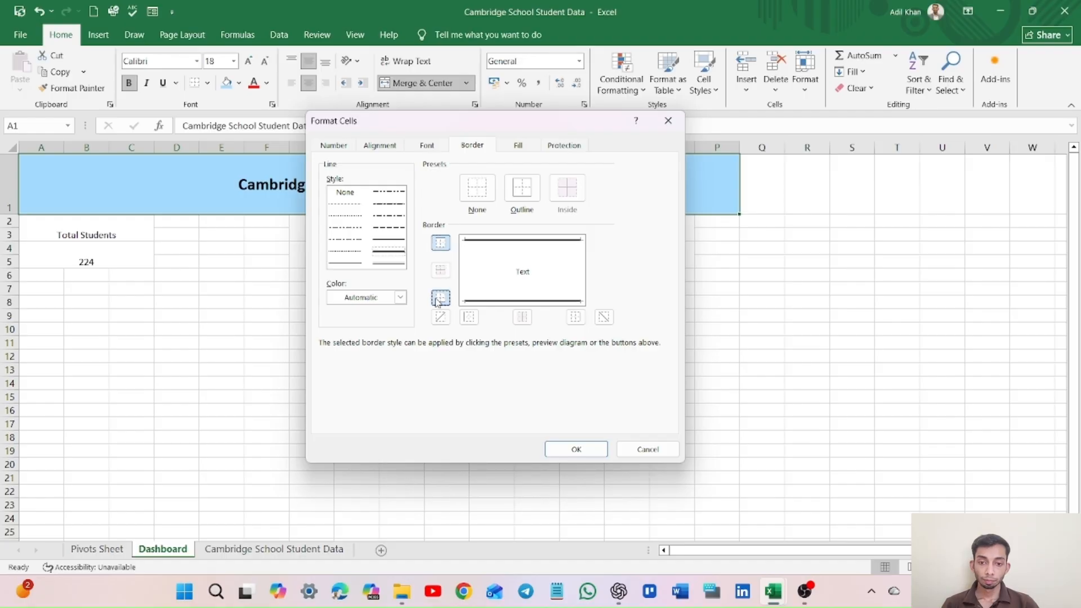
pyautogui.click(470, 319)
pyautogui.click(575, 317)
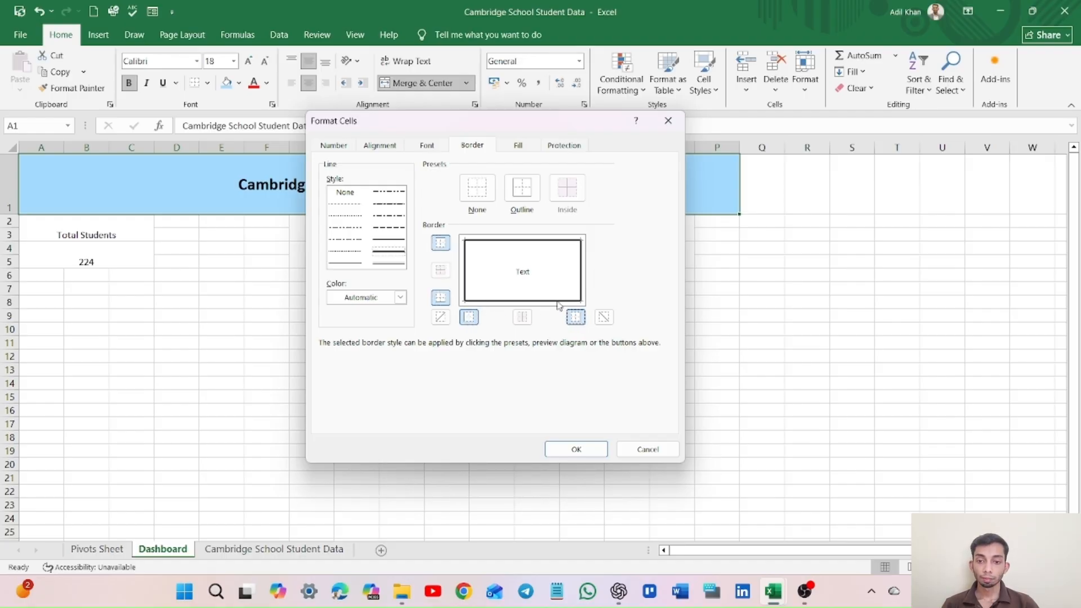
pyautogui.click(528, 190)
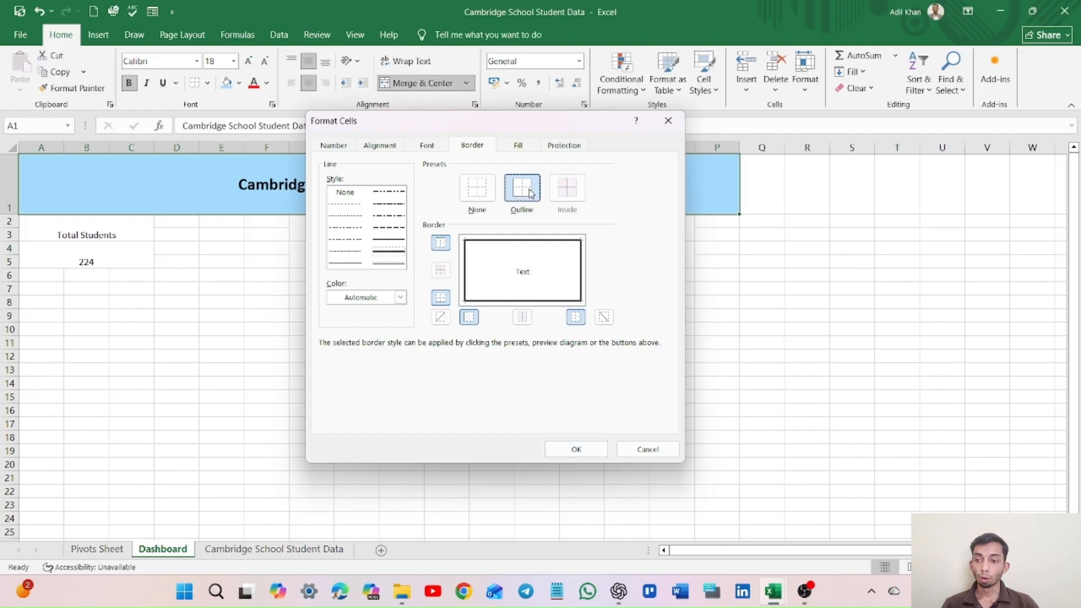
pyautogui.click(591, 450)
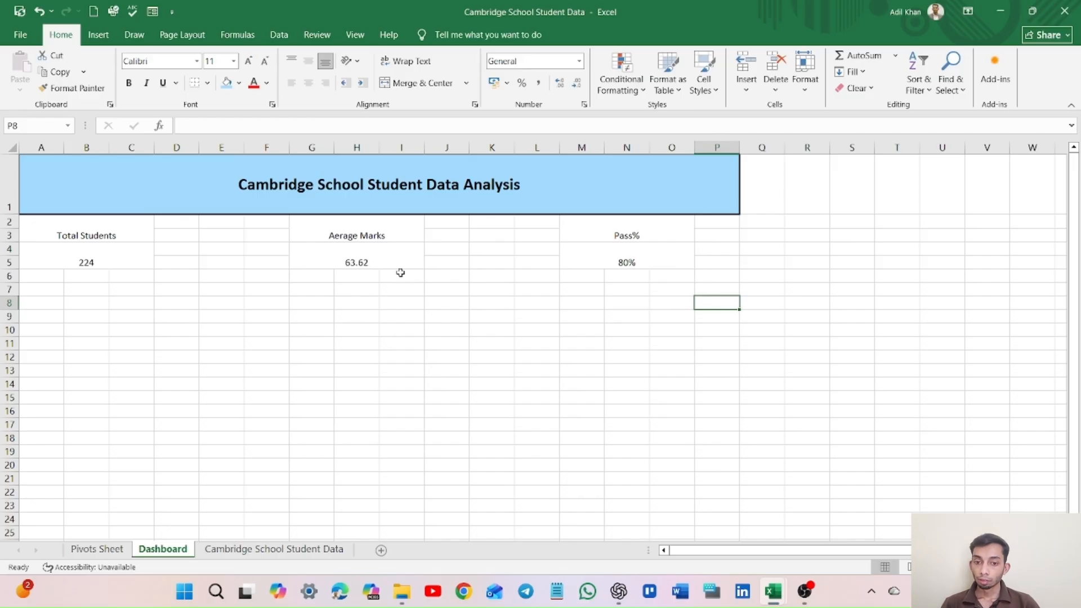
# Copy the title's formatting with Format Painter onto the total students, average marks and pass percentage blocks.
pyautogui.click(386, 201)
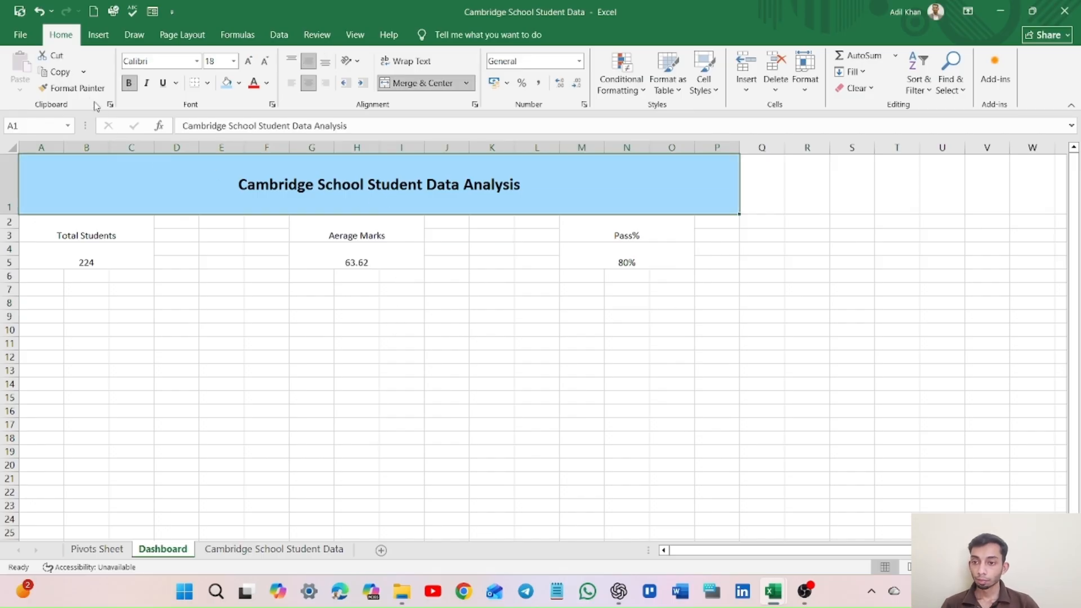
pyautogui.click(72, 88)
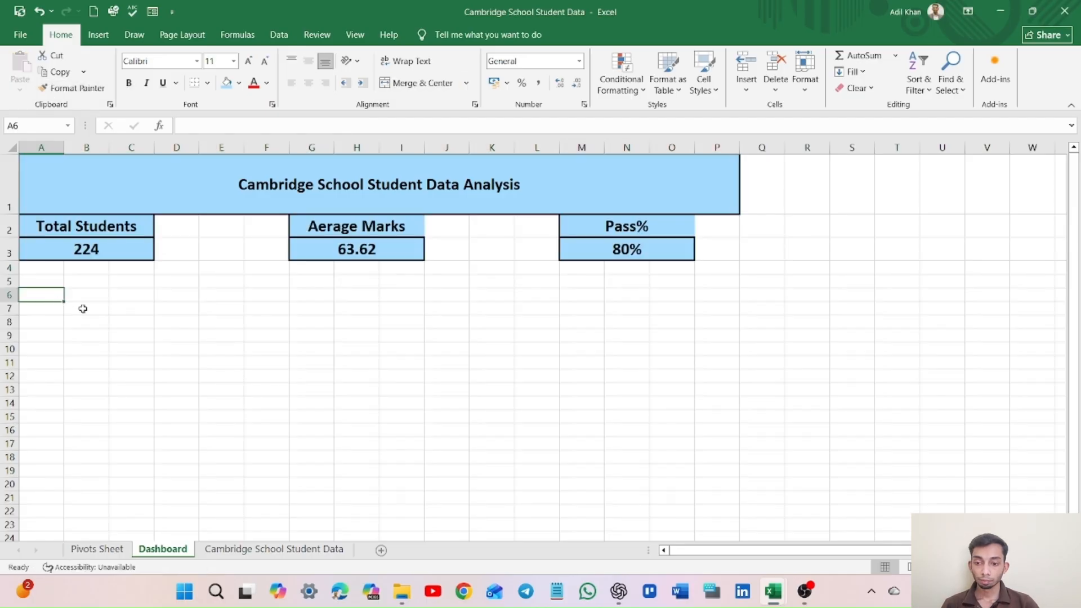
# Copy the Average of Marks by Class chart from the Pivots Sheet and paste it below the Total Students block on the Dashboard.
pyautogui.click(120, 551)
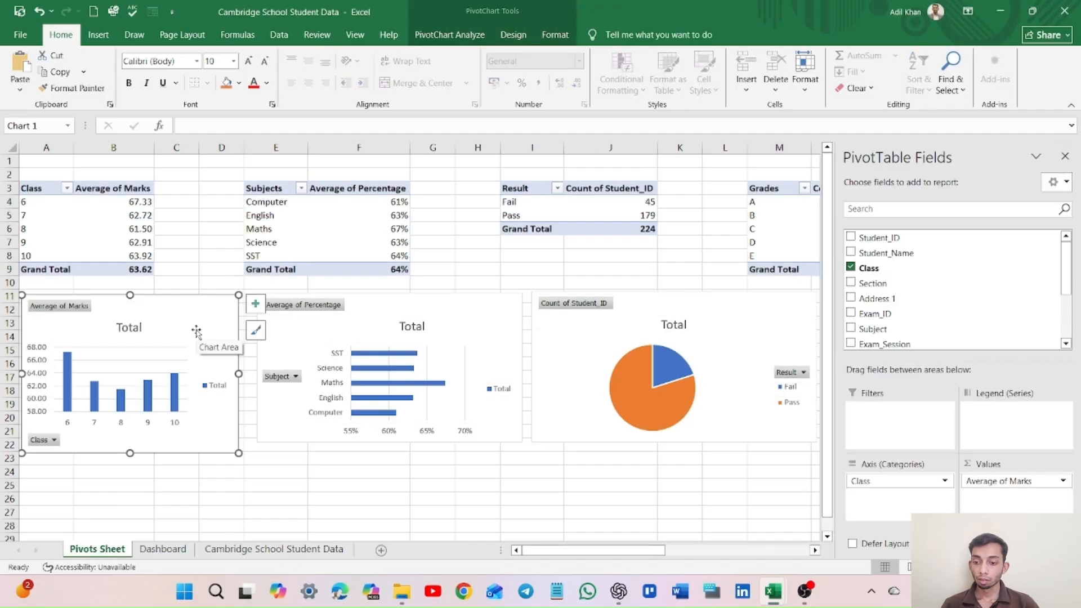
pyautogui.click(163, 549)
pyautogui.hotkey('ctrl', 'v')
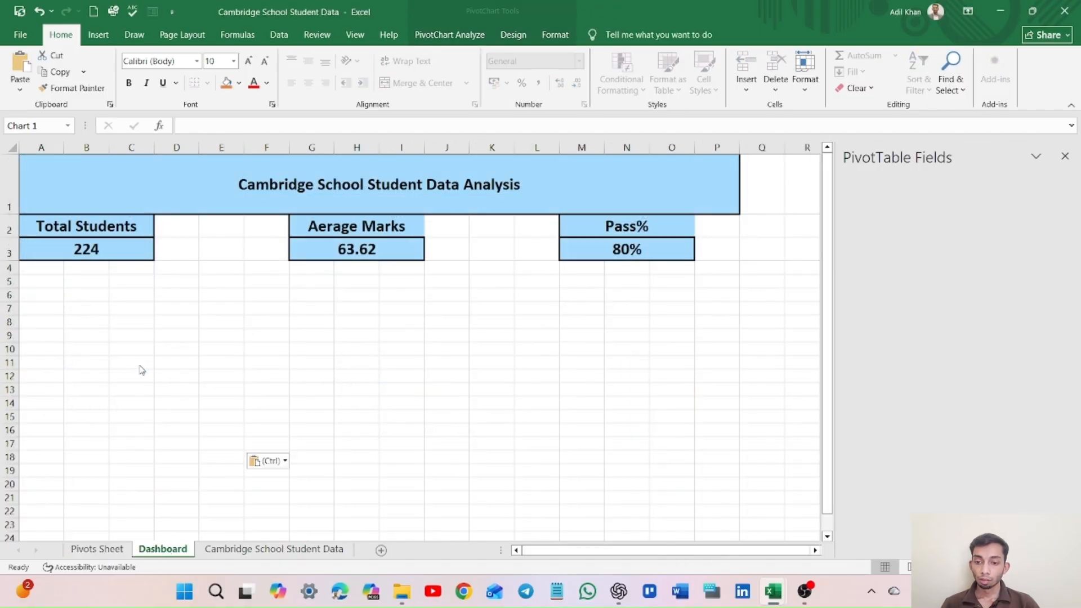
pyautogui.click(339, 328)
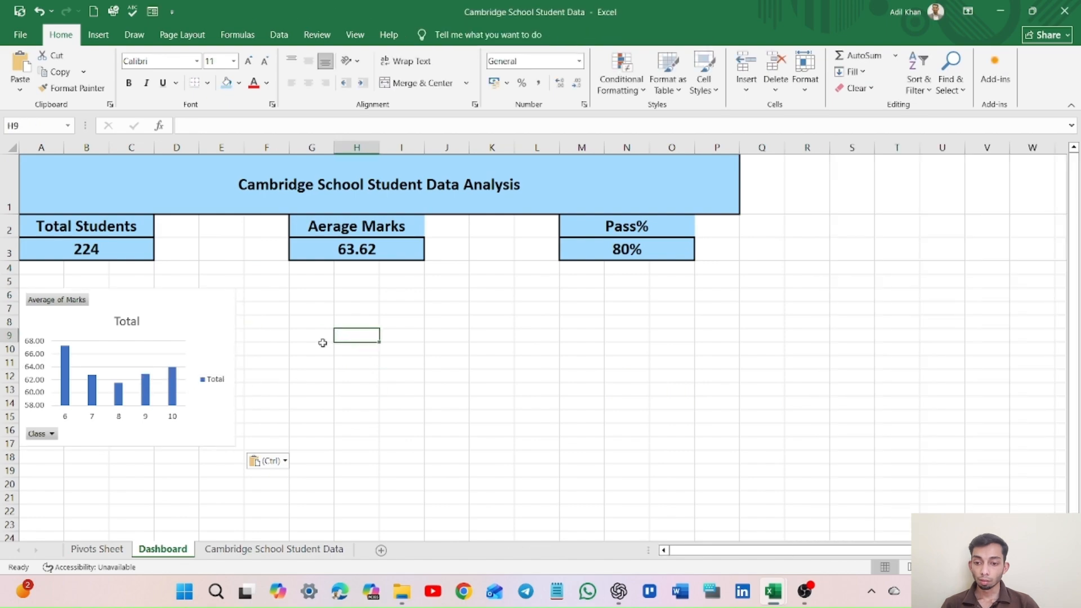
# Copy the subject, result, grade, section and class result charts from the Pivots Sheet and paste them onto the Dashboard.
pyautogui.click(96, 549)
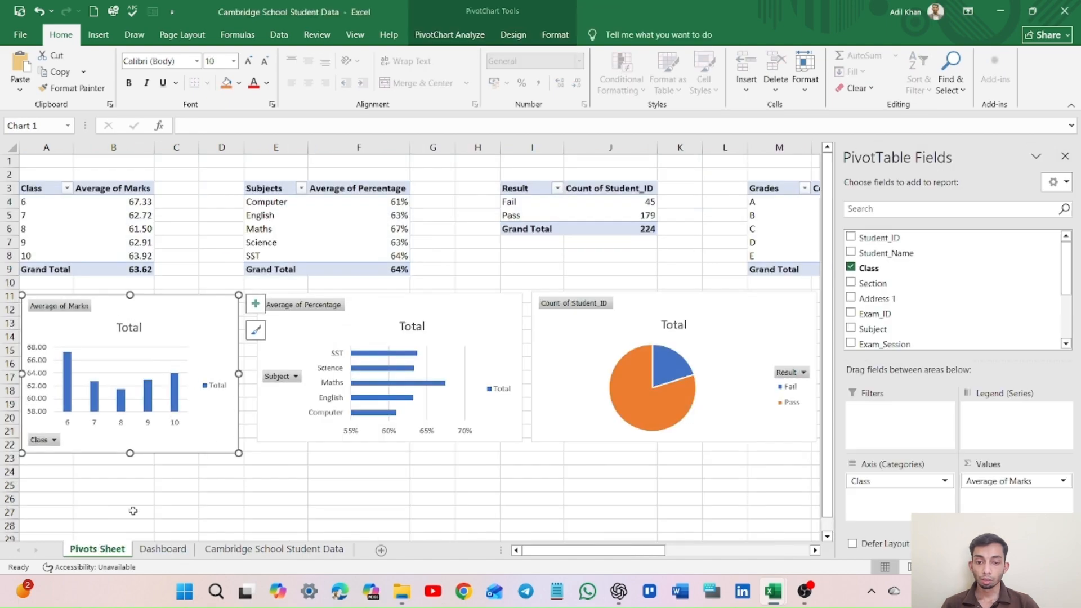
pyautogui.click(296, 343)
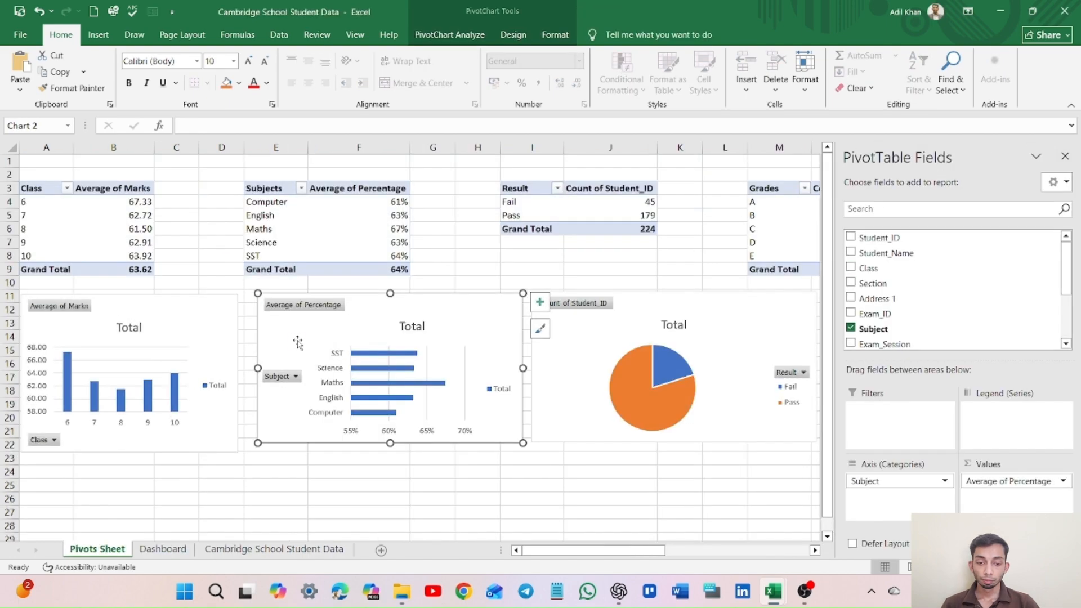
pyautogui.keyDown('ctrl'); pyautogui.click(566, 334); pyautogui.keyUp('ctrl')
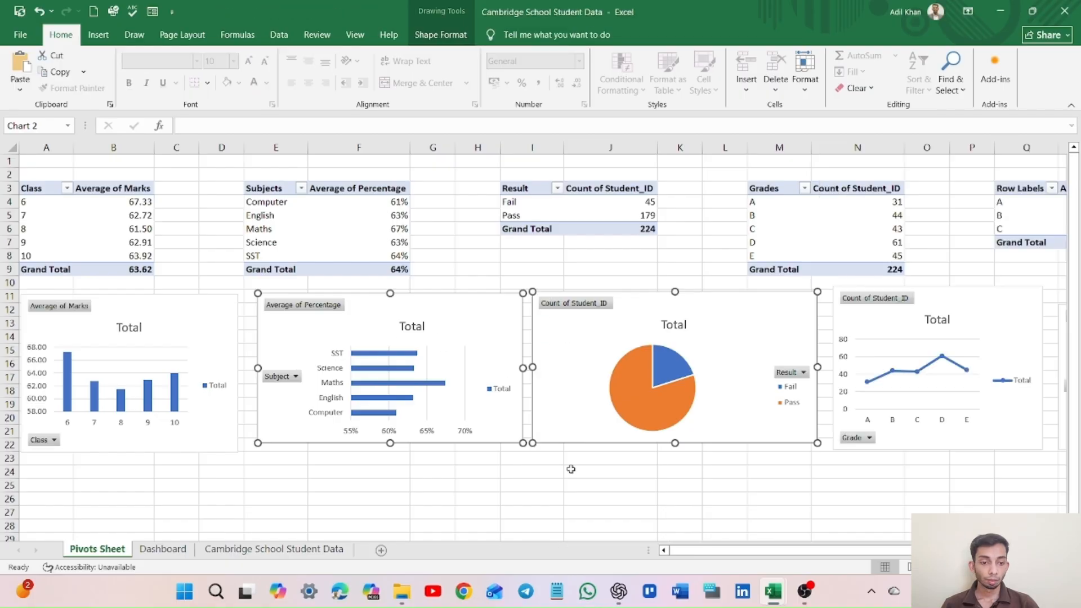
pyautogui.moveTo(747, 550); pyautogui.dragTo(771, 547)
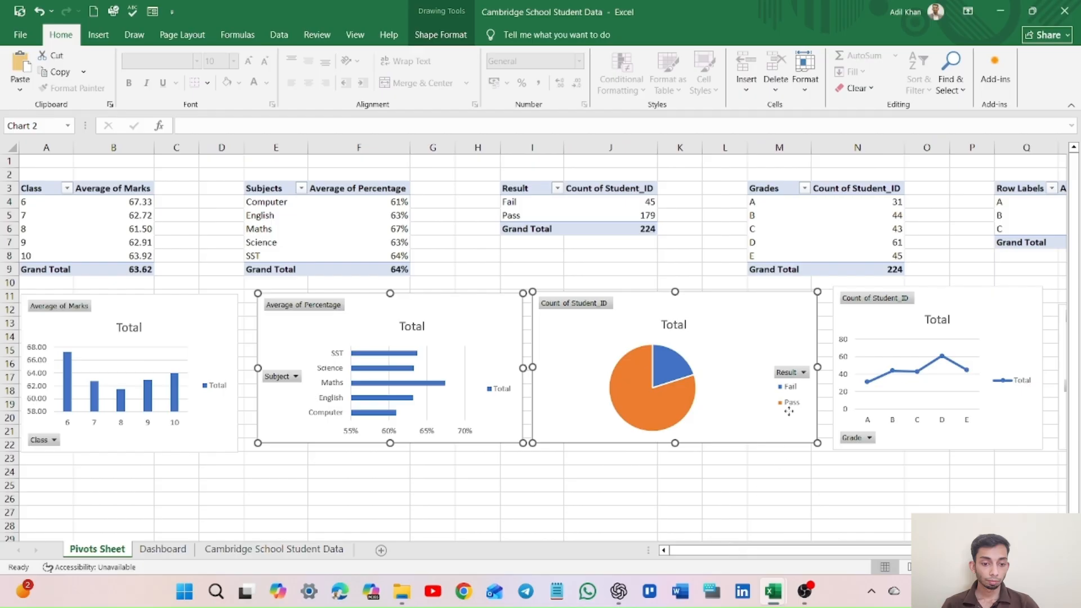
pyautogui.keyDown('ctrl'); pyautogui.click(936, 400); pyautogui.keyUp('ctrl')
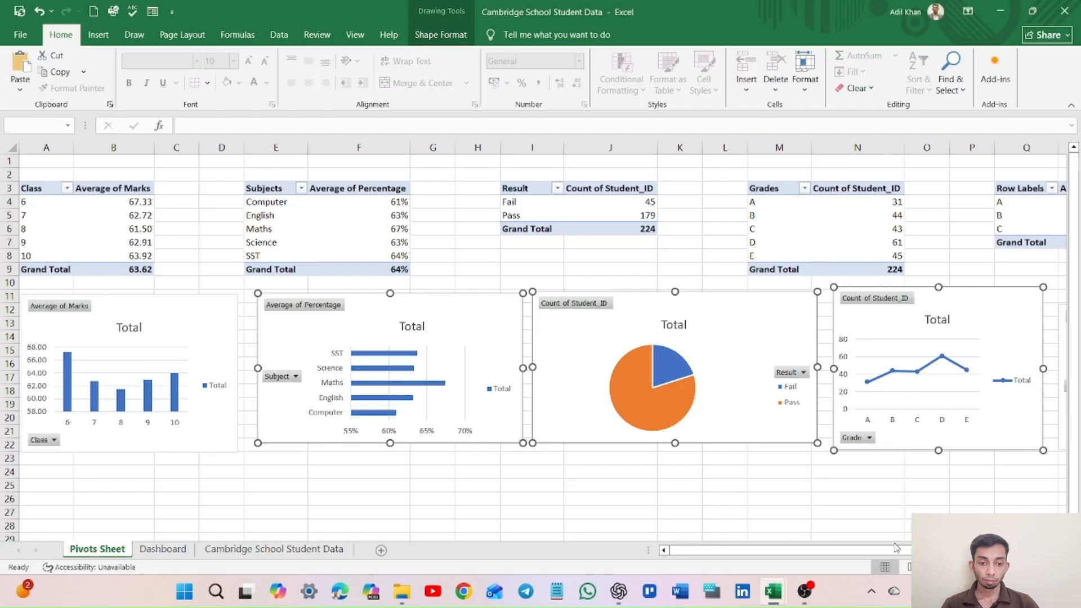
pyautogui.moveTo(904, 550); pyautogui.dragTo(1027, 550)
pyautogui.keyDown('ctrl'); pyautogui.click(741, 358); pyautogui.keyUp('ctrl')
pyautogui.keyDown('ctrl'); pyautogui.click(849, 353); pyautogui.keyUp('ctrl')
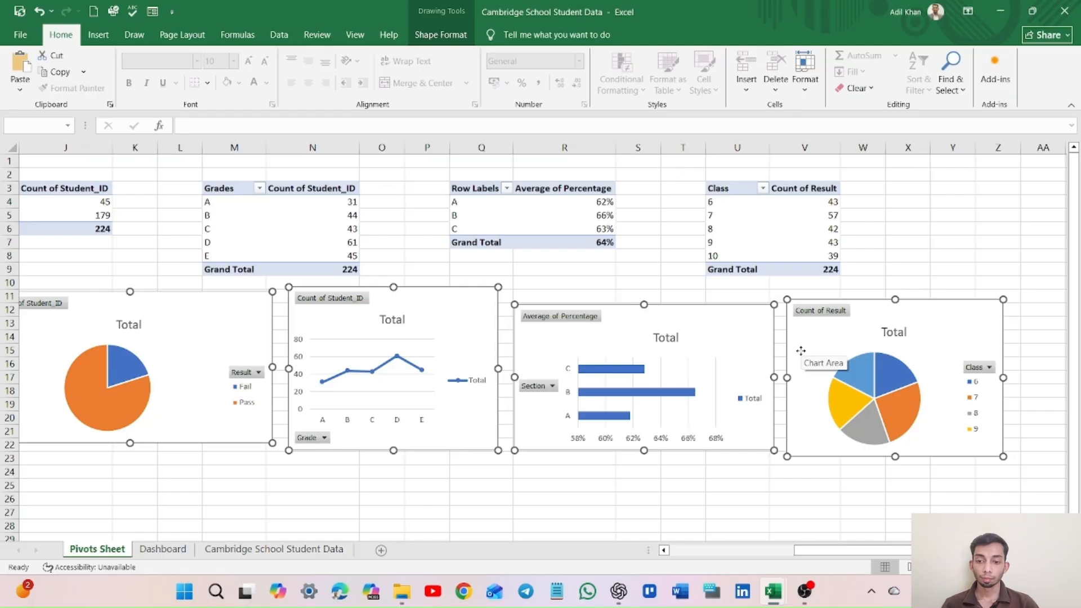
pyautogui.click(172, 552)
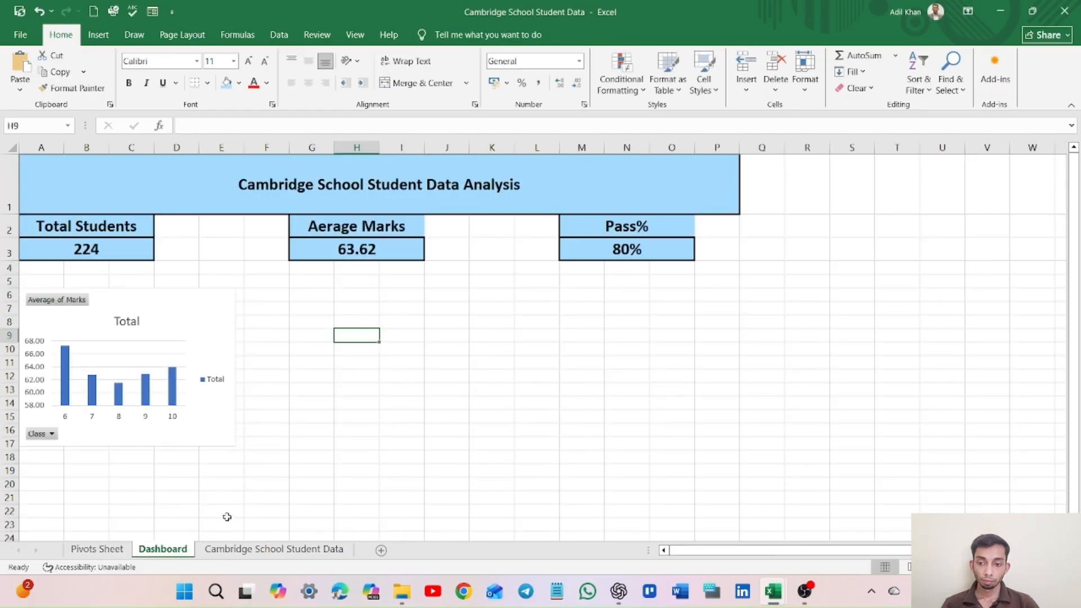
pyautogui.hotkey('ctrl', 'v')
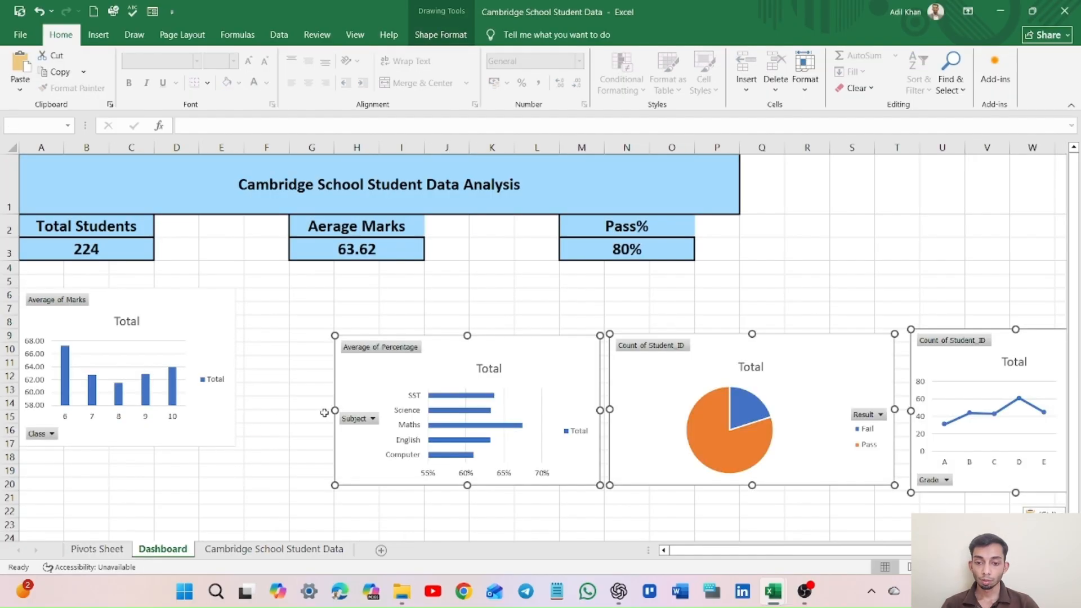
# Move the pasted charts up beside the Average of Marks chart and enlarge the subject chart slightly to match its height.
pyautogui.moveTo(361, 383); pyautogui.dragTo(270, 336)
pyautogui.click(463, 467)
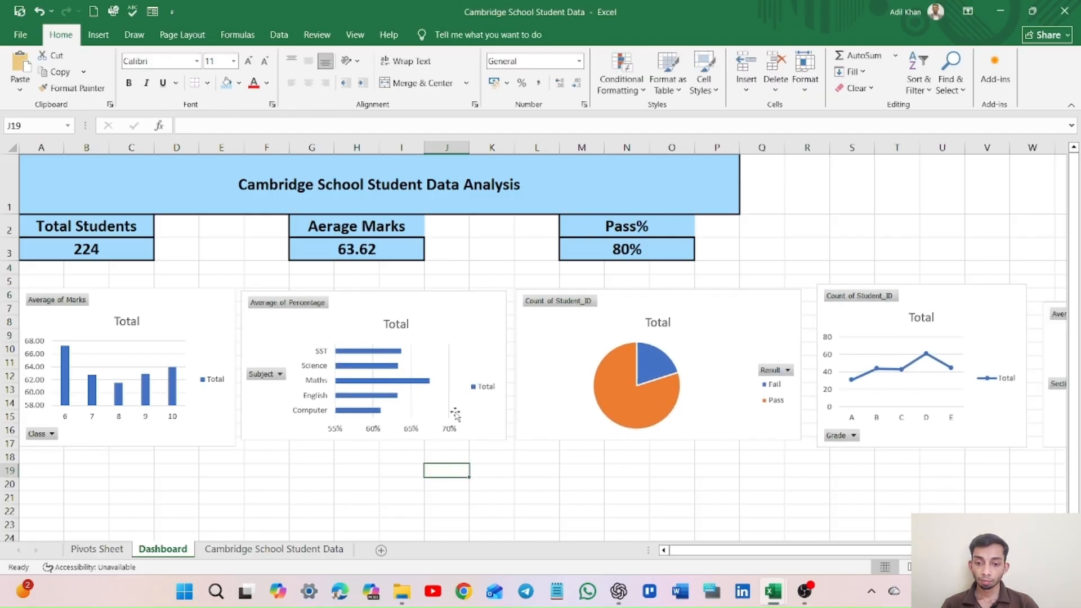
pyautogui.click(455, 412)
pyautogui.moveTo(461, 405)
pyautogui.mouseDown()
pyautogui.moveTo(462, 428)
pyautogui.moveTo(461, 405)
pyautogui.mouseUp()
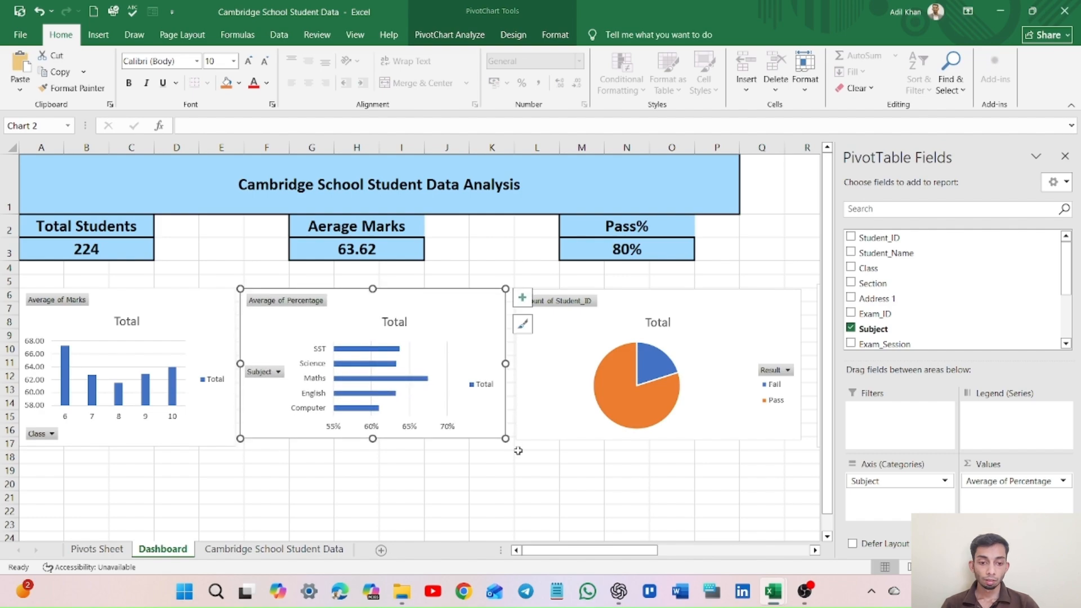
pyautogui.moveTo(506, 439); pyautogui.dragTo(513, 447)
pyautogui.click(704, 472)
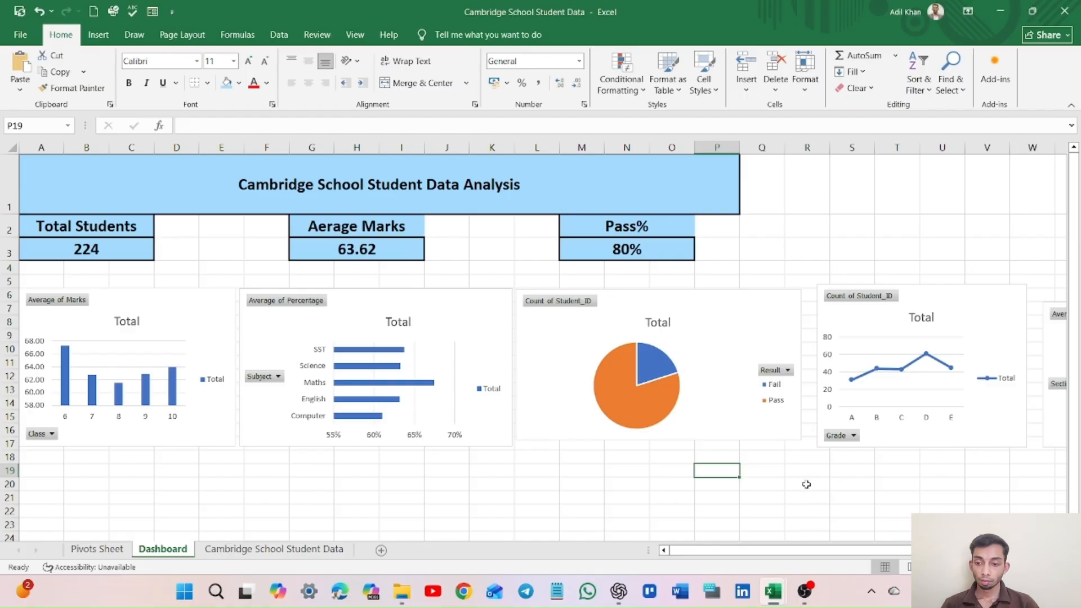
# Move the Pass/Fail pie chart below the Average of Marks chart and resize it to the same width.
pyautogui.click(923, 397)
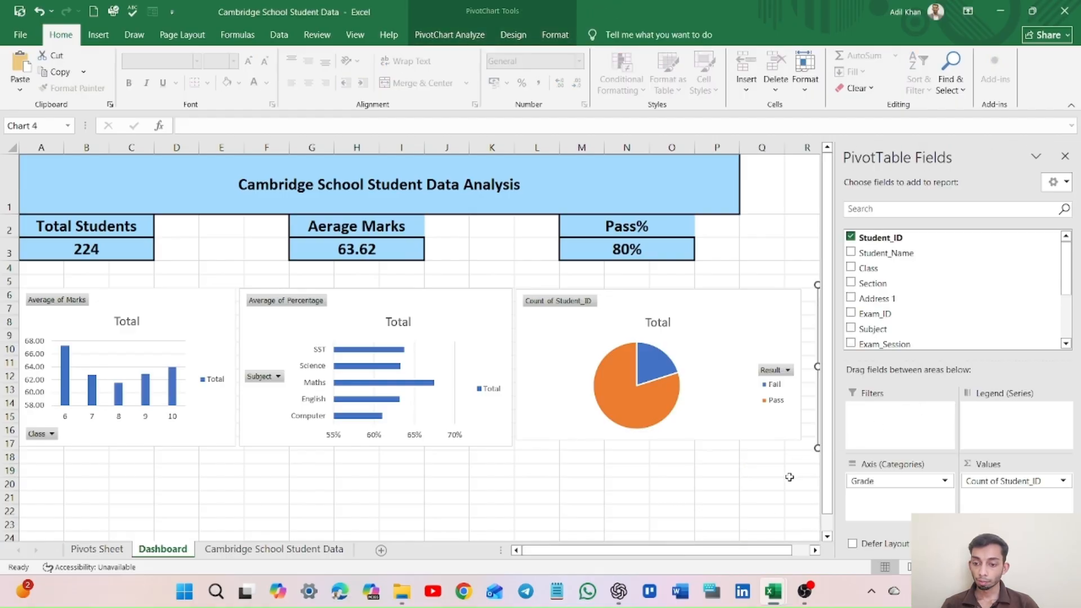
pyautogui.click(789, 477)
pyautogui.click(710, 390)
pyautogui.moveTo(710, 390); pyautogui.dragTo(214, 446)
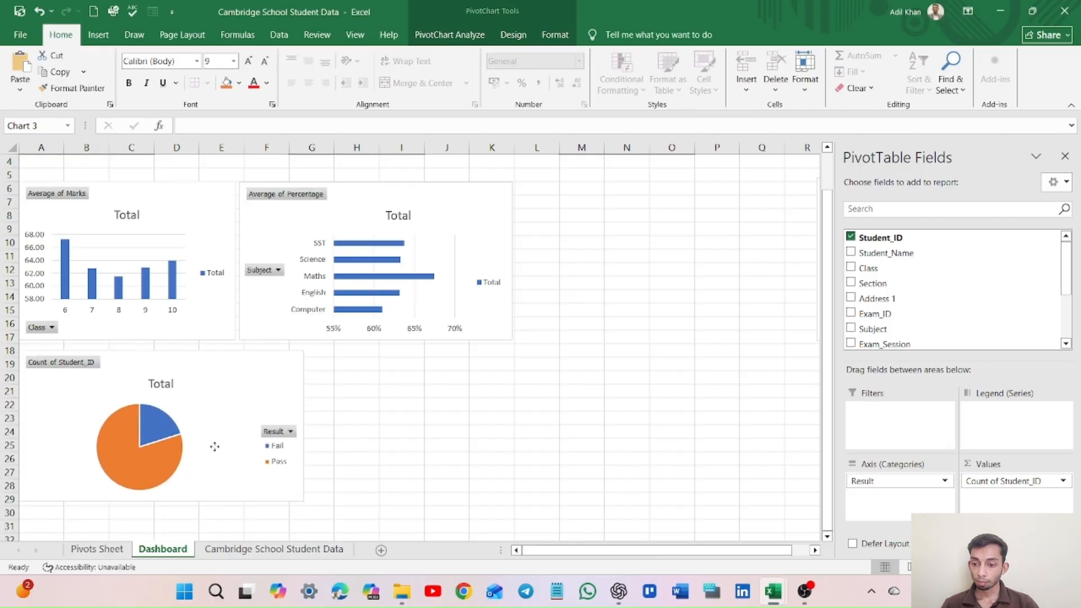
pyautogui.moveTo(302, 499); pyautogui.dragTo(236, 491)
pyautogui.click(384, 445)
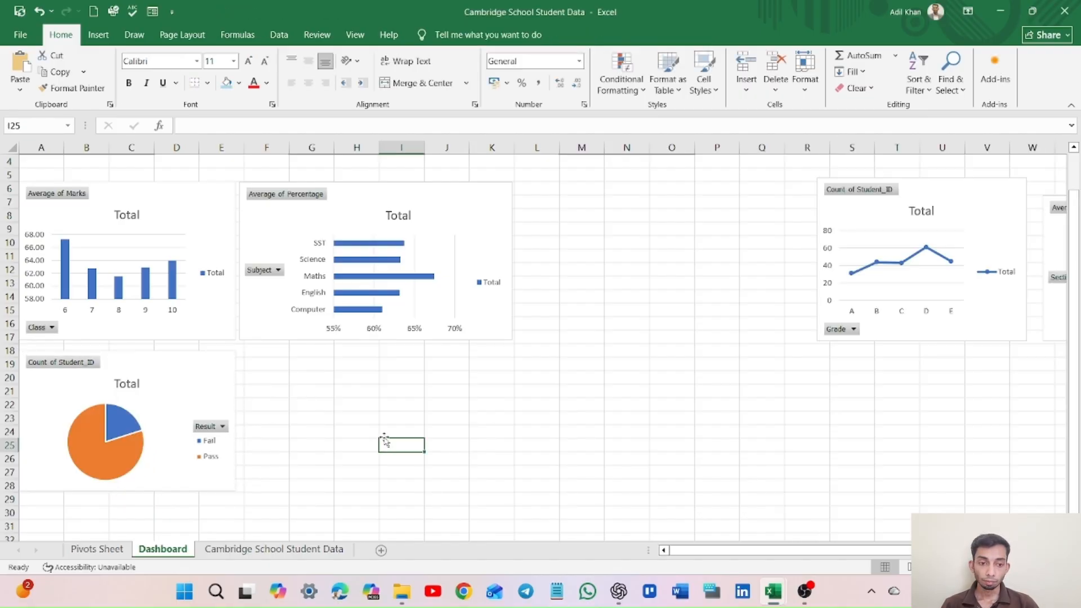
# Move the grade line chart below the subject chart and resize it to align with the subject chart and the Pass/Fail pie.
pyautogui.click(267, 363)
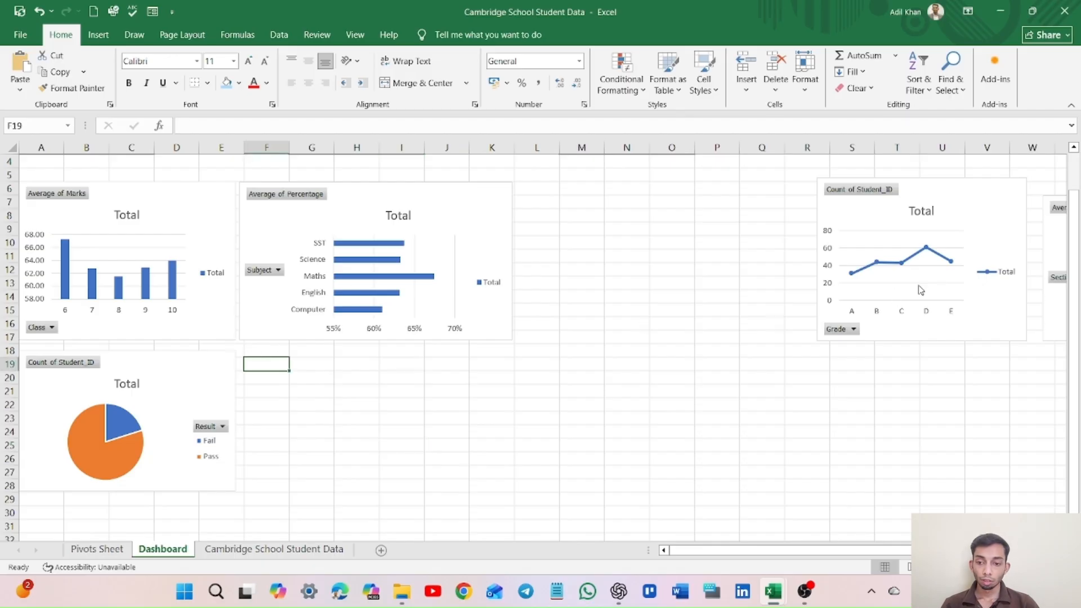
pyautogui.click(938, 277)
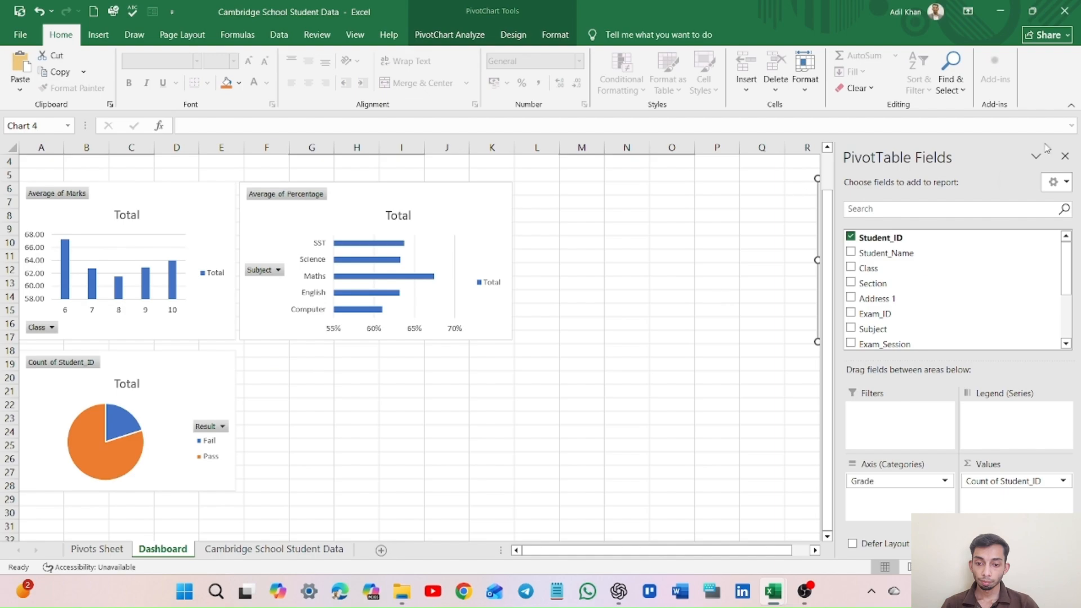
pyautogui.click(1065, 156)
pyautogui.moveTo(951, 214)
pyautogui.mouseDown()
pyautogui.moveTo(603, 331)
pyautogui.moveTo(405, 372)
pyautogui.mouseUp()
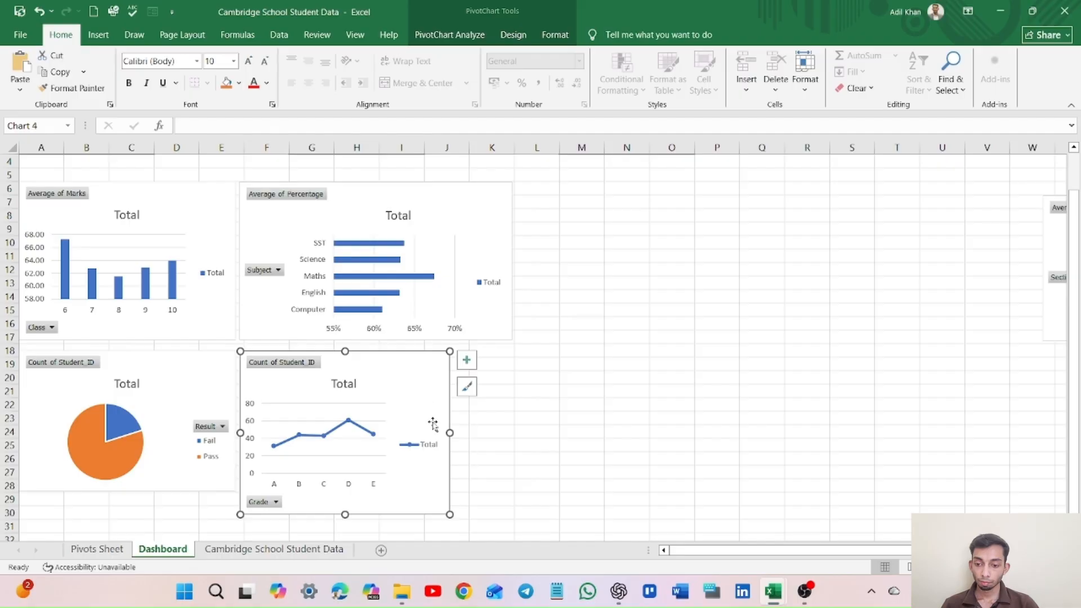
pyautogui.moveTo(450, 433); pyautogui.dragTo(510, 425)
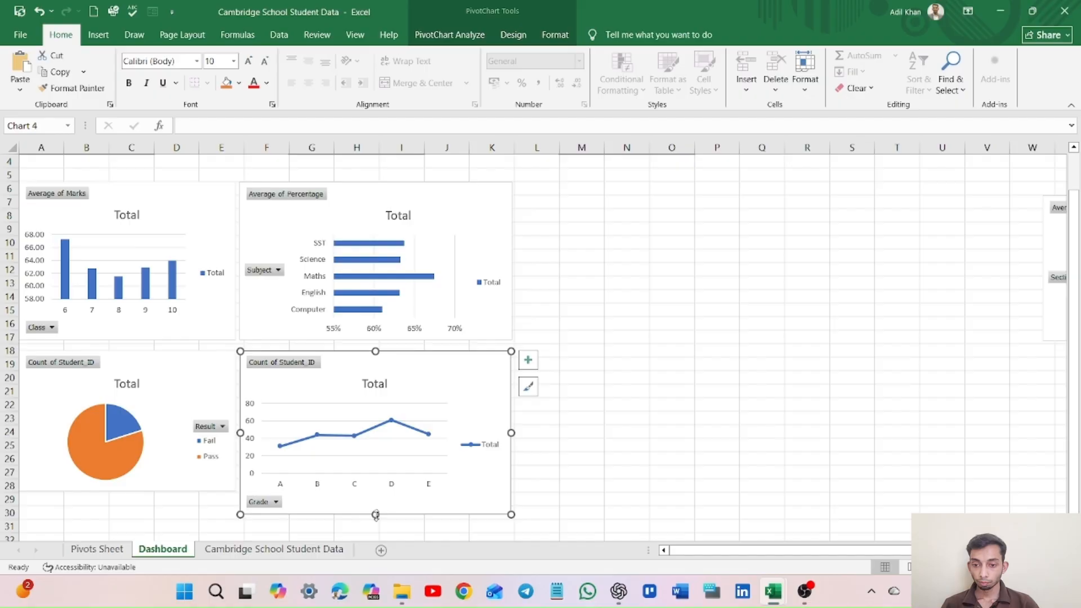
pyautogui.moveTo(375, 514); pyautogui.dragTo(376, 492)
pyautogui.click(656, 405)
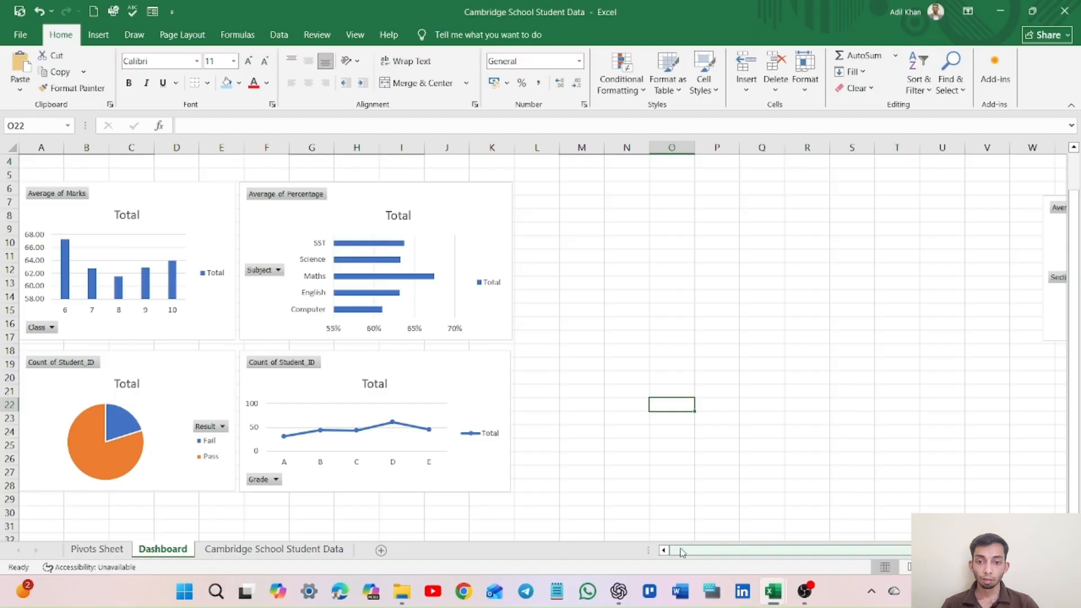
# Move the section bar chart next to the subject chart and resize it to match that chart's height.
pyautogui.moveTo(679, 551); pyautogui.dragTo(697, 551)
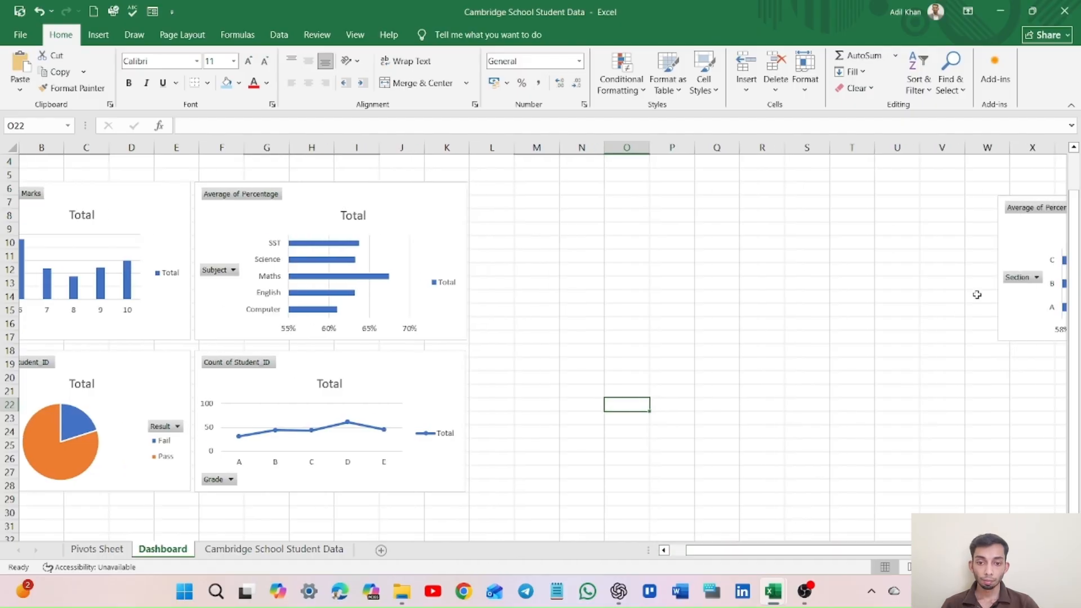
pyautogui.moveTo(1020, 245); pyautogui.dragTo(494, 228)
pyautogui.moveTo(733, 325); pyautogui.dragTo(745, 337)
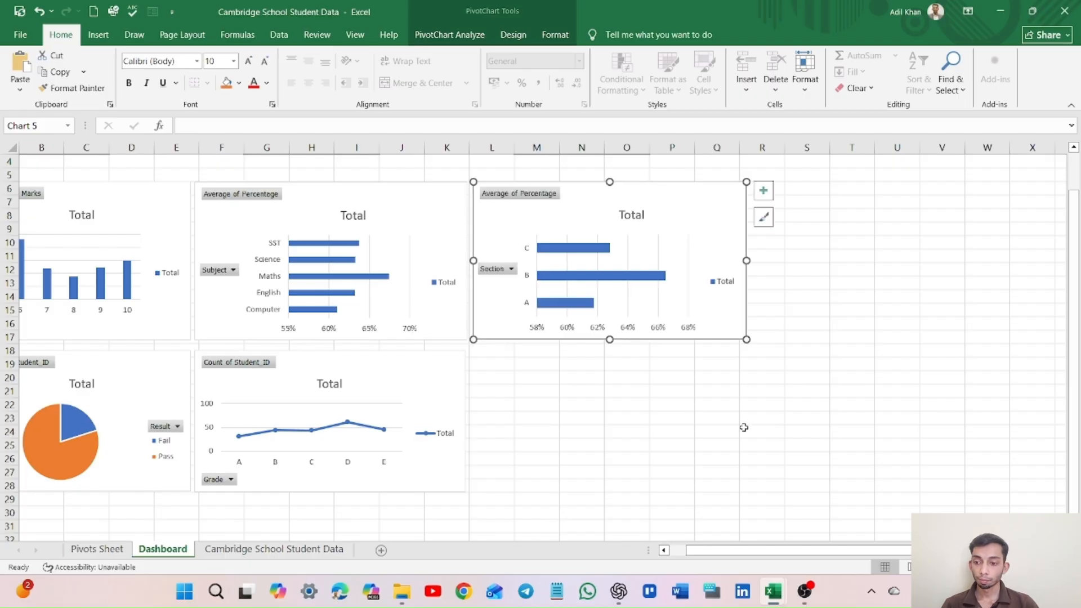
pyautogui.click(581, 390)
# Move the Count of Result by class pie chart below the section chart and resize it to match its width and row.
pyautogui.moveTo(708, 554); pyautogui.dragTo(903, 524)
pyautogui.click(498, 267)
pyautogui.moveTo(499, 249); pyautogui.dragTo(58, 362)
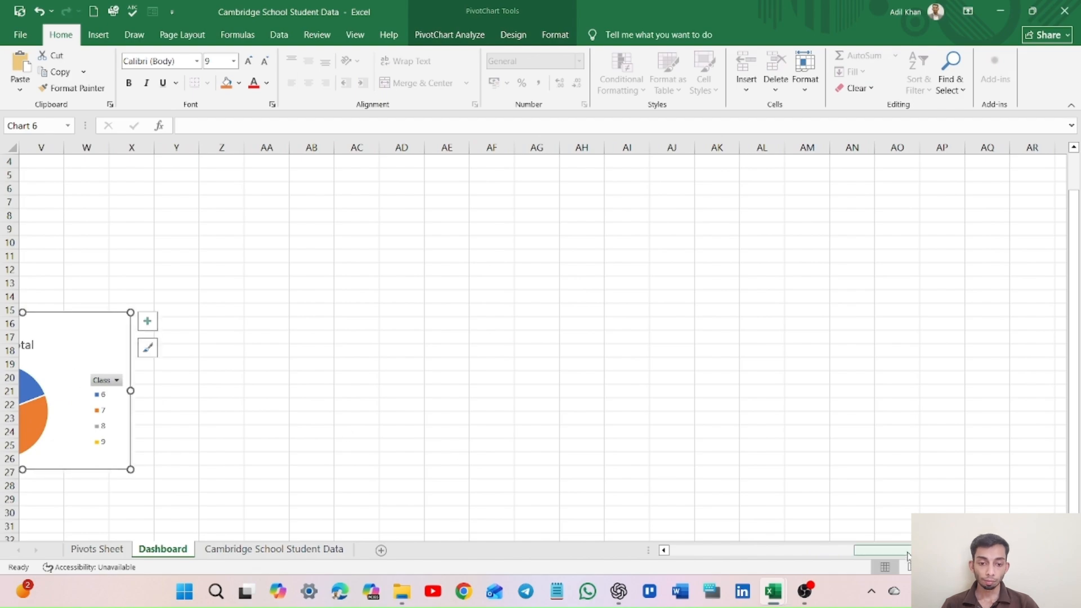
pyautogui.moveTo(880, 550); pyautogui.dragTo(686, 582)
pyautogui.moveTo(906, 360); pyautogui.dragTo(569, 397)
pyautogui.click(570, 400)
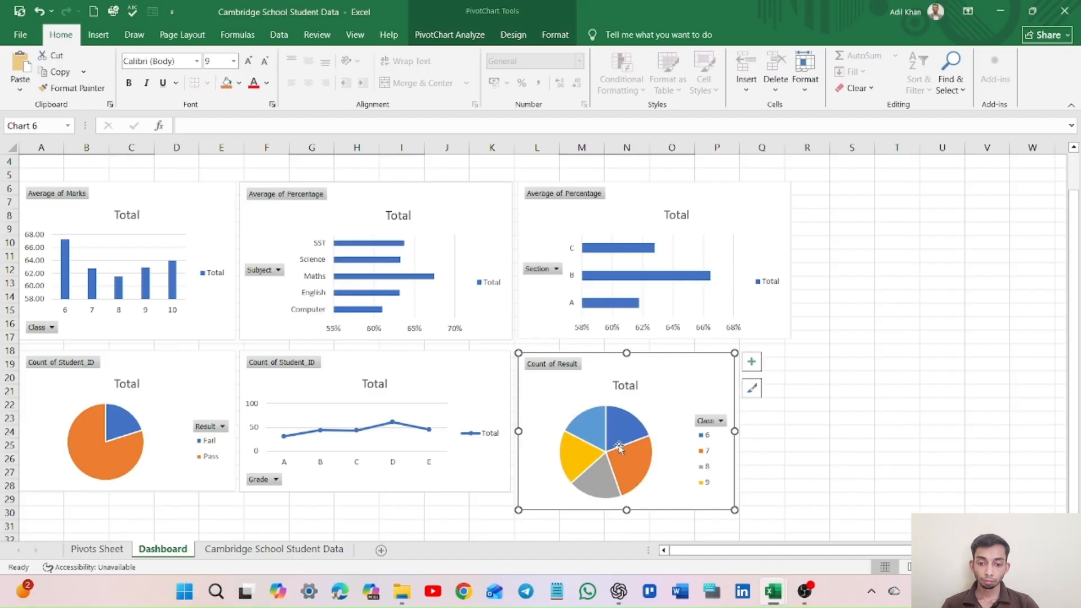
pyautogui.moveTo(733, 510); pyautogui.dragTo(789, 494)
pyautogui.click(791, 535)
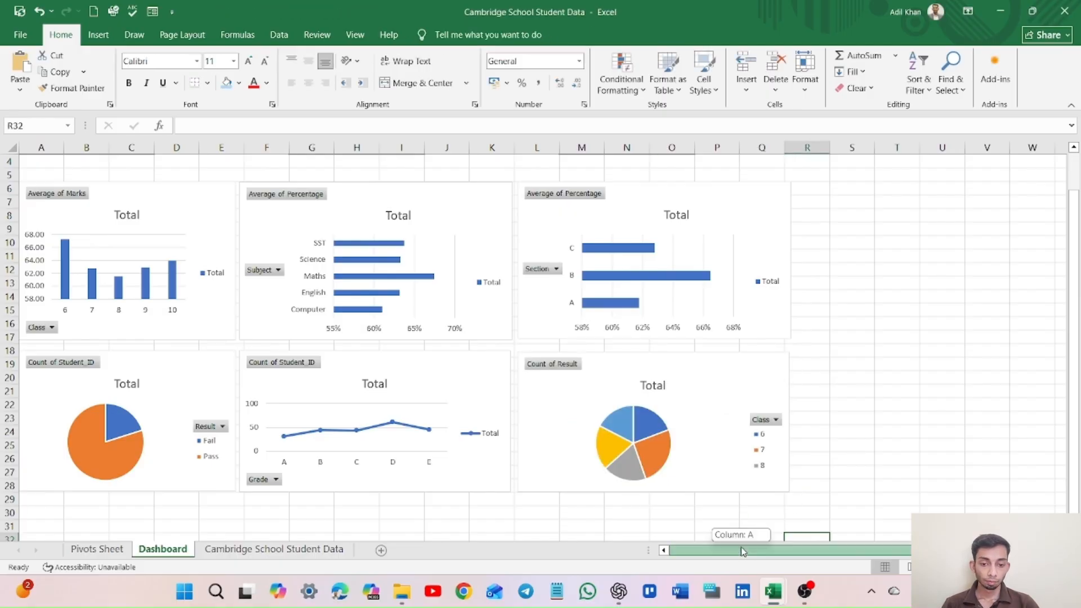
# Open the chart style choices for the Average of Marks by class chart.
pyautogui.scroll(1, 730, 521)
pyautogui.scroll(-2, 728, 519)
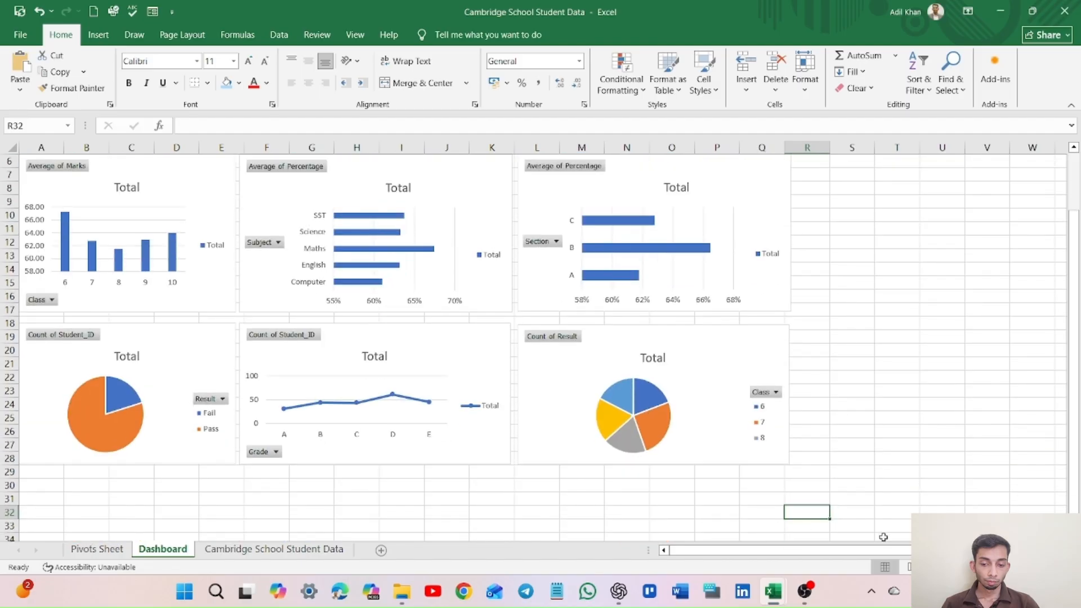
pyautogui.click(954, 566)
pyautogui.click(954, 567)
pyautogui.click(954, 566)
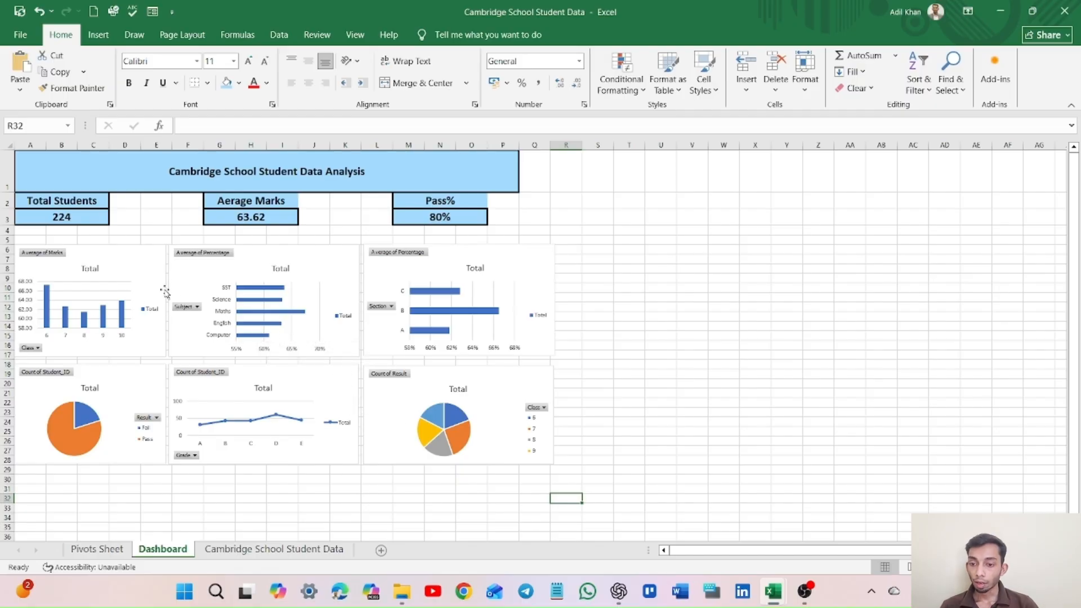
pyautogui.click(155, 265)
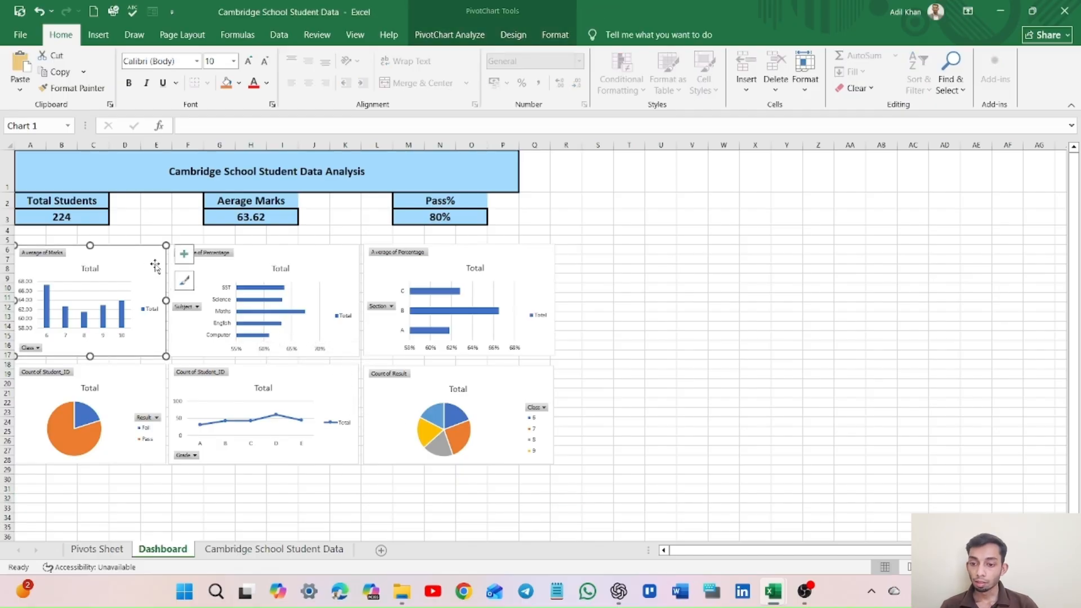
pyautogui.click(184, 280)
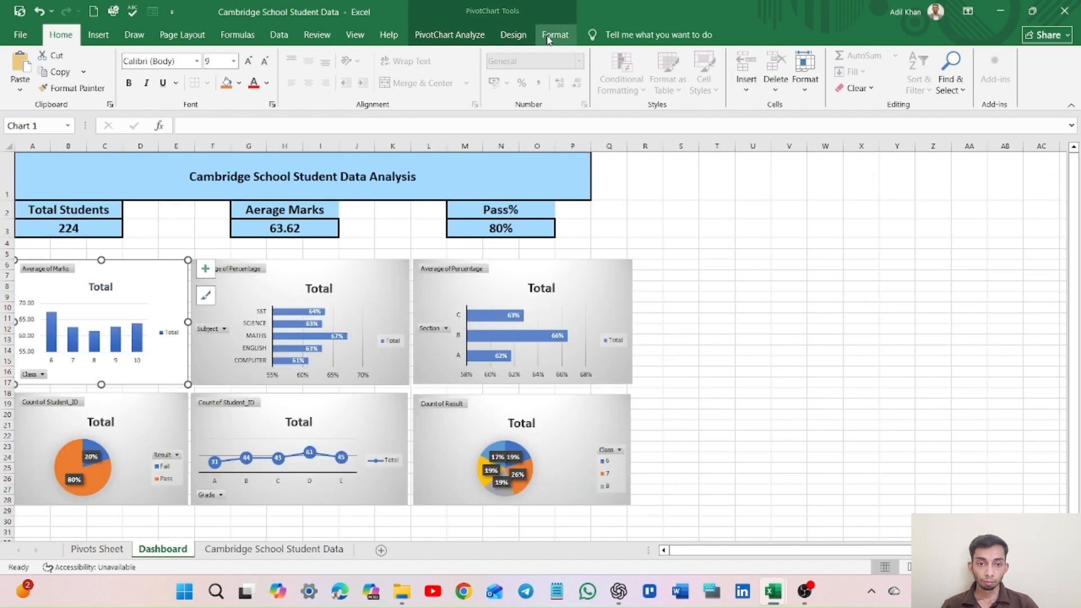
# Hide the field buttons on the class, subject and section average charts in the upper dashboard row.
pyautogui.click(547, 37)
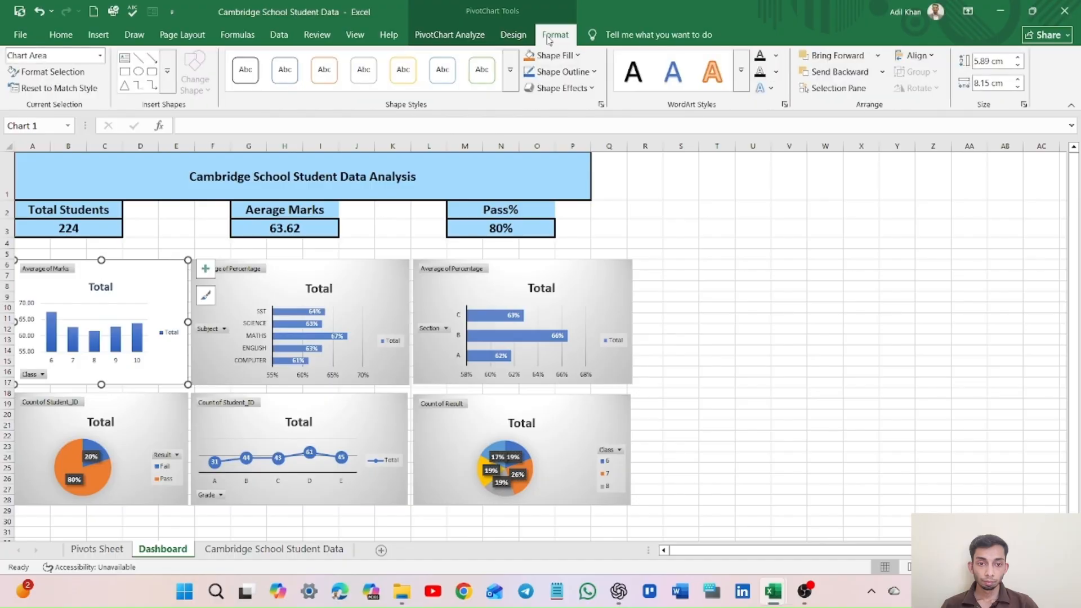
pyautogui.click(473, 39)
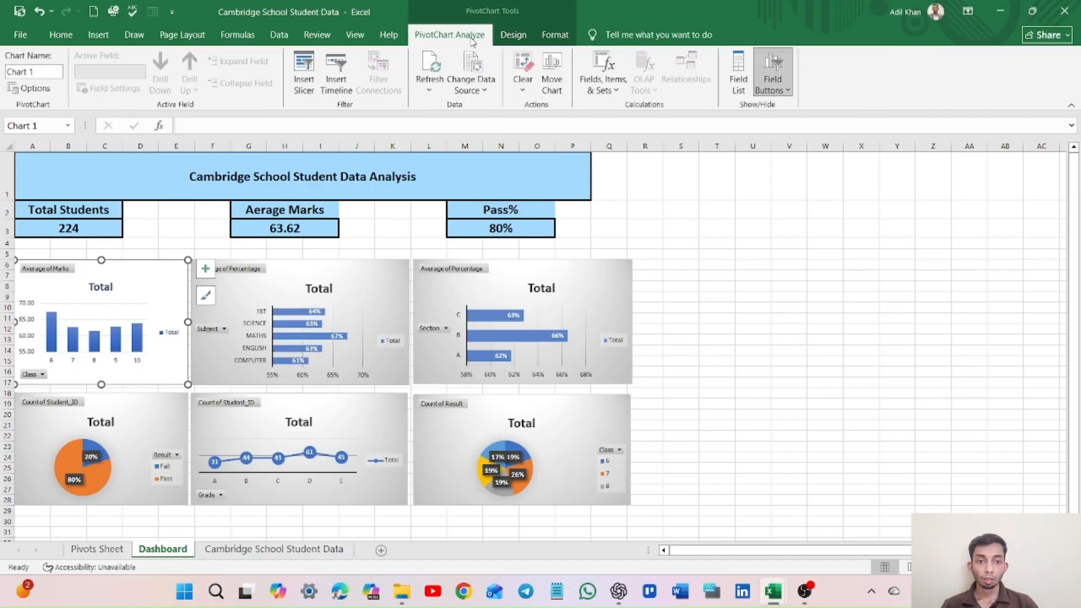
pyautogui.click(787, 64)
pyautogui.click(353, 295)
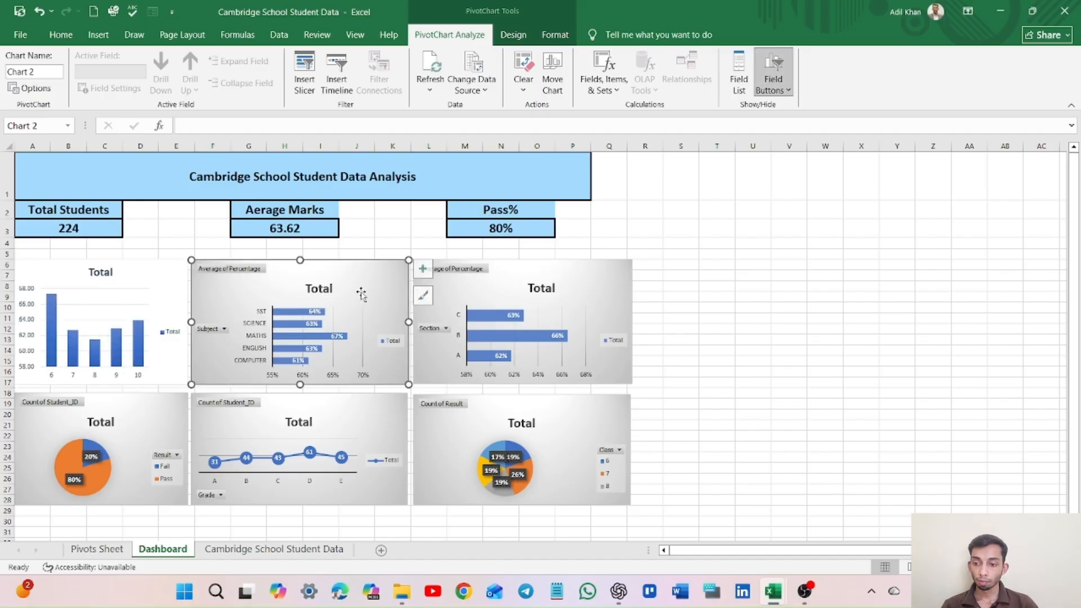
pyautogui.click(773, 65)
pyautogui.click(591, 284)
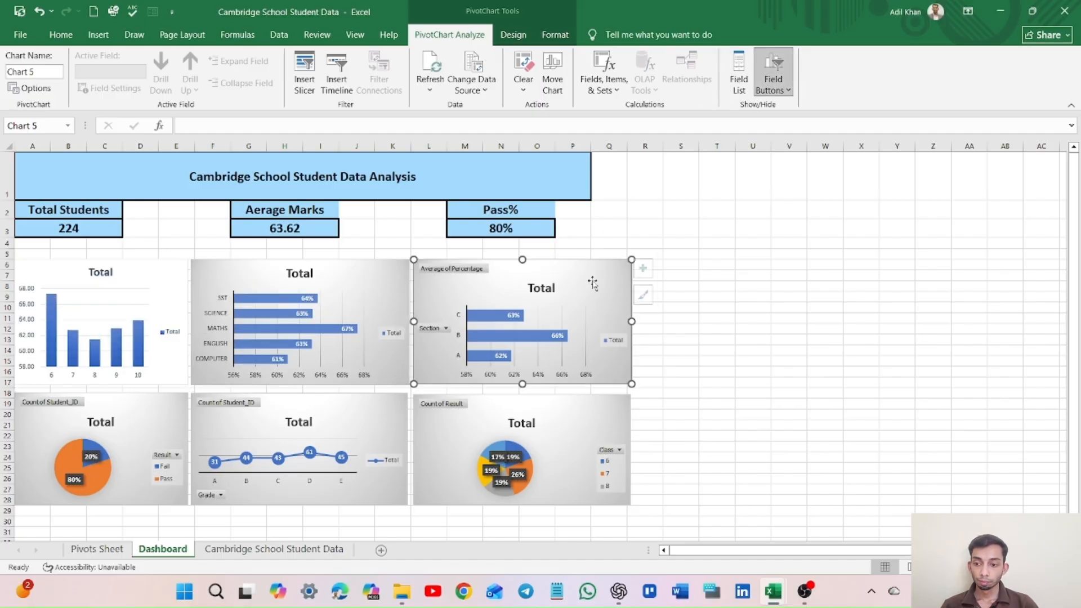
pyautogui.click(774, 65)
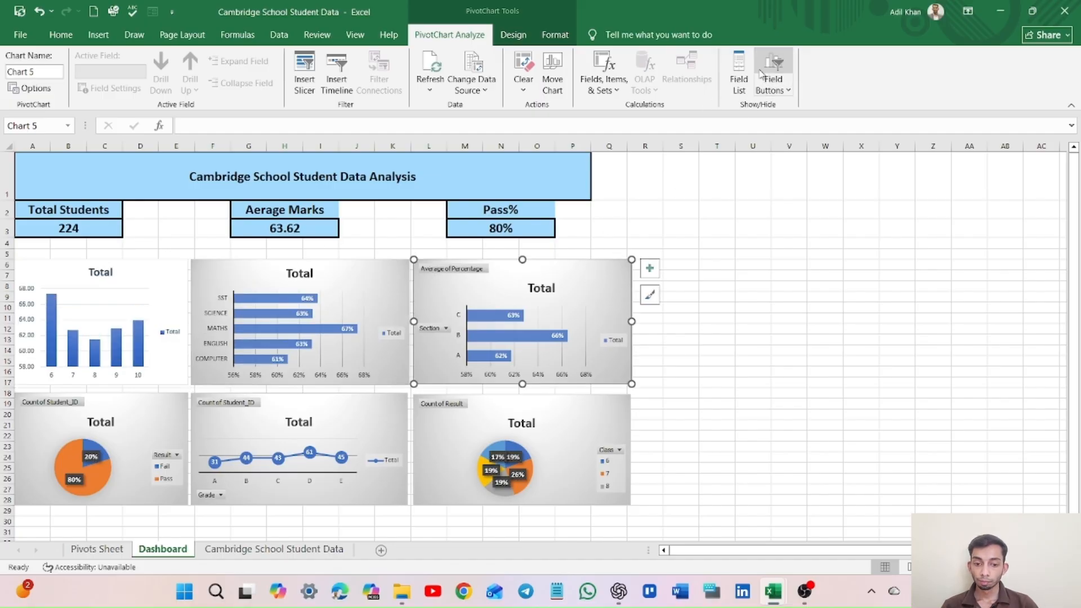
# Hide the field buttons on the Pass/Fail pie, grade line and class result pie charts in the lower dashboard row.
pyautogui.click(131, 420)
pyautogui.click(773, 64)
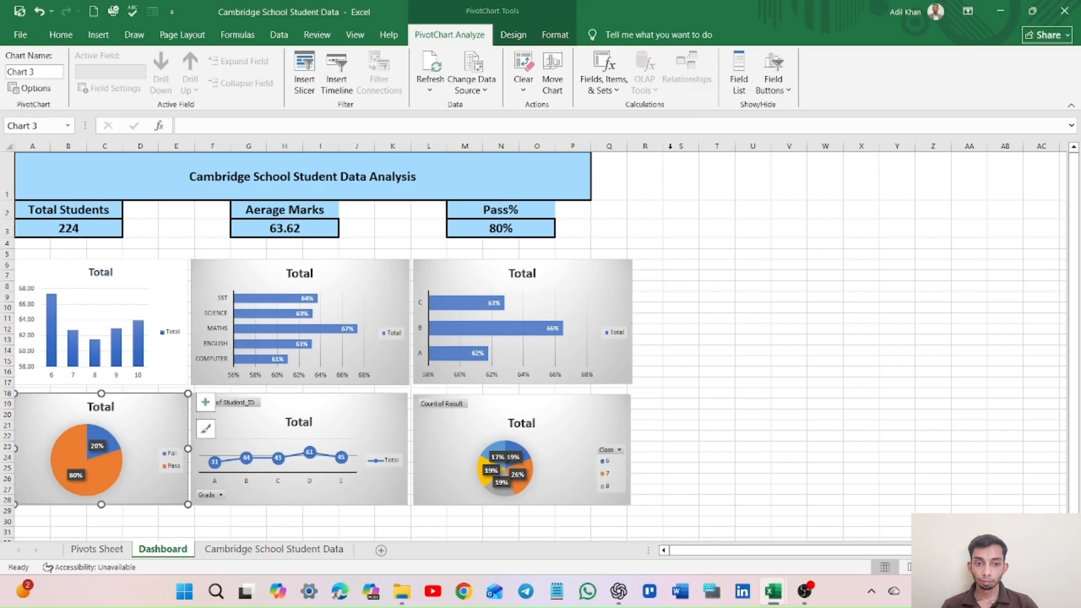
pyautogui.click(365, 437)
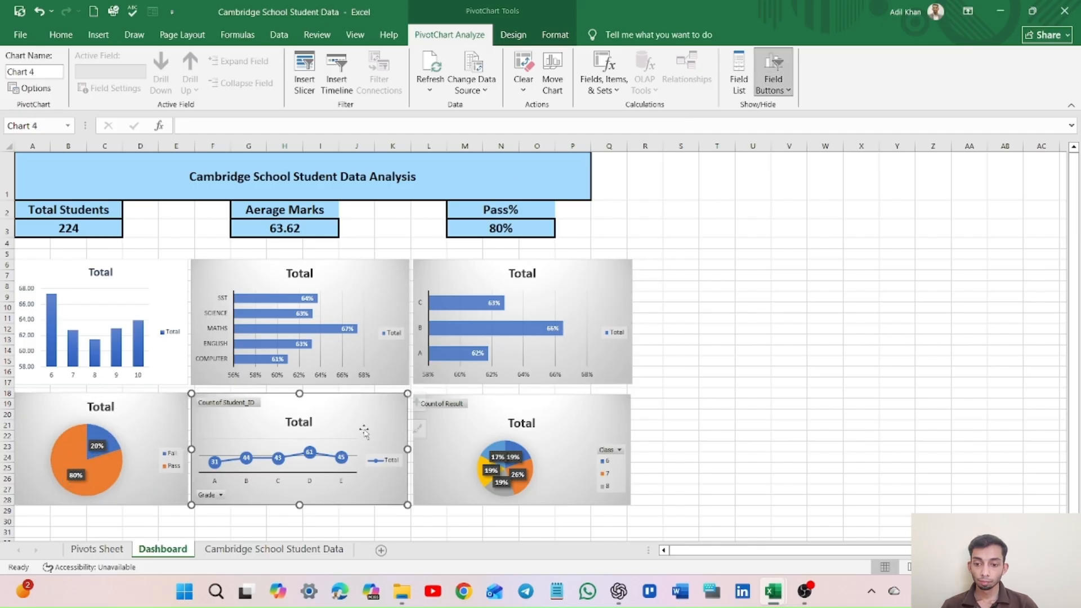
pyautogui.click(773, 65)
pyautogui.click(505, 418)
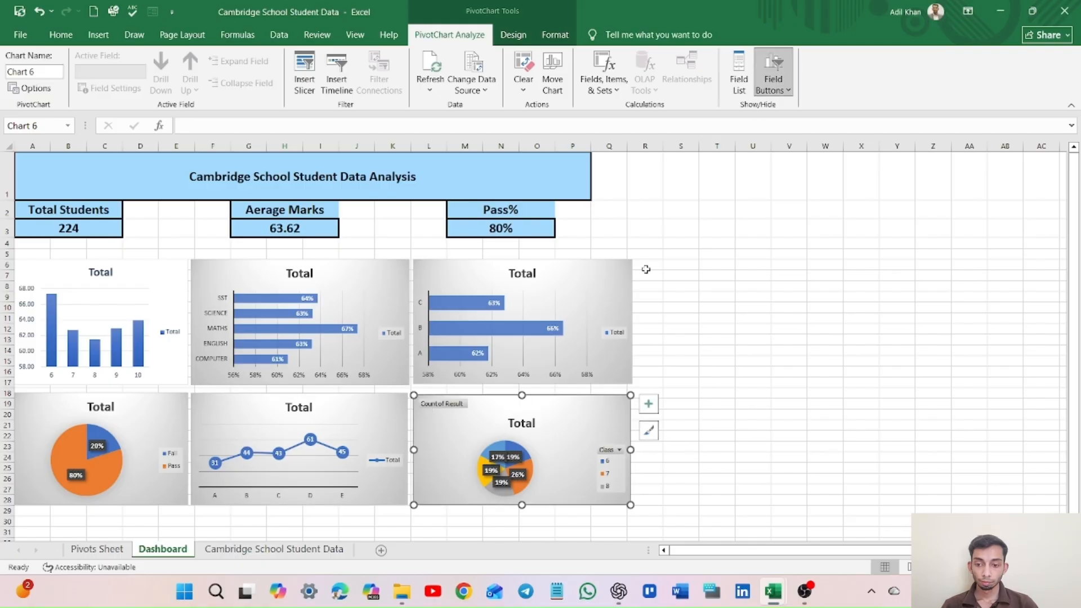
pyautogui.click(773, 64)
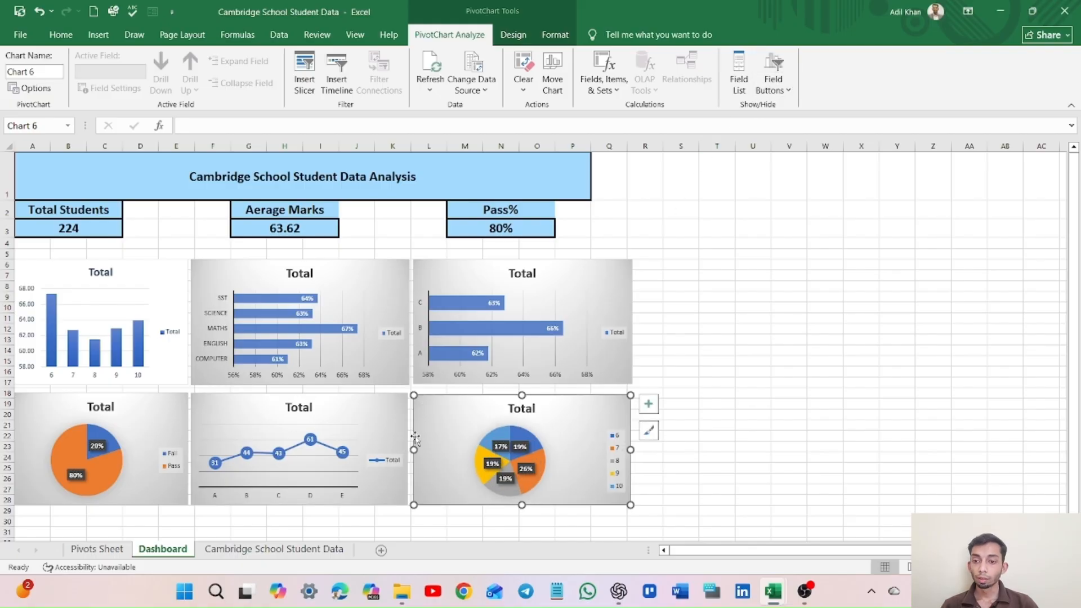
pyautogui.click(687, 251)
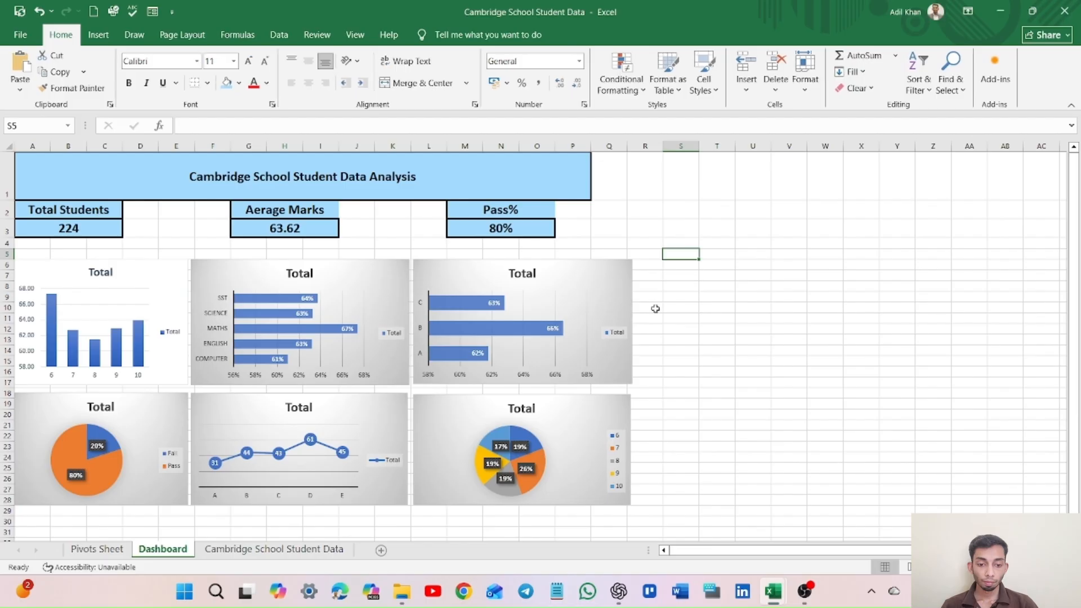
# Insert a Class slicer for the Average of Marks by class PivotTable on the Pivots Sheet.
pyautogui.click(98, 550)
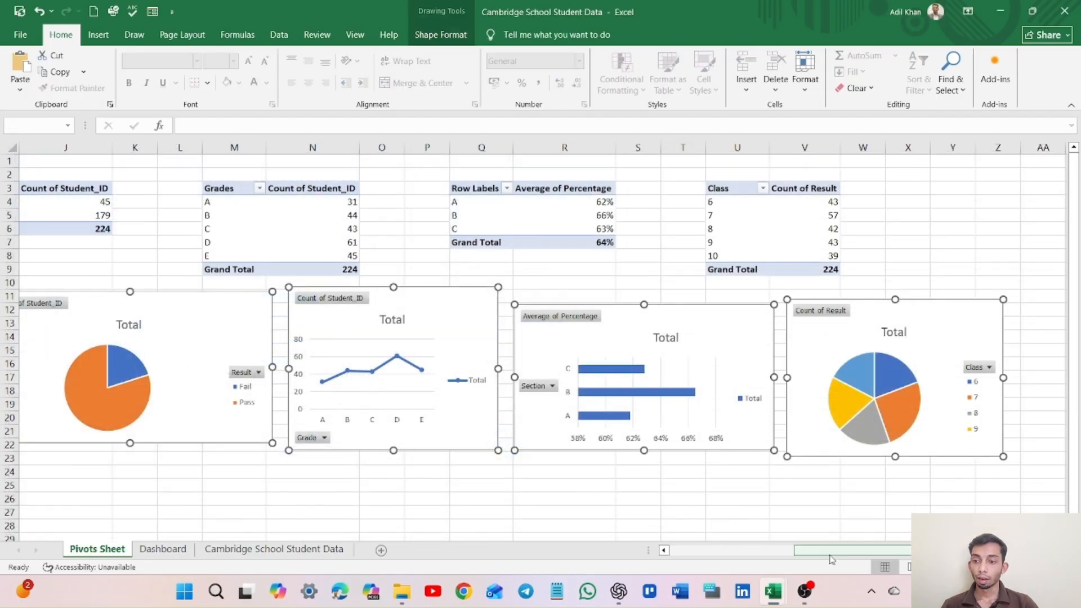
pyautogui.hscroll(-8, 805, 532)
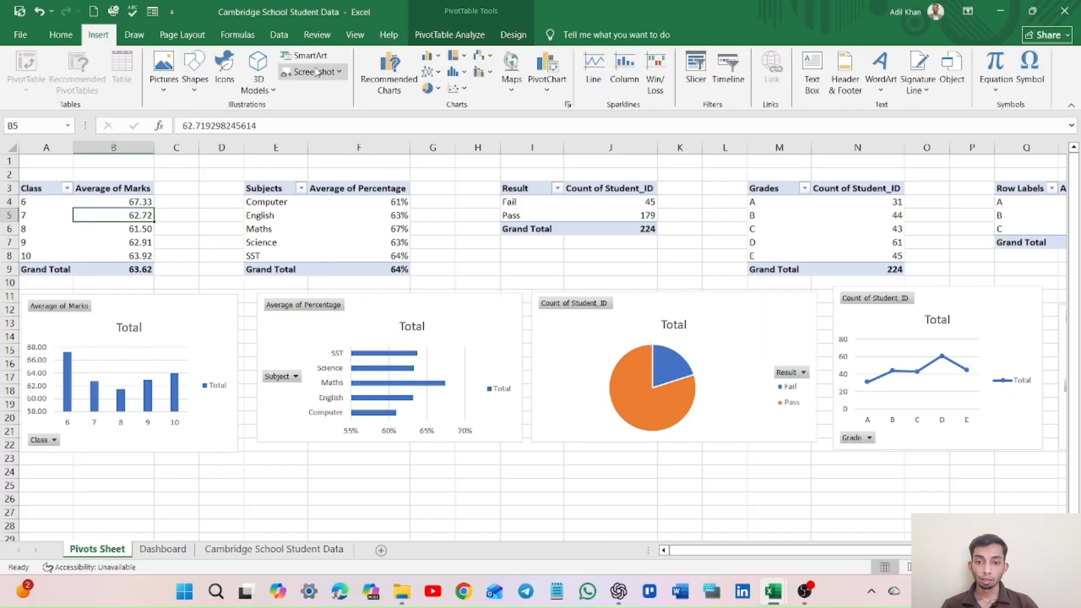
pyautogui.click(445, 35)
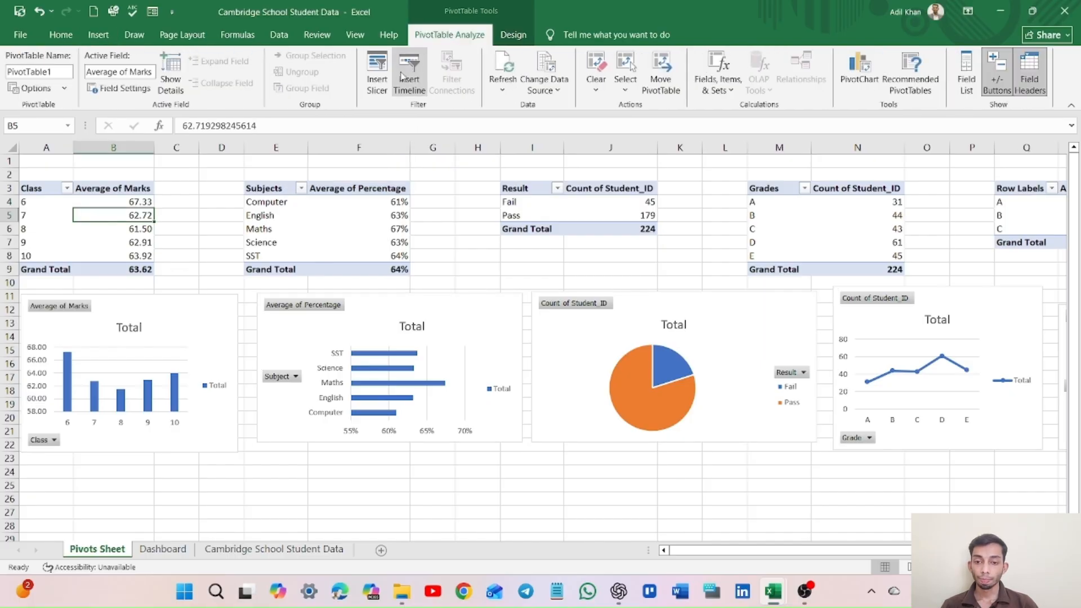
pyautogui.click(383, 87)
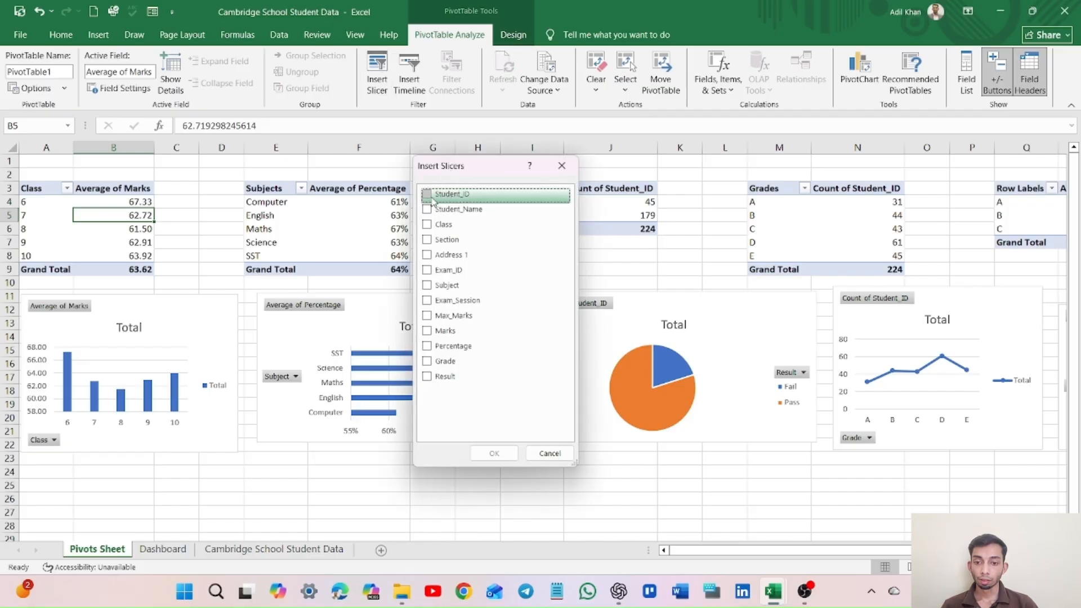
pyautogui.click(441, 225)
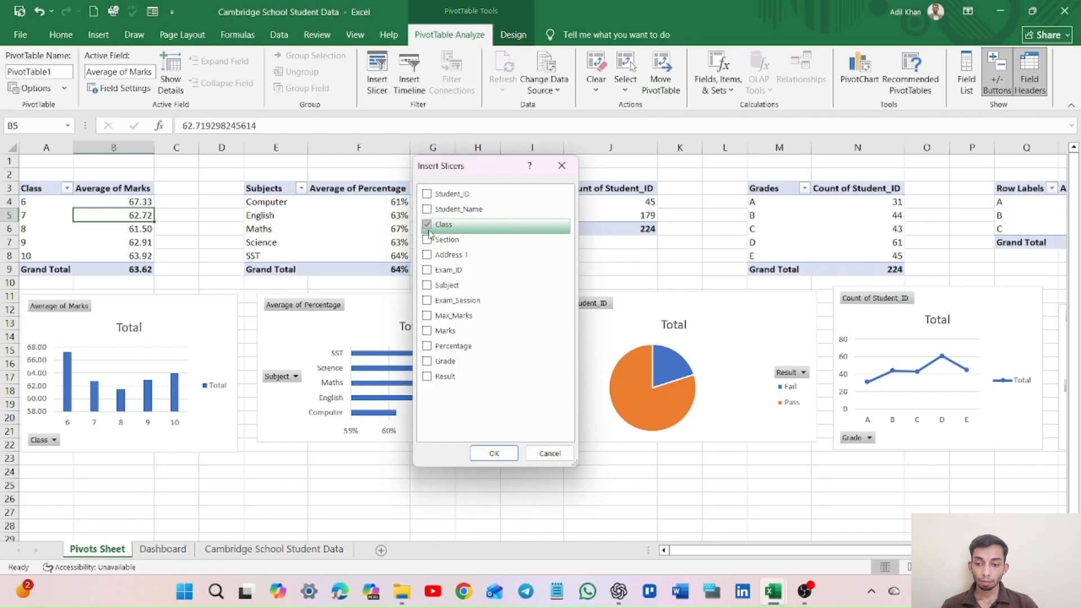
pyautogui.click(495, 453)
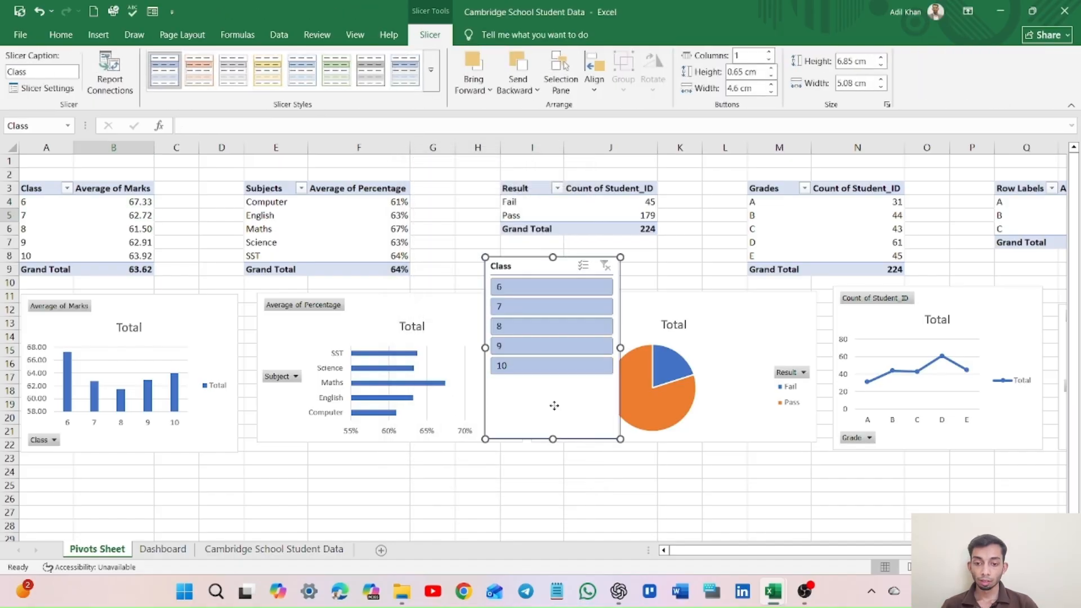
# Shorten the Class slicer to about 4.66 cm high and place it below the Average of Marks chart.
pyautogui.moveTo(554, 405); pyautogui.dragTo(182, 546)
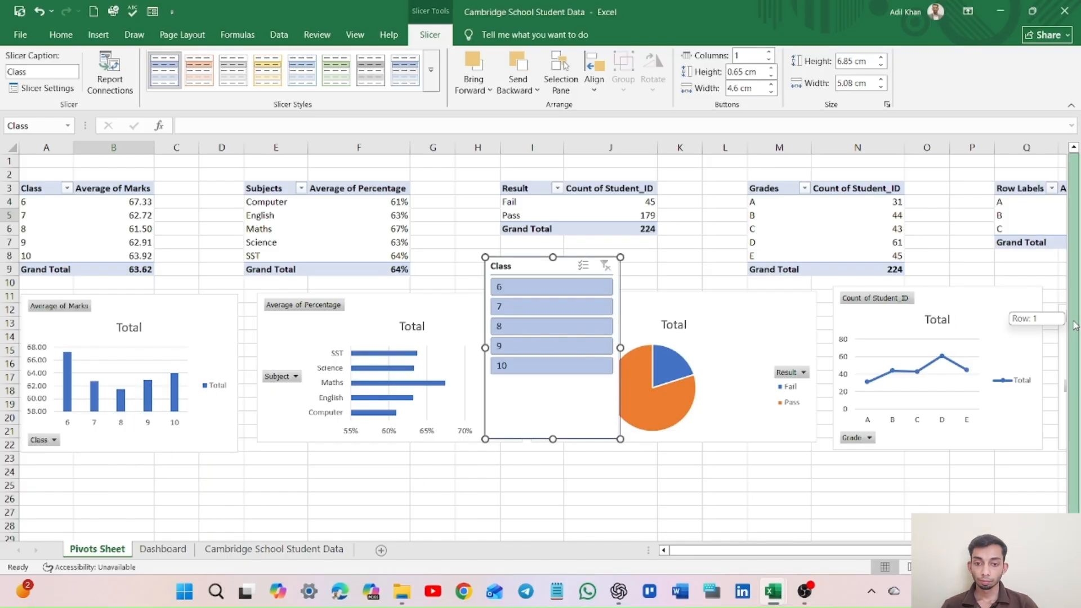
pyautogui.scroll(-1, 1059, 319)
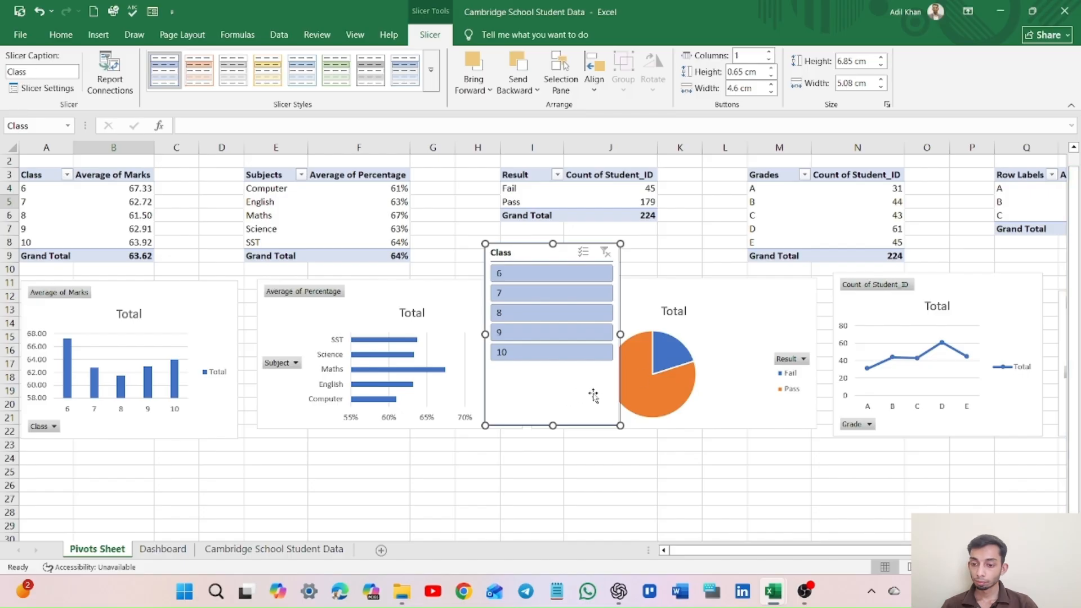
pyautogui.moveTo(553, 426); pyautogui.dragTo(552, 367)
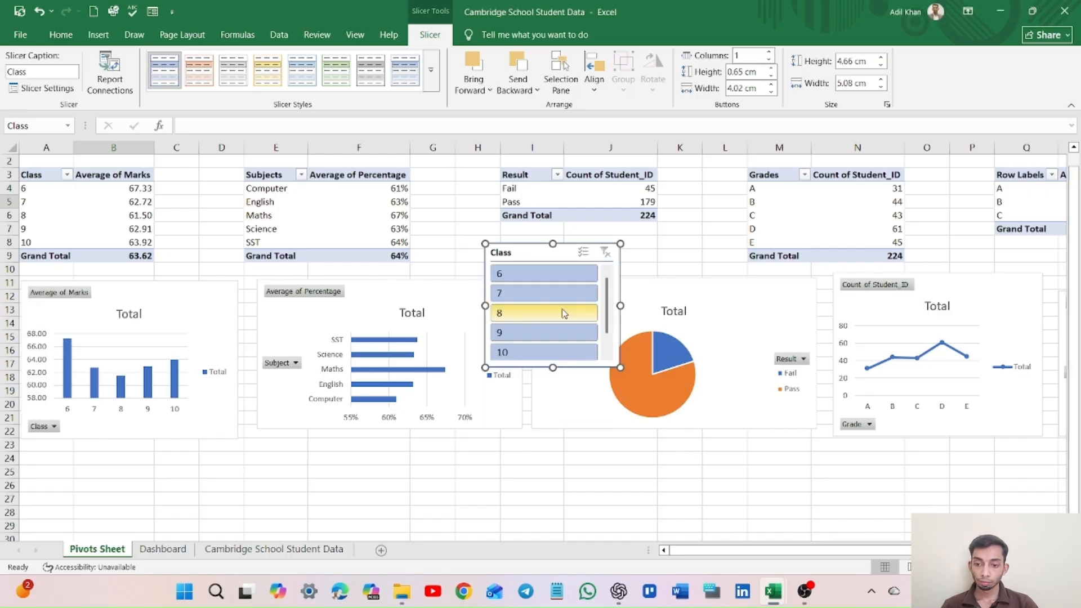
pyautogui.moveTo(552, 252); pyautogui.dragTo(176, 456)
pyautogui.click(396, 457)
pyautogui.scroll(-2, 406, 456)
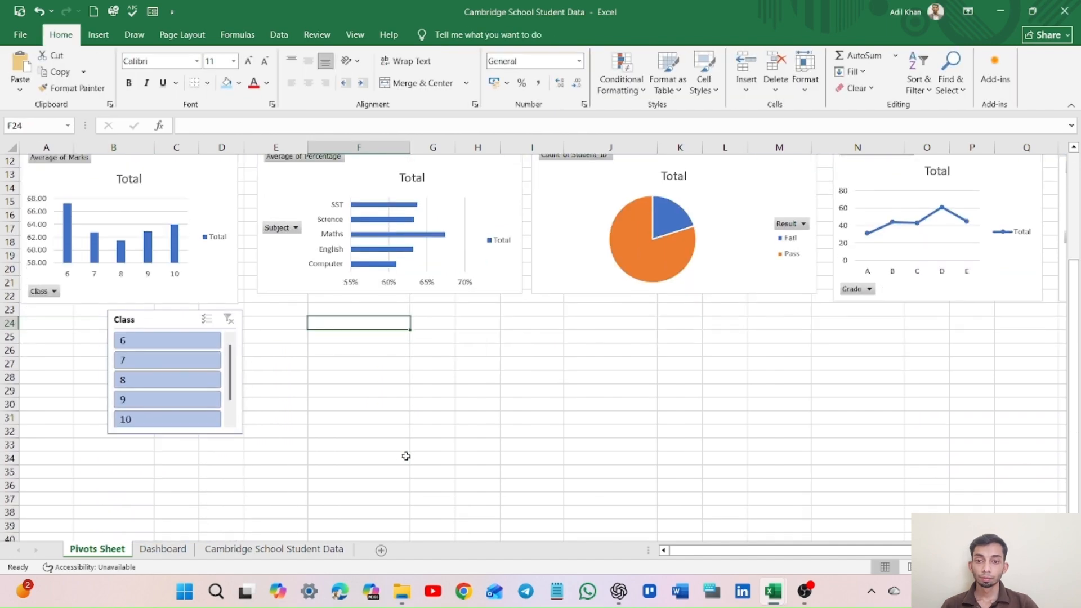
pyautogui.scroll(4, 406, 456)
# Insert a Subject slicer for the Average of Percentage by subject PivotTable and place it below the subject chart.
pyautogui.click(334, 228)
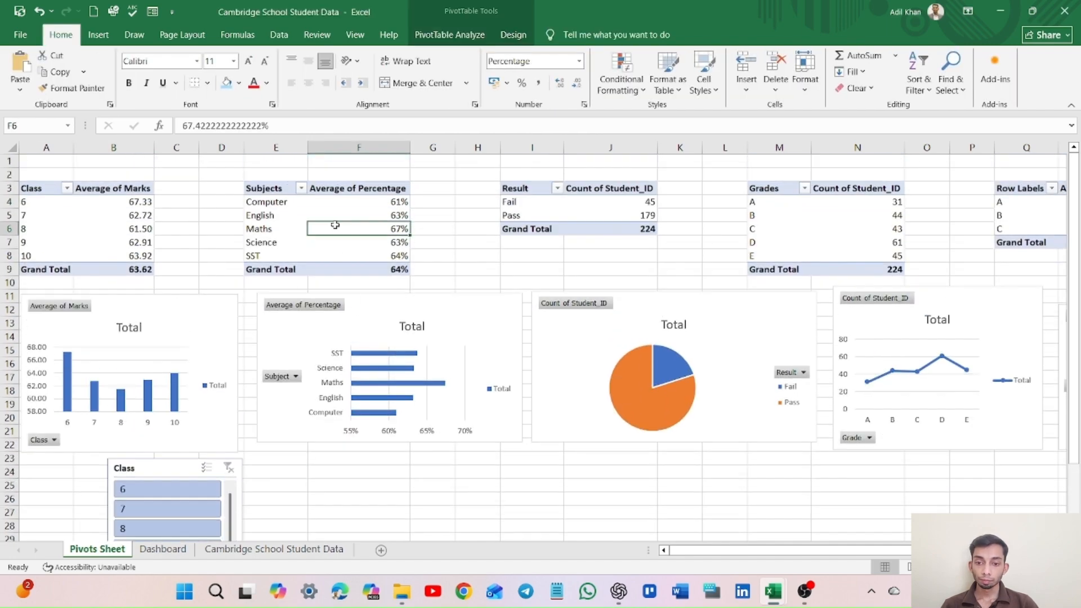
pyautogui.click(448, 35)
pyautogui.click(372, 68)
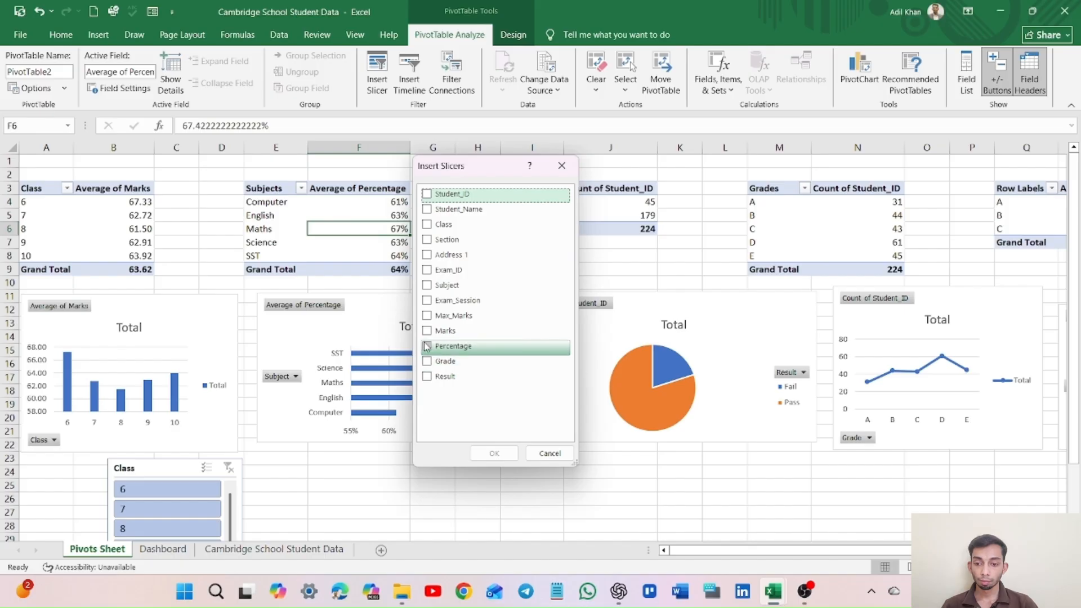
pyautogui.click(428, 286)
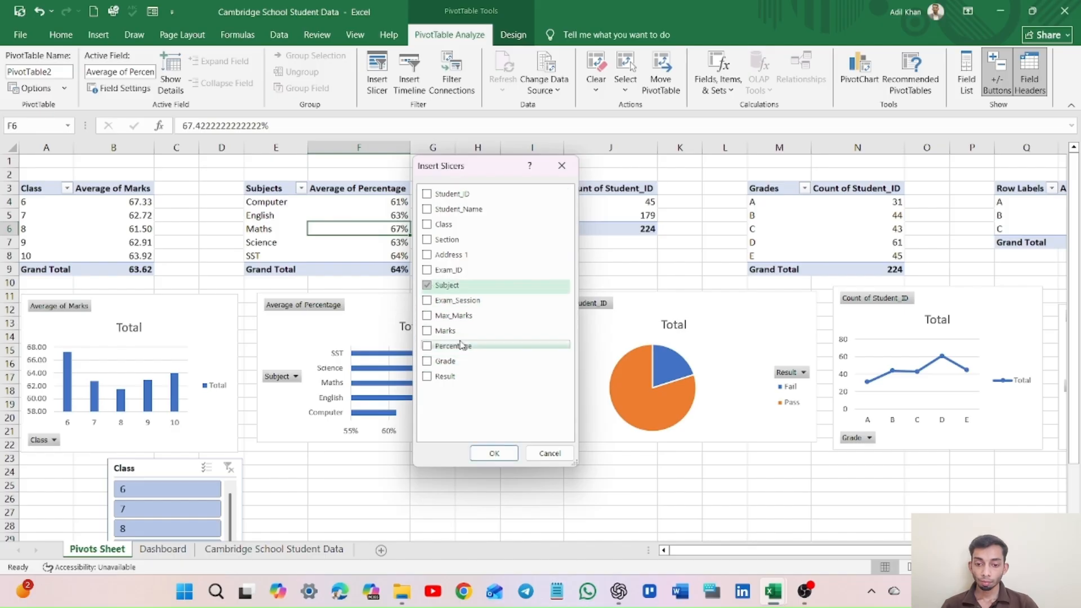
pyautogui.click(494, 453)
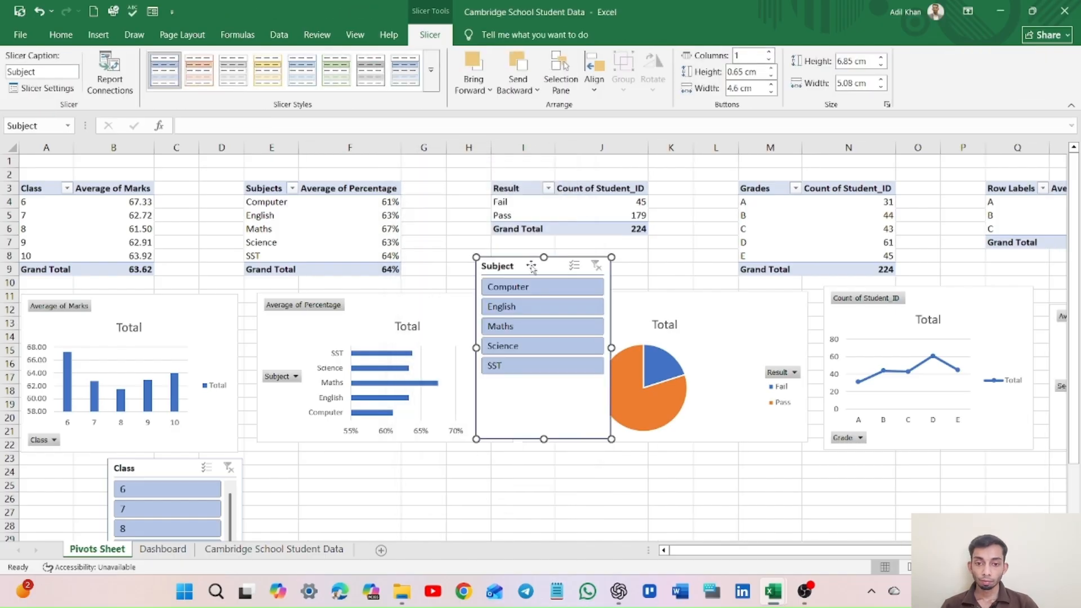
pyautogui.moveTo(531, 266); pyautogui.dragTo(337, 465)
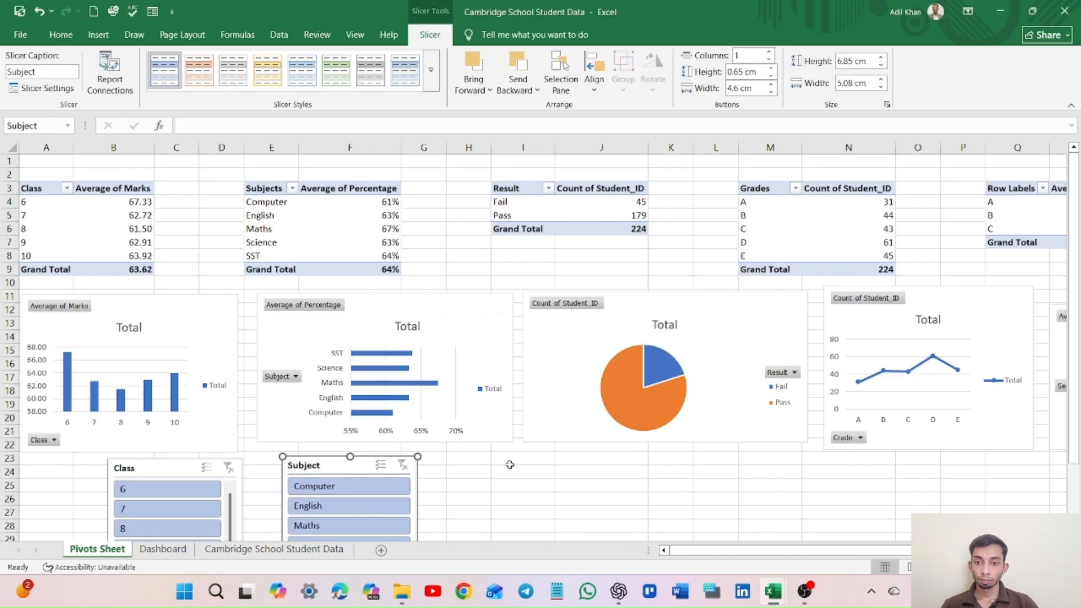
pyautogui.click(509, 464)
# Insert a Result slicer for the Pass/Fail student count PivotTable.
pyautogui.click(539, 204)
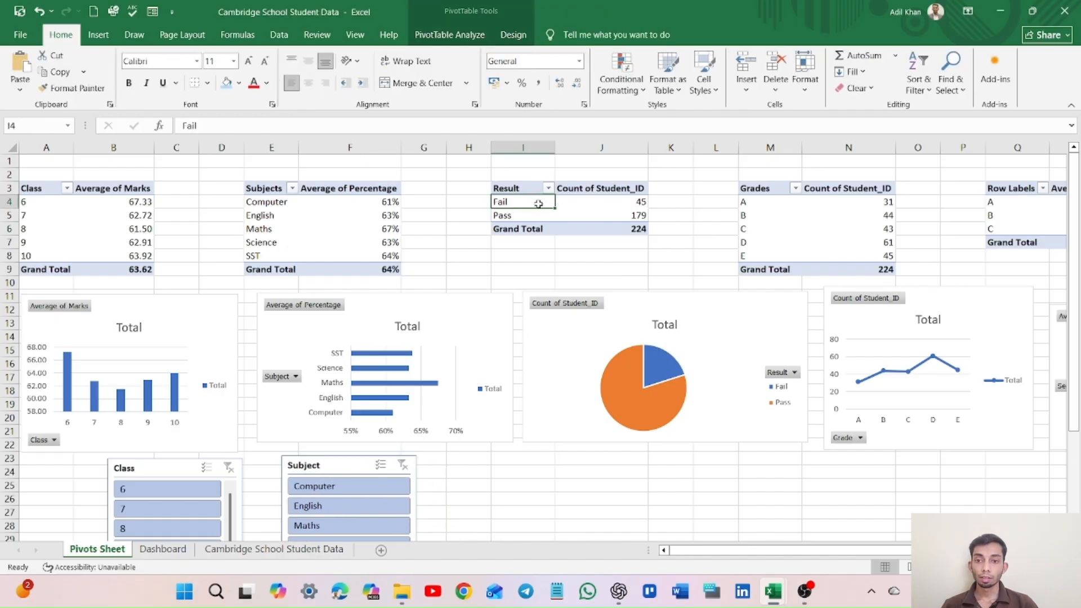
pyautogui.click(582, 214)
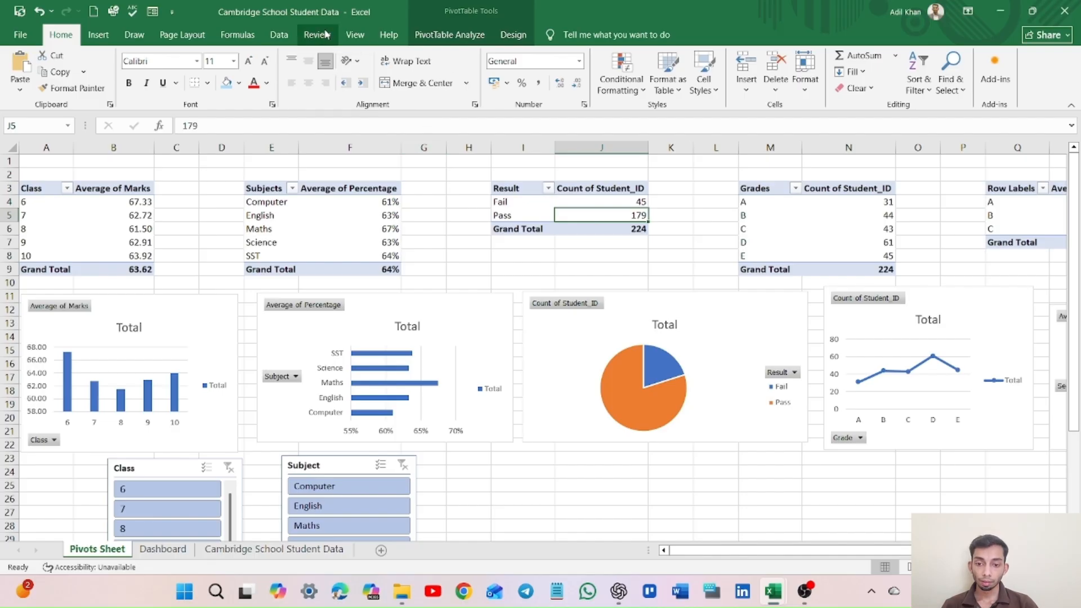
pyautogui.click(445, 34)
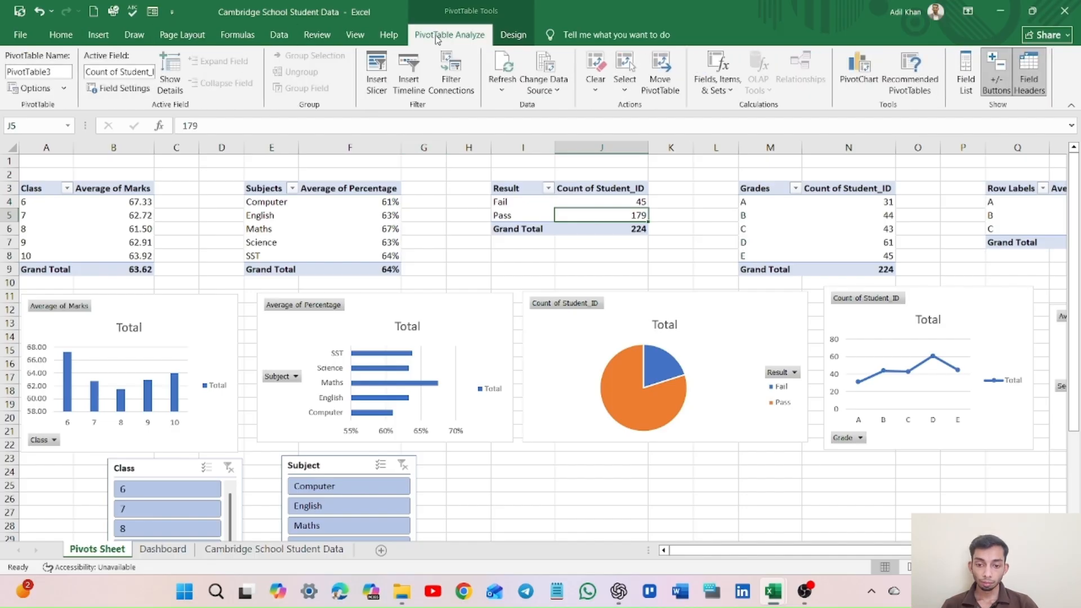
pyautogui.click(377, 79)
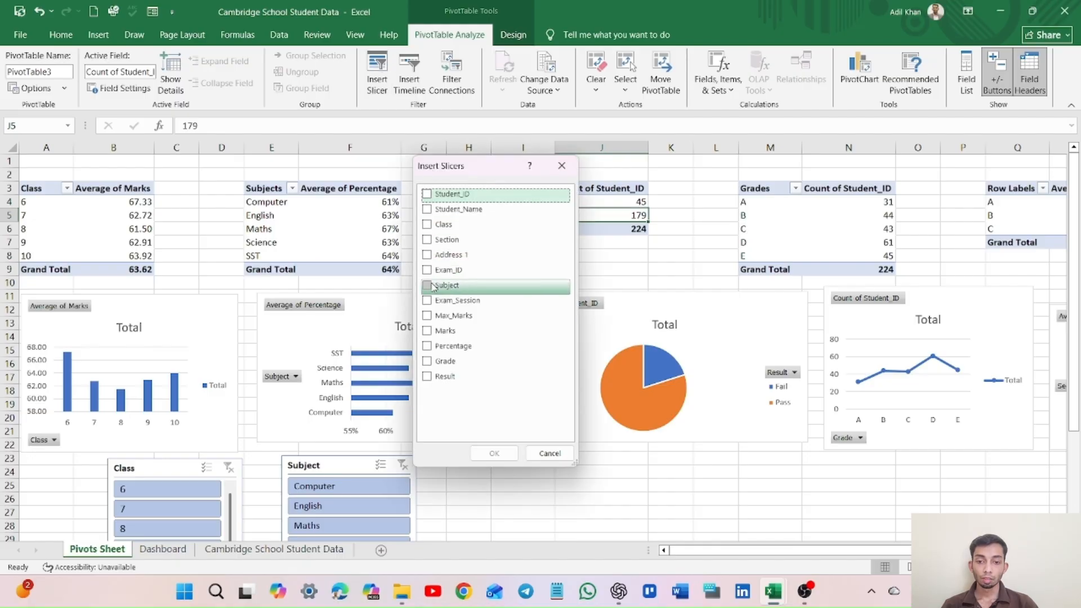
pyautogui.click(428, 376)
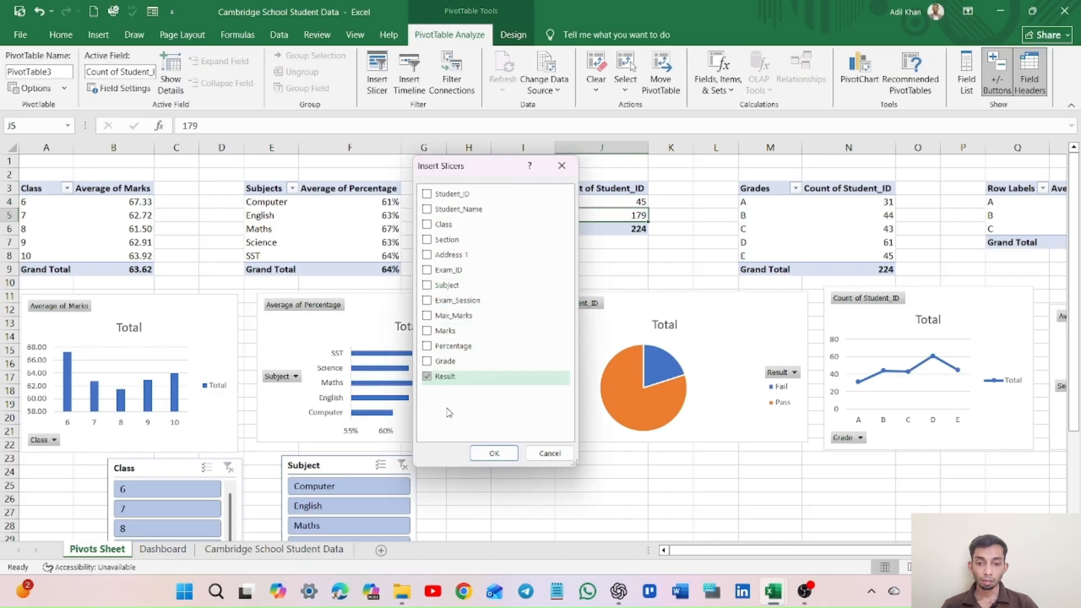
pyautogui.click(494, 453)
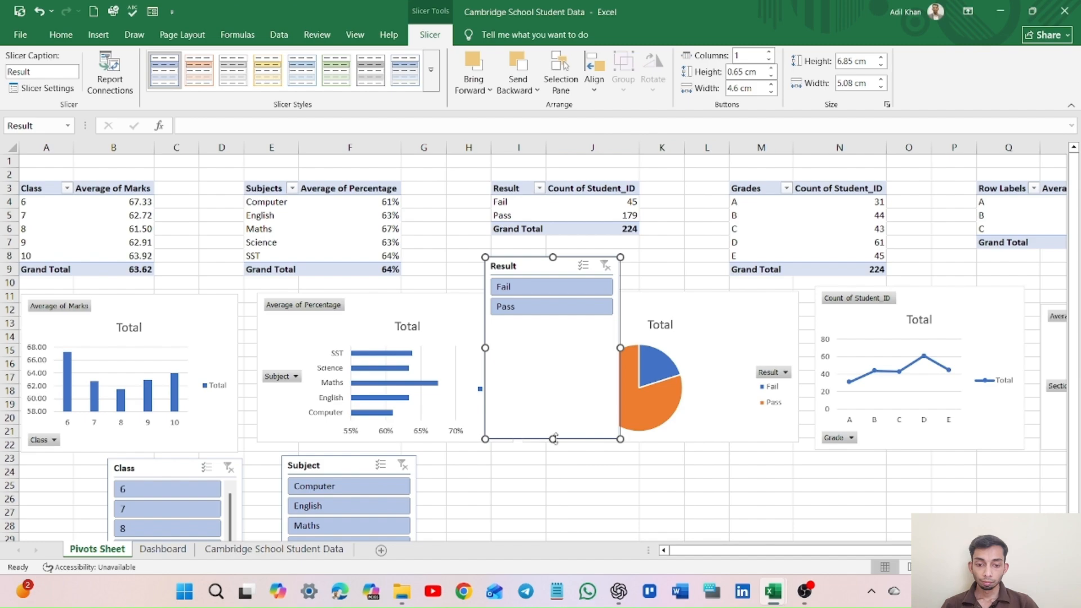
# Shorten the Result slicer to about 2.54 cm high and place it beside the Subject slicer, below the Pass/Fail pie chart.
pyautogui.moveTo(552, 438); pyautogui.dragTo(552, 324)
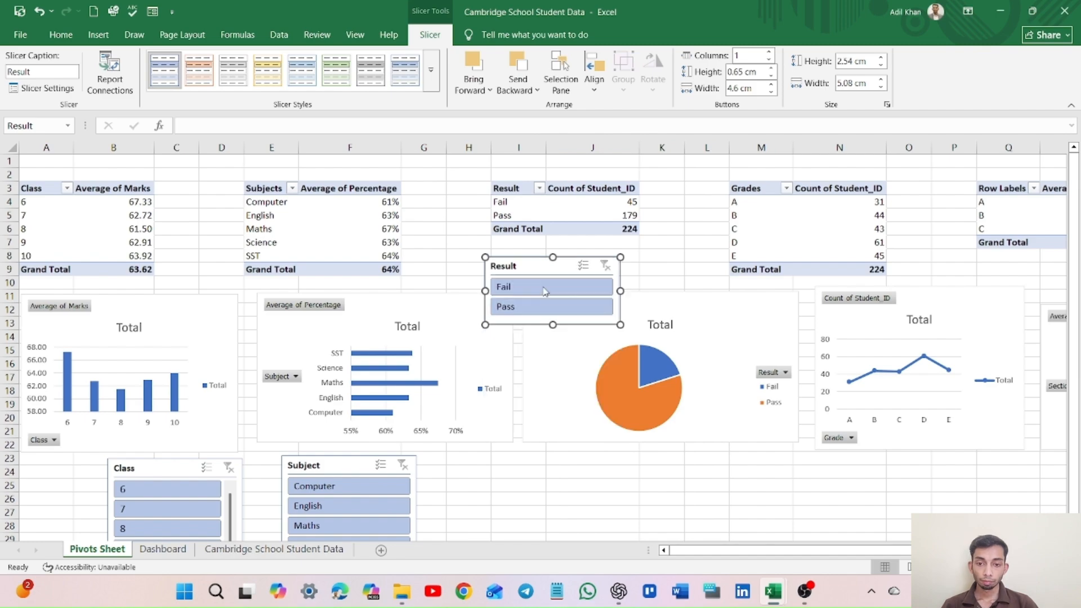
pyautogui.moveTo(536, 264); pyautogui.dragTo(509, 466)
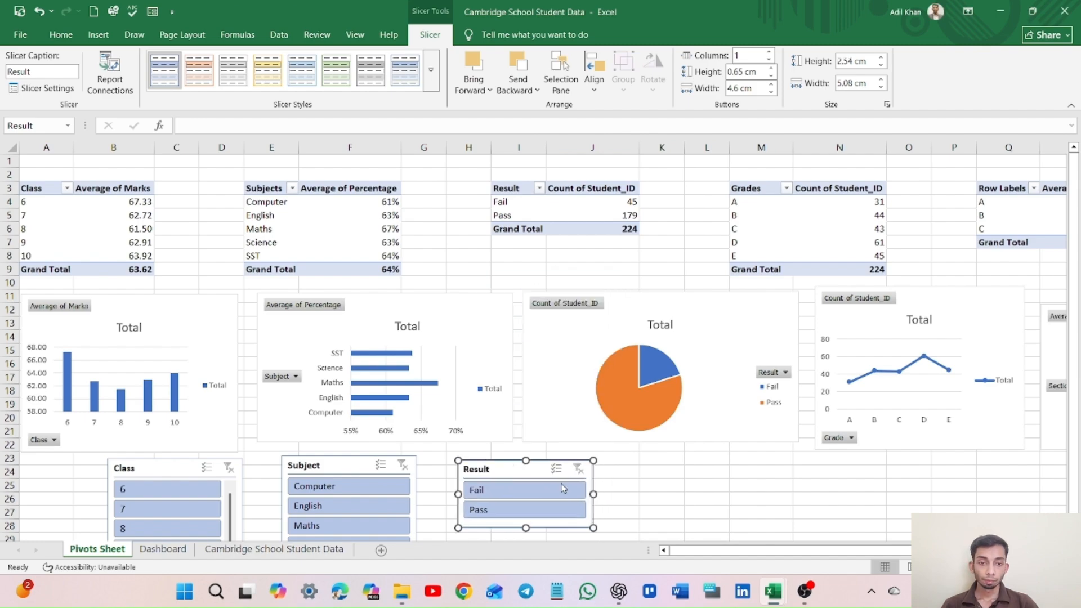
pyautogui.click(651, 473)
pyautogui.scroll(-3, 730, 474)
pyautogui.scroll(3, 731, 474)
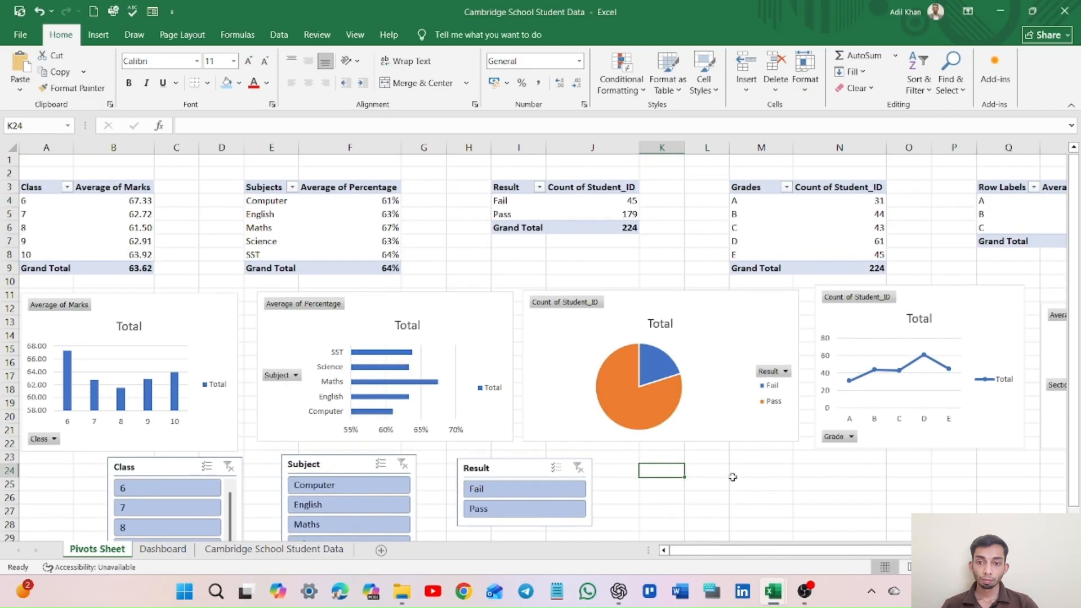
# Insert a Grade slicer for the Grades student count PivotTable and place it beside the Result slicer.
pyautogui.click(784, 223)
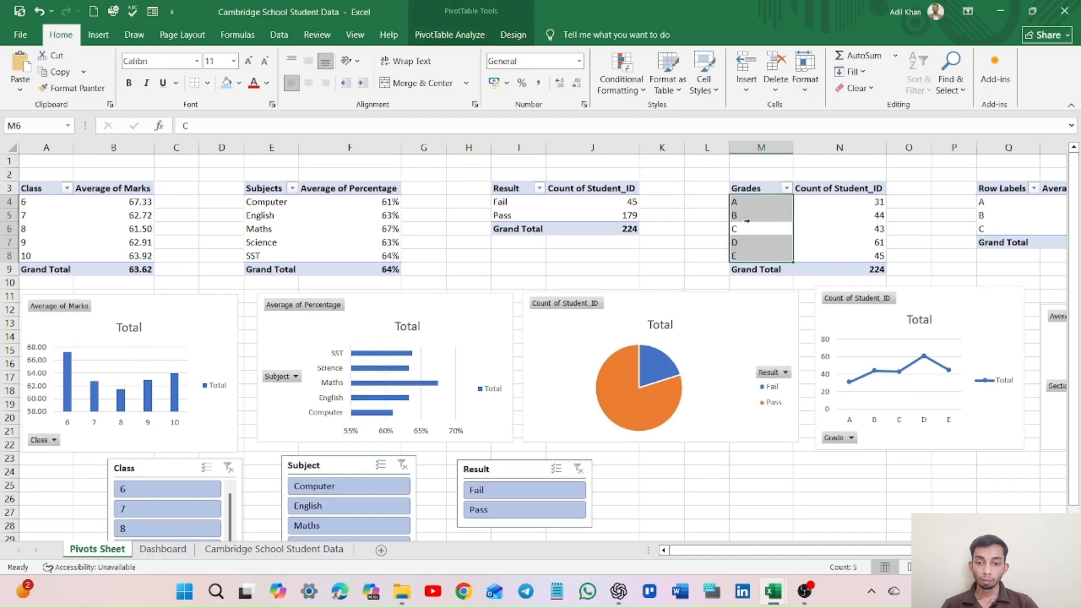
pyautogui.click(449, 35)
pyautogui.click(376, 66)
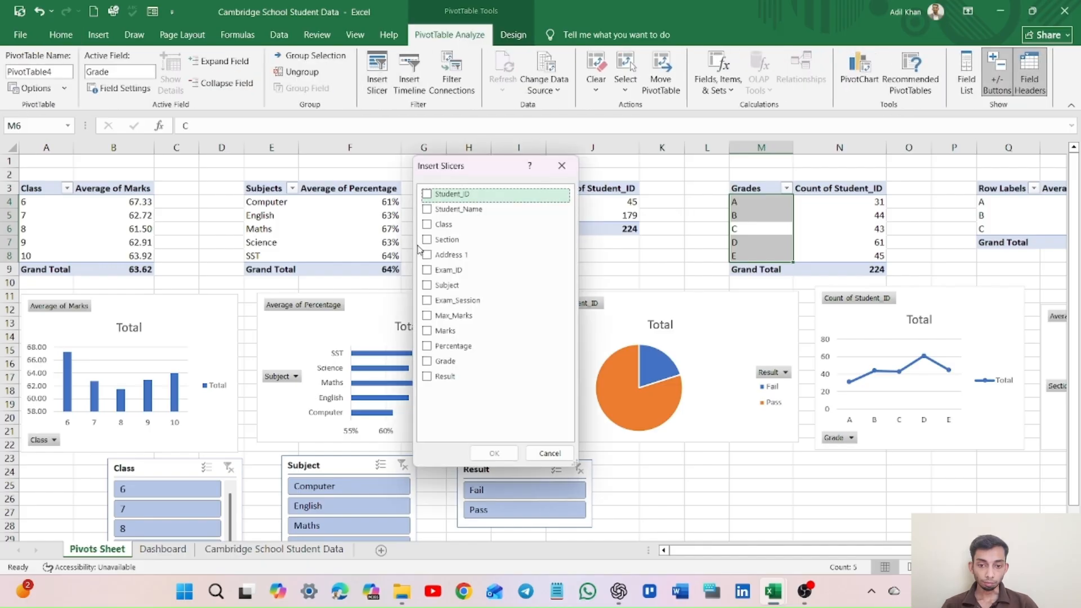
pyautogui.click(427, 362)
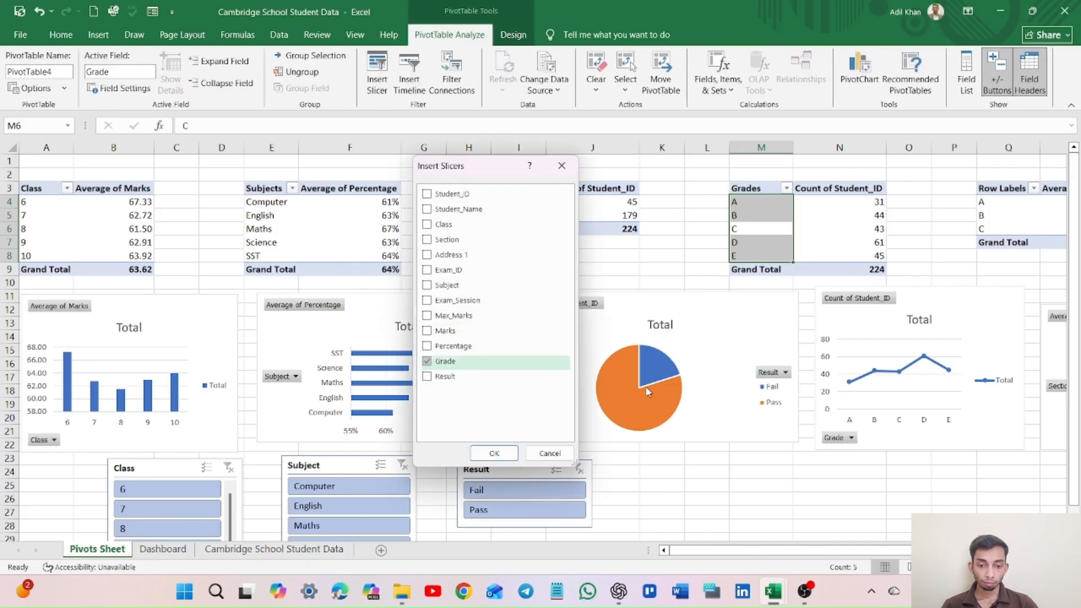
pyautogui.click(494, 453)
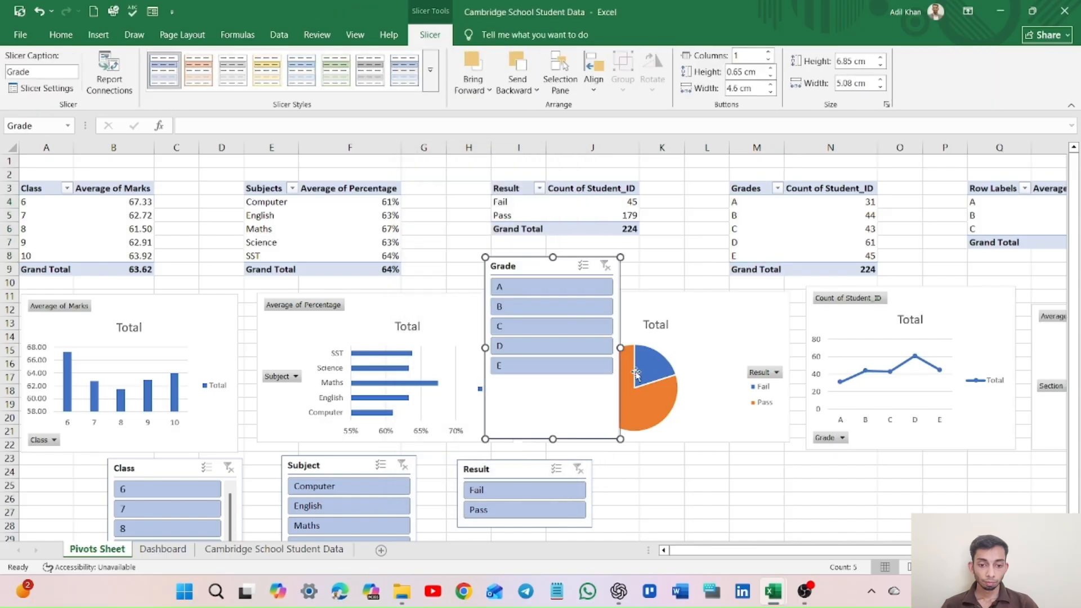
pyautogui.moveTo(548, 266); pyautogui.dragTo(677, 462)
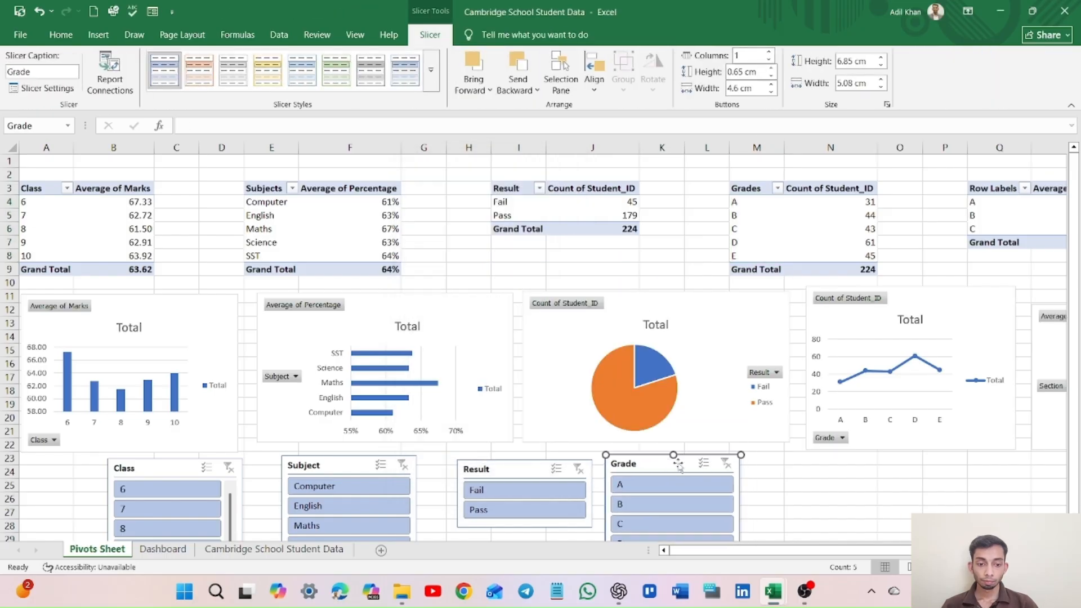
pyautogui.click(779, 467)
pyautogui.click(848, 467)
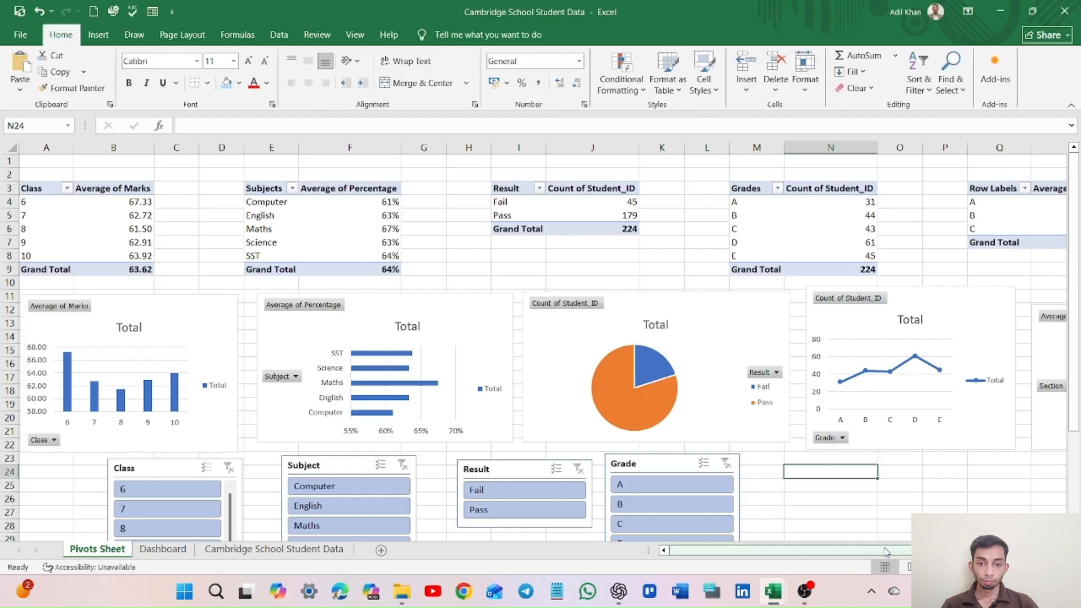
# Insert a Section slicer for the Average of Percentage by section PivotTable and place it beside the Grade slicer.
pyautogui.moveTo(878, 551); pyautogui.dragTo(980, 550)
pyautogui.click(695, 219)
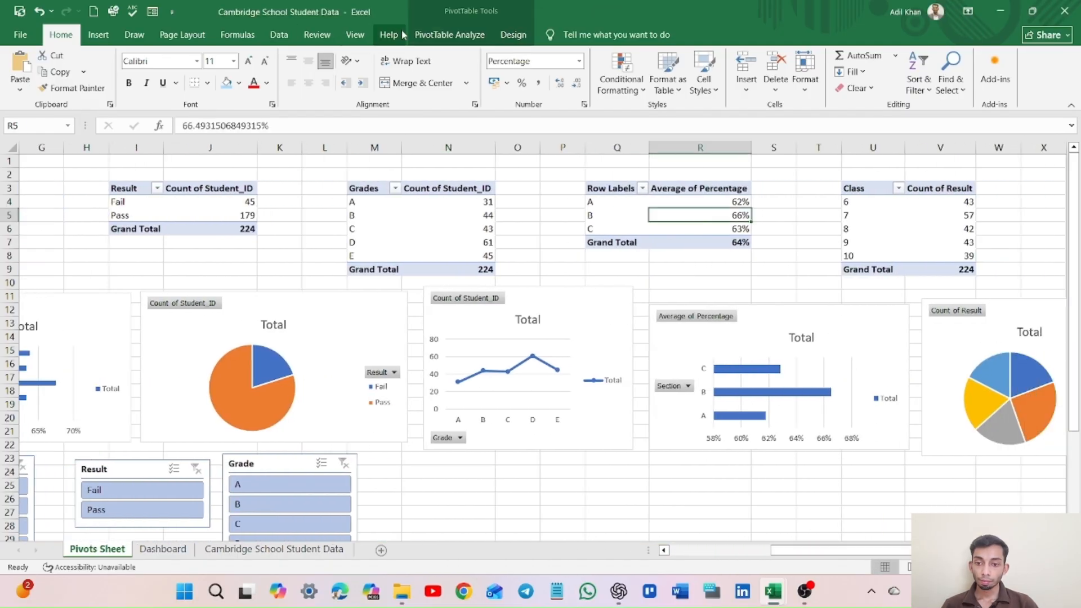
pyautogui.click(438, 36)
pyautogui.click(375, 71)
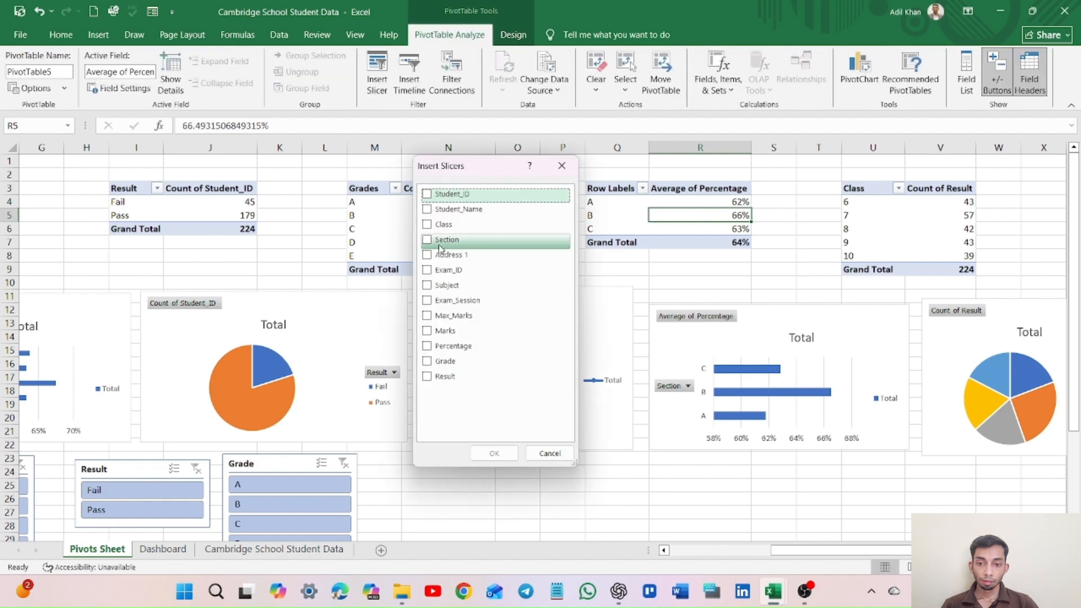
pyautogui.moveTo(476, 169); pyautogui.dragTo(407, 173)
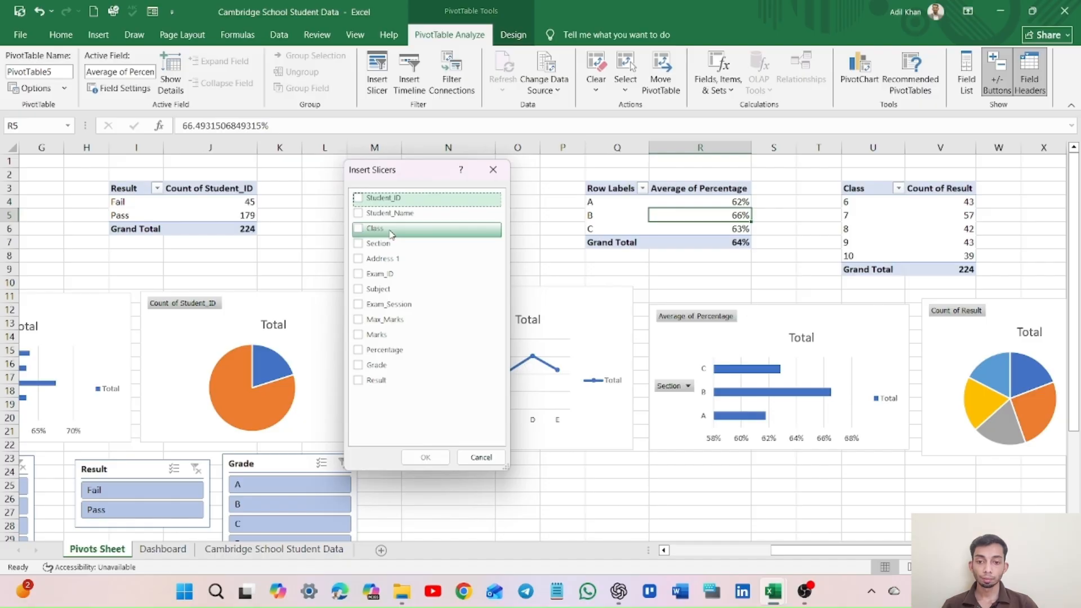
pyautogui.click(359, 243)
pyautogui.click(426, 458)
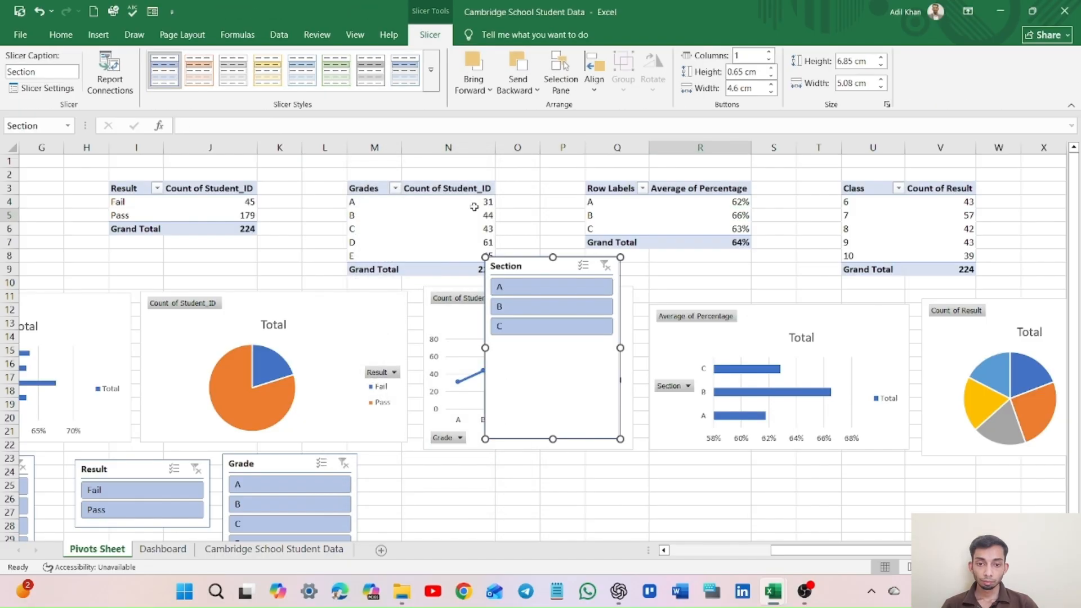
pyautogui.moveTo(541, 262); pyautogui.dragTo(446, 467)
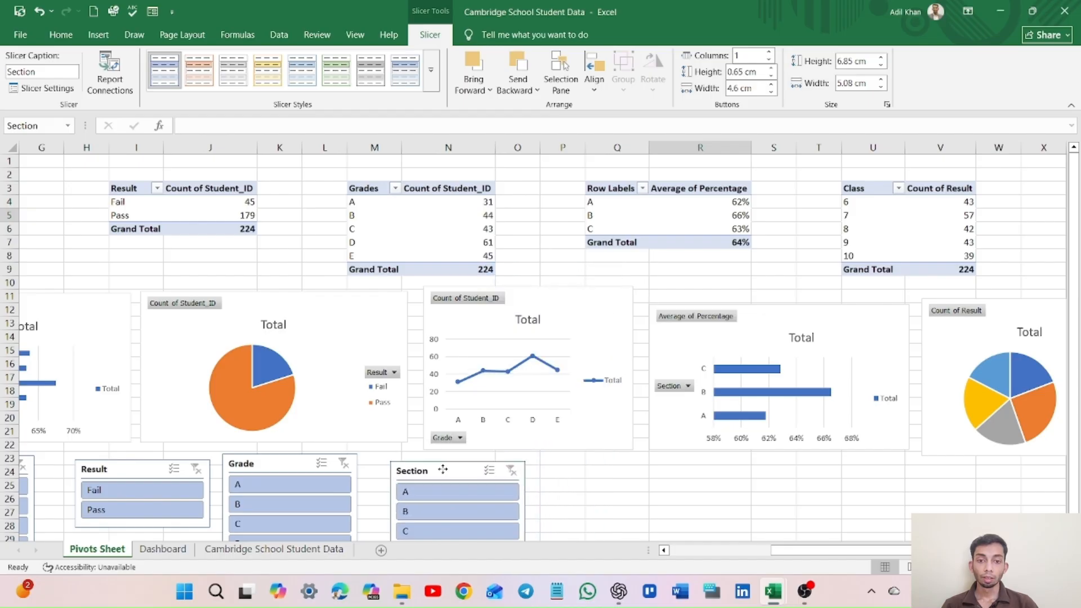
# Rename the Row Labels header of the section Average of Percentage PivotTable to Sections.
pyautogui.click(618, 203)
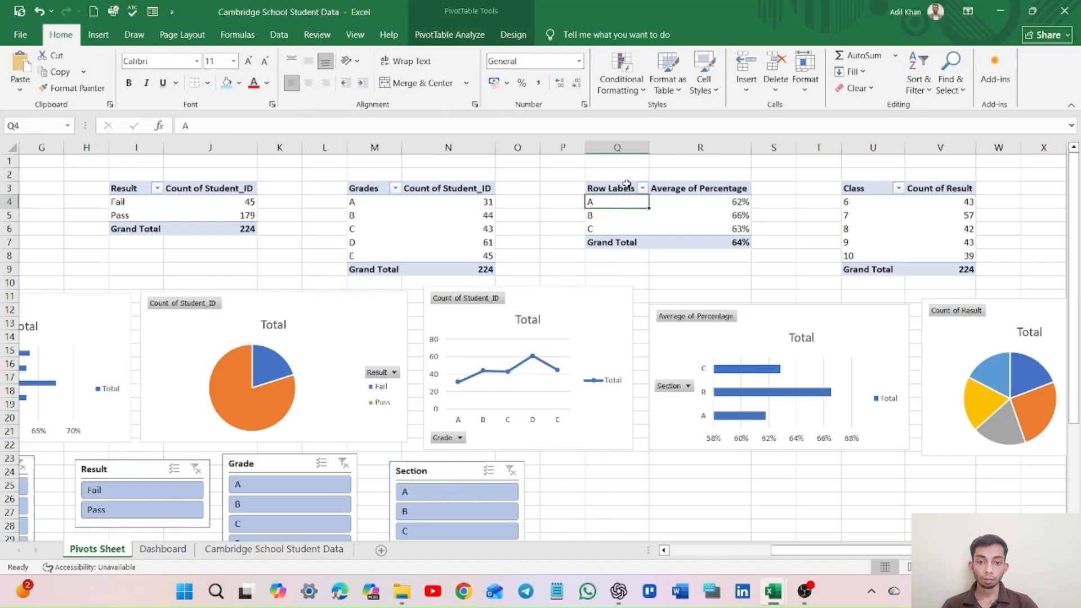
pyautogui.doubleClick(627, 187)
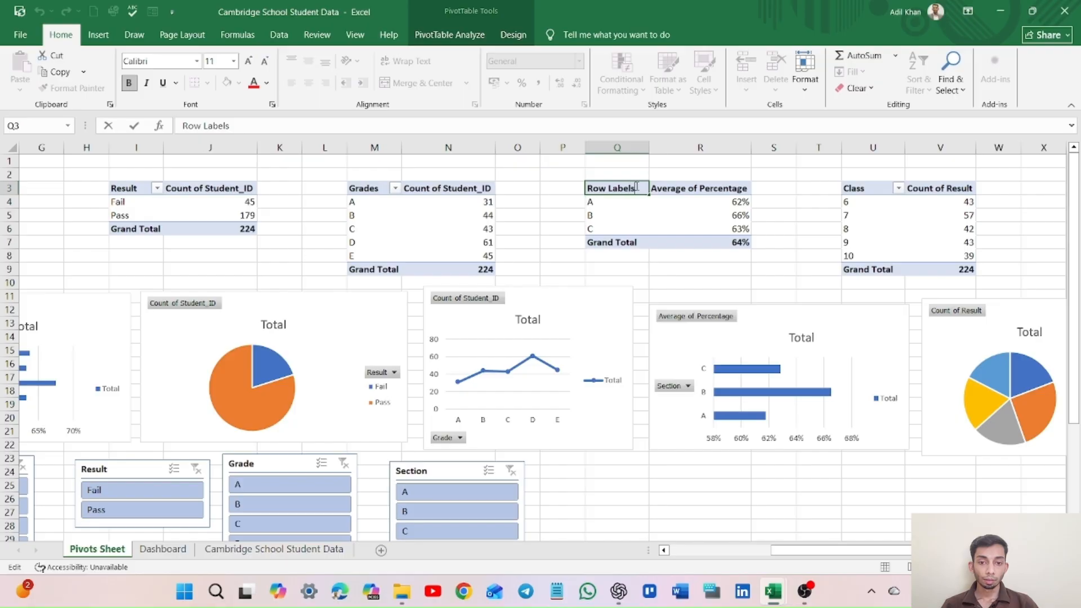
pyautogui.press('BackSpace')
pyautogui.press('BackSpace')
pyautogui.press('BackSpace')
pyautogui.press('BackSpace')
pyautogui.press('BackSpace')
pyautogui.press('BackSpace')
pyautogui.press('BackSpace')
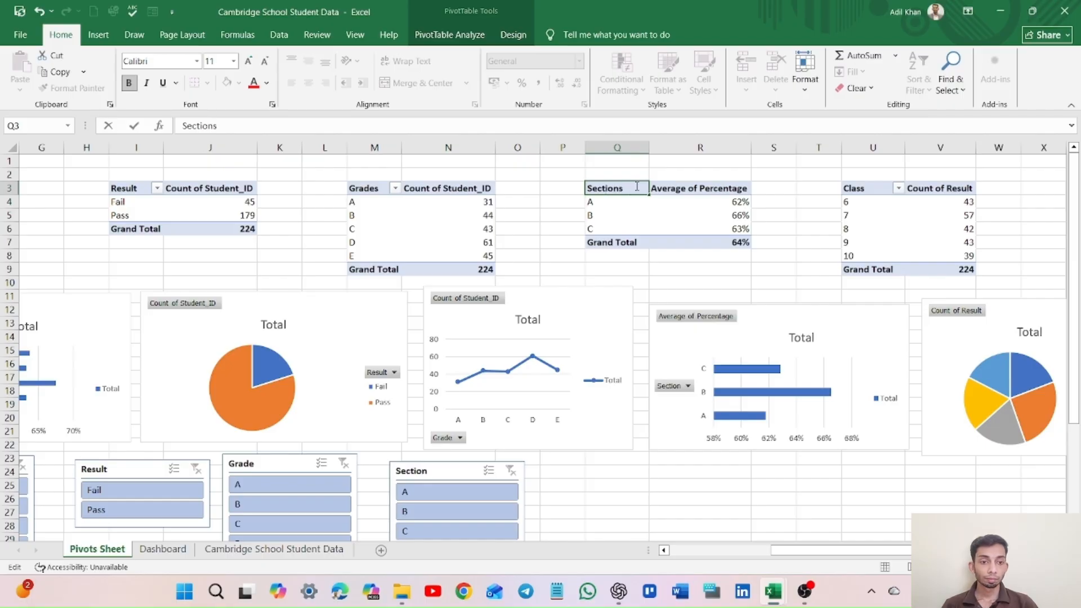
pyautogui.press('Return')
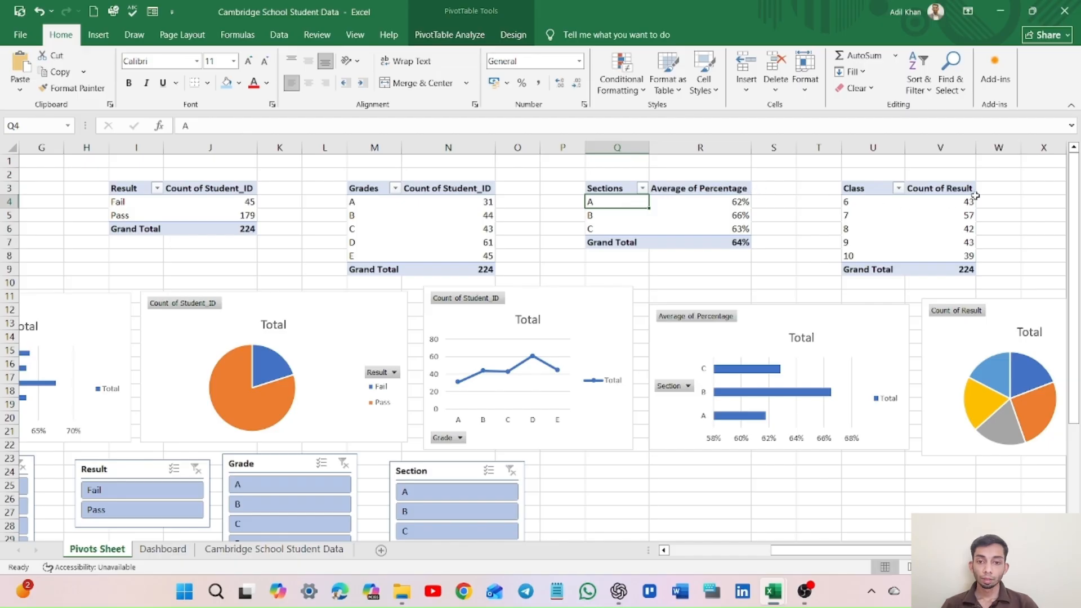
# Insert a Class slicer for the Count of Result by class PivotTable.
pyautogui.click(883, 202)
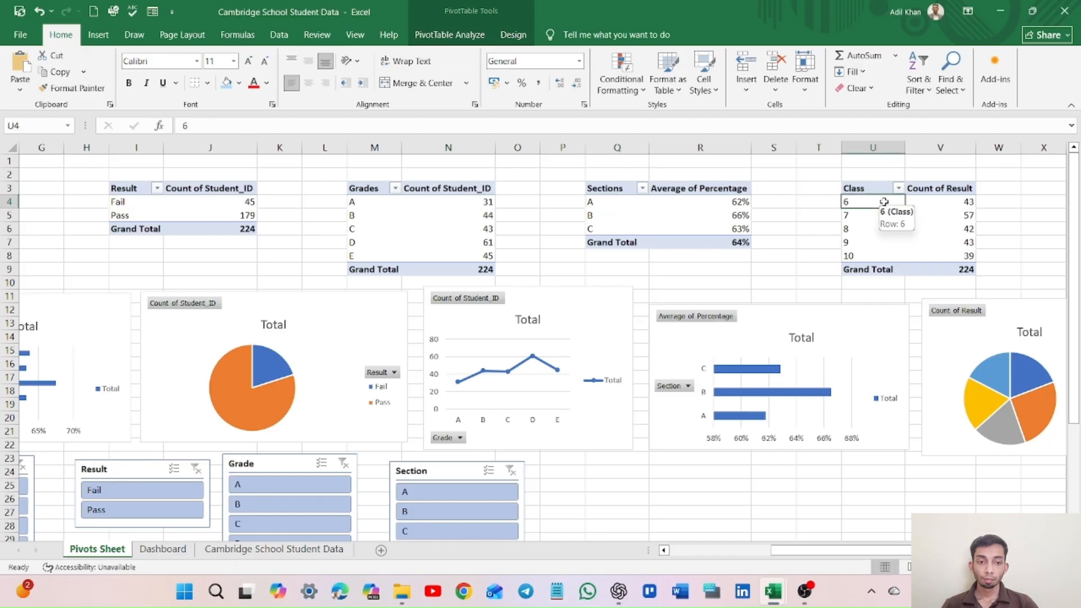
pyautogui.click(876, 187)
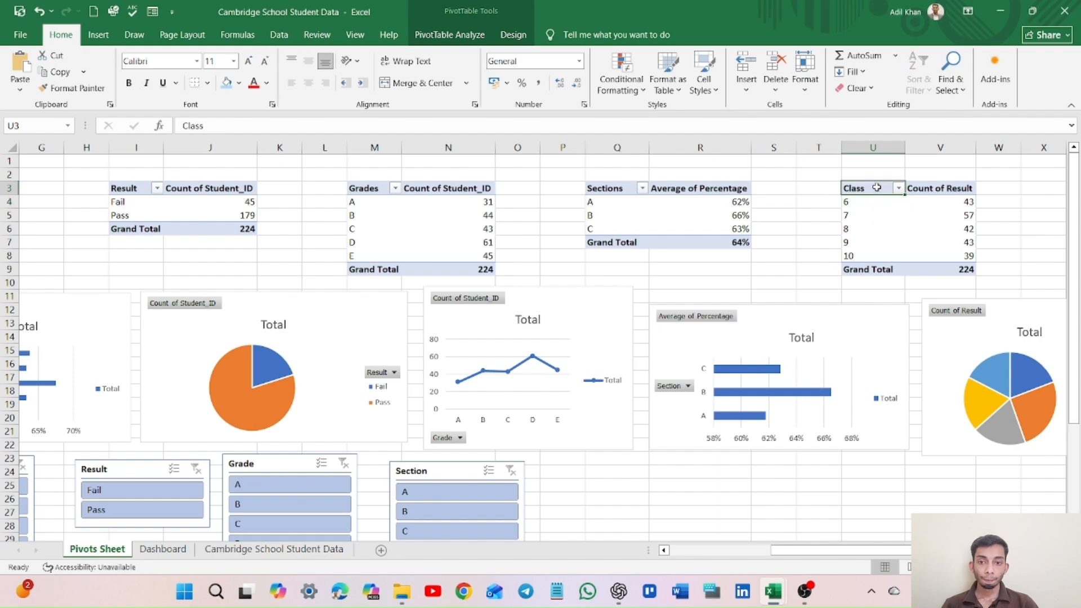
pyautogui.scroll(-2, 674, 269)
pyautogui.scroll(2, 687, 278)
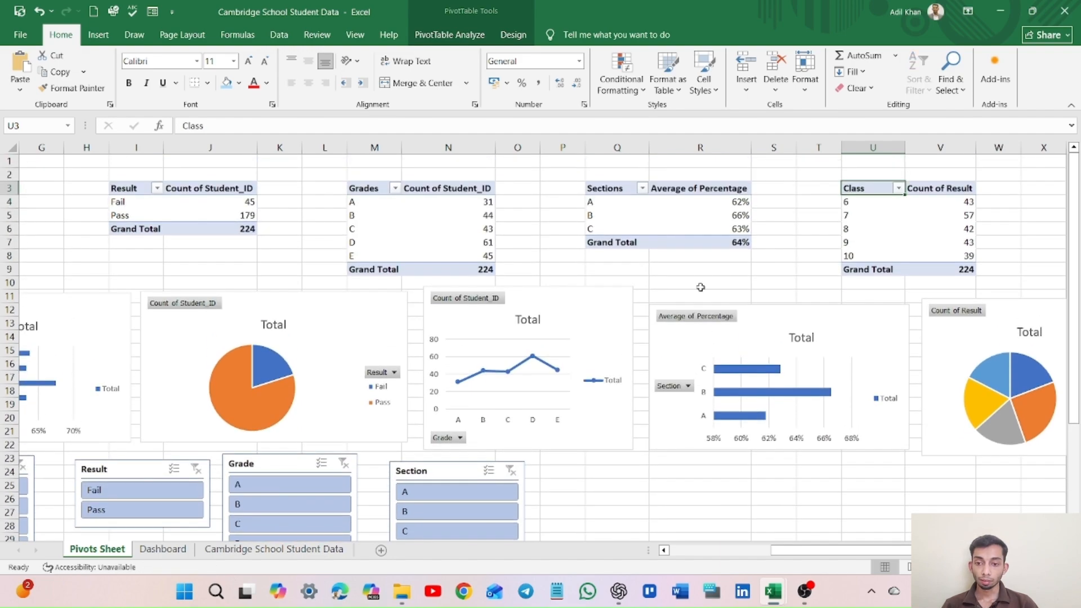
pyautogui.click(885, 230)
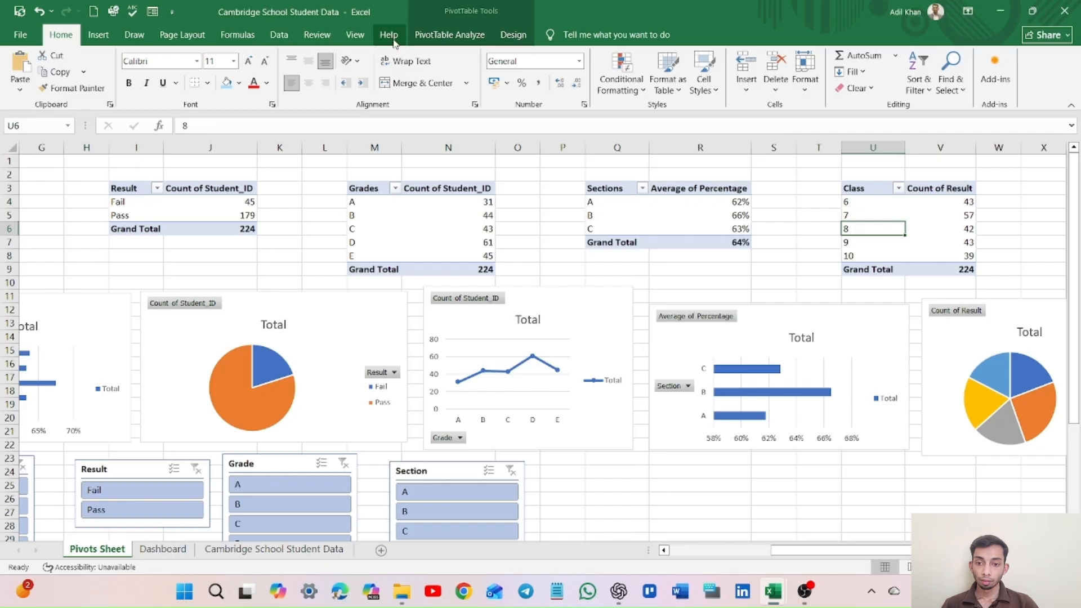
pyautogui.click(450, 35)
pyautogui.click(383, 67)
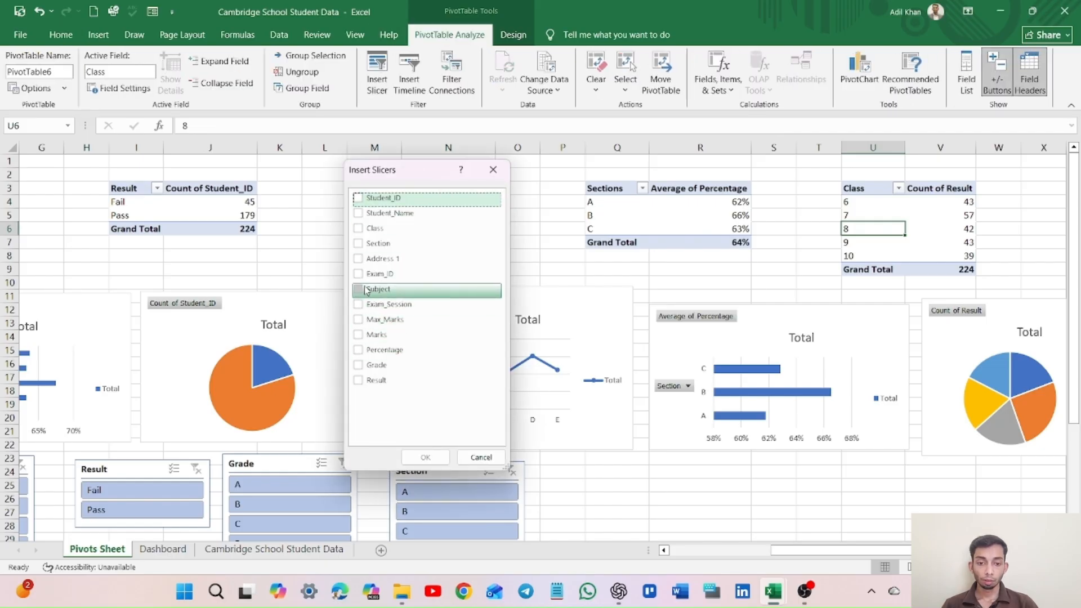
pyautogui.click(359, 229)
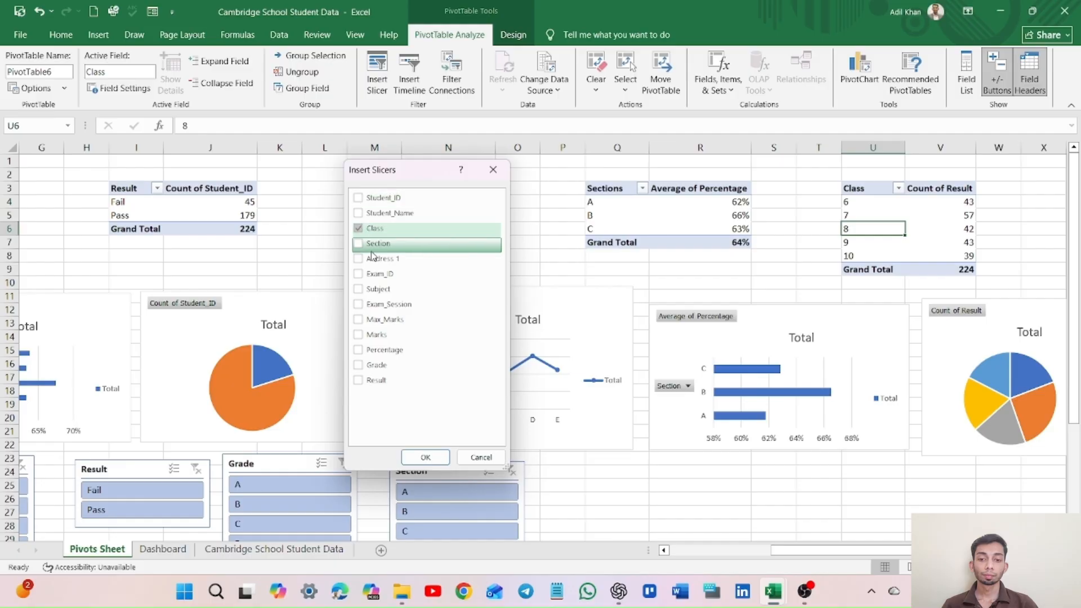
pyautogui.click(426, 458)
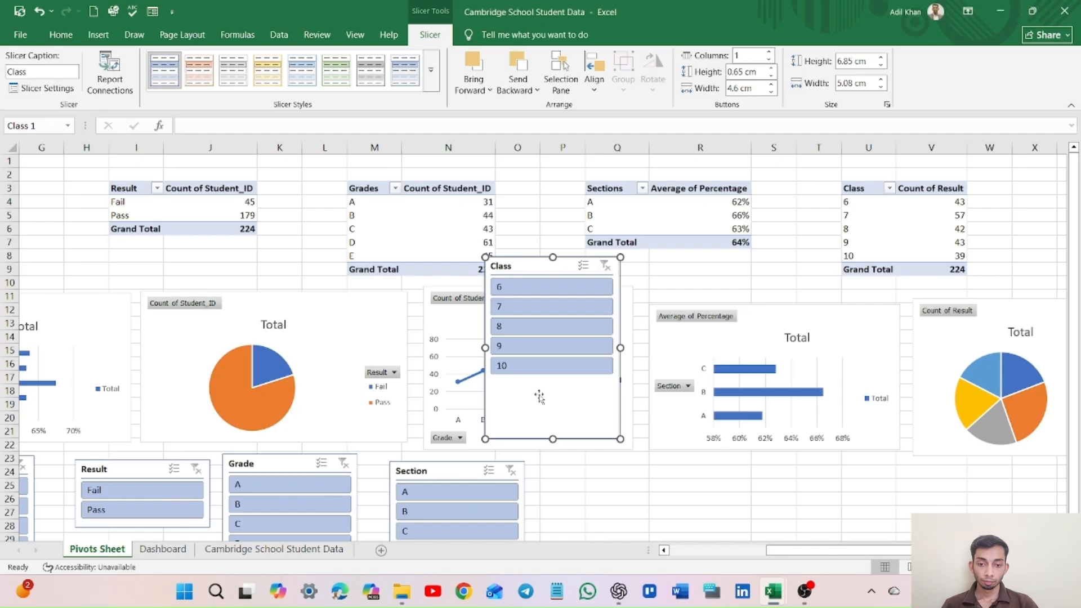
# Move the new Class slicer below the section Average of Percentage chart, clear of the other charts.
pyautogui.moveTo(539, 397); pyautogui.dragTo(615, 566)
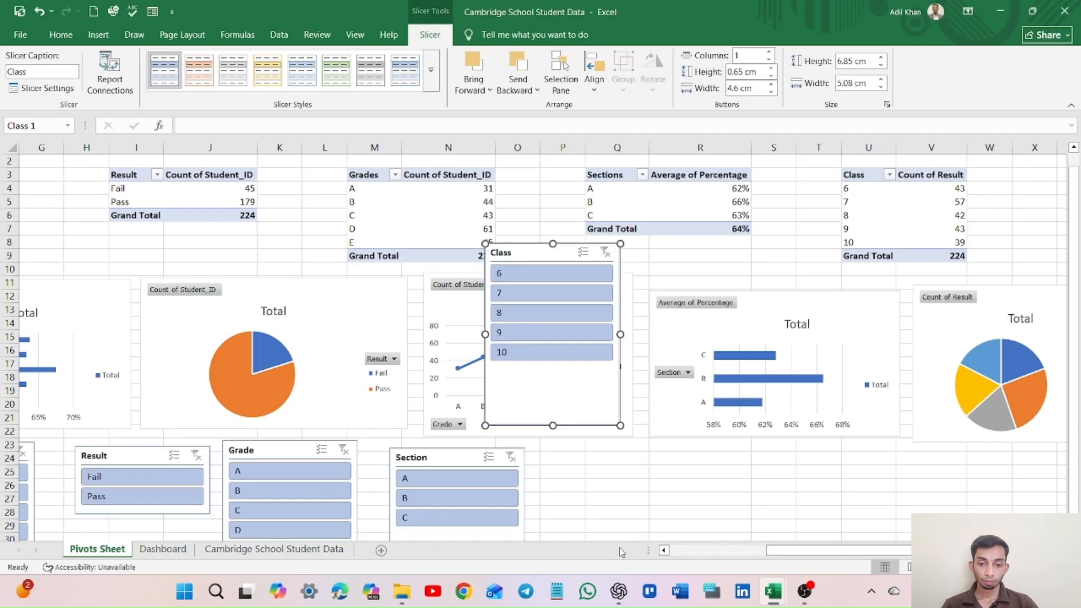
pyautogui.moveTo(550, 383); pyautogui.dragTo(616, 565)
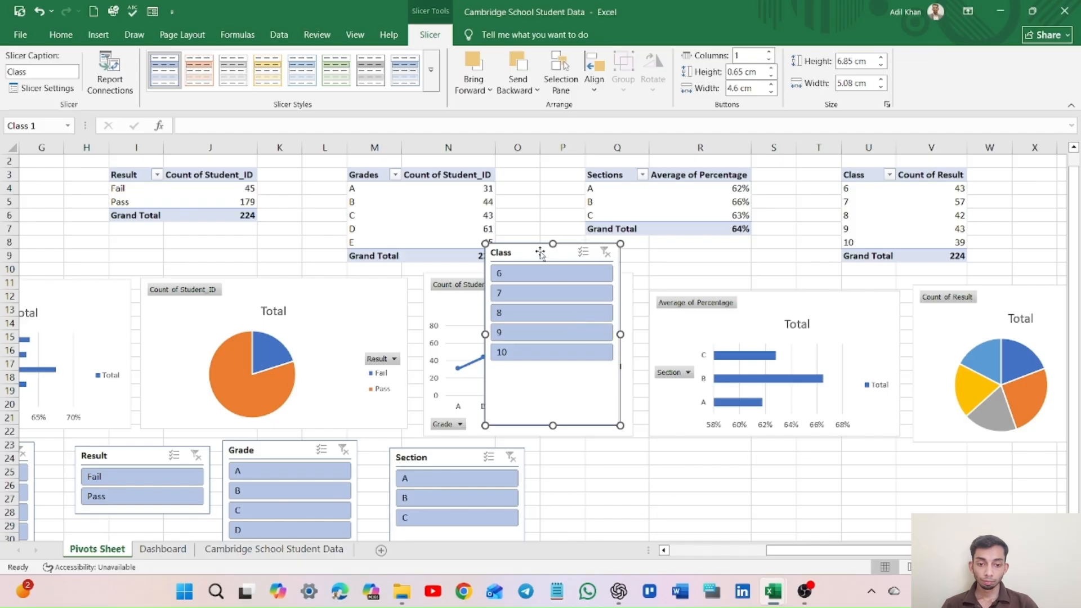
pyautogui.moveTo(540, 252); pyautogui.dragTo(633, 475)
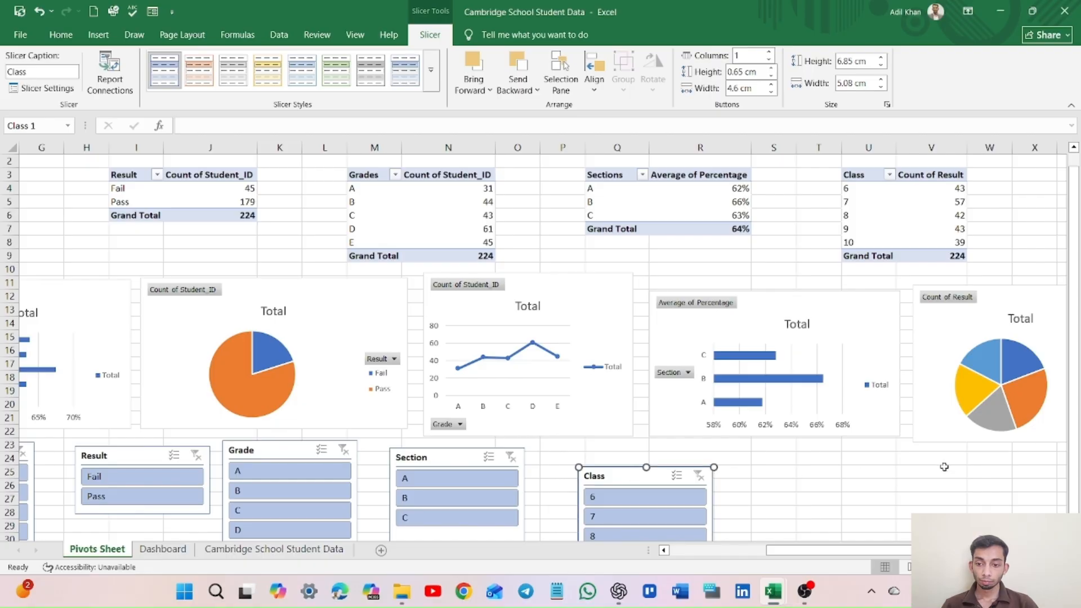
pyautogui.click(804, 509)
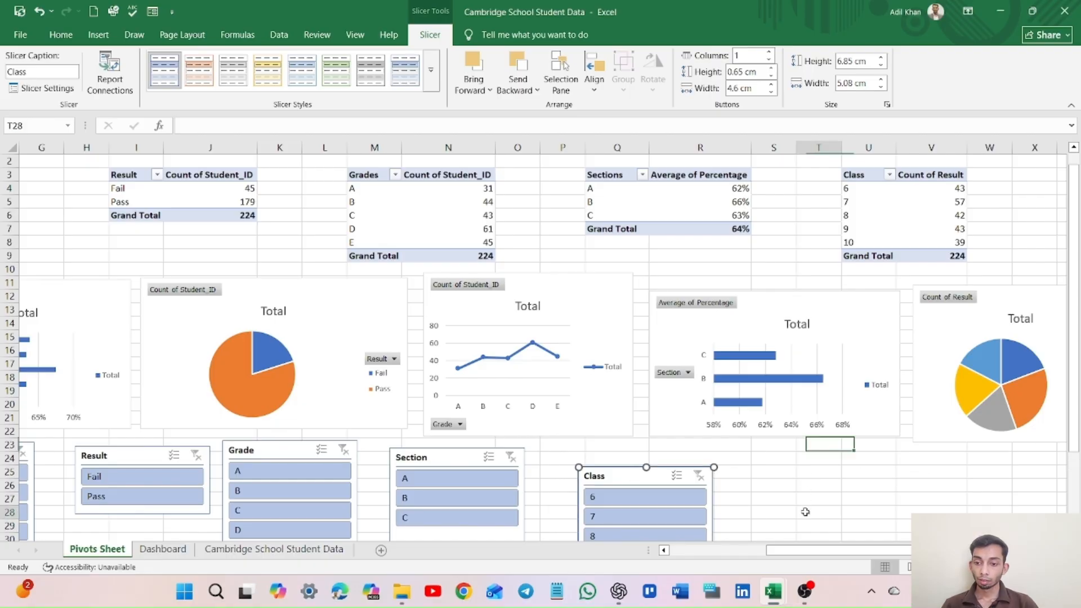
# Shorten the Grade and Section slicers so each ends just below its last item.
pyautogui.scroll(-5, 777, 459)
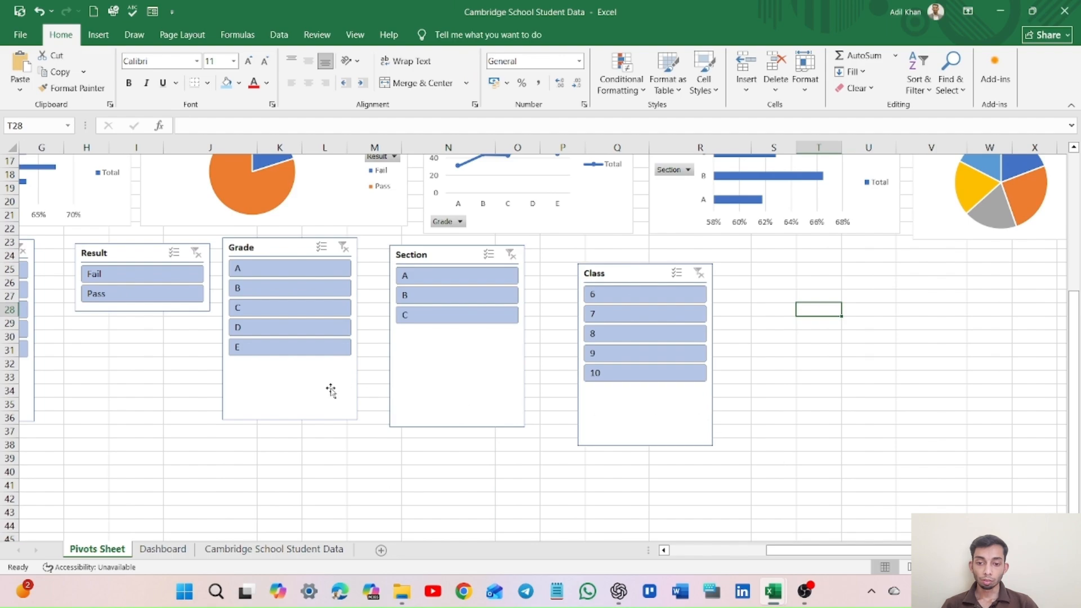
pyautogui.click(288, 420)
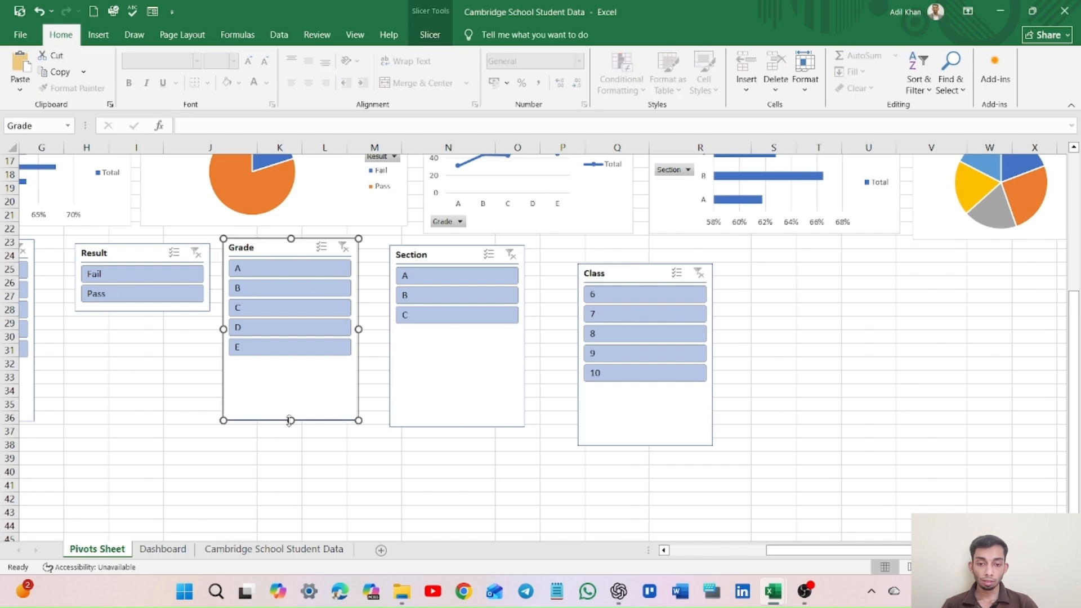
pyautogui.moveTo(289, 420); pyautogui.dragTo(291, 363)
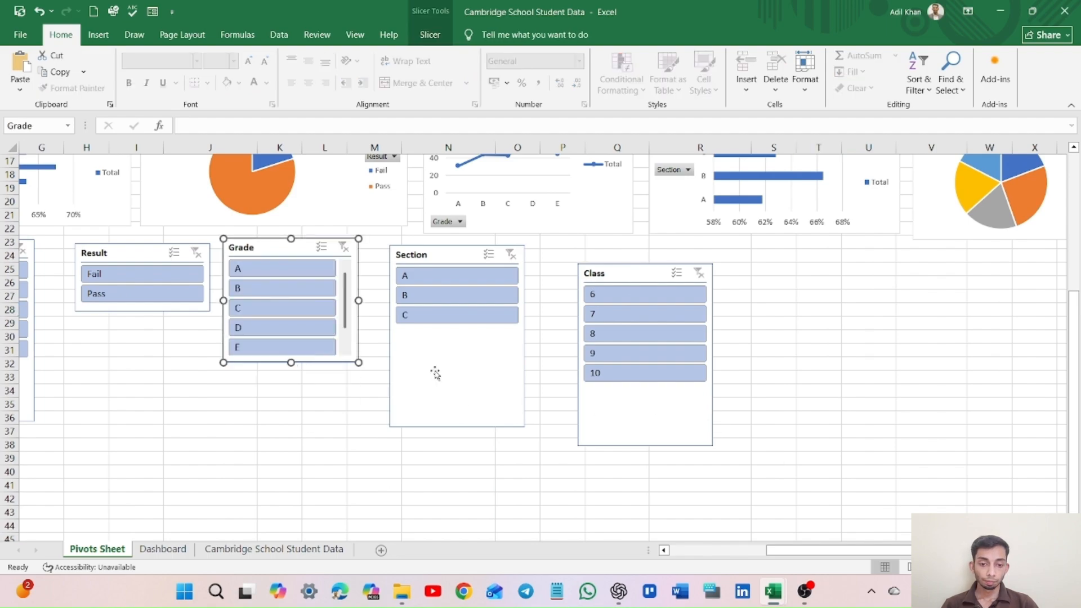
pyautogui.click(435, 373)
pyautogui.moveTo(458, 427); pyautogui.dragTo(457, 330)
# Shorten the second Class slicer to end near its last item and place it closer to the Section slicer.
pyautogui.click(630, 410)
pyautogui.moveTo(648, 446); pyautogui.dragTo(605, 389)
pyautogui.click(452, 406)
pyautogui.scroll(3, 475, 403)
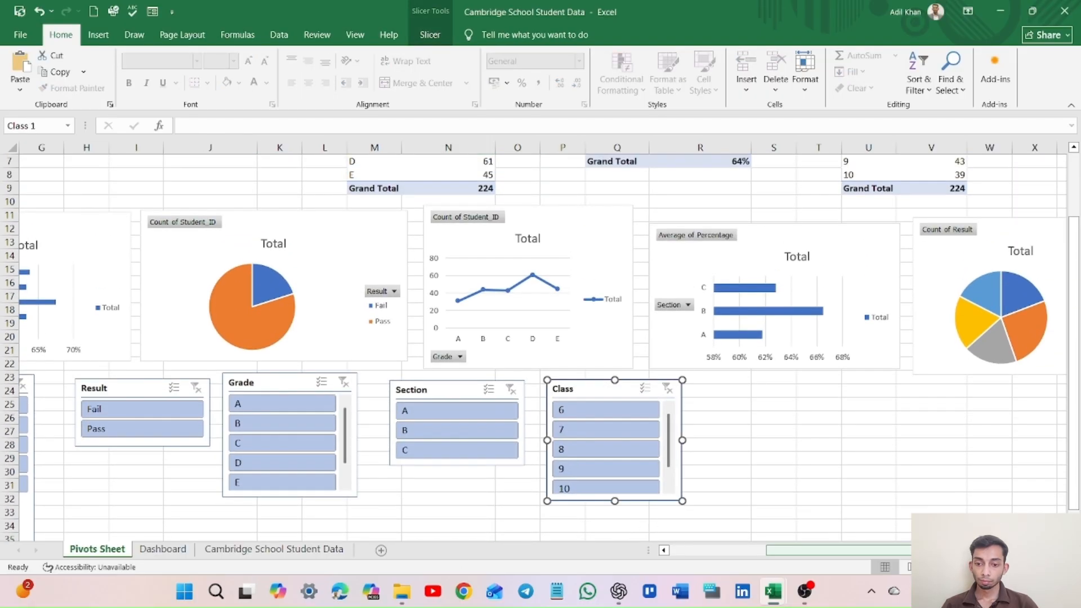
# Shorten the Subject slicer to about the same height as the first Class slicer.
pyautogui.moveTo(899, 551); pyautogui.dragTo(703, 558)
pyautogui.scroll(-1, 567, 513)
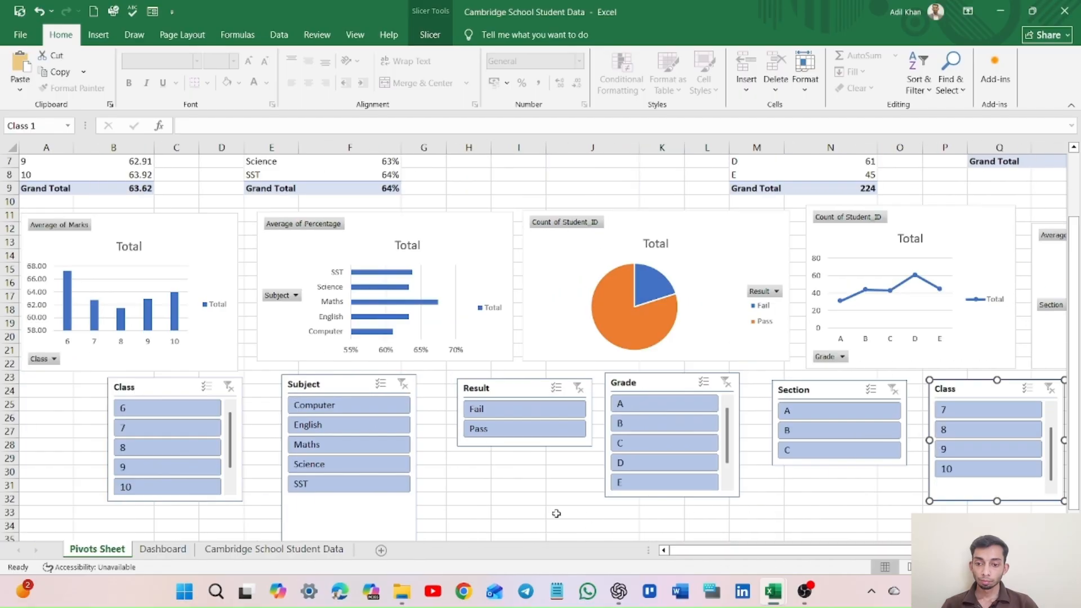
pyautogui.click(464, 501)
pyautogui.scroll(-3, 464, 501)
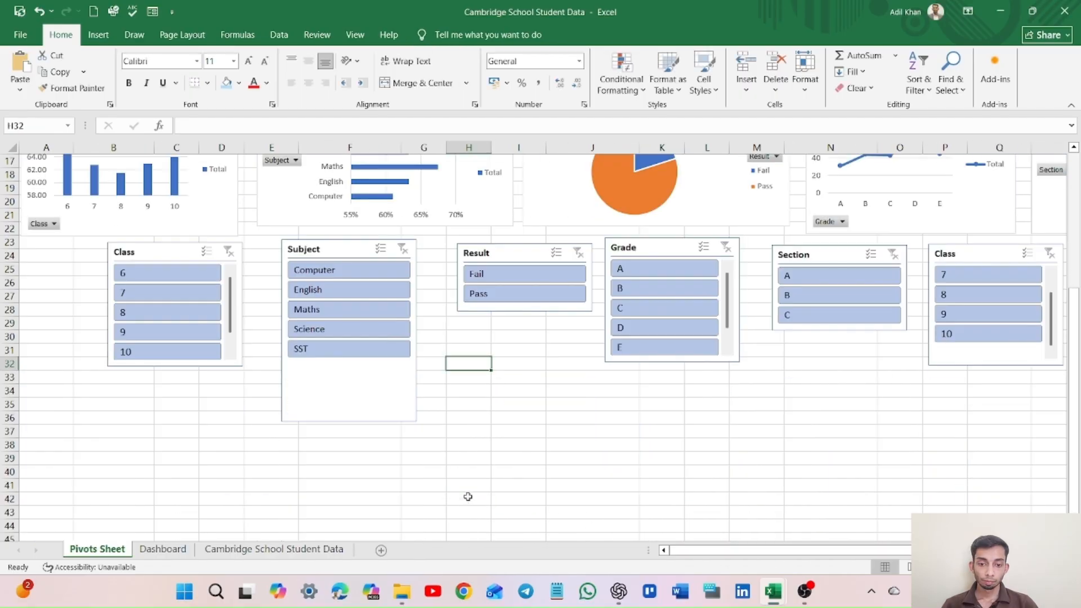
pyautogui.click(385, 406)
pyautogui.moveTo(349, 423); pyautogui.dragTo(352, 362)
pyautogui.click(460, 381)
pyautogui.scroll(6, 523, 470)
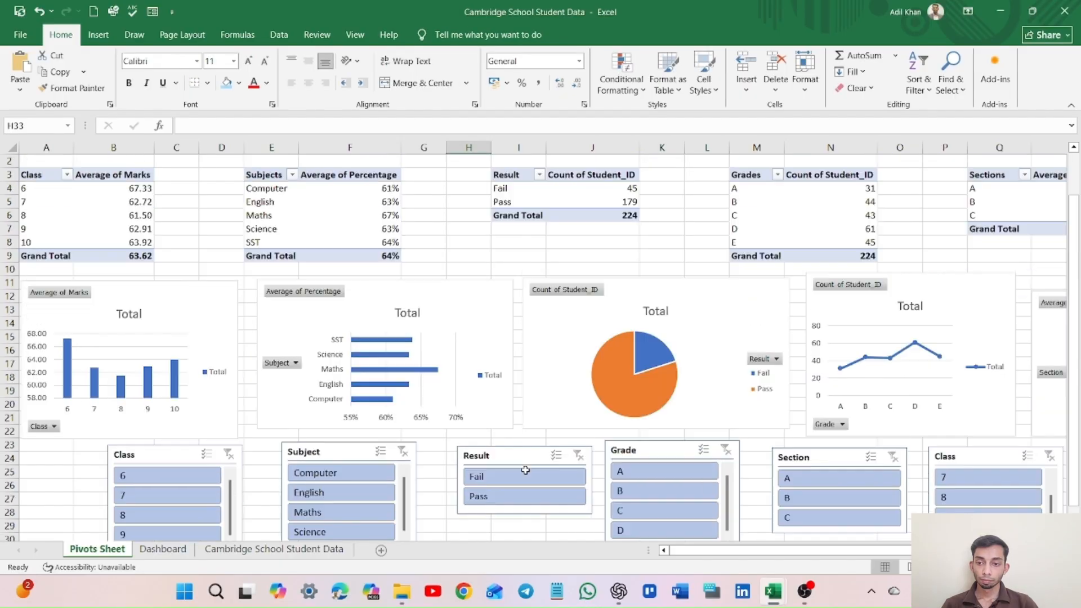
pyautogui.scroll(-2, 636, 521)
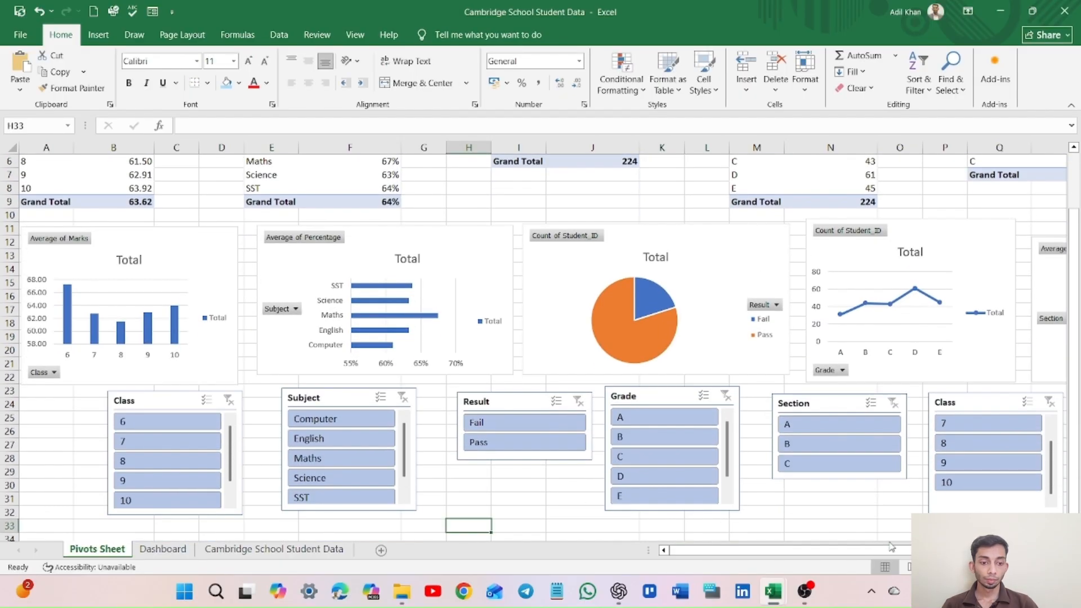
pyautogui.scroll(-4, 541, 338)
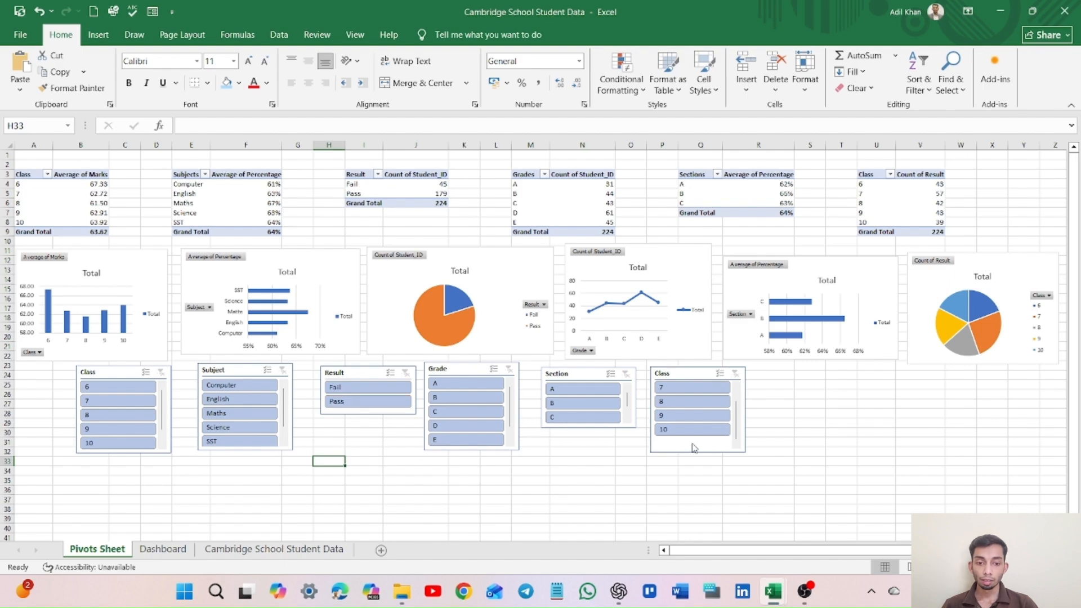
pyautogui.click(817, 413)
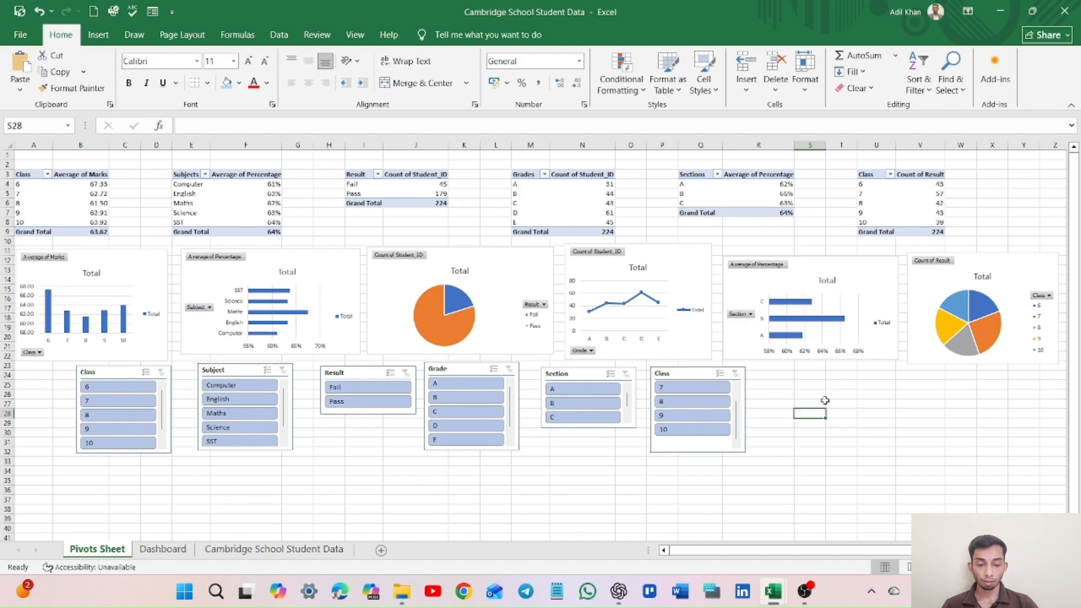
pyautogui.click(802, 376)
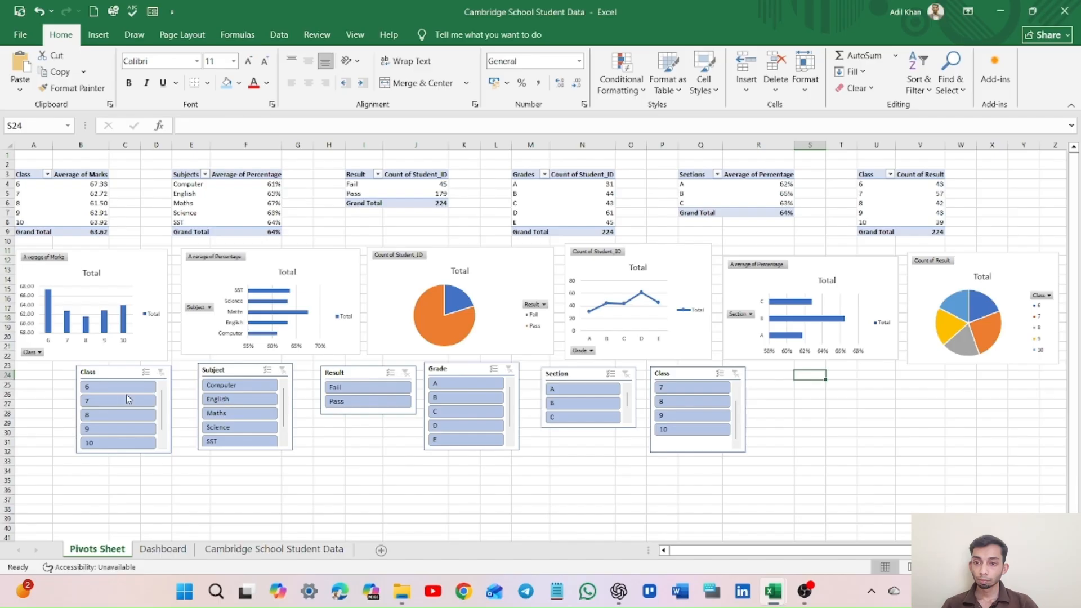
# Connect the first Class slicer to all six PivotTables on the Pivots Sheet, adding PivotTable2 through PivotTable6 to its report connections.
pyautogui.rightClick(126, 376)
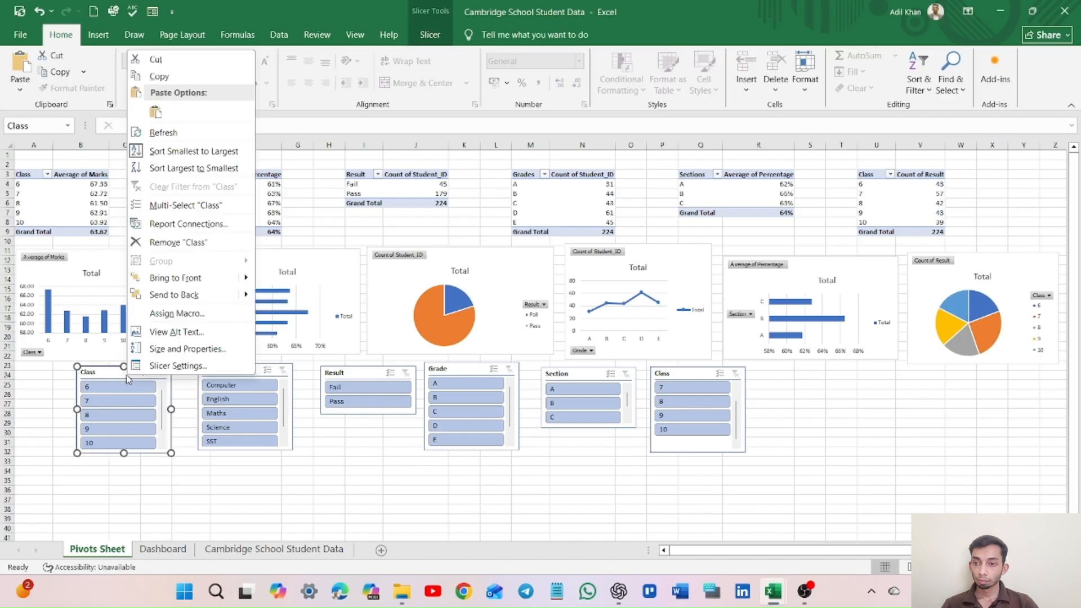
pyautogui.press('Escape')
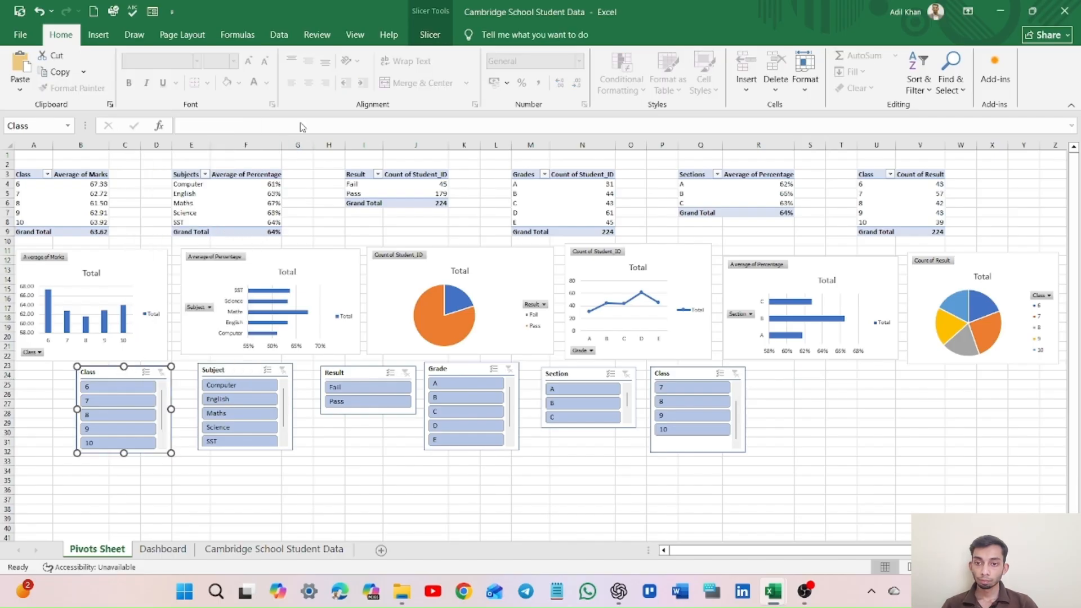
pyautogui.click(98, 35)
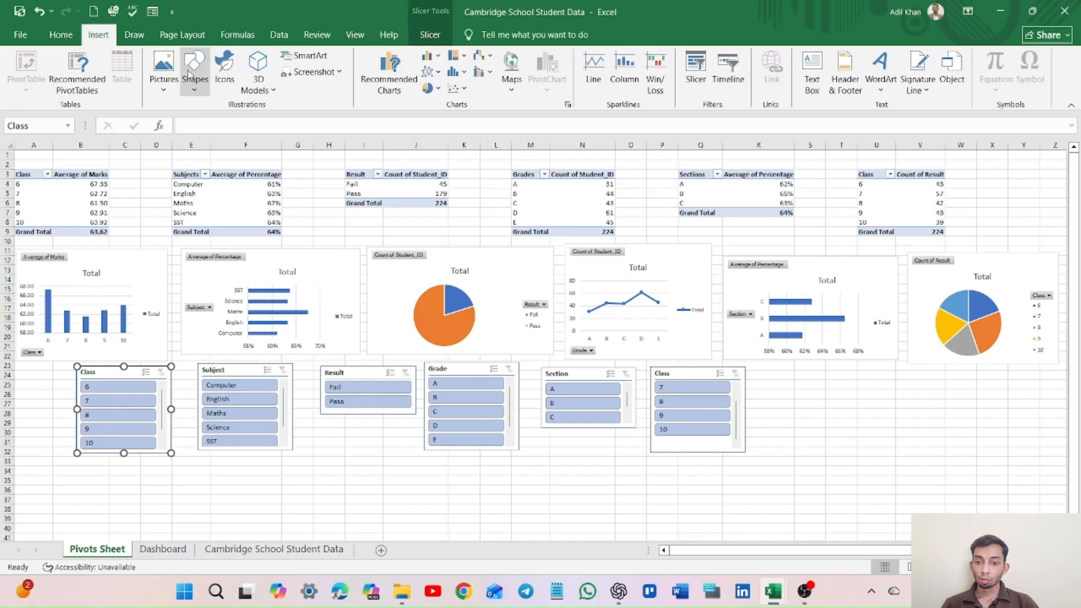
pyautogui.click(429, 36)
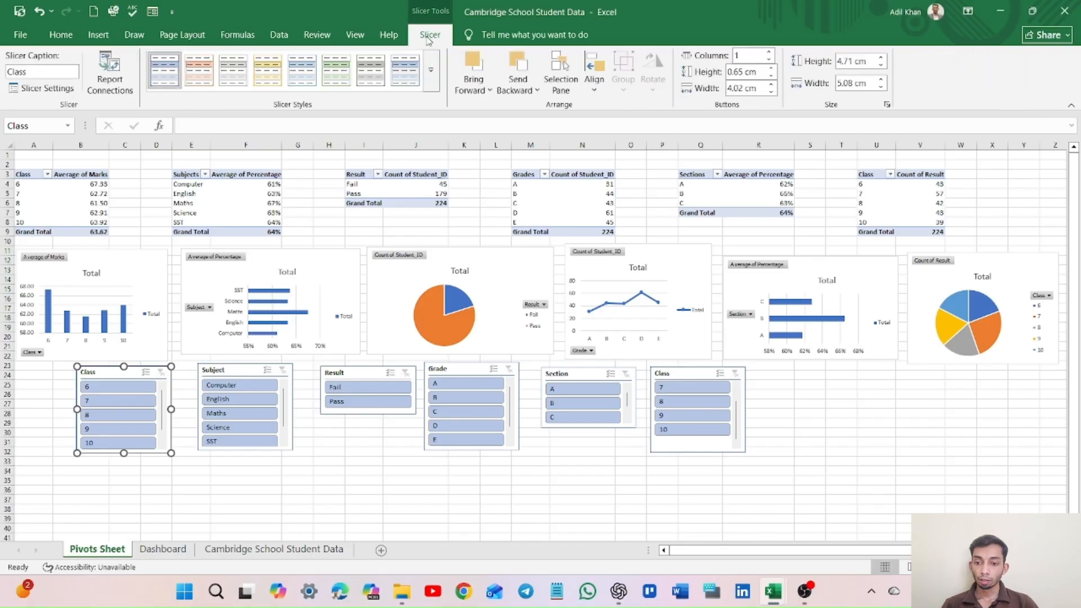
pyautogui.click(114, 76)
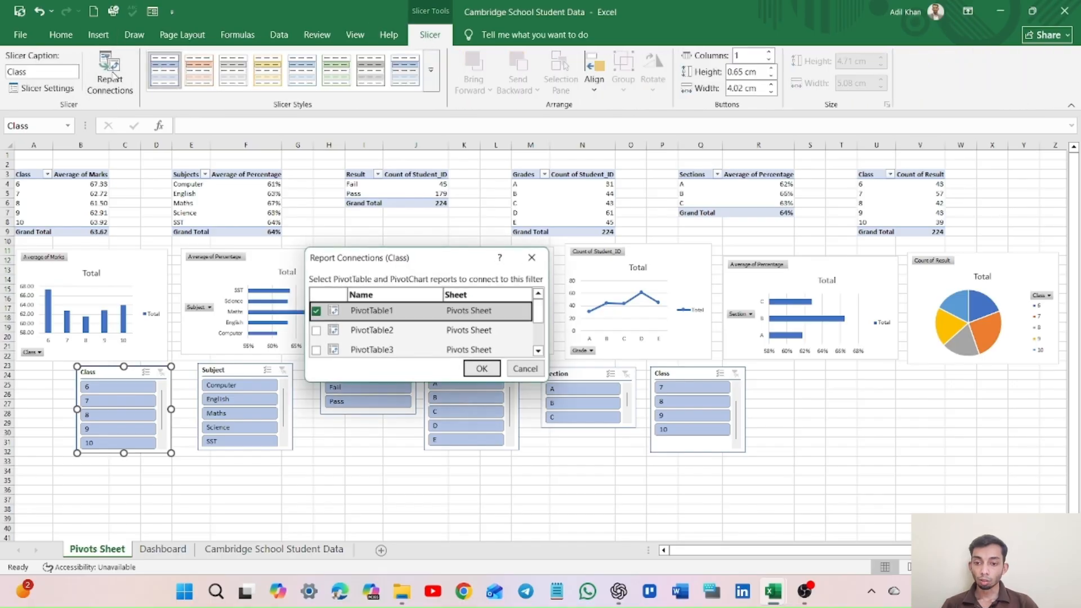
pyautogui.click(315, 311)
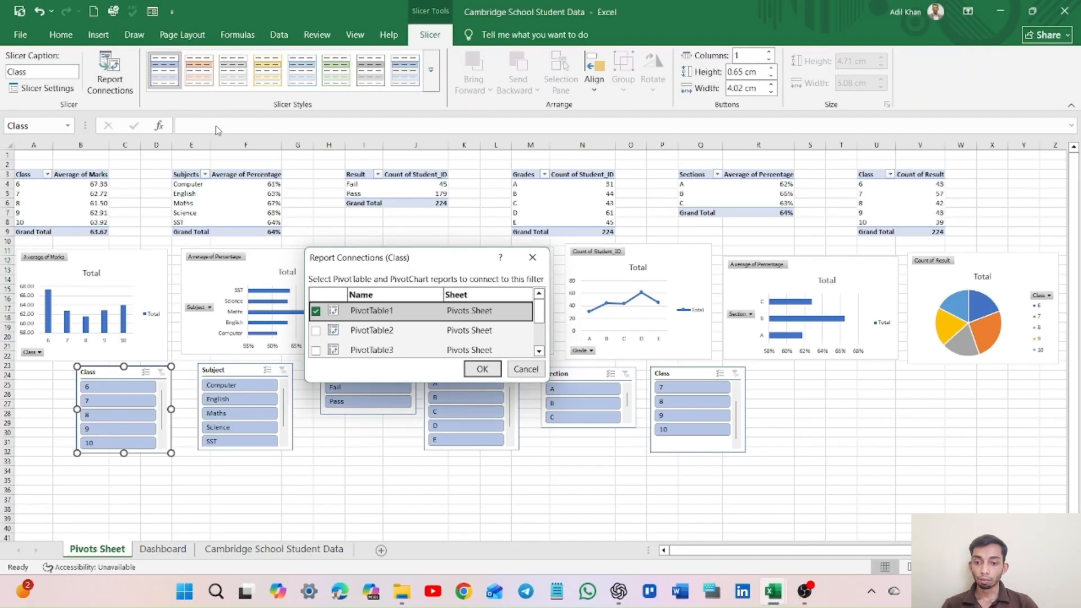
pyautogui.click(316, 331)
pyautogui.click(316, 350)
pyautogui.scroll(-3, 319, 338)
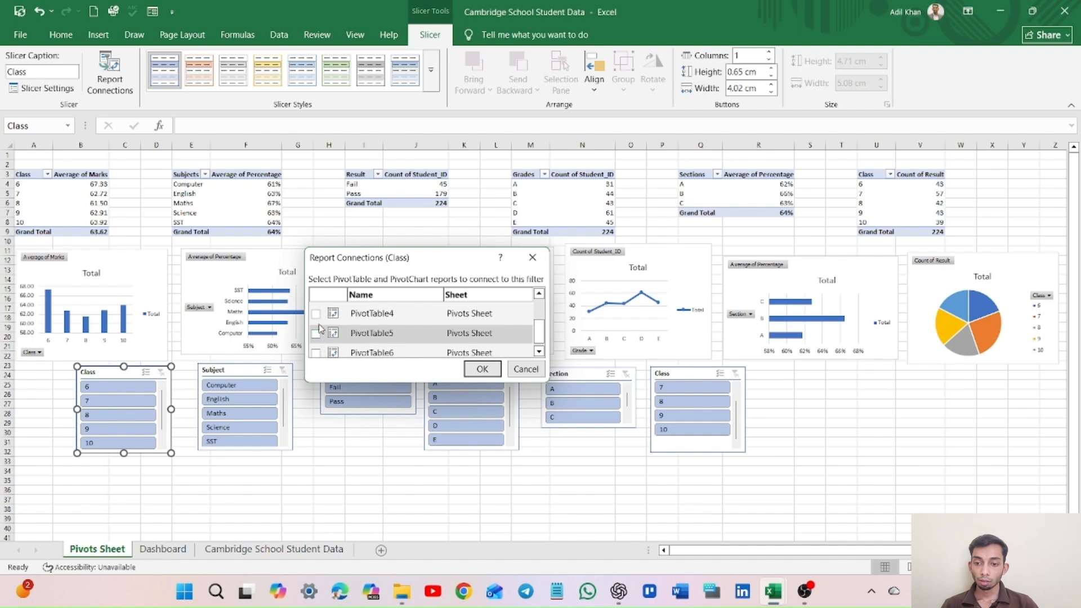
pyautogui.scroll(3, 319, 329)
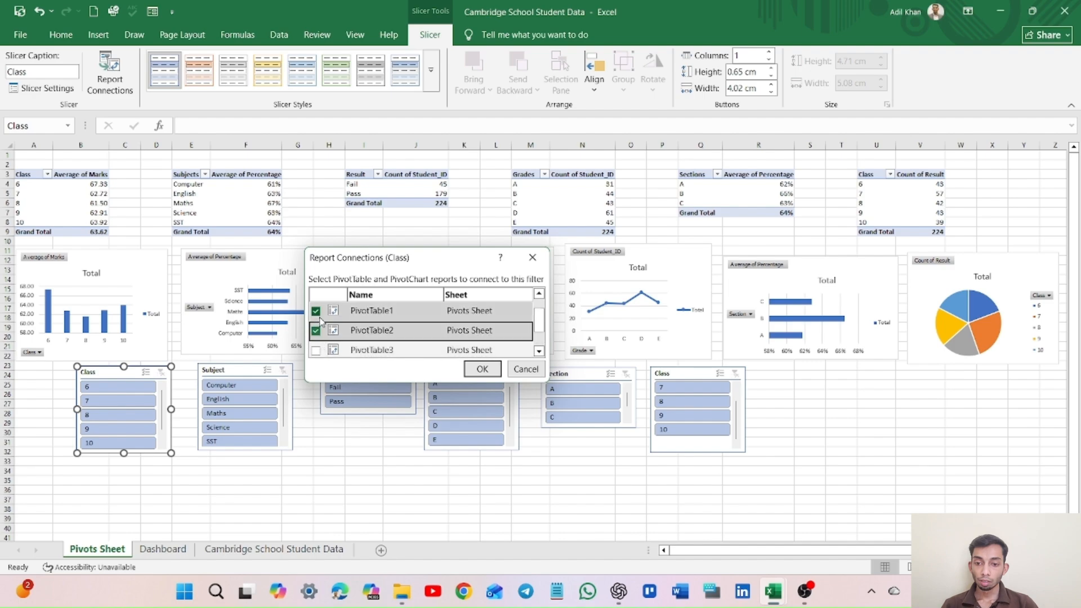
pyautogui.click(315, 350)
pyautogui.scroll(-3, 316, 338)
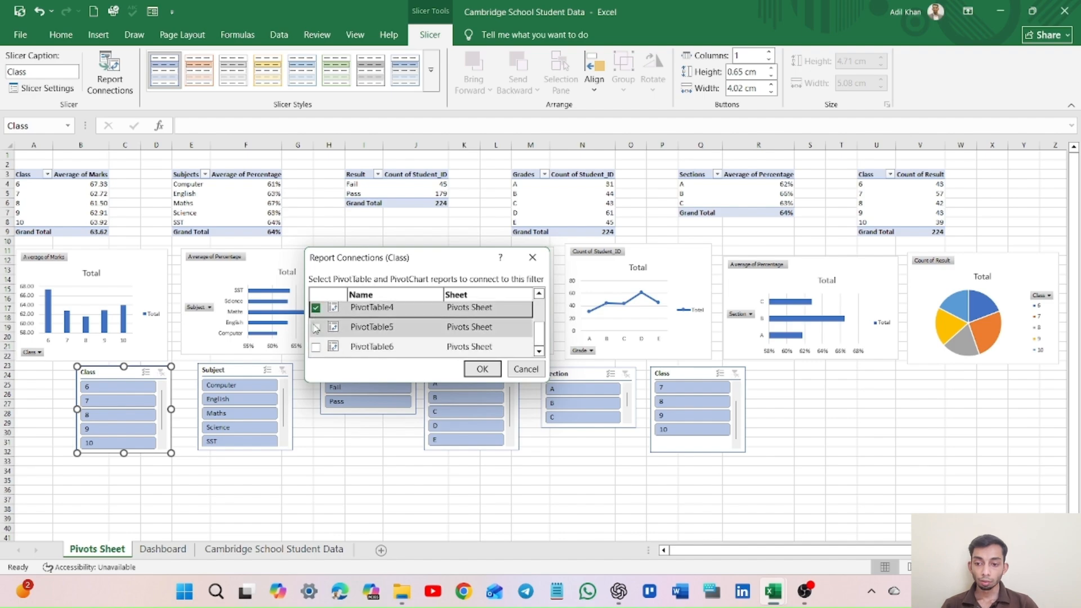
pyautogui.click(316, 328)
pyautogui.click(316, 346)
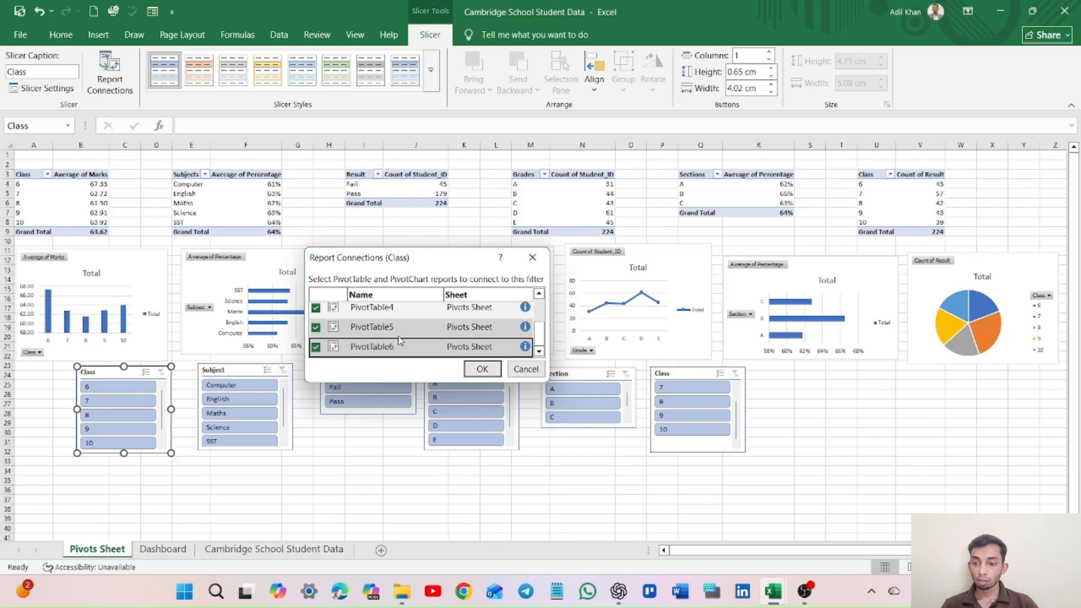
pyautogui.click(483, 369)
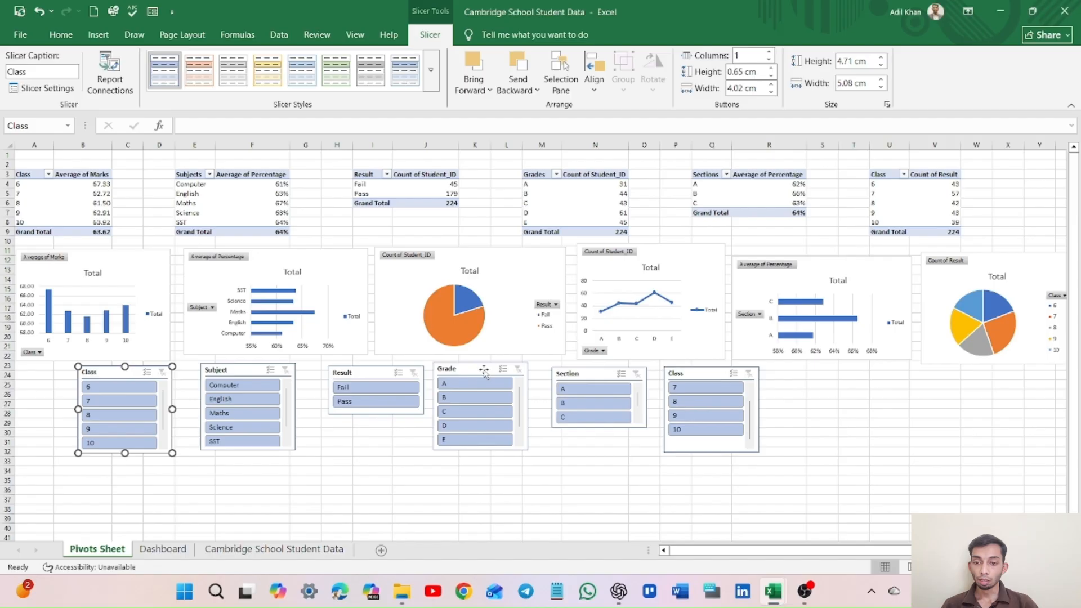
# Connect the Subject slicer to all six PivotTables by adding PivotTable1 and PivotTable3 through PivotTable6 to its report connections.
pyautogui.click(253, 372)
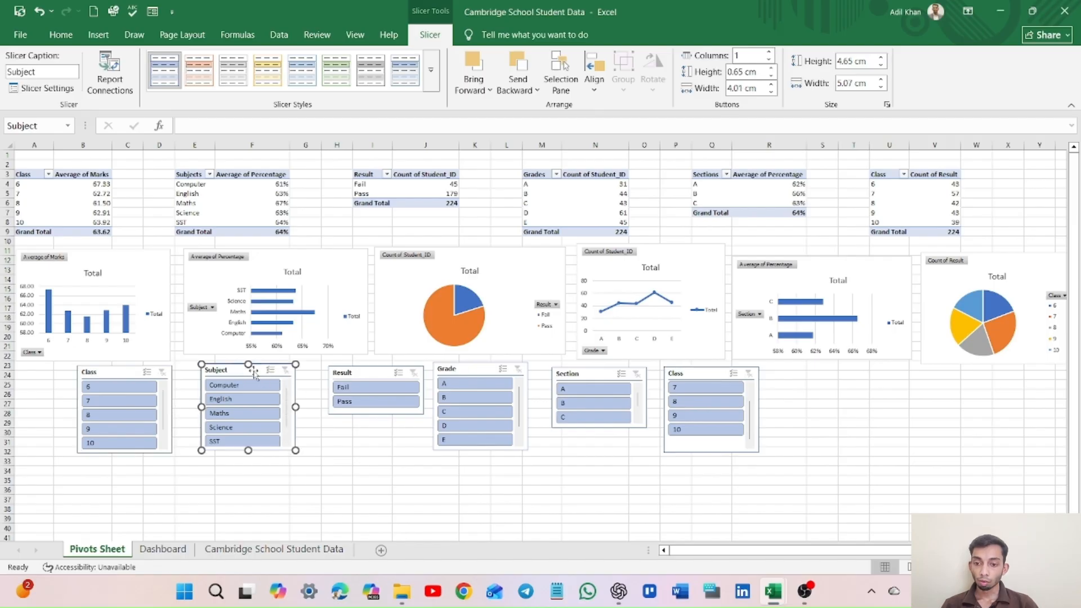
pyautogui.click(110, 72)
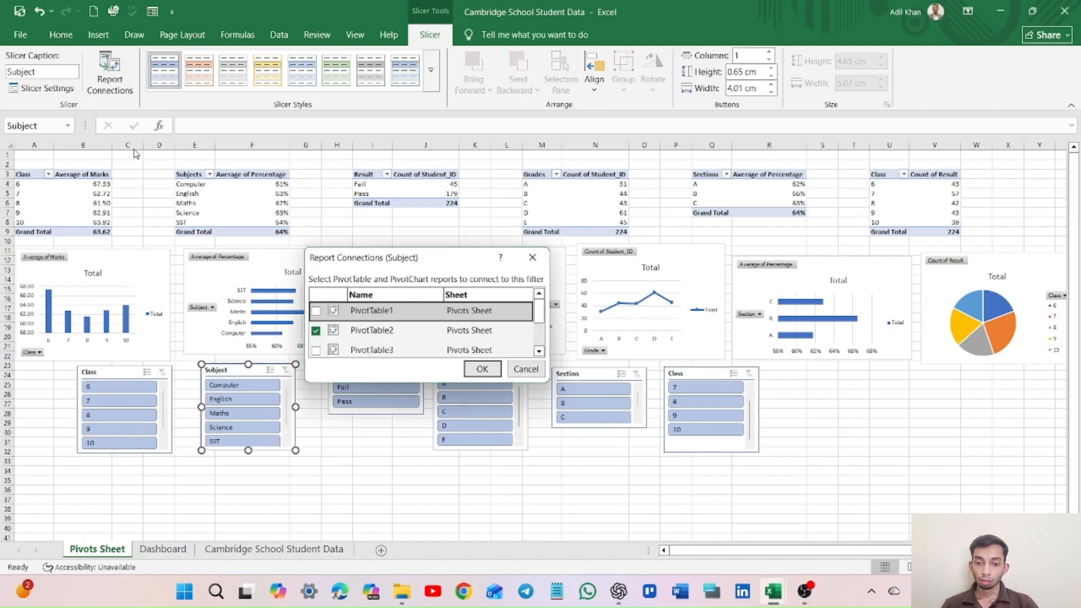
pyautogui.click(316, 311)
pyautogui.scroll(-1, 317, 315)
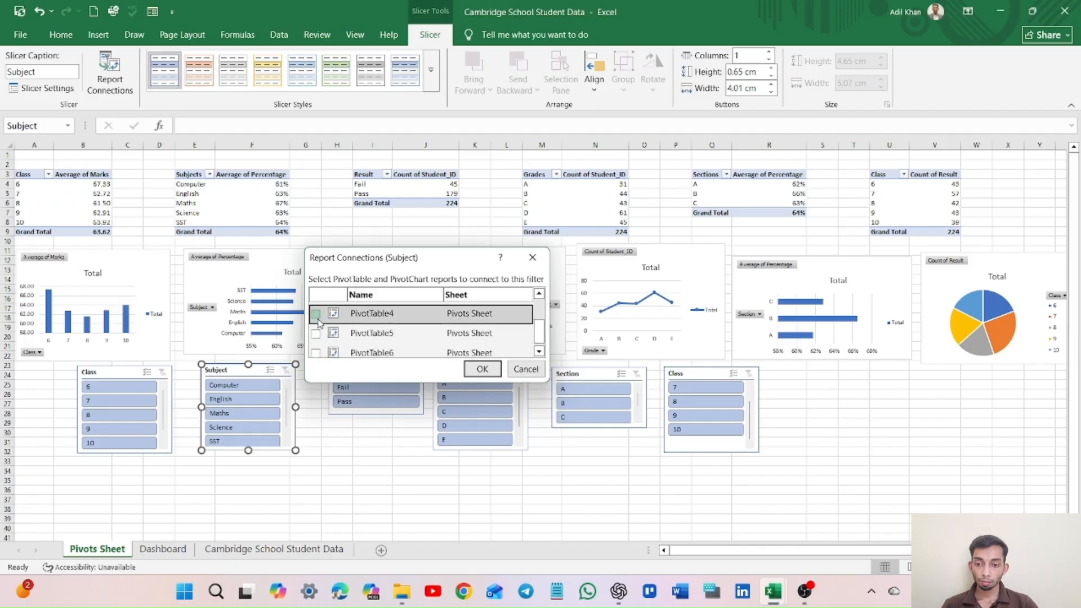
pyautogui.click(316, 313)
pyautogui.click(316, 332)
pyautogui.click(316, 352)
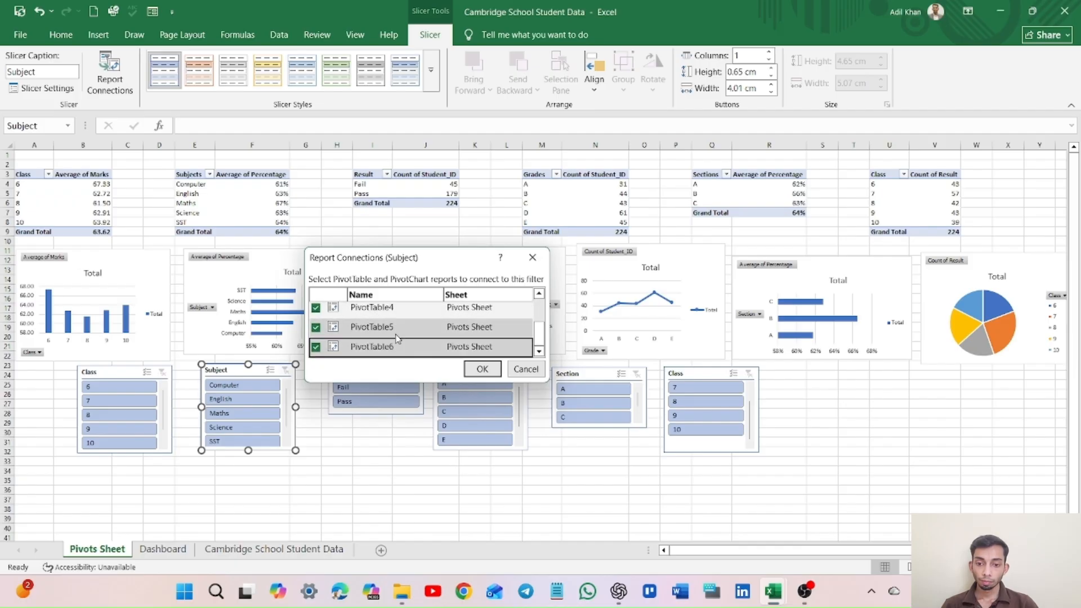
pyautogui.scroll(1, 396, 338)
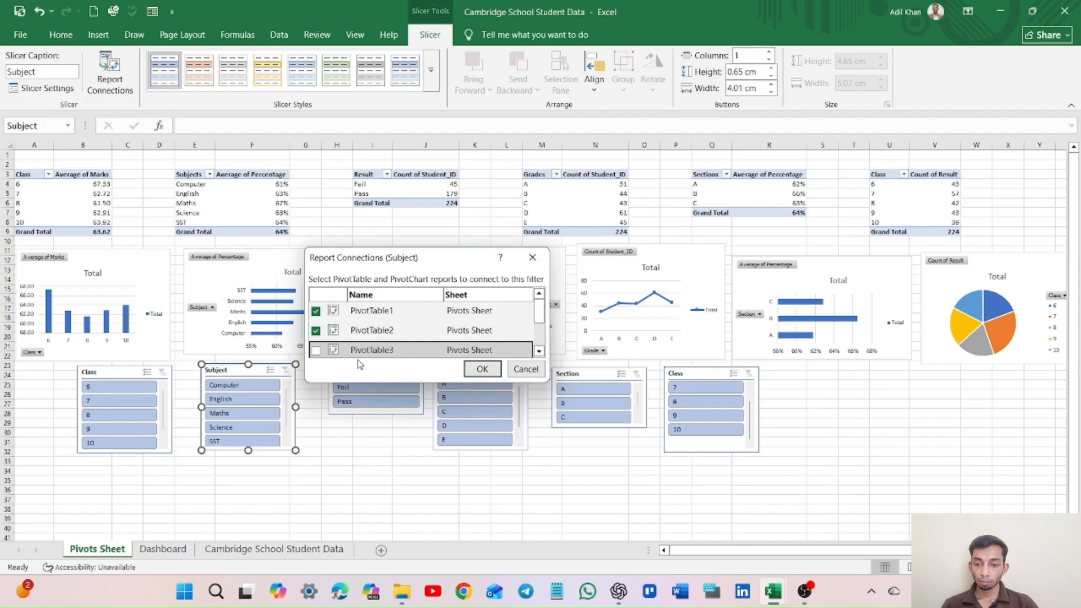
pyautogui.click(316, 351)
pyautogui.scroll(-1, 470, 331)
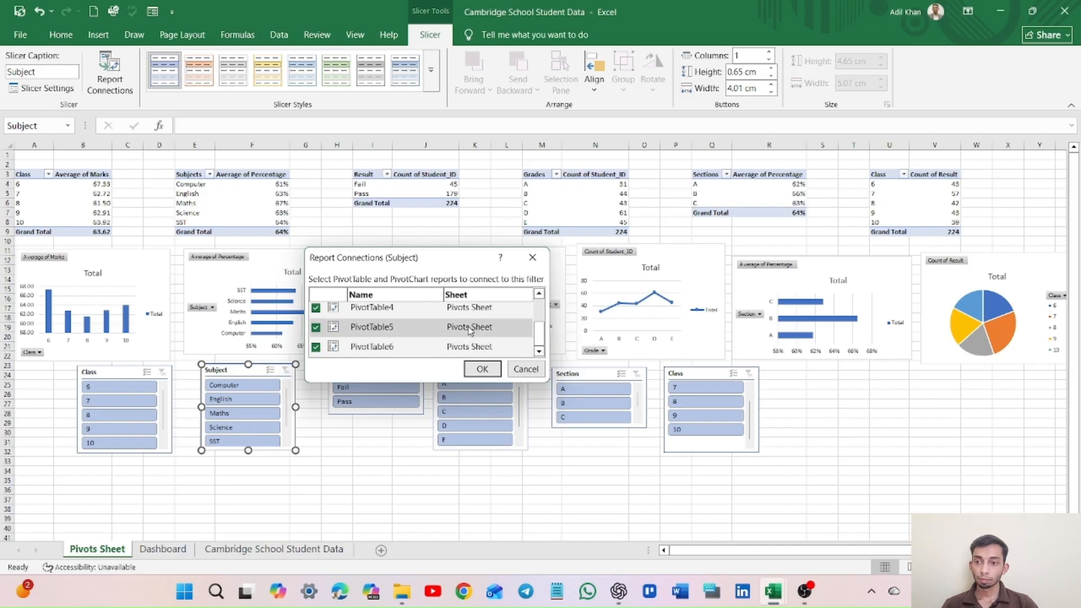
pyautogui.scroll(-1, 470, 331)
pyautogui.click(488, 368)
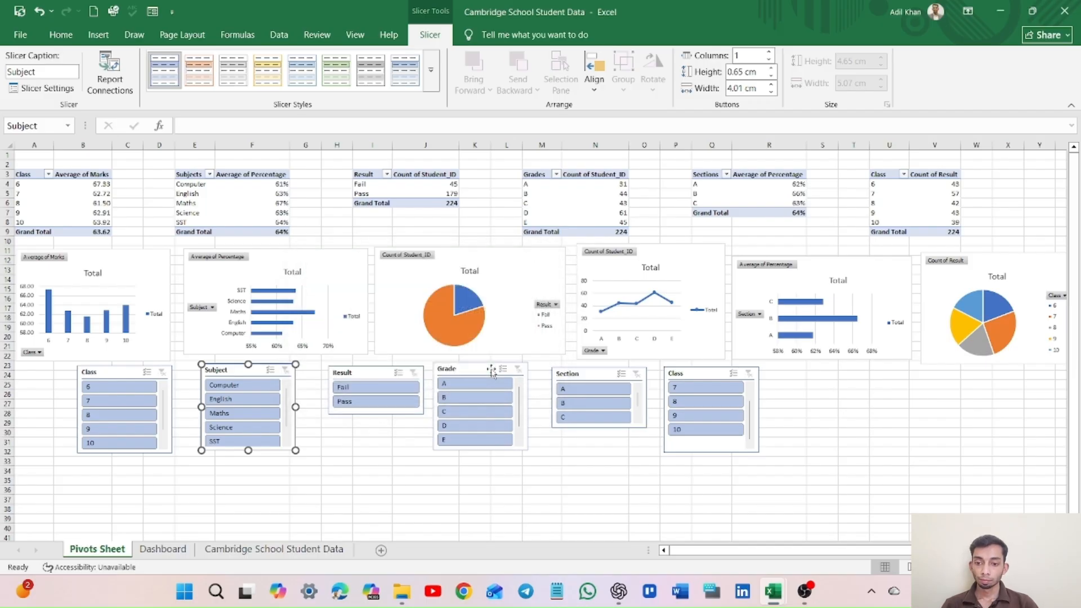
# Connect the Result slicer to all six PivotTables by adding PivotTable1, PivotTable2 and PivotTable4 through PivotTable6 to its report connections.
pyautogui.click(377, 371)
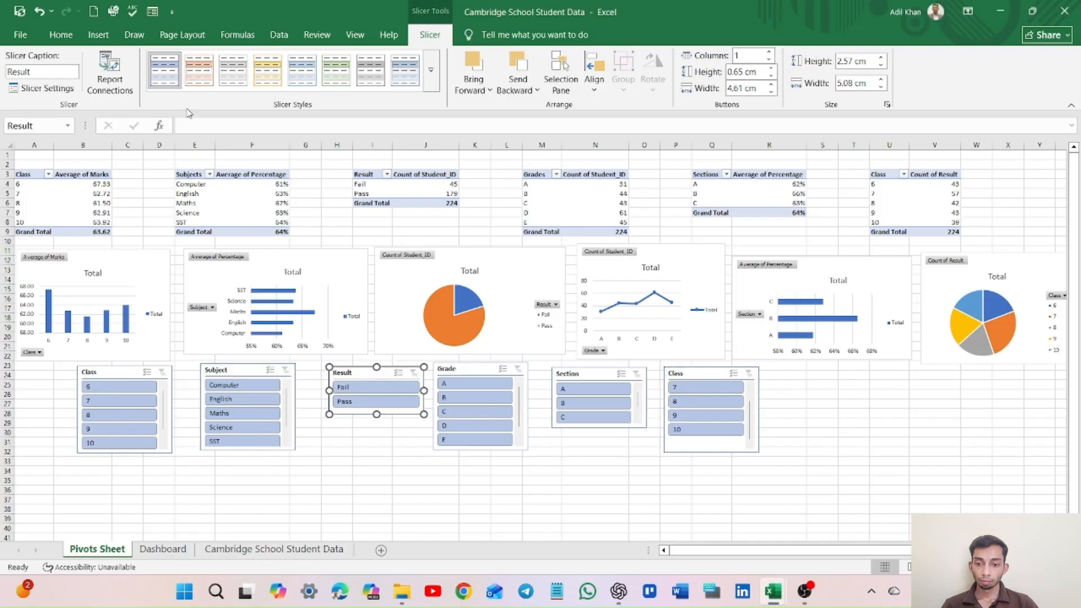
pyautogui.click(109, 73)
pyautogui.click(315, 311)
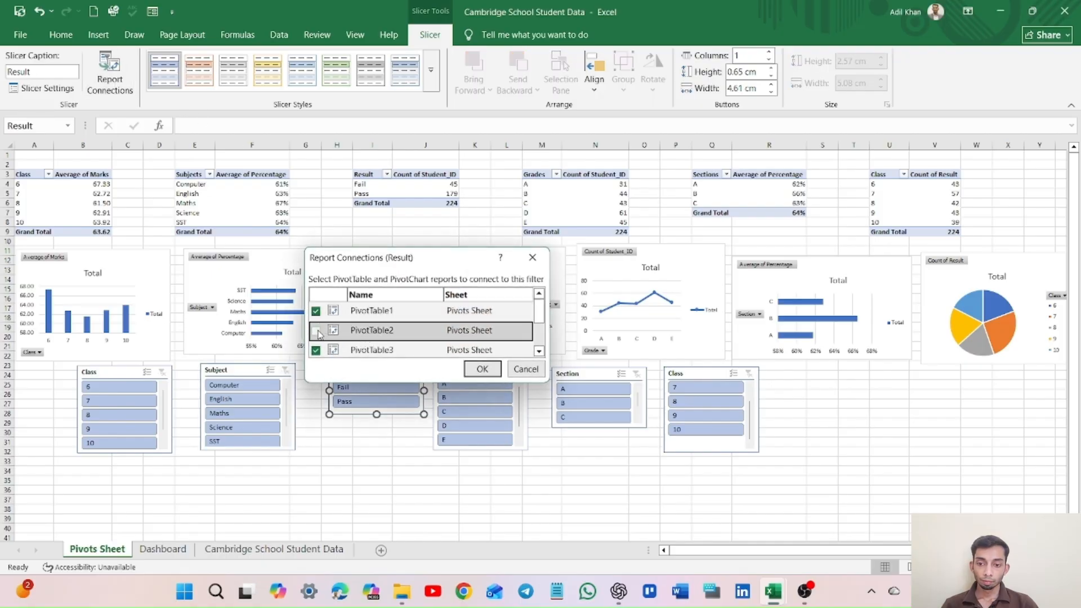
pyautogui.click(316, 331)
pyautogui.scroll(-2, 394, 344)
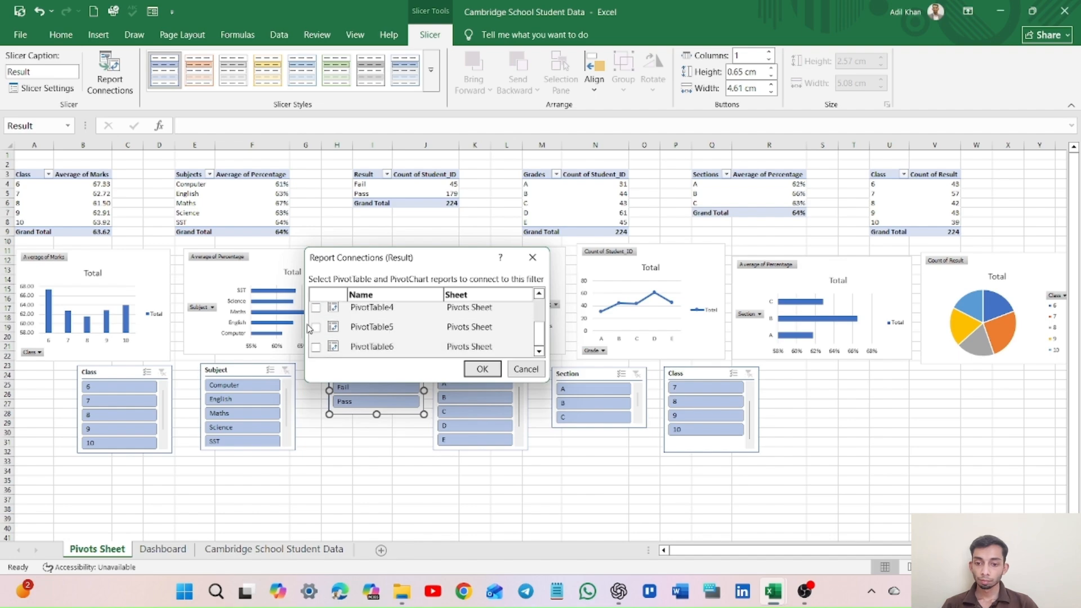
pyautogui.click(316, 347)
pyautogui.click(317, 329)
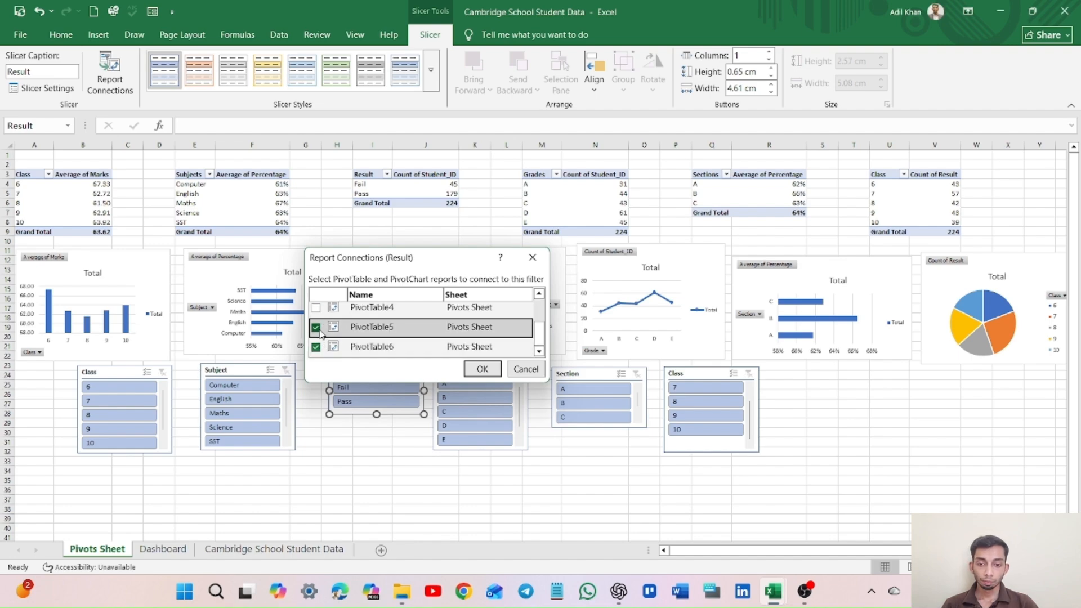
pyautogui.click(316, 309)
pyautogui.scroll(2, 396, 330)
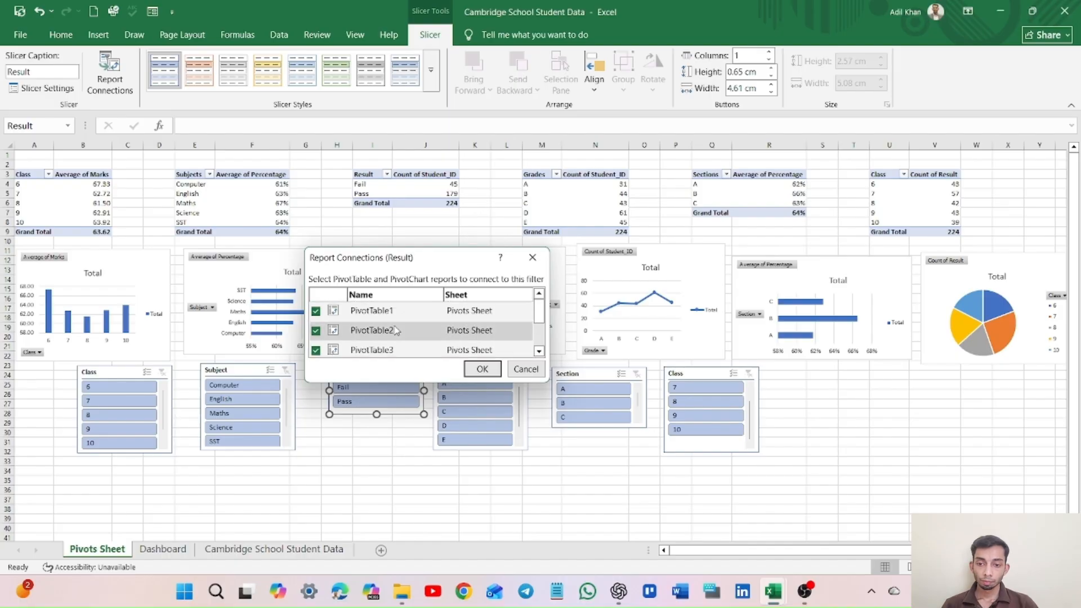
pyautogui.click(482, 369)
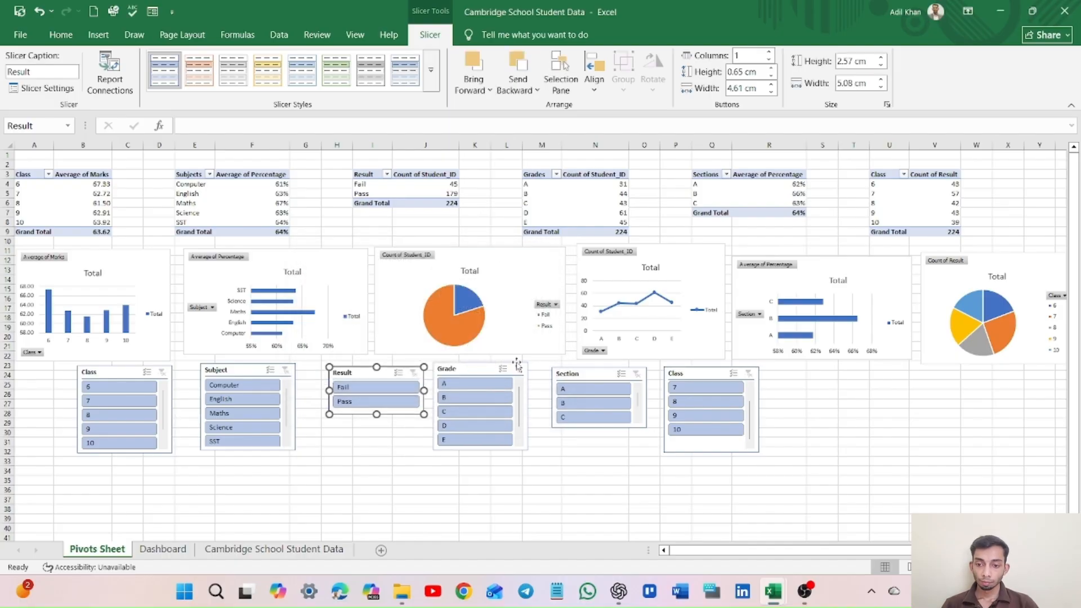
# Connect the Grade slicer to all six PivotTables, PivotTable1 through PivotTable6, in its report connections.
pyautogui.click(480, 365)
pyautogui.click(109, 76)
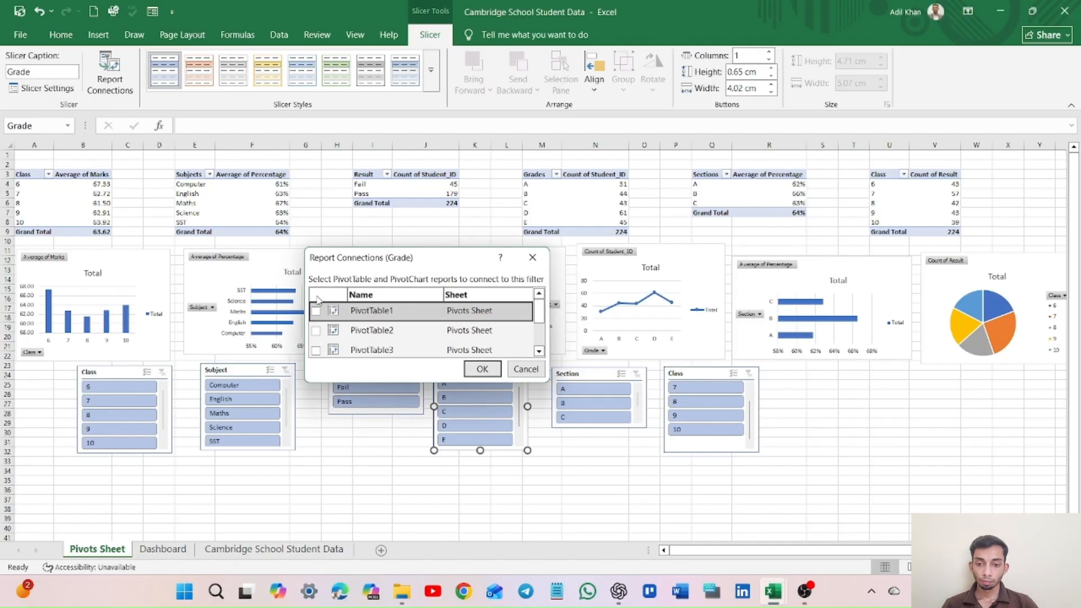
pyautogui.click(317, 331)
pyautogui.click(316, 350)
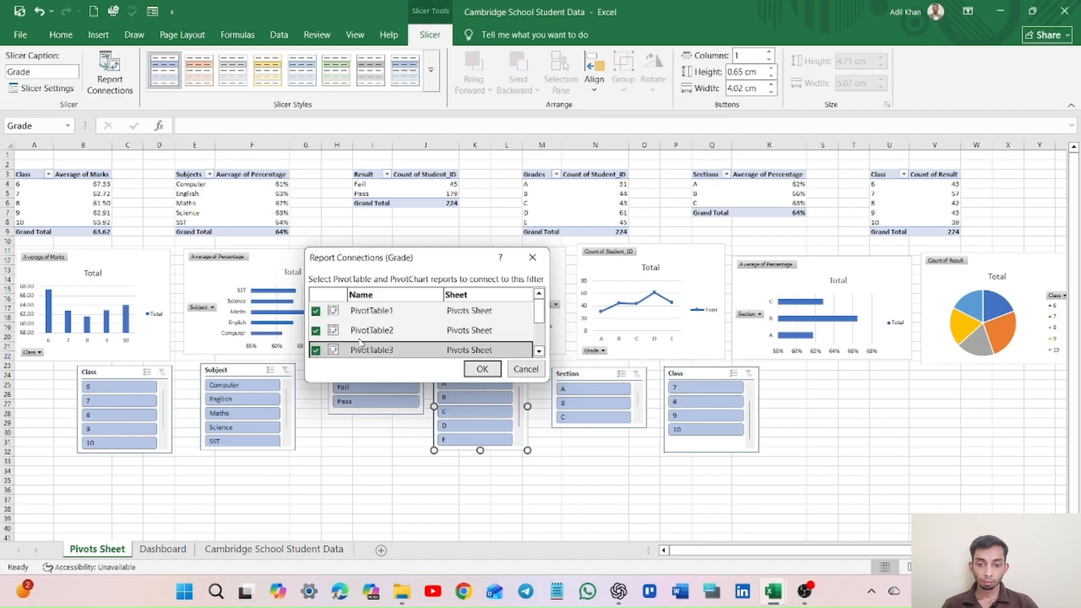
pyautogui.scroll(-2, 326, 335)
pyautogui.click(315, 327)
pyautogui.click(316, 347)
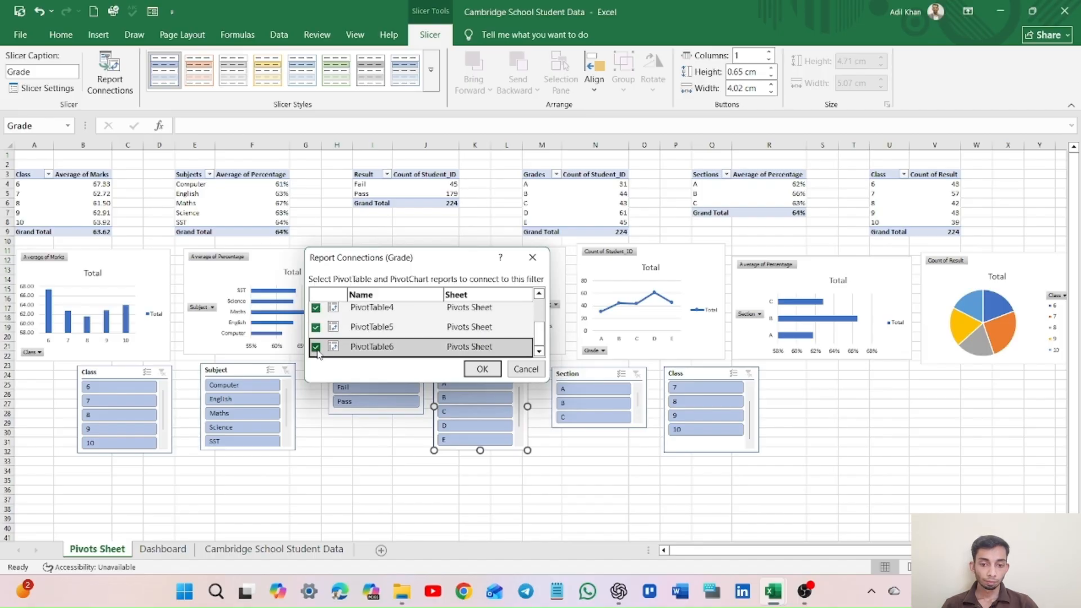
pyautogui.scroll(2, 459, 350)
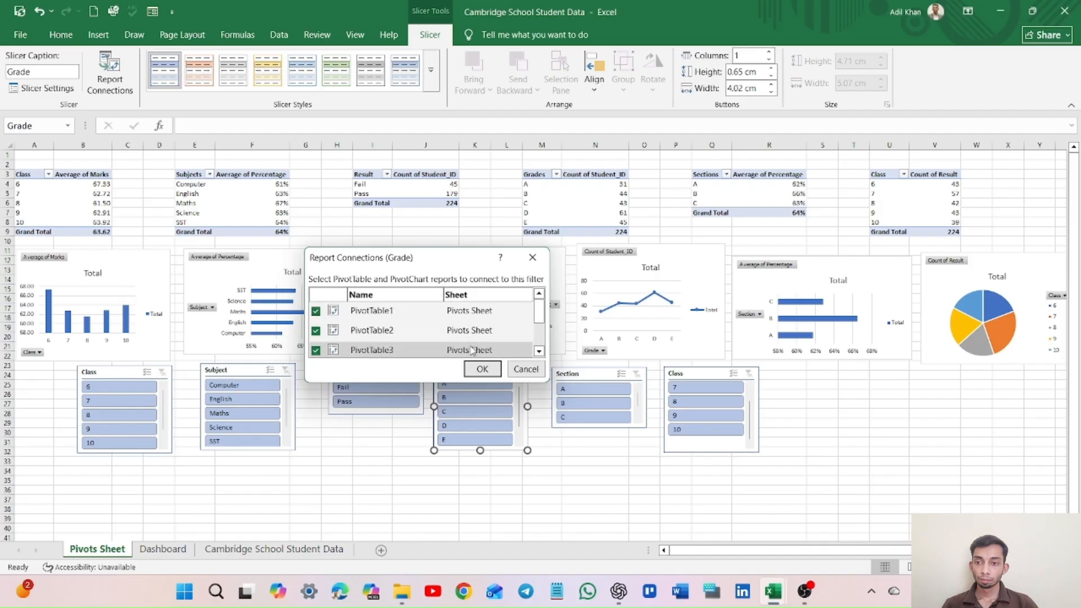
pyautogui.click(481, 369)
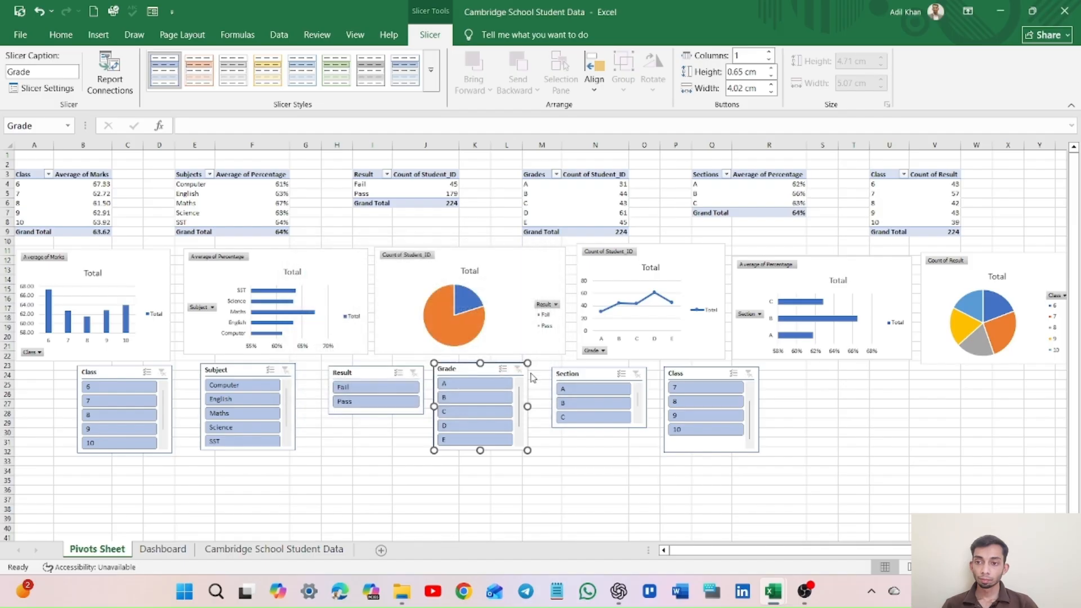
# Connect the Section slicer to all six PivotTables, adding the missing ones alongside PivotTable5 in its report connections.
pyautogui.click(597, 440)
pyautogui.click(591, 374)
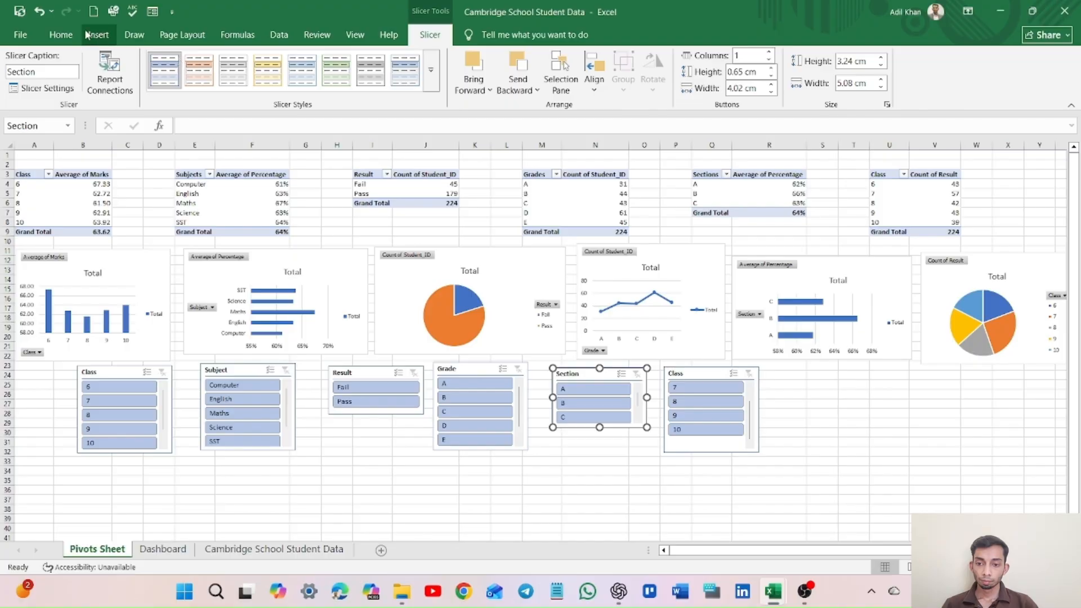
pyautogui.click(110, 72)
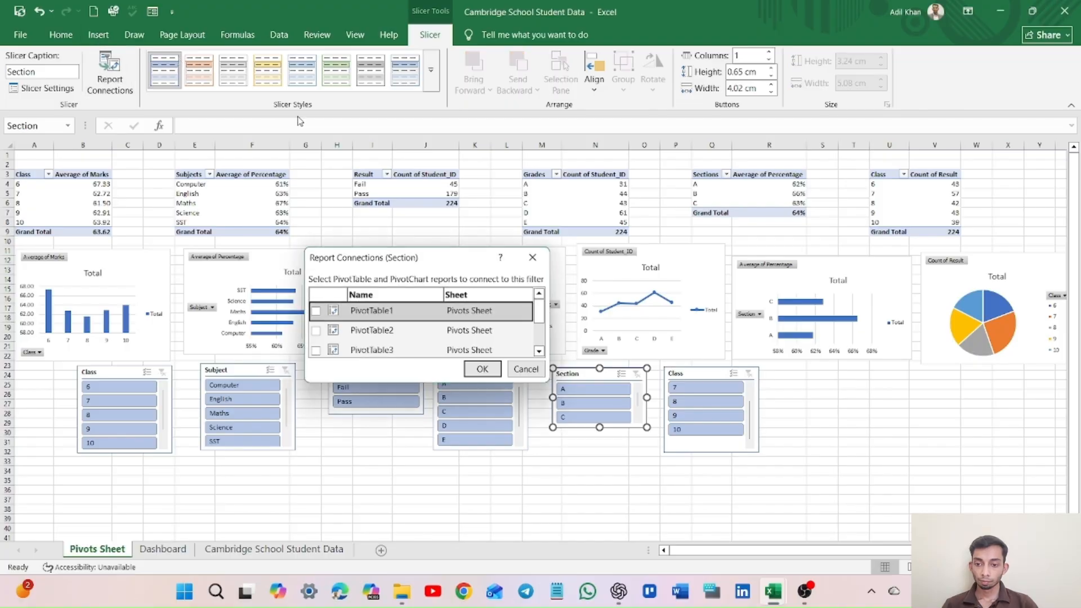
pyautogui.click(316, 331)
pyautogui.click(315, 350)
pyautogui.scroll(-1, 343, 329)
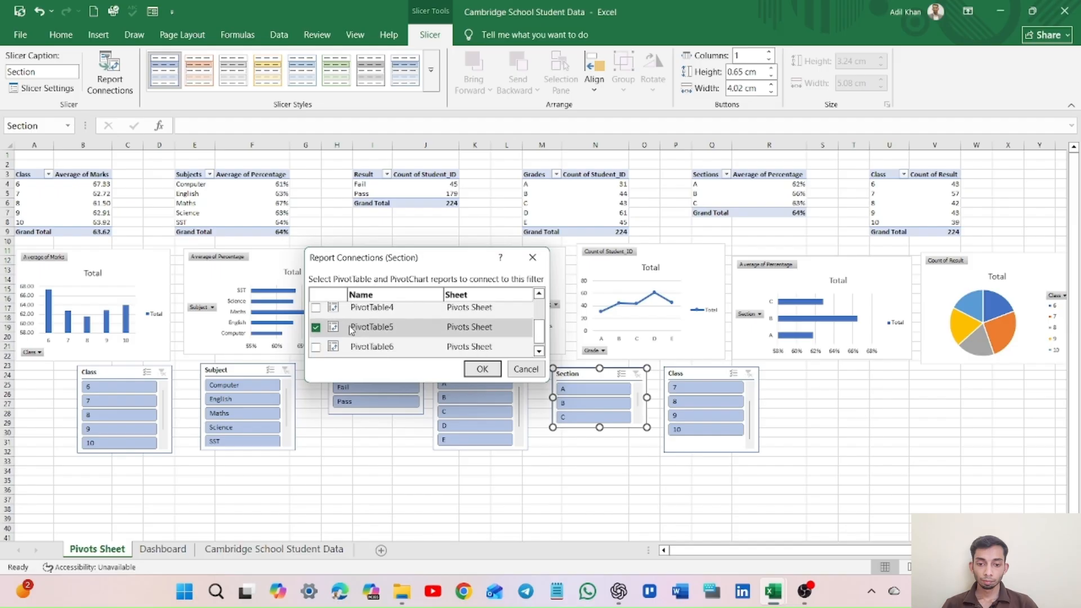
pyautogui.click(316, 309)
pyautogui.click(315, 347)
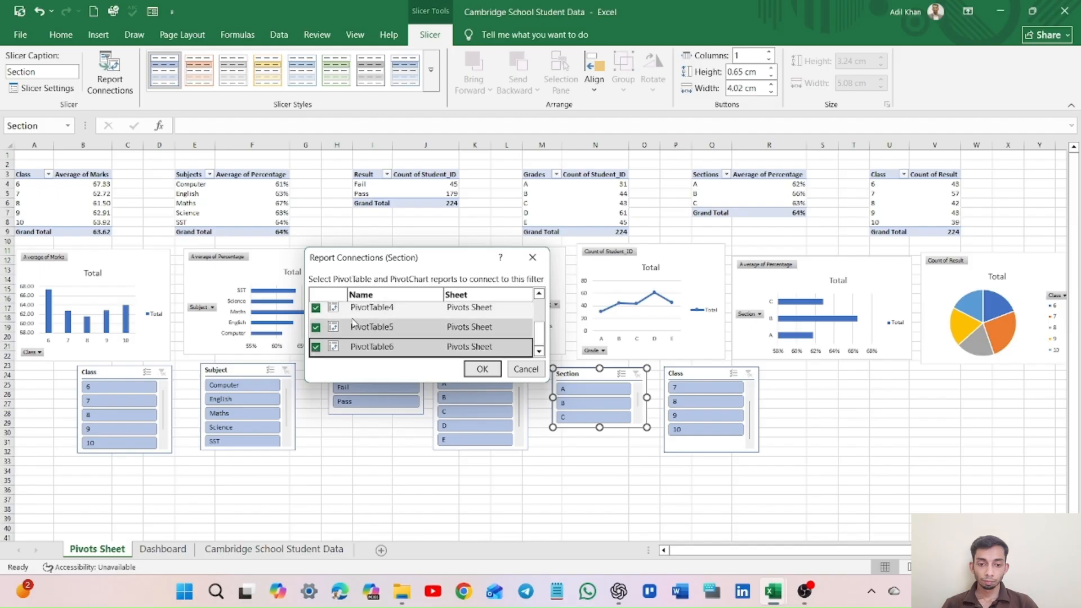
pyautogui.scroll(1, 432, 344)
pyautogui.click(482, 369)
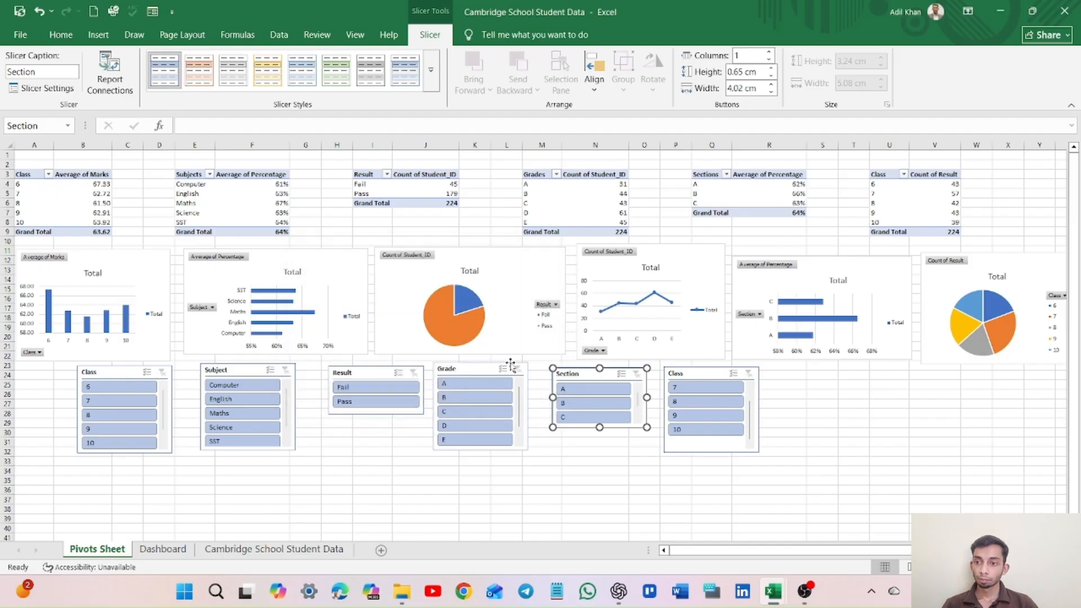
pyautogui.click(615, 459)
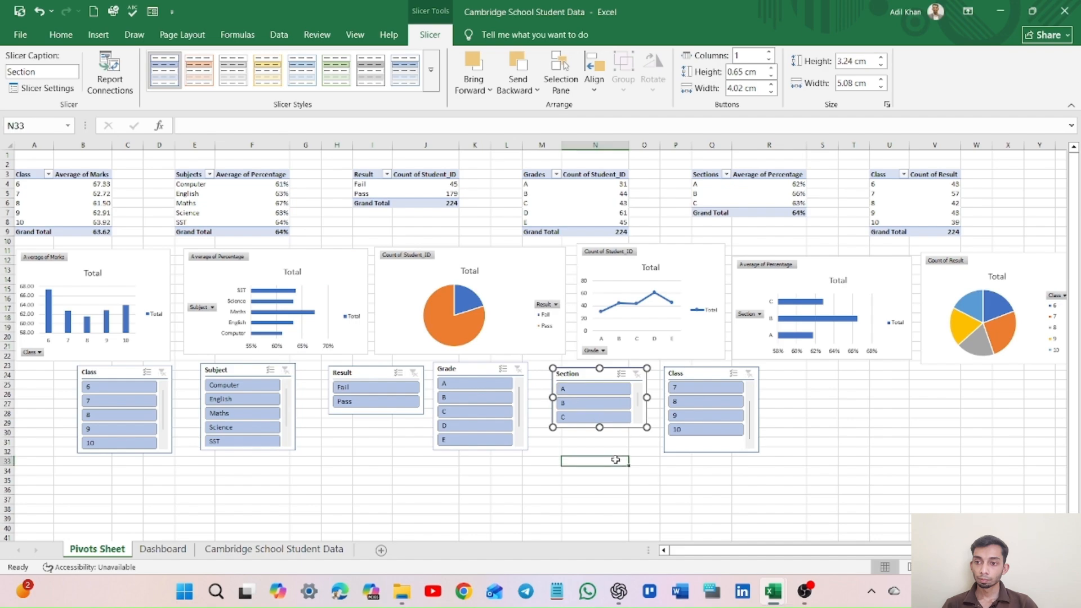
# Check the second Class slicer's report connections for all six PivotTables and close them without changes.
pyautogui.click(715, 373)
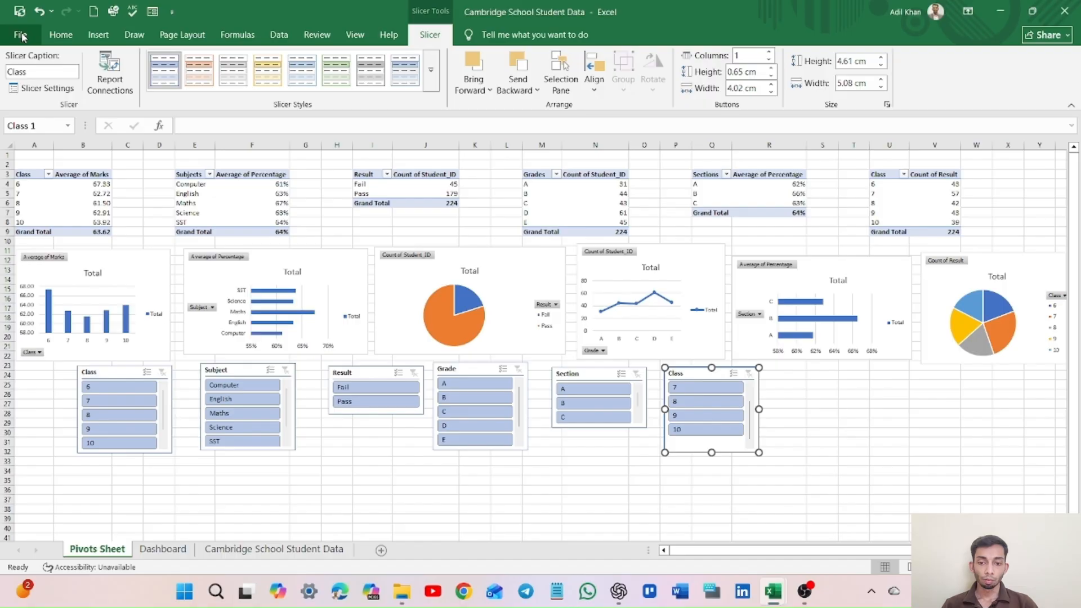
pyautogui.click(110, 73)
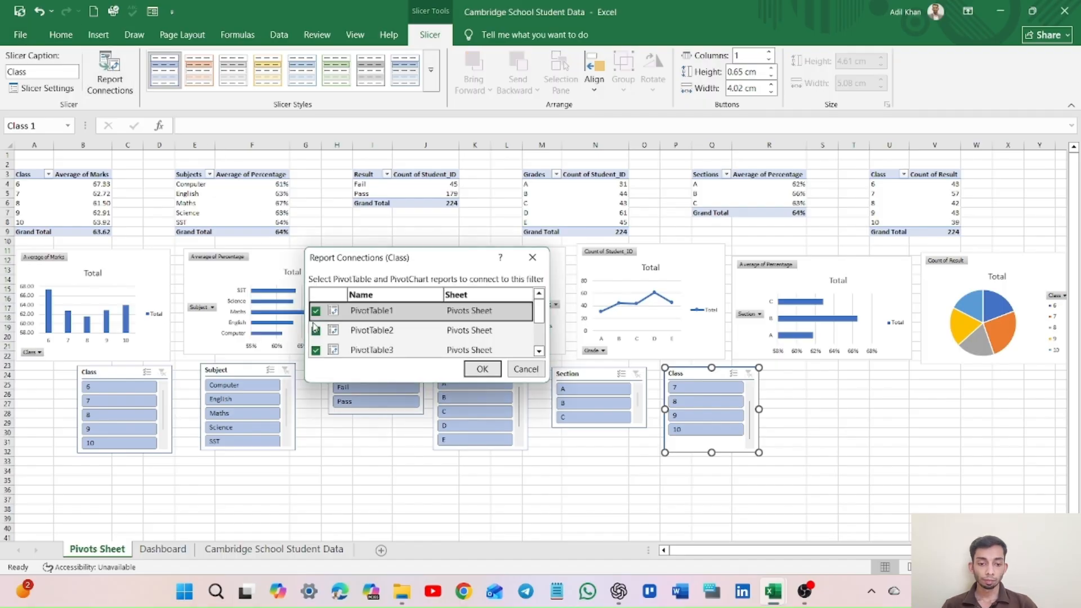
pyautogui.scroll(-1, 381, 327)
pyautogui.scroll(1, 381, 327)
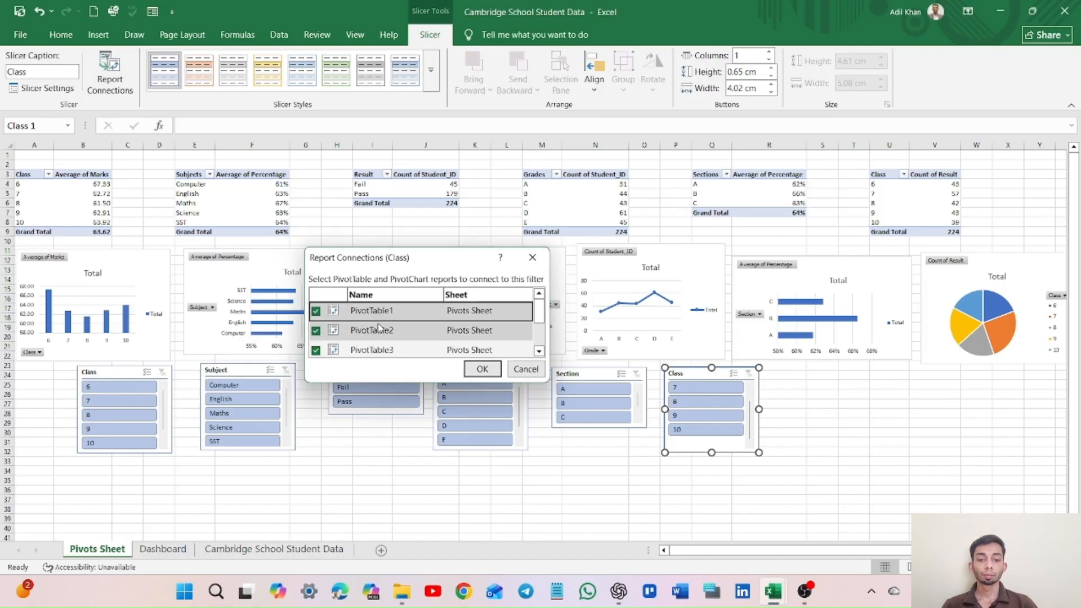
pyautogui.click(482, 369)
pyautogui.click(701, 491)
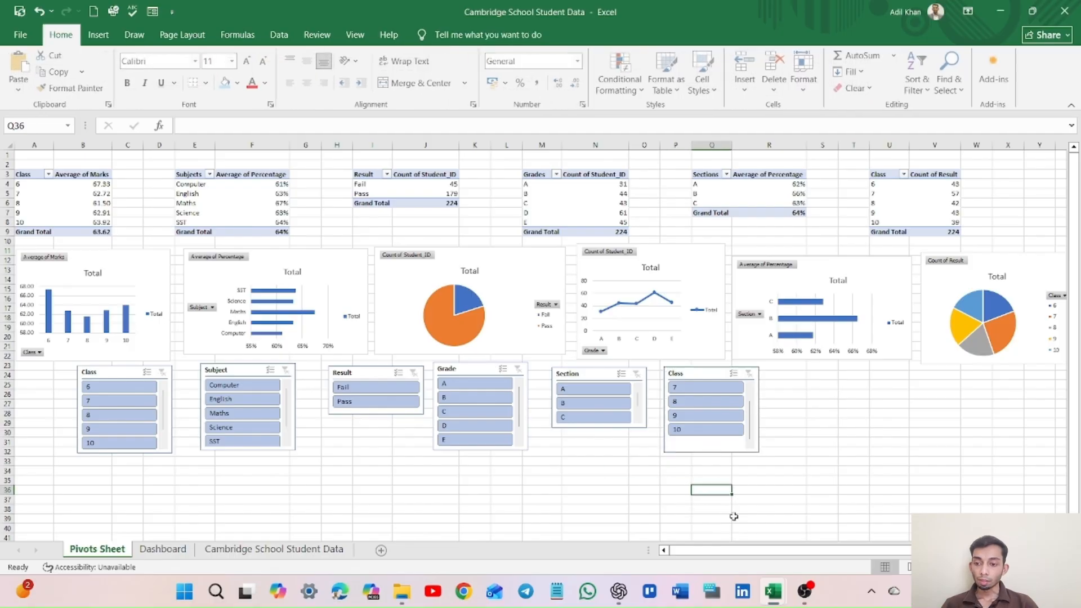
# Test the linked slicers by filtering to Class 6, Subject English, Result Fail, Grade E and Section A.
pyautogui.moveTo(757, 551); pyautogui.dragTo(542, 509)
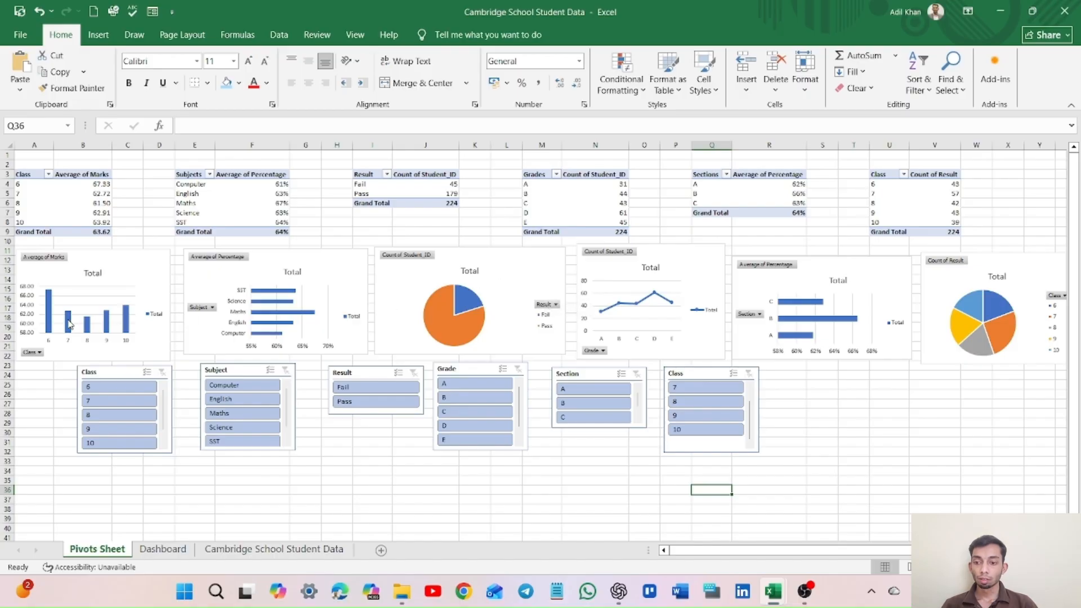
pyautogui.click(103, 388)
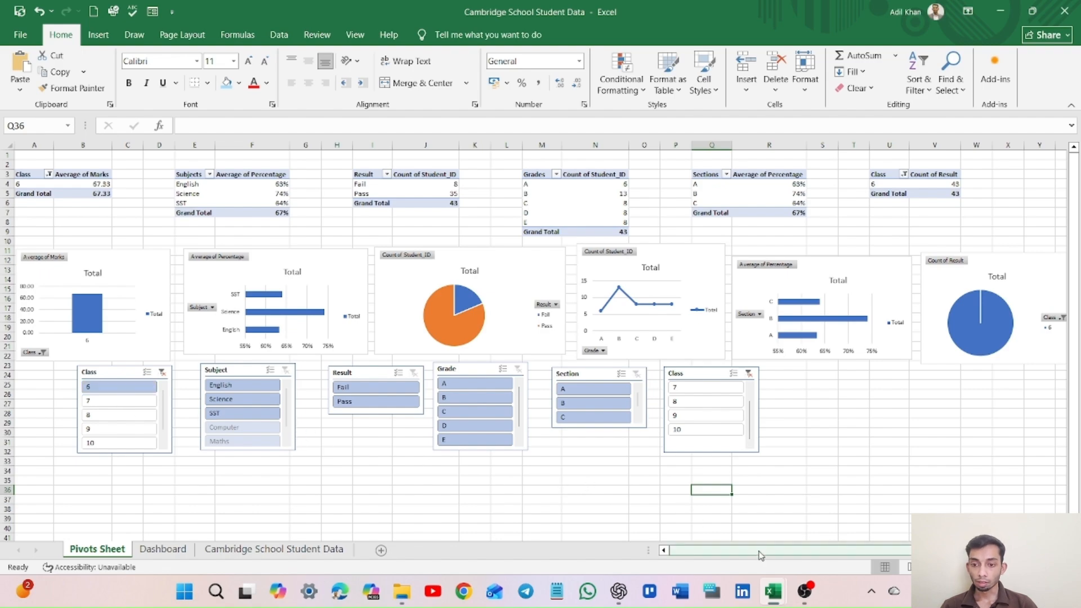
pyautogui.moveTo(760, 553); pyautogui.dragTo(727, 549)
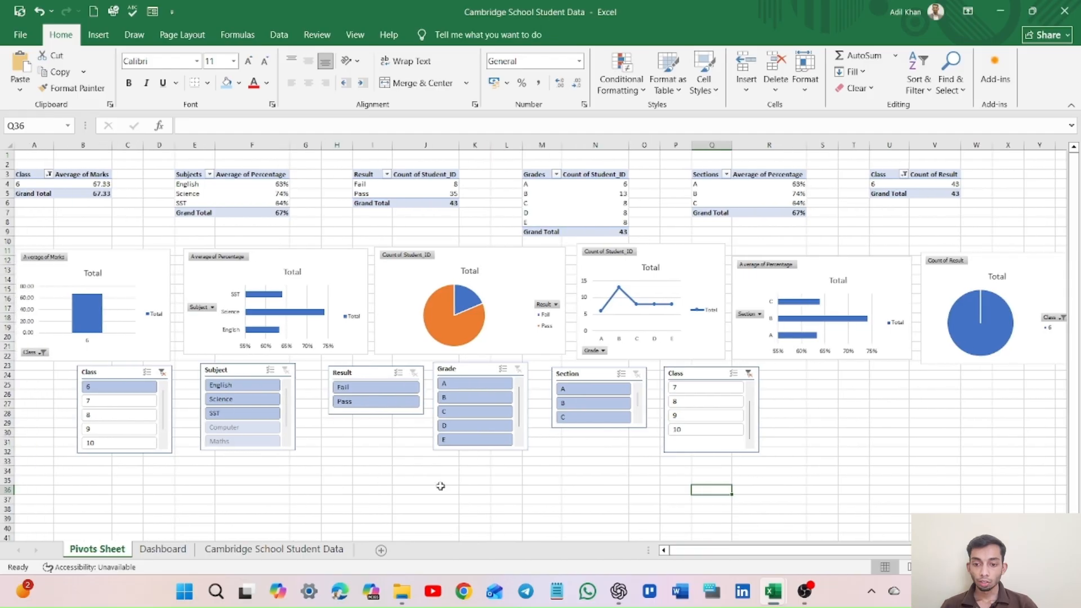
pyautogui.click(231, 386)
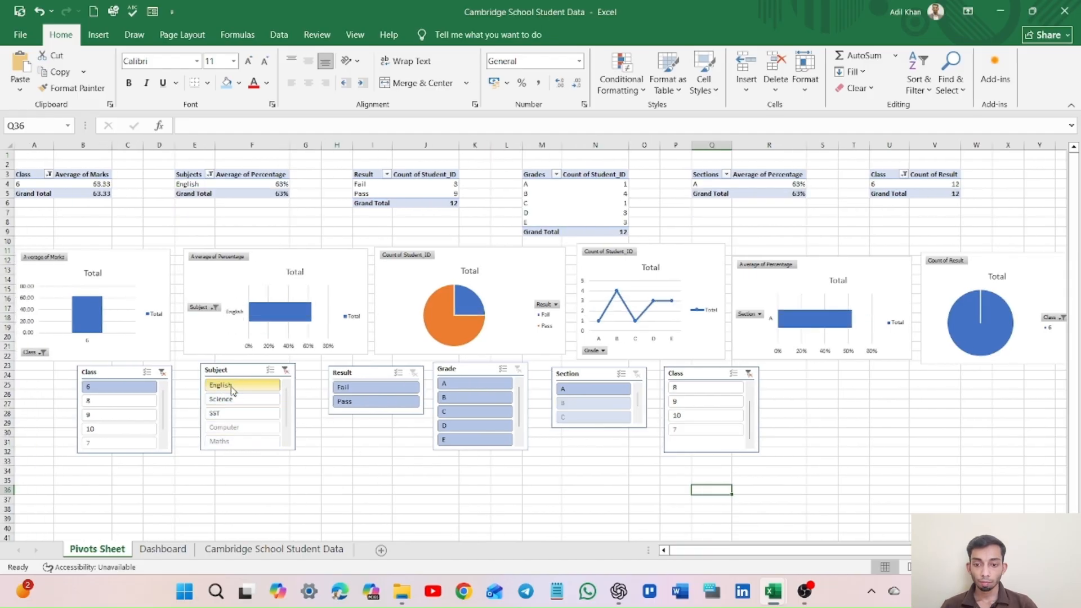
pyautogui.click(376, 392)
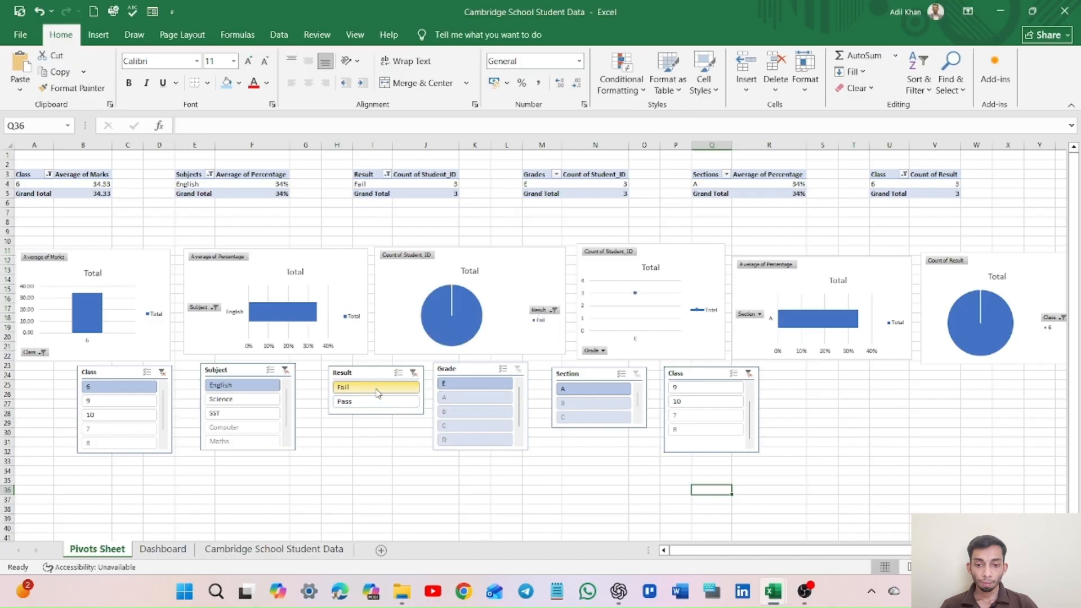
pyautogui.moveTo(735, 550); pyautogui.dragTo(776, 539)
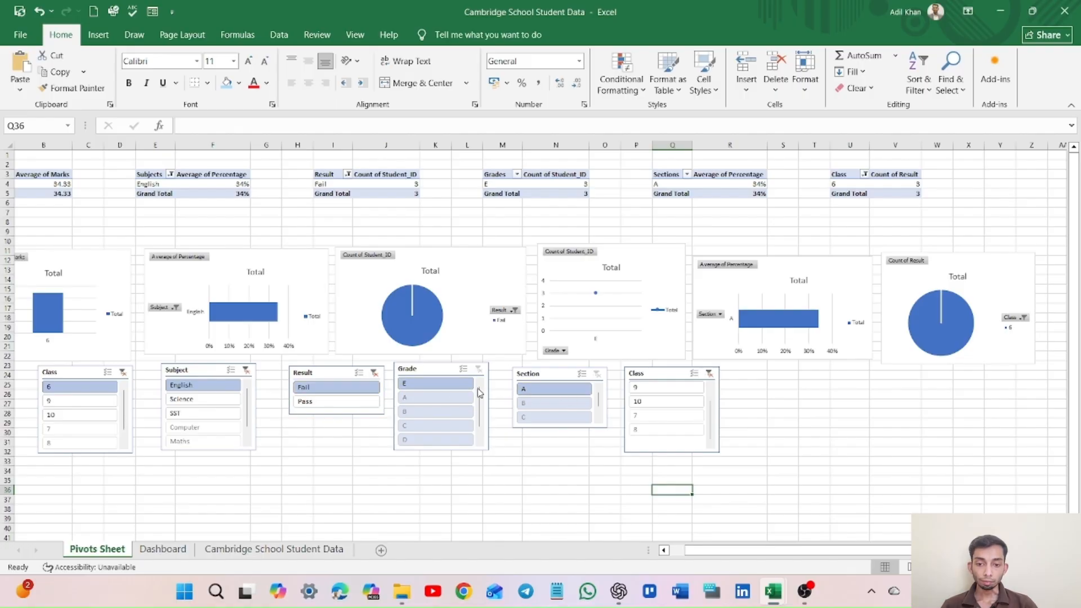
pyautogui.click(438, 383)
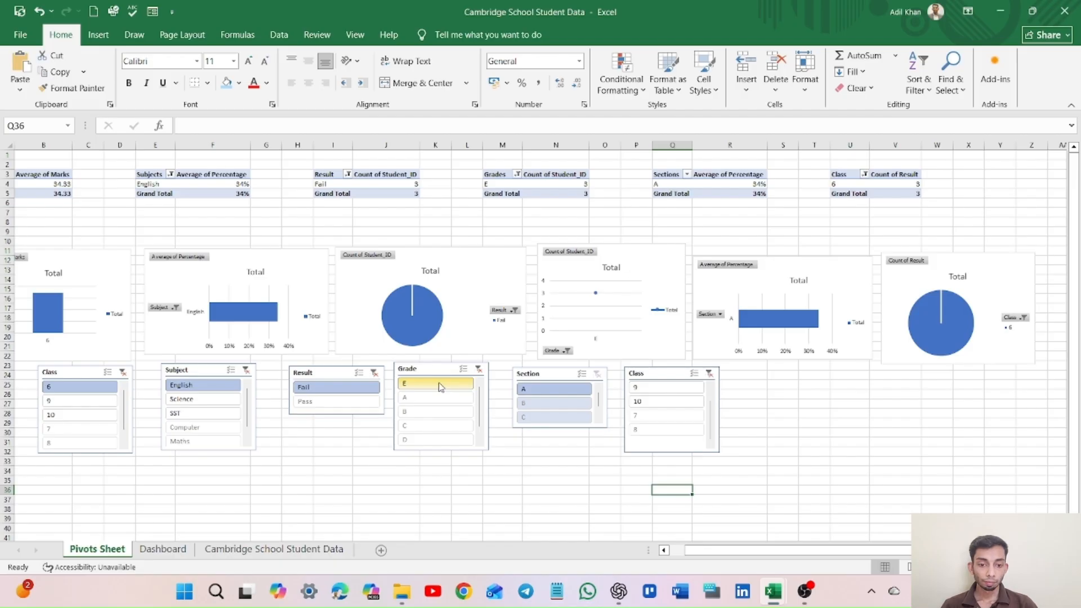
pyautogui.click(571, 389)
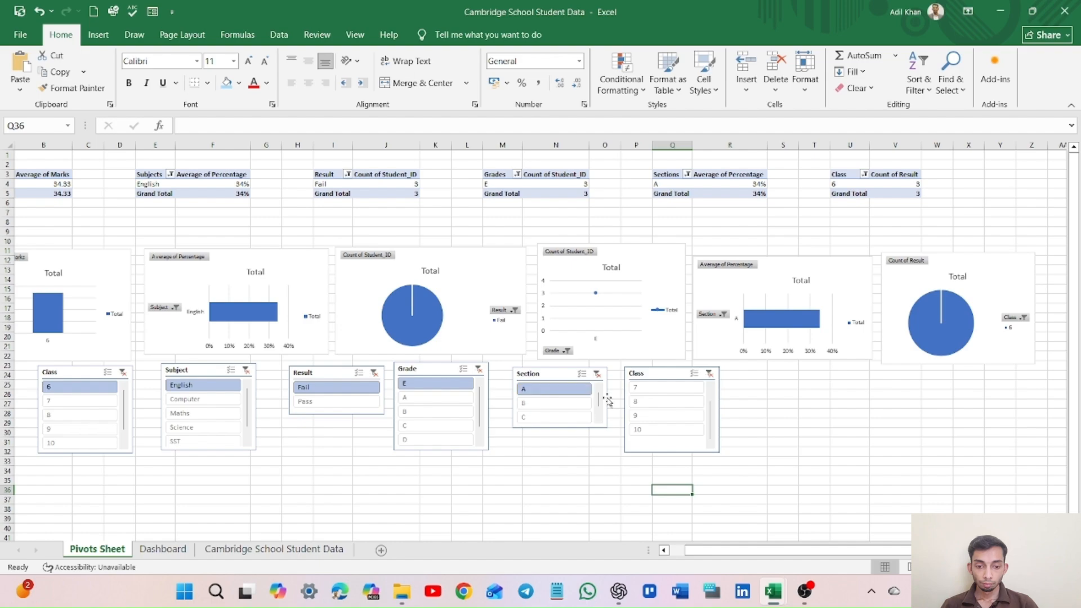
pyautogui.moveTo(717, 558); pyautogui.dragTo(670, 551)
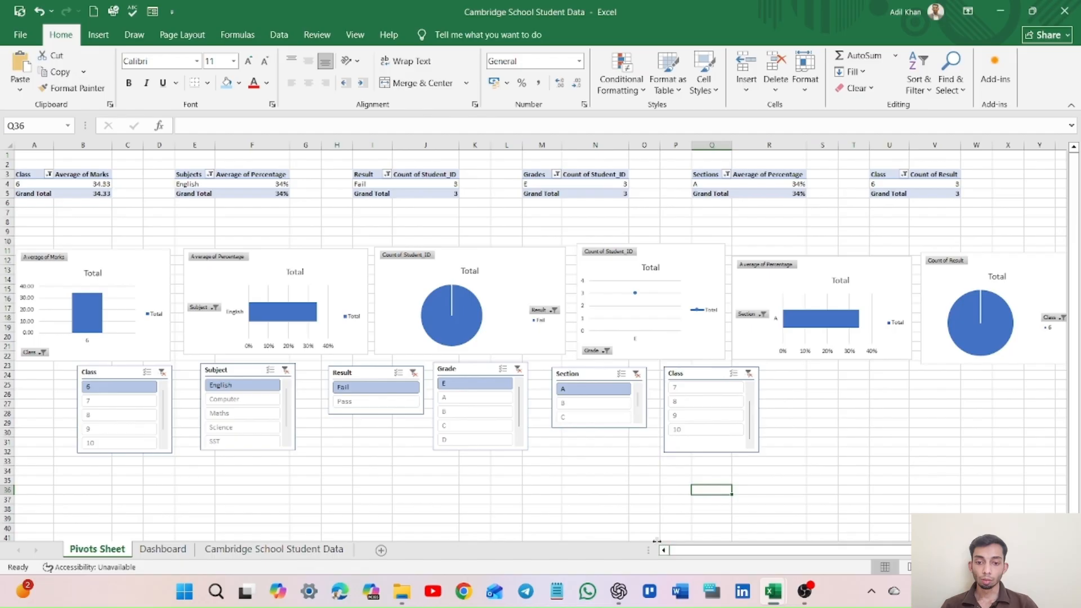
# Clear the Class, Section, Grade, Result and Subject slicer filters.
pyautogui.click(749, 373)
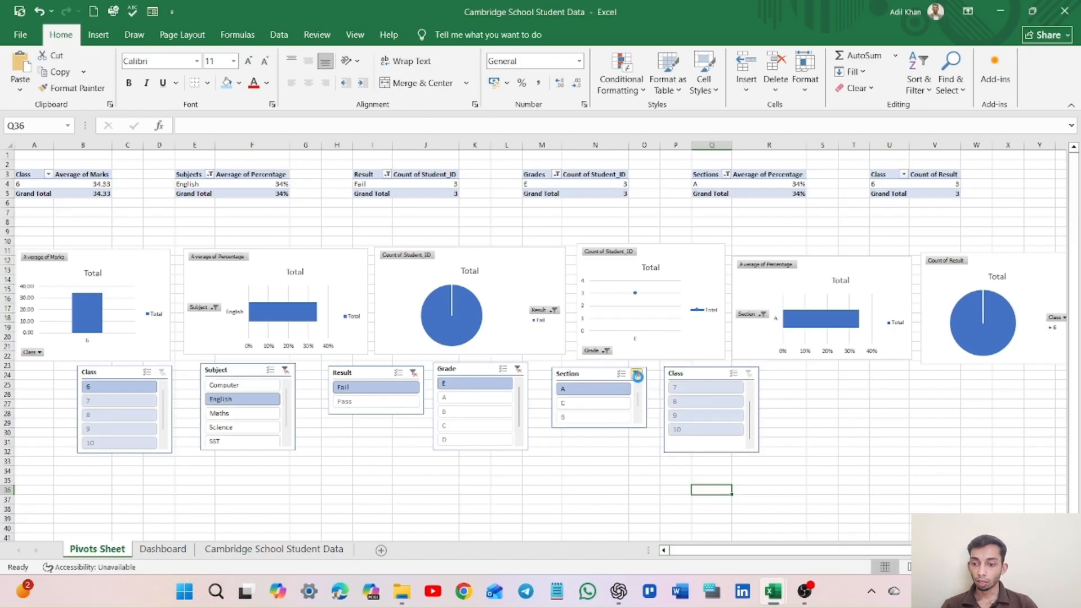
pyautogui.click(636, 373)
pyautogui.click(518, 369)
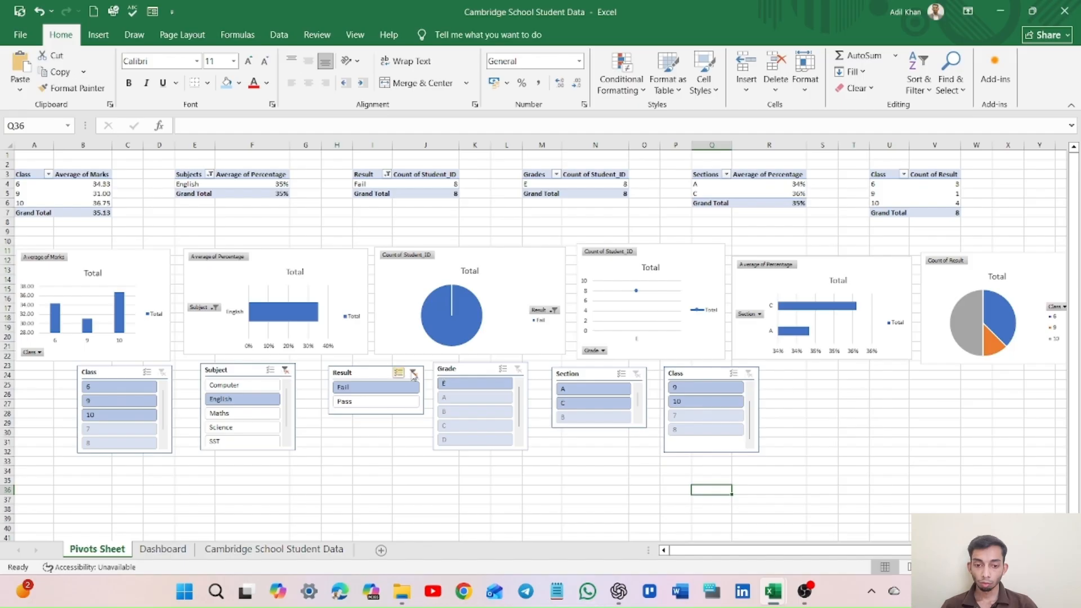
pyautogui.click(413, 373)
pyautogui.click(284, 373)
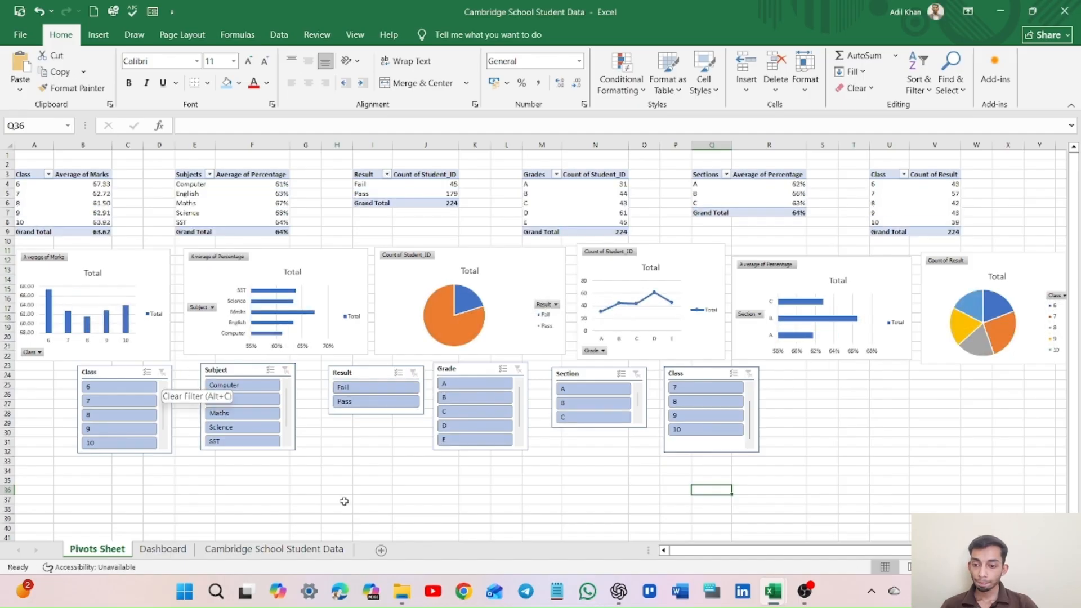
pyautogui.moveTo(672, 555); pyautogui.dragTo(605, 552)
pyautogui.click(189, 487)
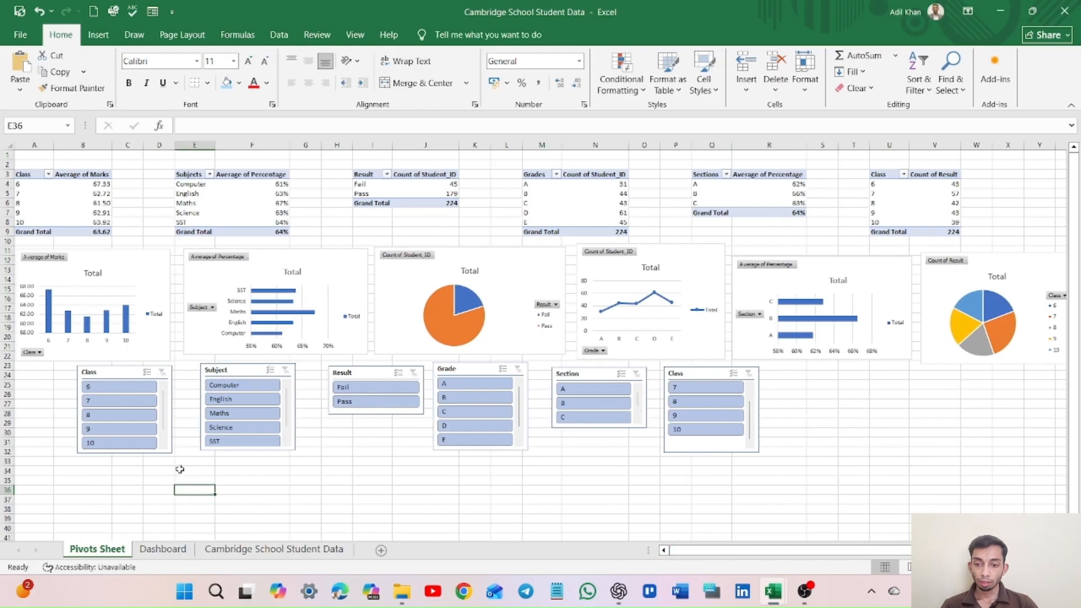
# Copy all six slicers from the Pivots Sheet and paste them onto the Dashboard sheet.
pyautogui.click(122, 373)
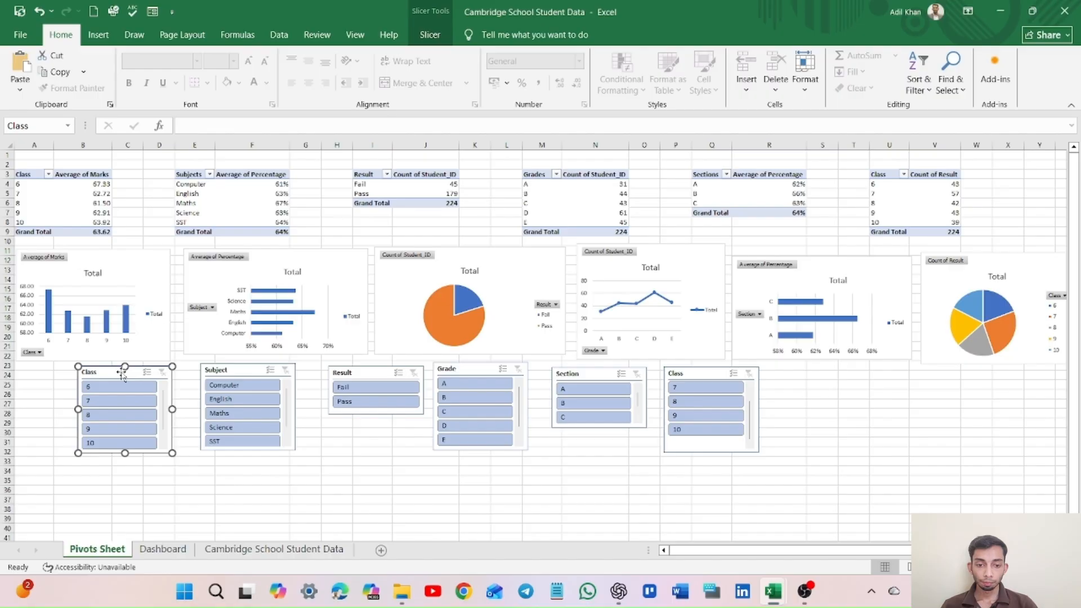
pyautogui.keyDown('ctrl'); pyautogui.click(214, 373); pyautogui.keyUp('ctrl')
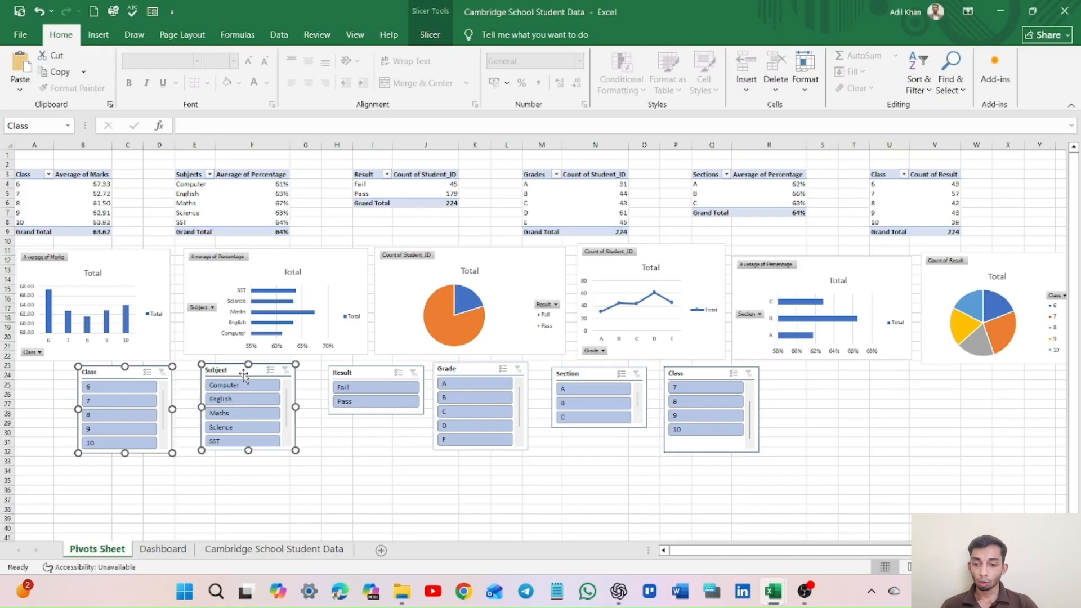
pyautogui.keyDown('ctrl'); pyautogui.click(360, 372); pyautogui.keyUp('ctrl')
pyautogui.keyDown('ctrl'); pyautogui.click(512, 375); pyautogui.keyUp('ctrl')
pyautogui.keyDown('ctrl'); pyautogui.click(573, 374); pyautogui.keyUp('ctrl')
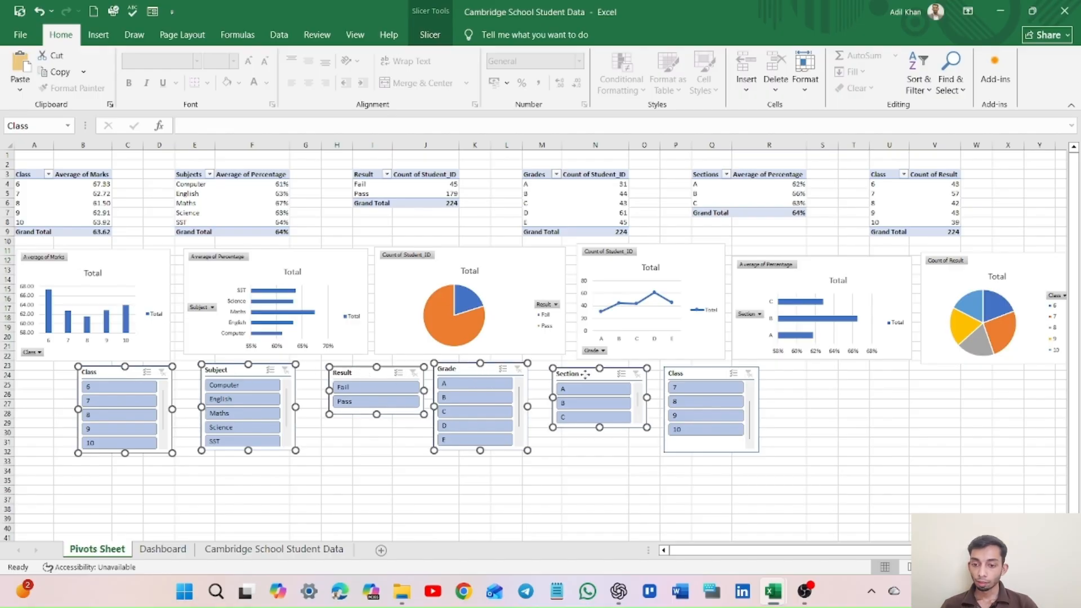
pyautogui.keyDown('ctrl'); pyautogui.click(691, 376); pyautogui.keyUp('ctrl')
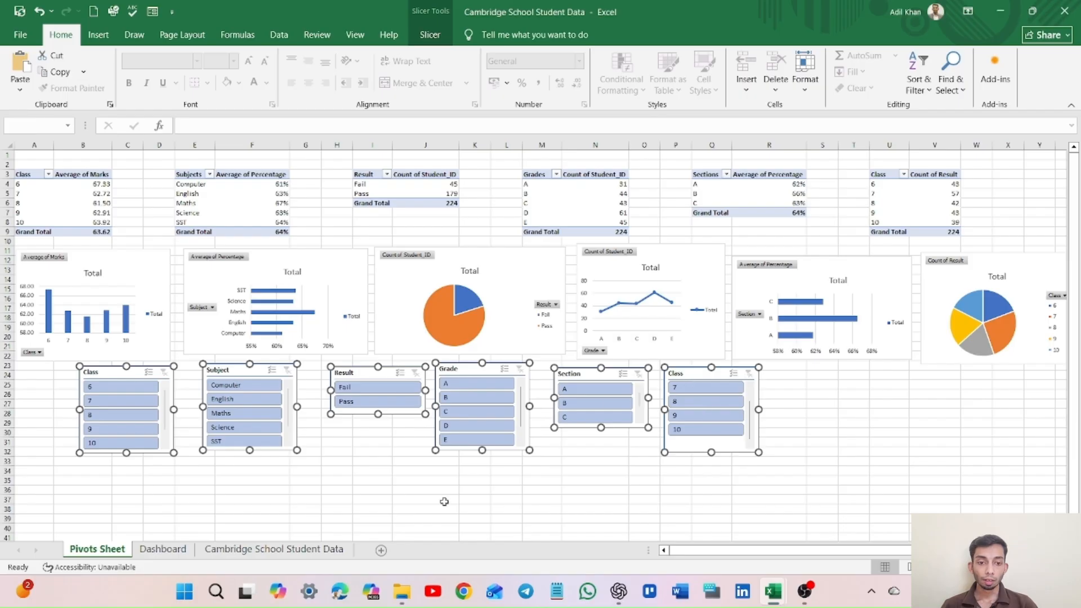
pyautogui.click(163, 549)
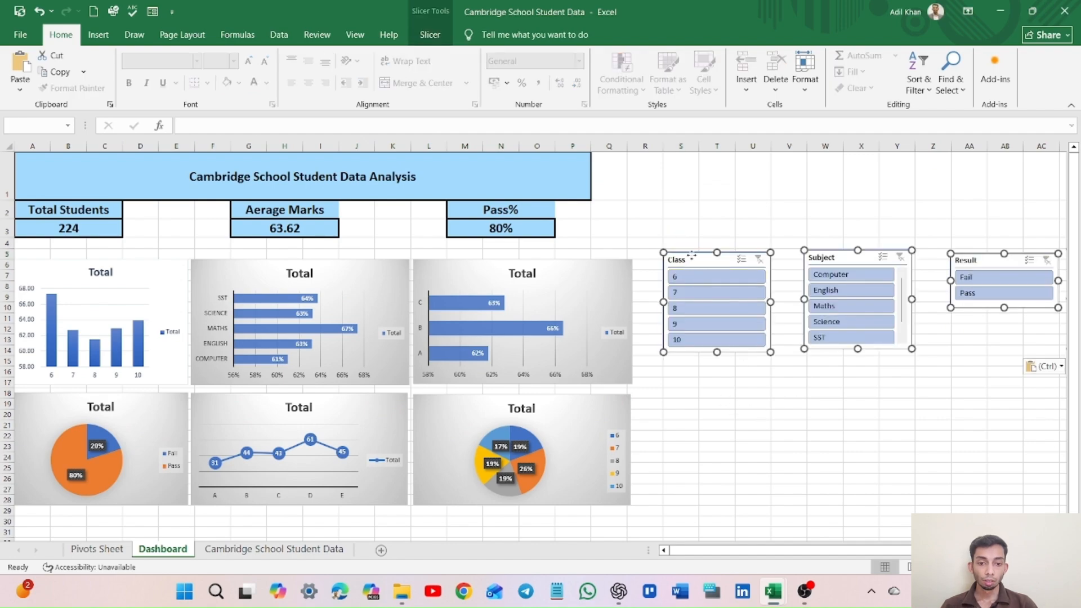
# Move the pasted slicers beside the title, stacking Class, Subject, Result and Grade in a column right of the charts.
pyautogui.moveTo(694, 262); pyautogui.dragTo(667, 170)
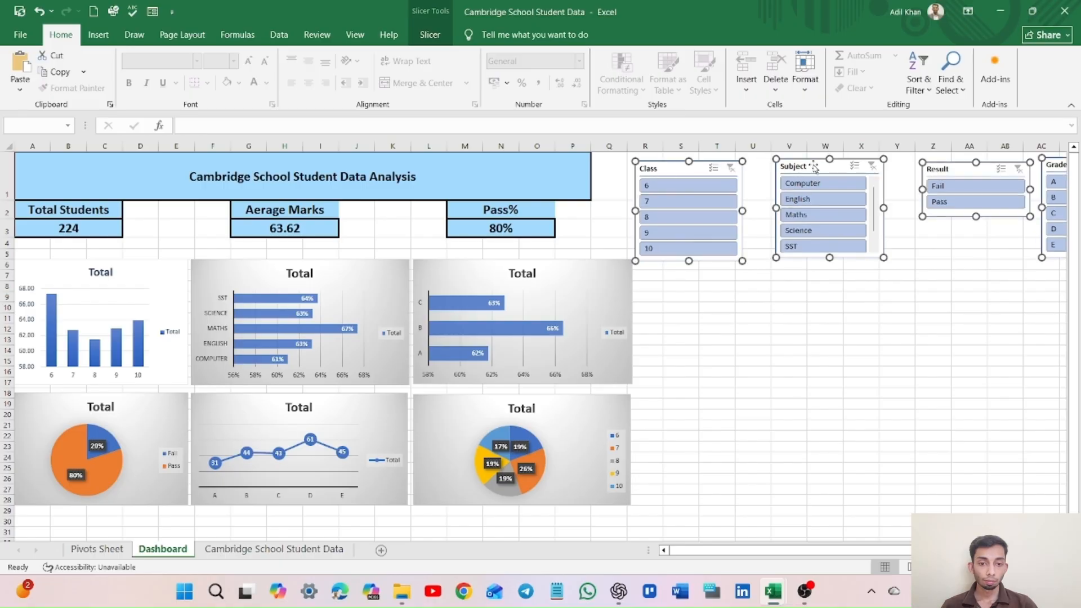
pyautogui.click(837, 344)
pyautogui.moveTo(814, 166); pyautogui.dragTo(680, 272)
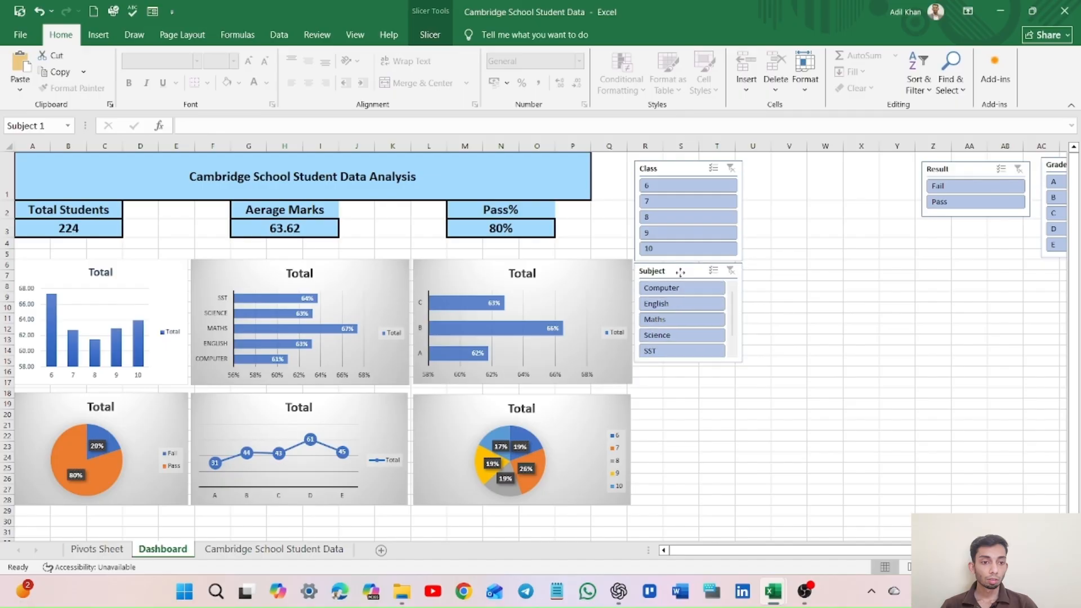
pyautogui.moveTo(962, 169); pyautogui.dragTo(673, 374)
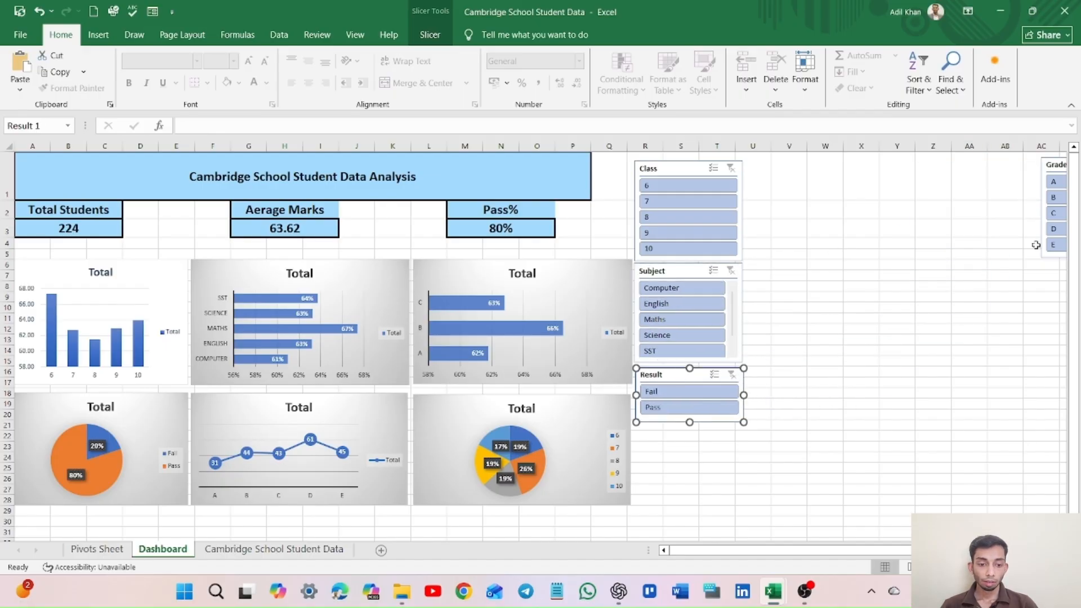
pyautogui.moveTo(1051, 168); pyautogui.dragTo(653, 436)
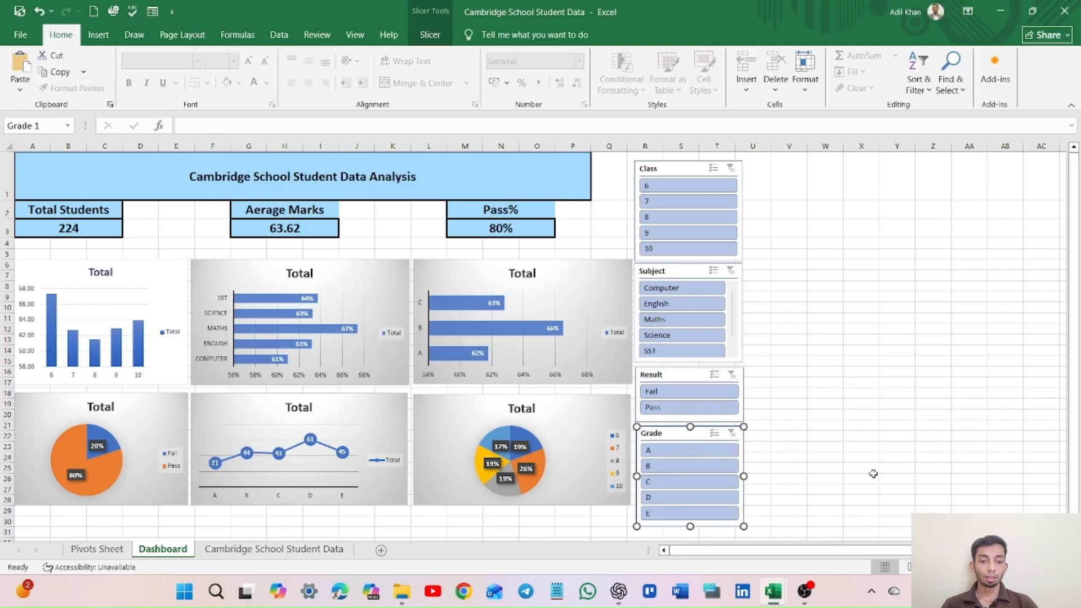
pyautogui.moveTo(843, 550); pyautogui.dragTo(910, 550)
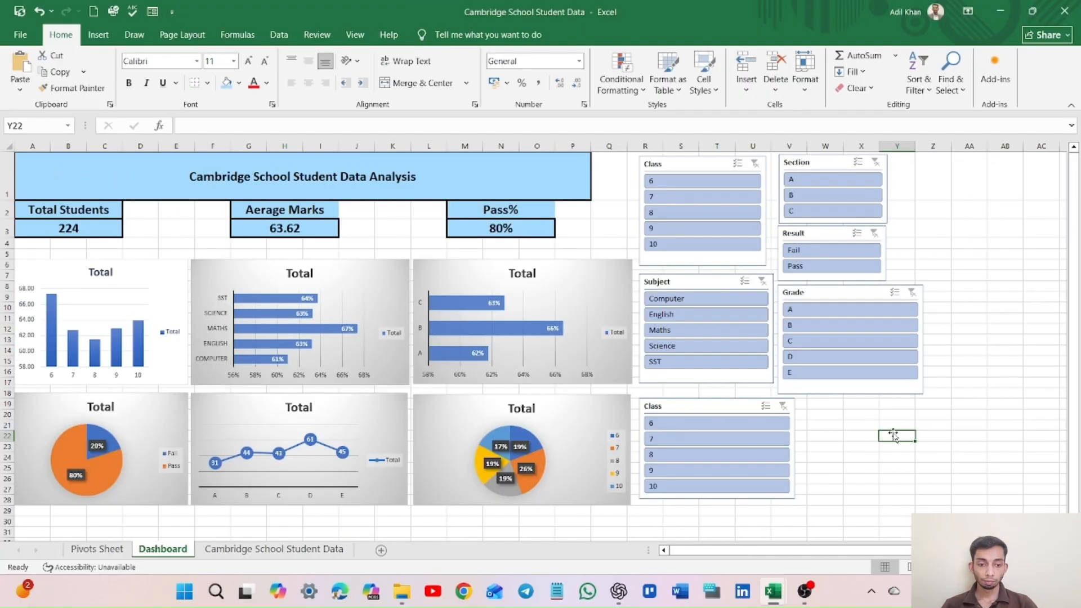
# Add the missing thick right border to the Pass% heading cell in the dashboard's summary block.
pyautogui.click(539, 217)
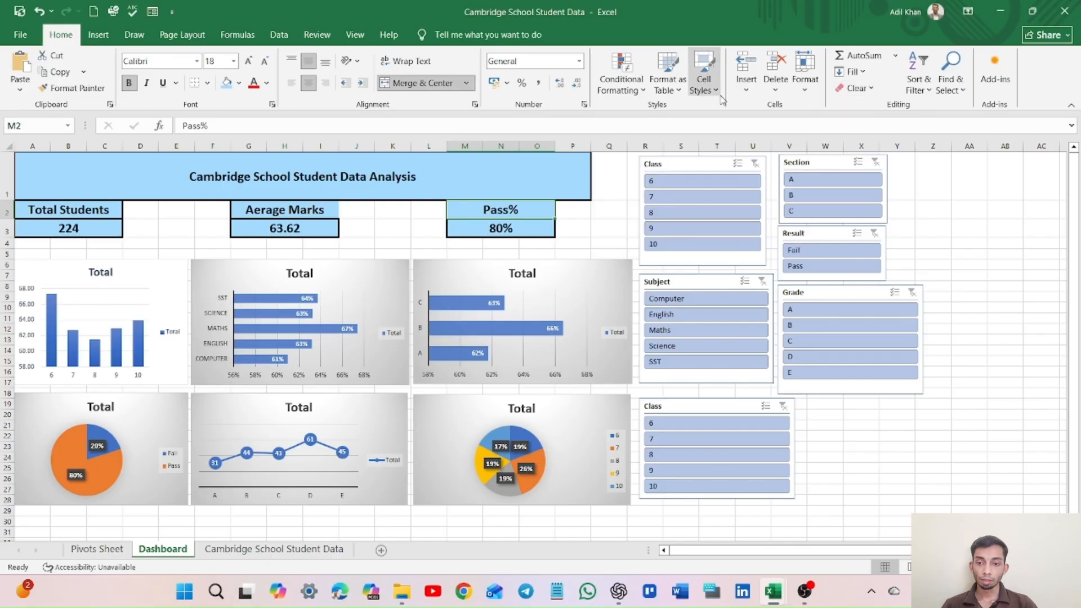
pyautogui.click(804, 85)
pyautogui.click(836, 365)
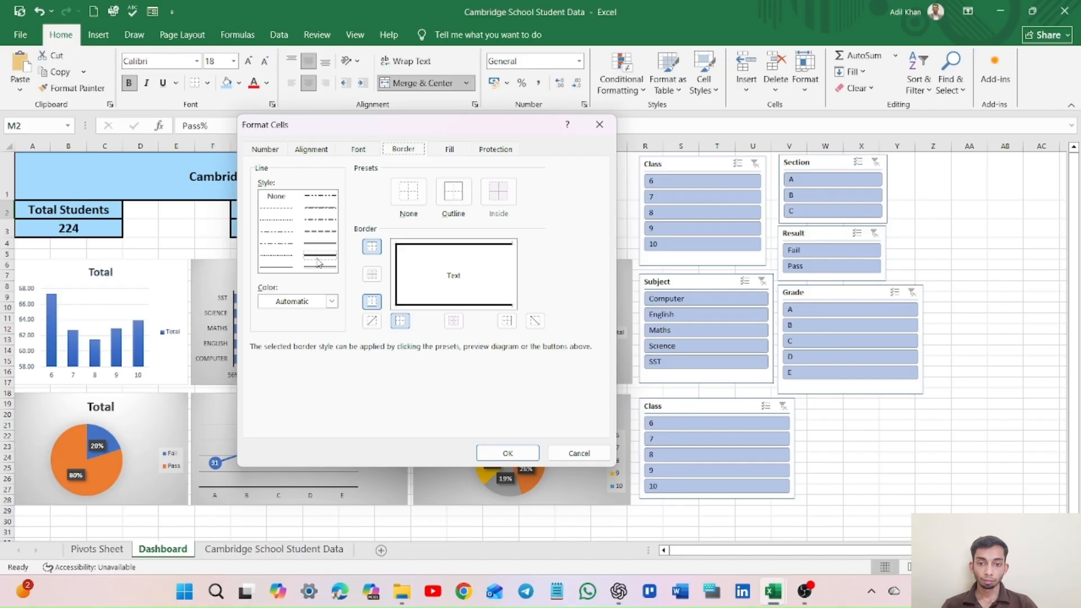
pyautogui.click(507, 320)
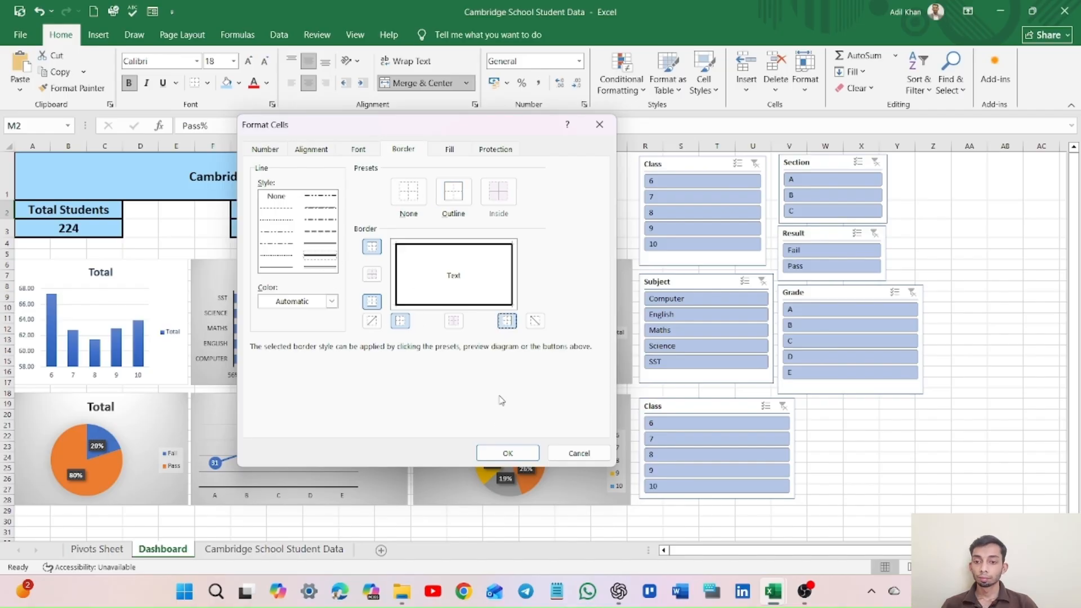
pyautogui.click(504, 452)
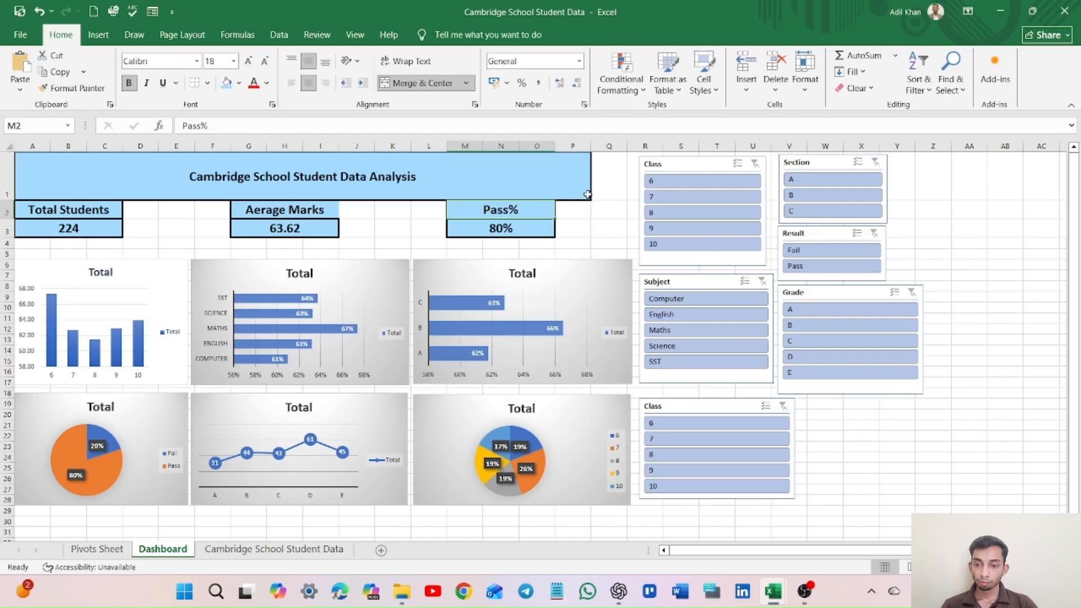
pyautogui.click(607, 228)
pyautogui.scroll(-3, 567, 247)
pyautogui.scroll(3, 567, 247)
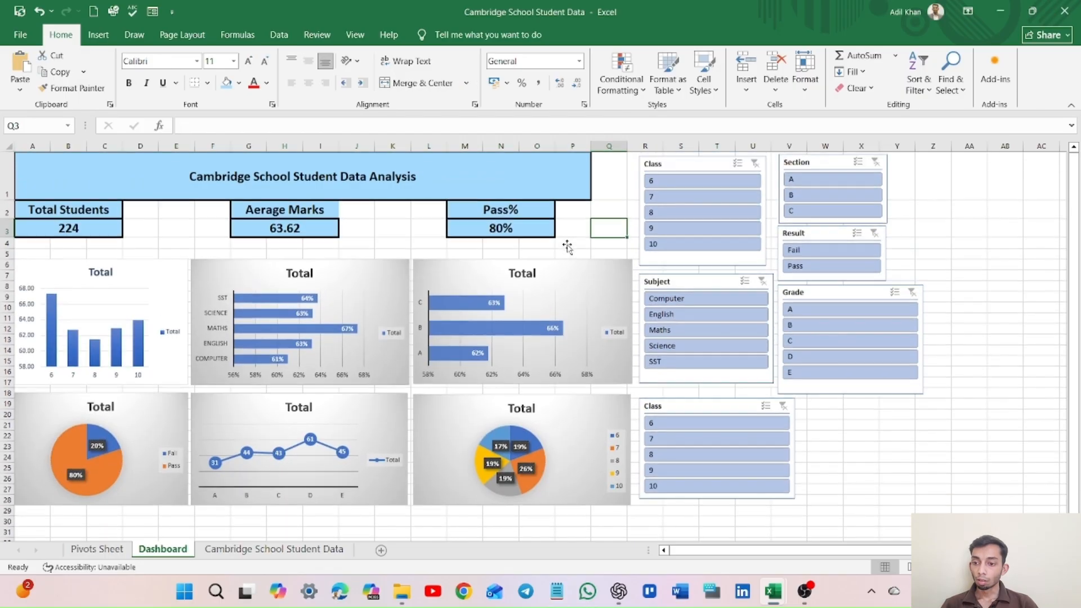
# Insert a large text box in the empty area below the charts, spanning about columns A to R and rows 30 to 49.
pyautogui.scroll(-5, 397, 255)
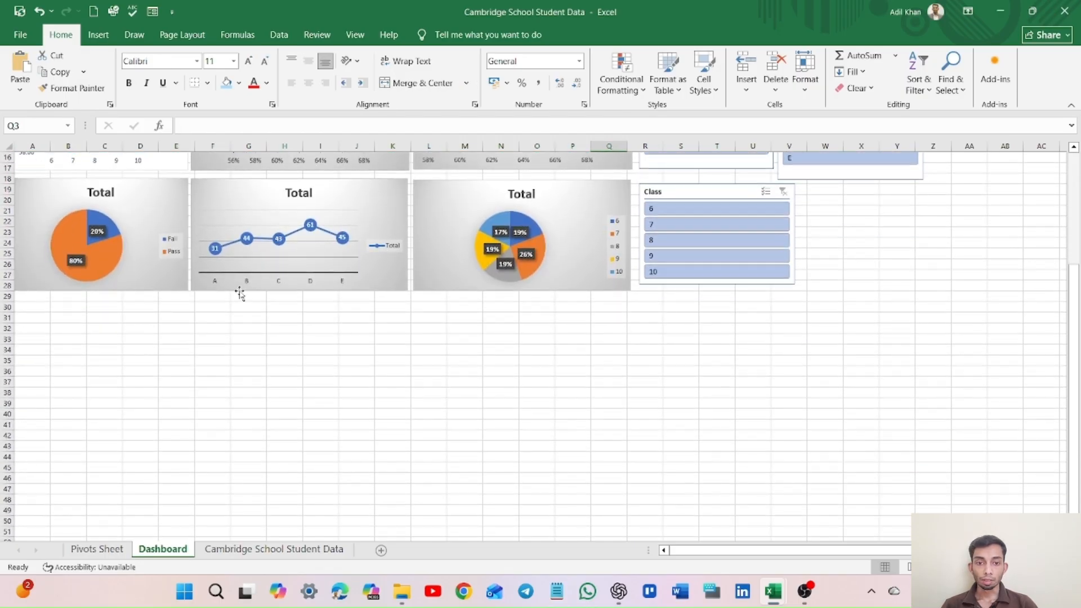
pyautogui.click(70, 315)
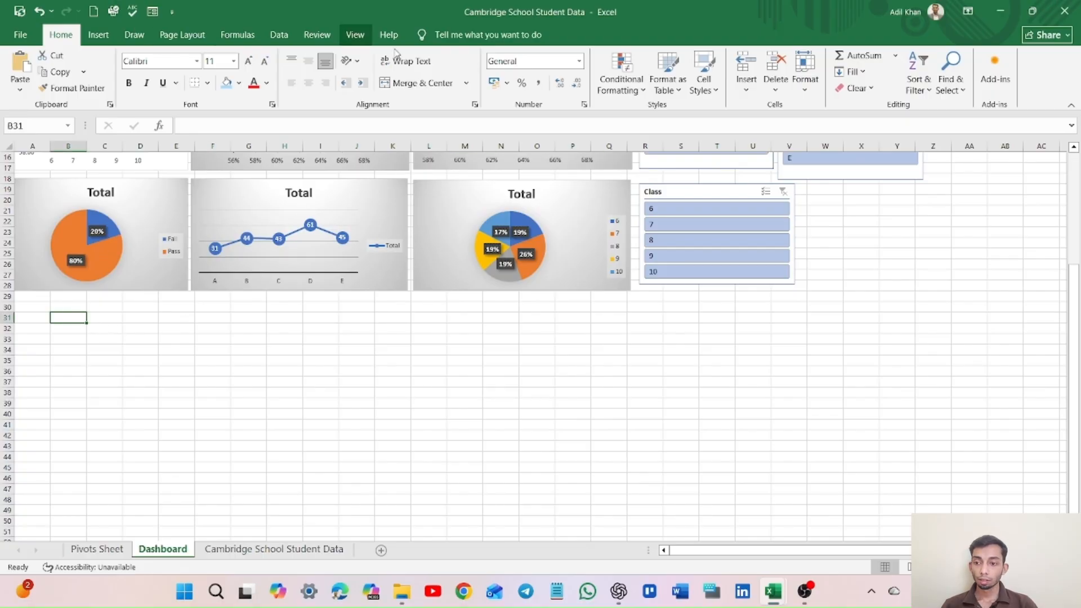
pyautogui.click(96, 36)
pyautogui.click(812, 74)
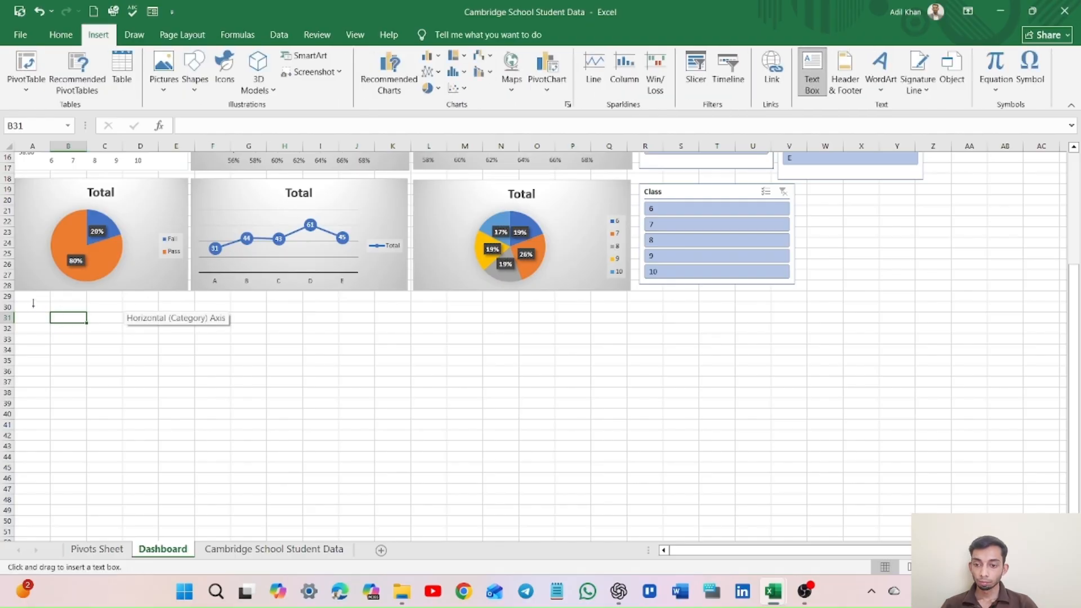
pyautogui.moveTo(33, 305); pyautogui.dragTo(656, 515)
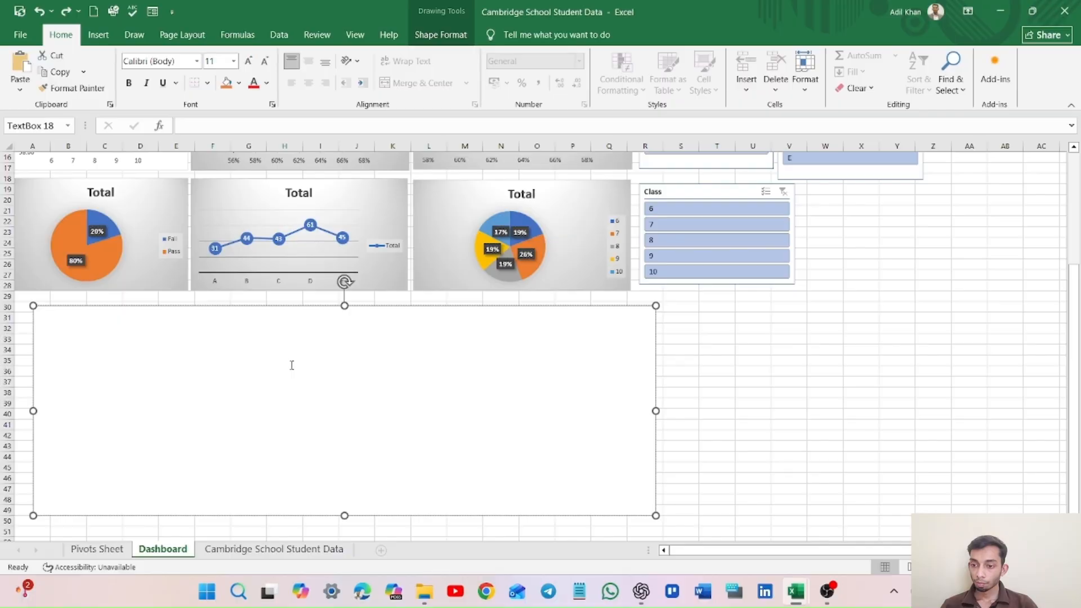
# Paste the six numbered insights, Subject Performance through Fail Percentage (Class-wise), into the text box and add a blank line after the Insights heading.
pyautogui.write('Insights 1. Subject Performance Mathematics shows the highest average marks among all subjects, indicating strong student performance in this area compared to others.   2. Class-wise Performance Class 6 has the highest overall percentage, while Class 8 records the lowest, highlighting a potential performance gap that may require attention.  3. Section-wise Performance Section B demonstrates the highest average marks, whereas Section A has the lowest, suggesting variation in performance across sections.   4. Pass vs Fail Analysis The overall pass rate stands at 79%, indicating a majority of students are meeting the required standards, while 21% of students are failing and may need additional support.   5. Grade Distribution Most students fall under Grade D, while very few achieve Grade A, indicating that overall performance is concentrated in the lower grade range.   6. Fail Percentage (Class-wise) Class 7 has the highest failure percentage, whereas Class 9 has the lowest, suggesting that Class 7 may require targeted academic intervention.')
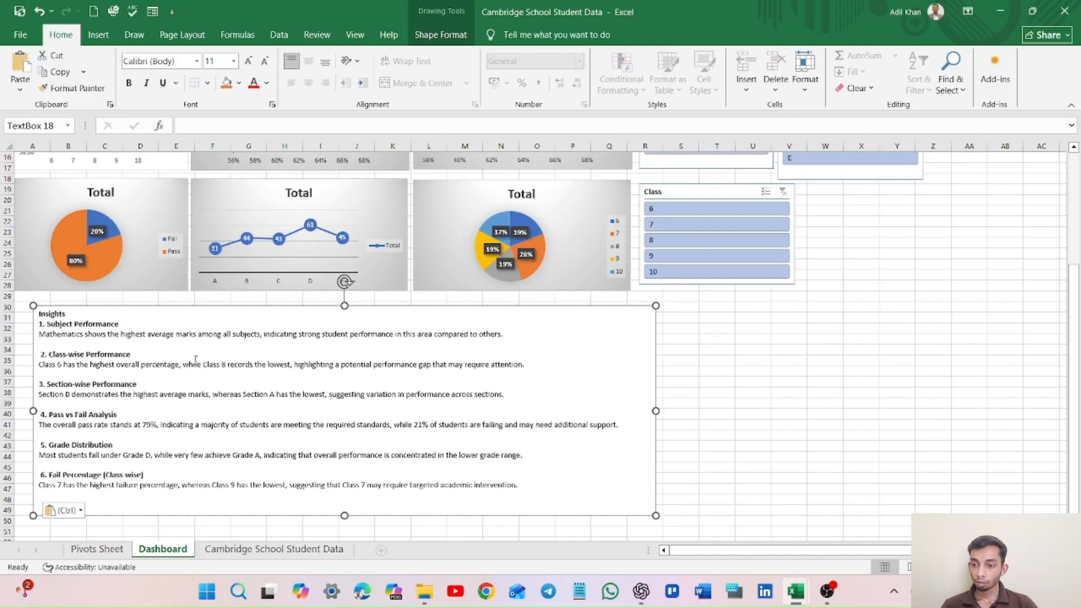
pyautogui.click(133, 315)
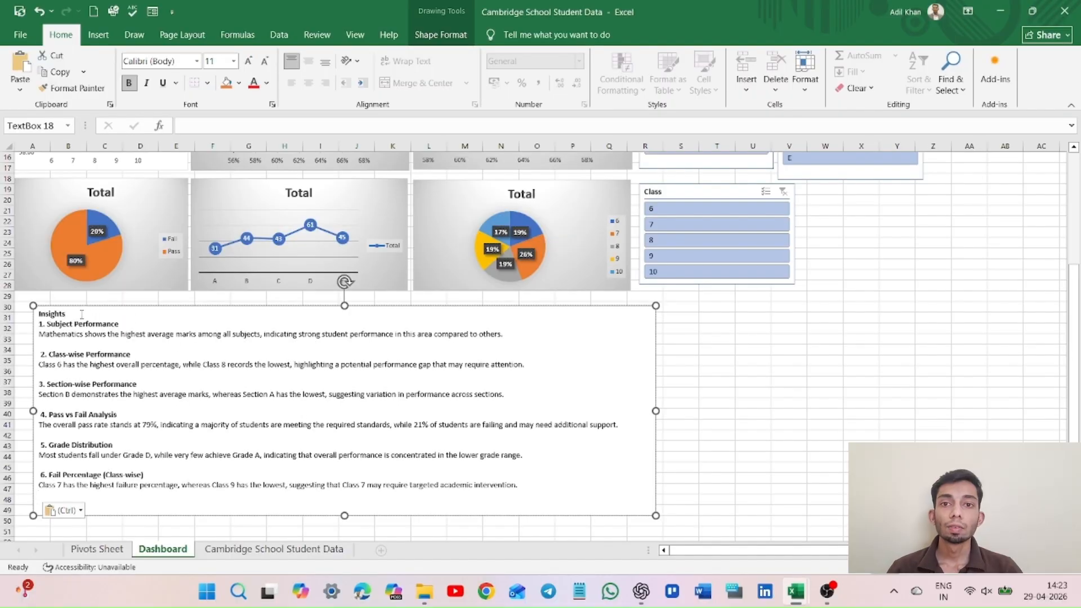
pyautogui.press('Return')
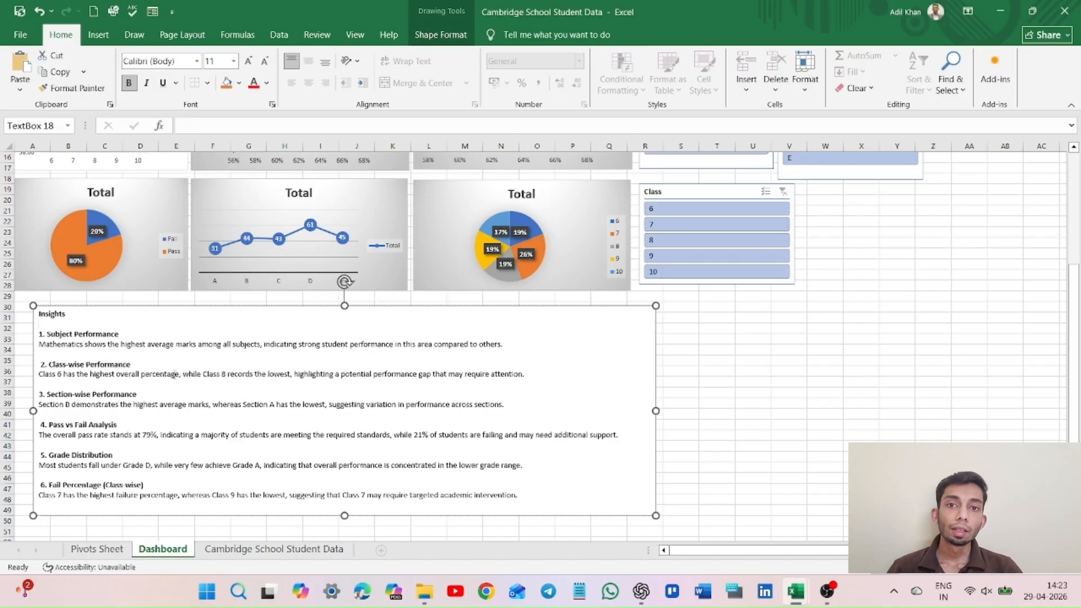
pyautogui.scroll(-5, 82, 314)
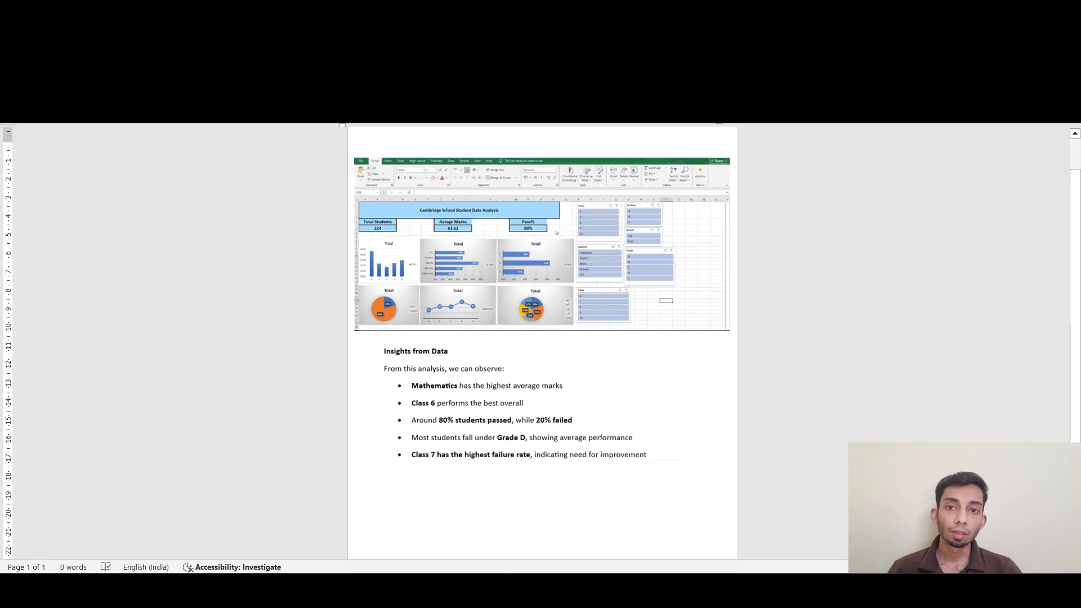